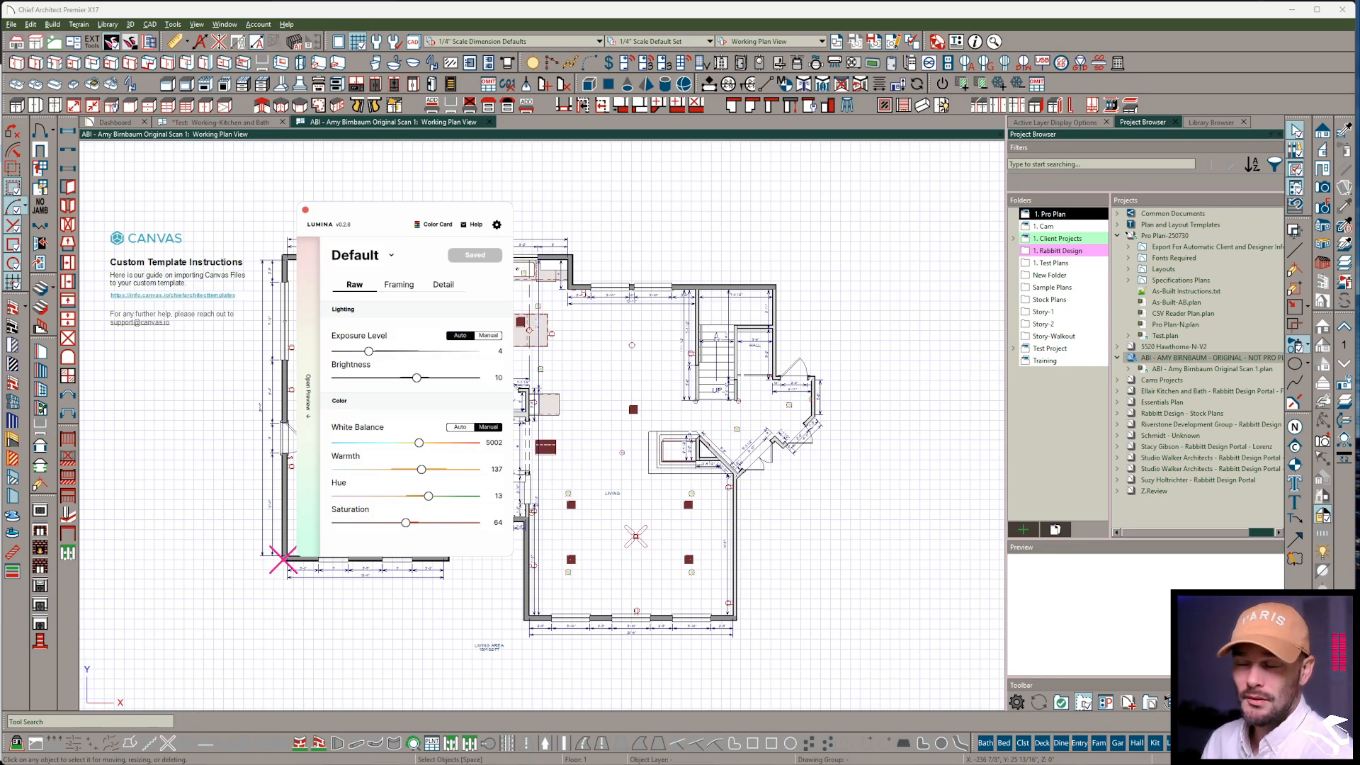
Examine the scanned floor plan's overall layout and the origin marker at its lower-left exterior wall corner
{"action": "left_click", "coordinate": [305, 211]}
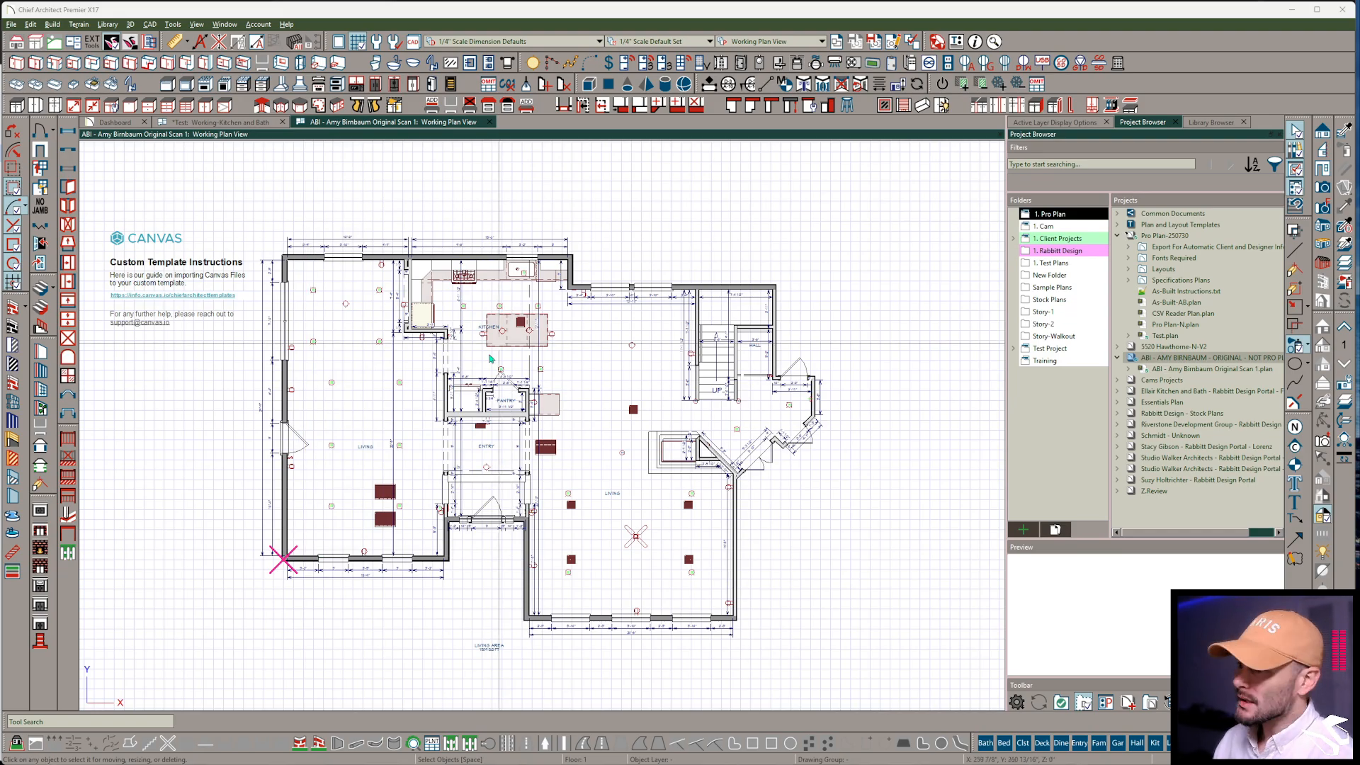
{"action": "scroll", "coordinate": [538, 382], "scroll_direction": "down", "scroll_amount": 3}
{"action": "scroll", "coordinate": [538, 383], "scroll_direction": "up", "scroll_amount": 3}
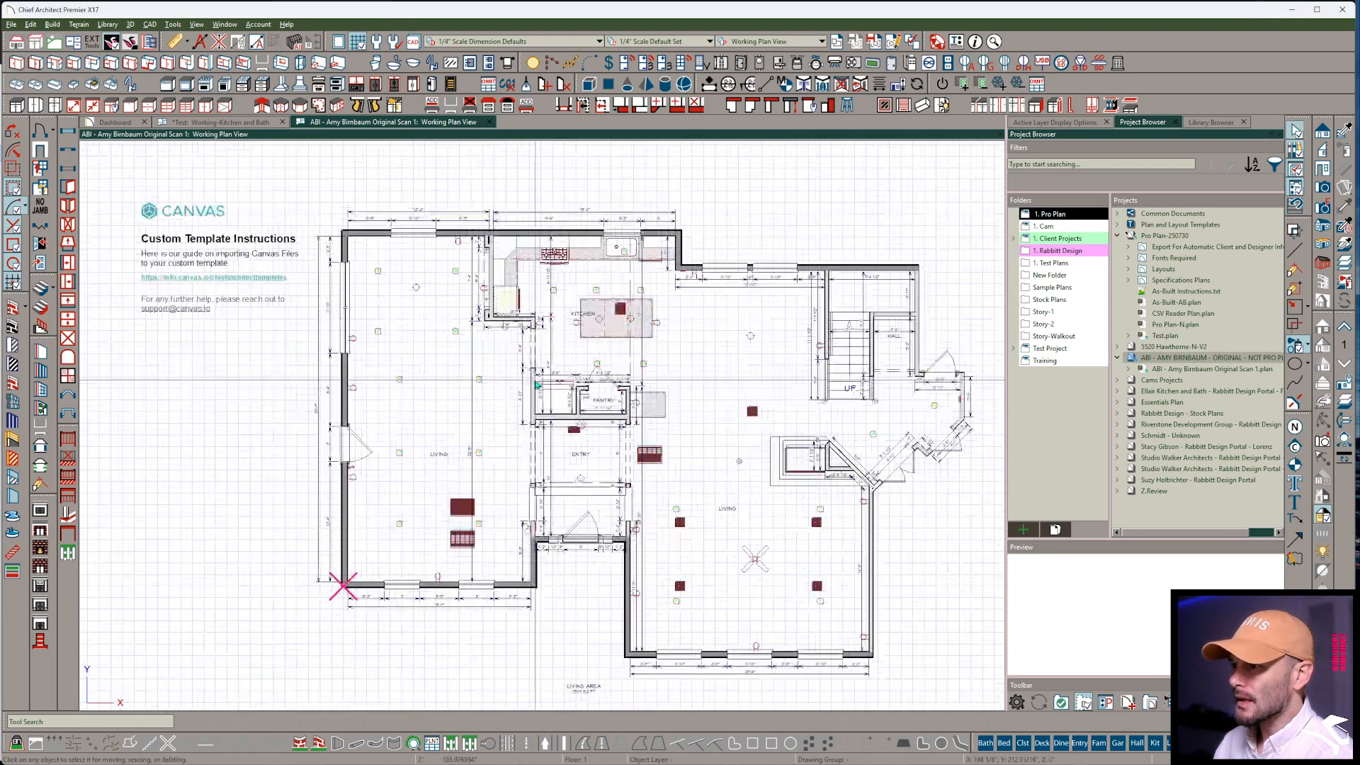
{"action": "scroll", "coordinate": [637, 380], "scroll_direction": "up", "scroll_amount": 1}
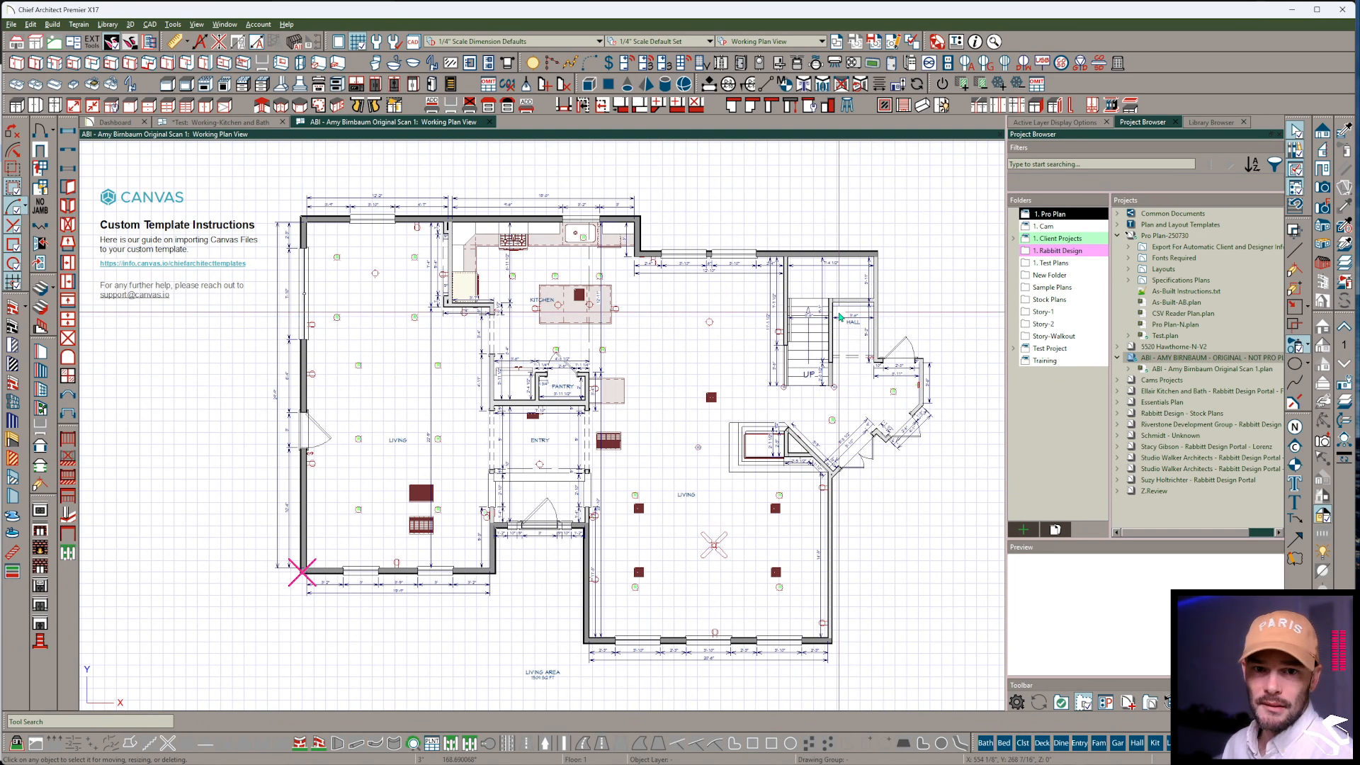
{"action": "scroll", "coordinate": [841, 317], "scroll_direction": "down", "scroll_amount": 1}
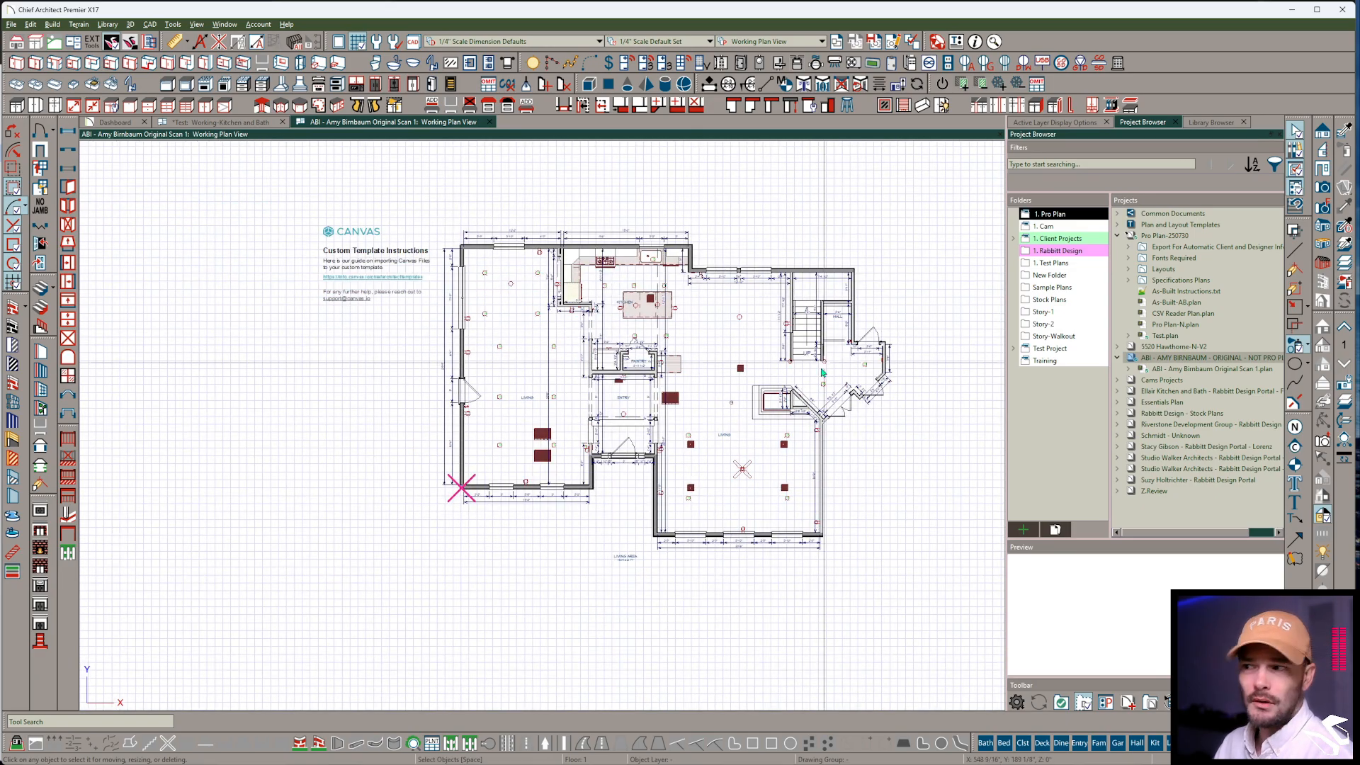
{"action": "scroll", "coordinate": [468, 493], "scroll_direction": "up", "scroll_amount": 3}
{"action": "scroll", "coordinate": [493, 501], "scroll_direction": "up", "scroll_amount": 6}
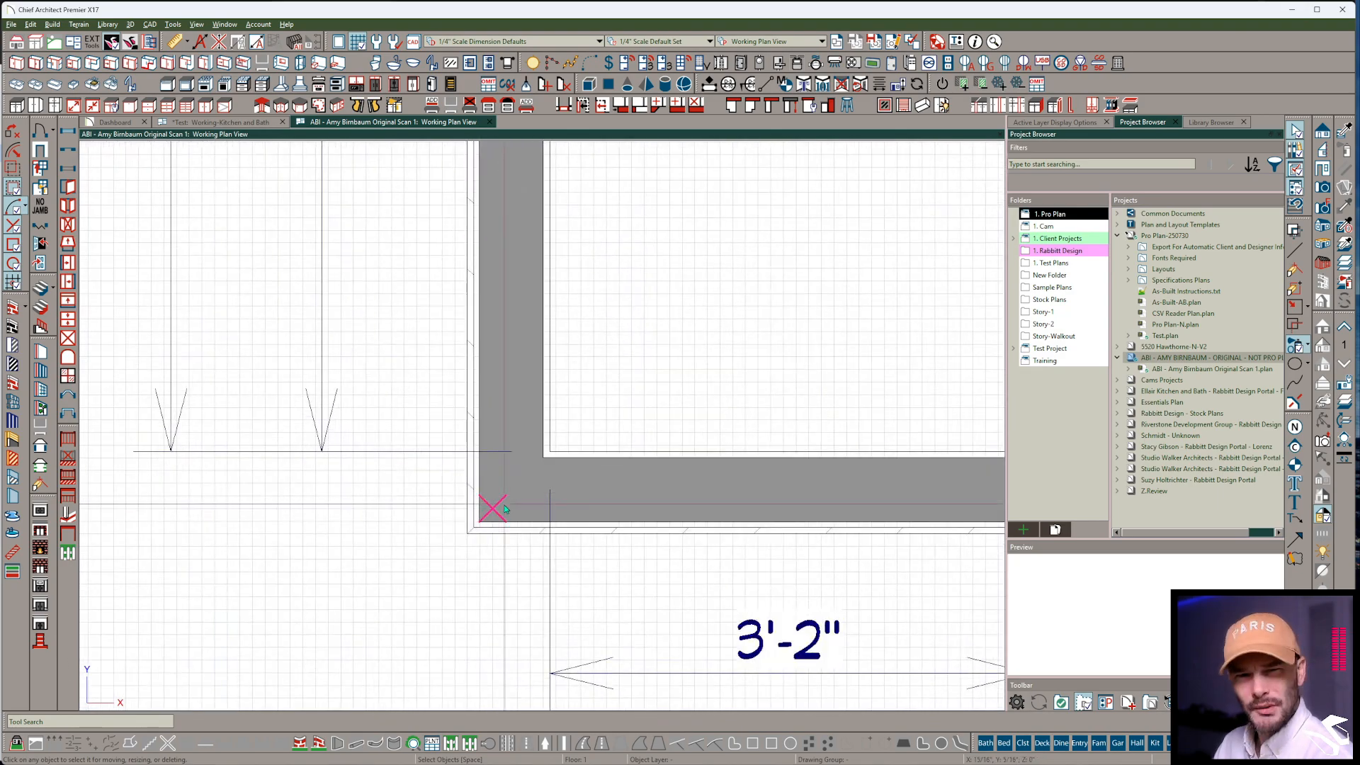
{"action": "scroll", "coordinate": [505, 509], "scroll_direction": "down", "scroll_amount": 6}
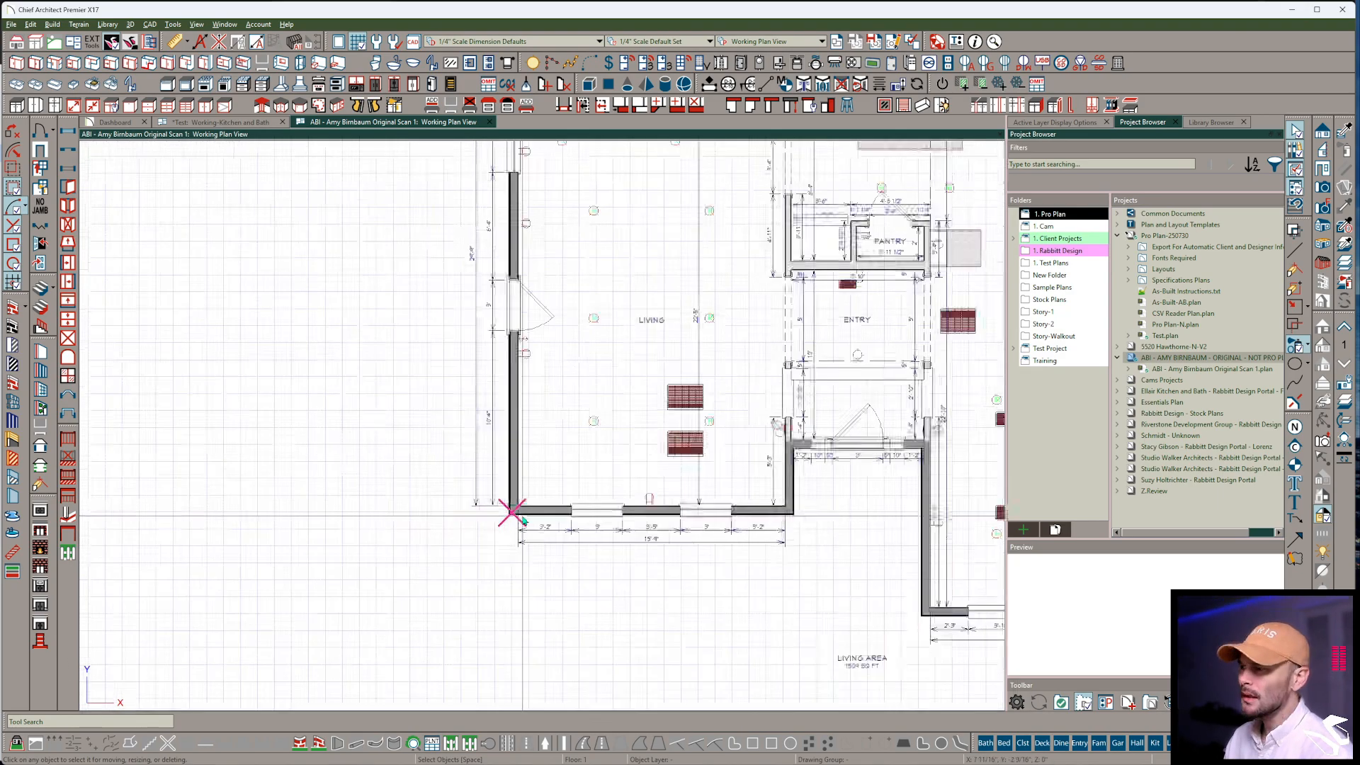
{"action": "scroll", "coordinate": [523, 521], "scroll_direction": "down", "scroll_amount": 5}
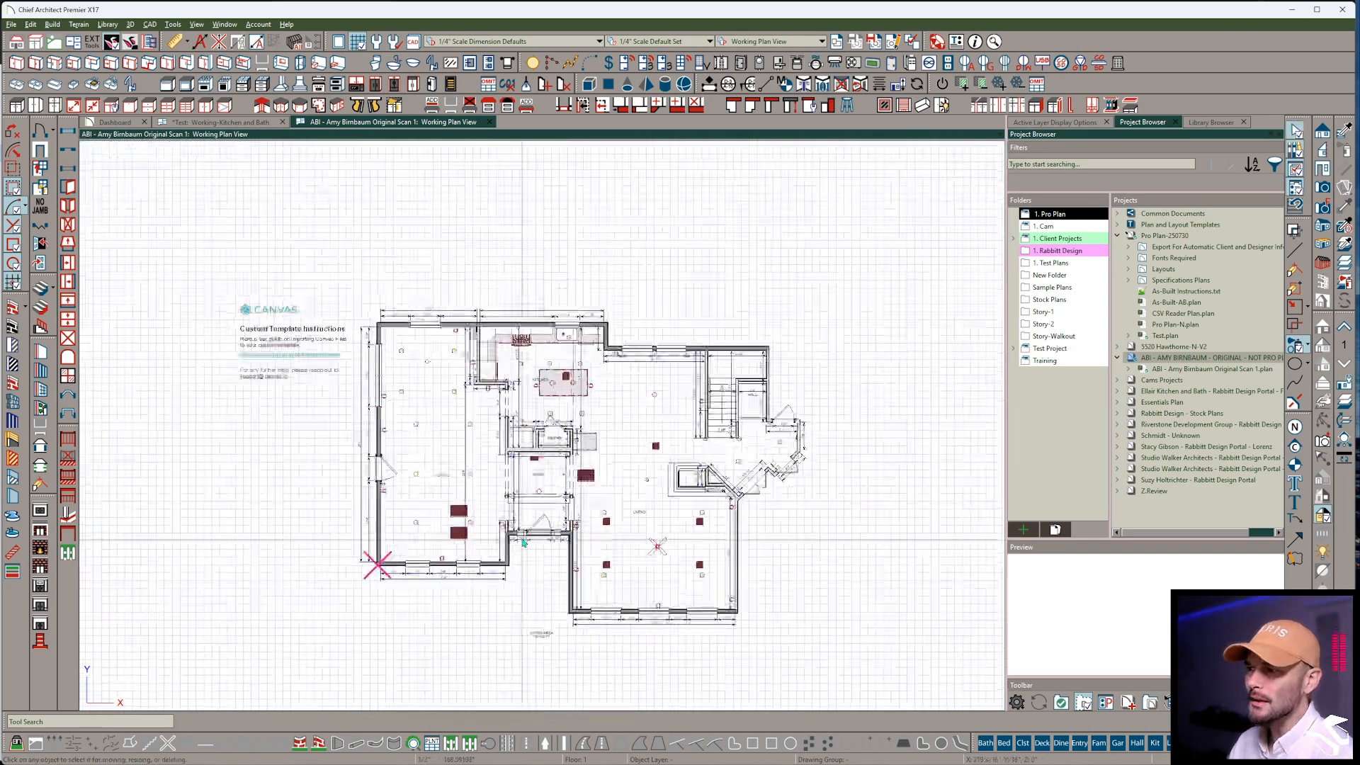
{"action": "scroll", "coordinate": [524, 543], "scroll_direction": "down", "scroll_amount": 1}
{"action": "middle_click_drag", "start_coordinate": [462, 537], "coordinate": [491, 491]}
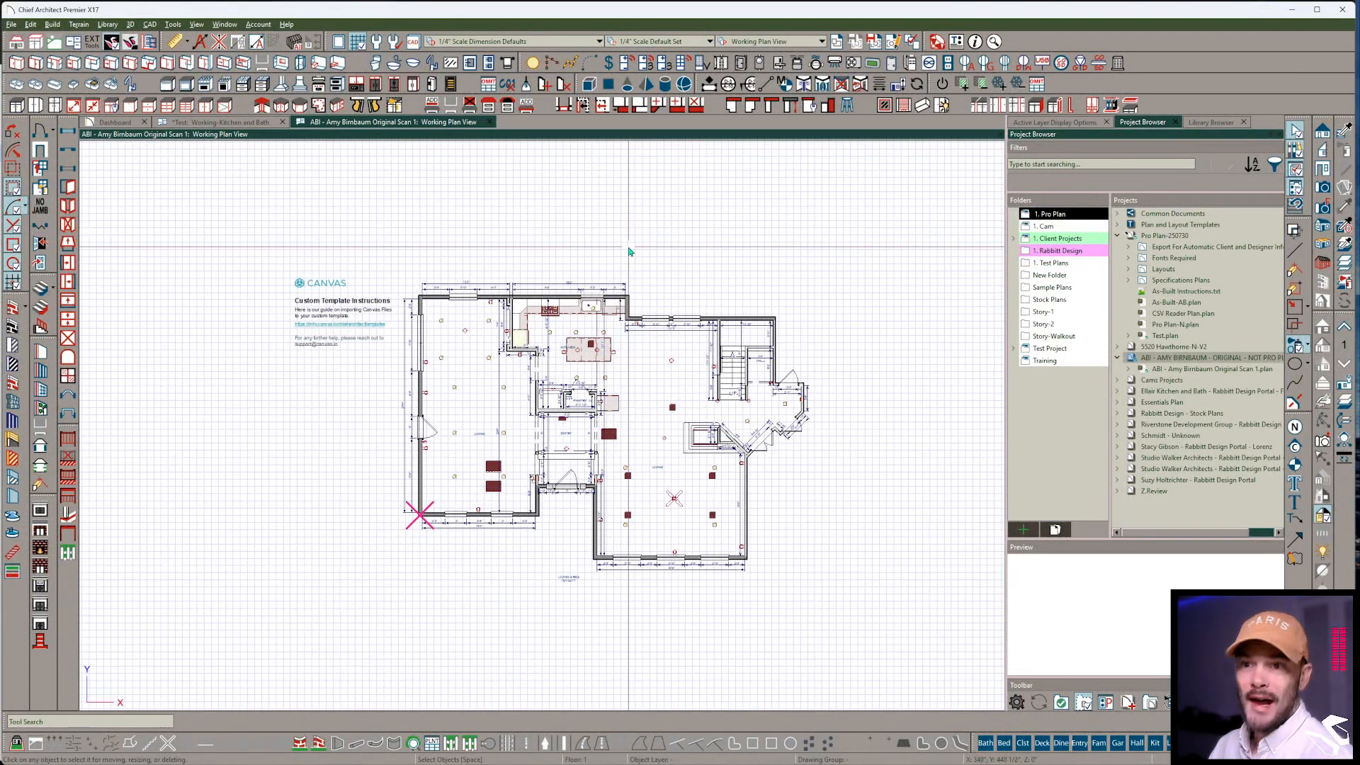
Add a CAD point by input at absolute location X 0", Y 0" and inspect the plan's lower-left corner
{"action": "left_click", "coordinate": [150, 24]}
{"action": "mouse_move", "coordinate": [186, 57]}
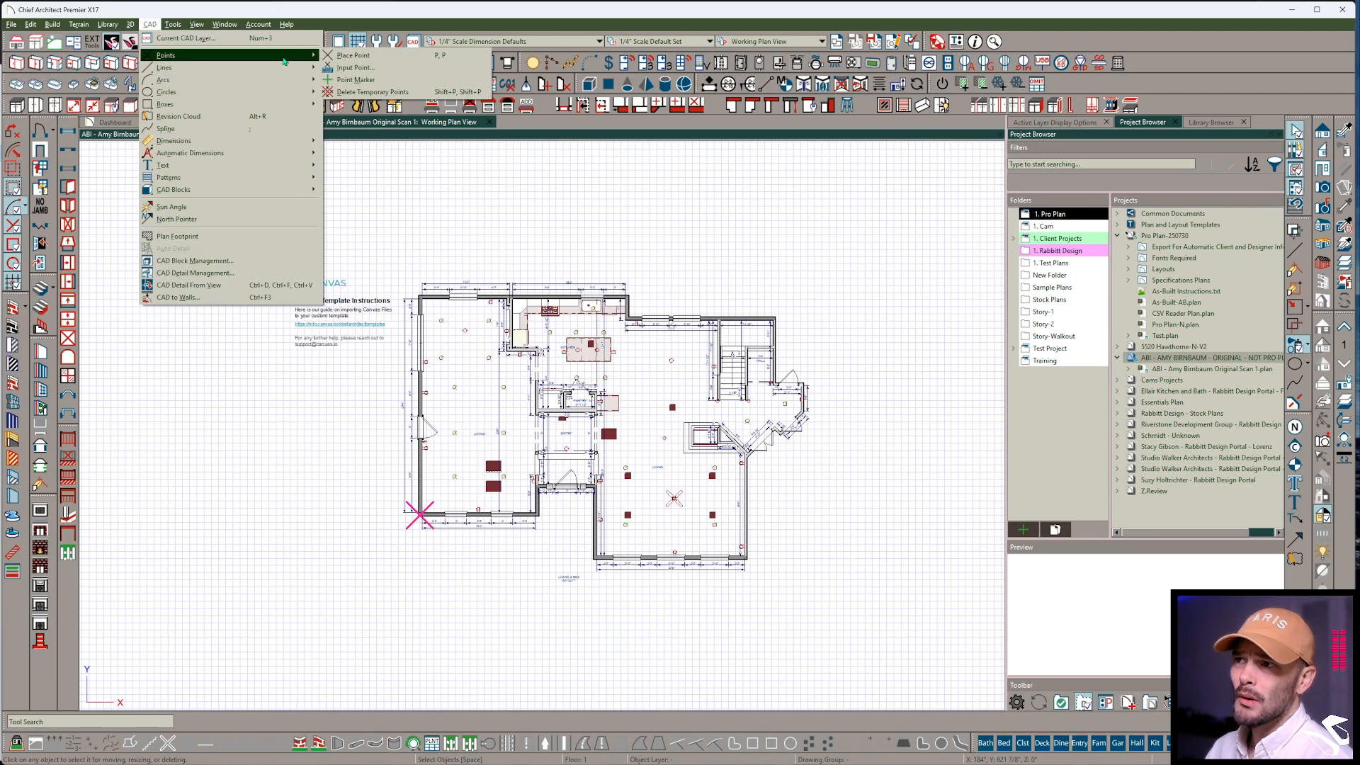
{"action": "left_click", "coordinate": [354, 68]}
{"action": "left_click", "coordinate": [120, 223]}
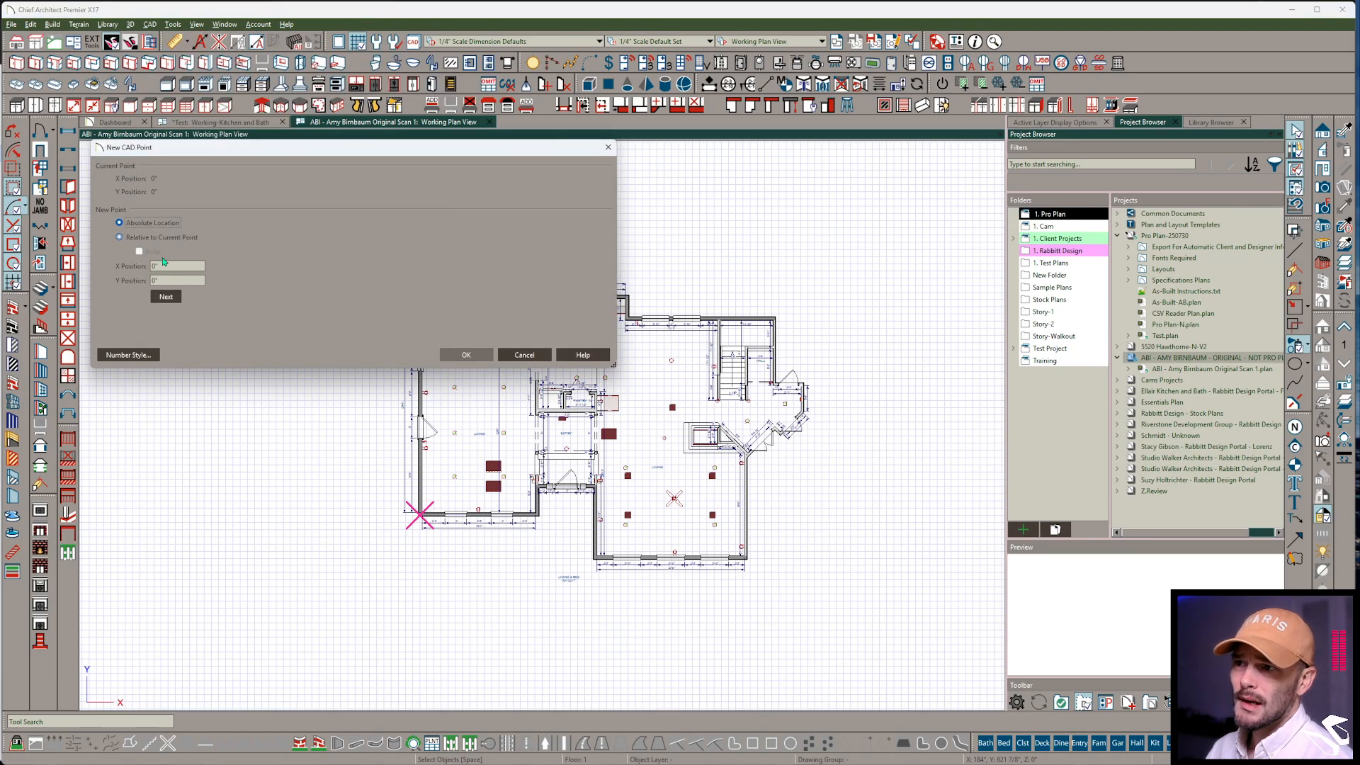
{"action": "left_click", "coordinate": [467, 354]}
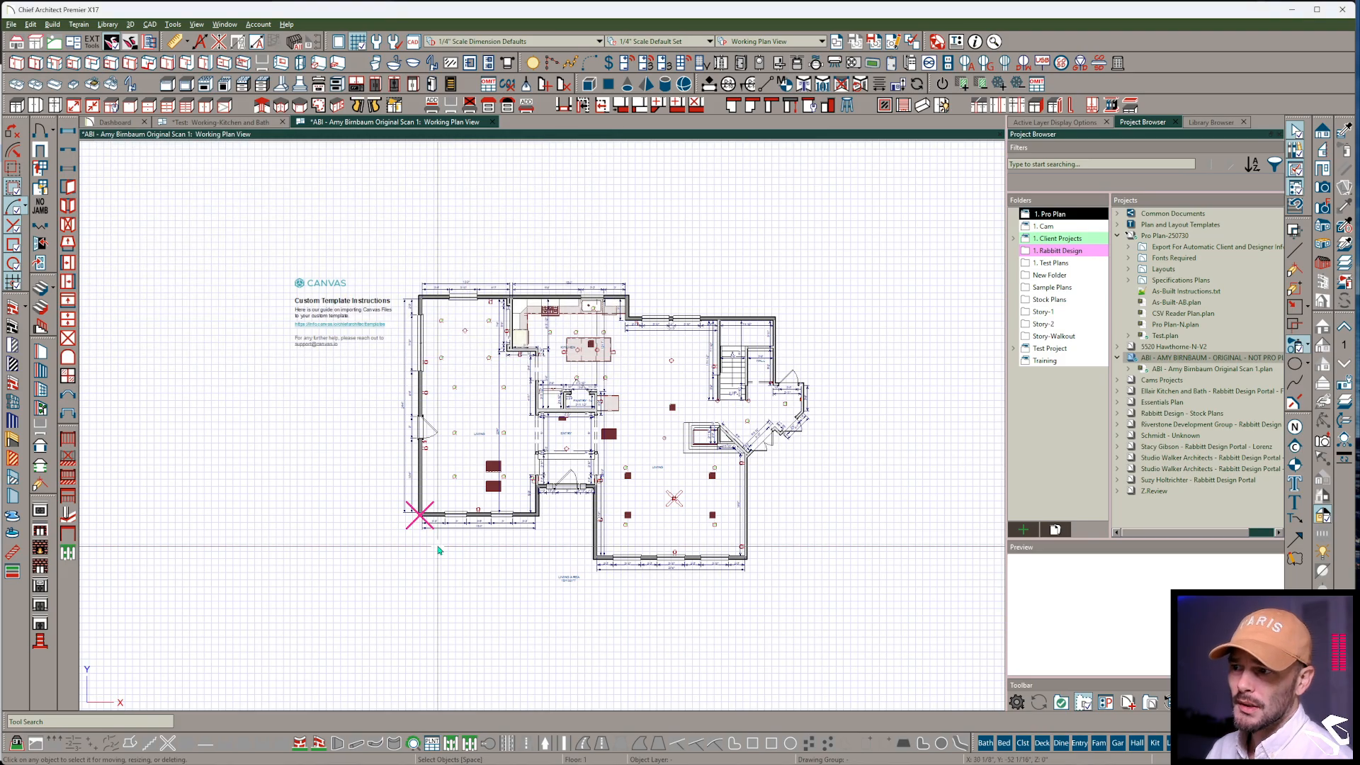
{"action": "scroll", "coordinate": [422, 527], "scroll_direction": "up", "scroll_amount": 2}
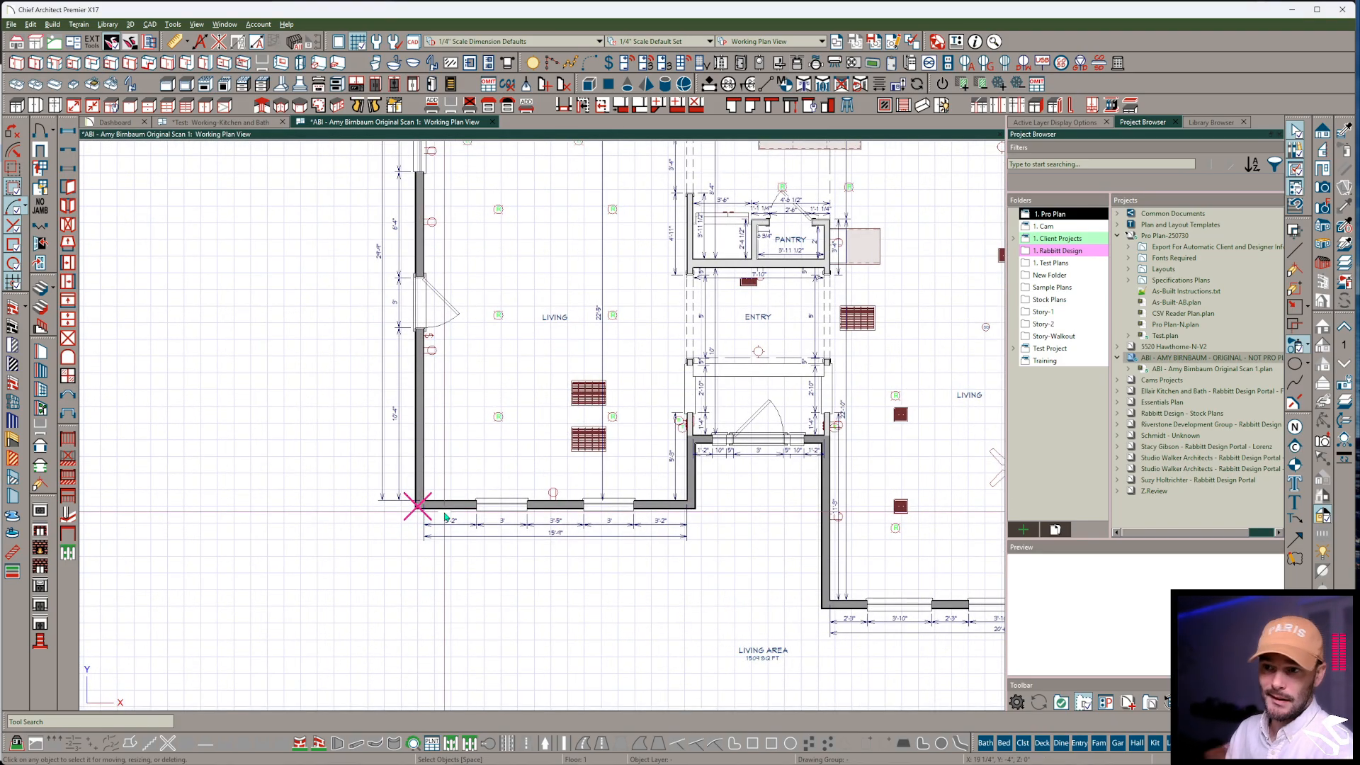
Move the entire scanned plan on all floors down and to the left so the origin marker sits near the house's middle
{"action": "scroll", "coordinate": [473, 425], "scroll_direction": "down", "scroll_amount": 1}
{"action": "scroll", "coordinate": [474, 425], "scroll_direction": "down", "scroll_amount": 3}
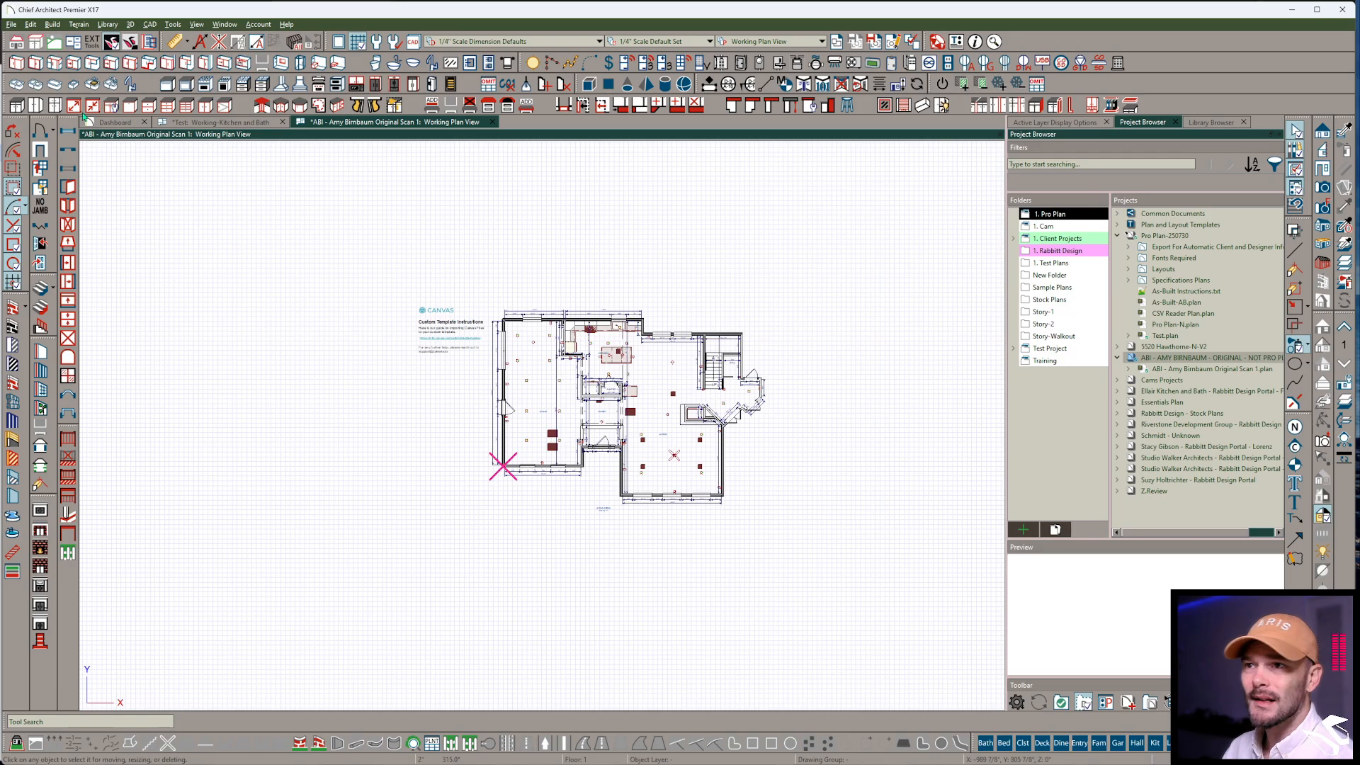
{"action": "left_click", "coordinate": [28, 25]}
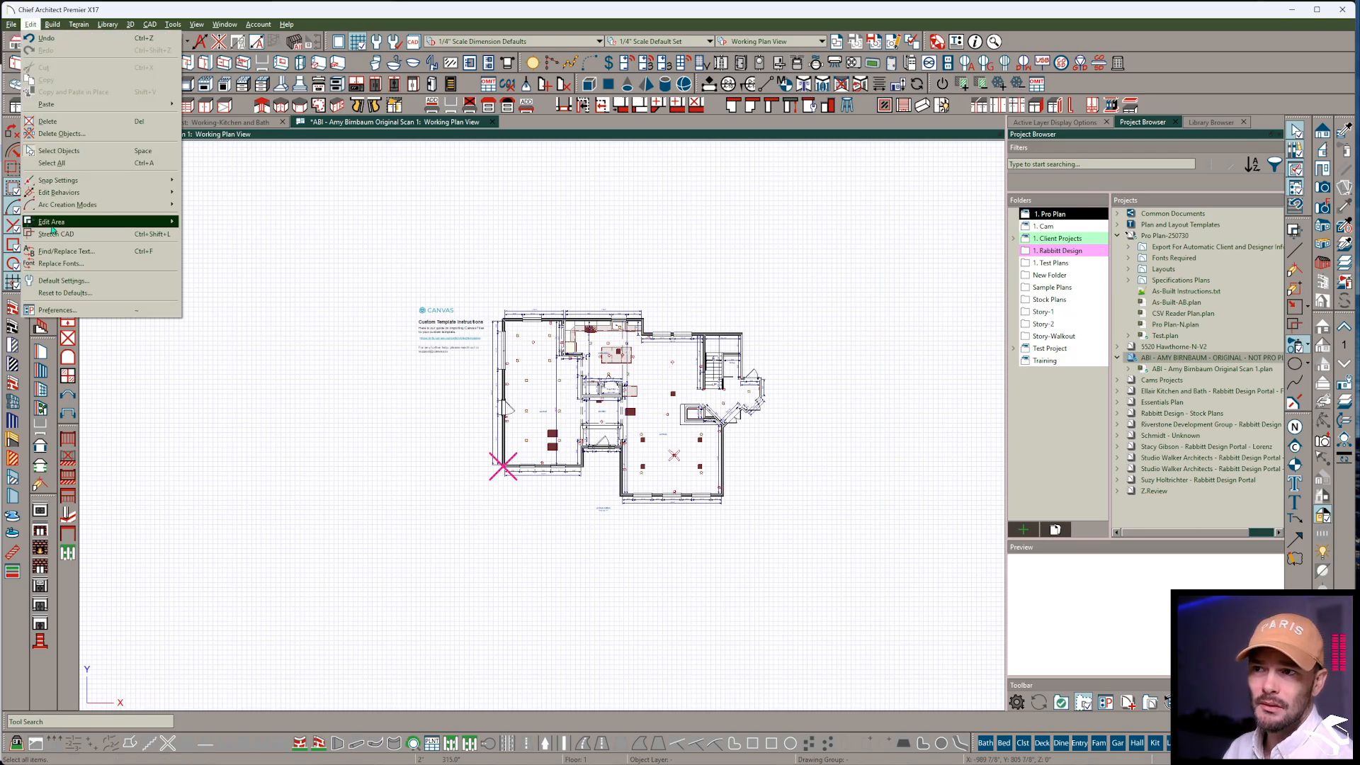
{"action": "mouse_move", "coordinate": [123, 225]}
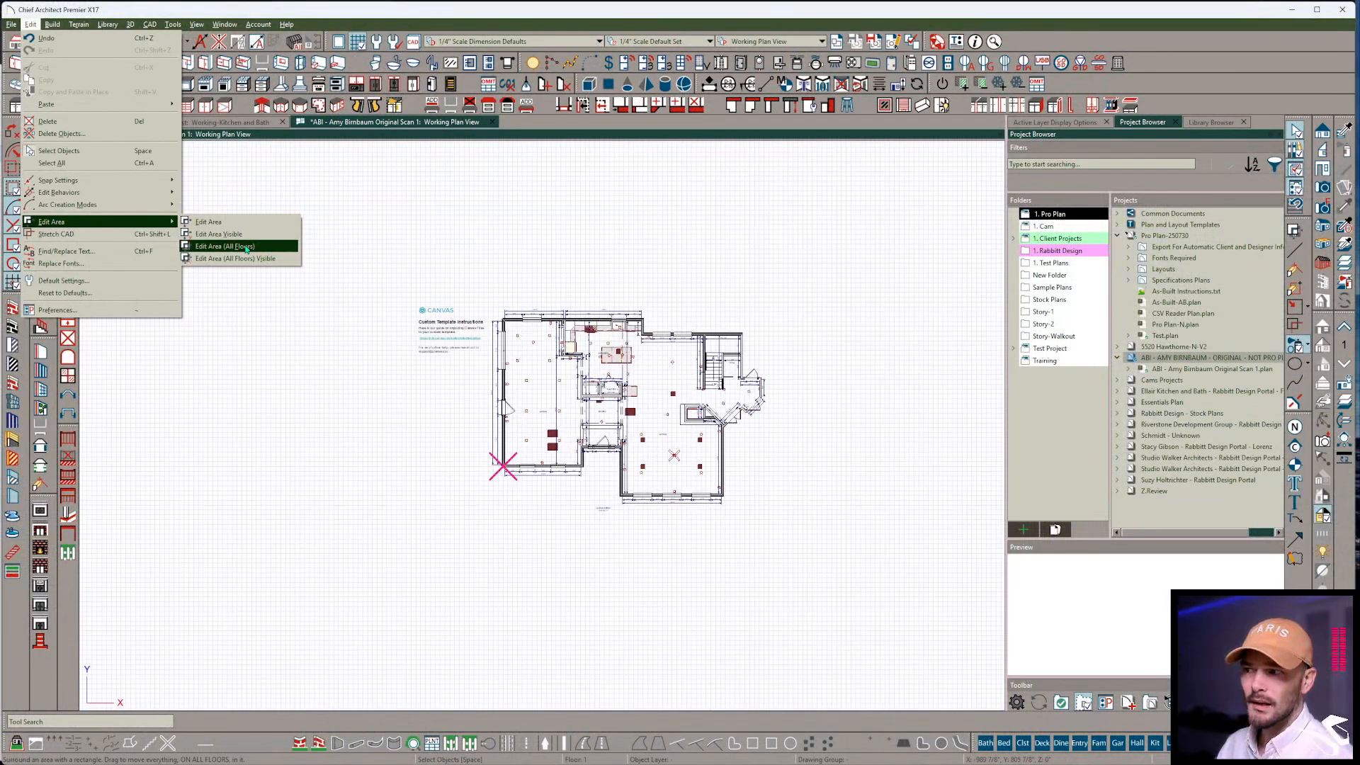
{"action": "left_click", "coordinate": [246, 248]}
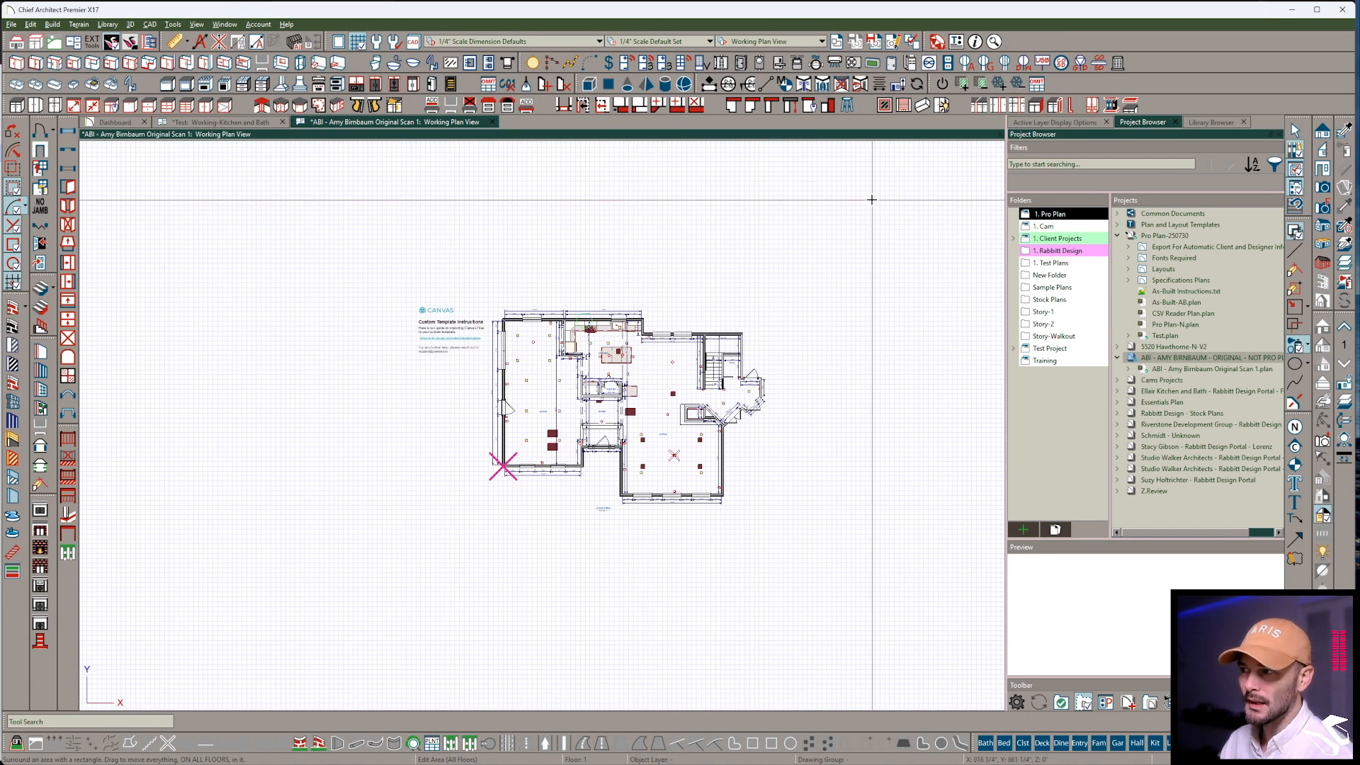
{"action": "left_click_drag", "start_coordinate": [872, 202], "coordinate": [289, 647]}
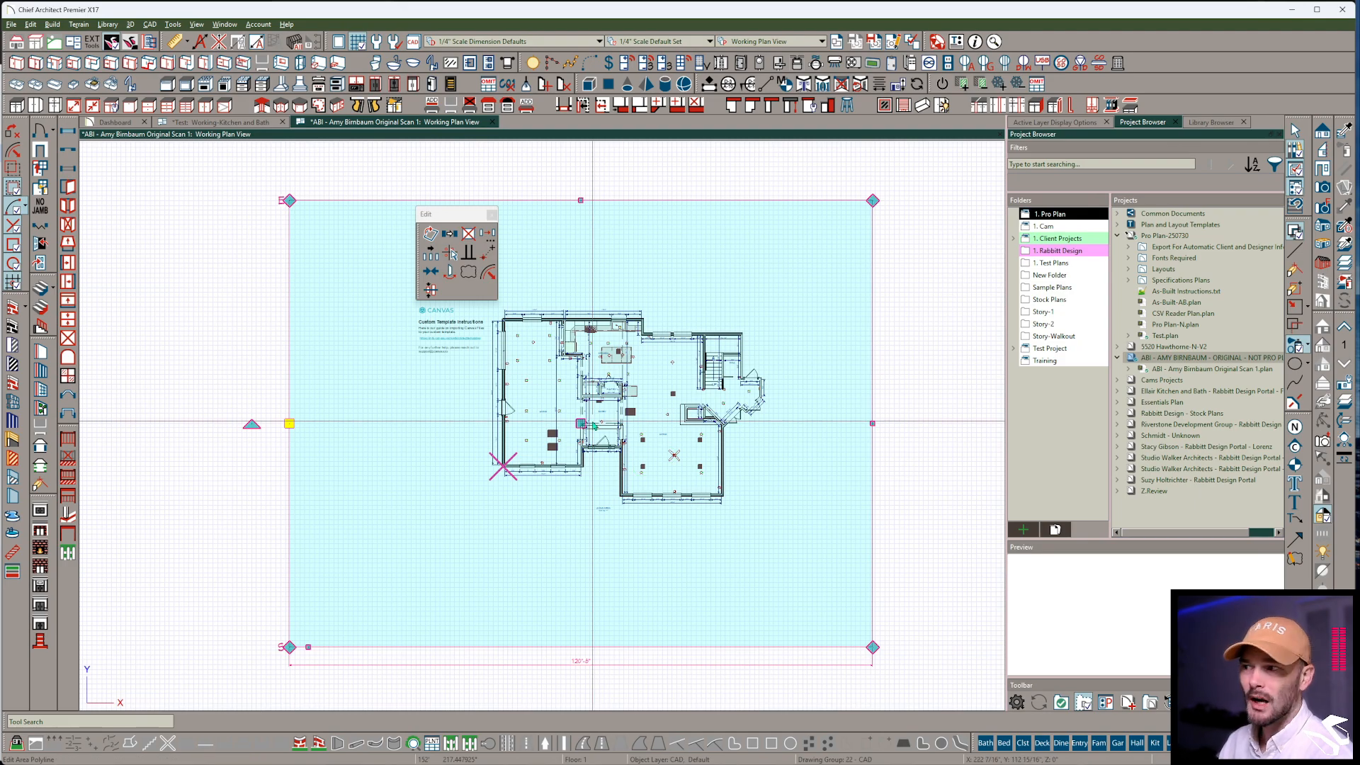
{"action": "mouse_move", "coordinate": [594, 425]}
{"action": "left_mouse_down"}
{"action": "mouse_move", "coordinate": [560, 457]}
{"action": "mouse_move", "coordinate": [448, 480]}
{"action": "left_mouse_up"}
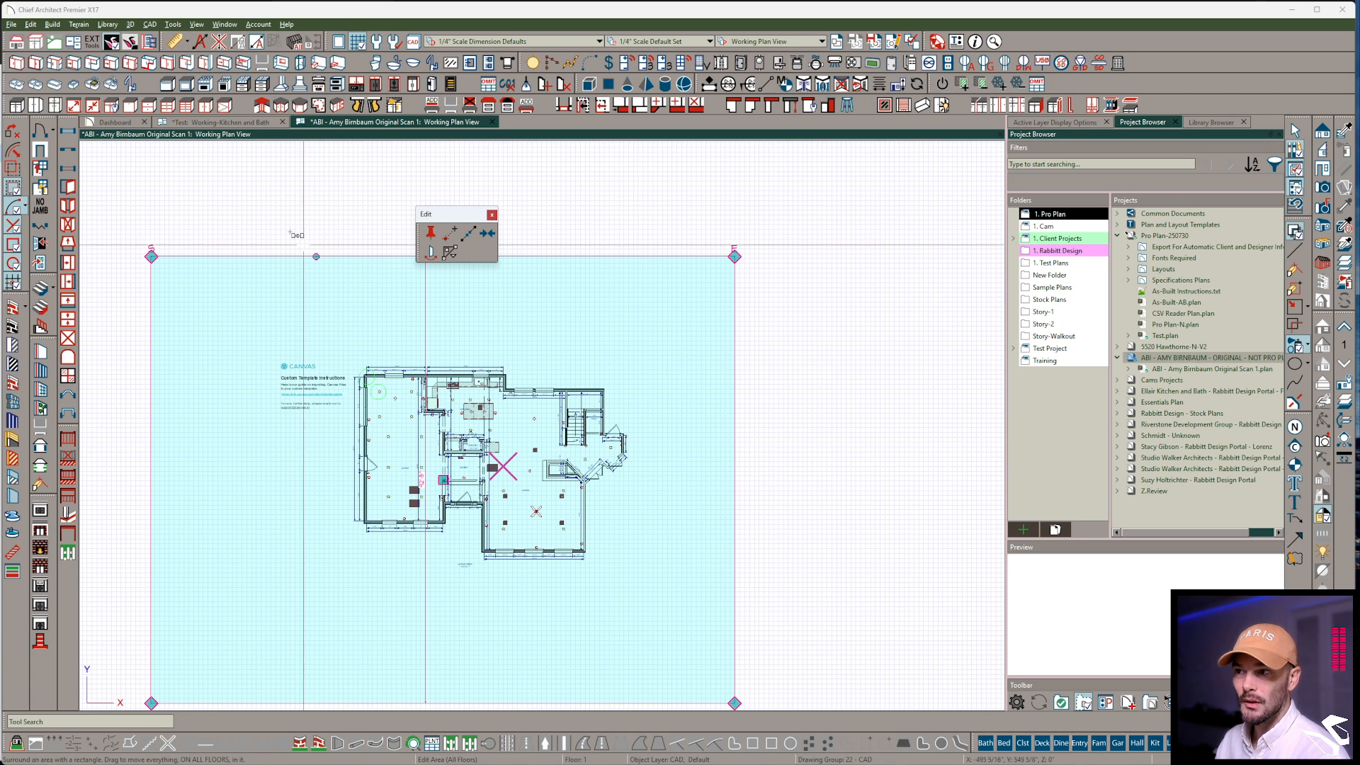
{"action": "key", "text": "Escape"}
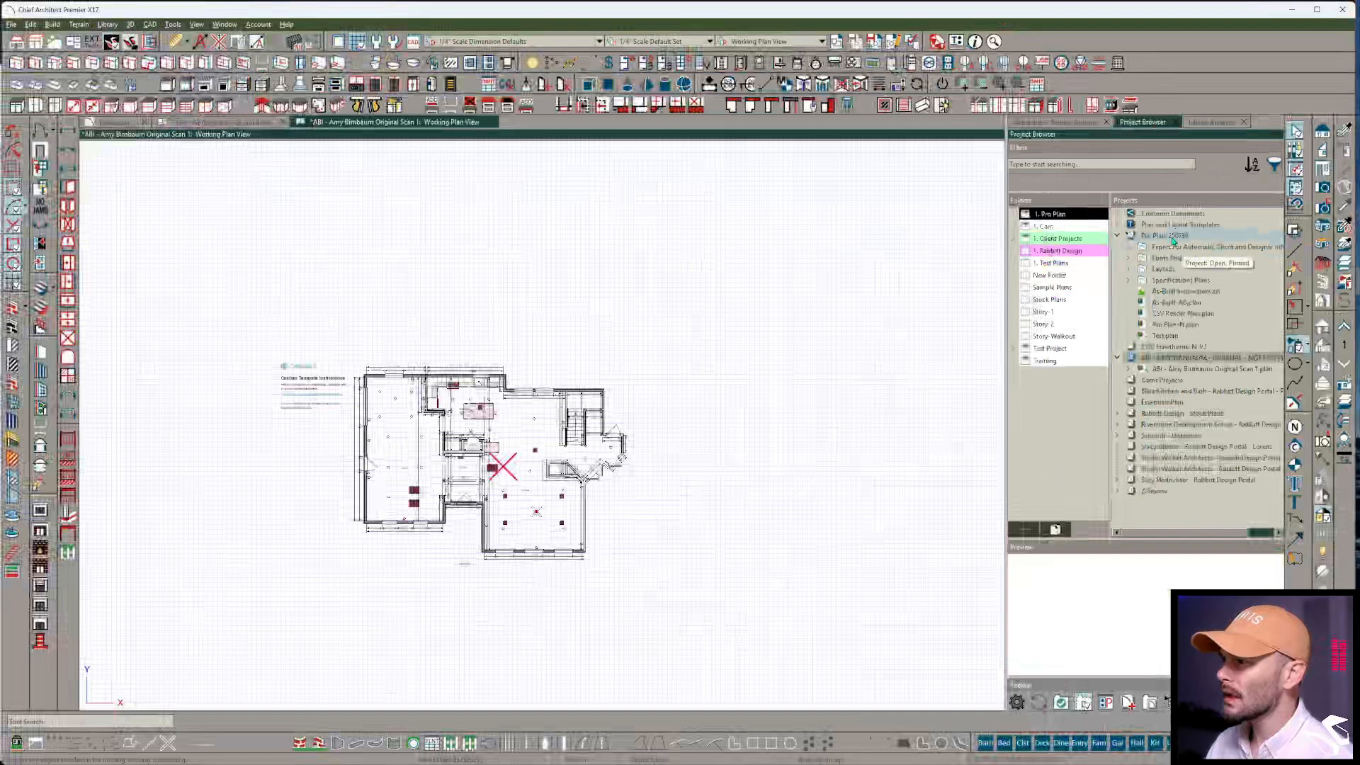
Make a copy of the Pro Plan-250730 project, saving all changes first, and name the copy Pro Plan
{"action": "right_click", "coordinate": [1062, 239]}
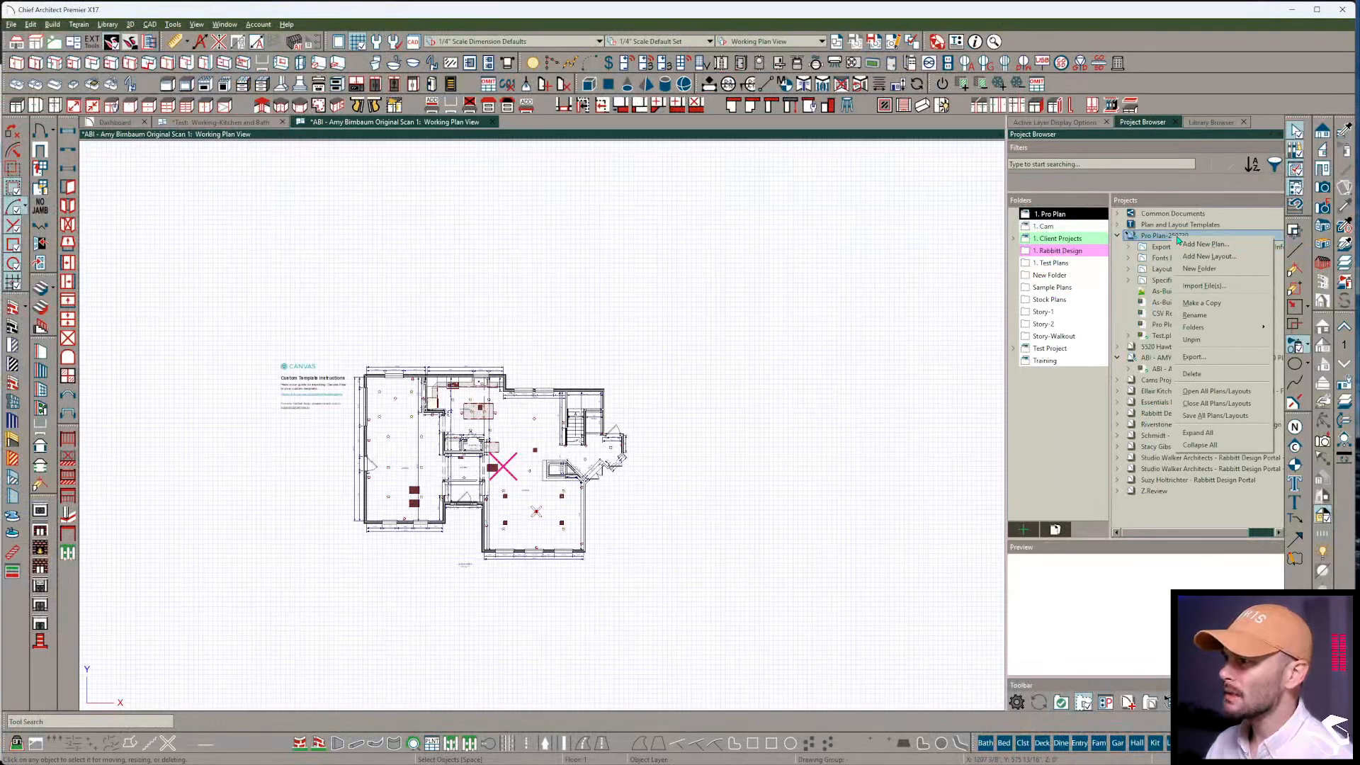
{"action": "left_click", "coordinate": [1213, 304]}
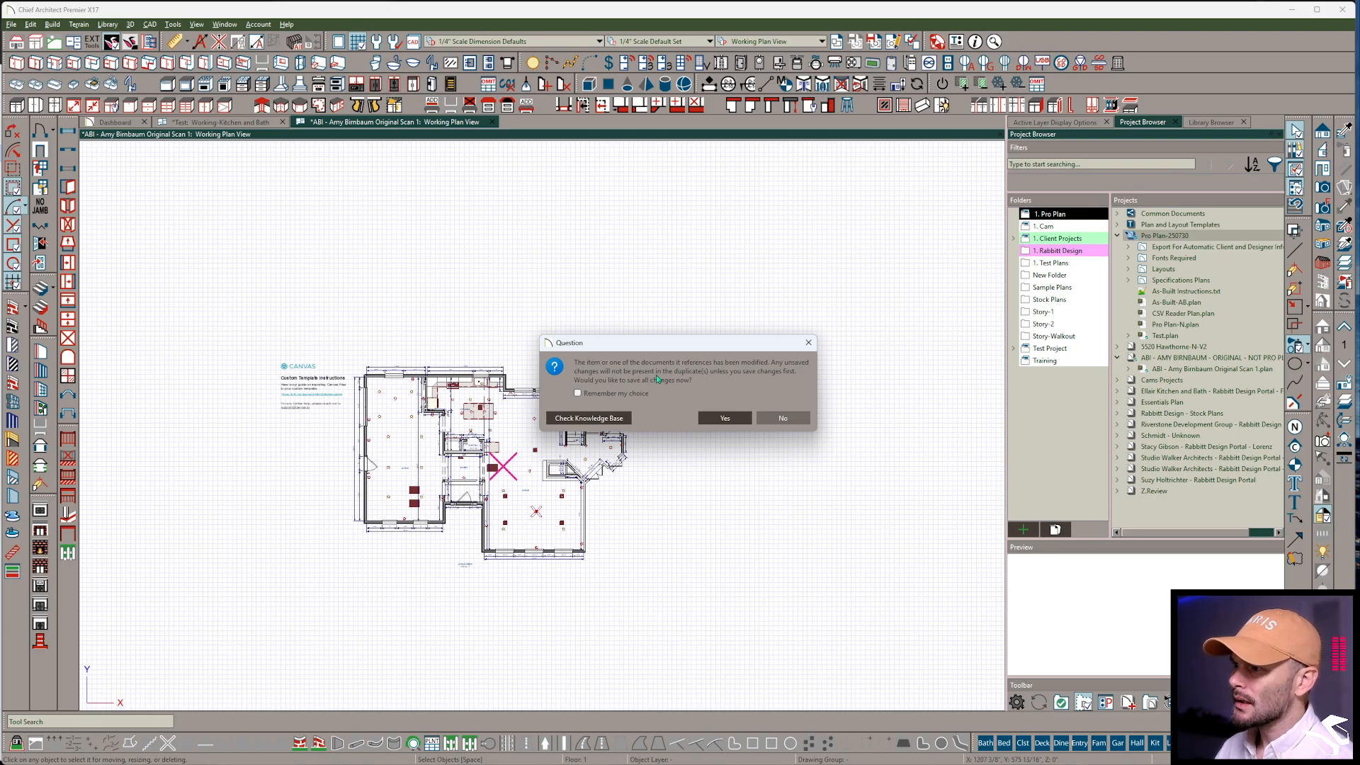
{"action": "left_click", "coordinate": [734, 419]}
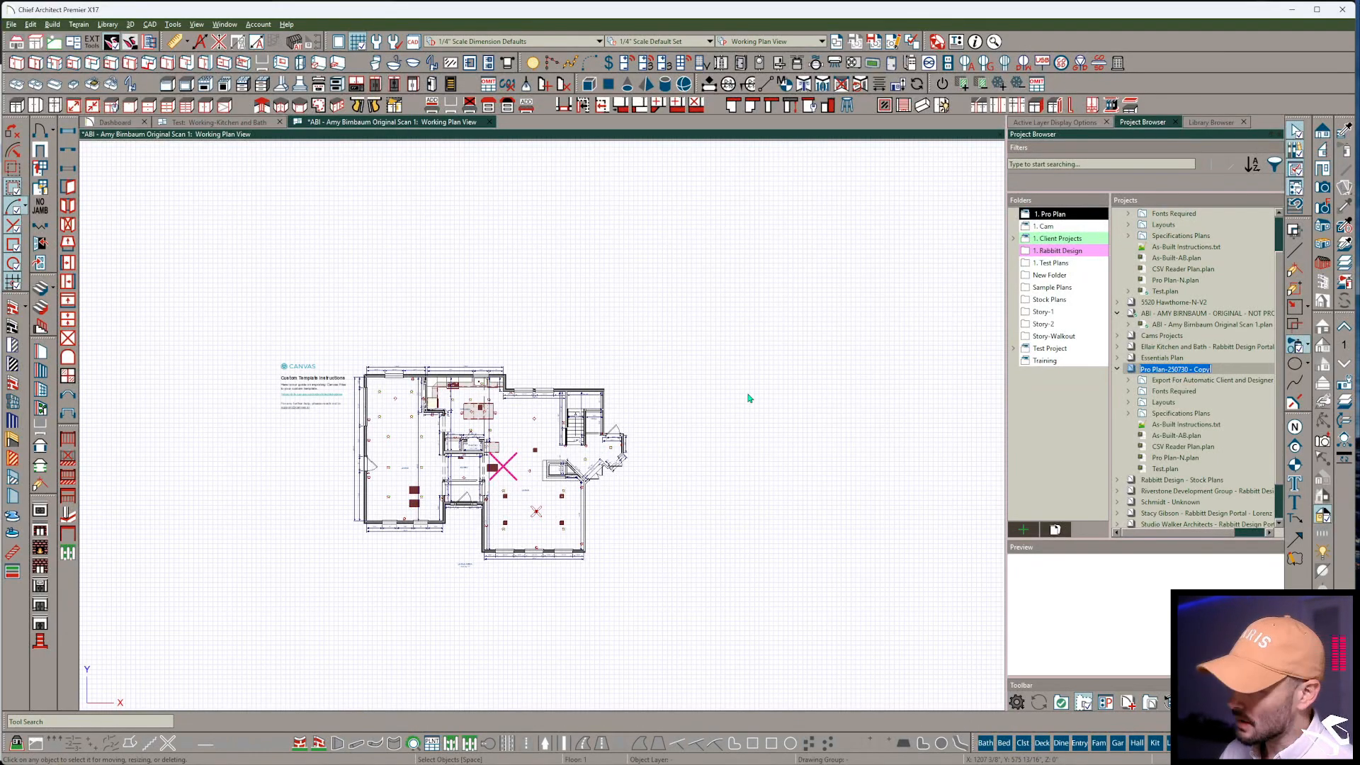
{"action": "type", "text": "Pro Plan"}
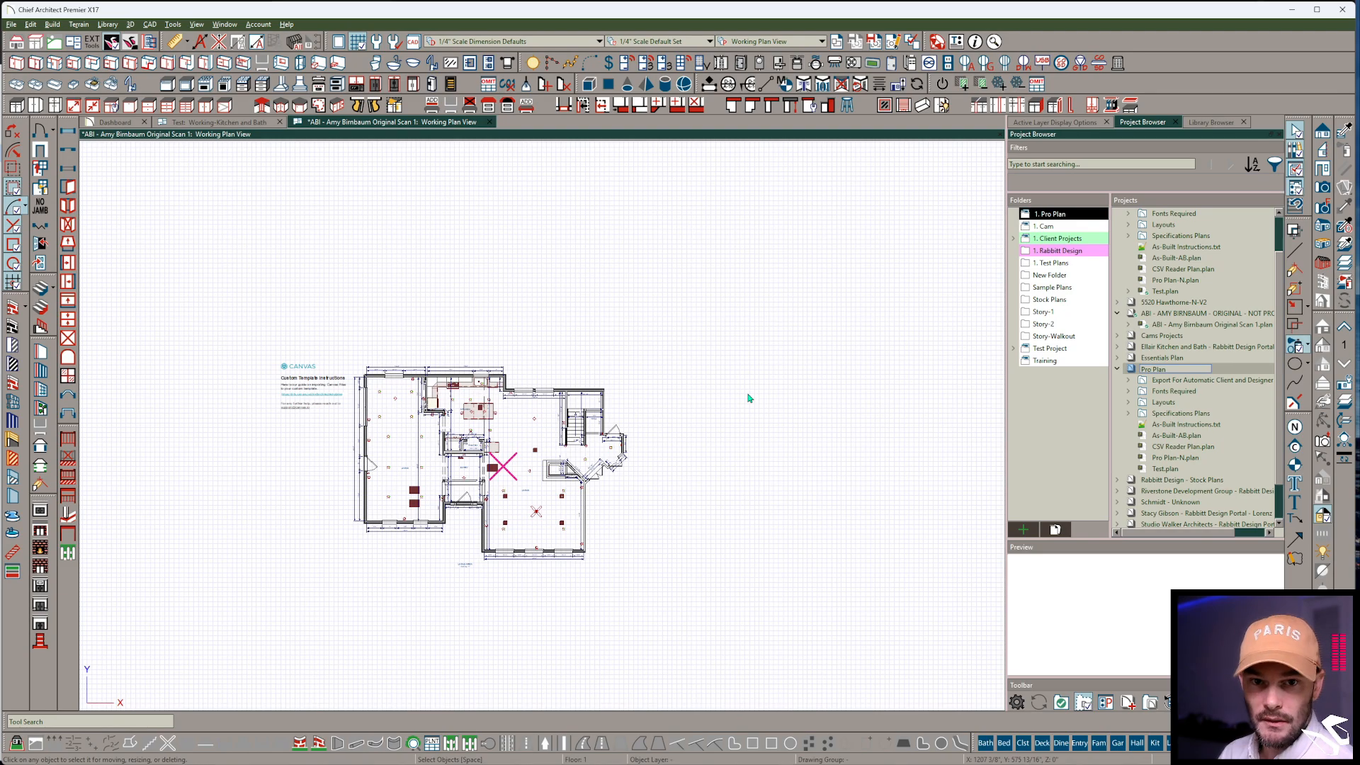
{"action": "key", "text": "Return"}
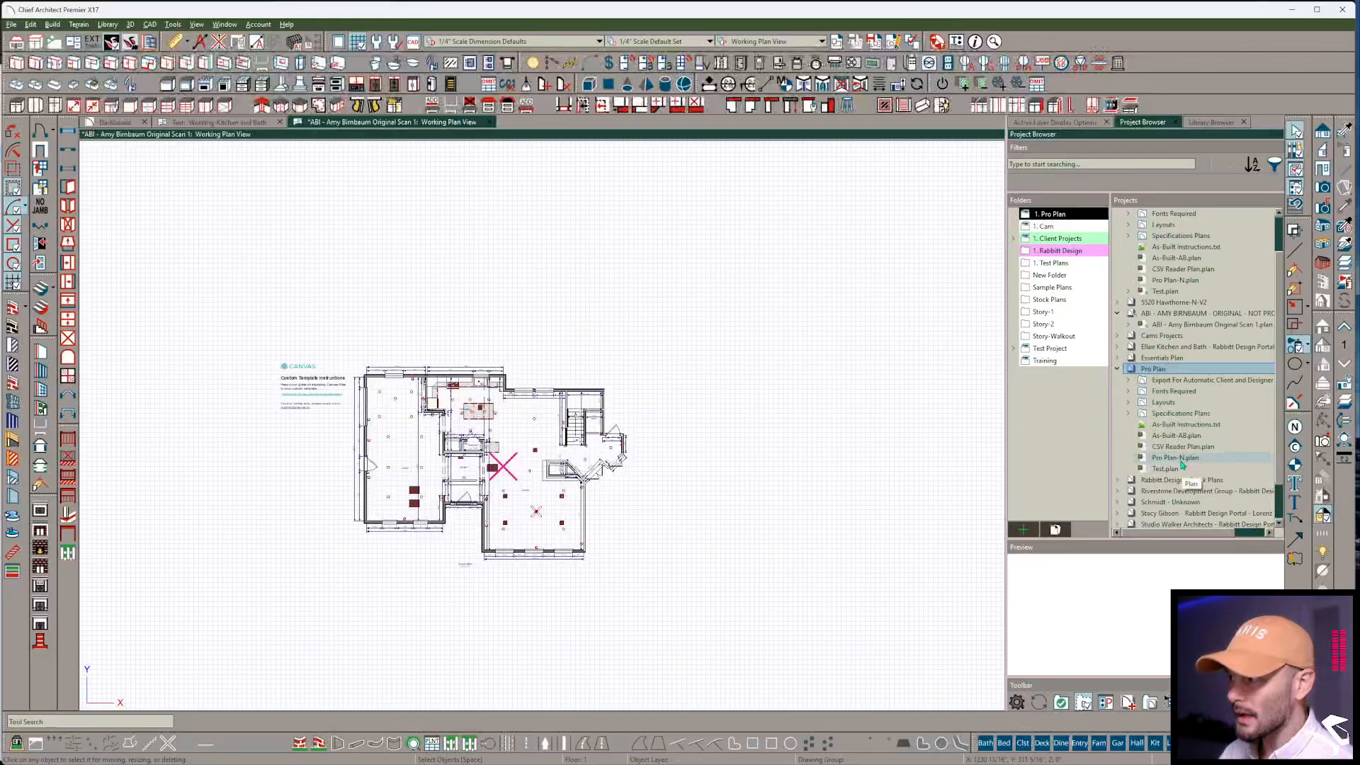
Open Pro Plan-N.plan from the copied Pro Plan project and disable Auto Rebuild Roofs
{"action": "double_click", "coordinate": [1120, 459]}
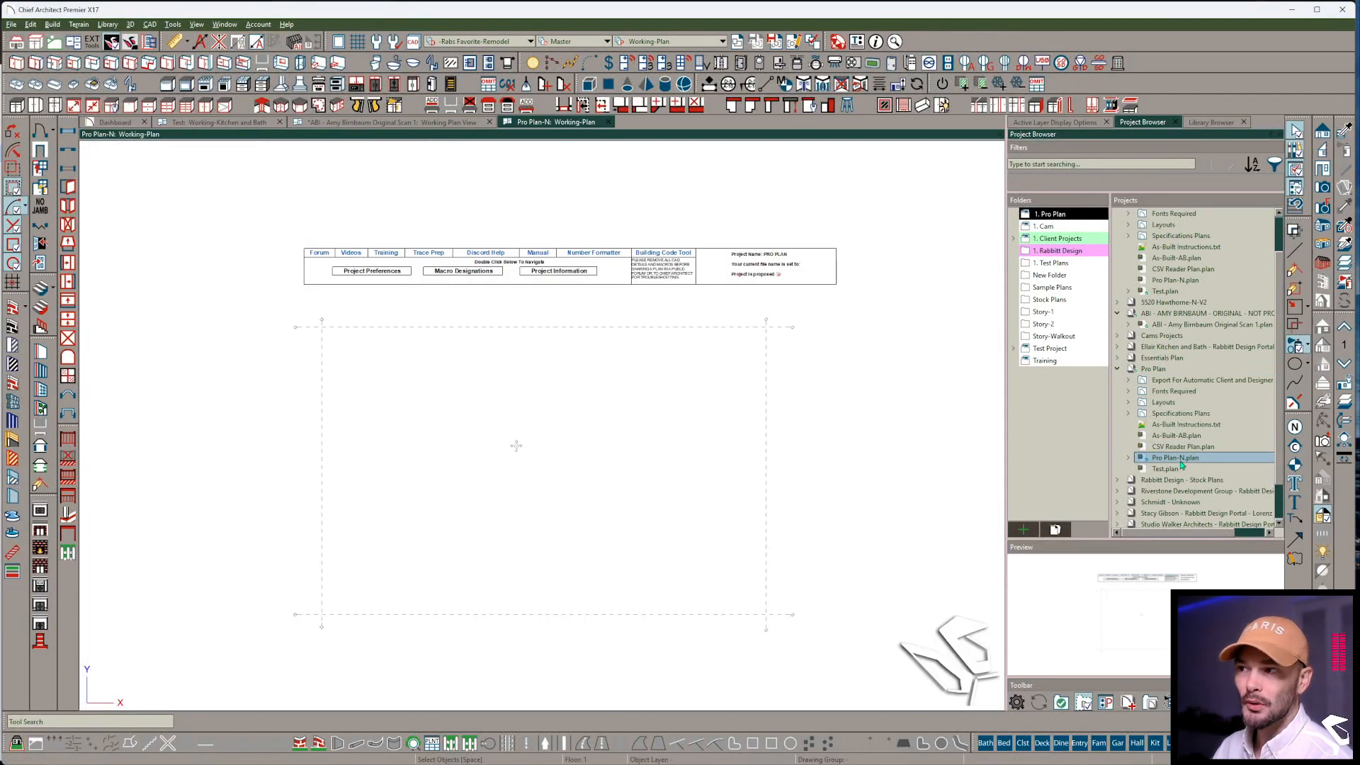
{"action": "middle_click_drag", "start_coordinate": [668, 394], "coordinate": [683, 352]}
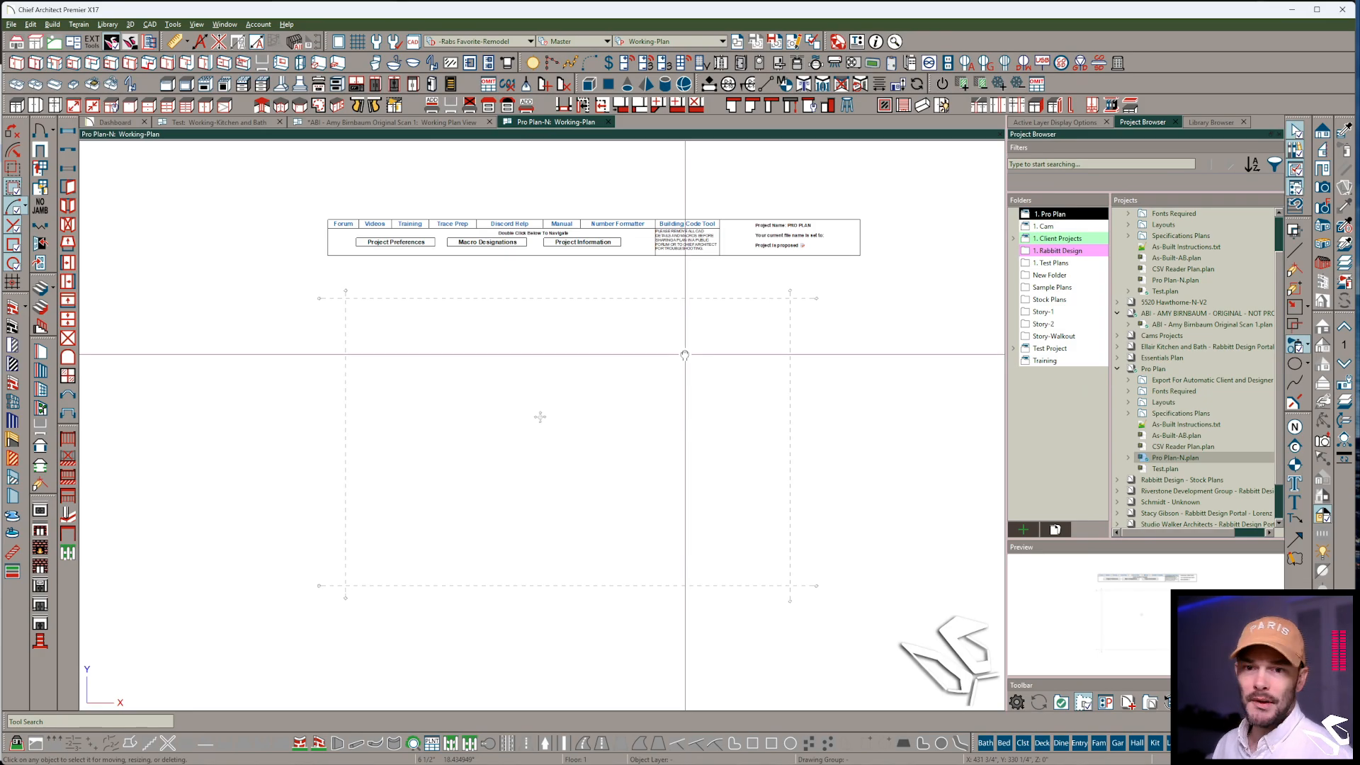
{"action": "key", "text": "alt+b"}
{"action": "key", "text": "r"}
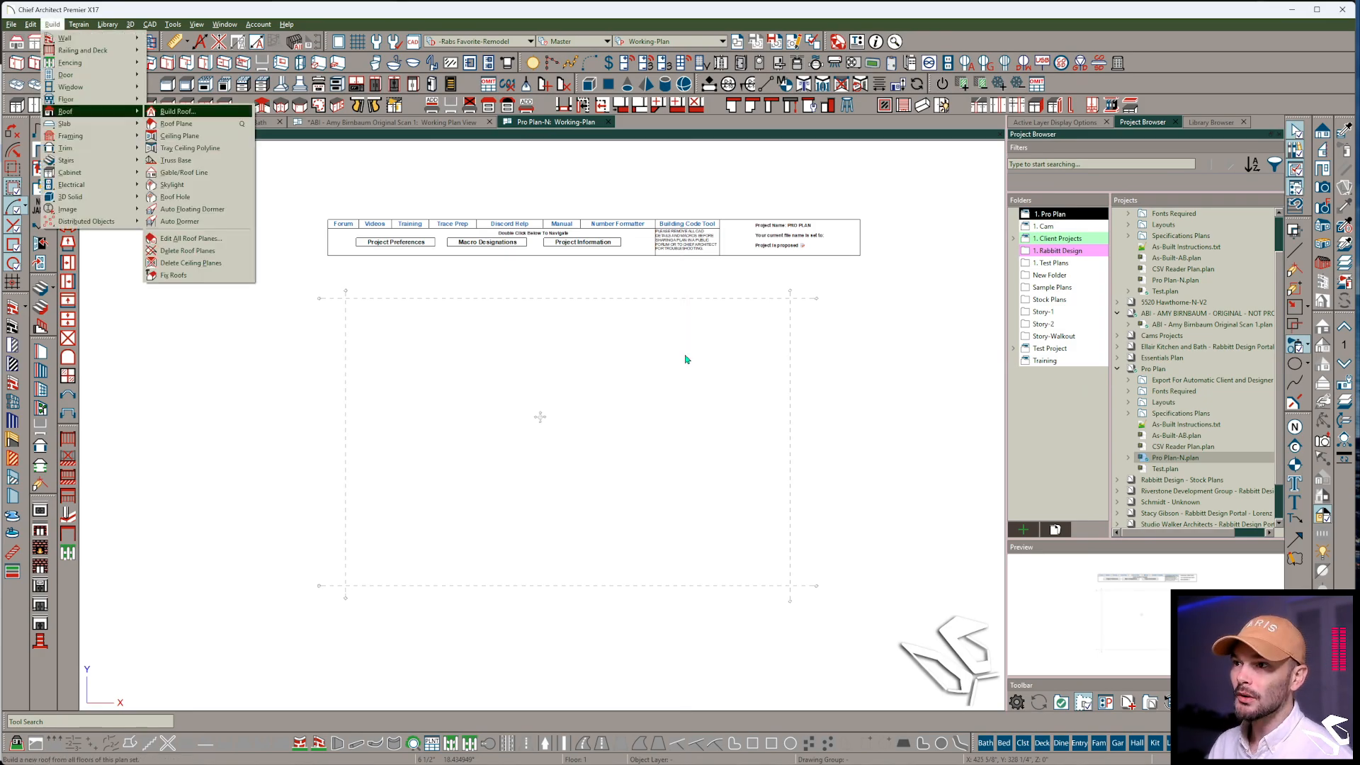
{"action": "key", "text": "Return"}
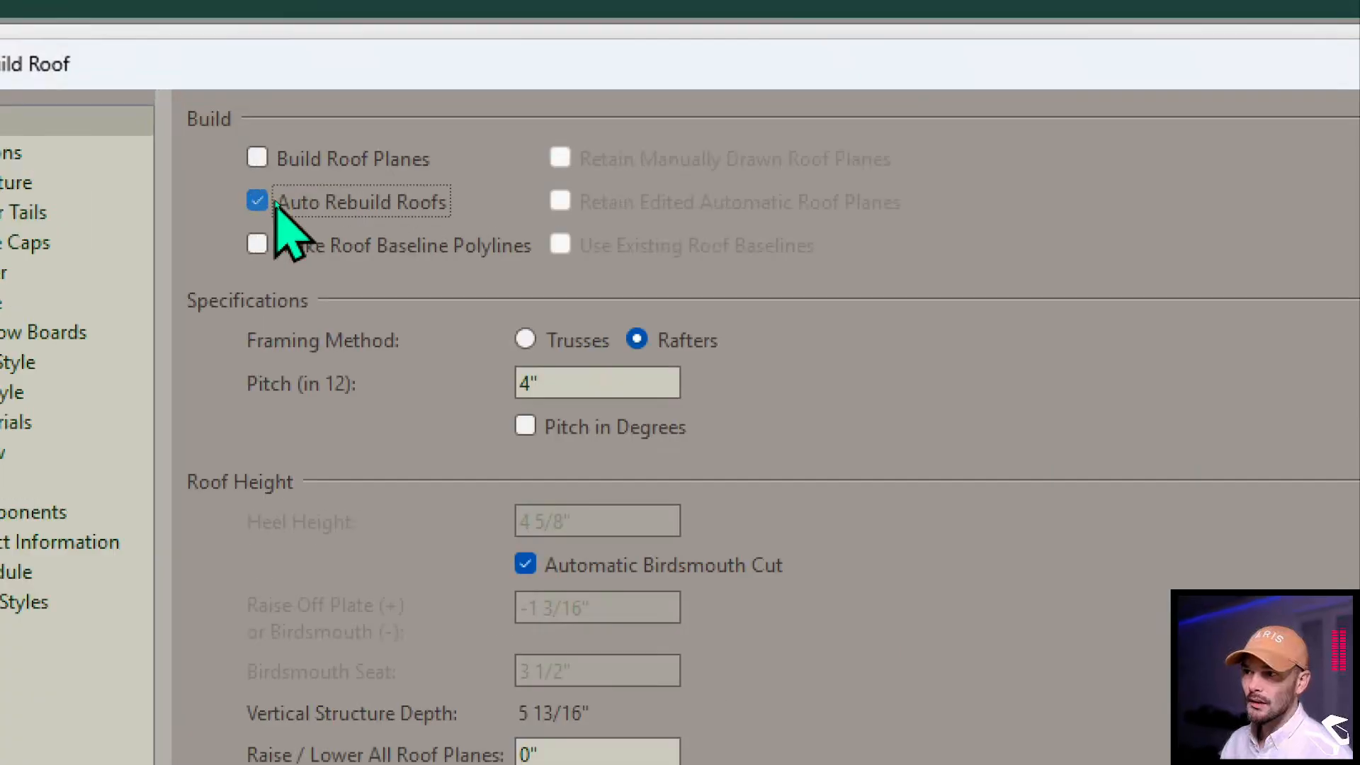
{"action": "left_click", "coordinate": [279, 201]}
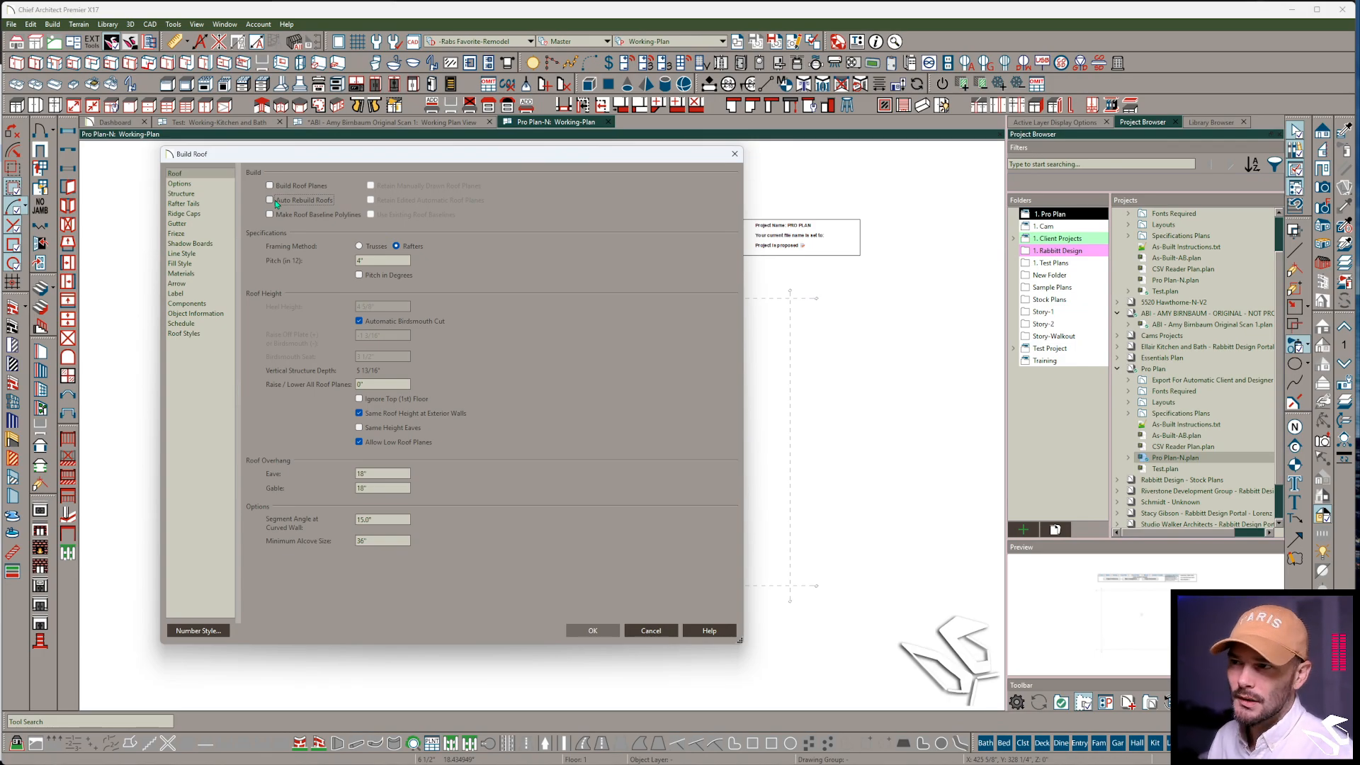
{"action": "left_click", "coordinate": [595, 633]}
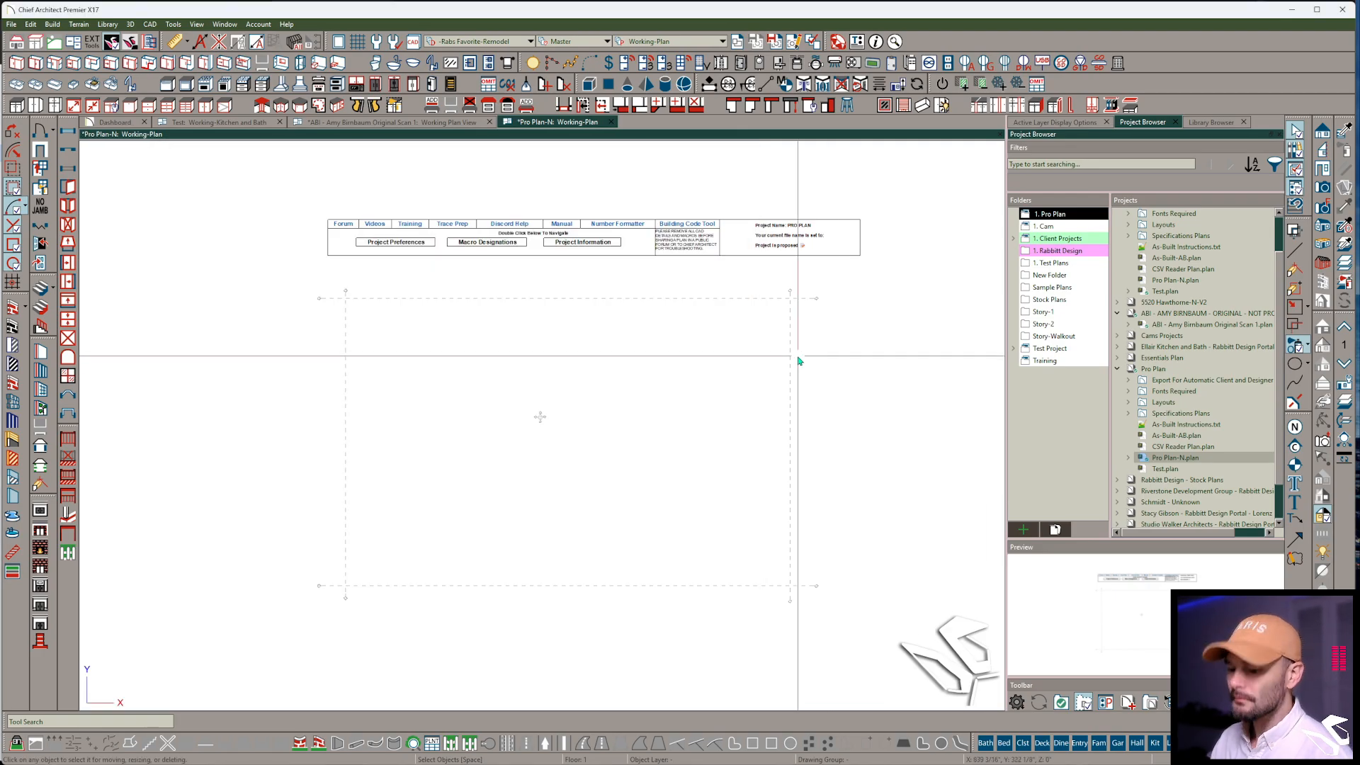
Build a foundation with automatic rebuilding turned off, deriving the new foundation plan from the 1st floor plan
{"action": "key", "text": "alt+b"}
{"action": "key", "text": "l"}
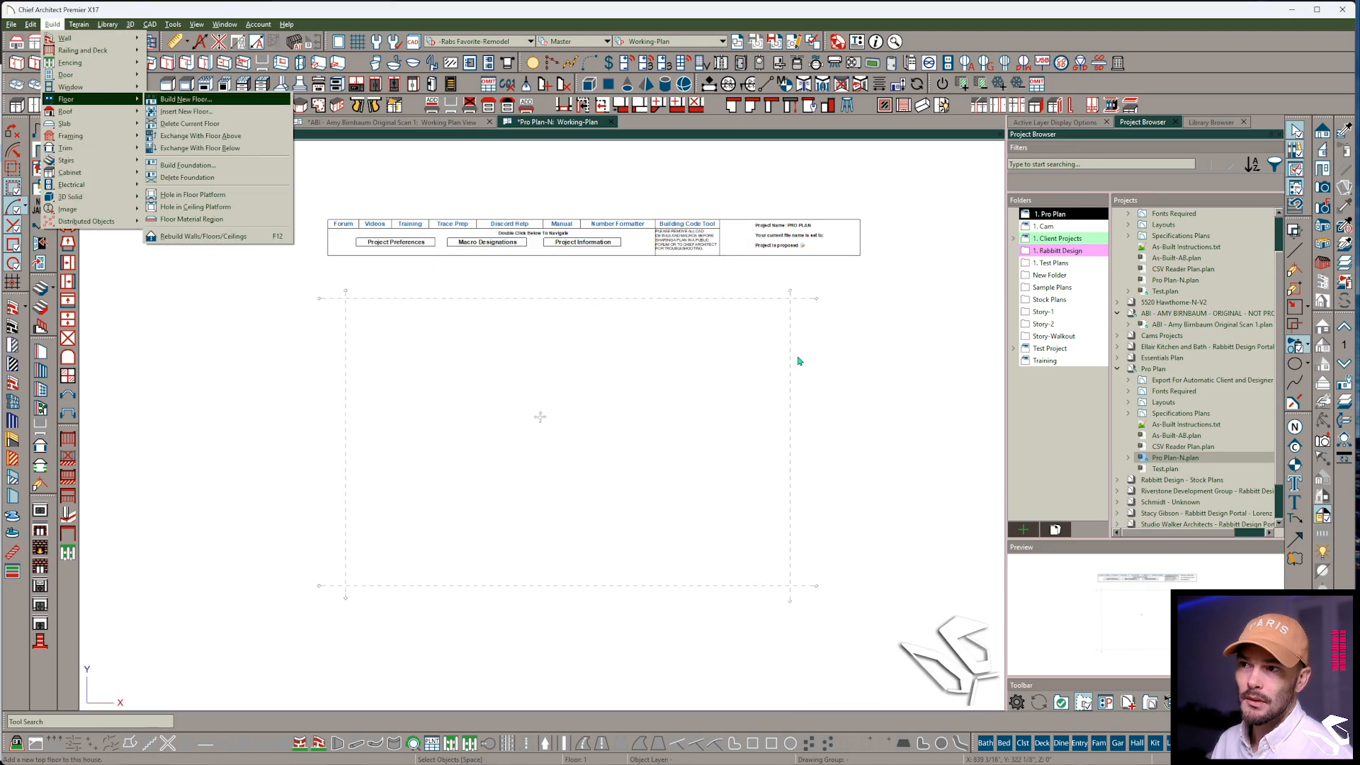
{"action": "key", "text": "f"}
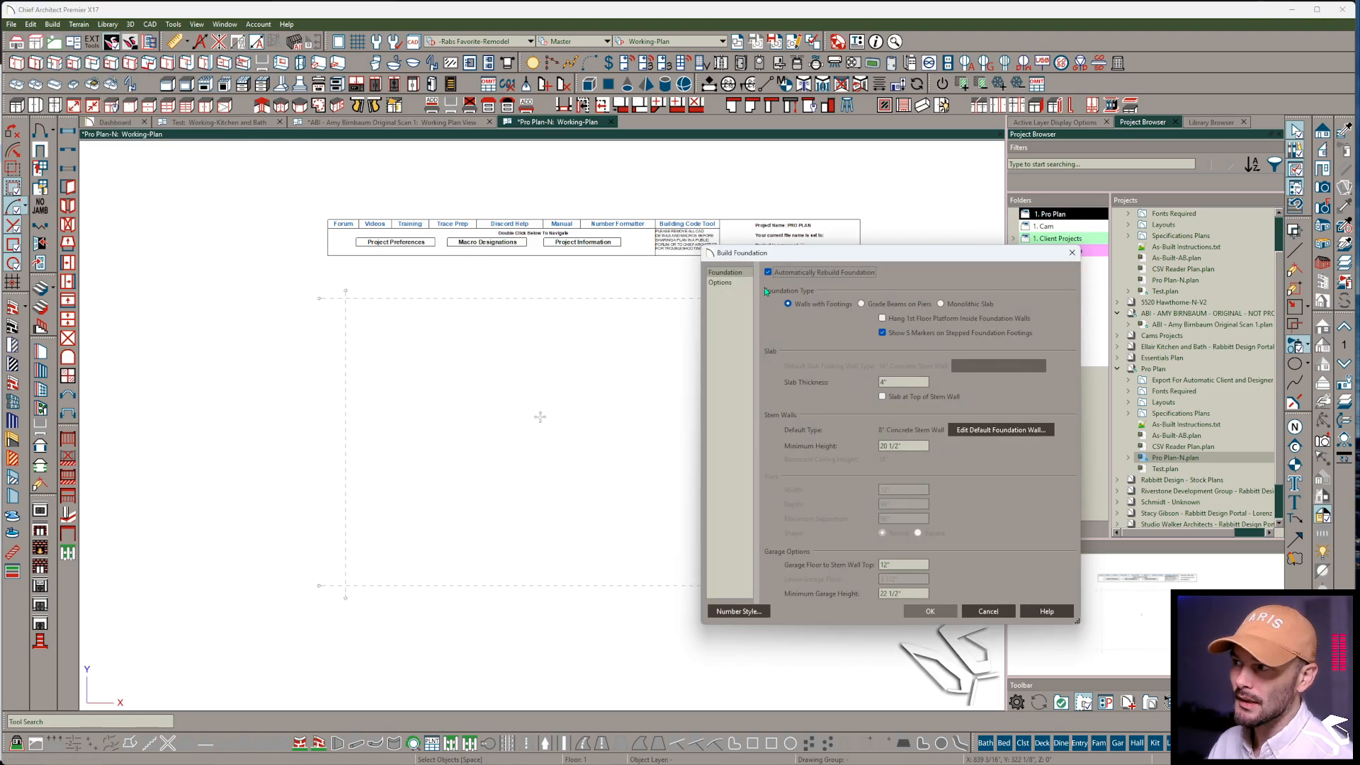
{"action": "left_click", "coordinate": [768, 272]}
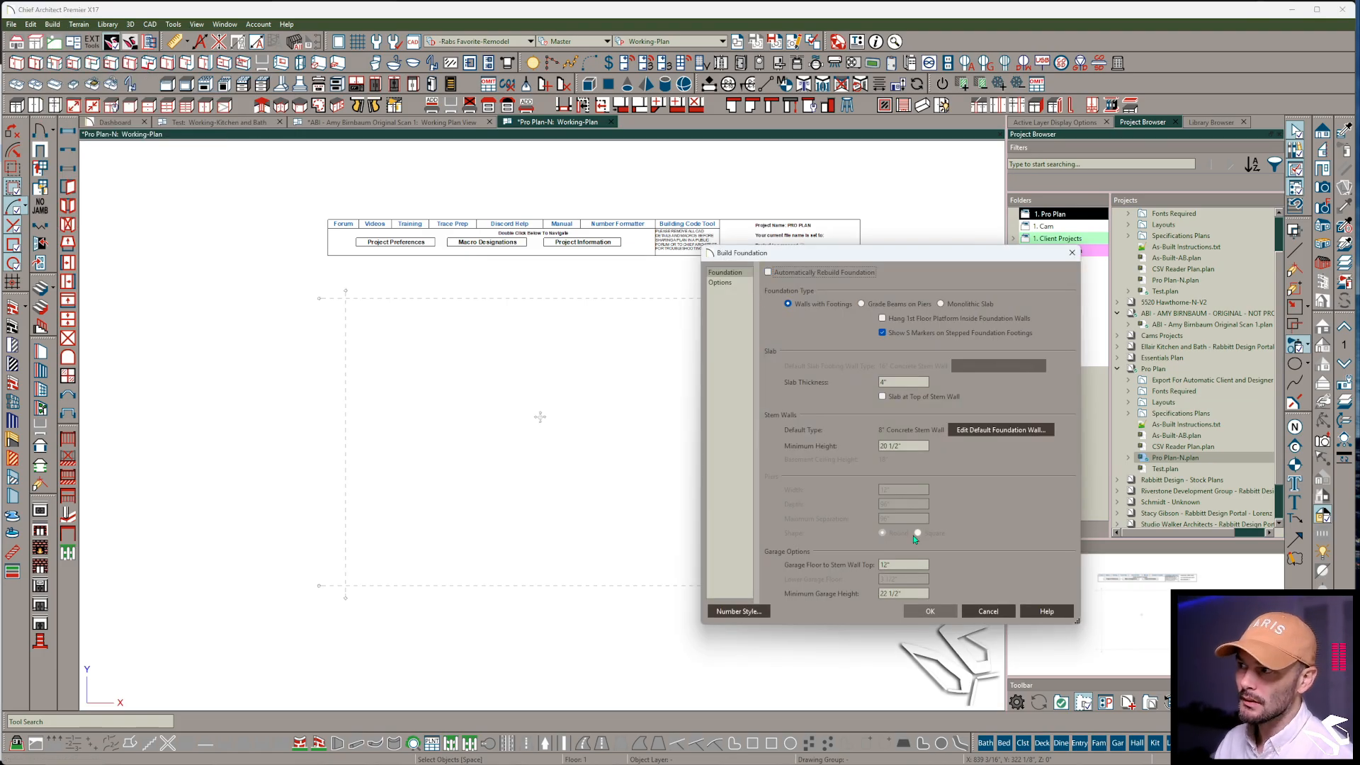
{"action": "left_click", "coordinate": [945, 608]}
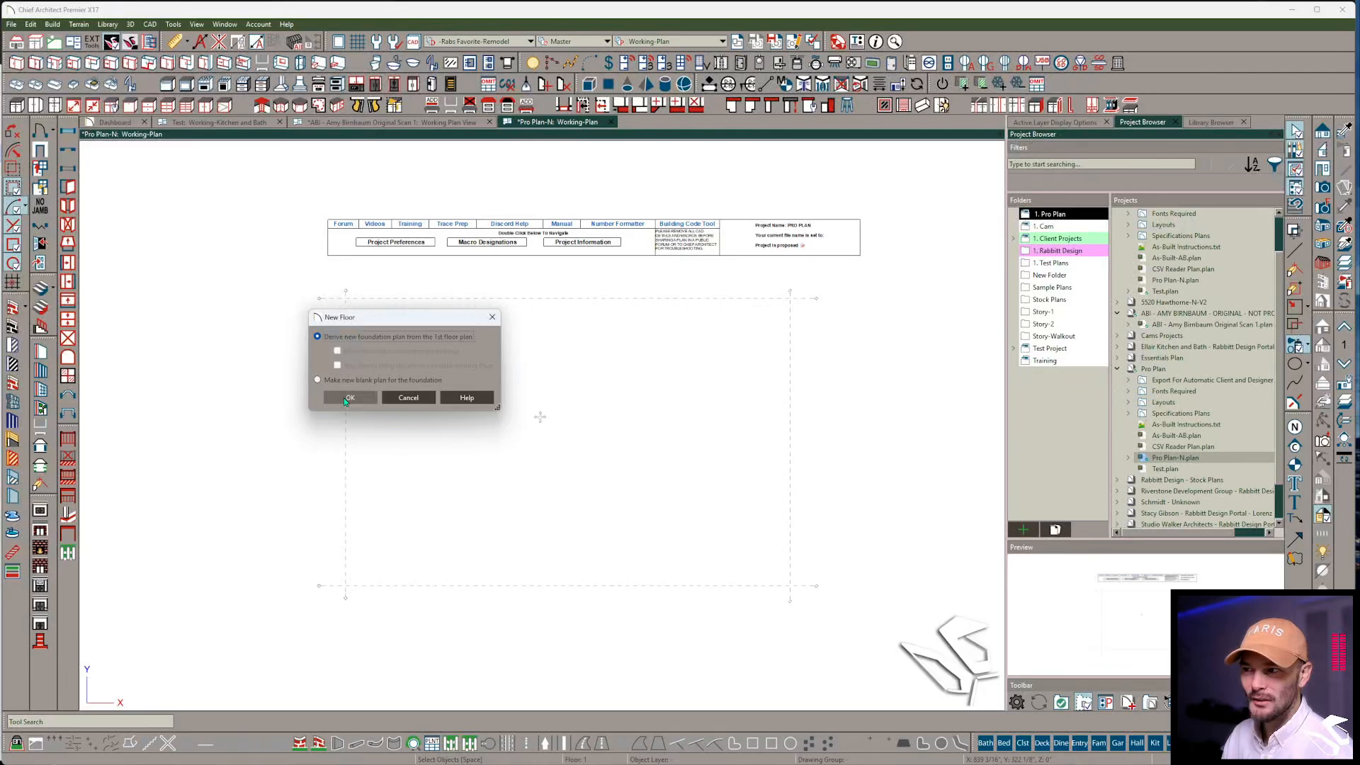
{"action": "left_click", "coordinate": [349, 398]}
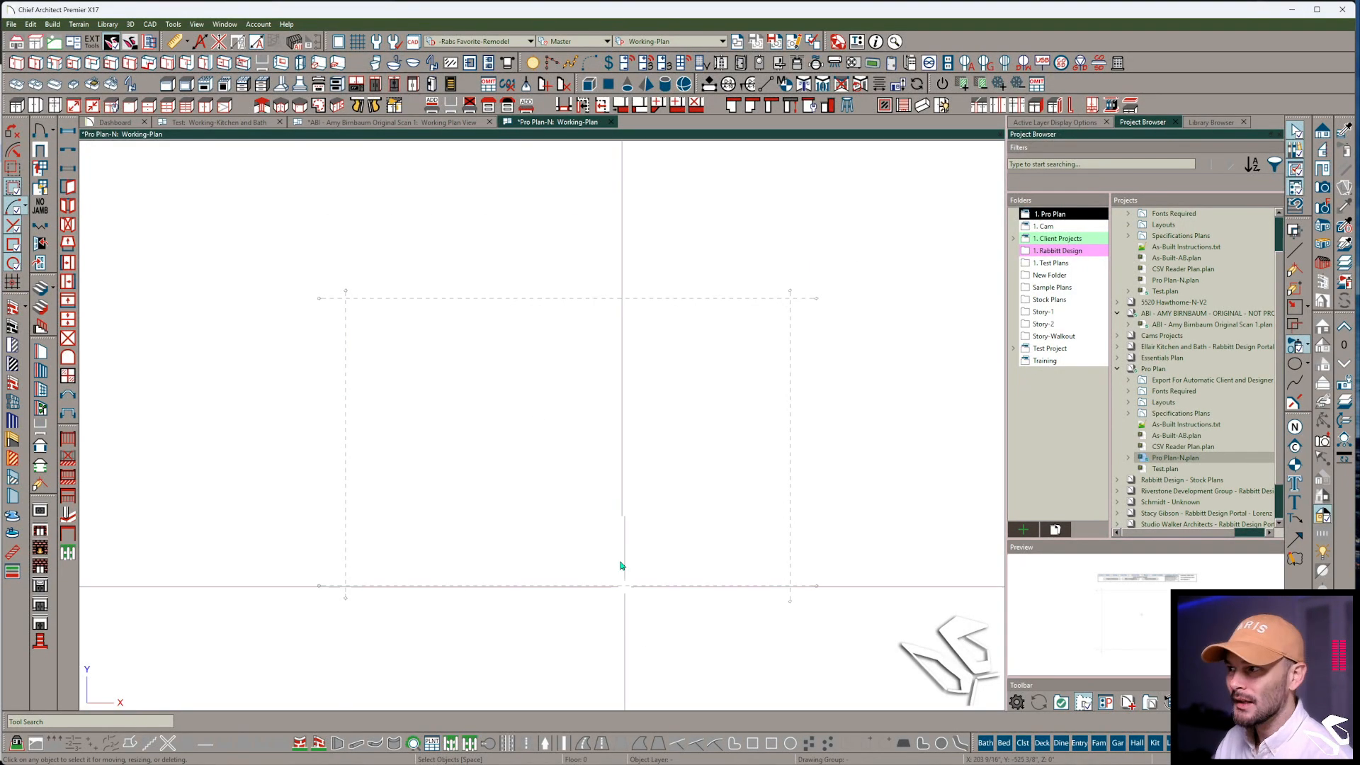
Go up to floor 1 and examine the lot boundary, setback and impervious area in the Plot Plan view
{"action": "left_click", "coordinate": [1343, 327]}
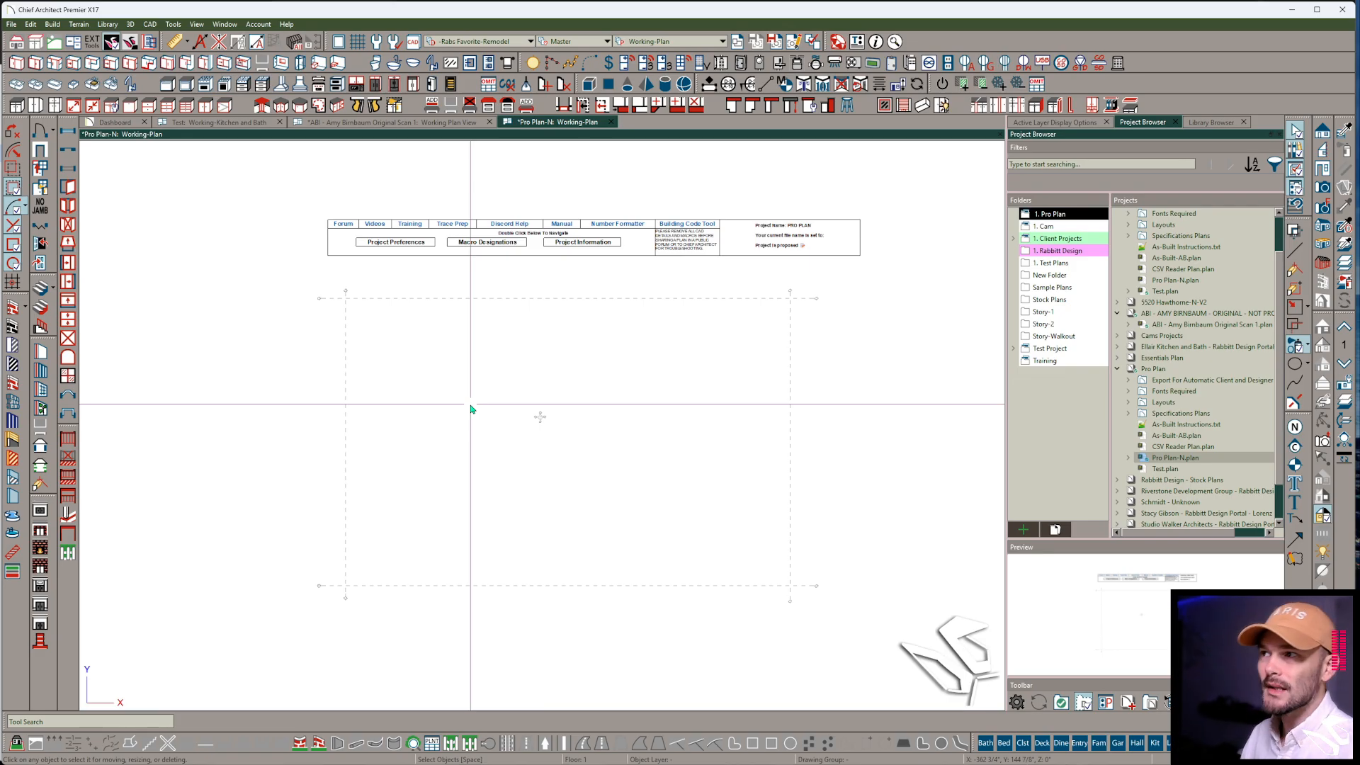
{"action": "left_click", "coordinate": [672, 41]}
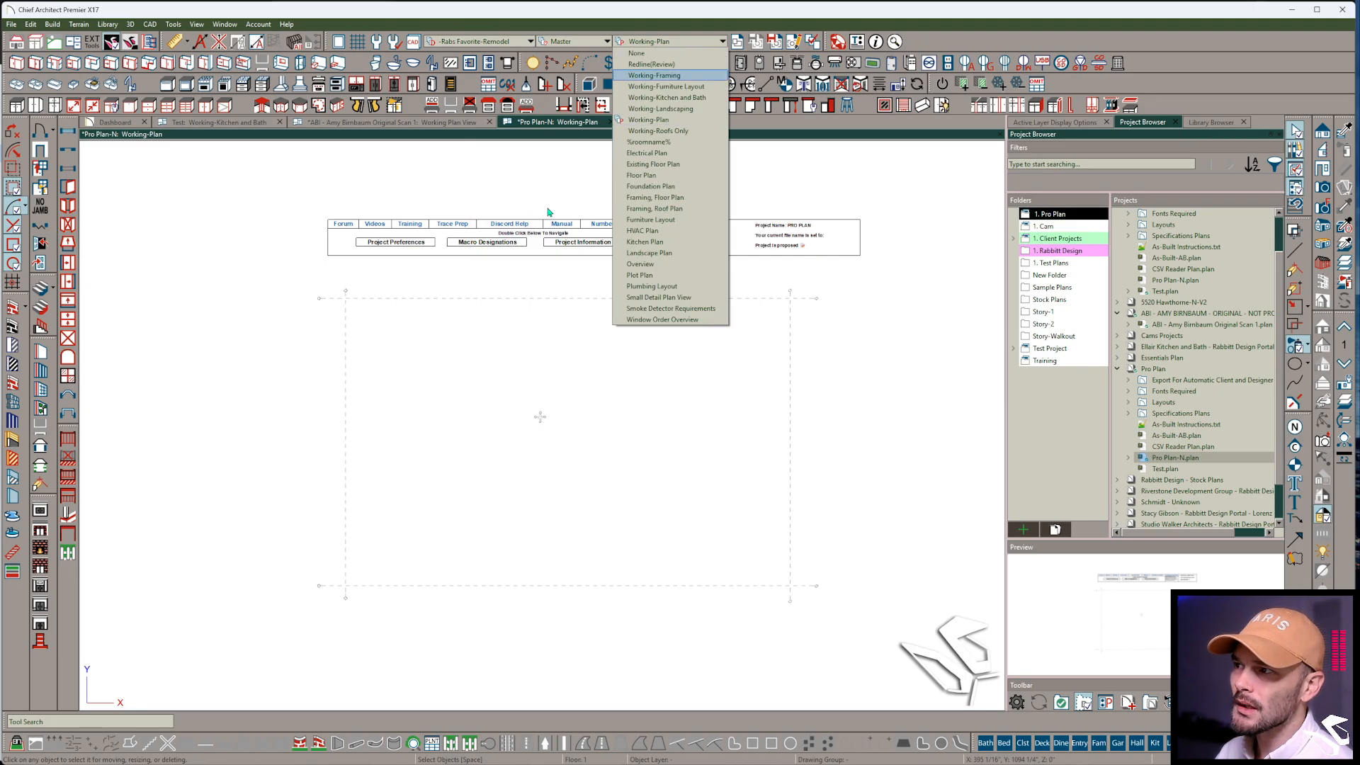
{"action": "left_click", "coordinate": [640, 275]}
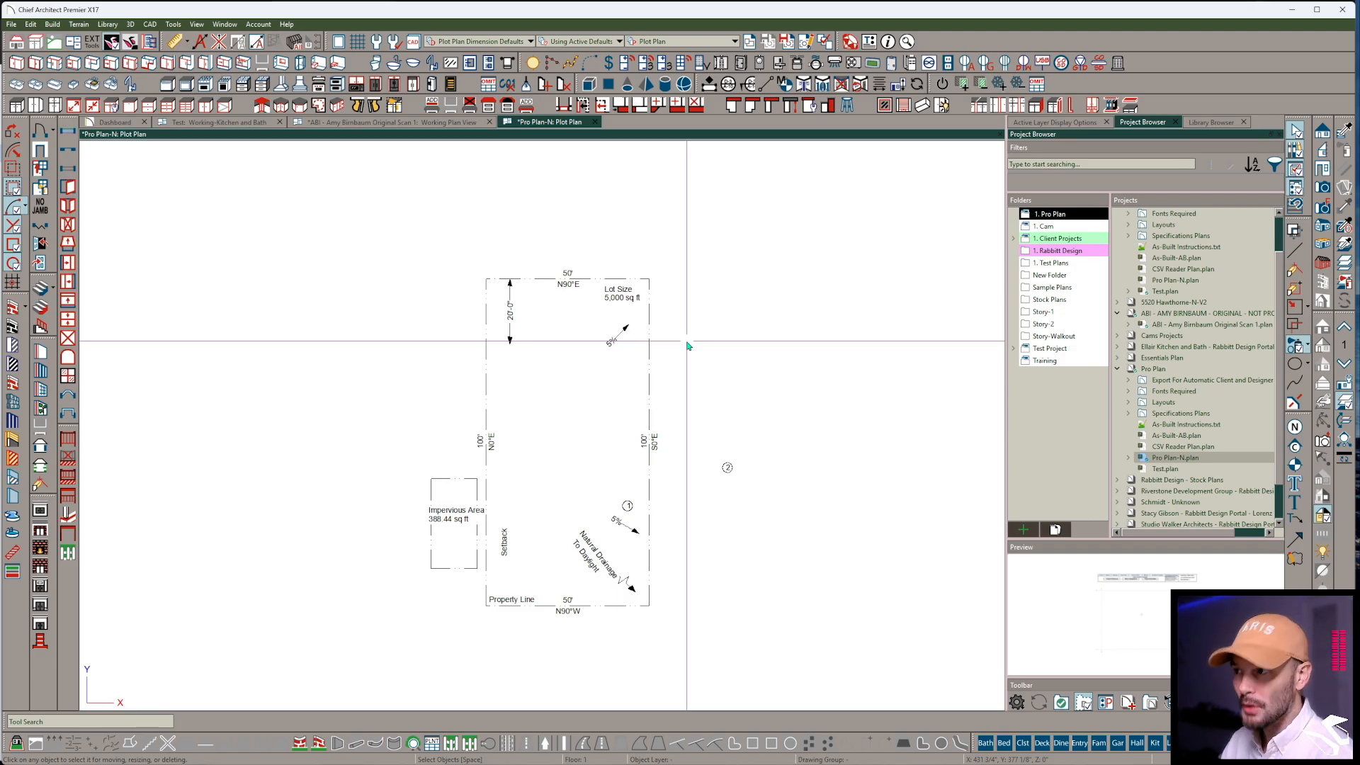
{"action": "scroll", "coordinate": [634, 297], "scroll_direction": "up", "scroll_amount": 3}
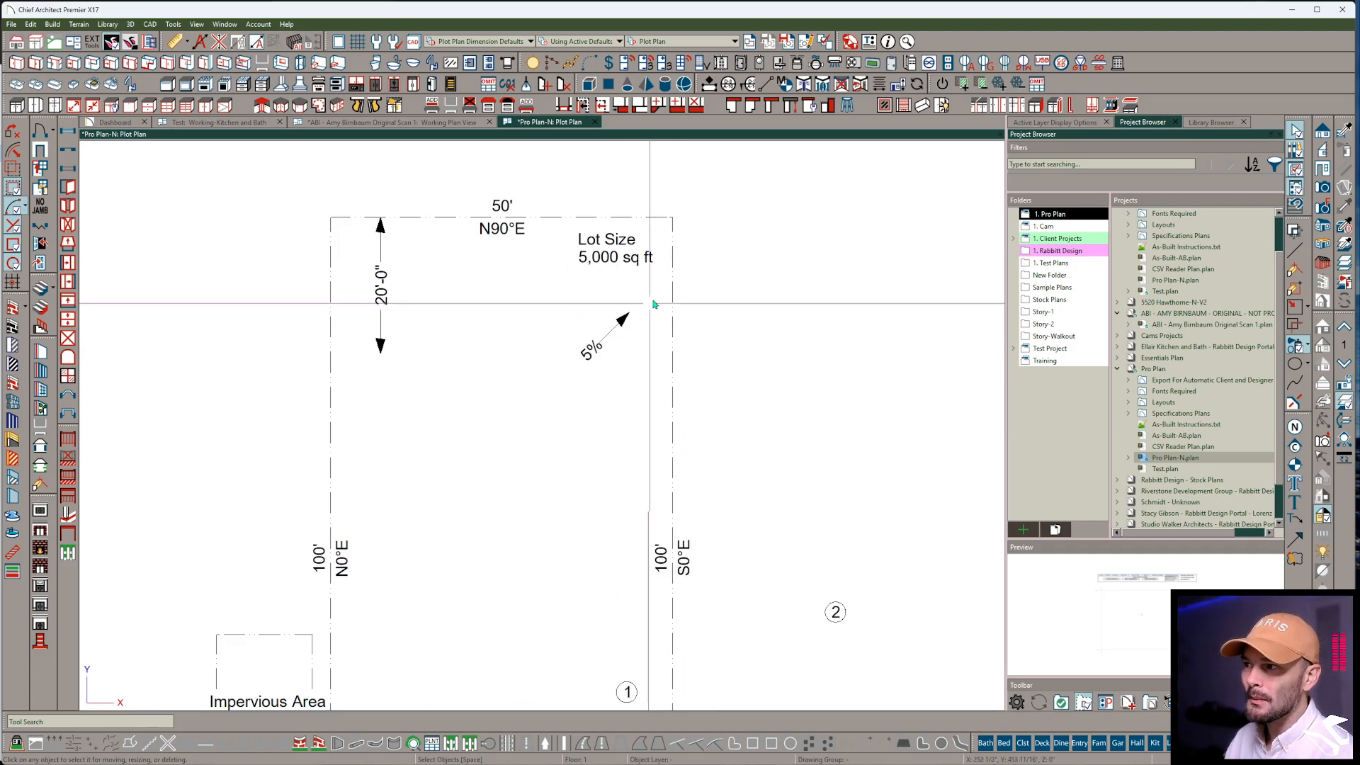
{"action": "left_click", "coordinate": [638, 230]}
{"action": "scroll", "coordinate": [627, 256], "scroll_direction": "down", "scroll_amount": 1}
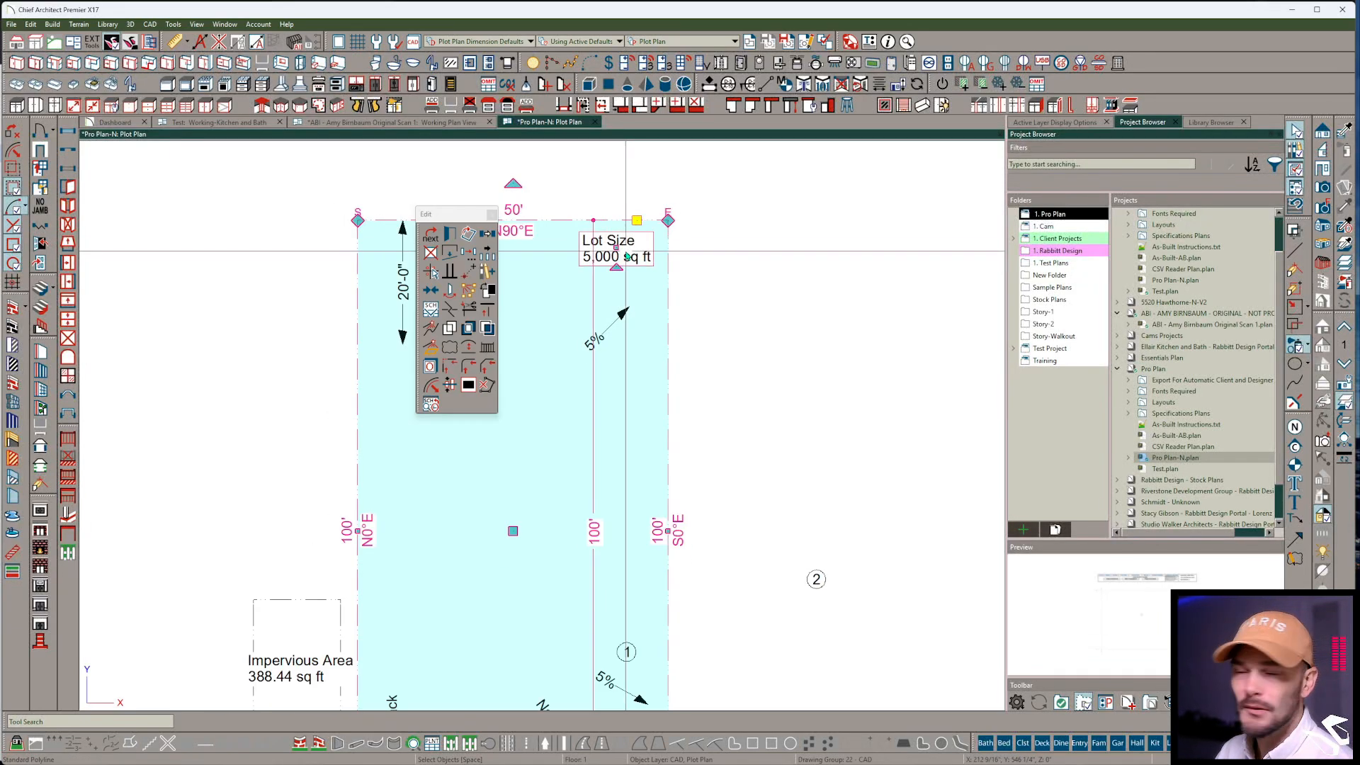
{"action": "scroll", "coordinate": [627, 256], "scroll_direction": "down", "scroll_amount": 3}
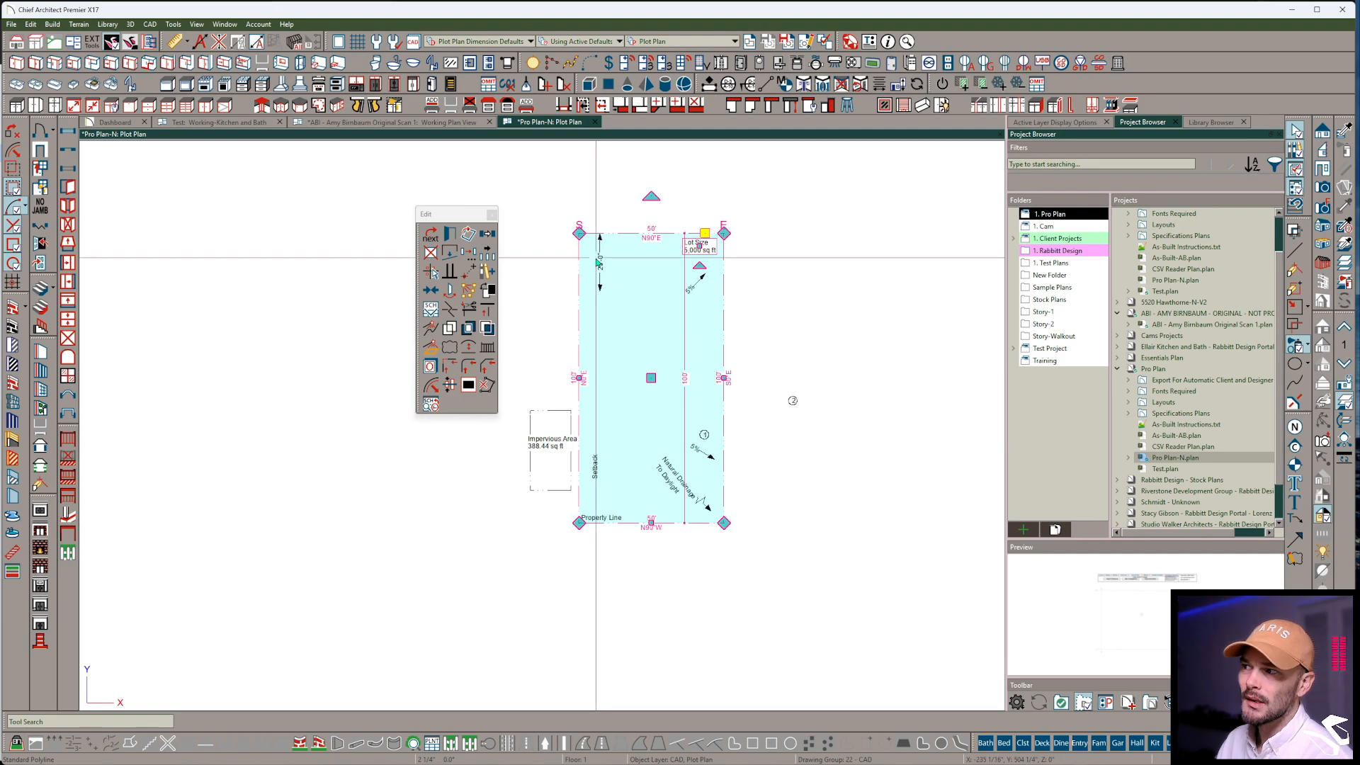
{"action": "scroll", "coordinate": [551, 411], "scroll_direction": "up", "scroll_amount": 3}
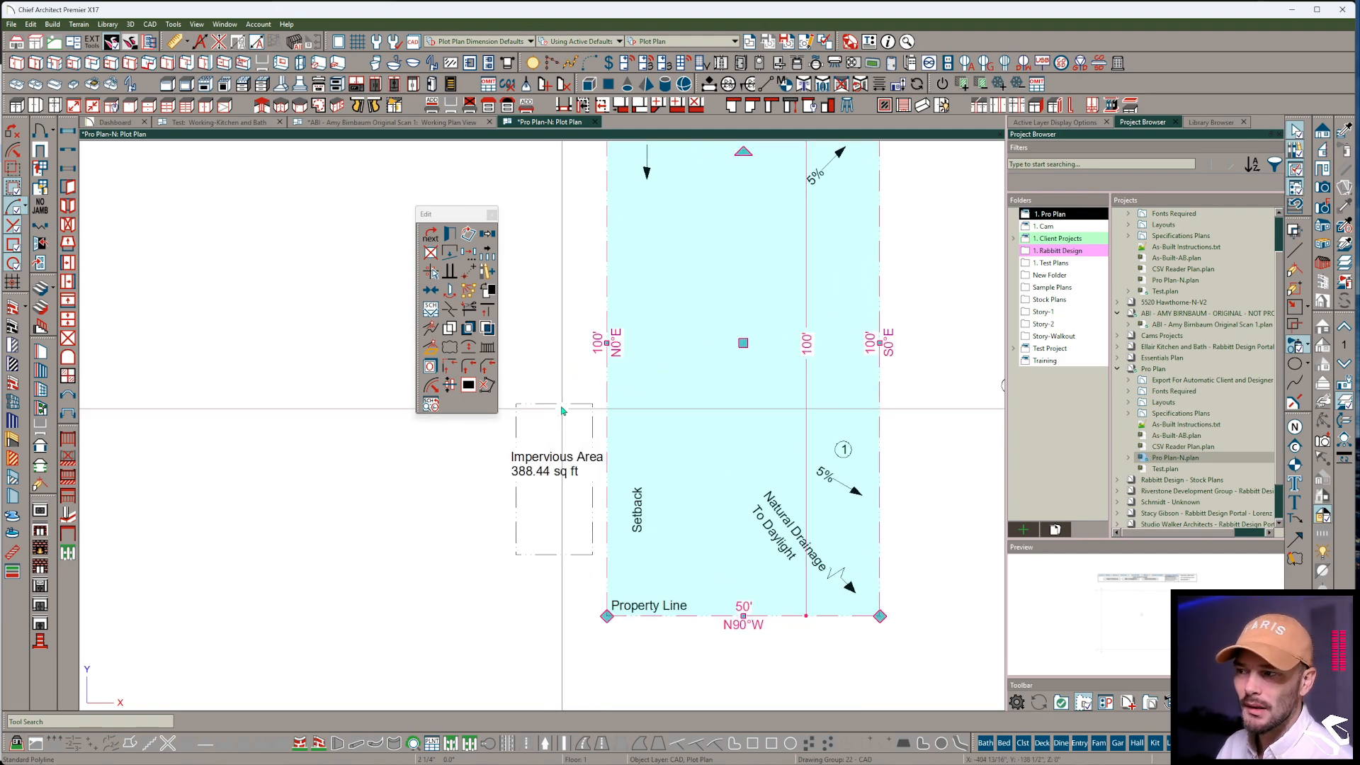
{"action": "scroll", "coordinate": [563, 402], "scroll_direction": "down", "scroll_amount": 1}
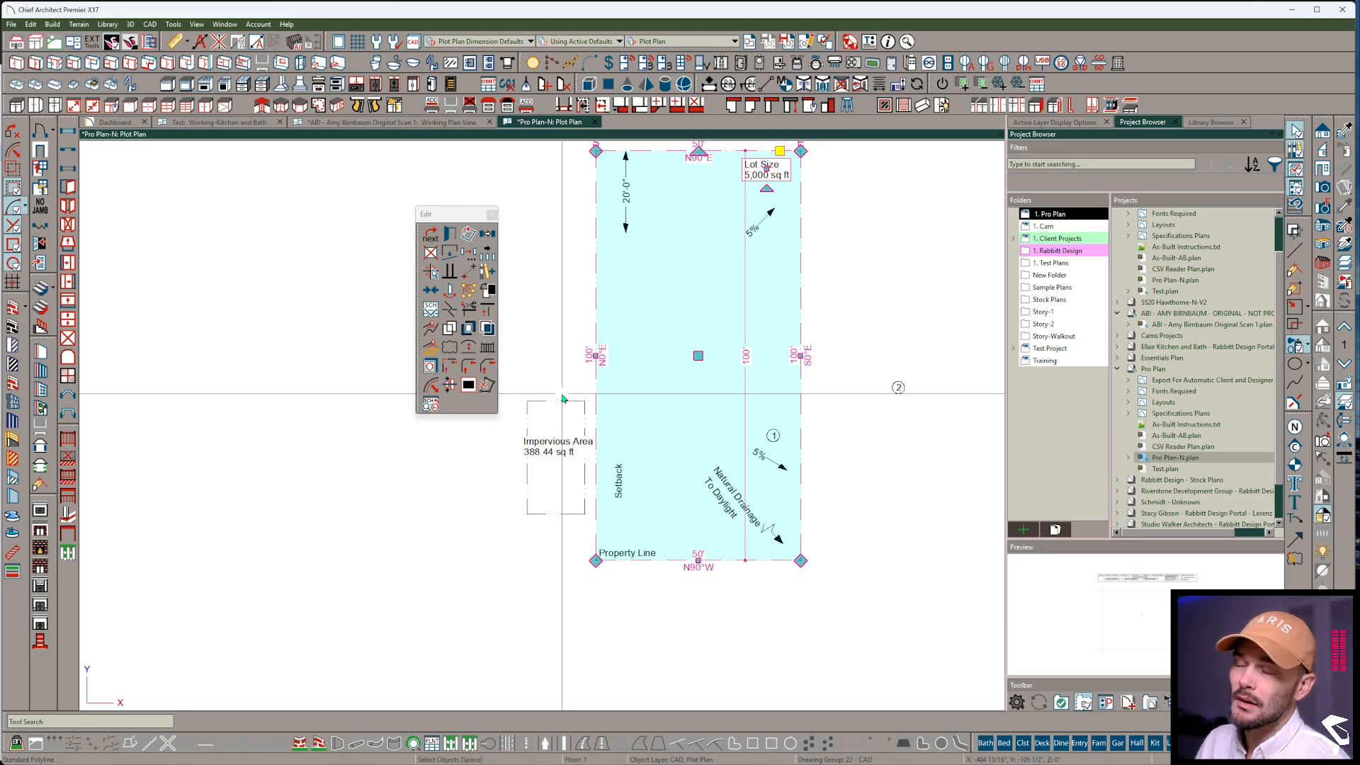
{"action": "middle_click_drag", "start_coordinate": [809, 243], "coordinate": [781, 335]}
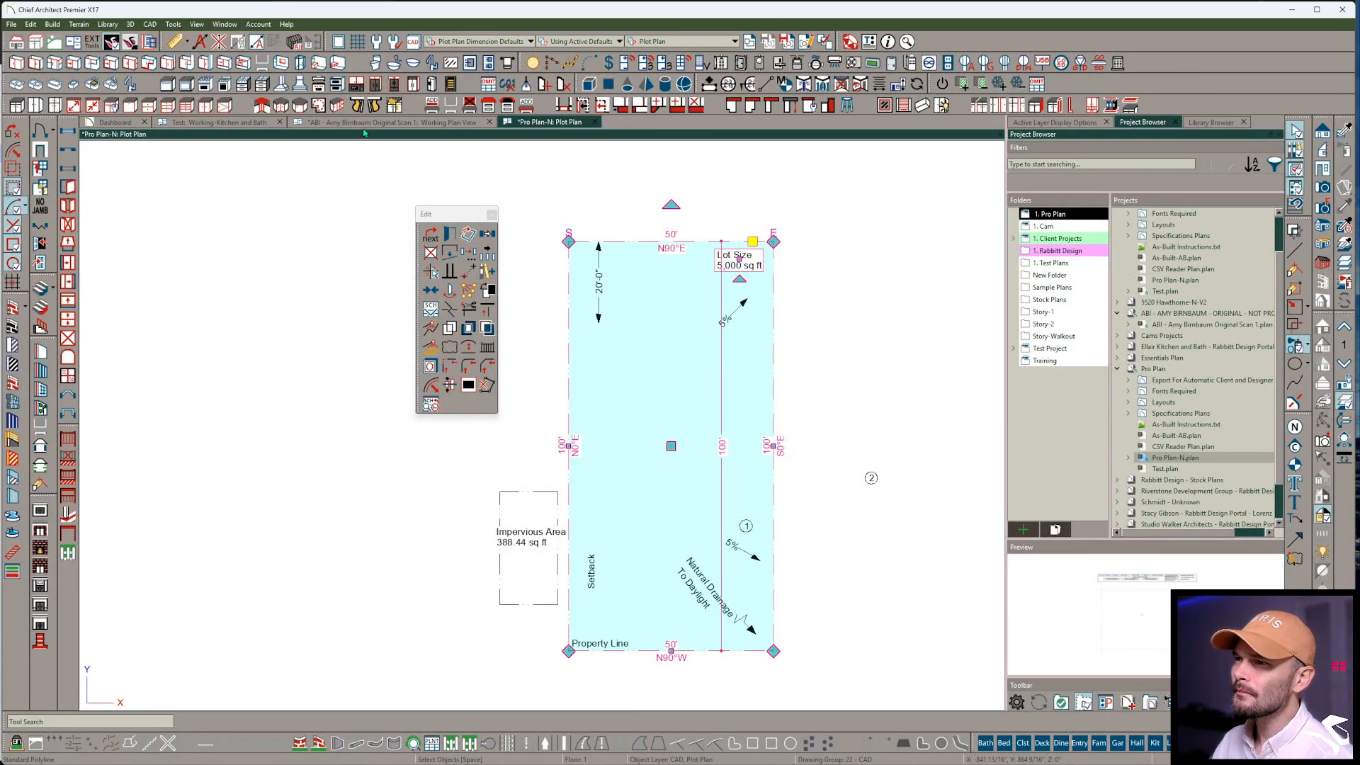
Return to the Working-Plan view and move the whole quick links header block up, farther from the camera boundary
{"action": "left_click", "coordinate": [712, 41]}
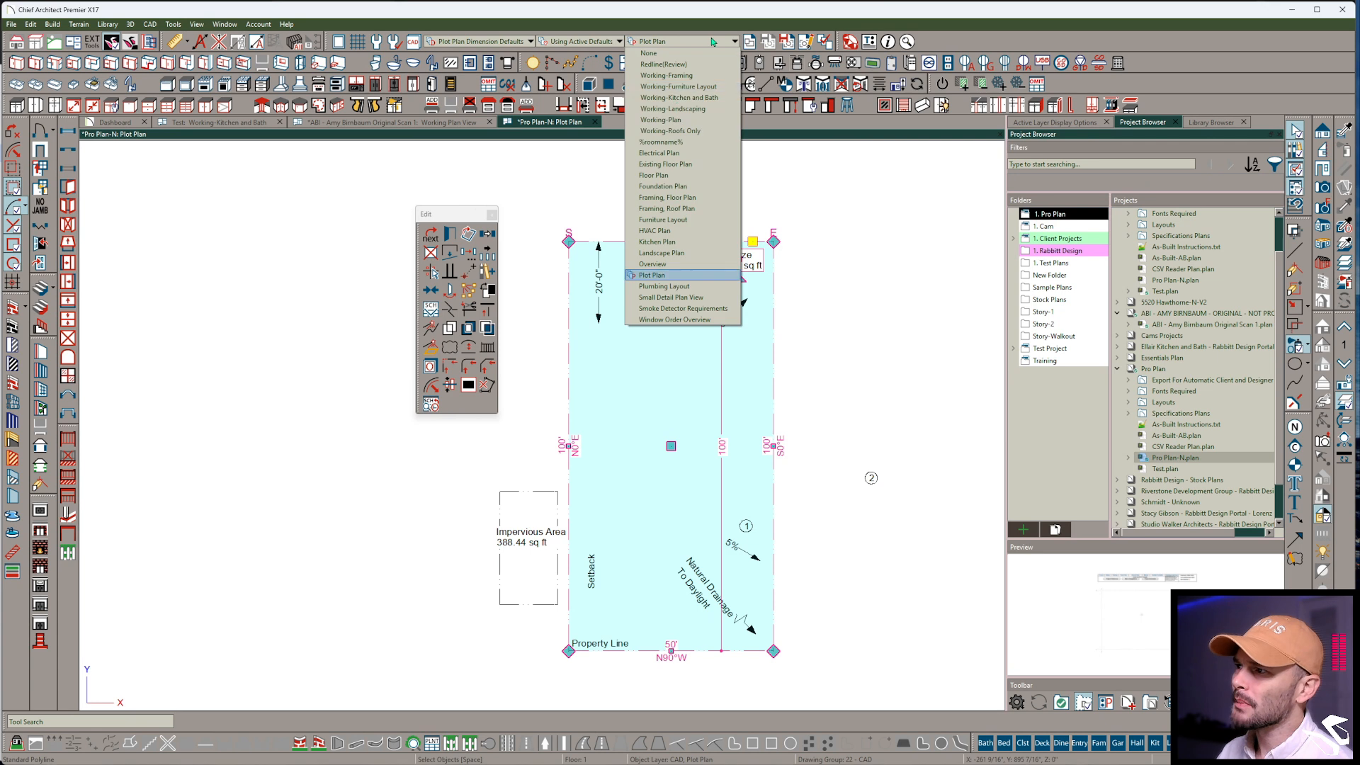
{"action": "left_click", "coordinate": [682, 121]}
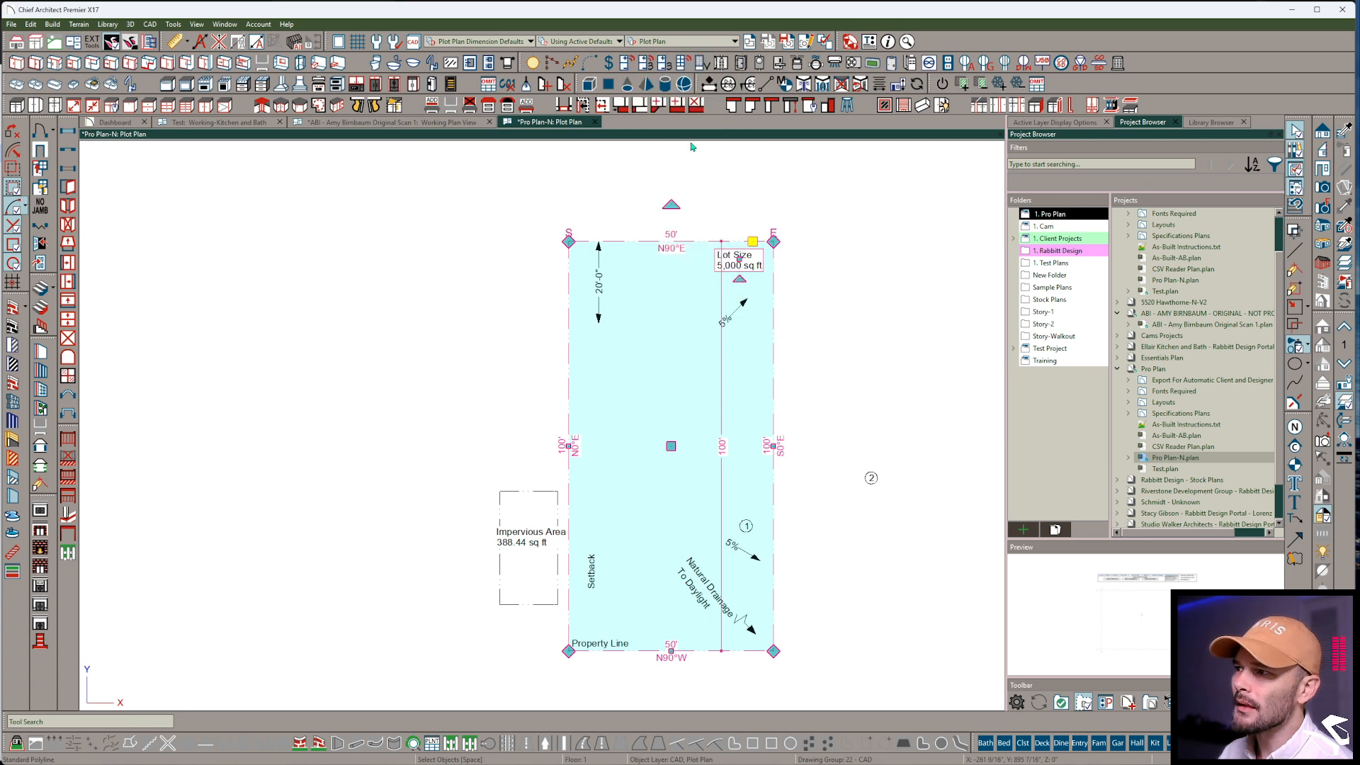
{"action": "scroll", "coordinate": [775, 361], "scroll_direction": "down", "scroll_amount": 2}
{"action": "middle_click_drag", "start_coordinate": [714, 386], "coordinate": [591, 379]}
{"action": "scroll", "coordinate": [602, 380], "scroll_direction": "down", "scroll_amount": 1}
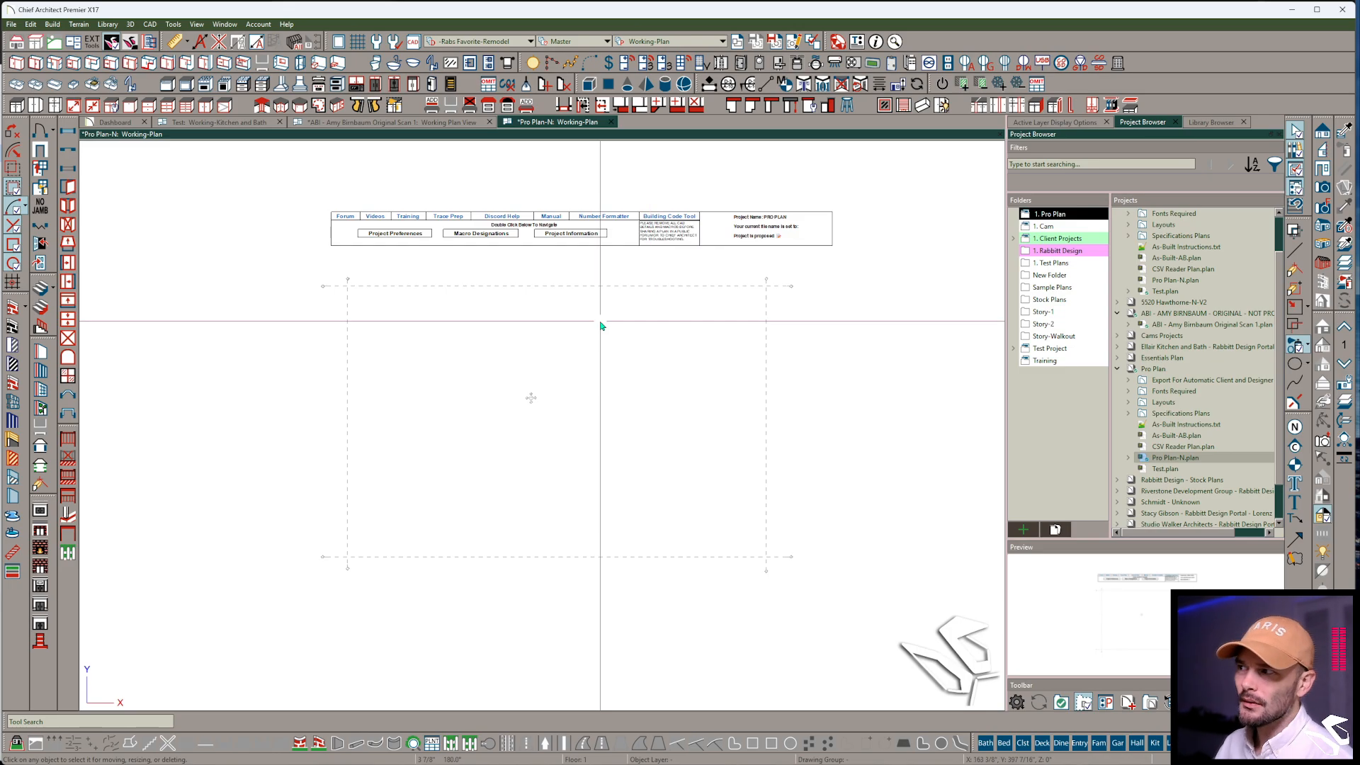
{"action": "scroll", "coordinate": [607, 322], "scroll_direction": "down", "scroll_amount": 1}
{"action": "middle_click_drag", "start_coordinate": [608, 321], "coordinate": [656, 416]}
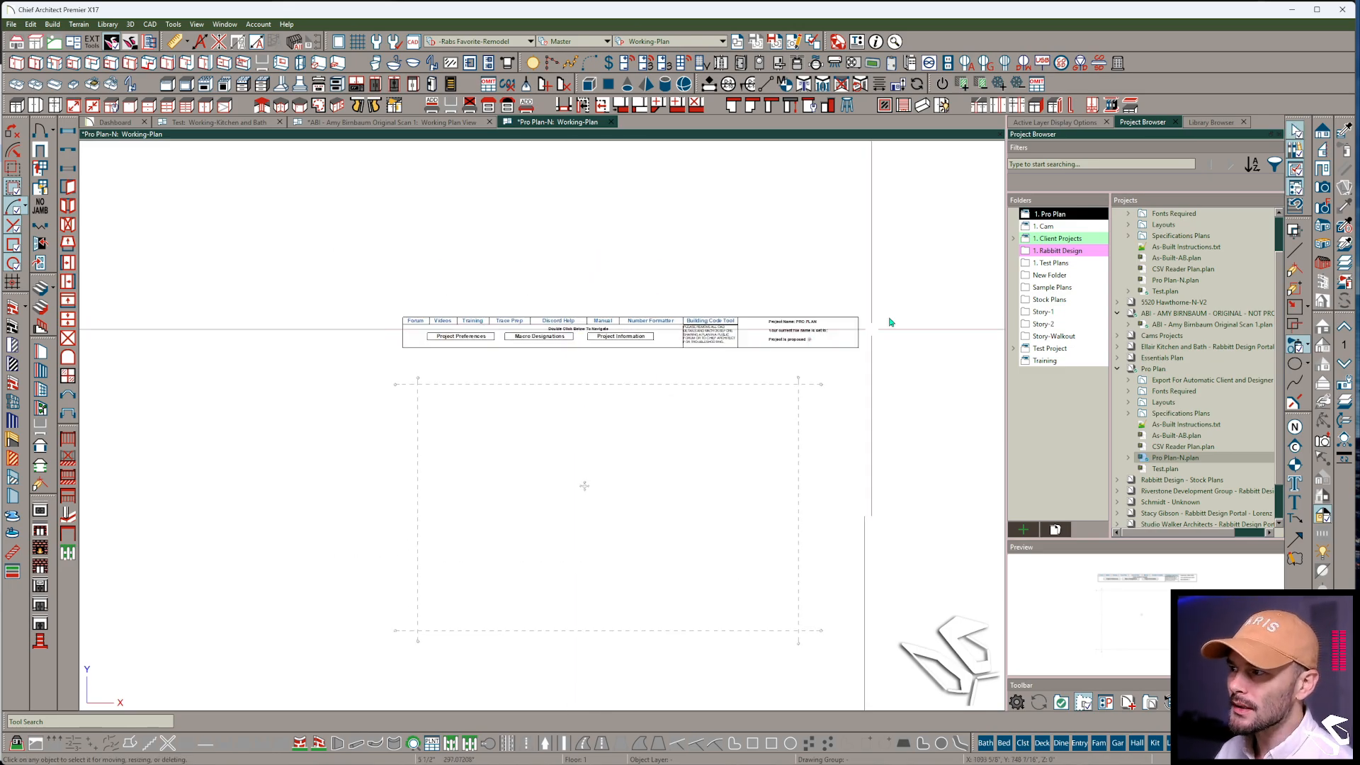
{"action": "left_click_drag", "start_coordinate": [921, 289], "coordinate": [358, 349]}
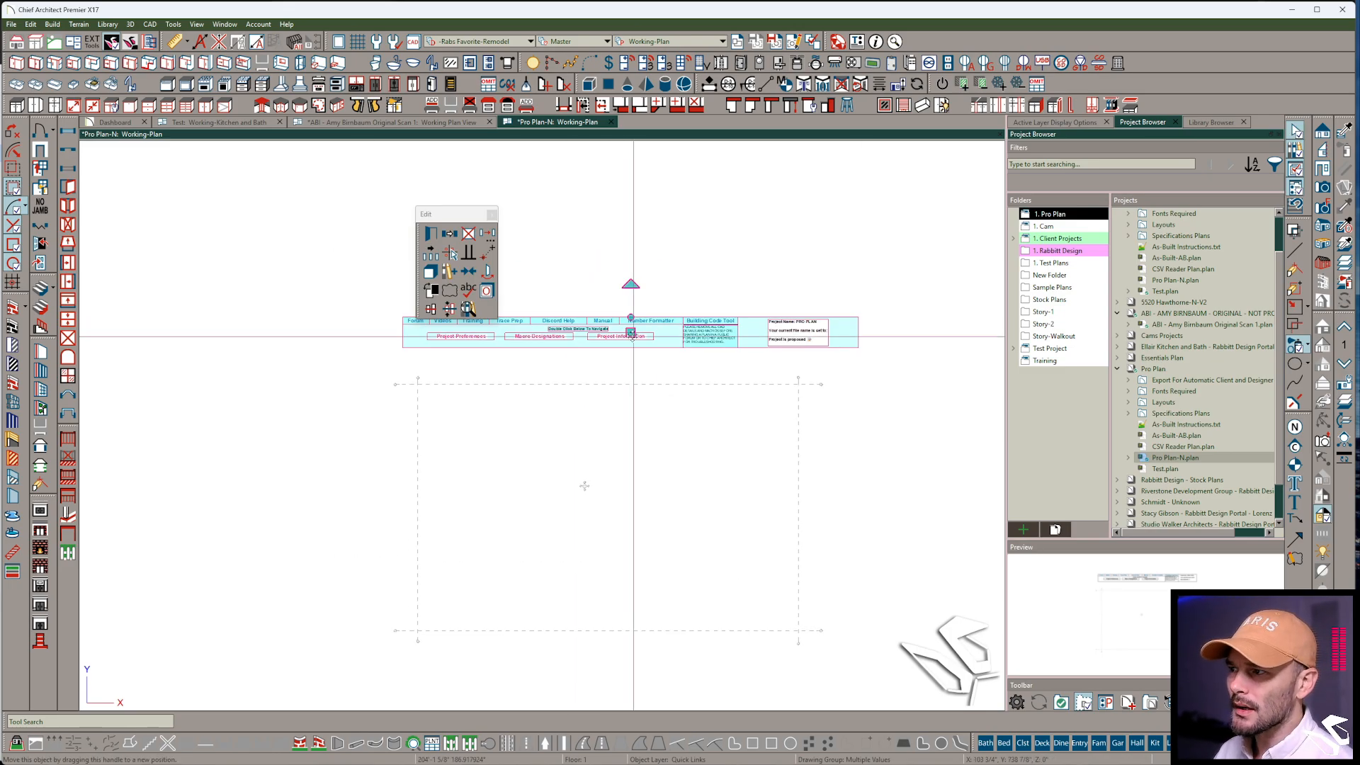
{"action": "left_click_drag", "start_coordinate": [630, 332], "coordinate": [594, 198]}
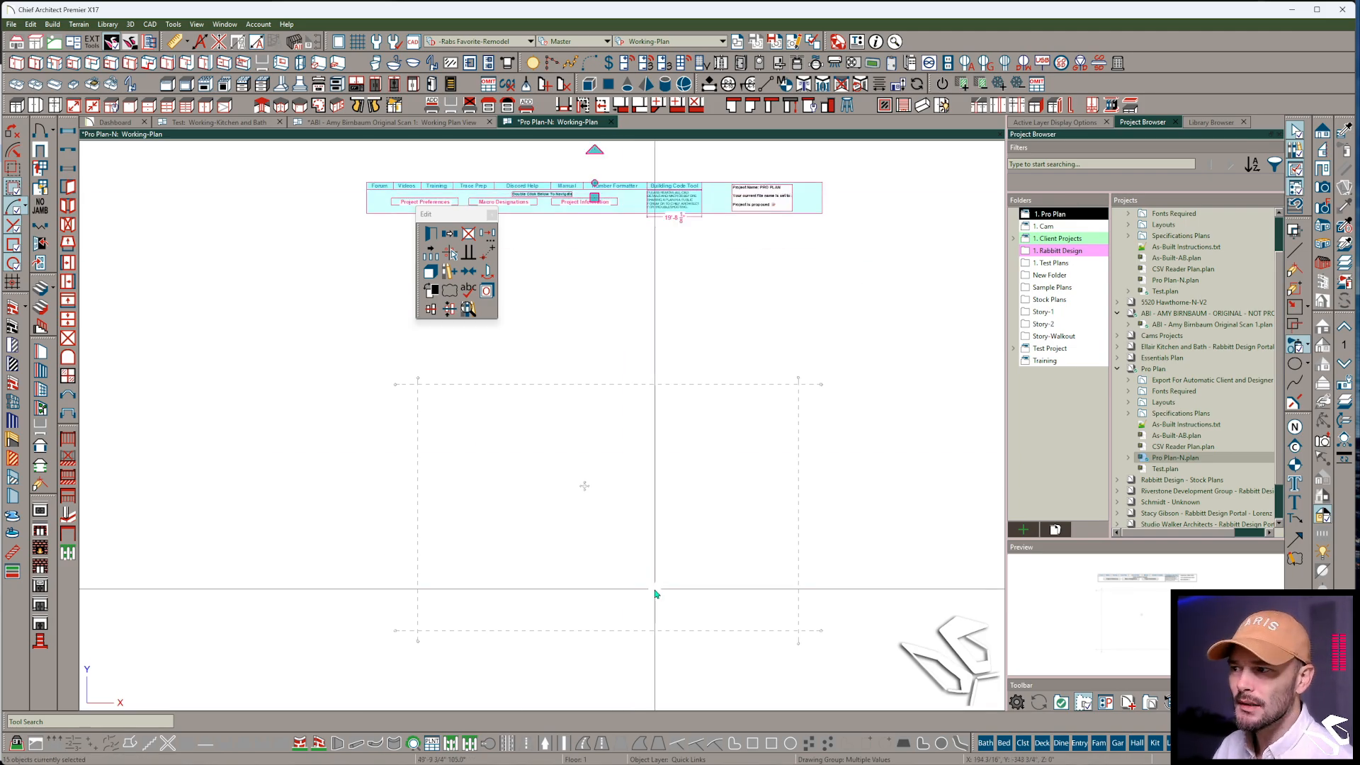
Move the four cross section/elevation cameras outward on every side to leave more room around the center
{"action": "scroll", "coordinate": [666, 358], "scroll_direction": "down", "scroll_amount": 1}
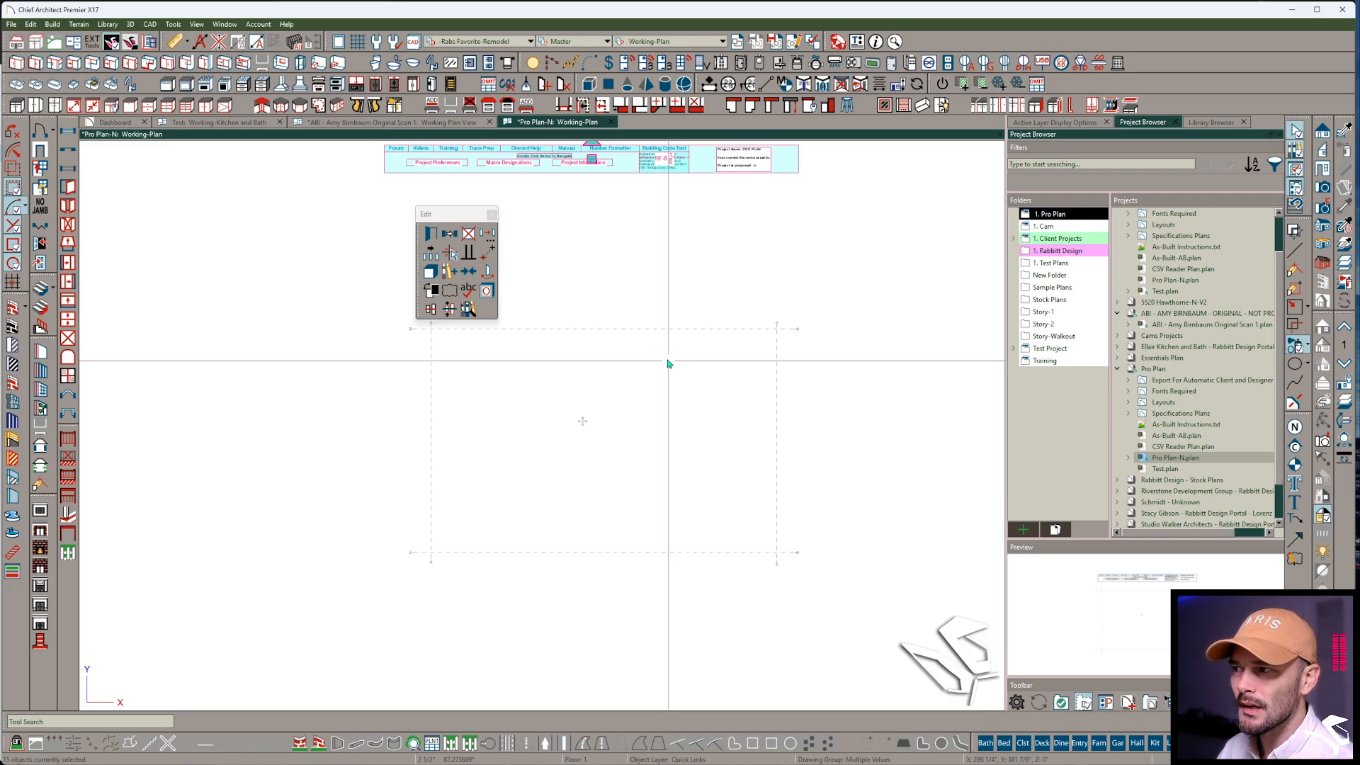
{"action": "left_click", "coordinate": [654, 332]}
{"action": "left_click_drag", "start_coordinate": [604, 378], "coordinate": [599, 252]}
{"action": "left_click", "coordinate": [432, 425]}
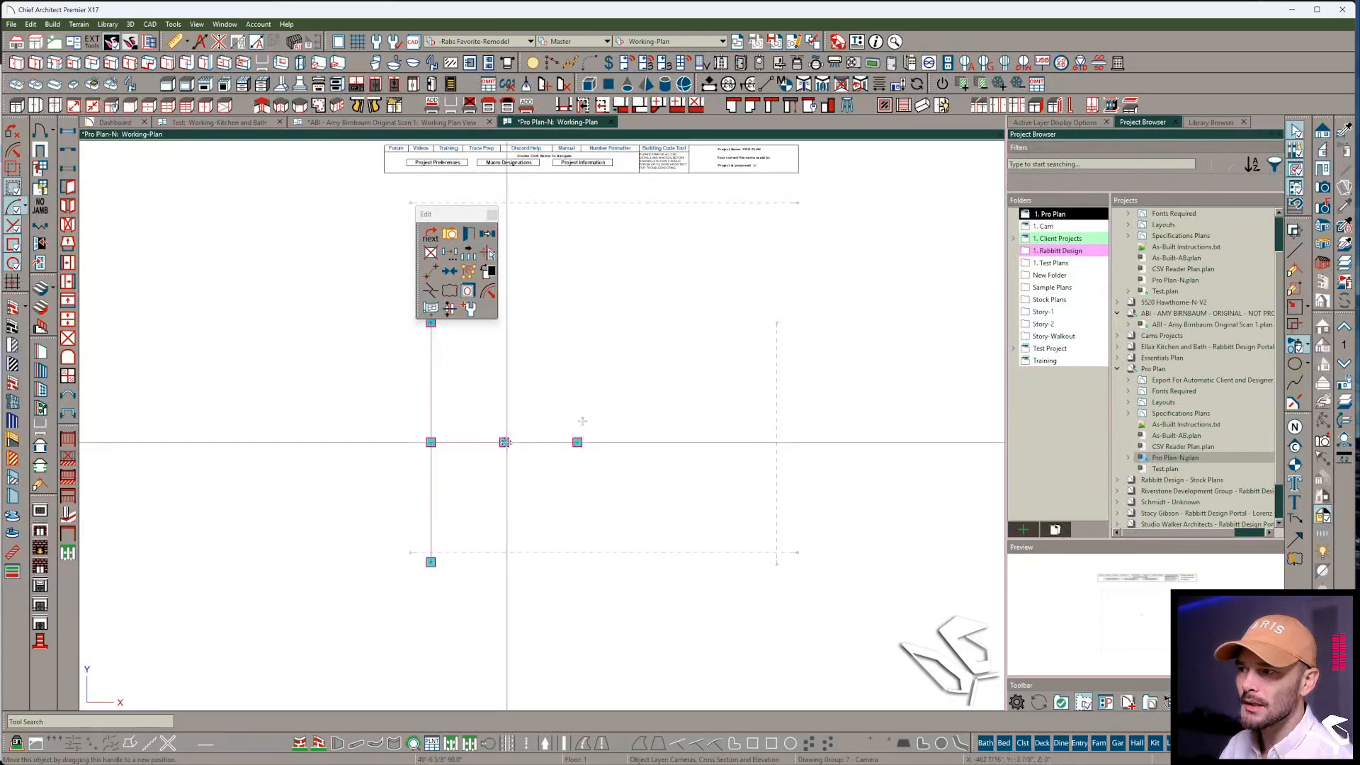
{"action": "left_click_drag", "start_coordinate": [504, 440], "coordinate": [292, 443]}
{"action": "left_click", "coordinate": [777, 454]}
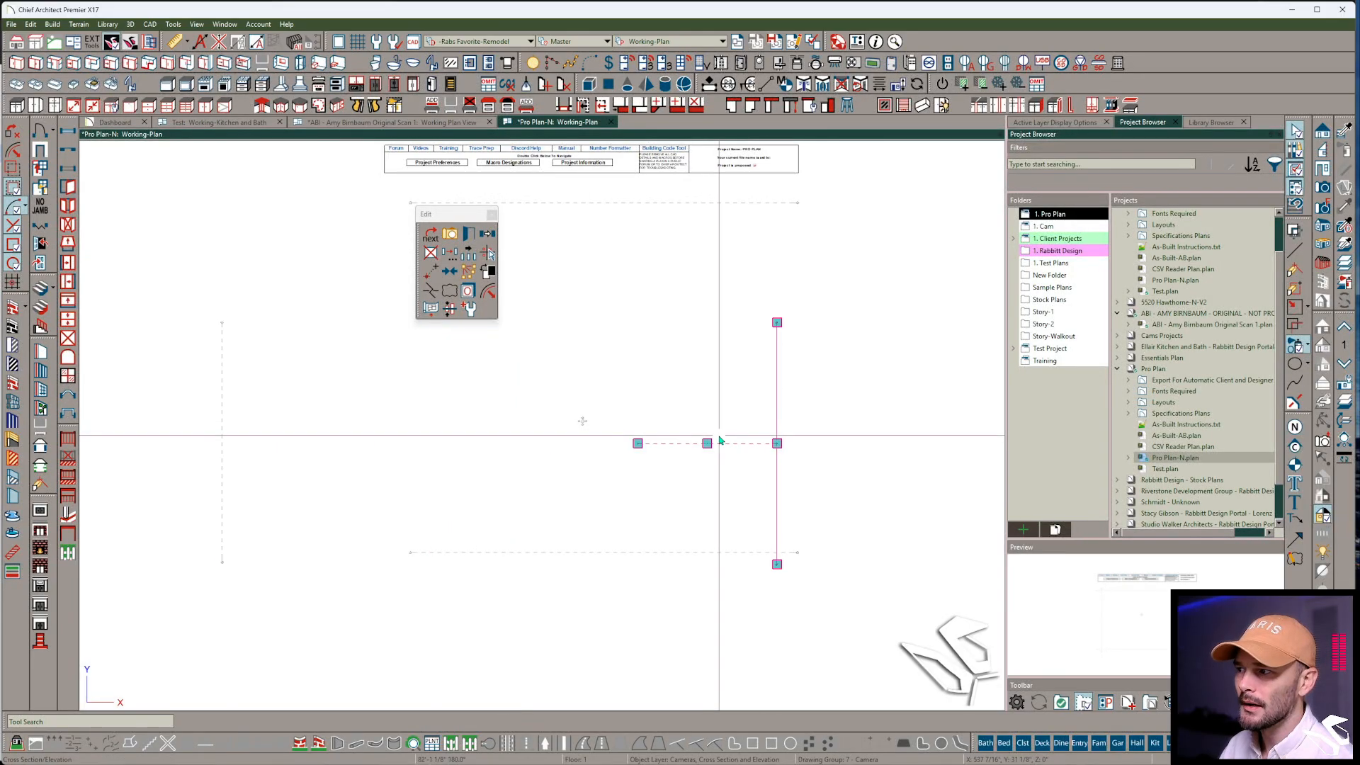
{"action": "left_click_drag", "start_coordinate": [708, 443], "coordinate": [853, 455]}
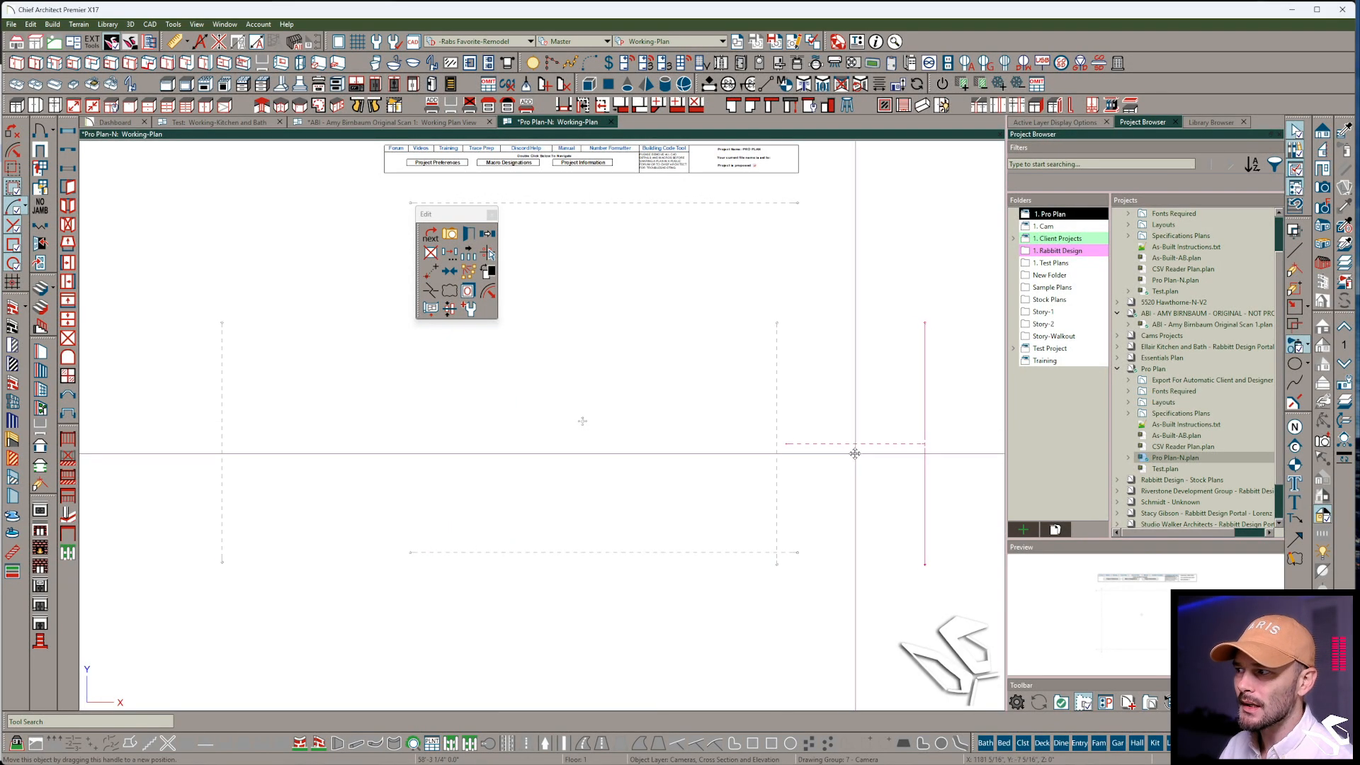
{"action": "left_click", "coordinate": [594, 553]}
{"action": "left_click_drag", "start_coordinate": [597, 522], "coordinate": [597, 680]}
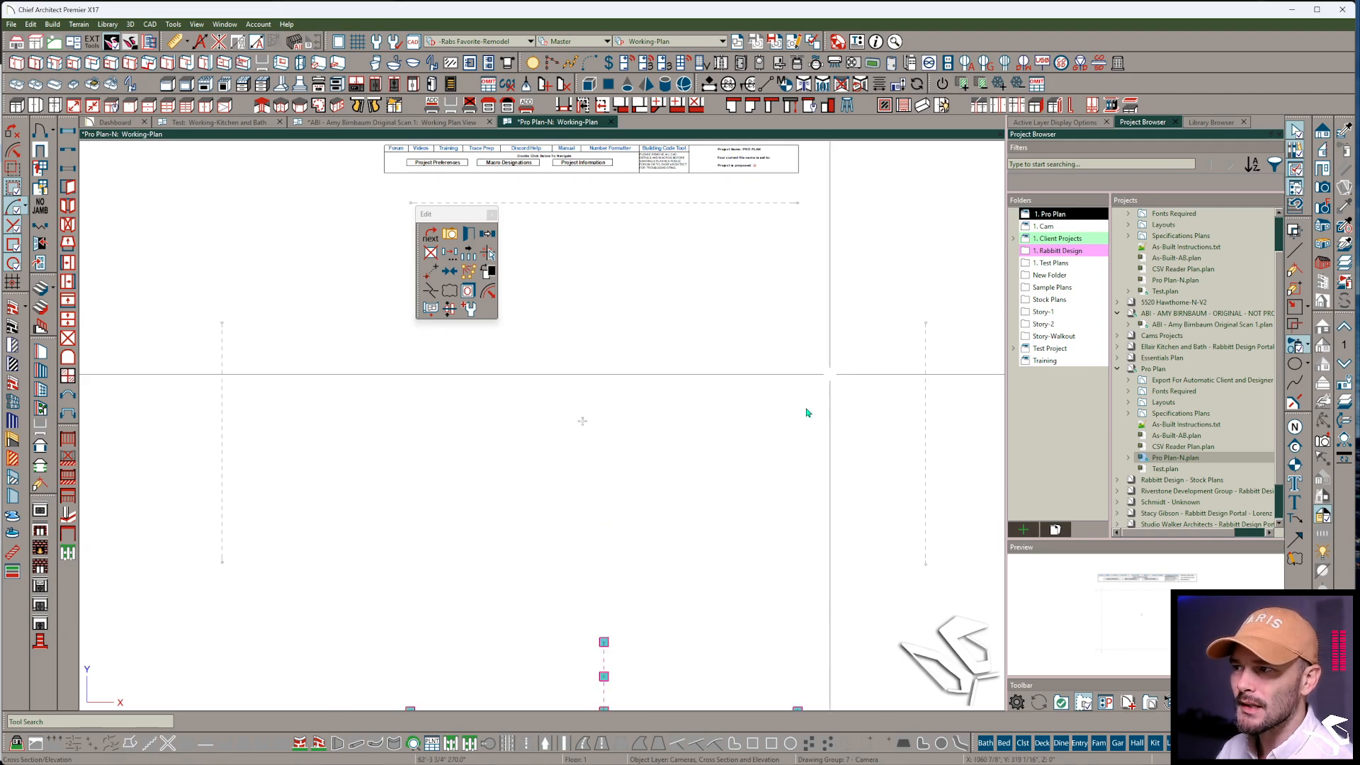
Move the small group of objects at the center to the upper left, outside the camera boundary
{"action": "key", "text": "ctrl+v"}
{"action": "left_click", "coordinate": [604, 440]}
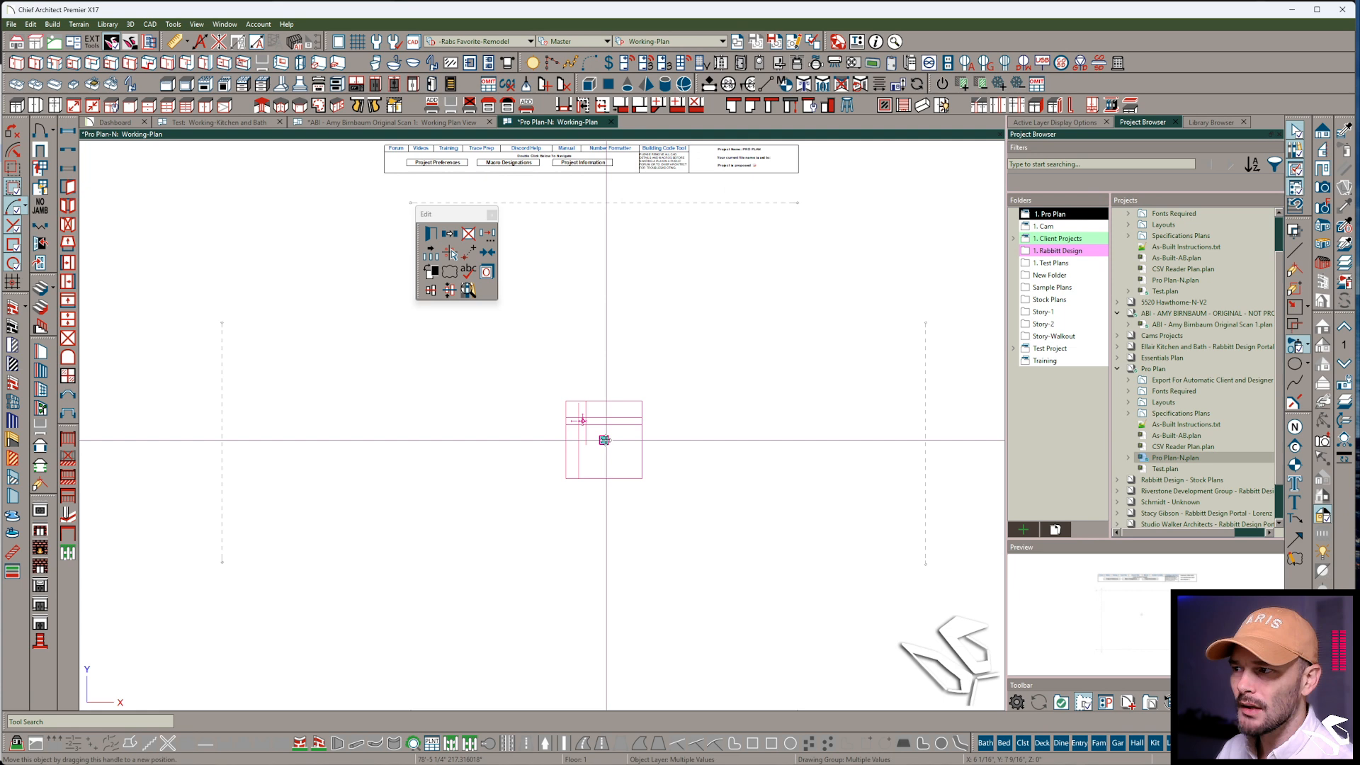
{"action": "left_click_drag", "start_coordinate": [604, 439], "coordinate": [159, 250]}
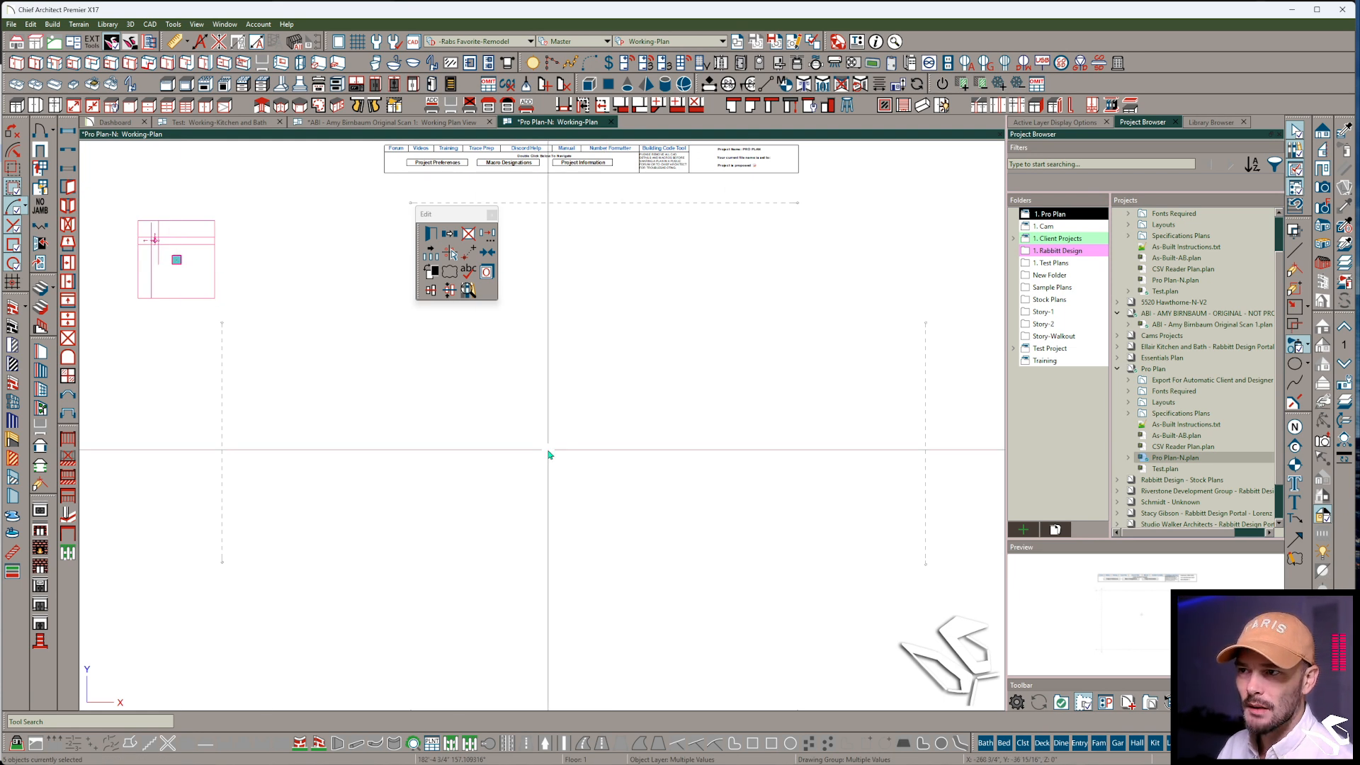
{"action": "key", "text": "Escape"}
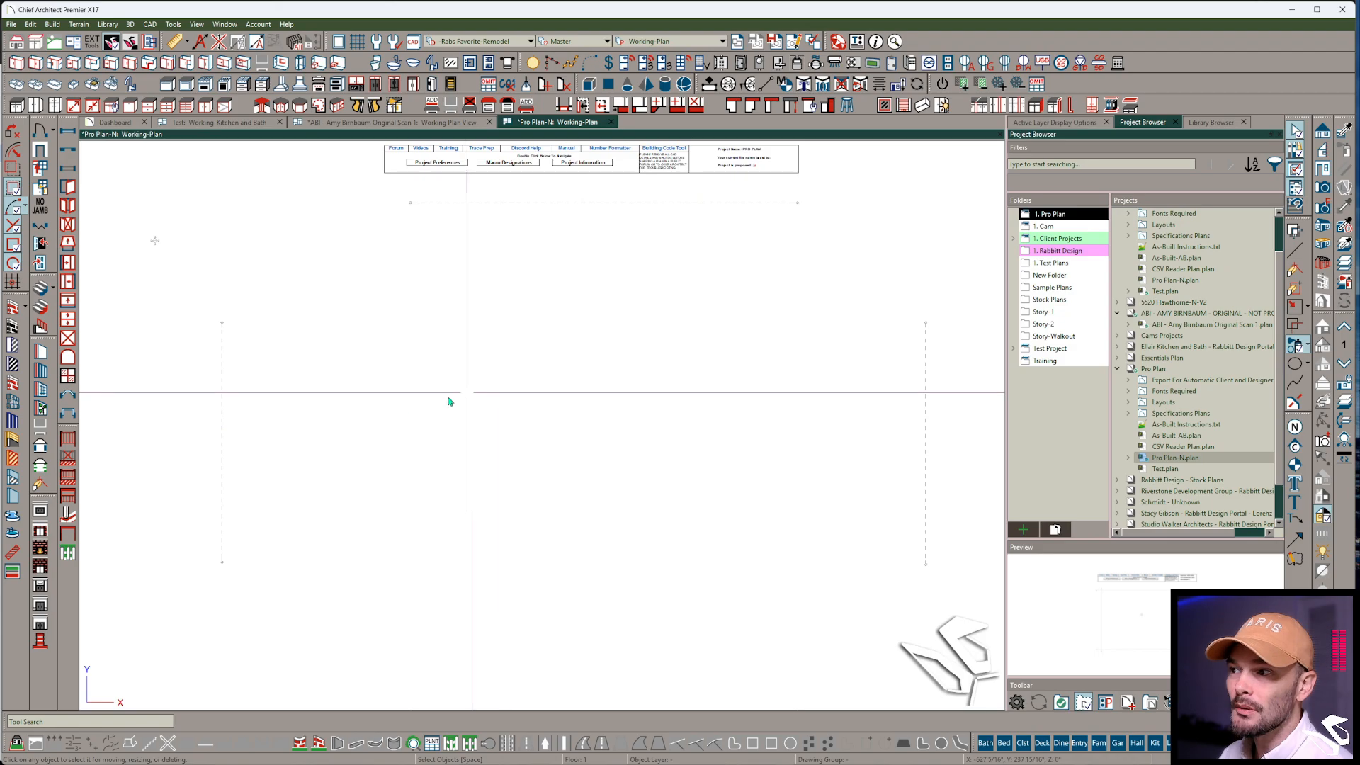
Try pasting the copied Canvas scan between the section cameras, inspect its placement, and delete the pasted geometry
{"action": "key", "text": "ctrl+v"}
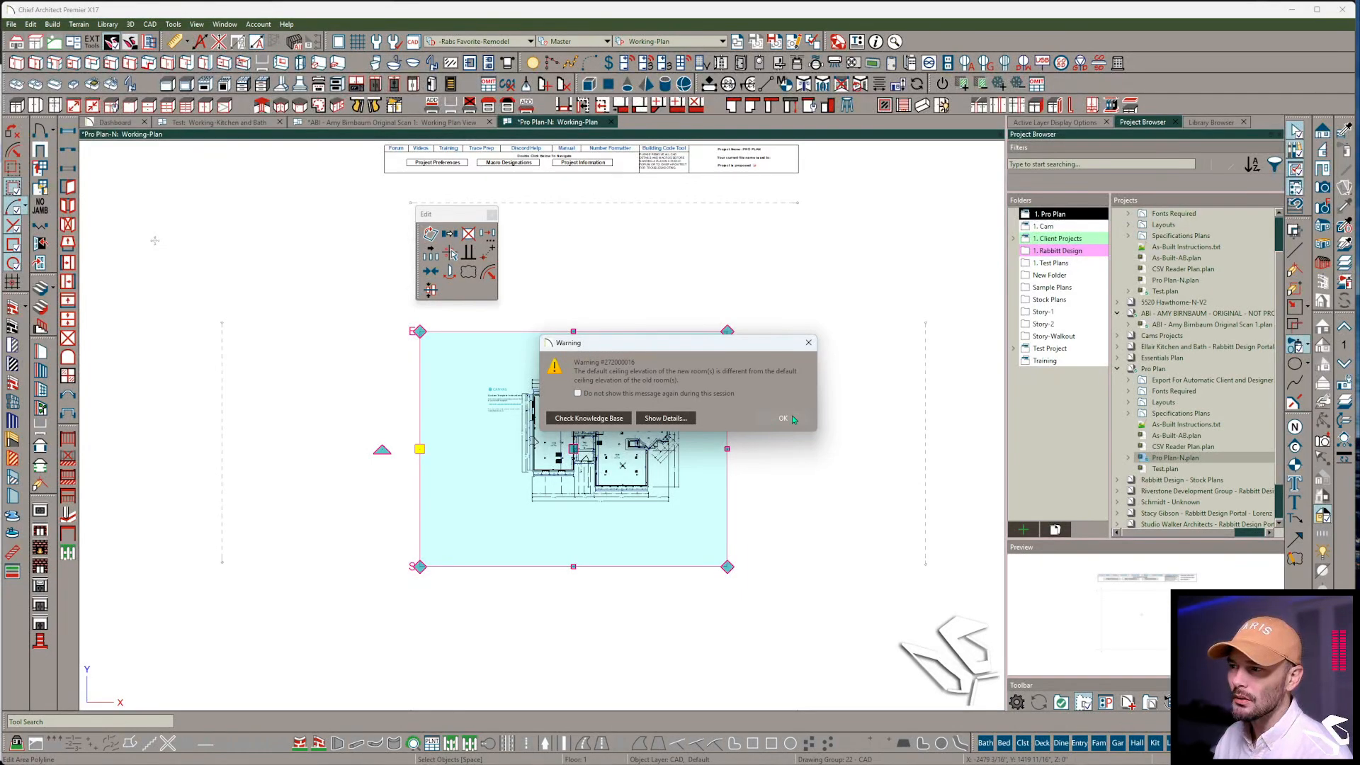
{"action": "left_click", "coordinate": [792, 418]}
{"action": "key", "text": "ctrl+v"}
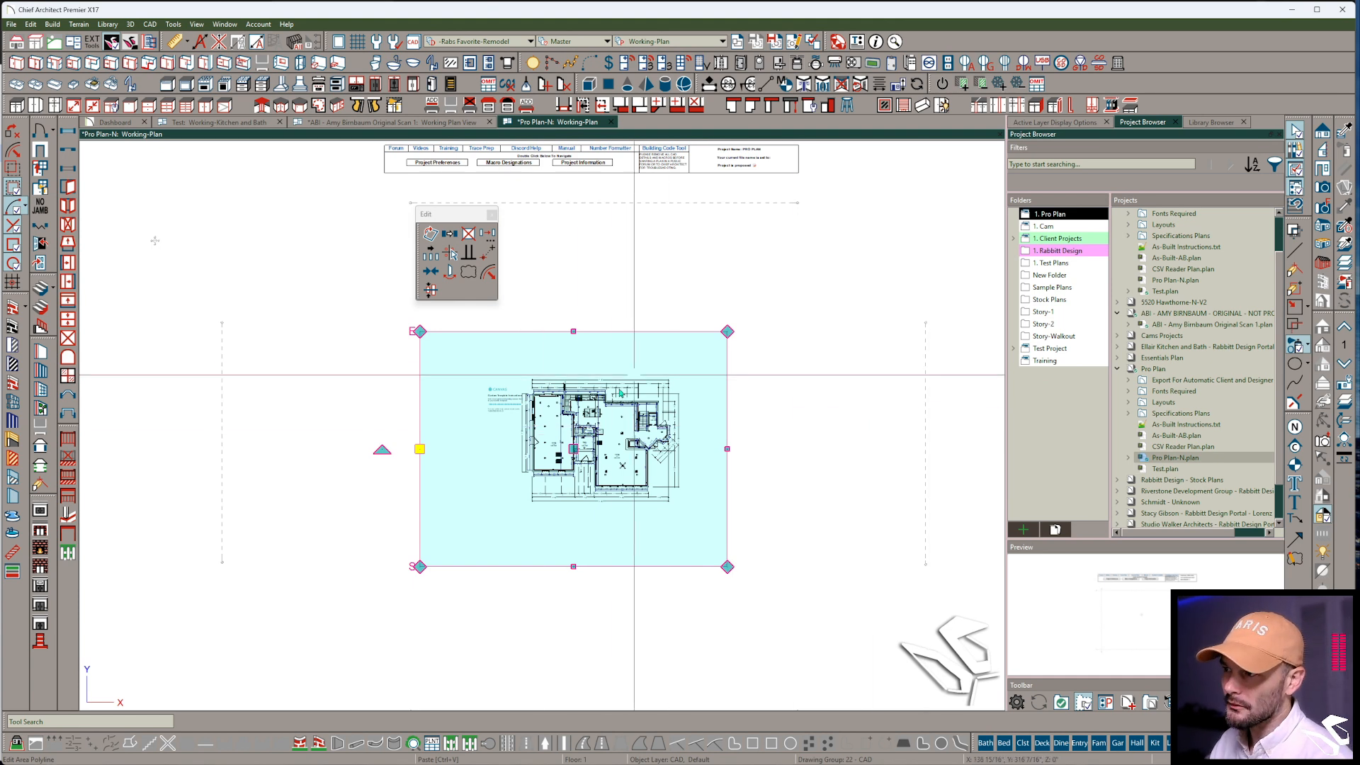
{"action": "scroll", "coordinate": [617, 446], "scroll_direction": "up", "scroll_amount": 3}
{"action": "scroll", "coordinate": [607, 447], "scroll_direction": "up", "scroll_amount": 2}
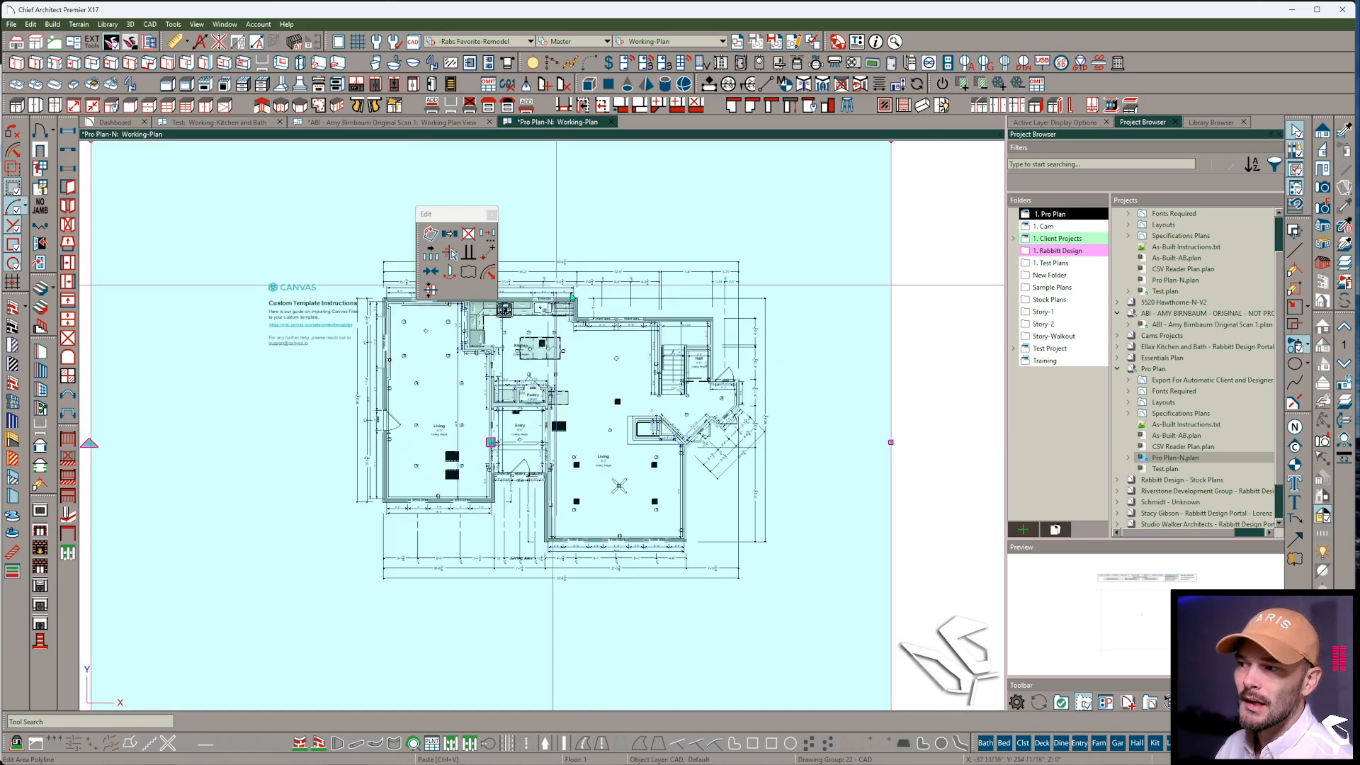
{"action": "scroll", "coordinate": [705, 368], "scroll_direction": "down", "scroll_amount": 3}
{"action": "scroll", "coordinate": [722, 373], "scroll_direction": "down", "scroll_amount": 1}
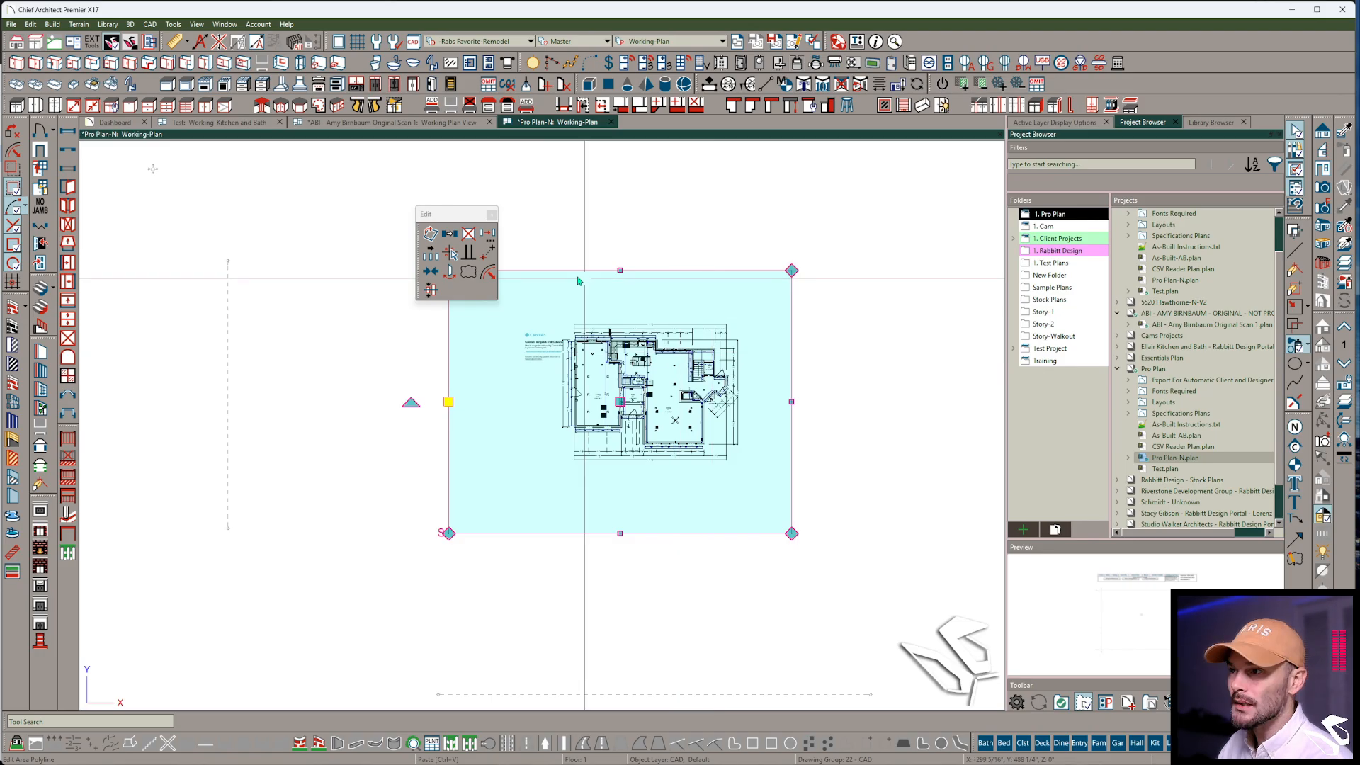
{"action": "left_click", "coordinate": [32, 25]}
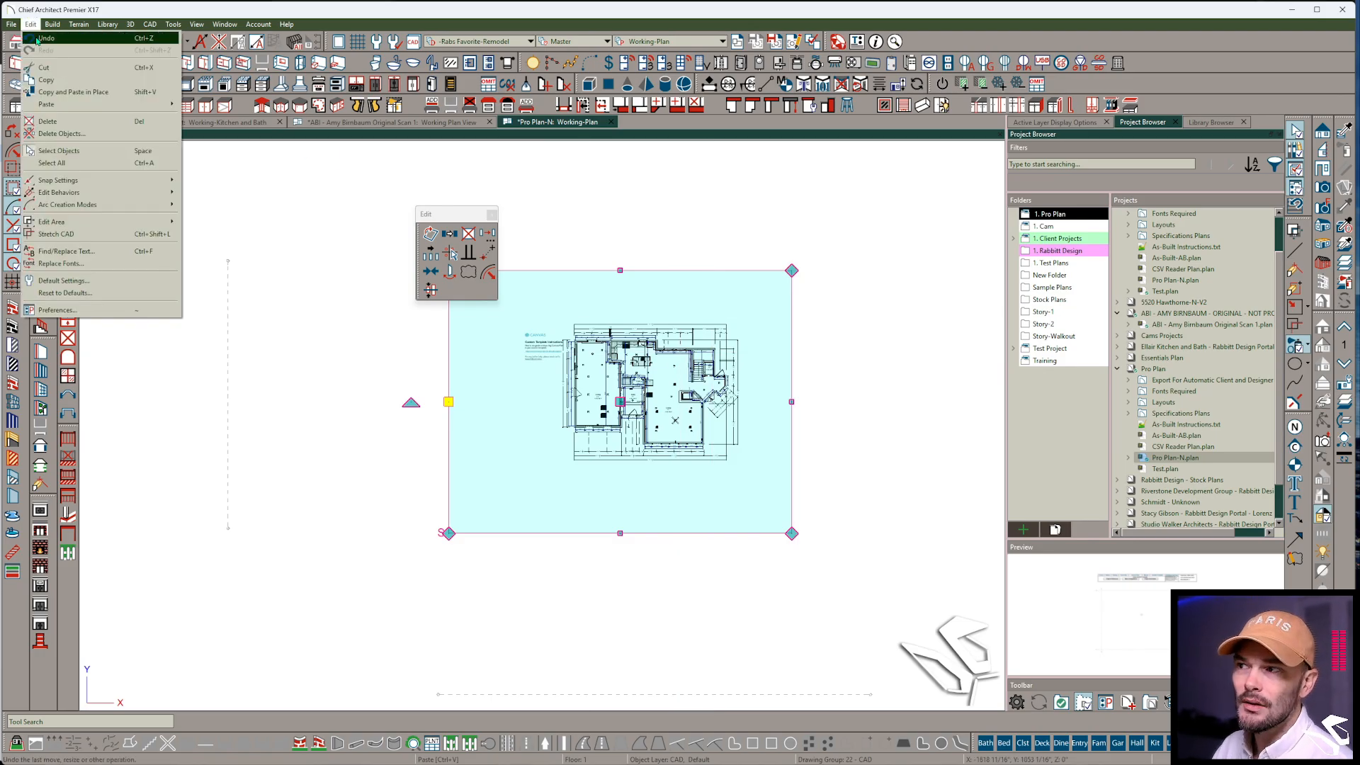
{"action": "left_click", "coordinate": [47, 122]}
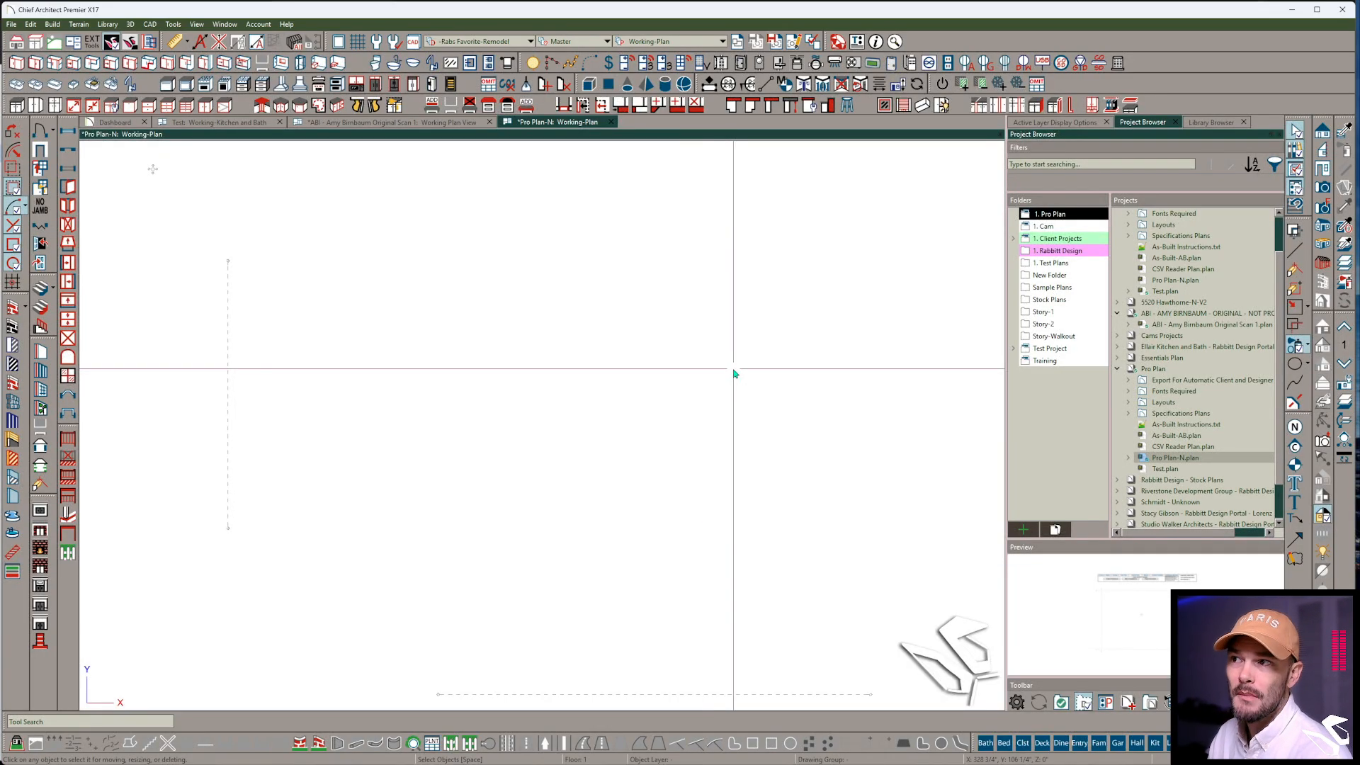
Open the 1st Floor defaults in the original Canvas scan plan and capture a screenshot of the entire dialog
{"action": "left_click", "coordinate": [372, 125]}
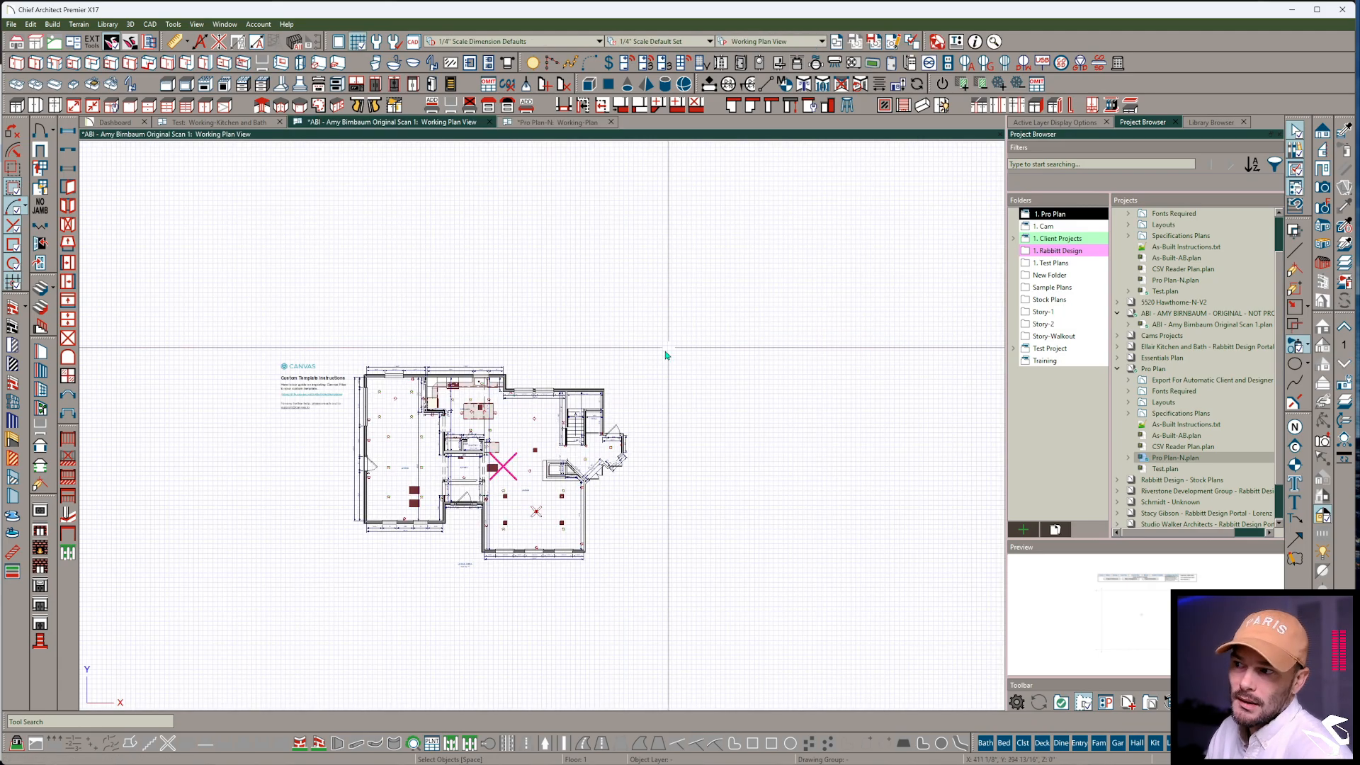
{"action": "left_click", "coordinate": [1343, 382]}
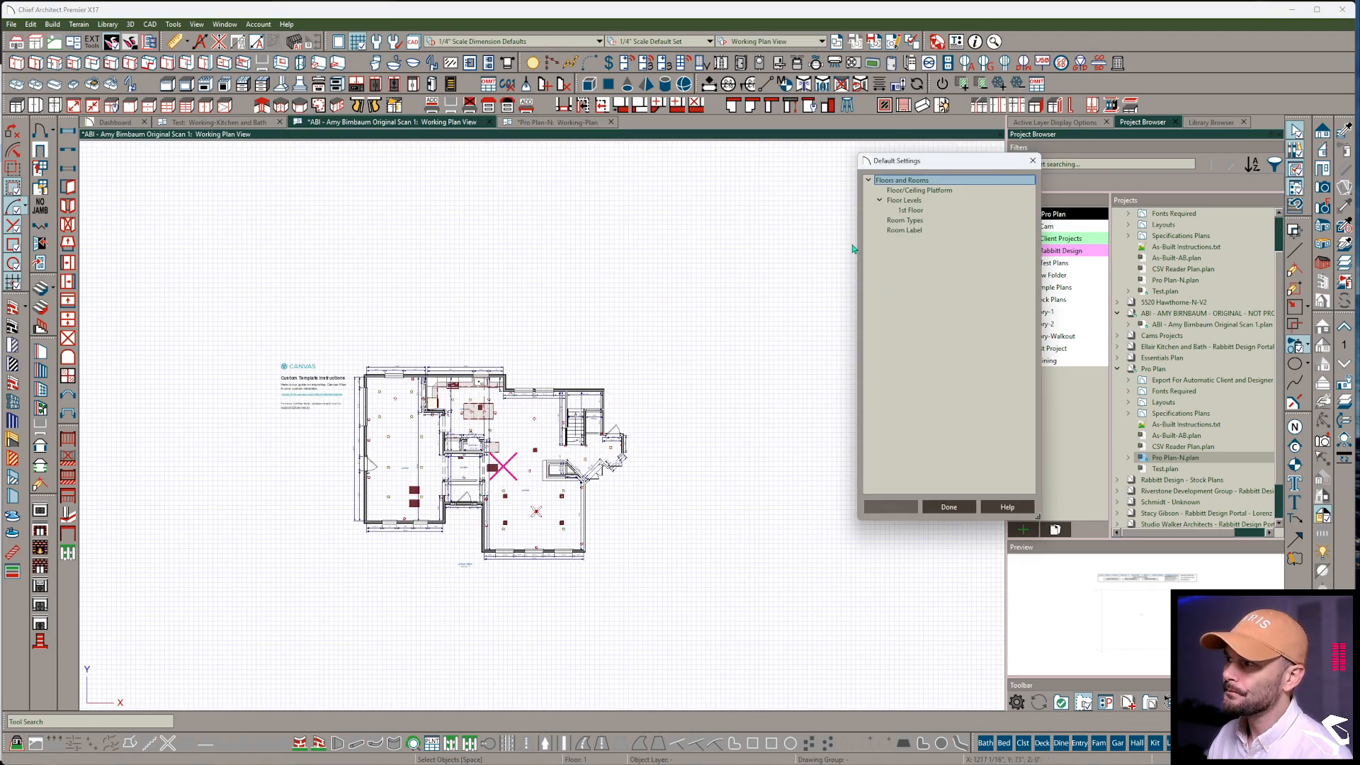
{"action": "left_click", "coordinate": [880, 201]}
{"action": "left_click", "coordinate": [910, 211]}
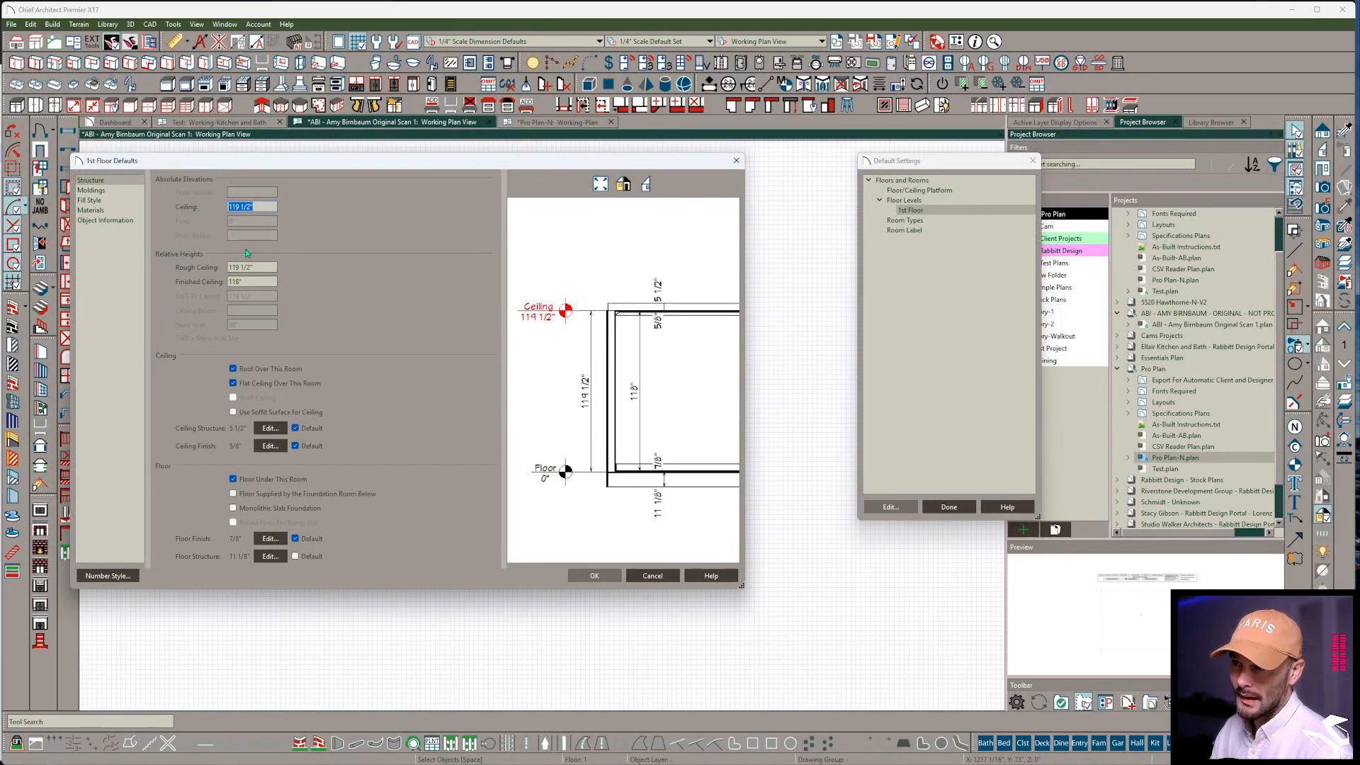
{"action": "left_click_drag", "start_coordinate": [261, 267], "coordinate": [110, 334]}
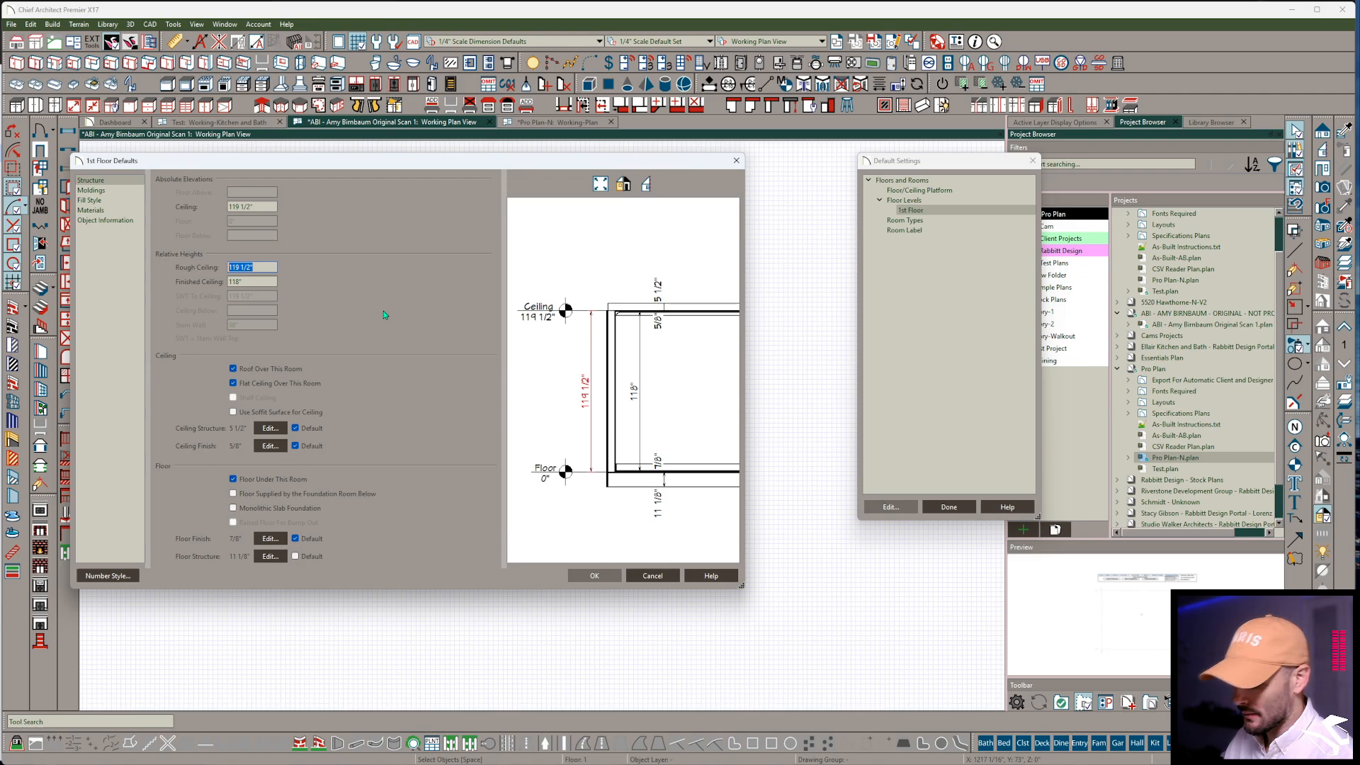
{"action": "key", "text": "super+shift+s"}
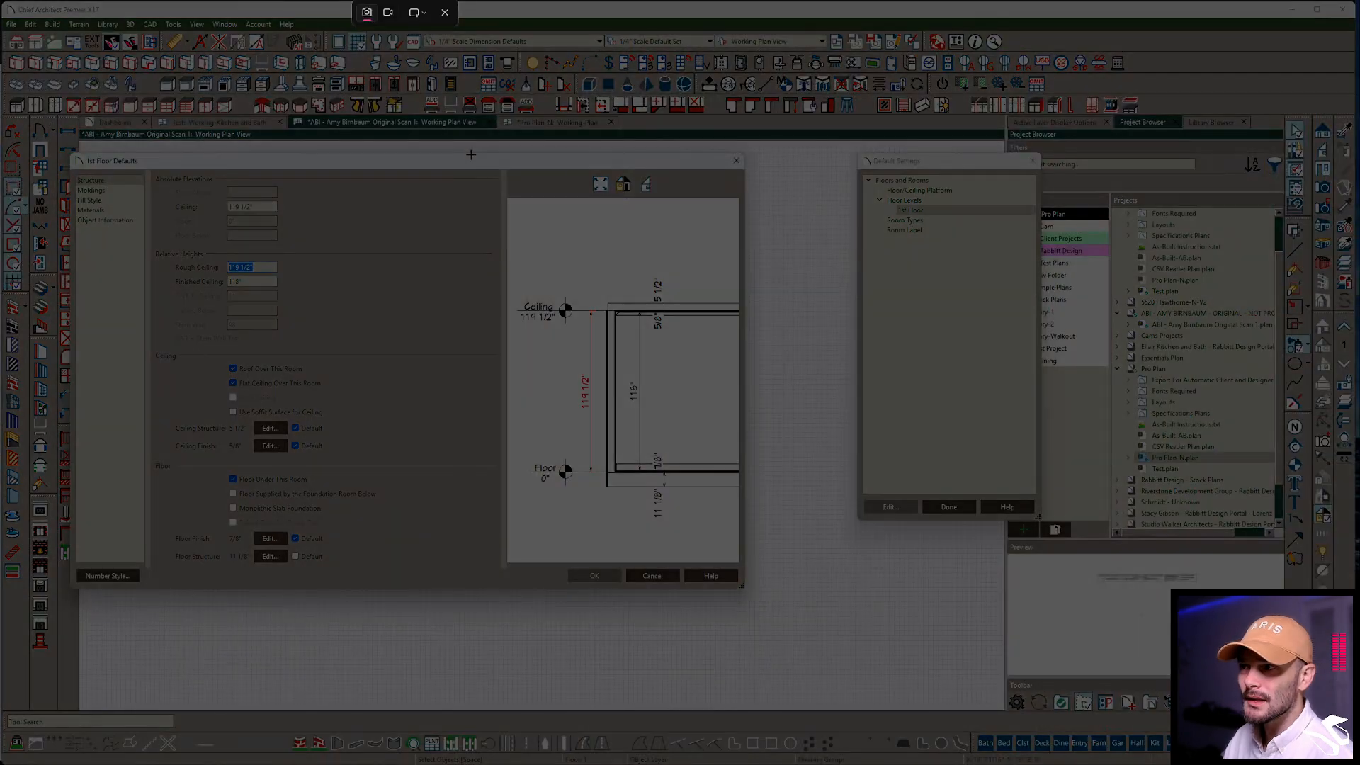
{"action": "left_click_drag", "start_coordinate": [750, 154], "coordinate": [74, 595]}
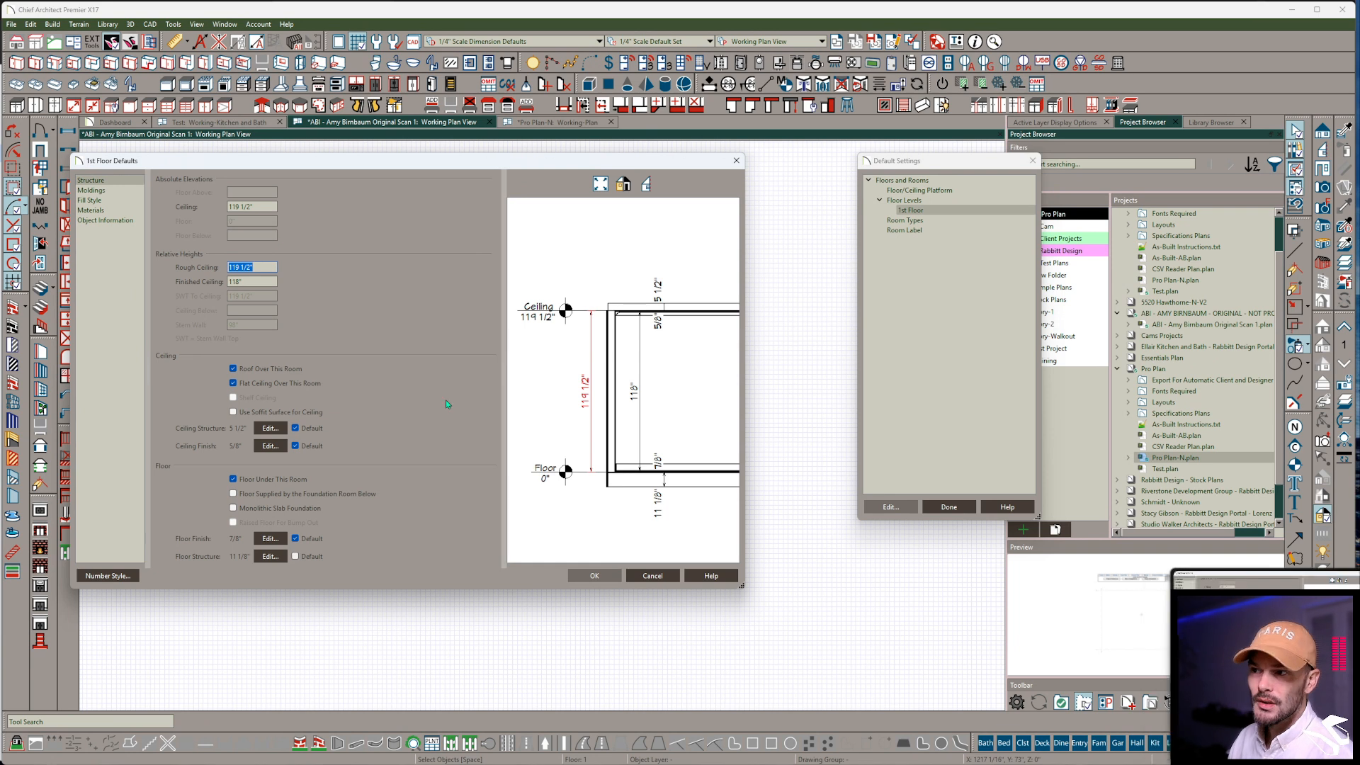
Examine the floor structure layers, moldings, fill style and materials in the scan plan's 1st Floor defaults, and close them unchanged
{"action": "left_click", "coordinate": [270, 559]}
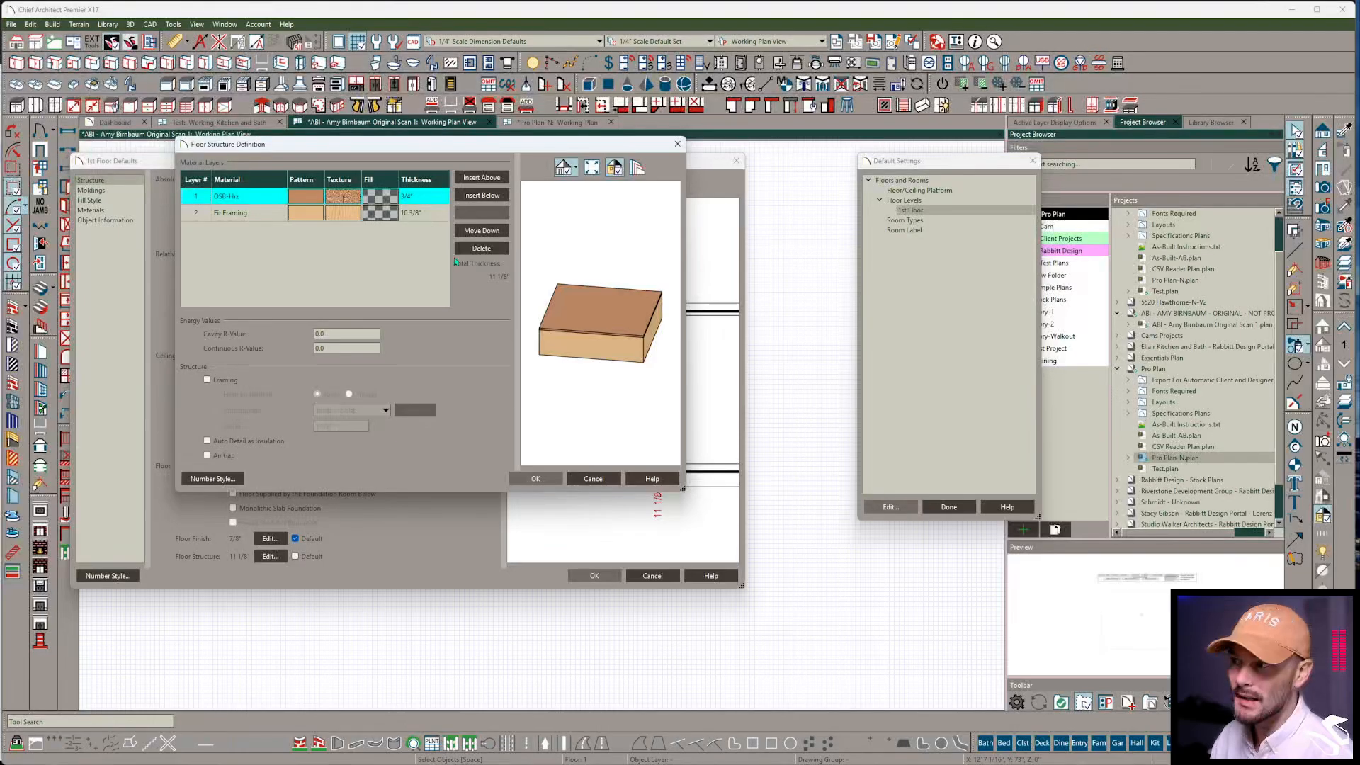
{"action": "left_click", "coordinate": [589, 479]}
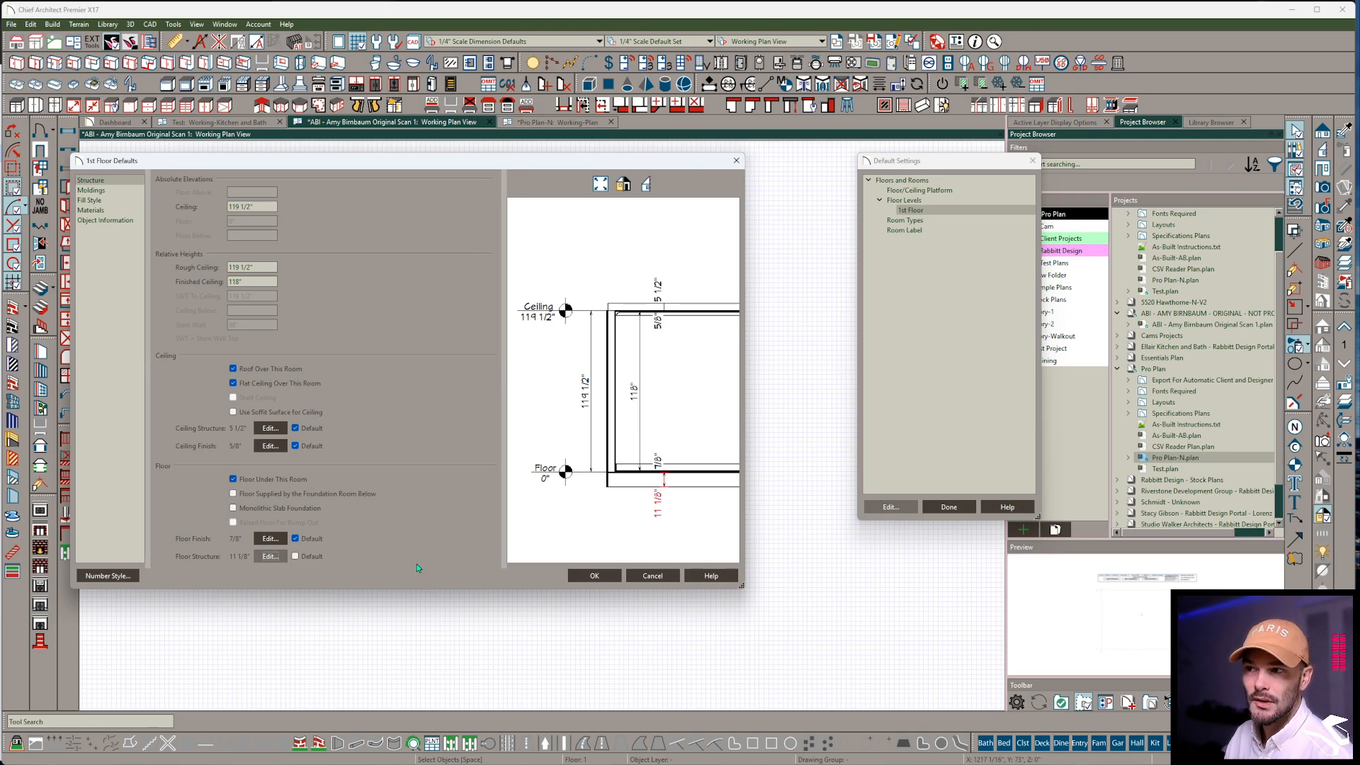
{"action": "left_click", "coordinate": [108, 192]}
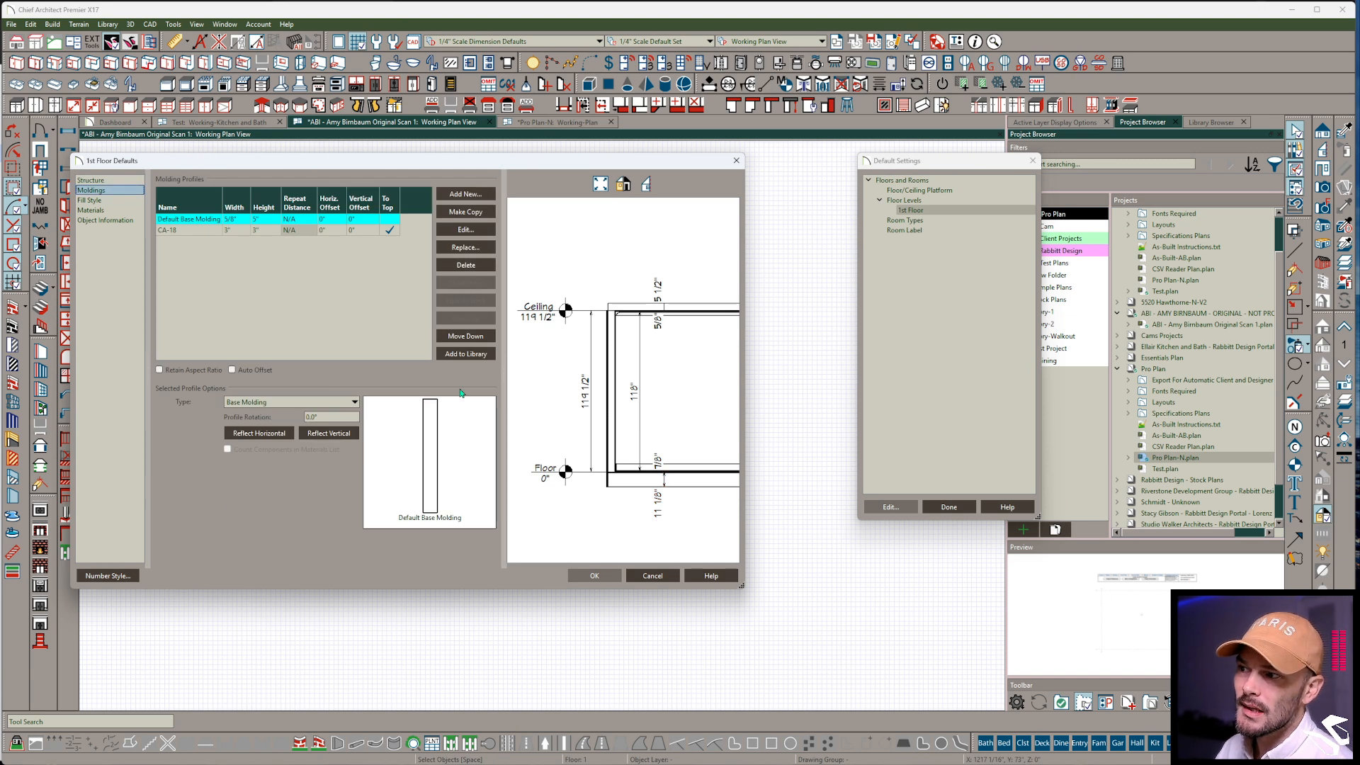
{"action": "left_click", "coordinate": [99, 201]}
{"action": "left_click", "coordinate": [101, 211]}
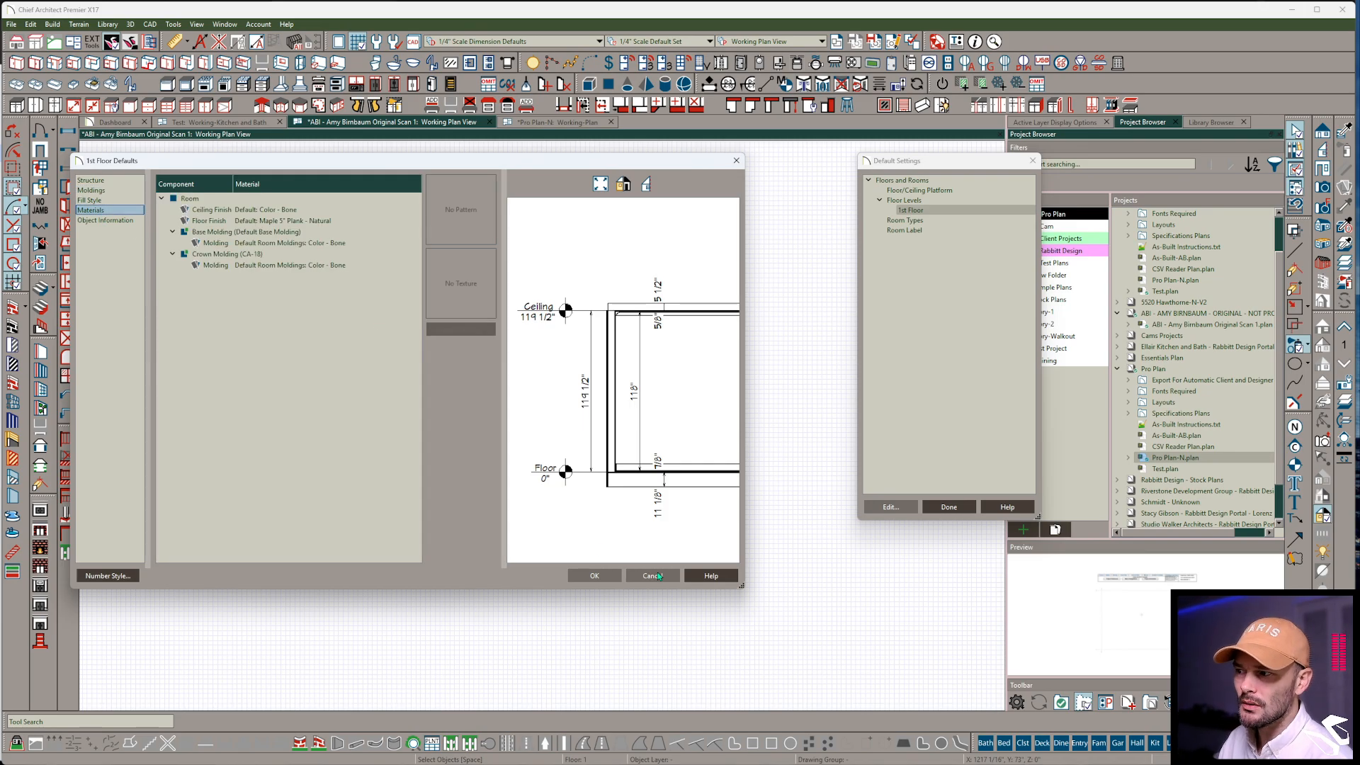
{"action": "left_click", "coordinate": [100, 200]}
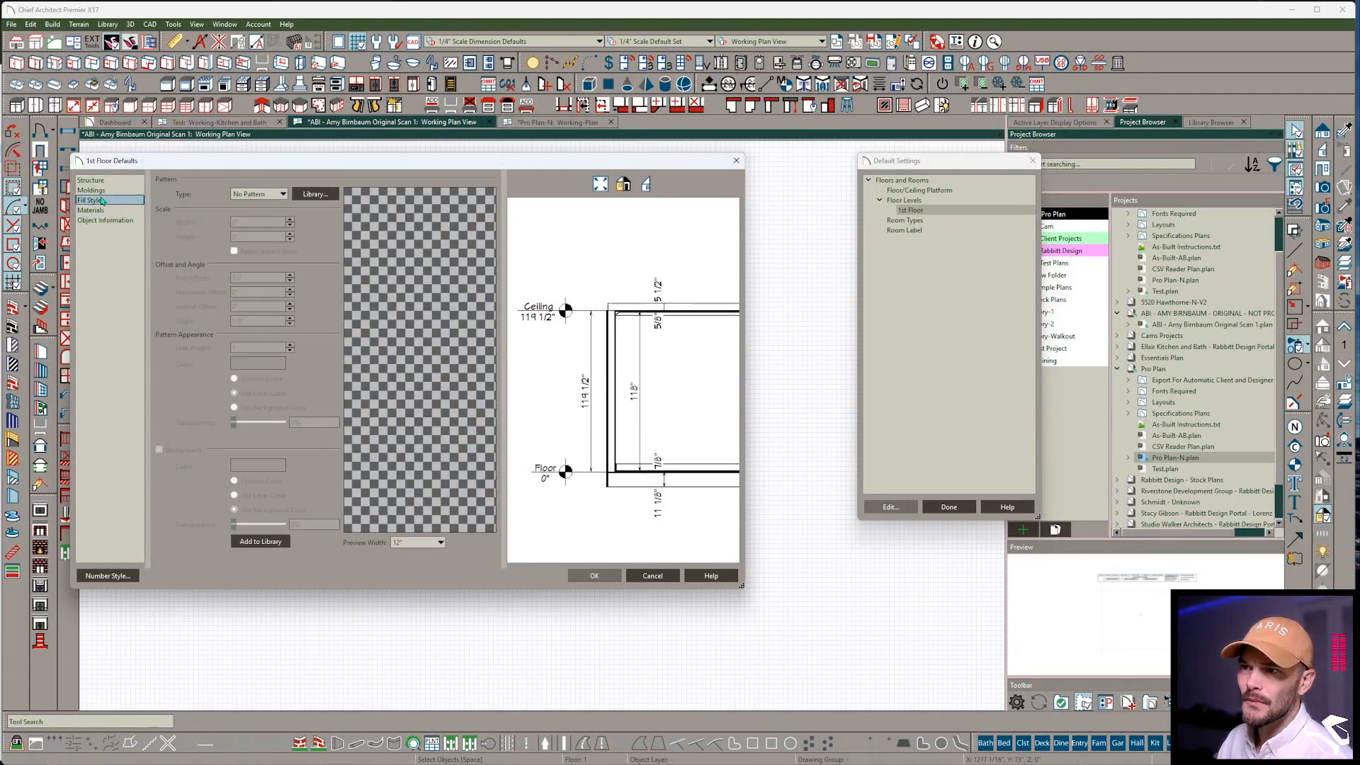
{"action": "left_click", "coordinate": [100, 191]}
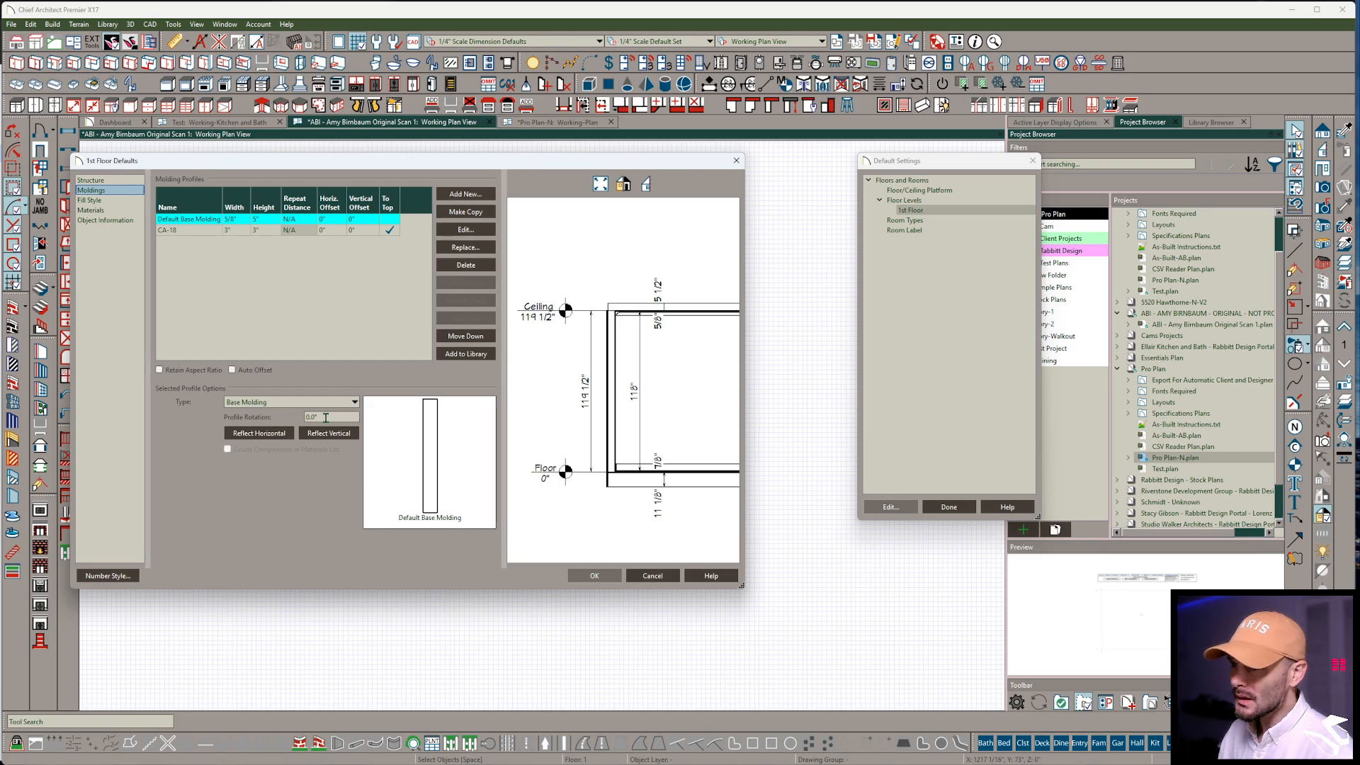
{"action": "left_click", "coordinate": [91, 180]}
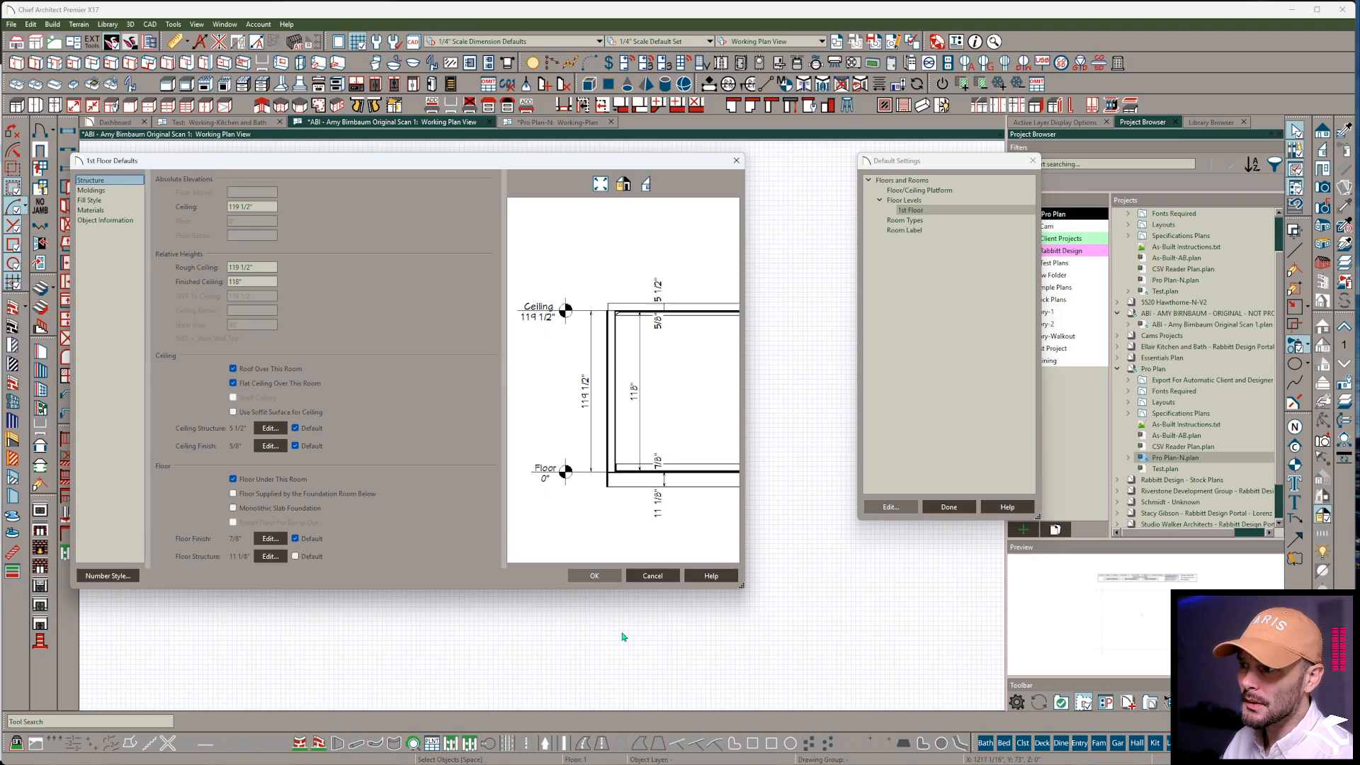
{"action": "left_click", "coordinate": [656, 577]}
{"action": "left_click", "coordinate": [952, 508]}
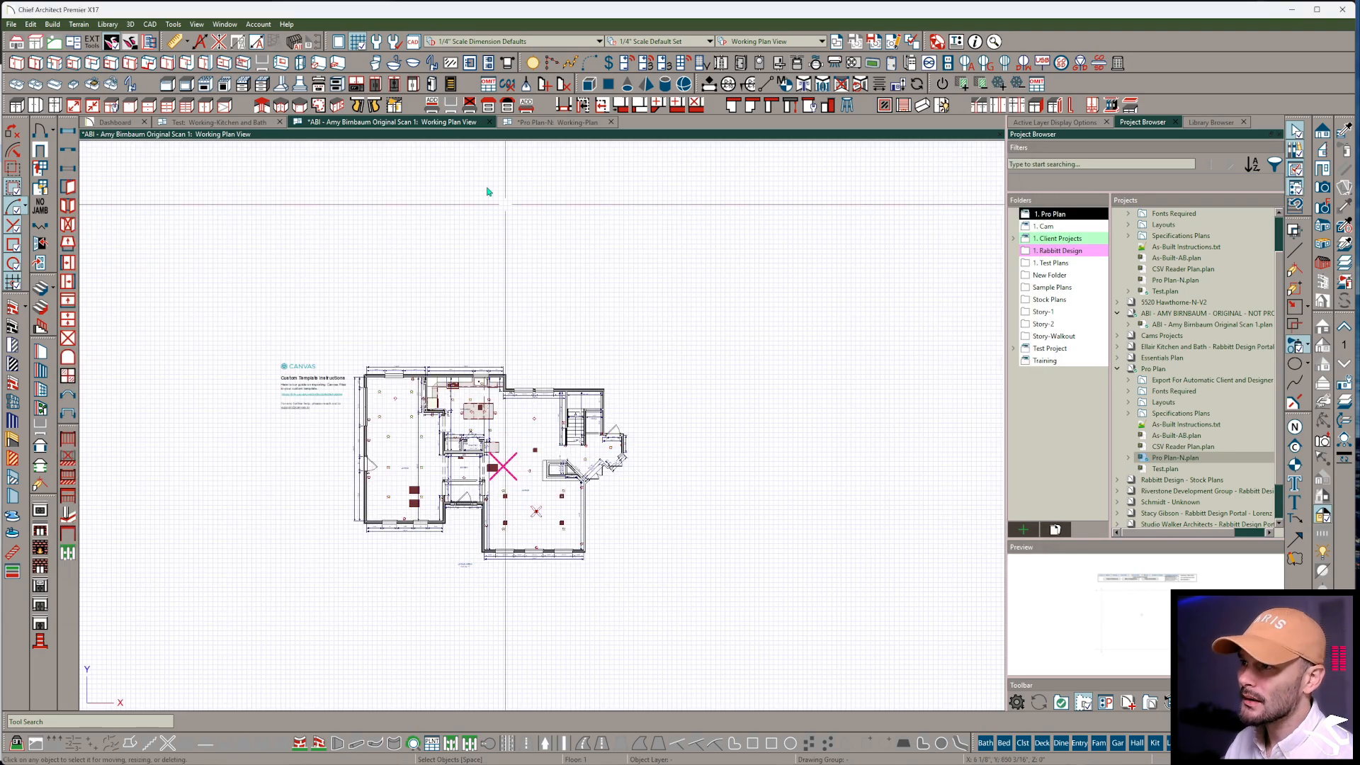
Paste the captured 1st Floor defaults screenshot into the Pro Plan-N plan as a picture
{"action": "key", "text": "ctrl+Tab"}
{"action": "key", "text": "ctrl+v"}
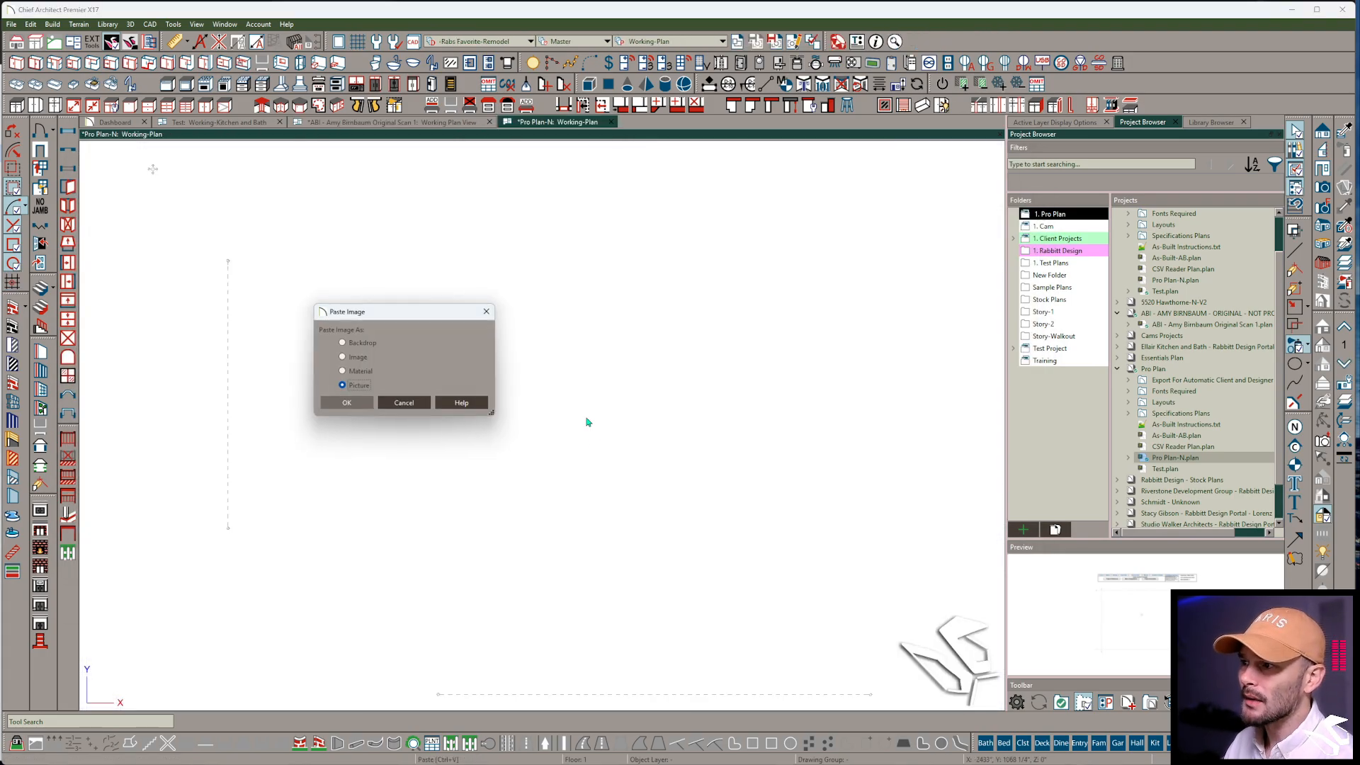
{"action": "left_click", "coordinate": [364, 404]}
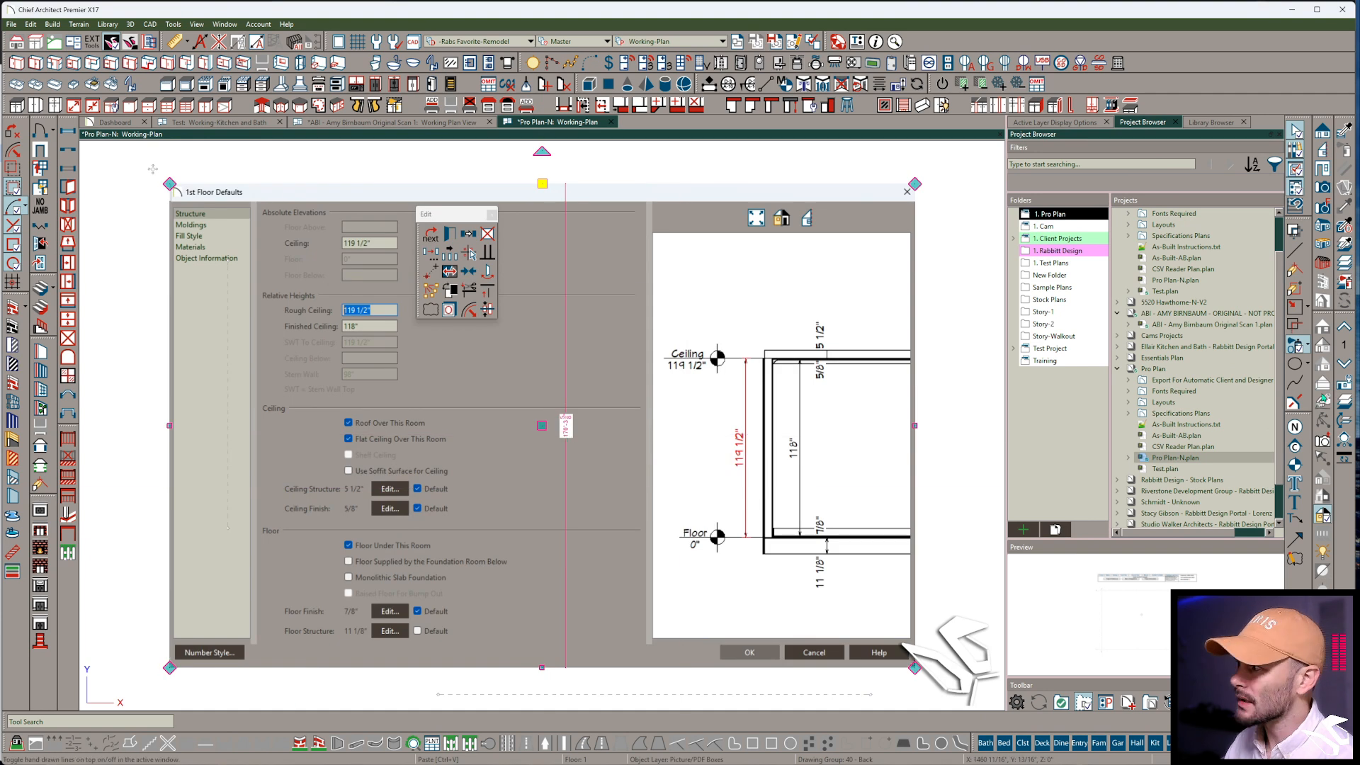
Open Pro Plan-N's 1st Floor defaults beside the reference screenshot and set the rough ceiling height to 119.5 inches
{"action": "left_click", "coordinate": [1344, 383]}
{"action": "double_click", "coordinate": [916, 220]}
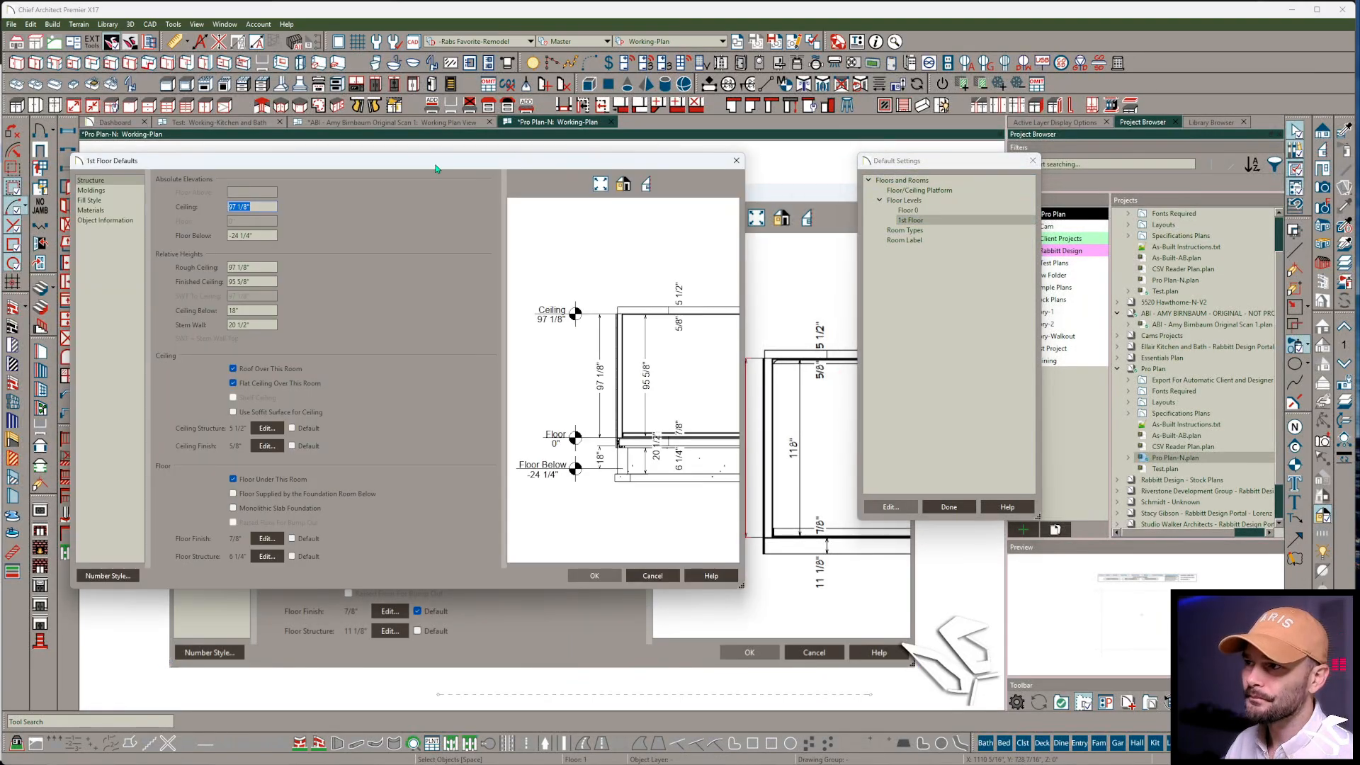
{"action": "left_click_drag", "start_coordinate": [437, 161], "coordinate": [903, 191]}
{"action": "left_click", "coordinate": [717, 296]}
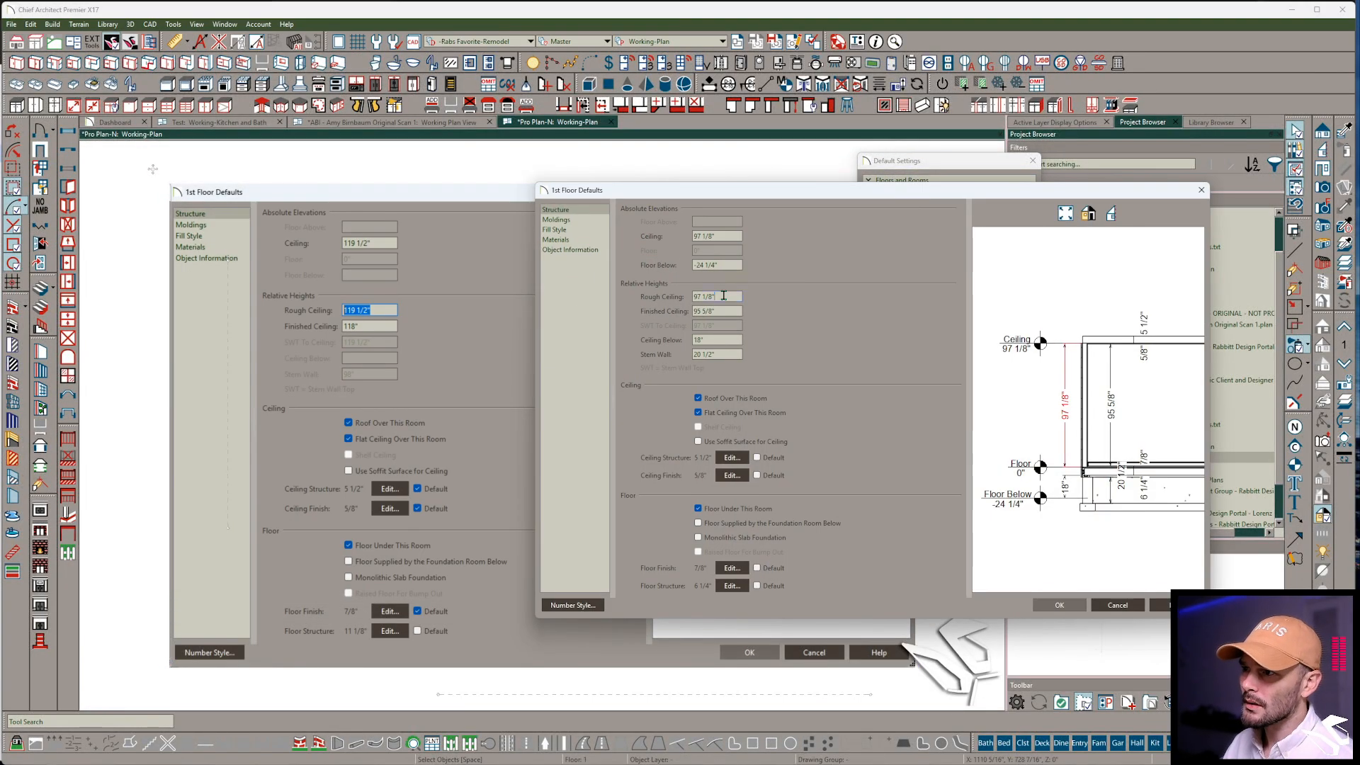
{"action": "type", "text": "119"}
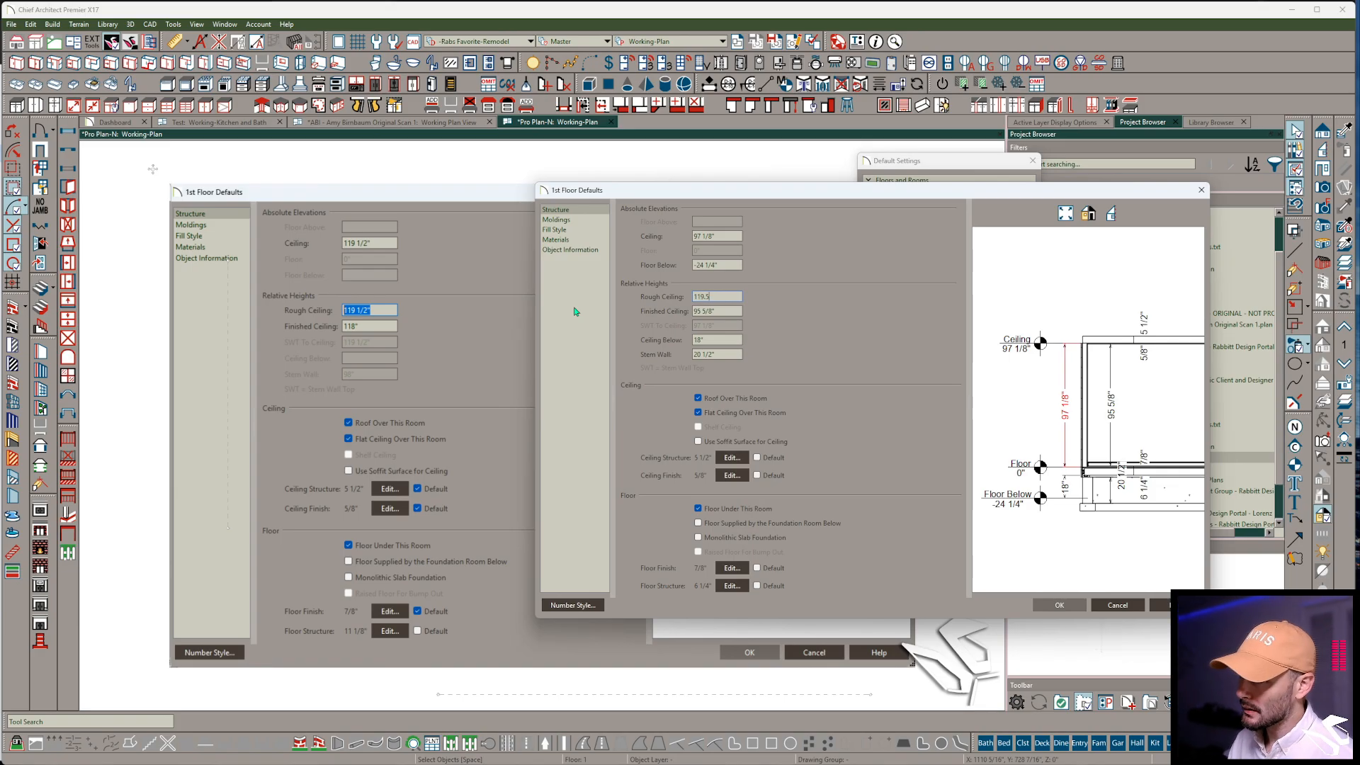
{"action": "type", "text": ".5"}
{"action": "key", "text": "Tab"}
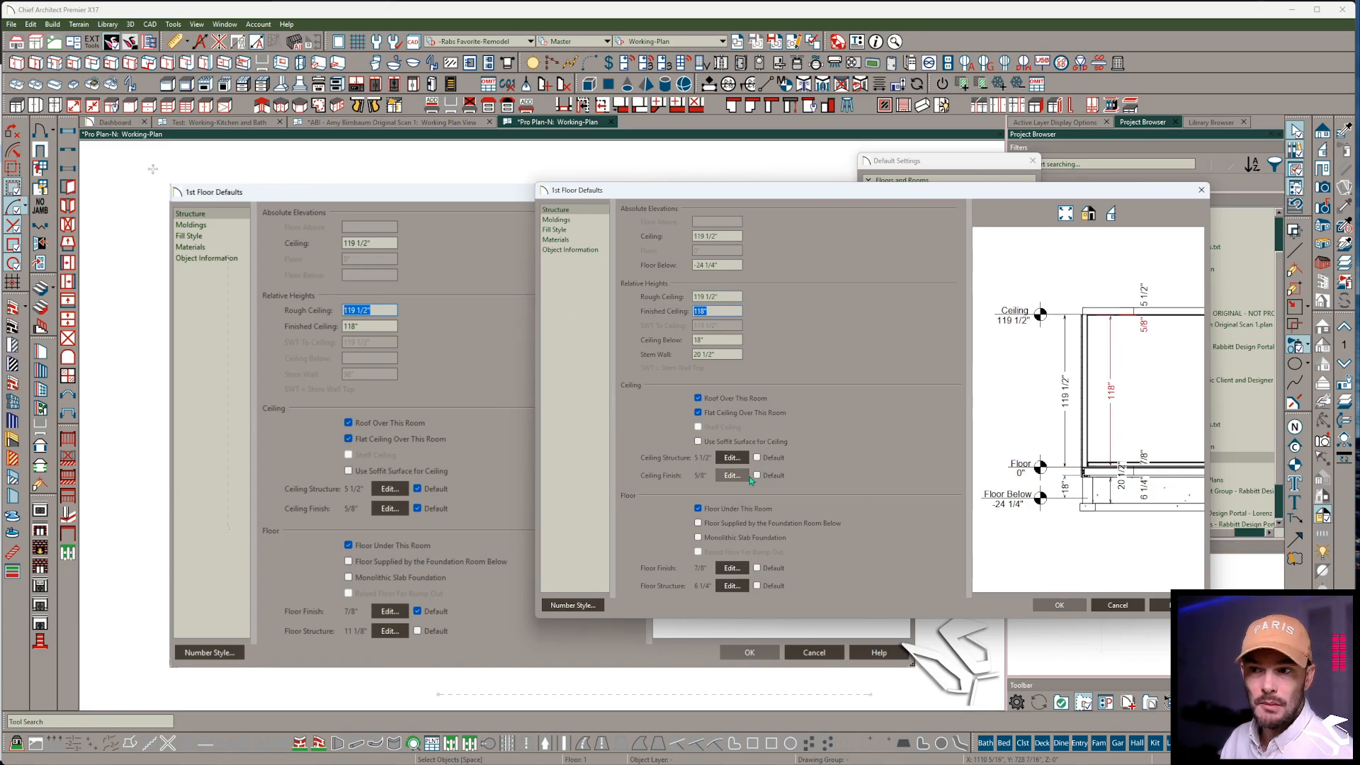
Set the Fir Framing layer in the 1st Floor's floor structure definition to 10 3/8" thick
{"action": "left_click", "coordinate": [733, 587]}
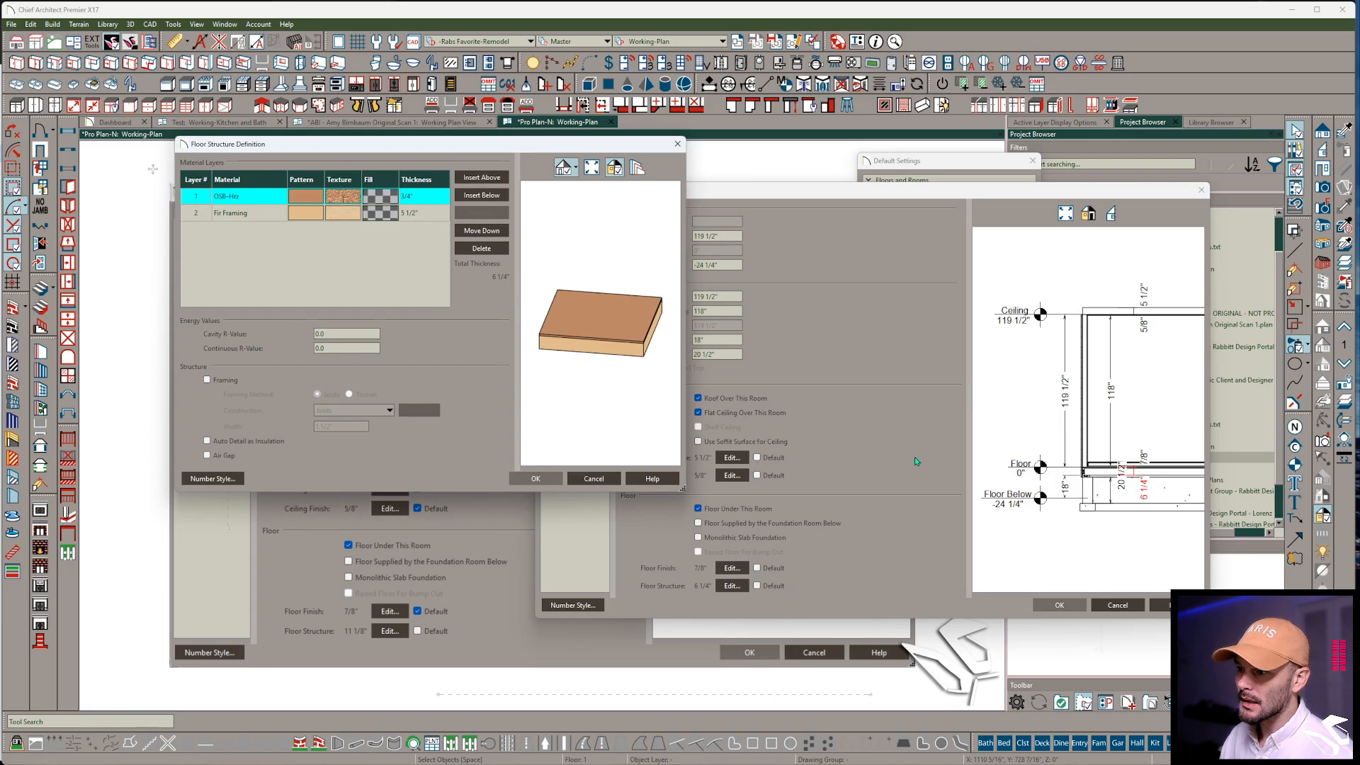
{"action": "left_click", "coordinate": [409, 214]}
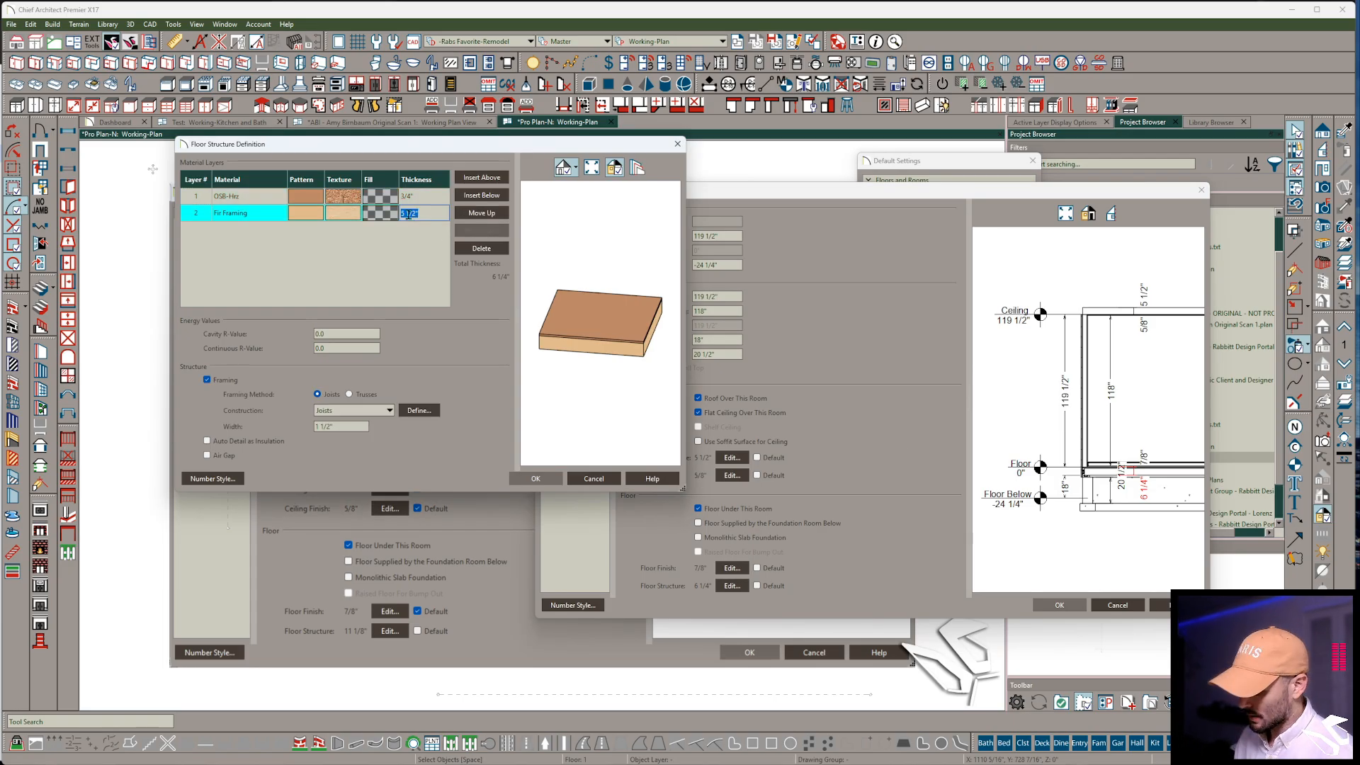
{"action": "type", "text": "10 3/8"}
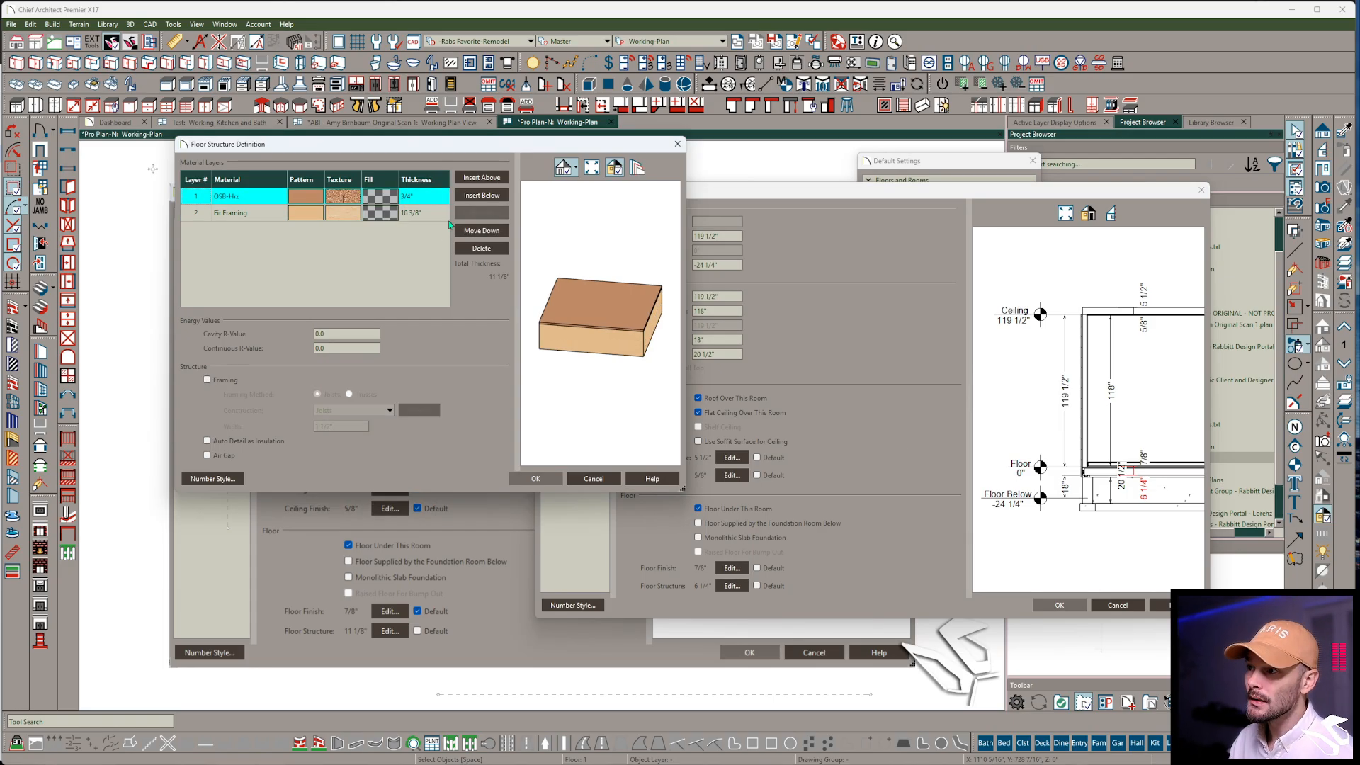
{"action": "left_click", "coordinate": [536, 479]}
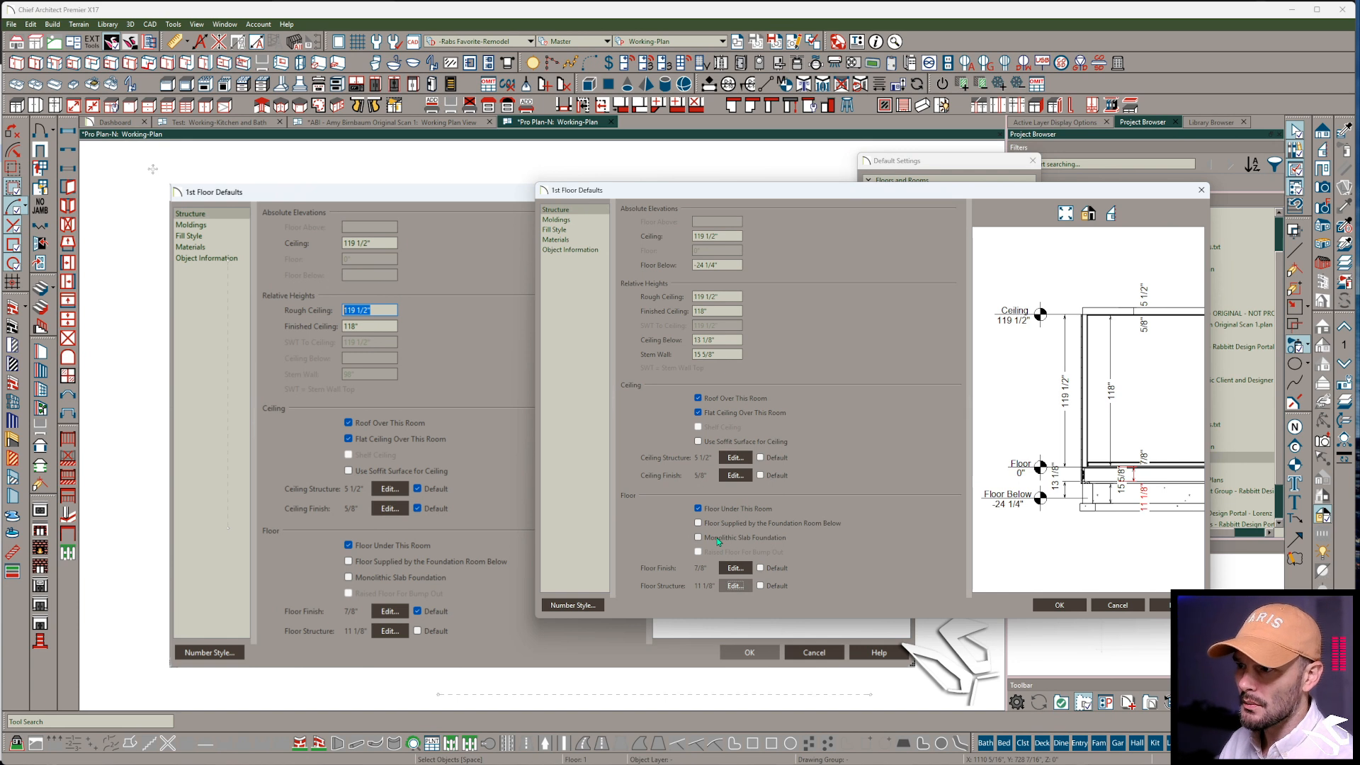
Accept the 1st Floor defaults and delete the reference screenshot from the plan
{"action": "left_click", "coordinate": [1063, 608]}
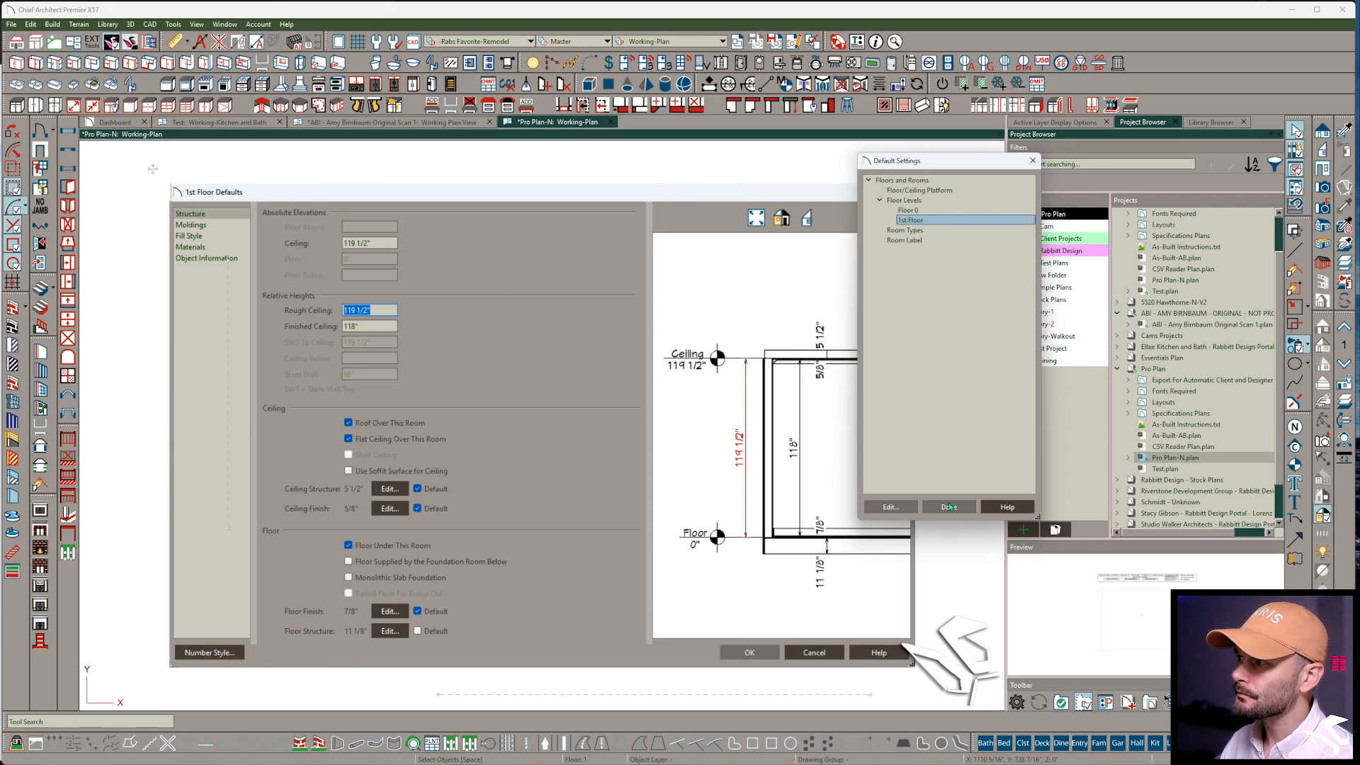
{"action": "left_click", "coordinate": [949, 508]}
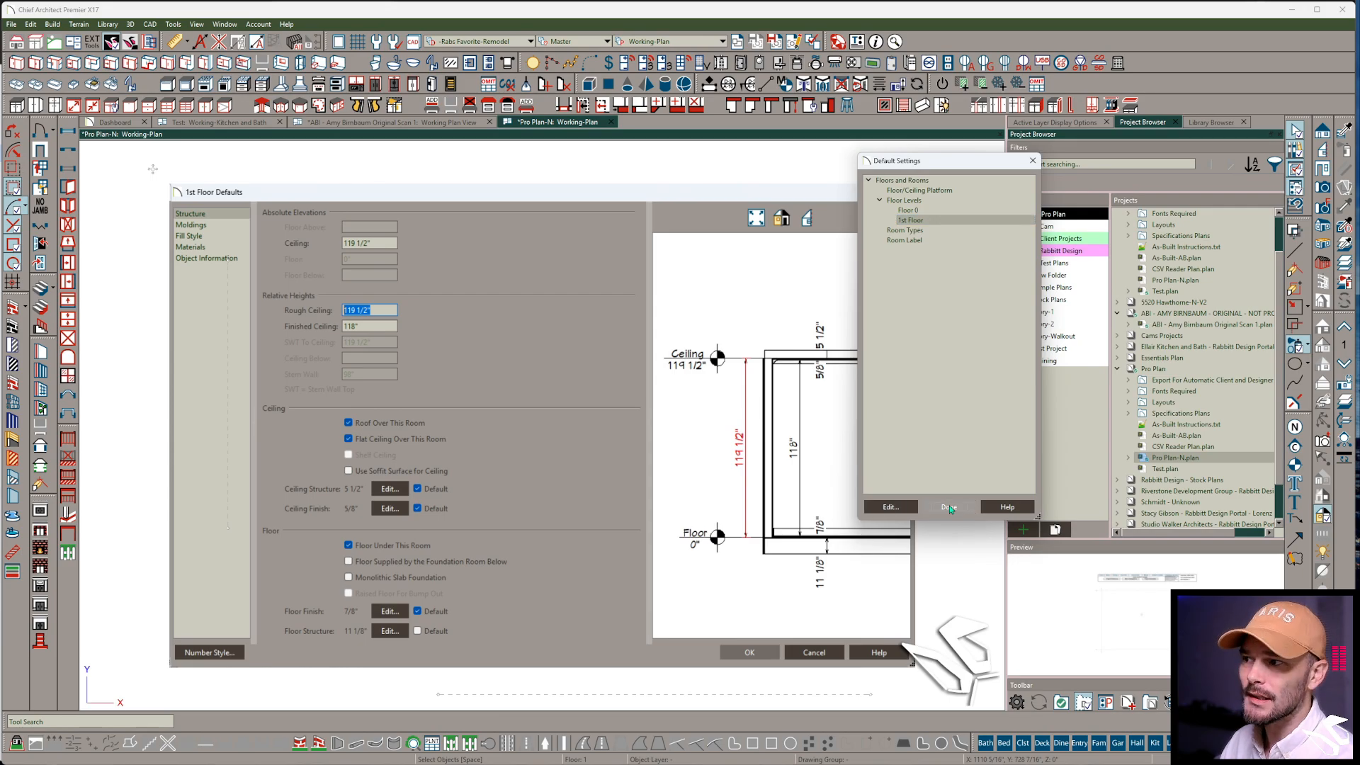
{"action": "left_click", "coordinate": [585, 426]}
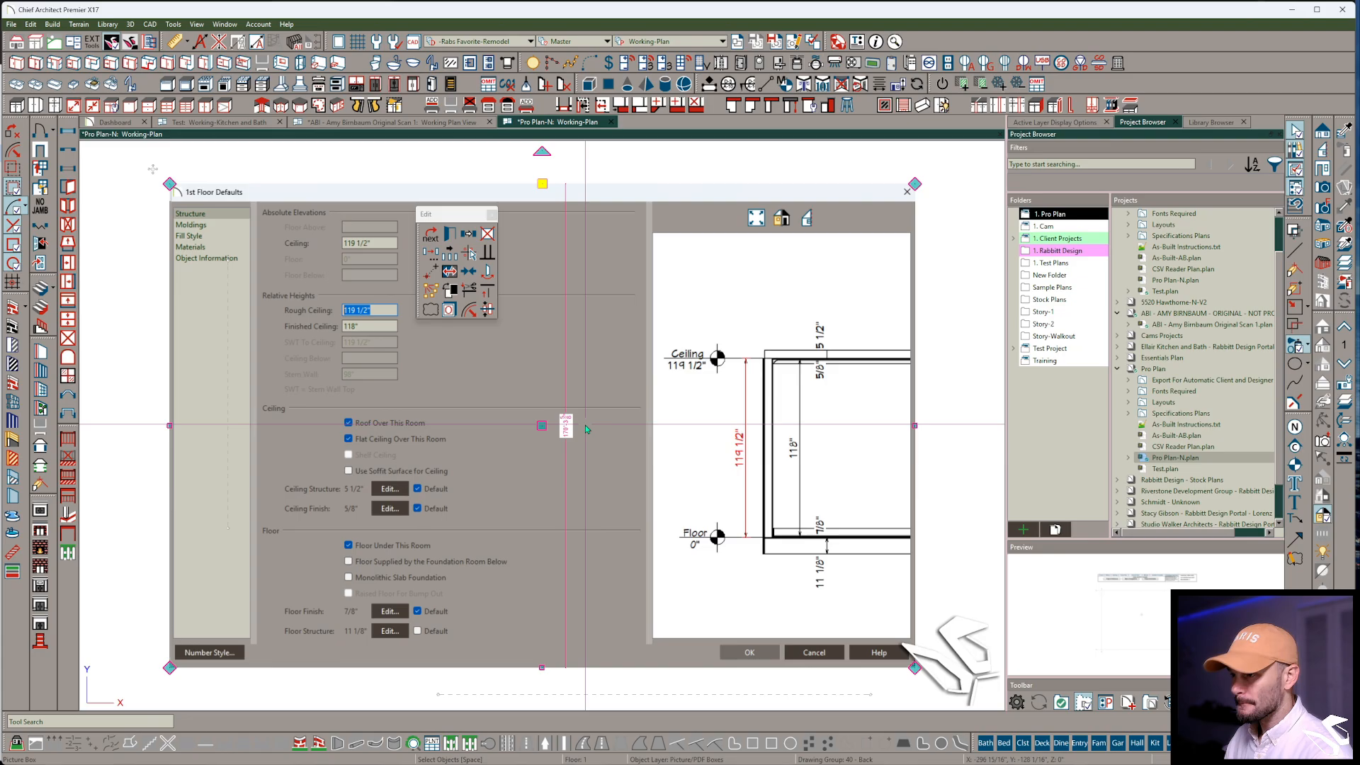
{"action": "key", "text": "Delete"}
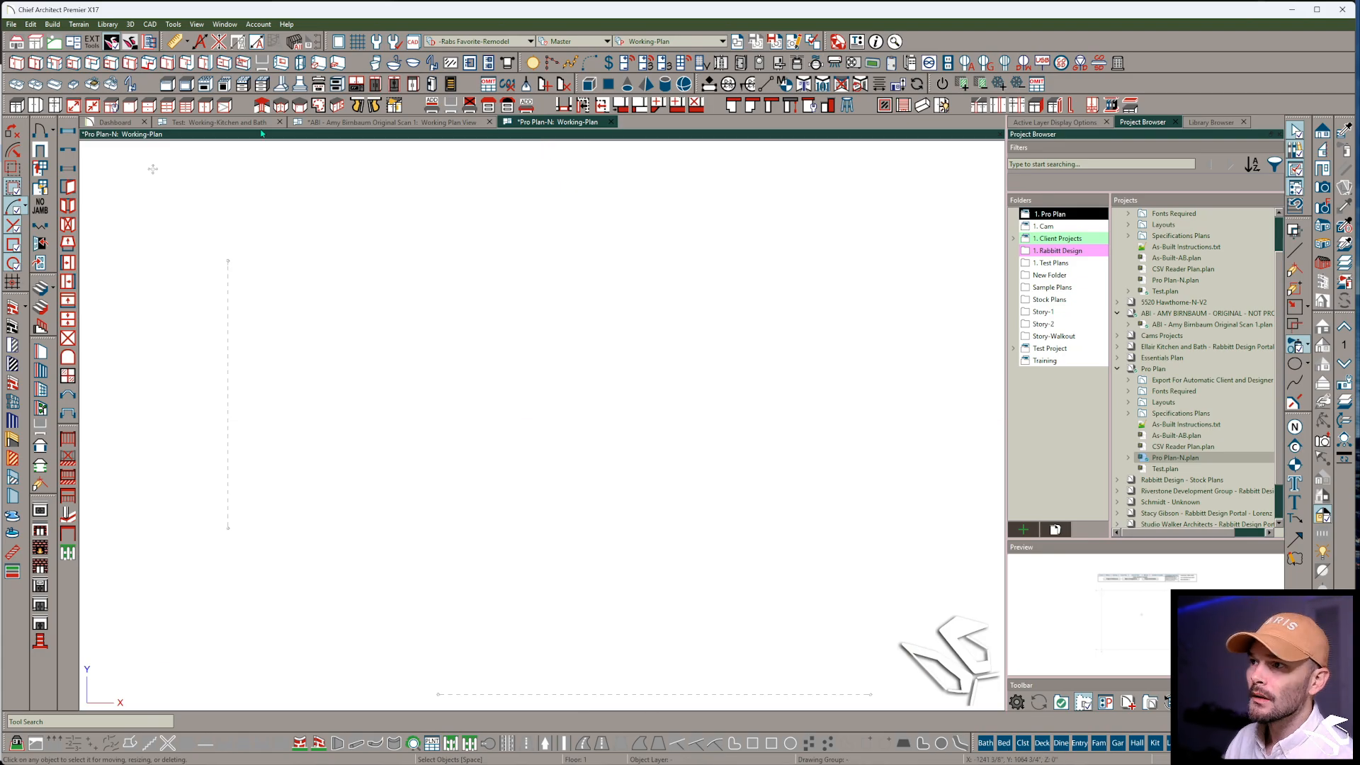
Copy the entire Canvas scan with an all-floors area edit and paste it into Pro Plan-N between the section cameras
{"action": "left_click", "coordinate": [336, 124]}
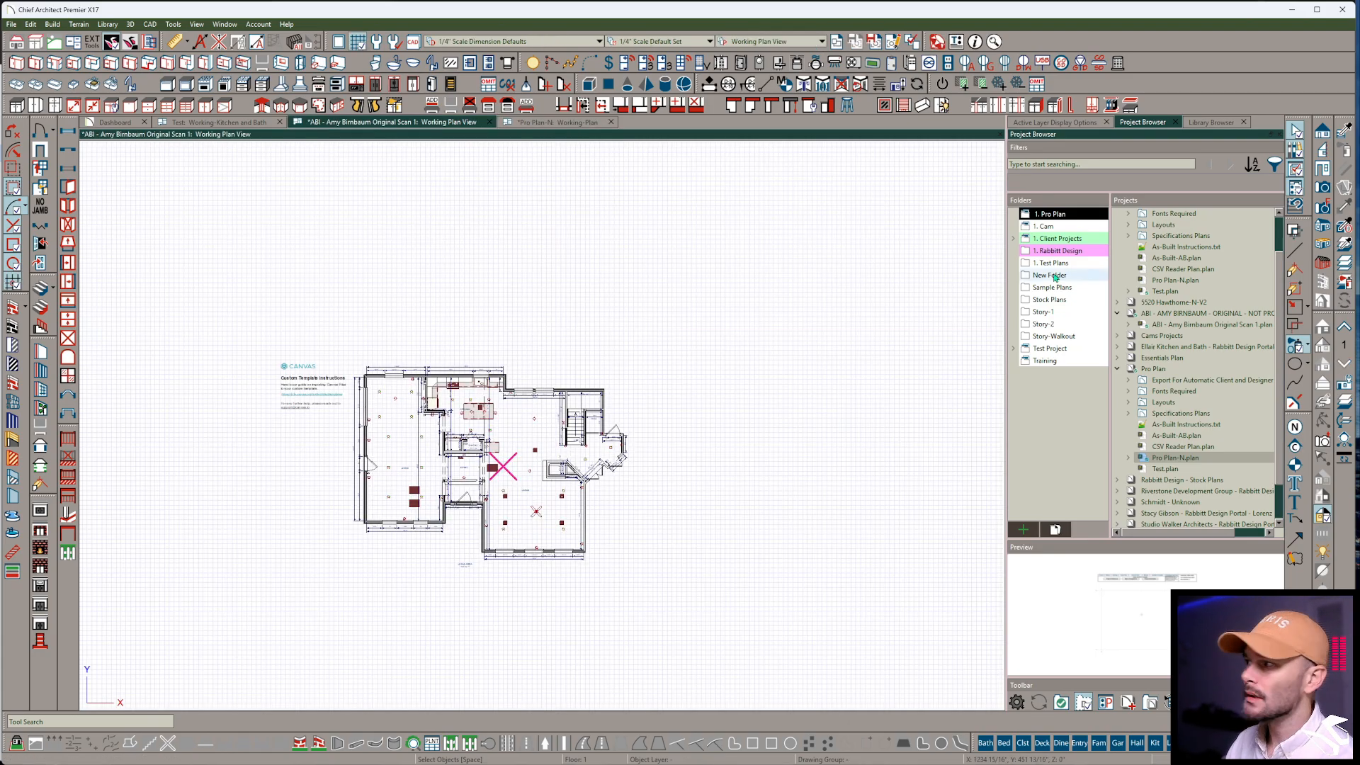
{"action": "left_click", "coordinate": [1297, 307]}
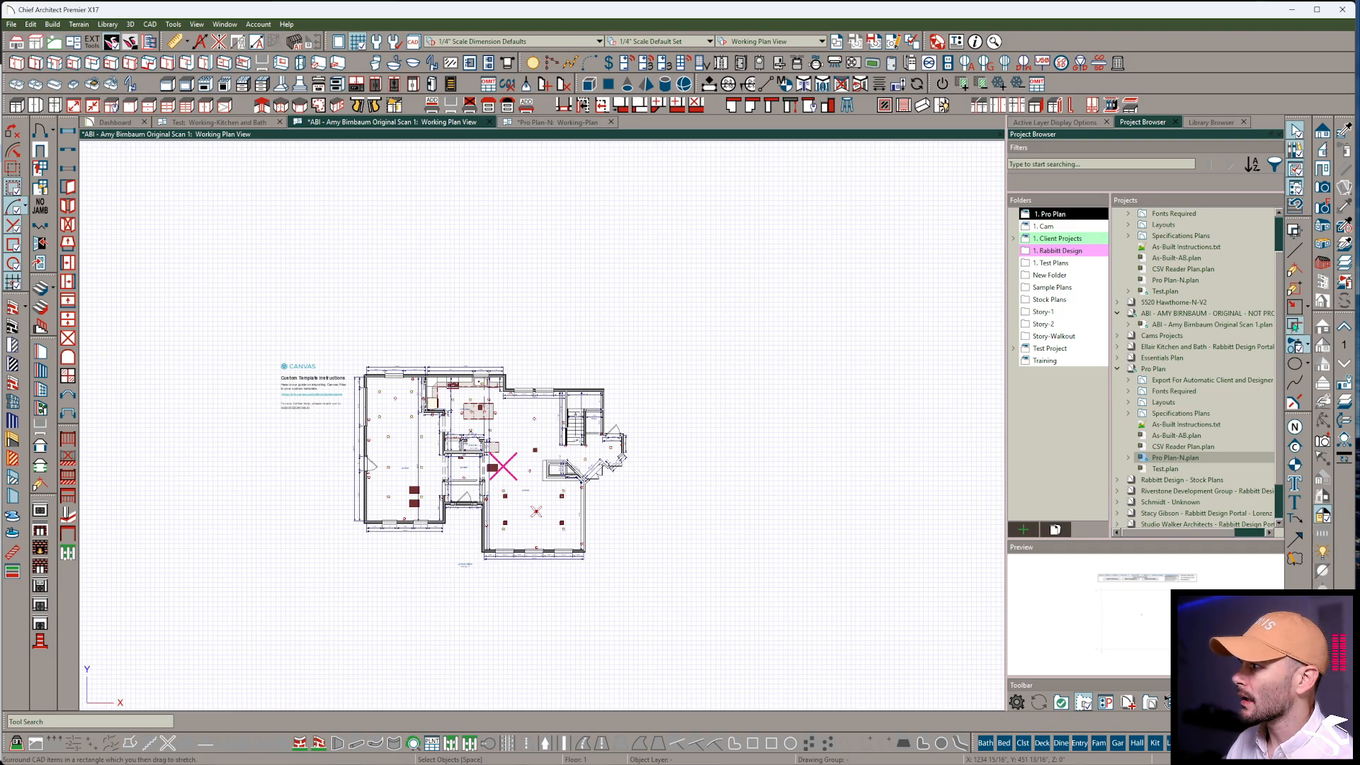
{"action": "left_click_drag", "start_coordinate": [769, 254], "coordinate": [131, 692]}
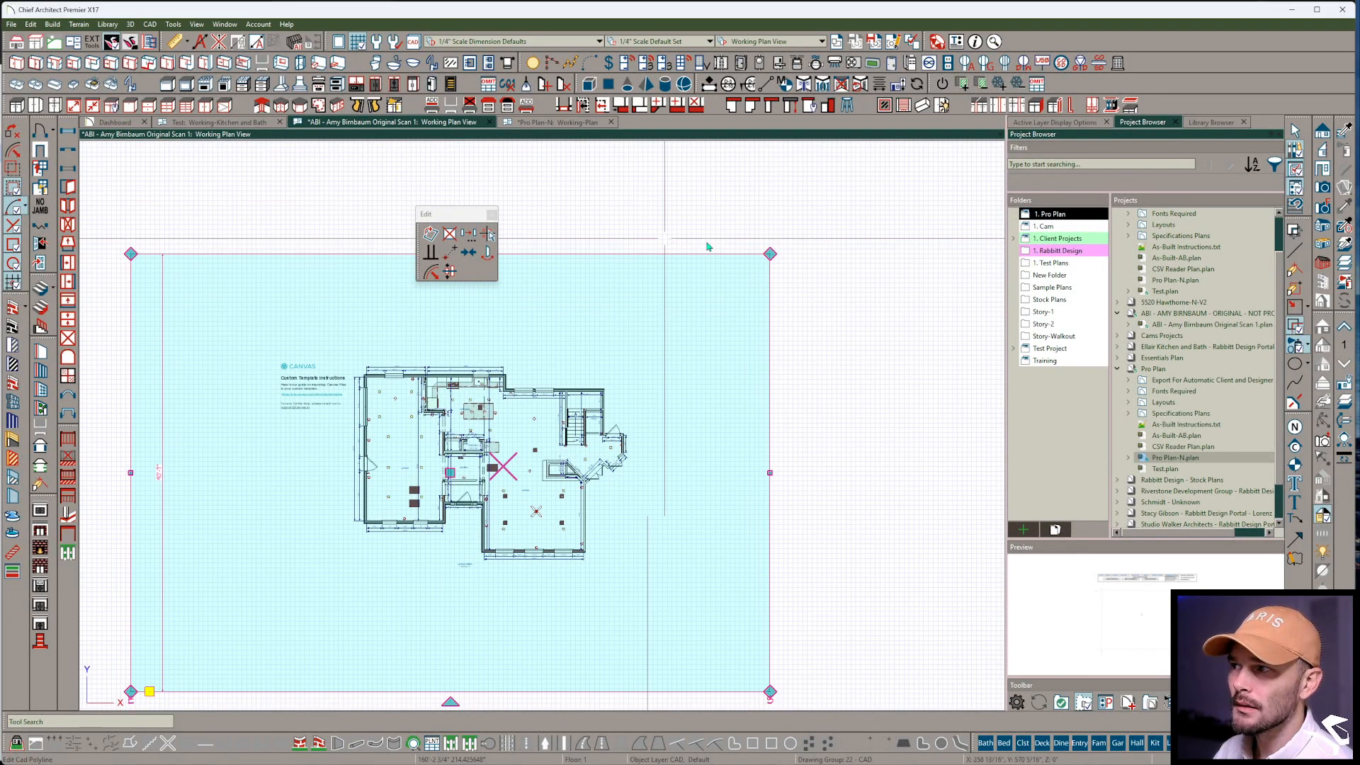
{"action": "left_click", "coordinate": [1295, 230]}
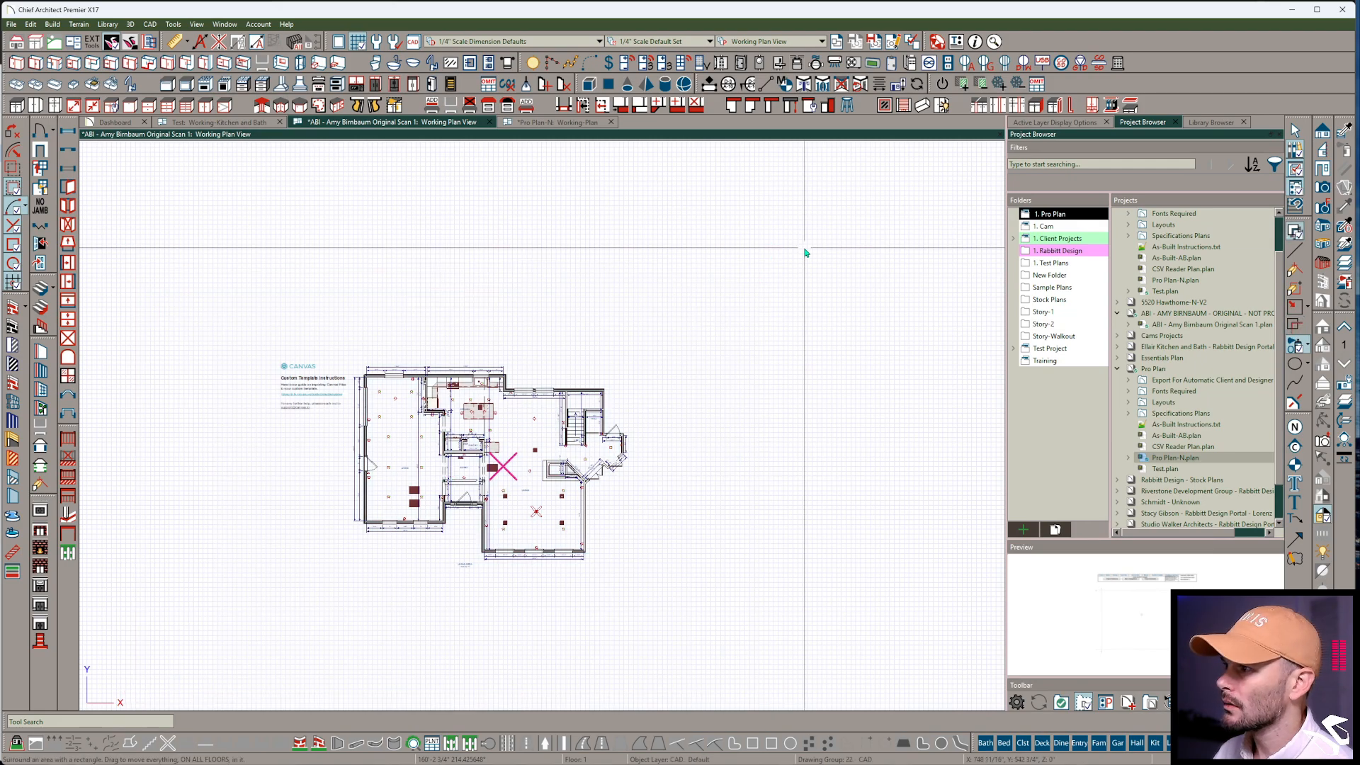
{"action": "left_click", "coordinate": [779, 237]}
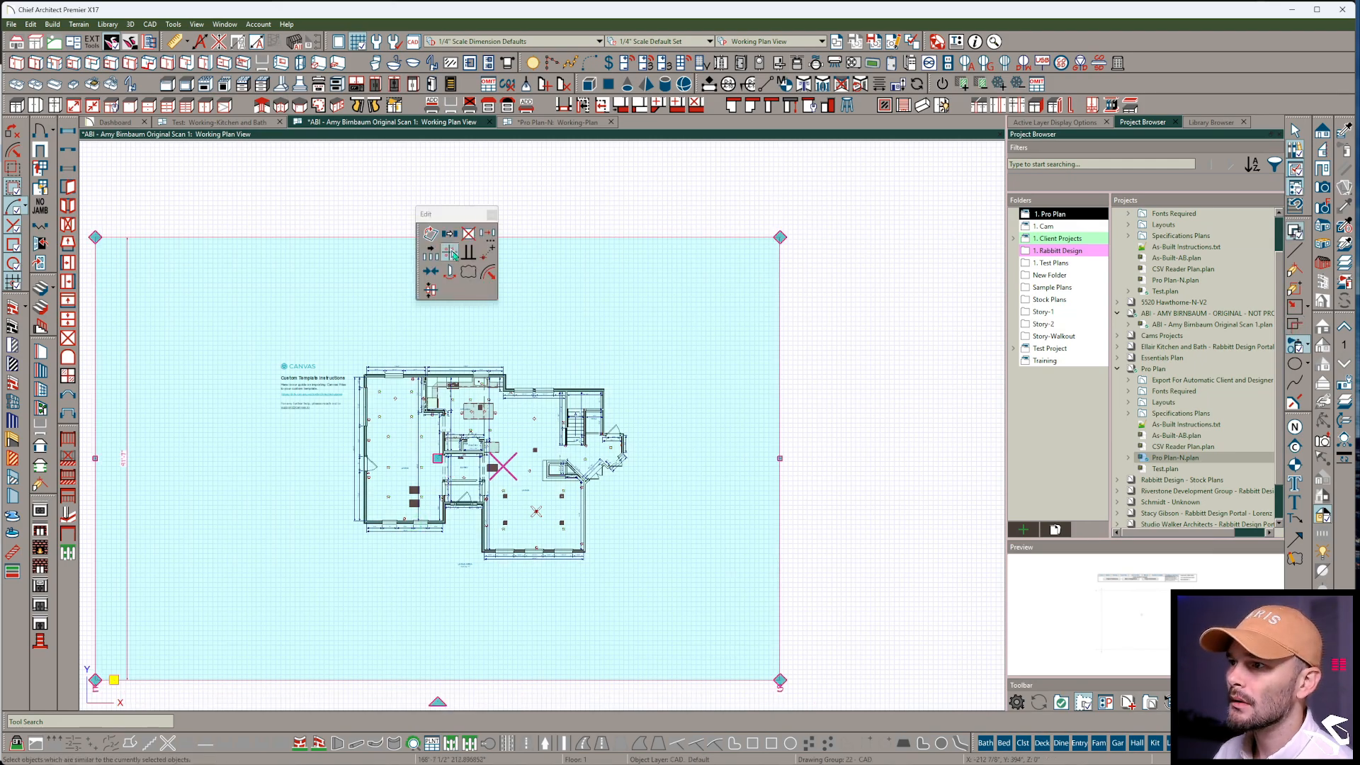
{"action": "left_click", "coordinate": [557, 121]}
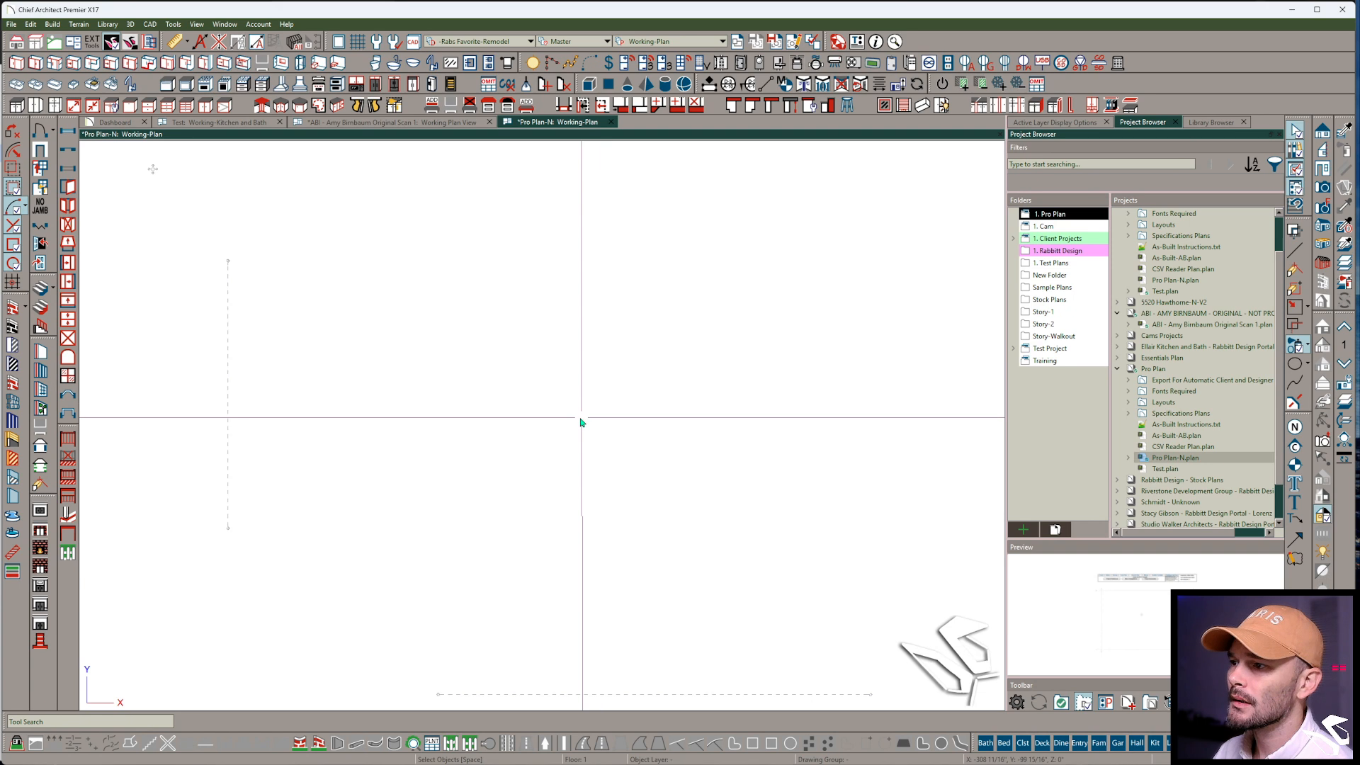
{"action": "left_click", "coordinate": [499, 407]}
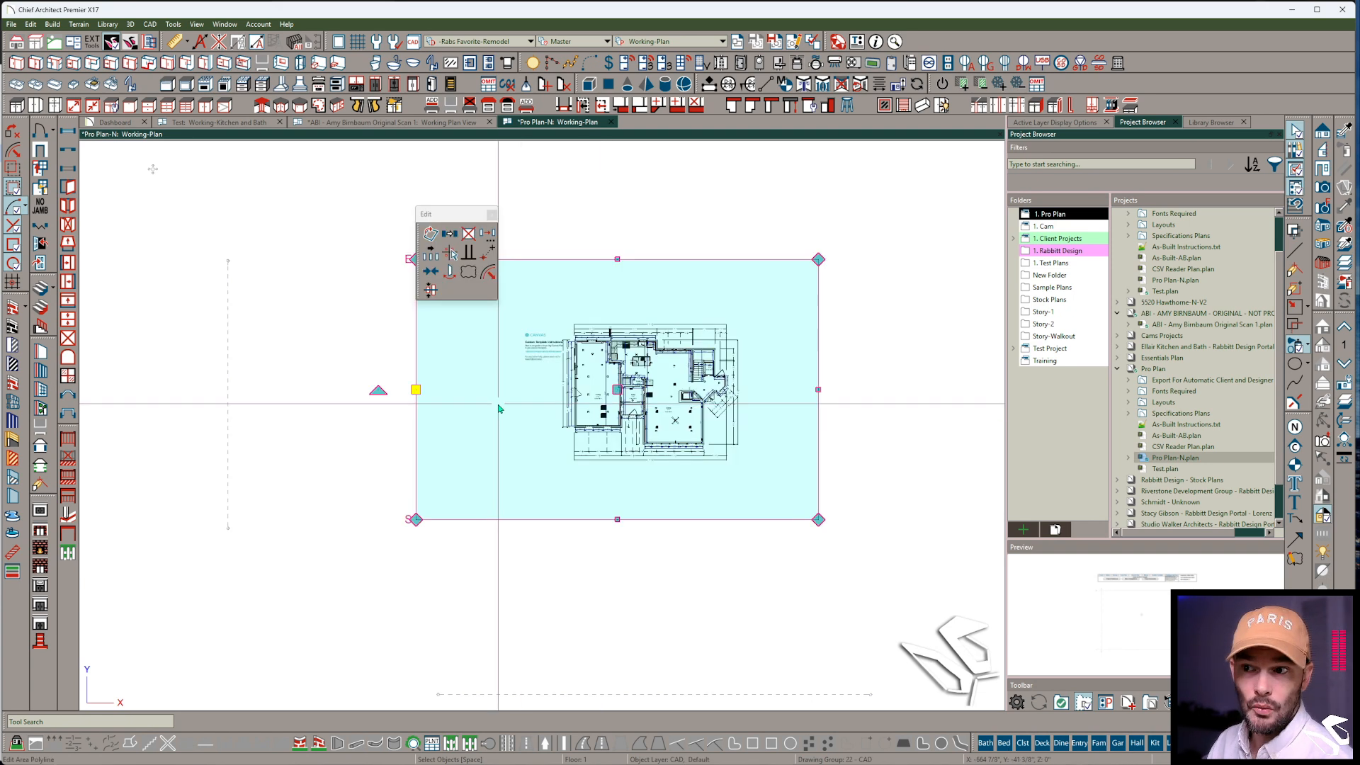
Move the right, left and upper cross section/elevation cameras inward, closer to the pasted floor plan
{"action": "middle_click_drag", "start_coordinate": [816, 378], "coordinate": [700, 433]}
{"action": "left_click", "coordinate": [841, 447]}
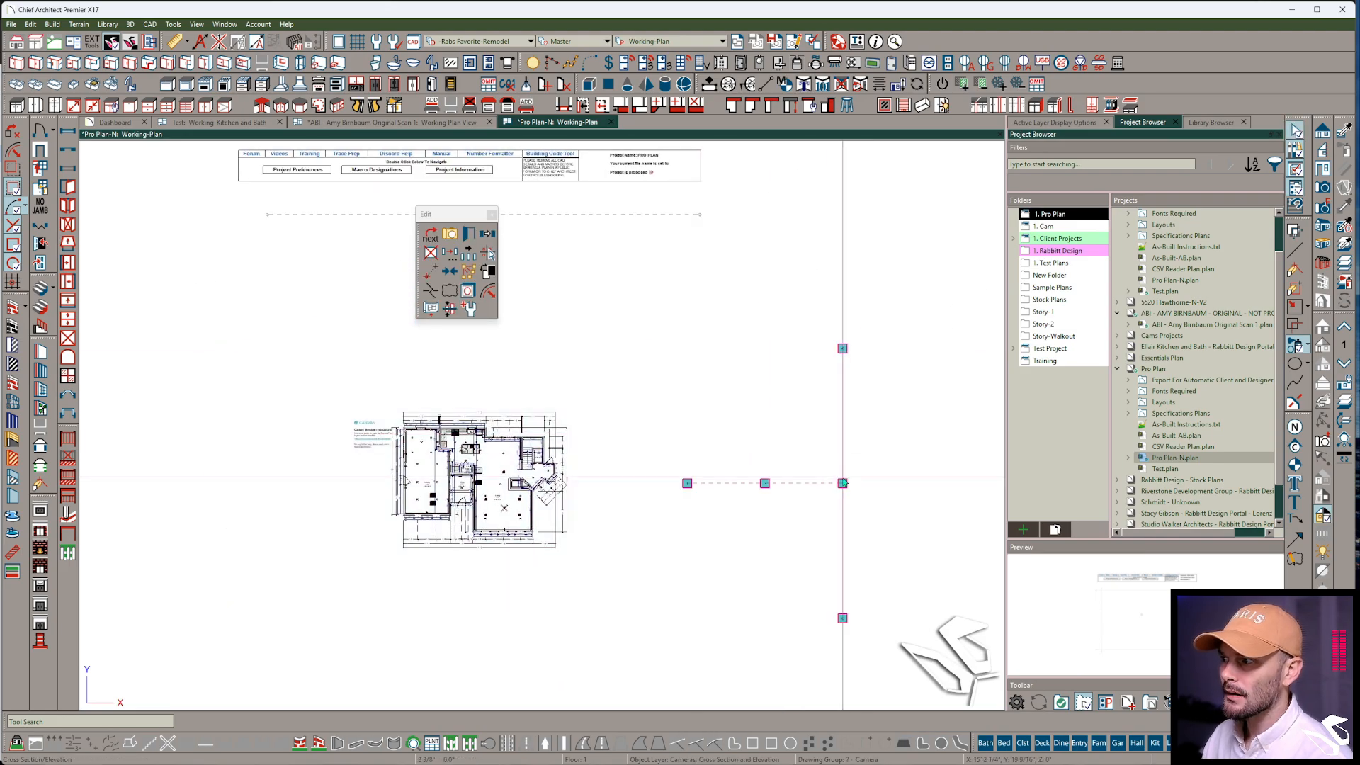
{"action": "left_click_drag", "start_coordinate": [843, 482], "coordinate": [582, 486]}
{"action": "middle_click_drag", "start_coordinate": [215, 468], "coordinate": [362, 468]}
{"action": "left_click", "coordinate": [211, 486]}
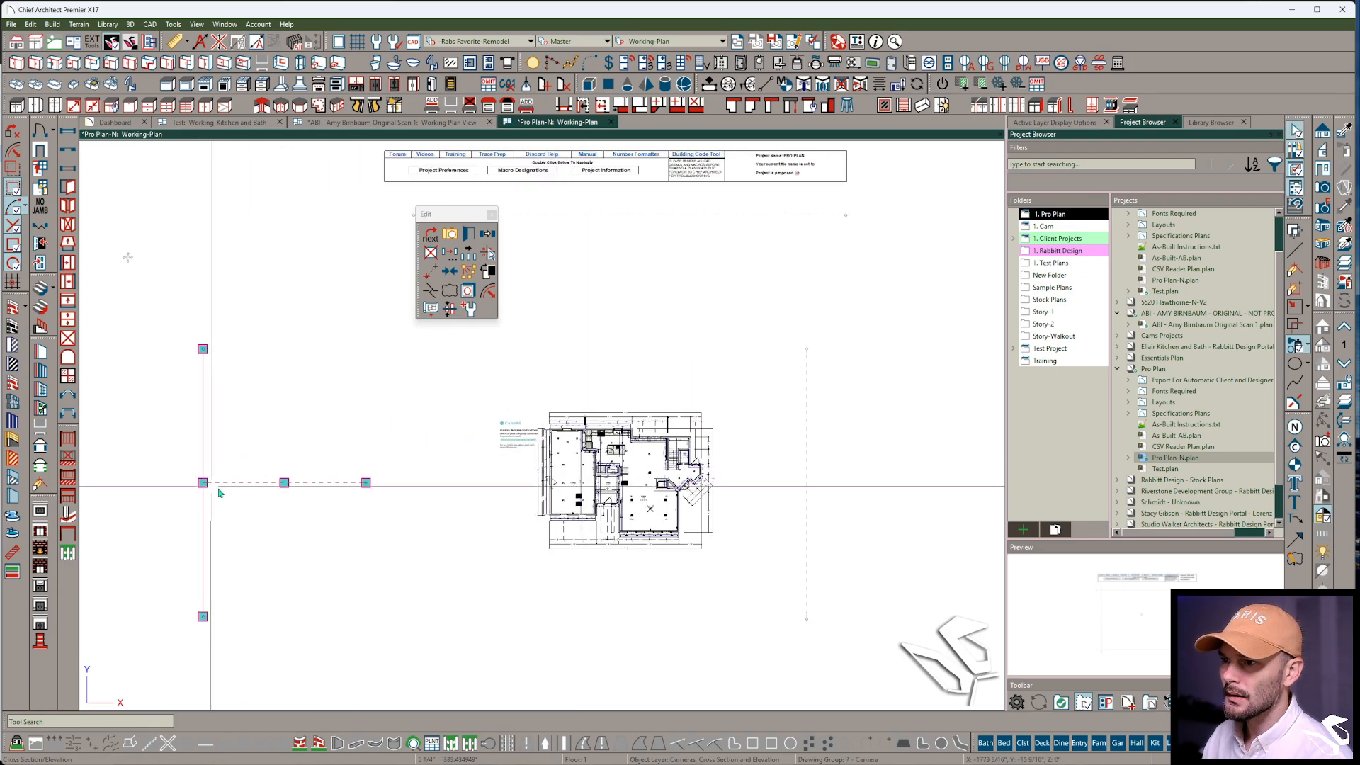
{"action": "left_click_drag", "start_coordinate": [284, 483], "coordinate": [480, 486]}
{"action": "left_click", "coordinate": [632, 215]}
{"action": "left_click_drag", "start_coordinate": [628, 267], "coordinate": [662, 335]}
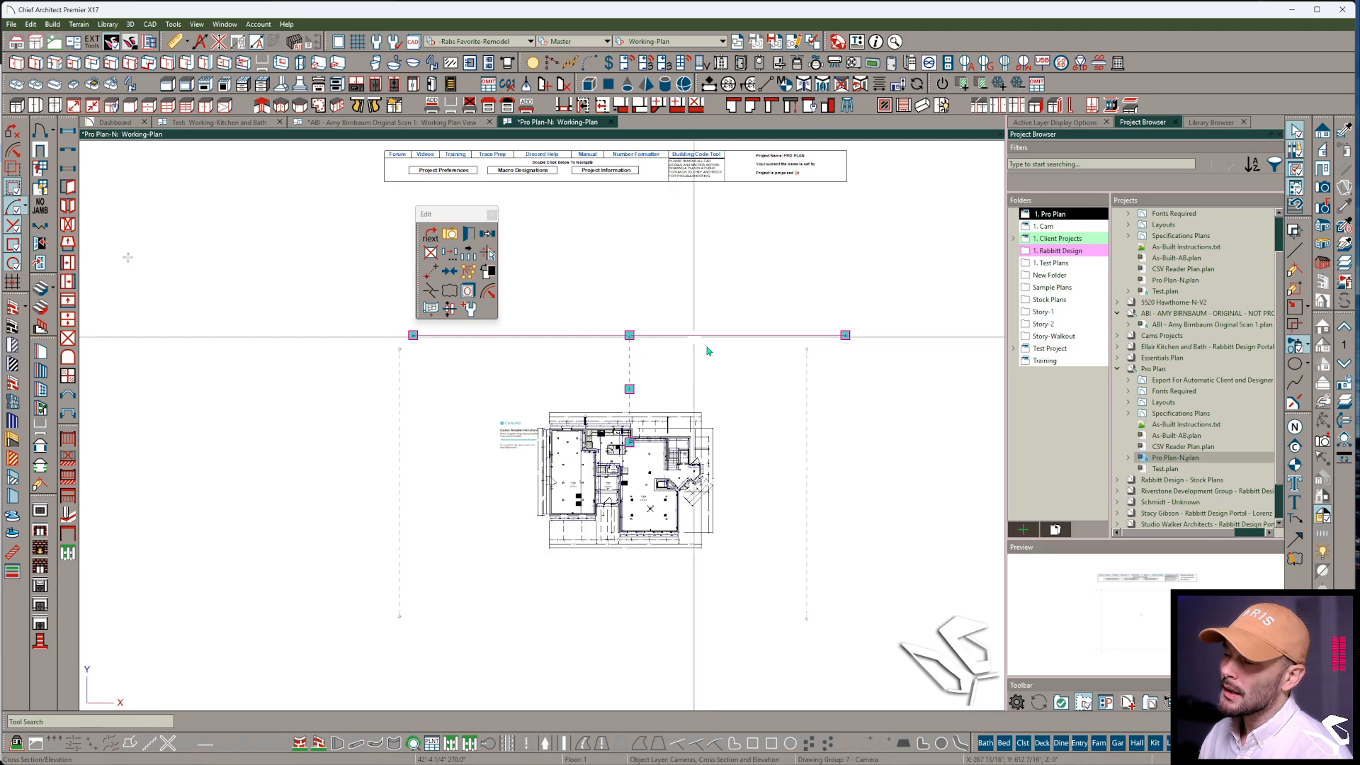
Display the drawing sheet and move the upper section camera down onto the sheet's top edge
{"action": "left_click", "coordinate": [339, 42]}
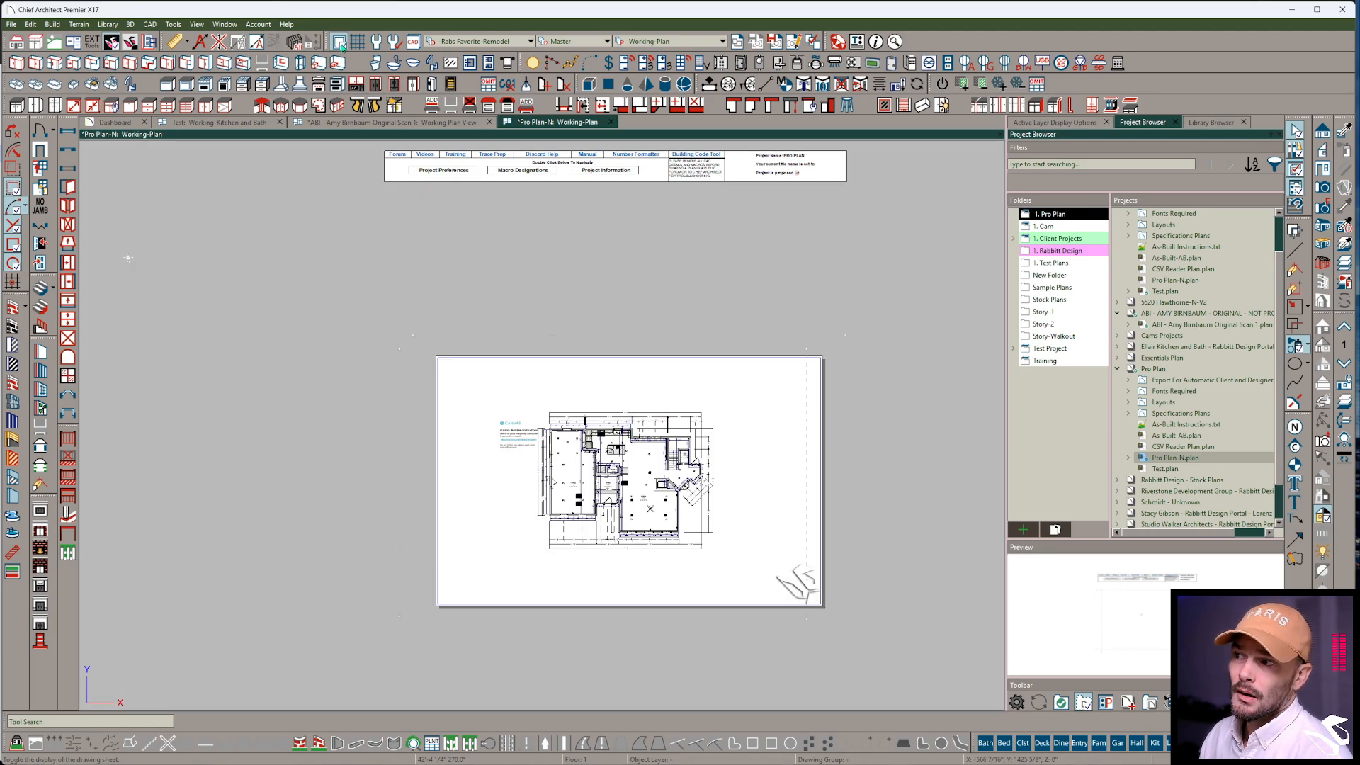
{"action": "left_click", "coordinate": [567, 335]}
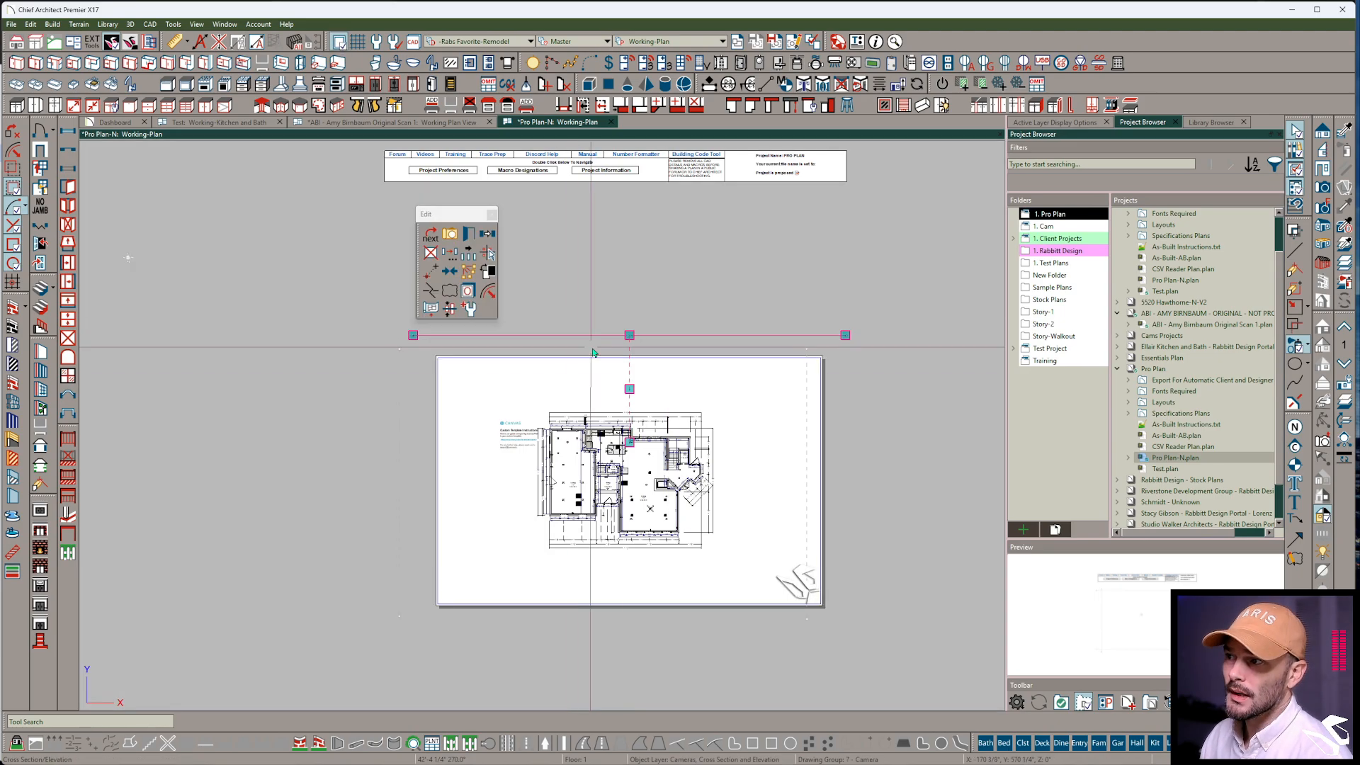
{"action": "left_click", "coordinate": [630, 336]}
{"action": "left_click", "coordinate": [630, 356]}
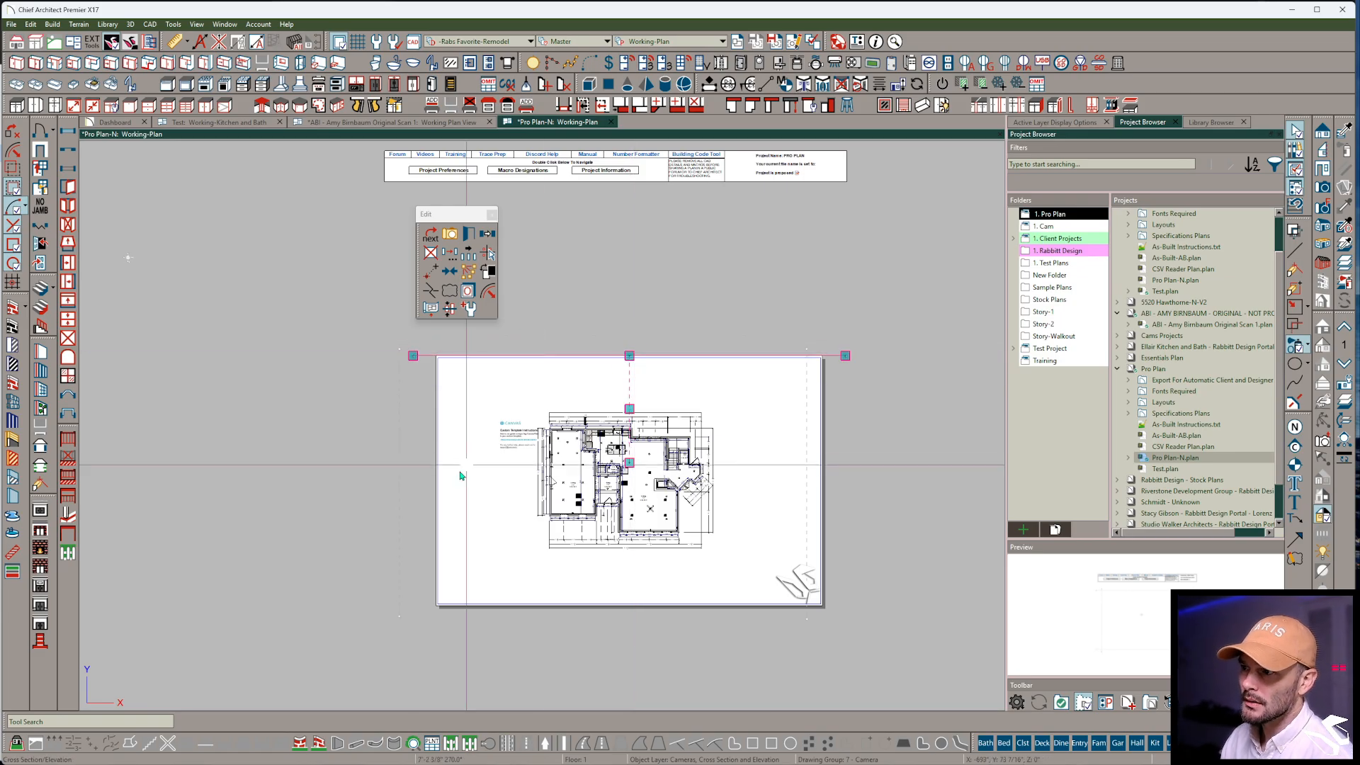
Move the left section camera point to point onto the drawing sheet's left edge
{"action": "left_click", "coordinate": [399, 466]}
{"action": "key", "text": "m"}
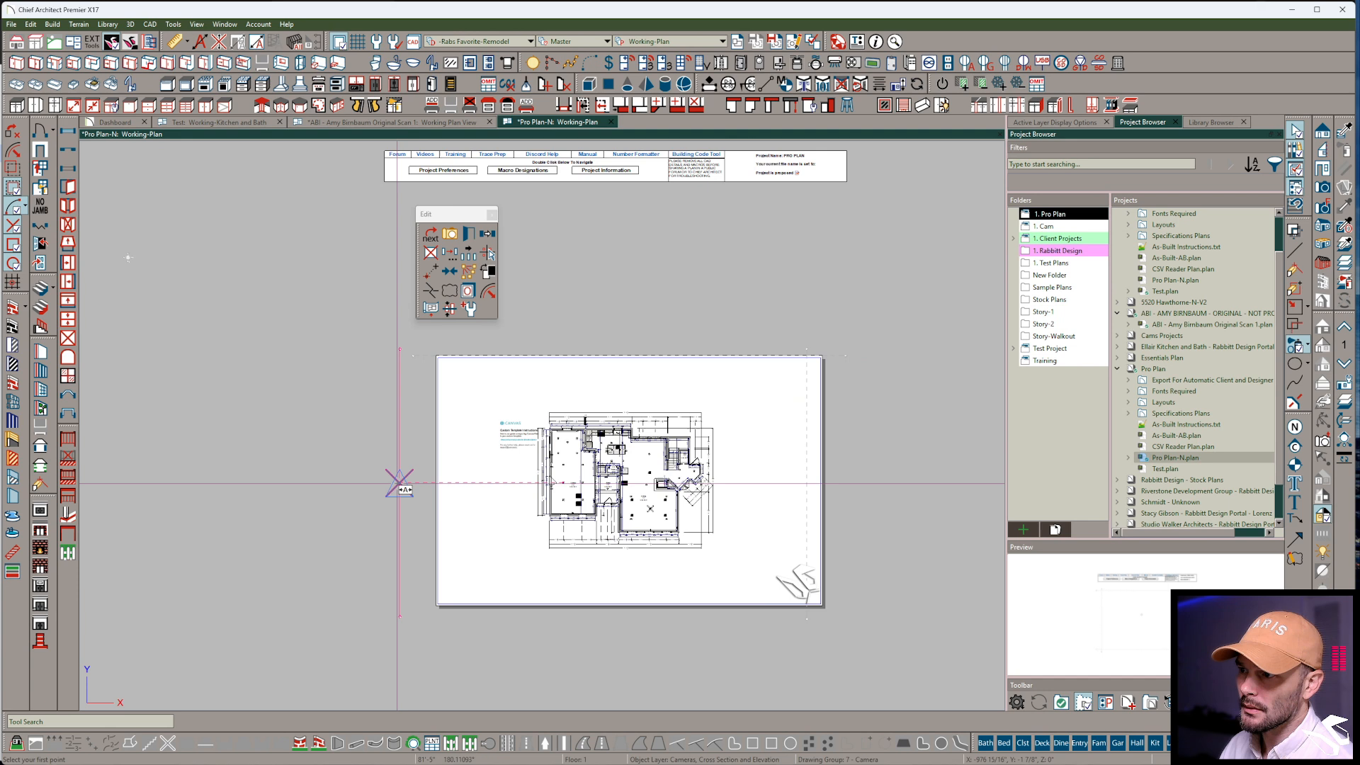
{"action": "left_click", "coordinate": [399, 483]}
{"action": "left_click", "coordinate": [639, 649]}
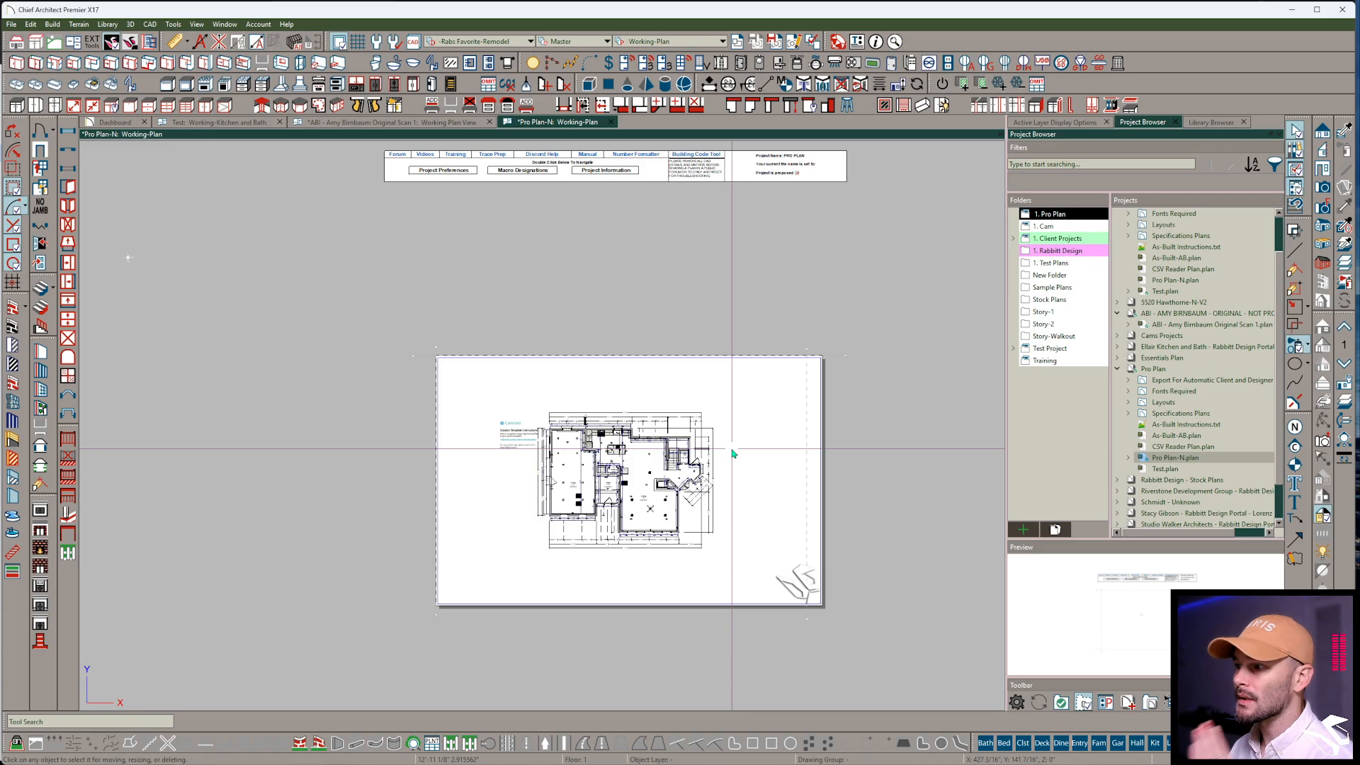
Hide the drawing sheet and undo the camera moves and the pasted Canvas floor plan
{"action": "scroll", "coordinate": [732, 453], "scroll_direction": "up", "scroll_amount": 6}
{"action": "middle_click_drag", "start_coordinate": [709, 456], "coordinate": [642, 318]}
{"action": "scroll", "coordinate": [472, 274], "scroll_direction": "up", "scroll_amount": 1}
{"action": "middle_click_drag", "start_coordinate": [478, 282], "coordinate": [508, 559]}
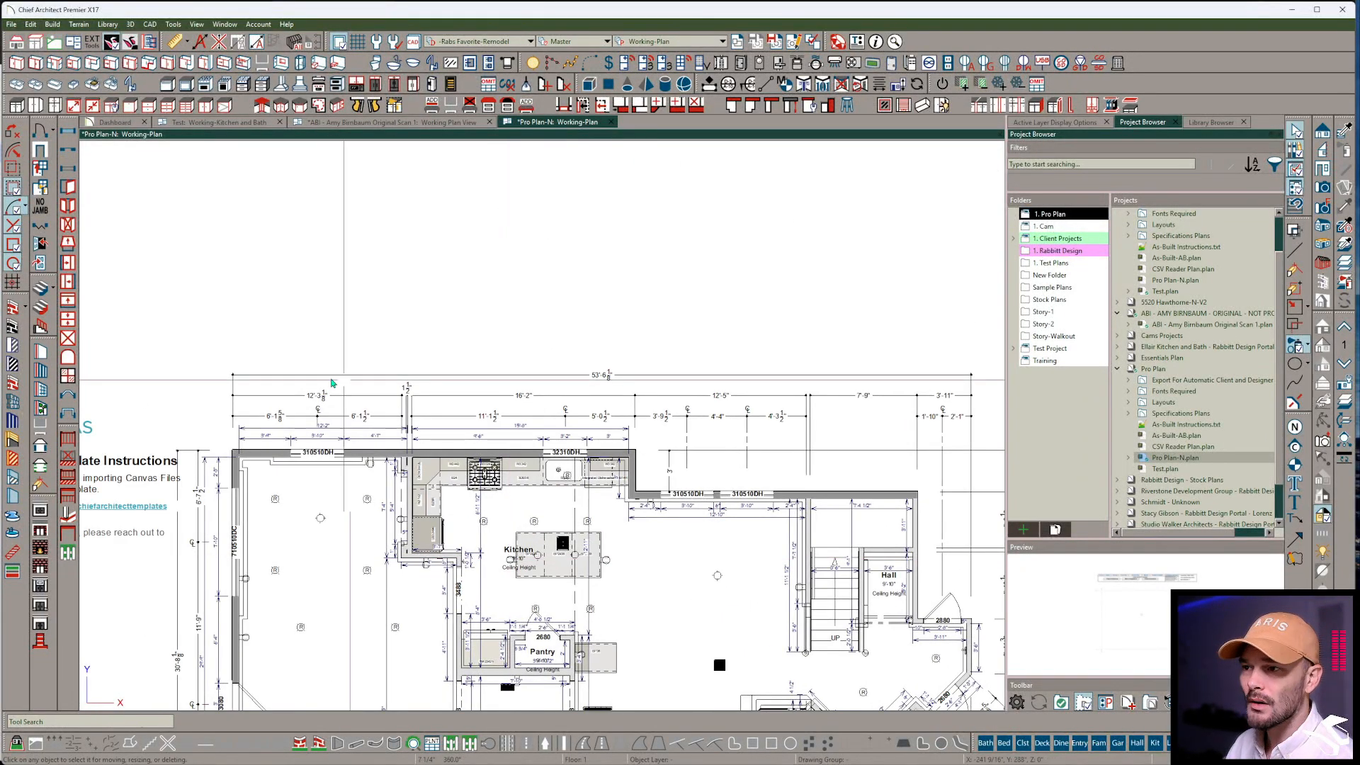
{"action": "scroll", "coordinate": [382, 428], "scroll_direction": "down", "scroll_amount": 2}
{"action": "scroll", "coordinate": [383, 428], "scroll_direction": "down", "scroll_amount": 3}
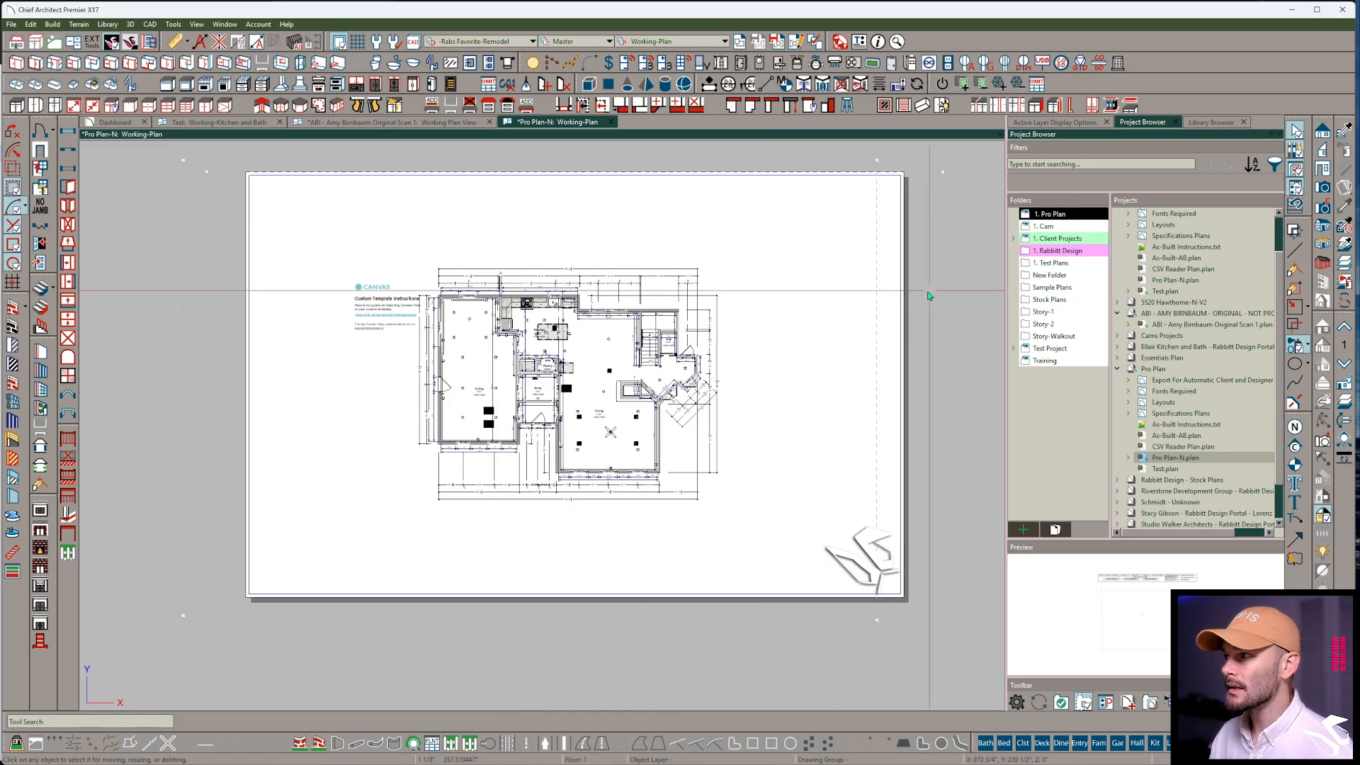
{"action": "scroll", "coordinate": [814, 368], "scroll_direction": "down", "scroll_amount": 2}
{"action": "key", "text": "p"}
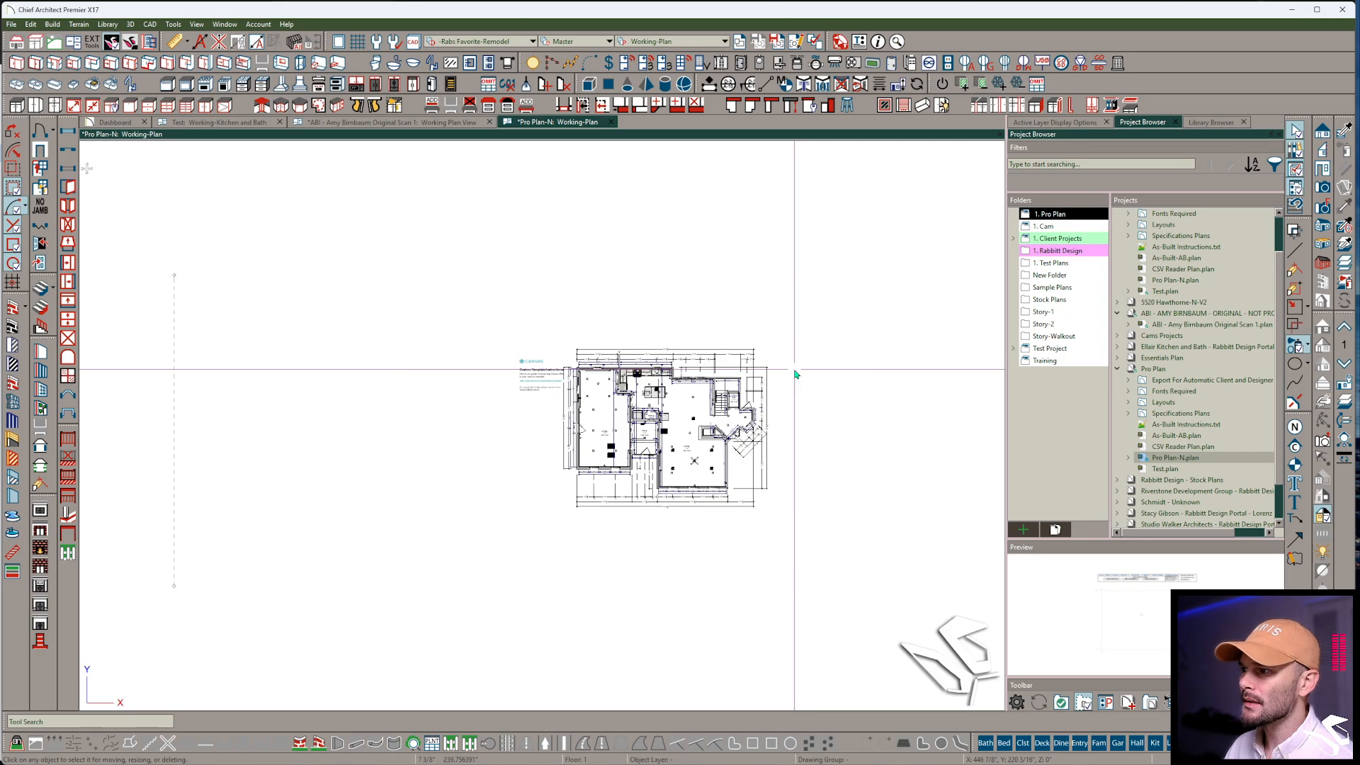
{"action": "double_click", "coordinate": [795, 375]}
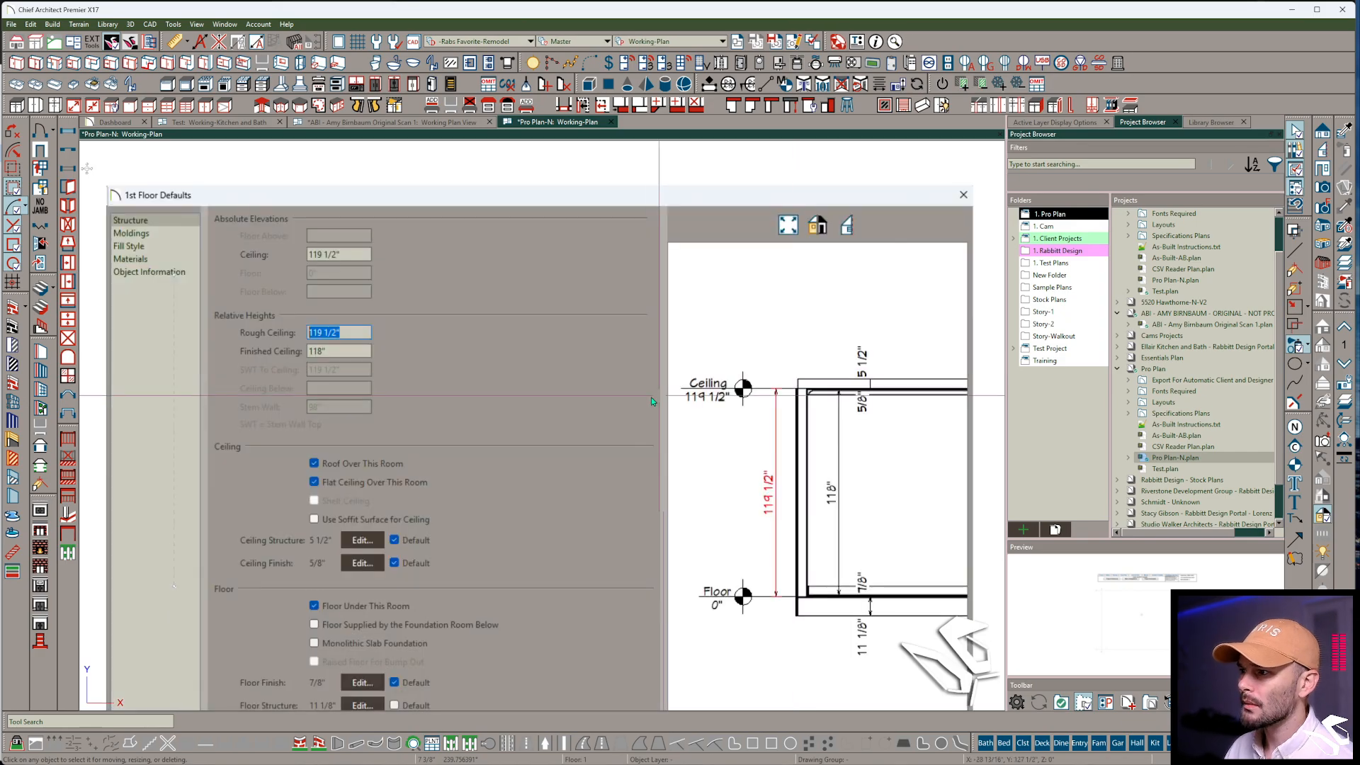
{"action": "key", "text": "Escape"}
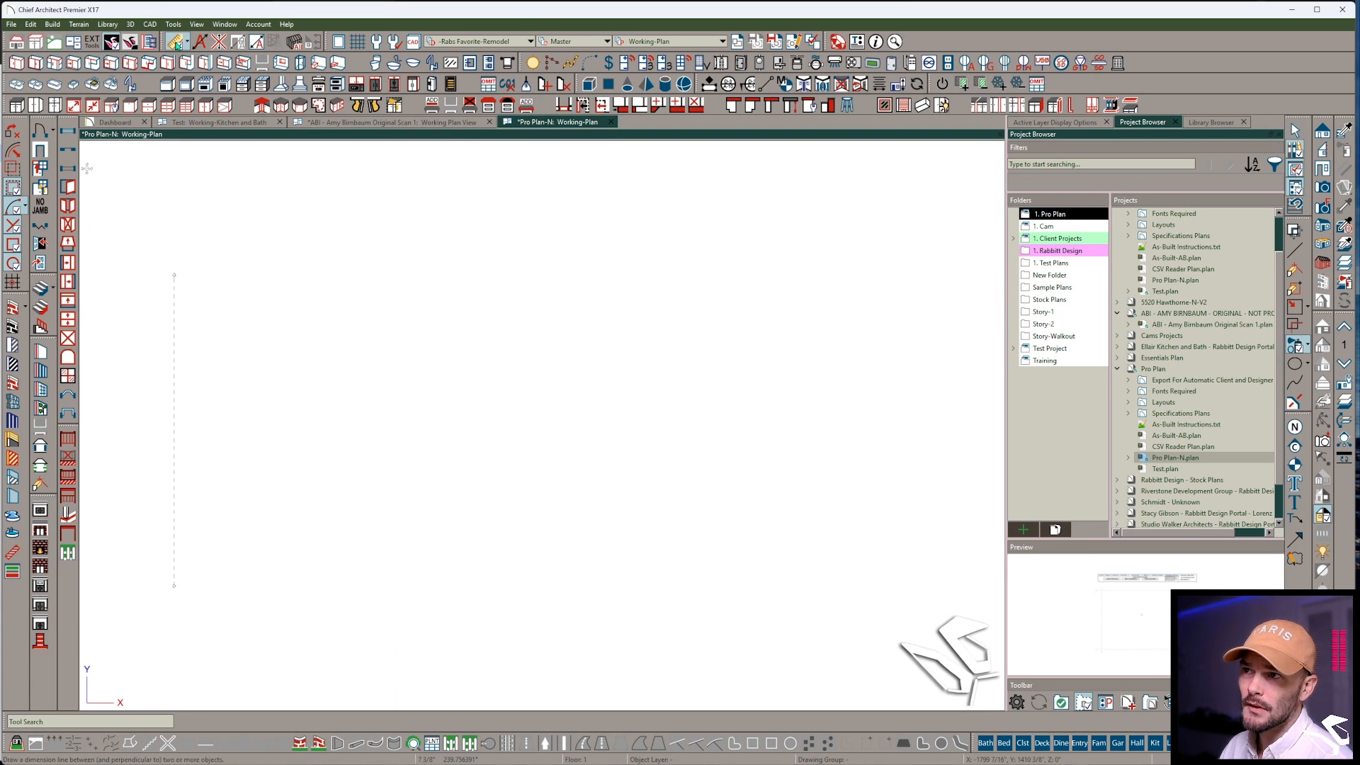
Turn off Auto Refresh for exterior dimensions in the automatic setup of the Dimension Defaults
{"action": "double_click", "coordinate": [86, 168]}
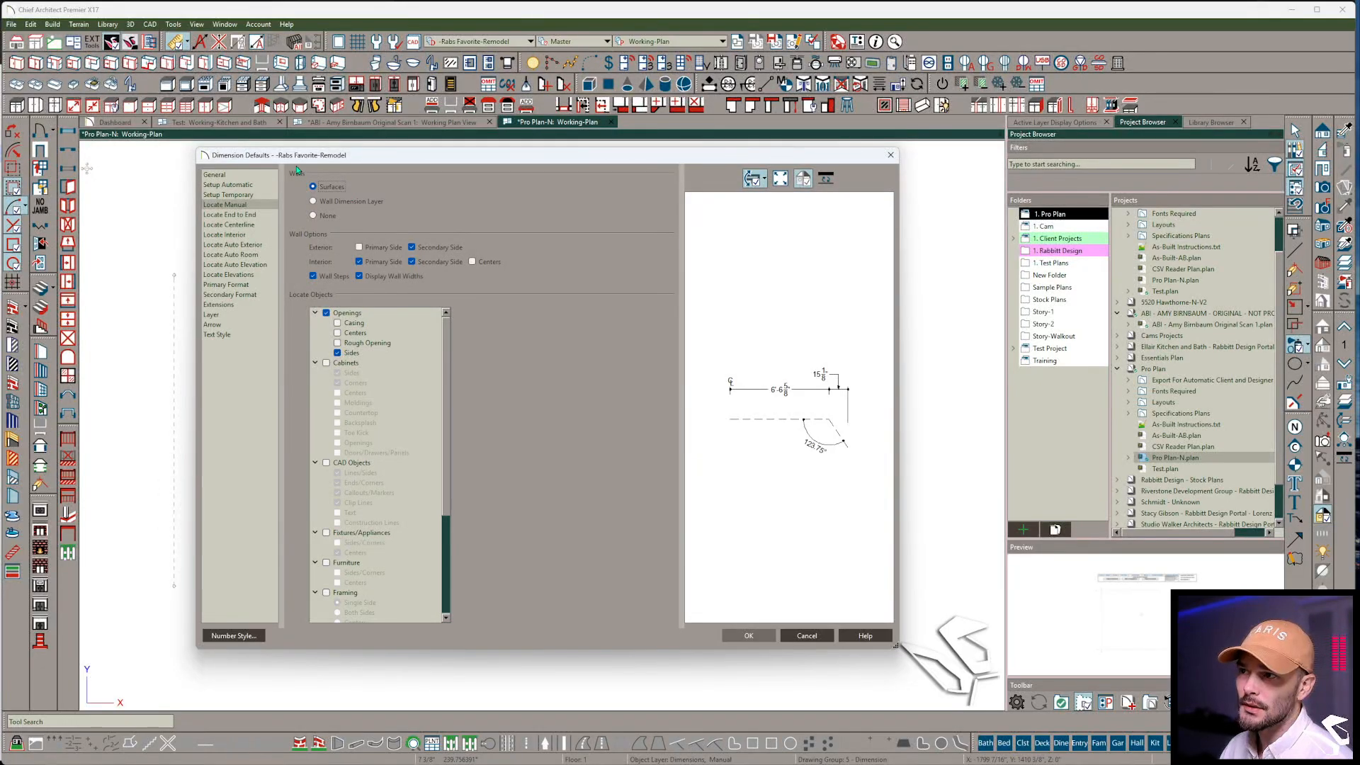
{"action": "left_click", "coordinate": [234, 185]}
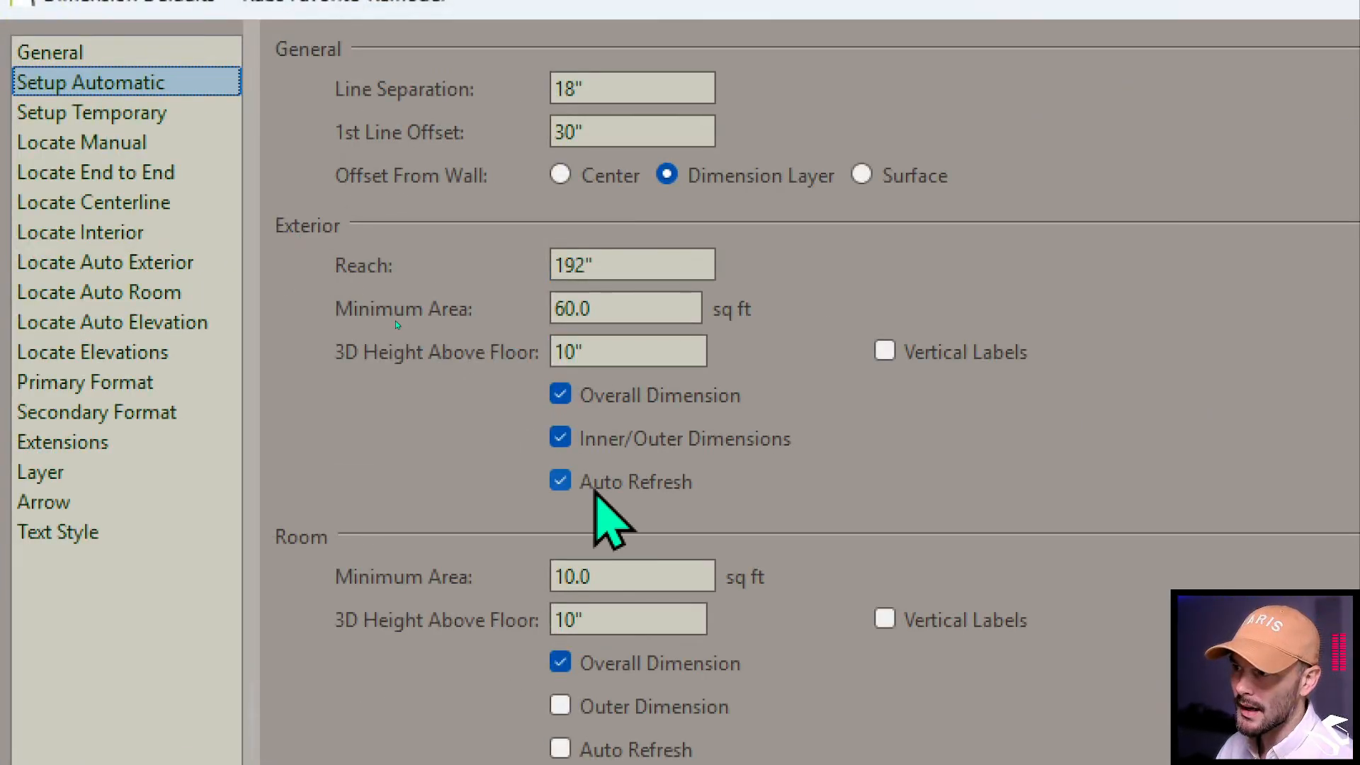
{"action": "left_click", "coordinate": [597, 491]}
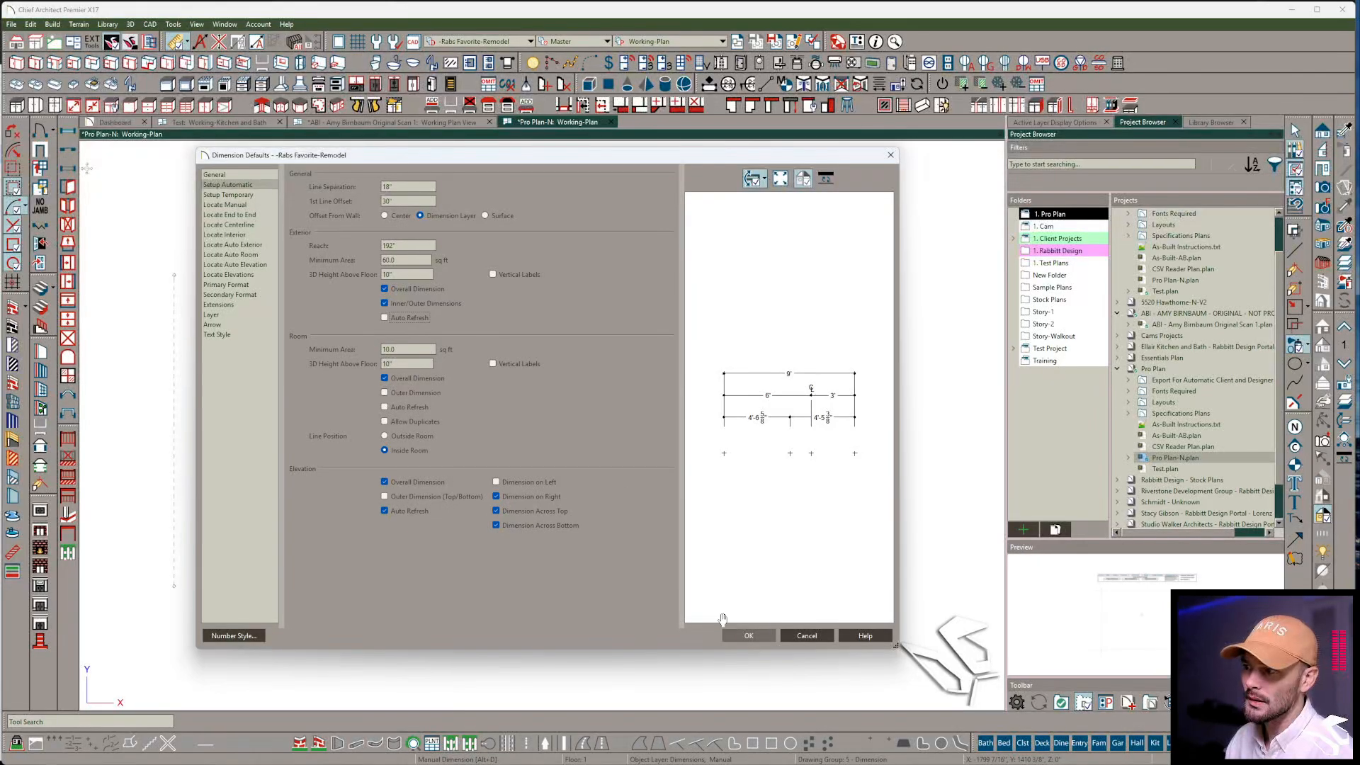
{"action": "left_click", "coordinate": [744, 634]}
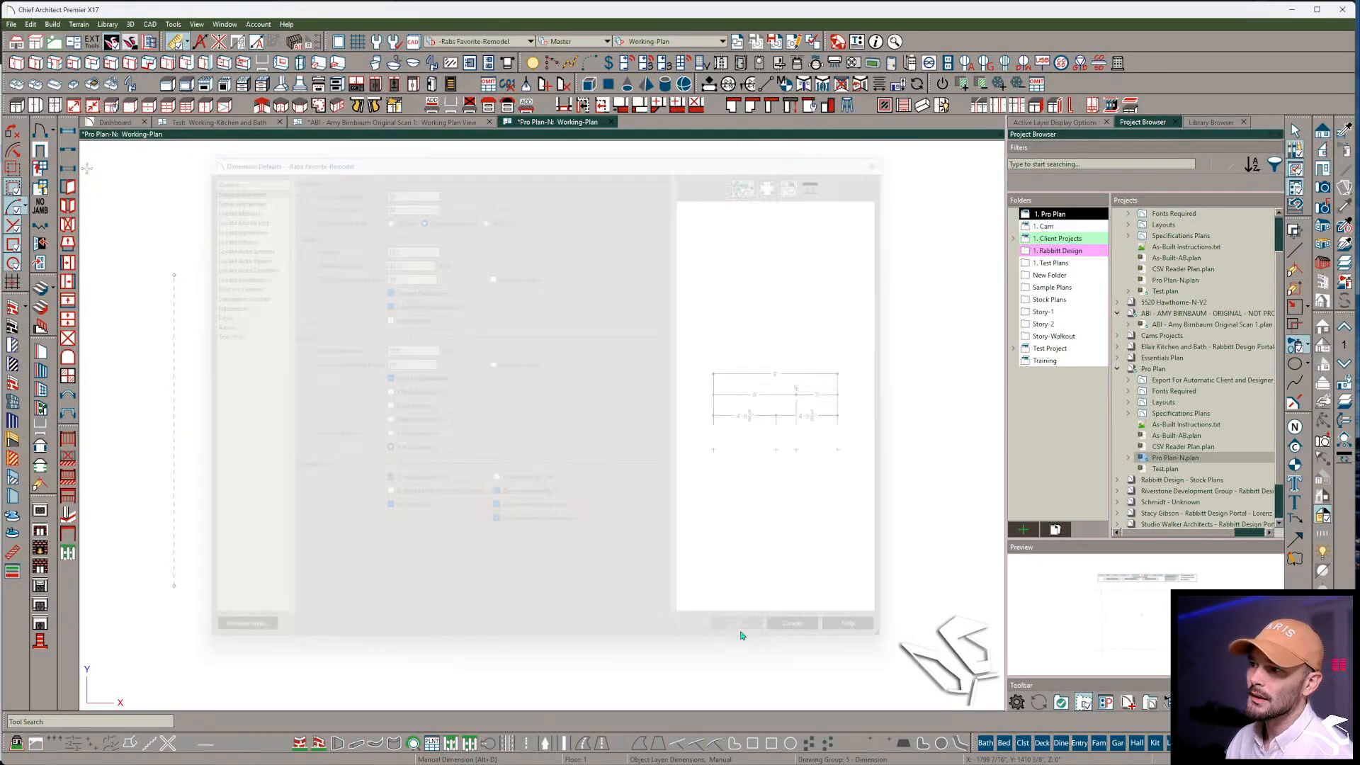
Paste the copied Canvas floor plan back into Pro Plan-N in the space between the four section cameras
{"action": "scroll", "coordinate": [572, 458], "scroll_direction": "down", "scroll_amount": 2}
{"action": "scroll", "coordinate": [572, 459], "scroll_direction": "down", "scroll_amount": 3}
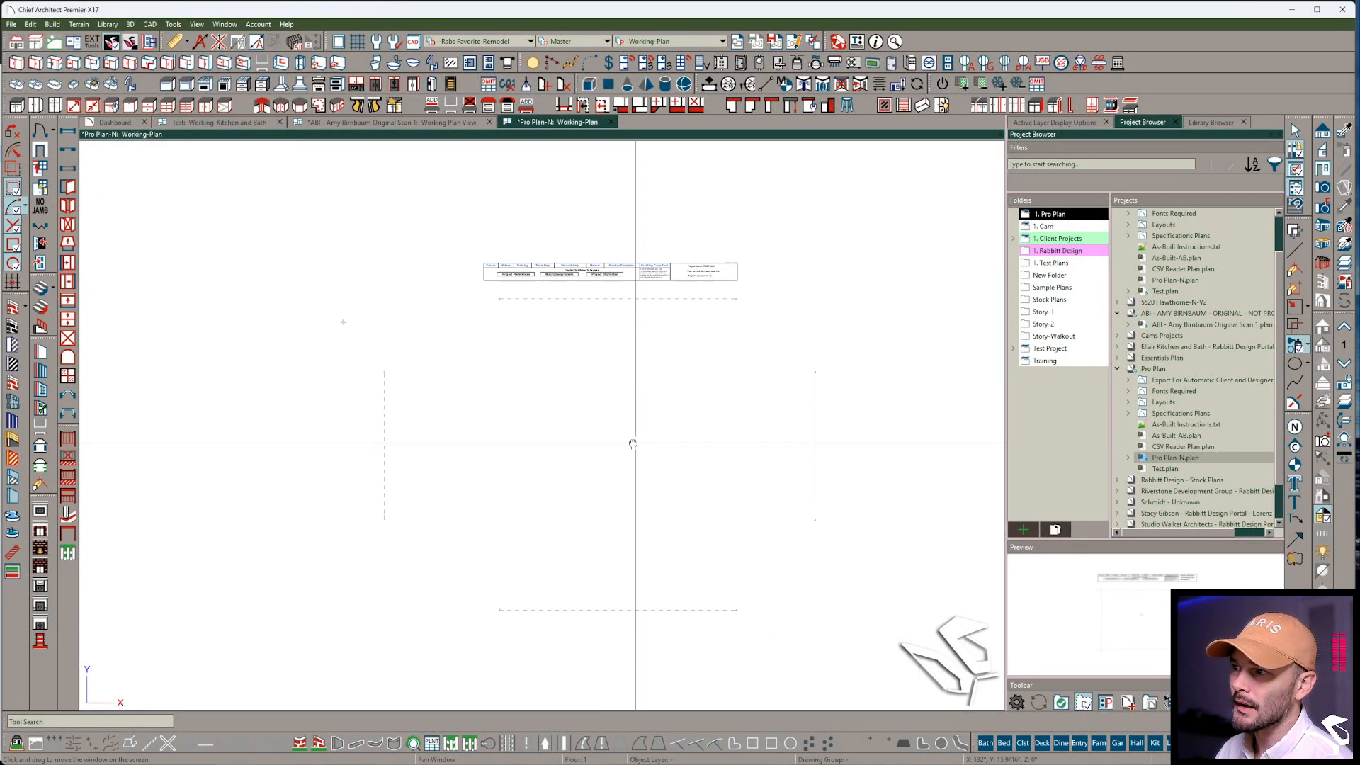
{"action": "middle_click_drag", "start_coordinate": [632, 443], "coordinate": [589, 420]}
{"action": "scroll", "coordinate": [588, 420], "scroll_direction": "up", "scroll_amount": 1}
{"action": "left_click_drag", "start_coordinate": [506, 300], "coordinate": [501, 299]}
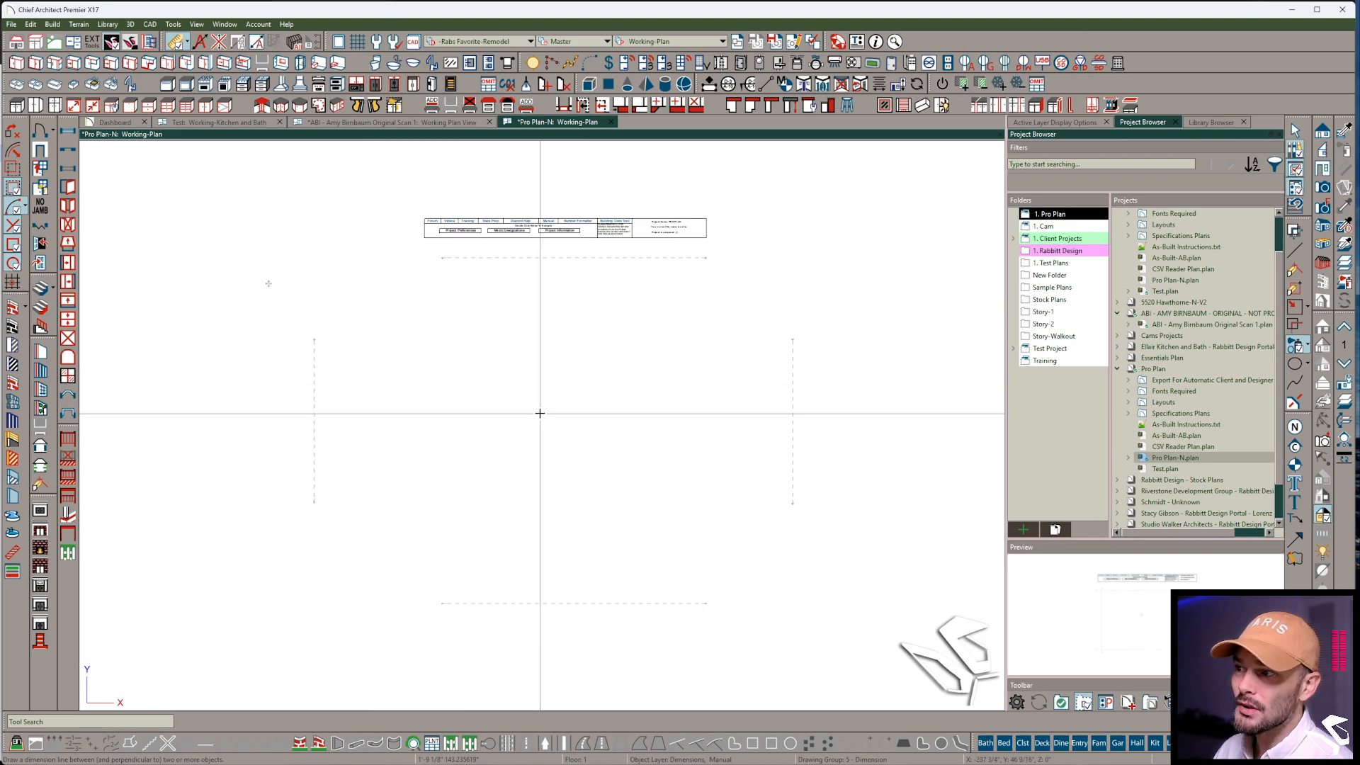
{"action": "left_click", "coordinate": [519, 406]}
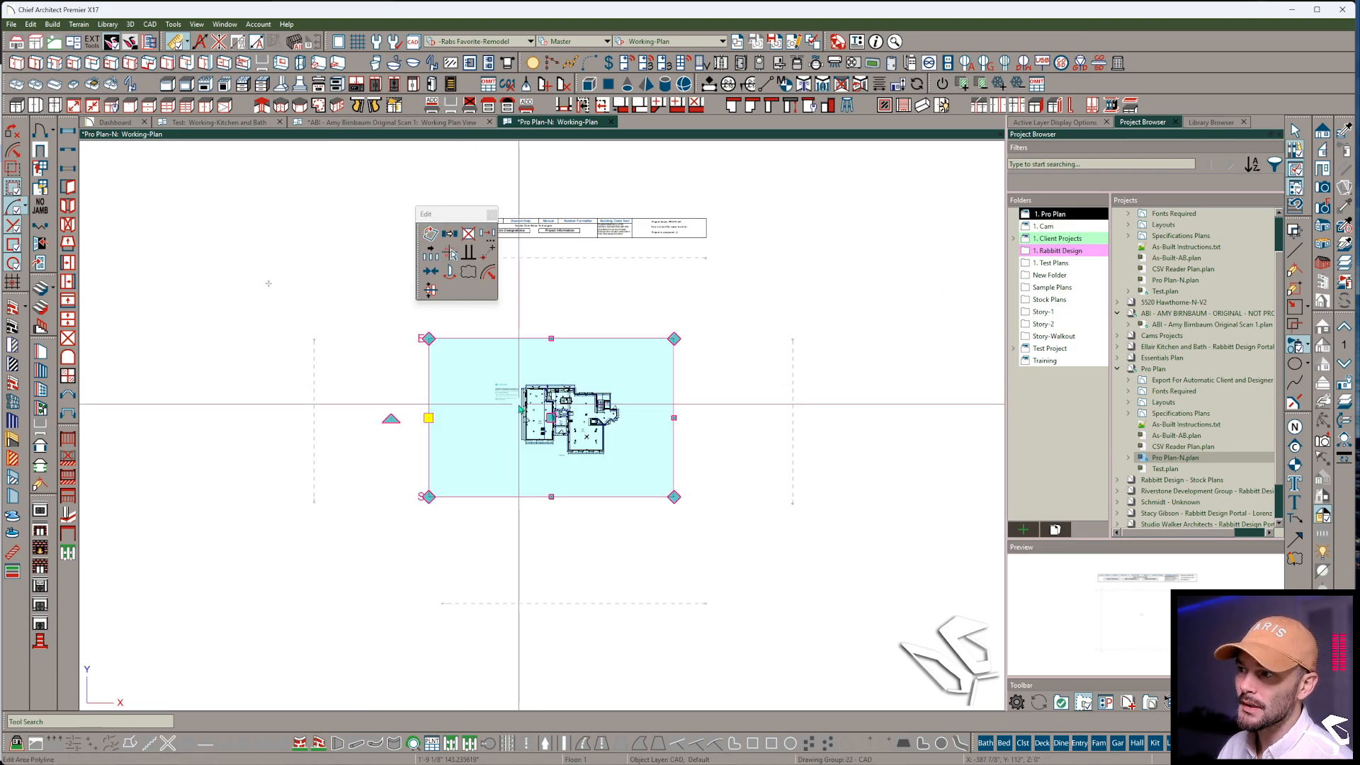
{"action": "left_click", "coordinate": [696, 405]}
Examine the exterior and interior dimensions around the kitchen, living rooms and entry of the pasted plan
{"action": "scroll", "coordinate": [627, 404], "scroll_direction": "up", "scroll_amount": 6}
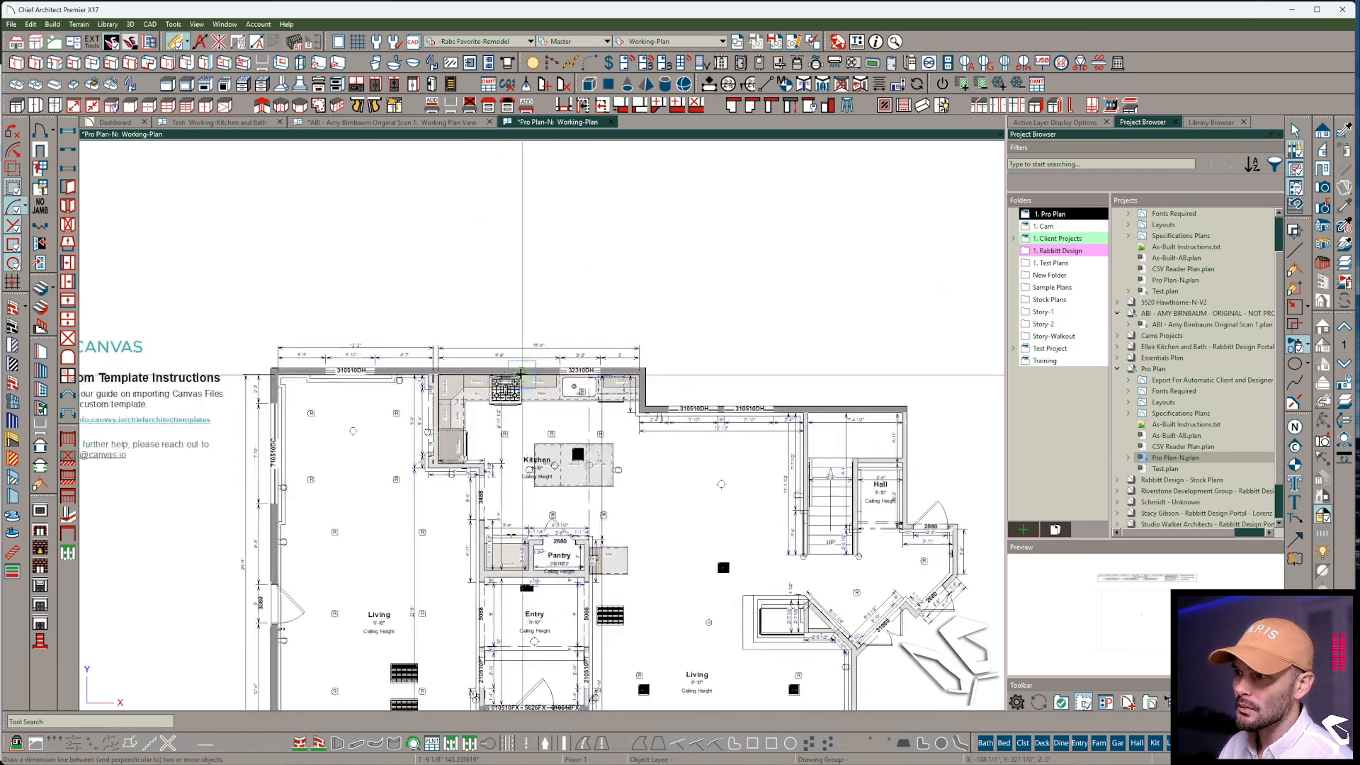
{"action": "scroll", "coordinate": [293, 336], "scroll_direction": "up", "scroll_amount": 2}
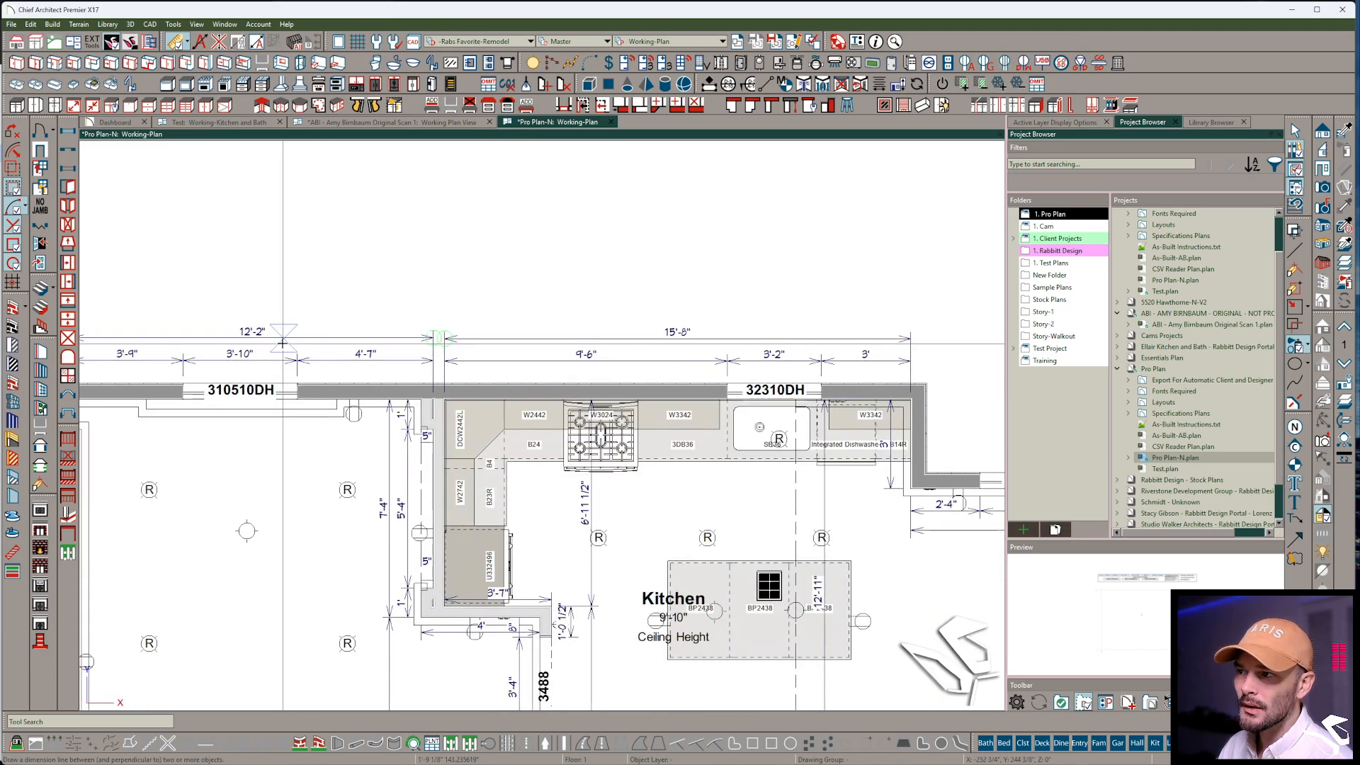
{"action": "middle_click_drag", "start_coordinate": [641, 491], "coordinate": [377, 315]}
{"action": "scroll", "coordinate": [600, 417], "scroll_direction": "down", "scroll_amount": 3}
{"action": "middle_click_drag", "start_coordinate": [660, 629], "coordinate": [680, 405]}
{"action": "scroll", "coordinate": [680, 405], "scroll_direction": "down", "scroll_amount": 2}
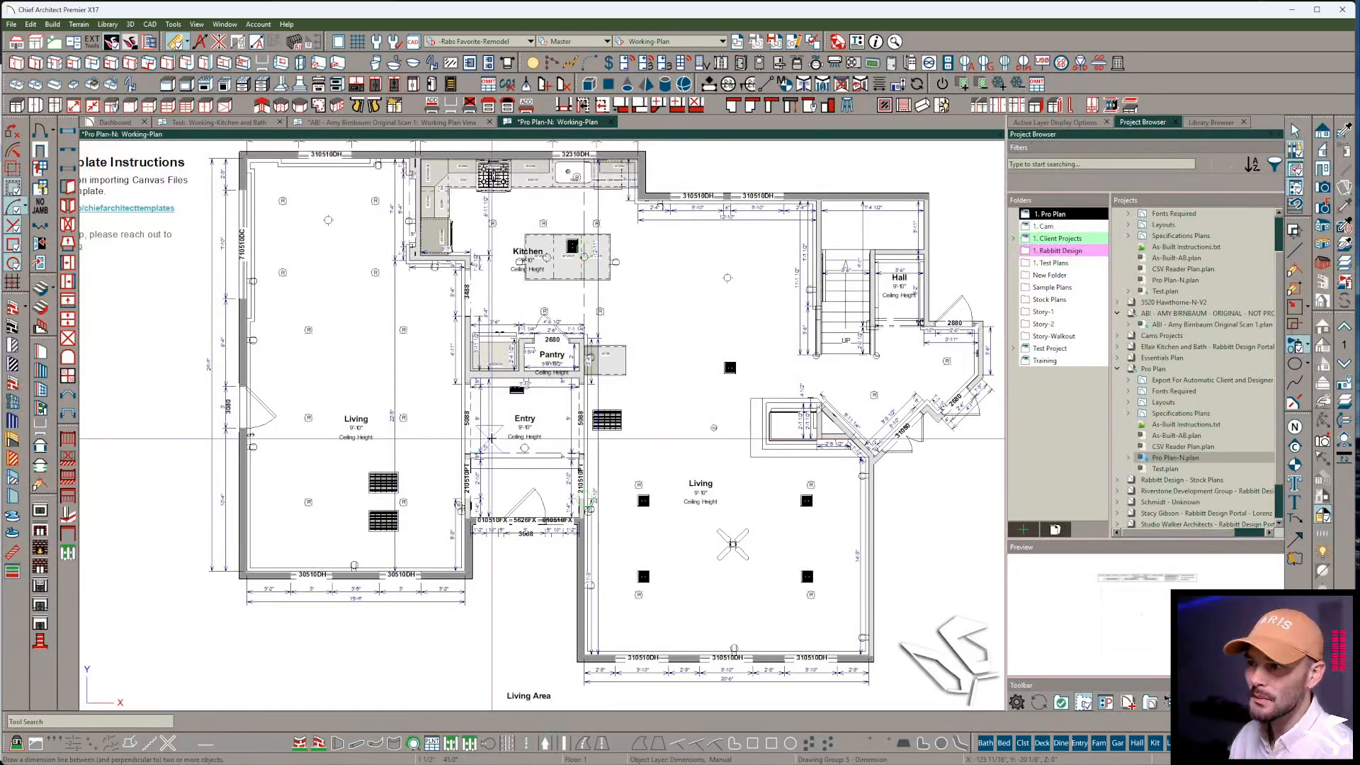
{"action": "scroll", "coordinate": [491, 438], "scroll_direction": "down", "scroll_amount": 2}
{"action": "scroll", "coordinate": [404, 563], "scroll_direction": "up", "scroll_amount": 7}
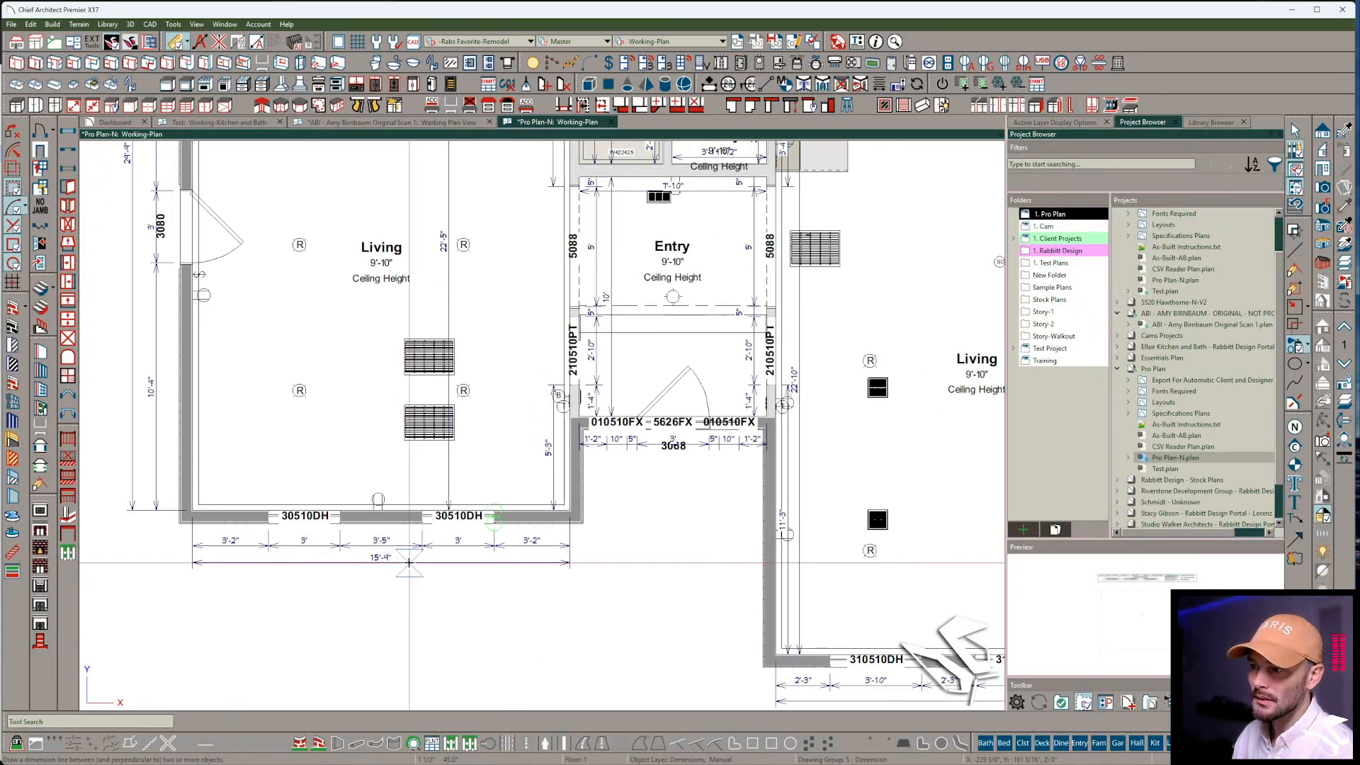
{"action": "scroll", "coordinate": [409, 562], "scroll_direction": "down", "scroll_amount": 3}
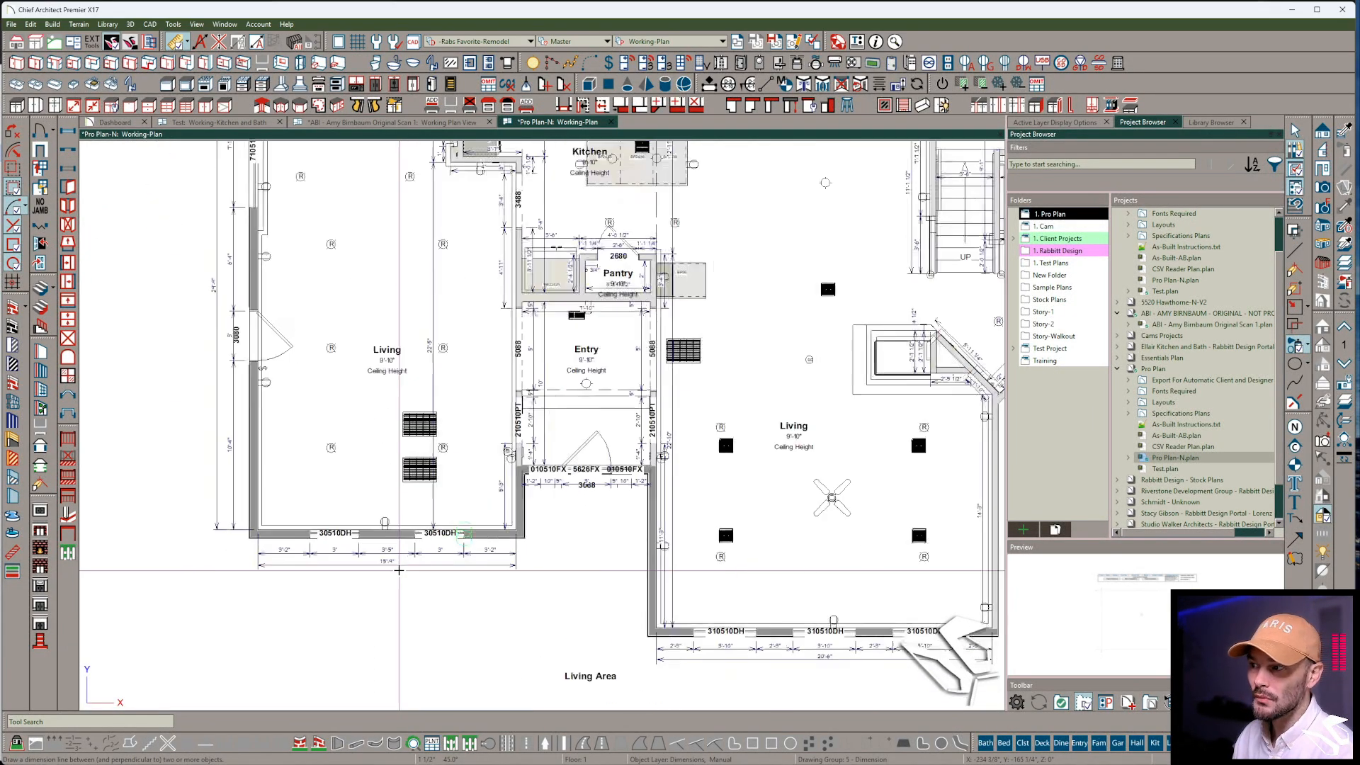
Display the drawing sheet and move the right section camera point to point onto the sheet's right edge
{"action": "scroll", "coordinate": [442, 402], "scroll_direction": "down", "scroll_amount": 6}
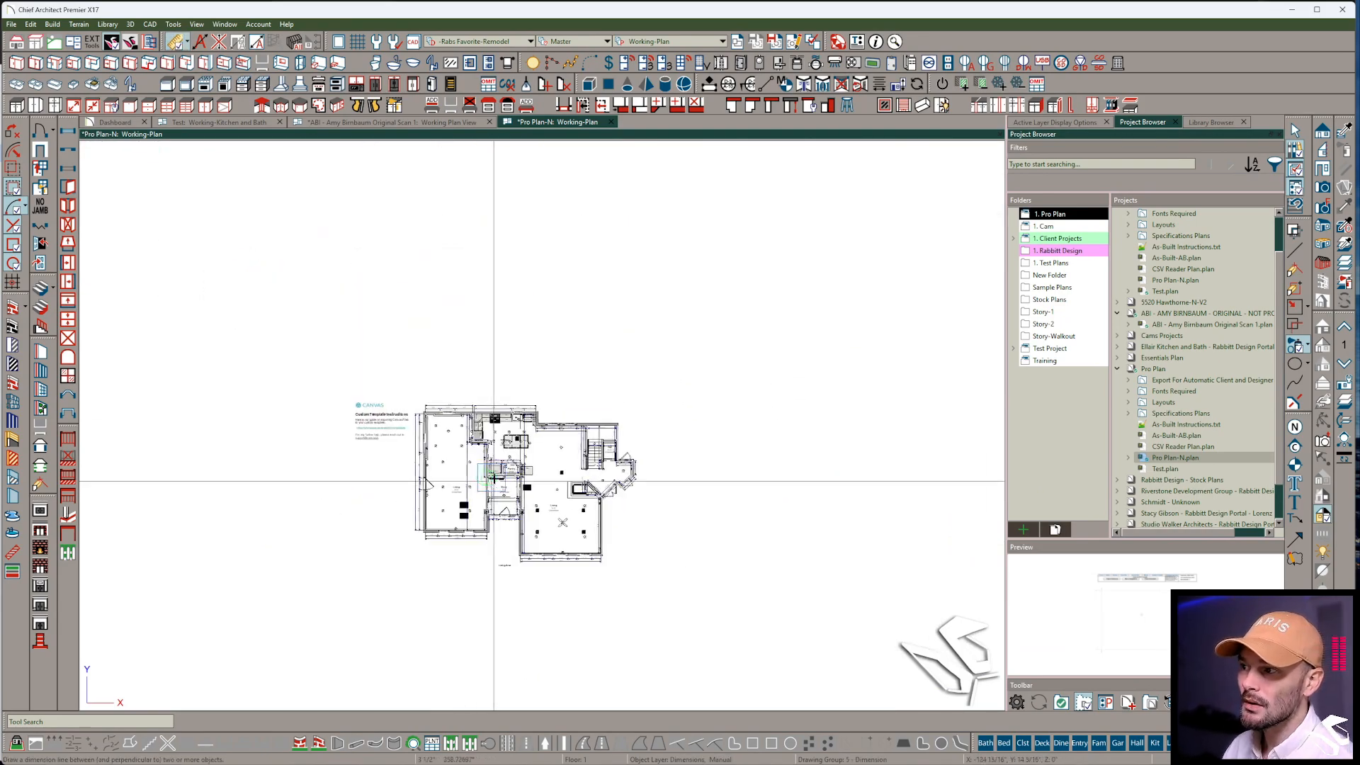
{"action": "left_click", "coordinate": [339, 42]}
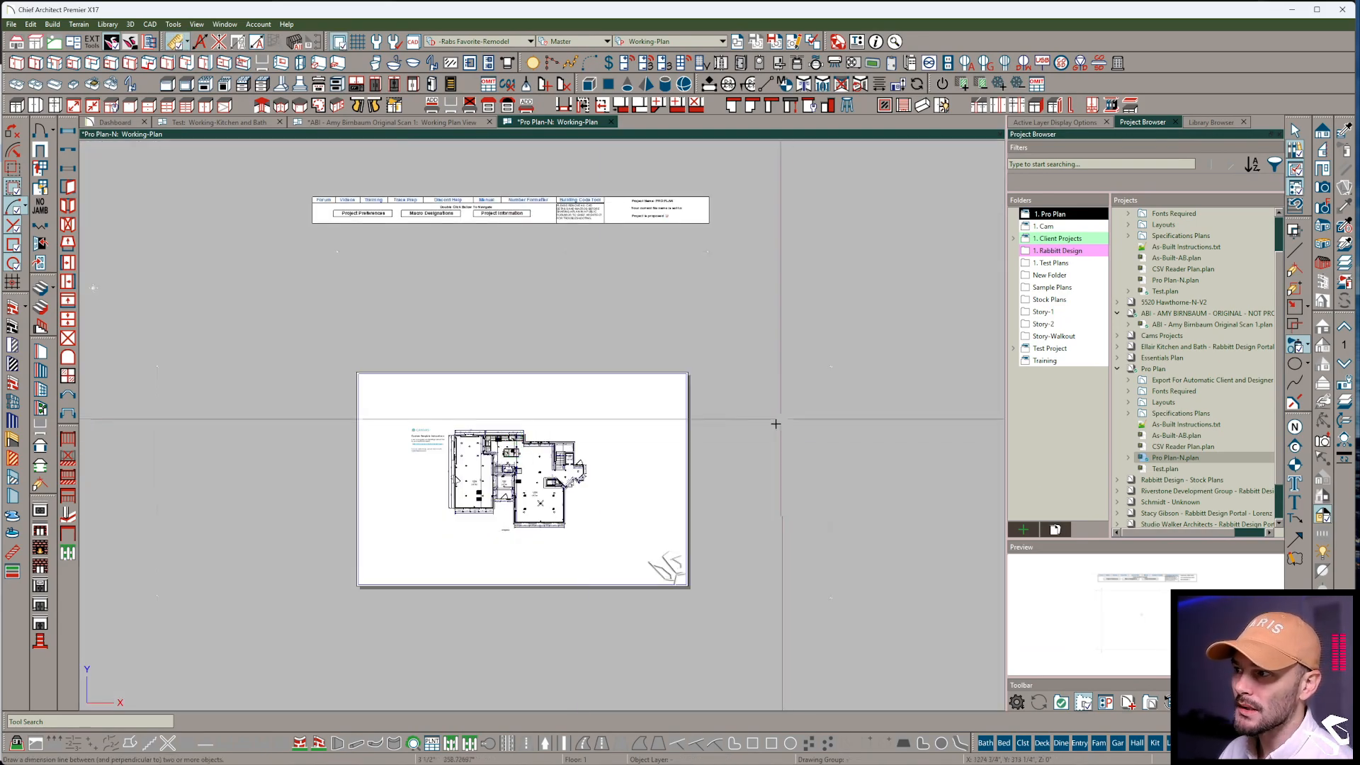
{"action": "right_click", "coordinate": [796, 445]}
{"action": "left_click", "coordinate": [832, 398]}
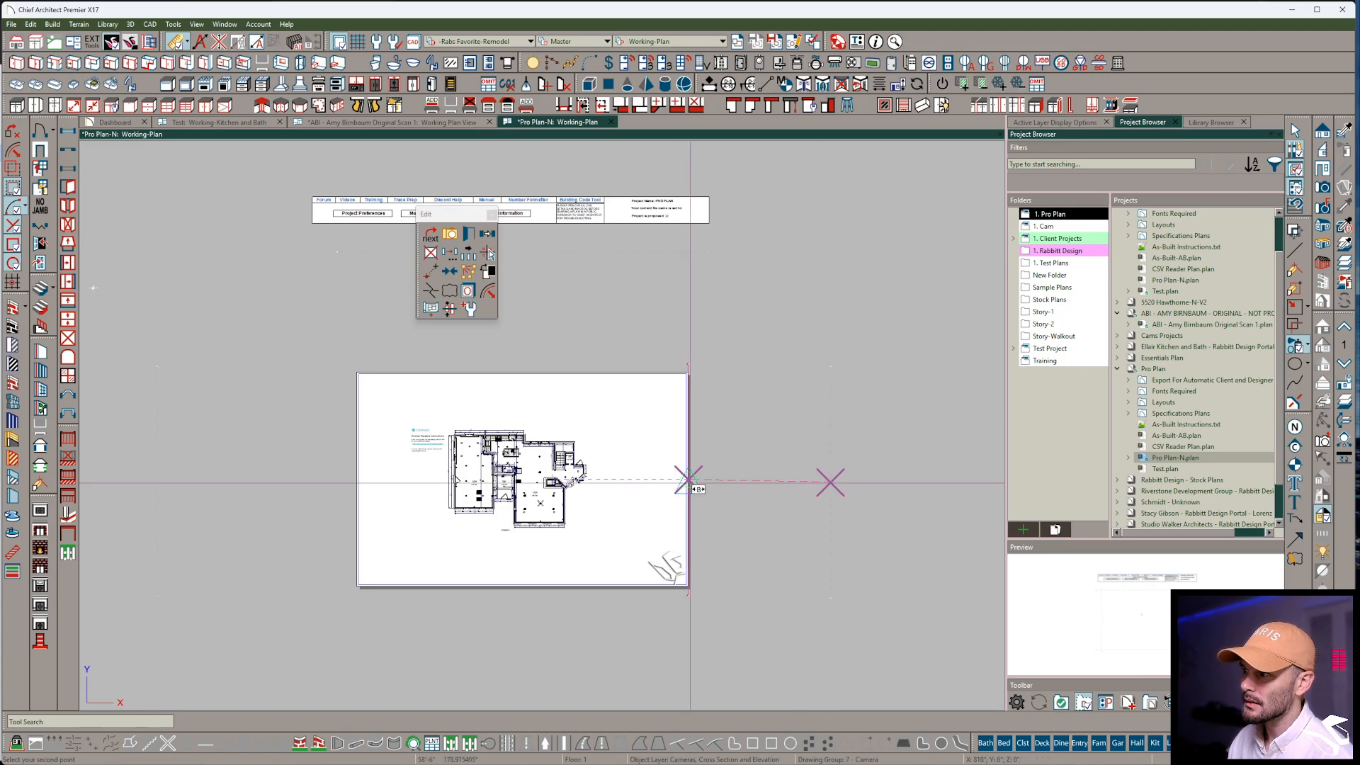
{"action": "left_click", "coordinate": [690, 450]}
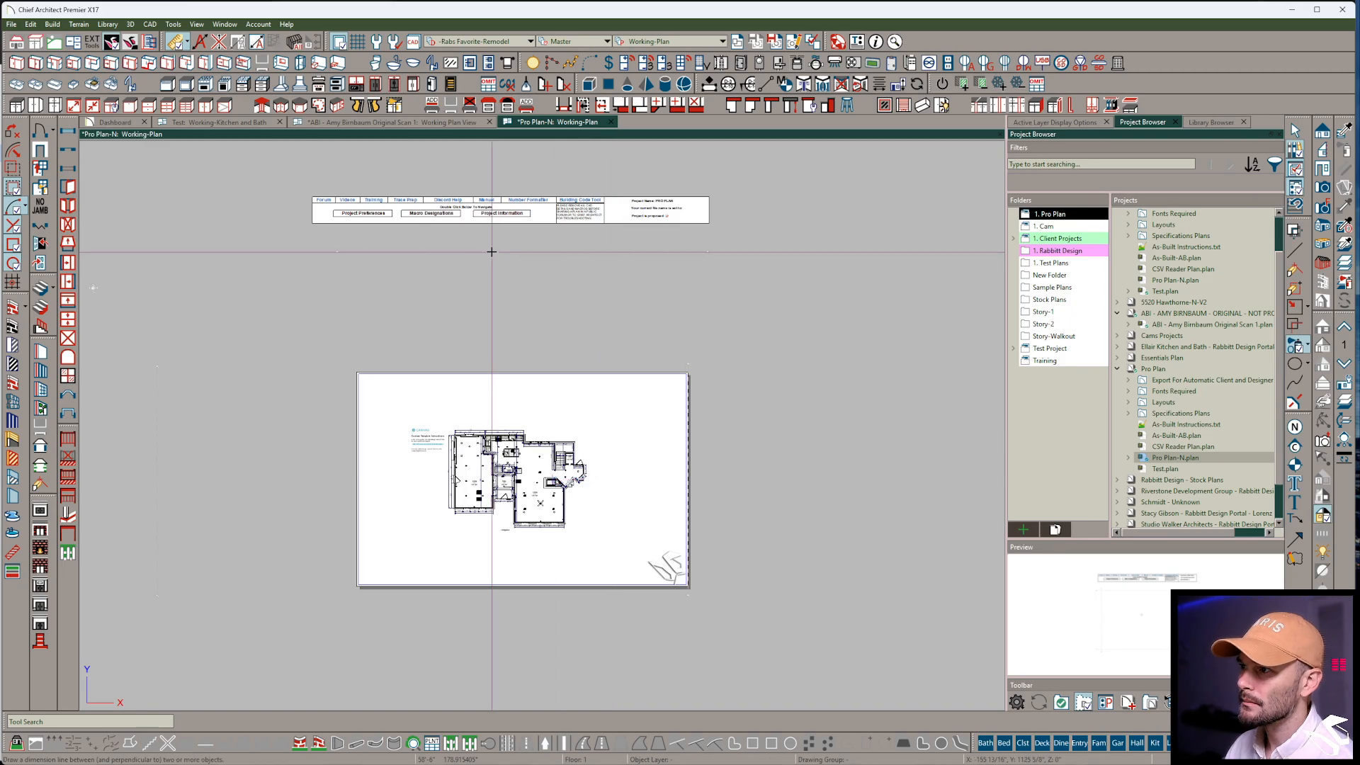
Move the upper section camera onto the sheet's top edge and the left section camera onto its left edge
{"action": "left_click", "coordinate": [516, 262]}
{"action": "left_click_drag", "start_coordinate": [524, 251], "coordinate": [522, 372]}
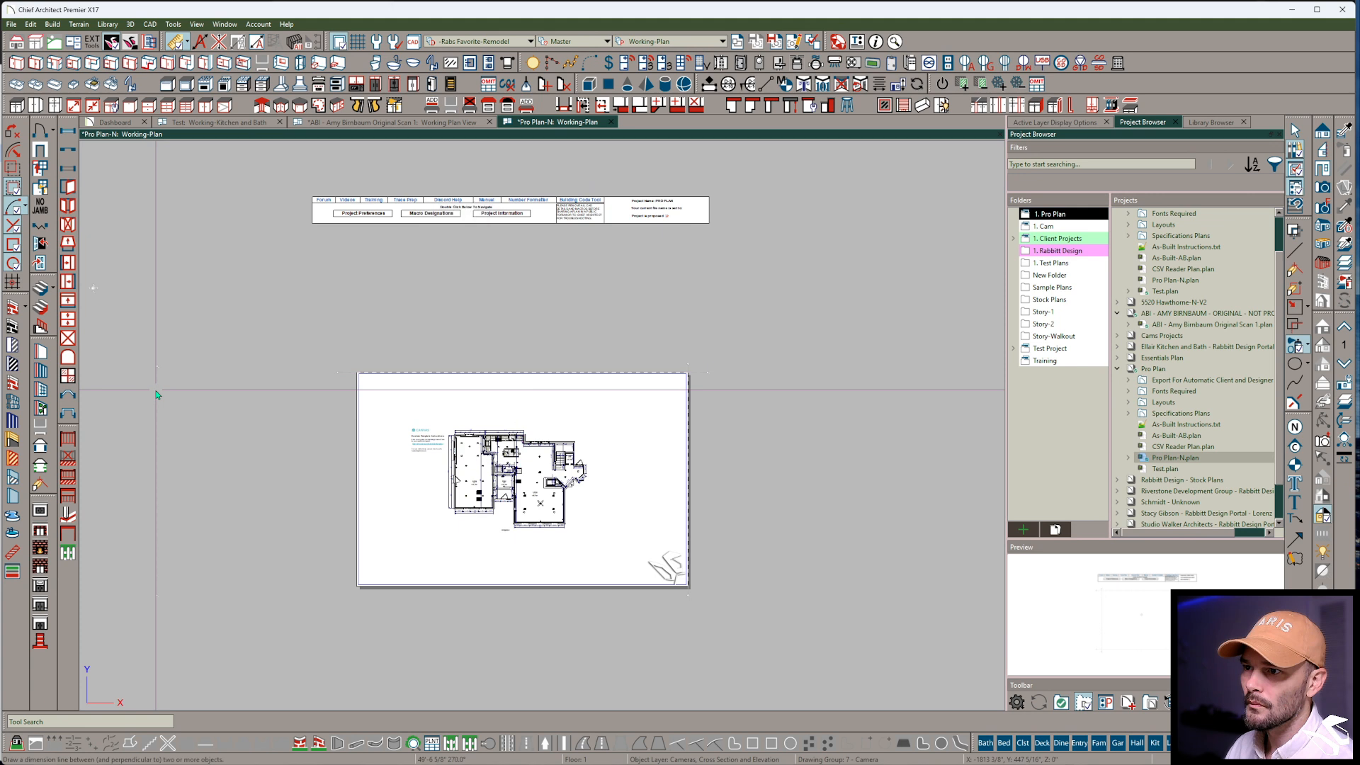
{"action": "left_click", "coordinate": [157, 482]}
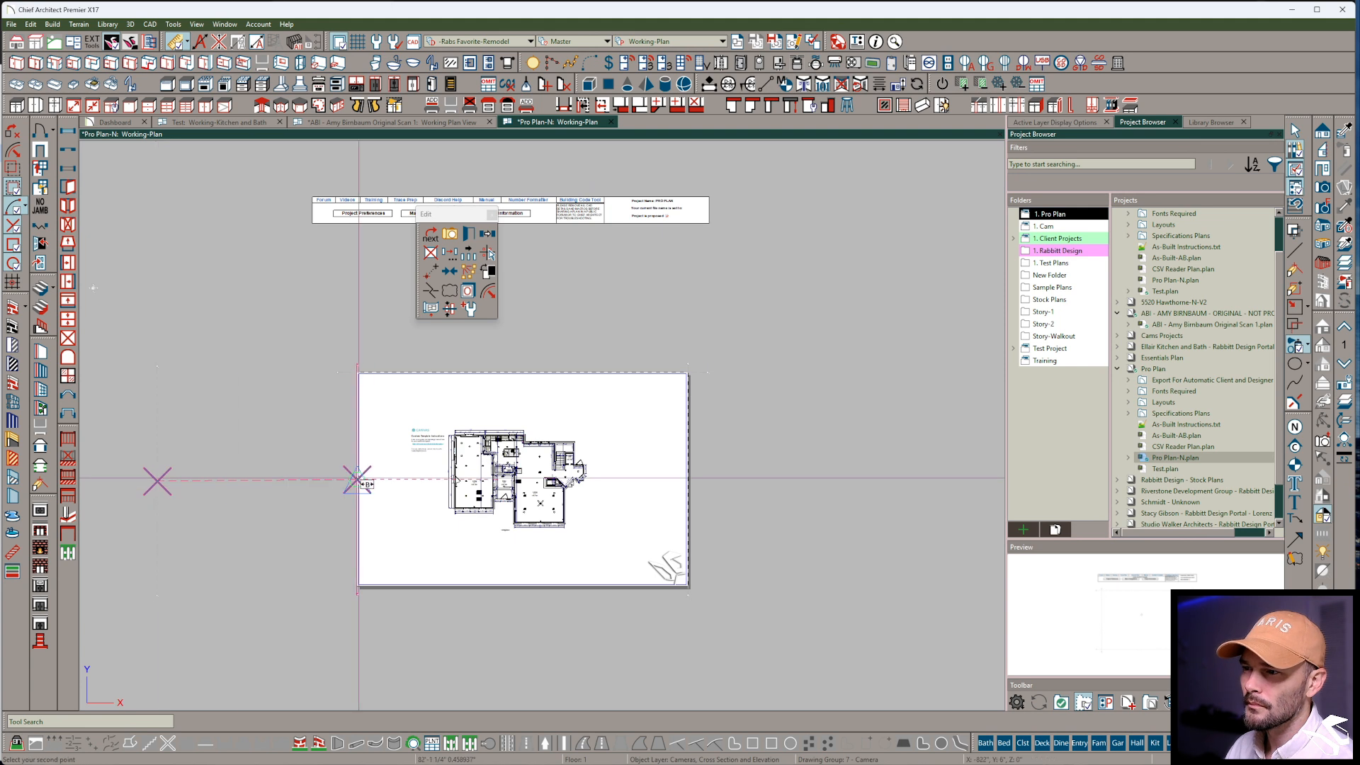
{"action": "left_click", "coordinate": [357, 479]}
Move the lower section camera point to point up to the sheet's bottom edge
{"action": "middle_click_drag", "start_coordinate": [637, 649], "coordinate": [671, 506]}
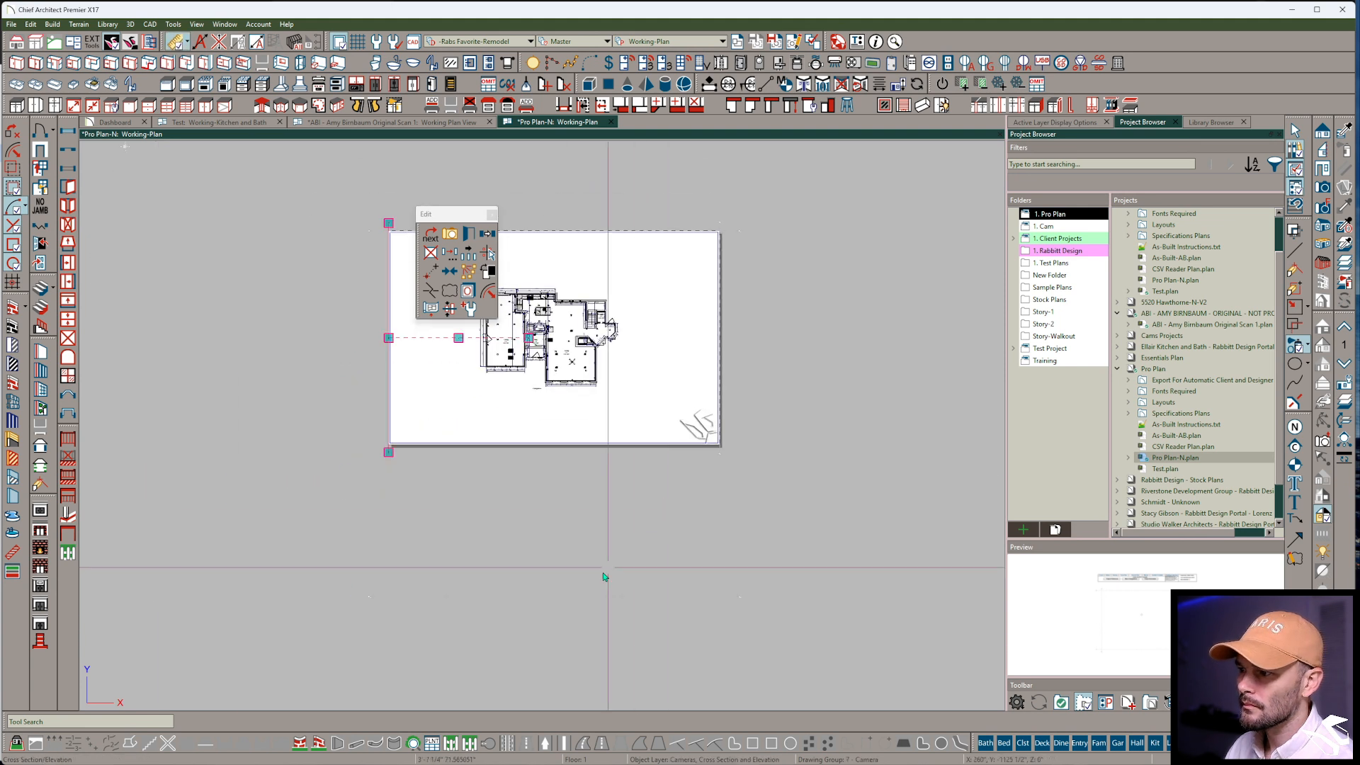
{"action": "scroll", "coordinate": [577, 623], "scroll_direction": "up", "scroll_amount": 1}
{"action": "middle_click_drag", "start_coordinate": [577, 623], "coordinate": [572, 573]}
{"action": "scroll", "coordinate": [572, 573], "scroll_direction": "down", "scroll_amount": 1}
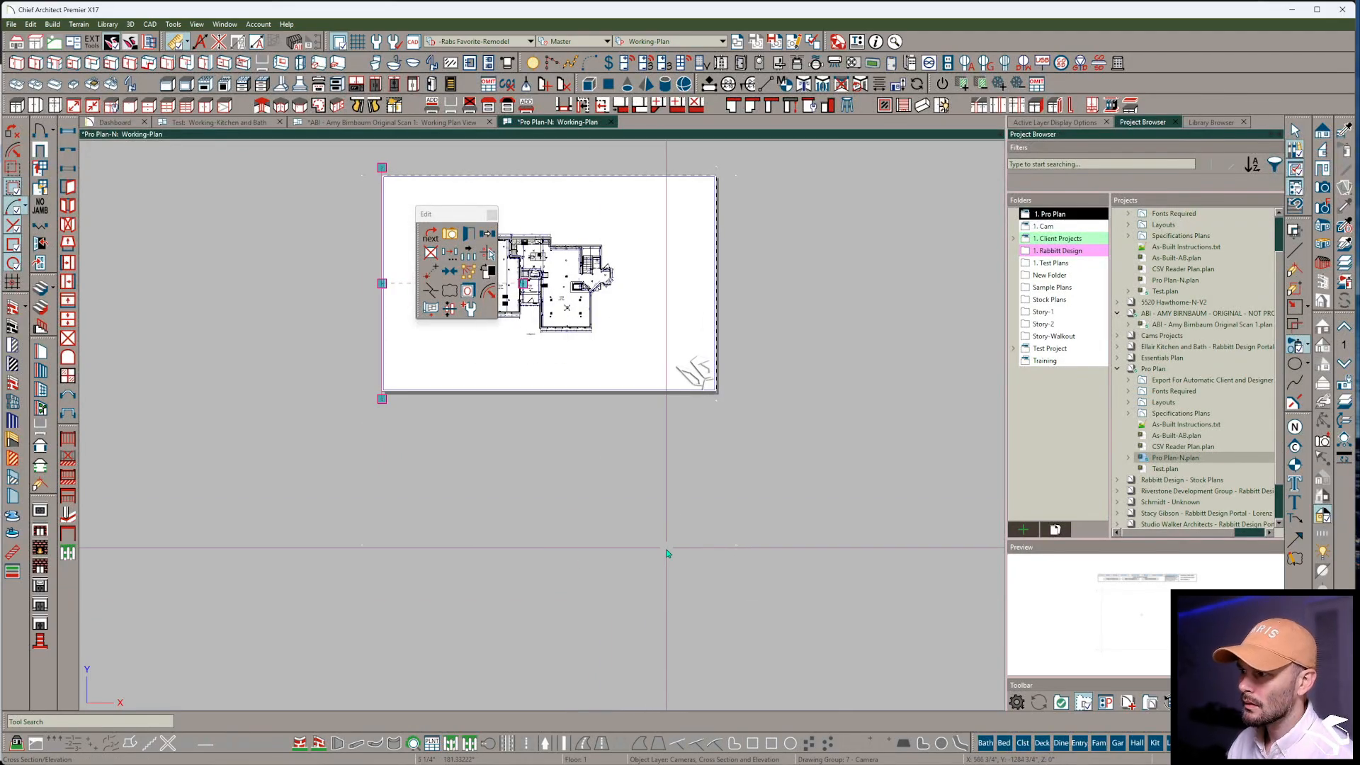
{"action": "key", "text": "d"}
{"action": "left_click", "coordinate": [623, 547]}
{"action": "key", "text": "m"}
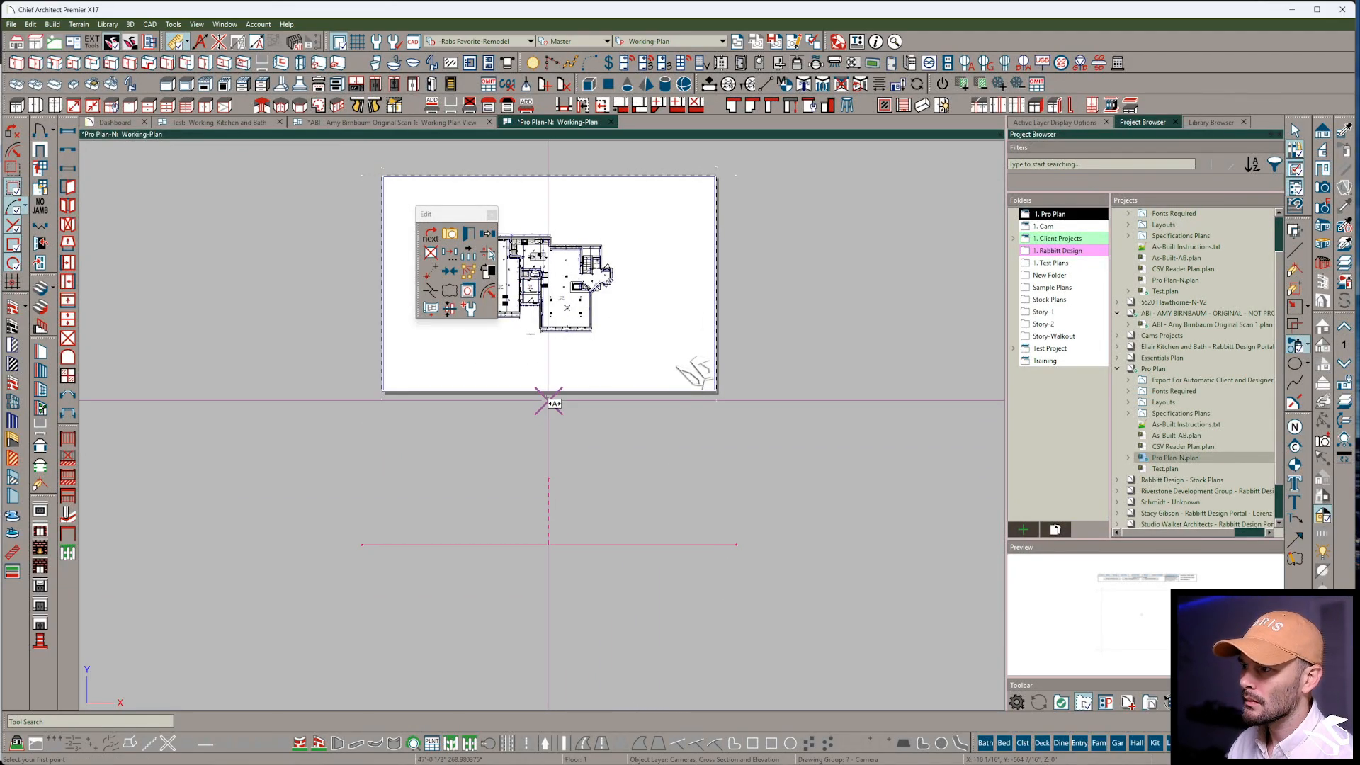
{"action": "left_click", "coordinate": [549, 536]}
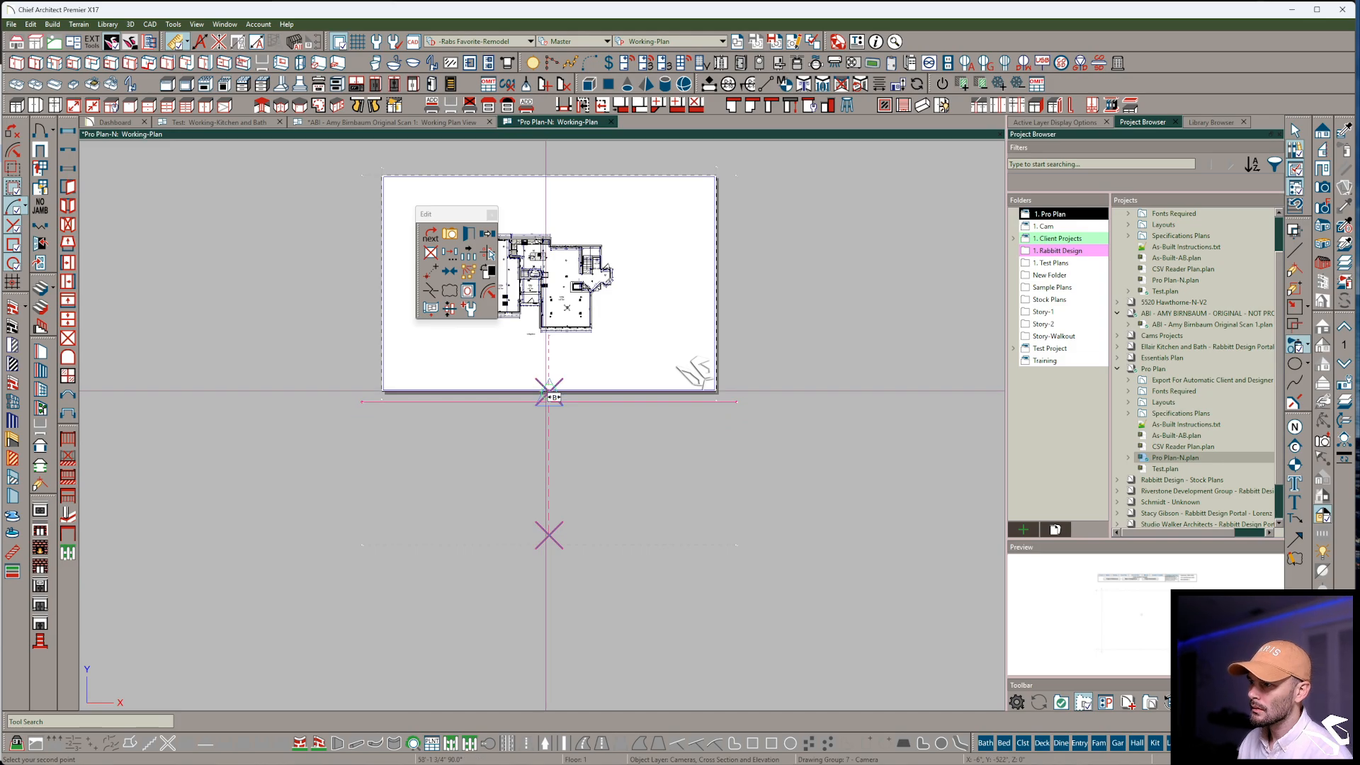
{"action": "left_click", "coordinate": [545, 391]}
Select the KE wall elevation camera group parked outside the sheet and move it into the kitchen beside the island
{"action": "middle_click_drag", "start_coordinate": [293, 266], "coordinate": [296, 433]}
{"action": "left_click", "coordinate": [119, 257]}
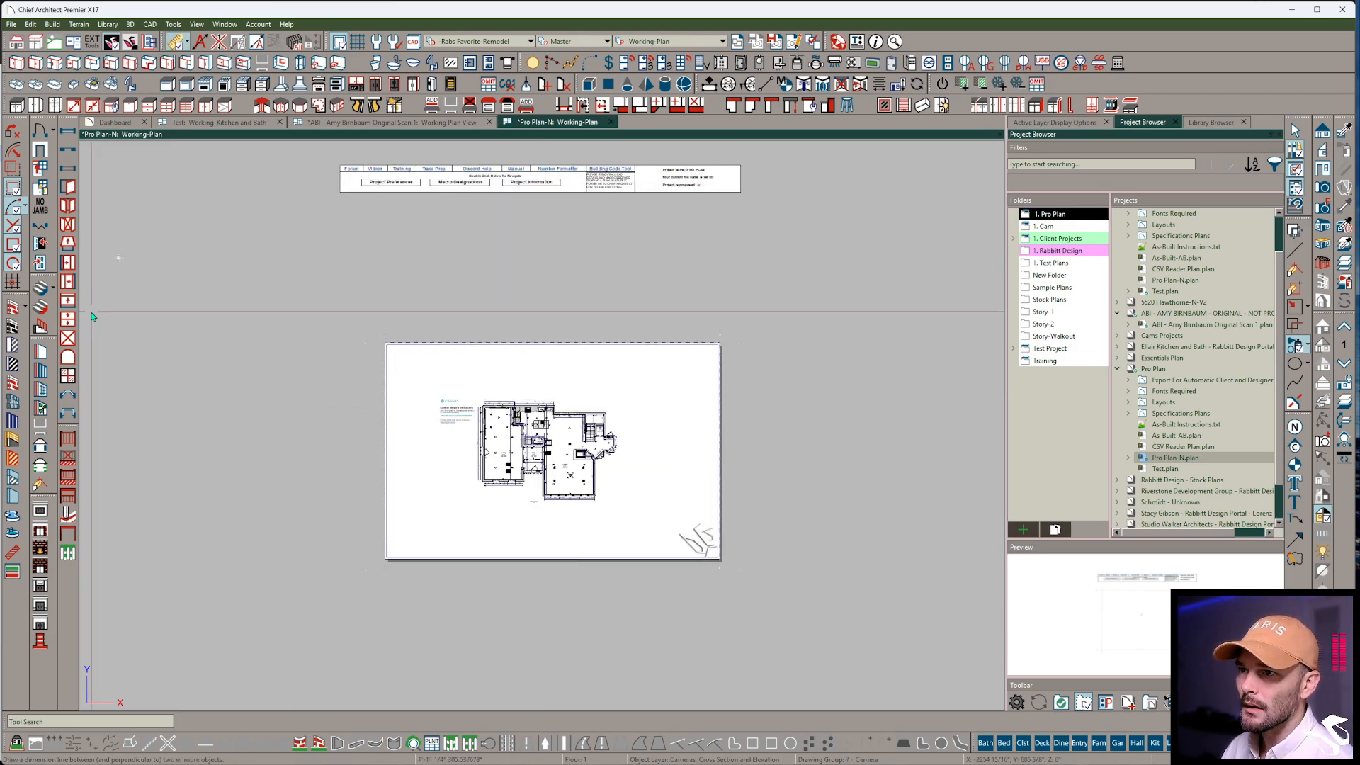
{"action": "left_click_drag", "start_coordinate": [93, 280], "coordinate": [170, 228]}
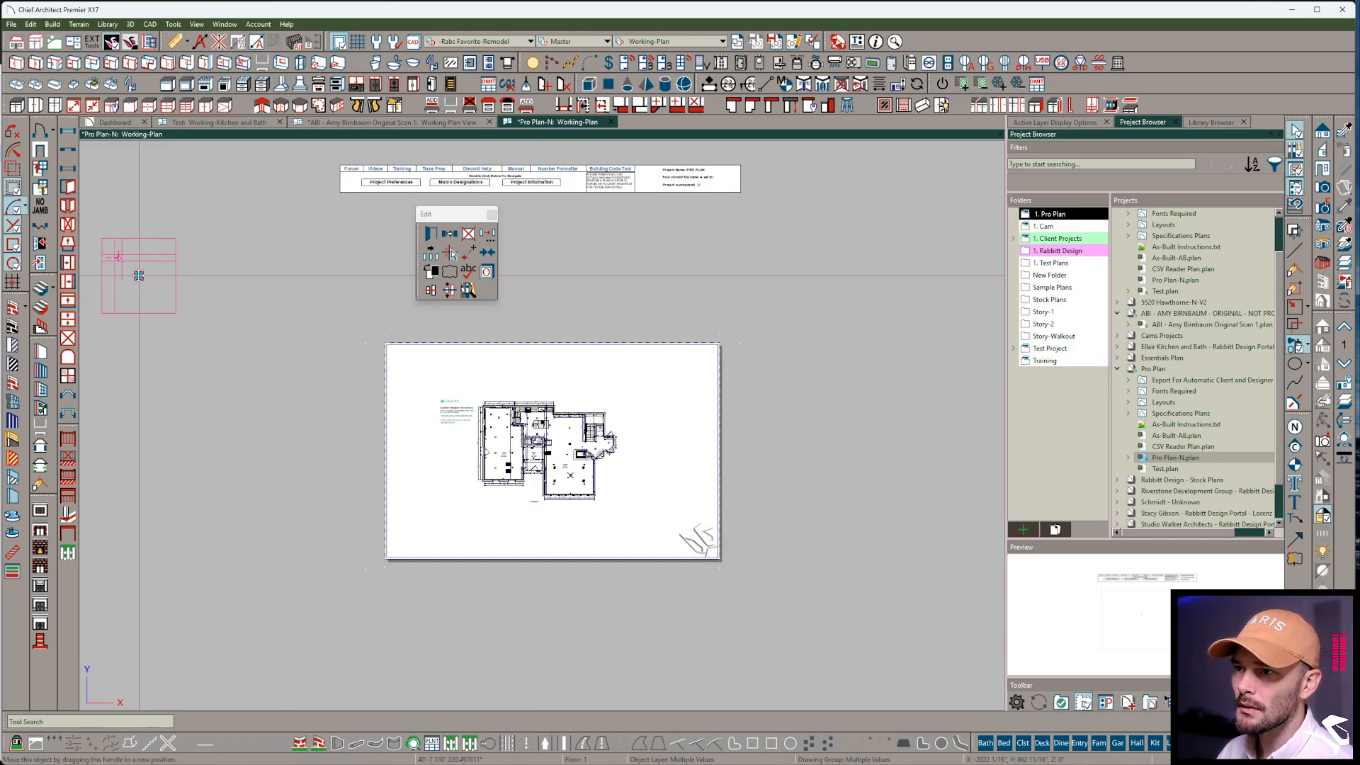
{"action": "left_click_drag", "start_coordinate": [139, 275], "coordinate": [480, 476]}
{"action": "scroll", "coordinate": [493, 486], "scroll_direction": "up", "scroll_amount": 3}
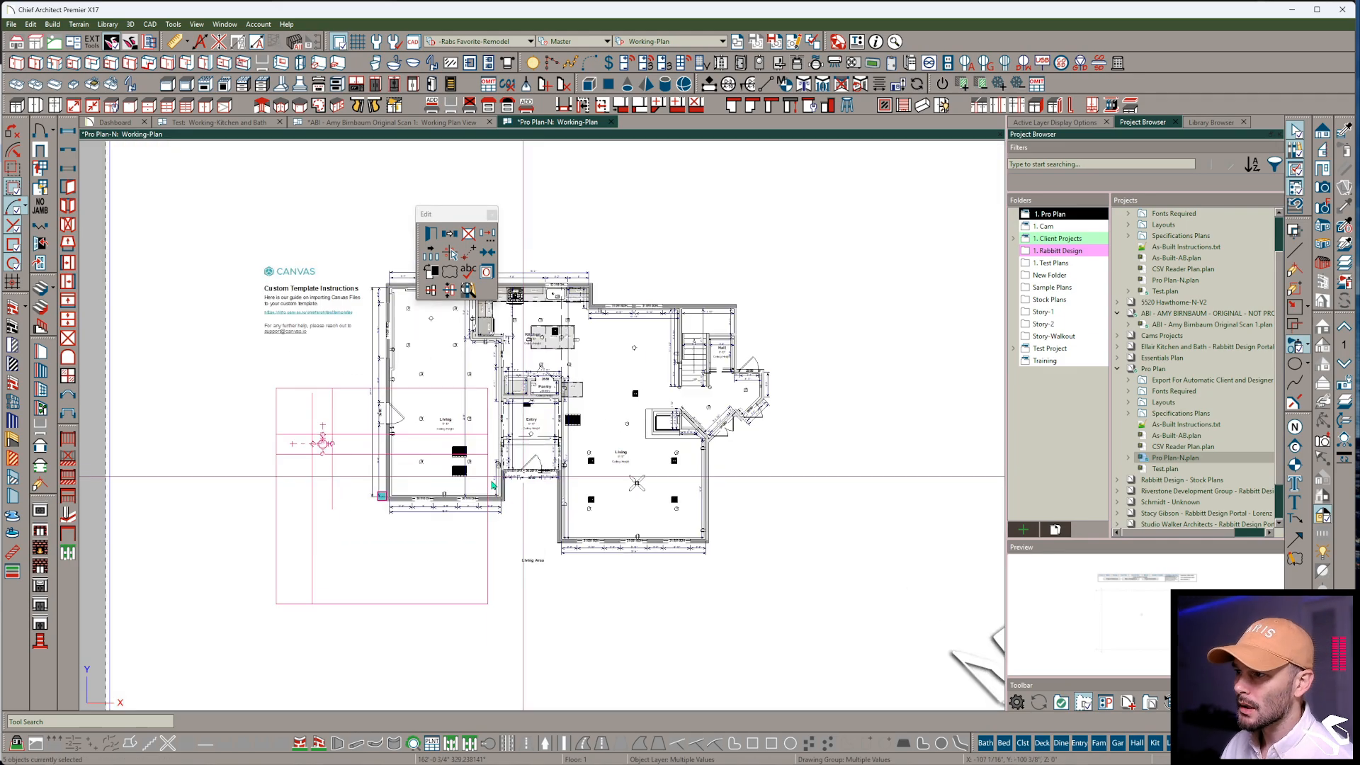
{"action": "scroll", "coordinate": [496, 485], "scroll_direction": "up", "scroll_amount": 2}
{"action": "left_click_drag", "start_coordinate": [320, 504], "coordinate": [626, 322]}
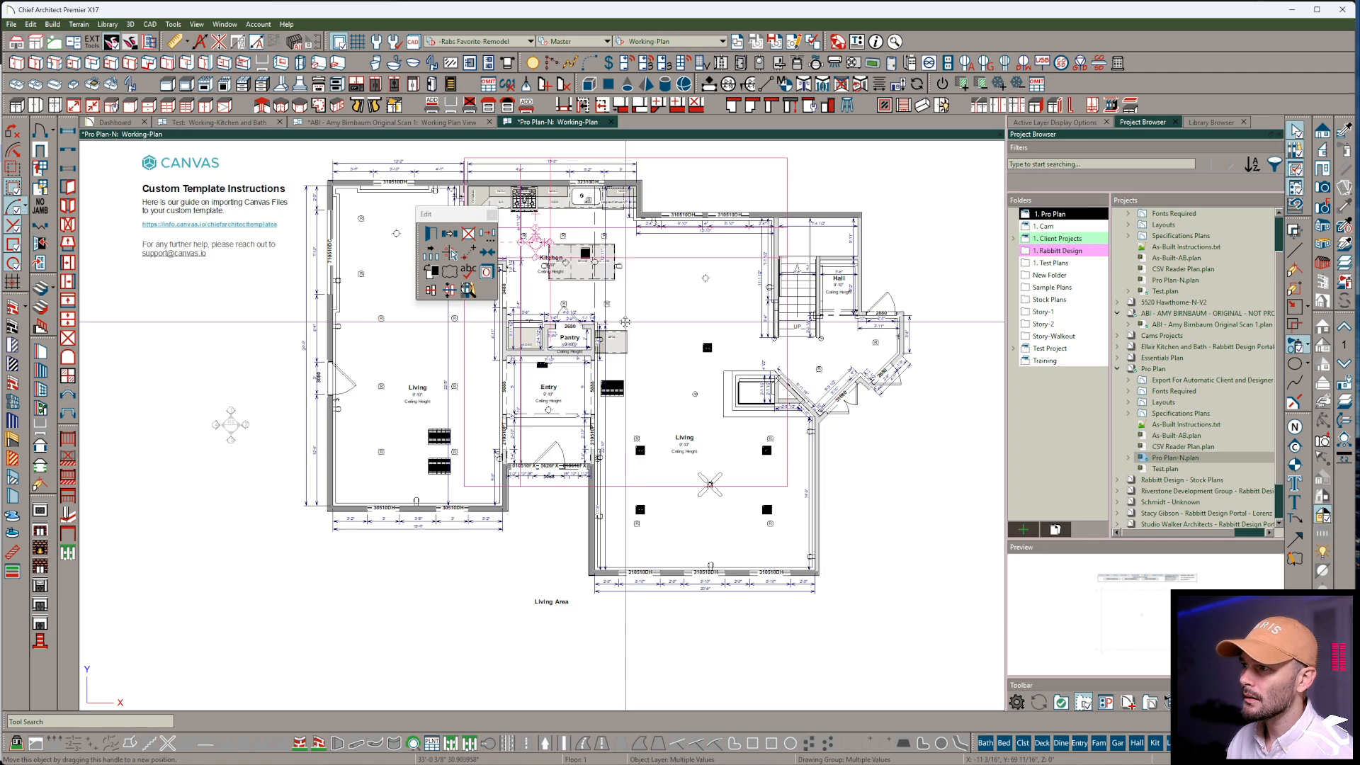
{"action": "scroll", "coordinate": [592, 387], "scroll_direction": "up", "scroll_amount": 5}
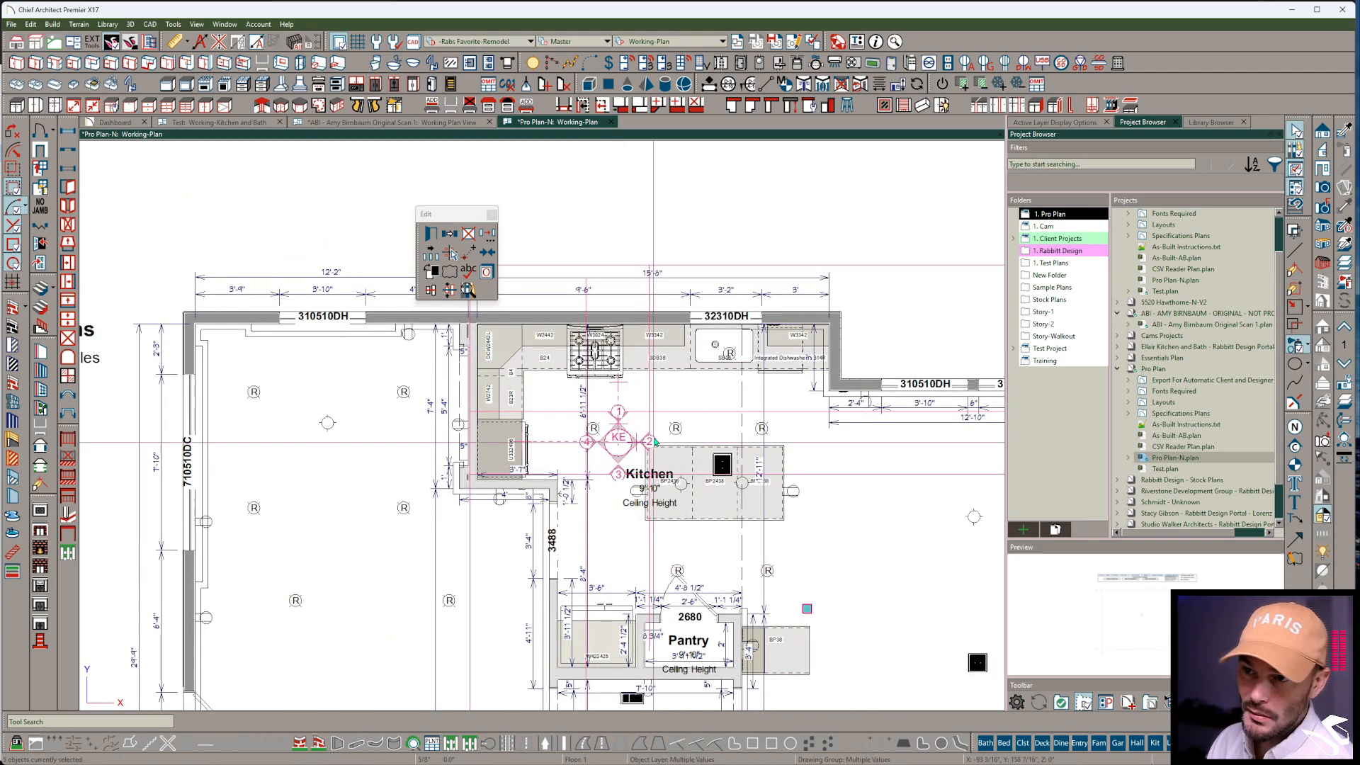
{"action": "middle_click_drag", "start_coordinate": [686, 351], "coordinate": [733, 408]}
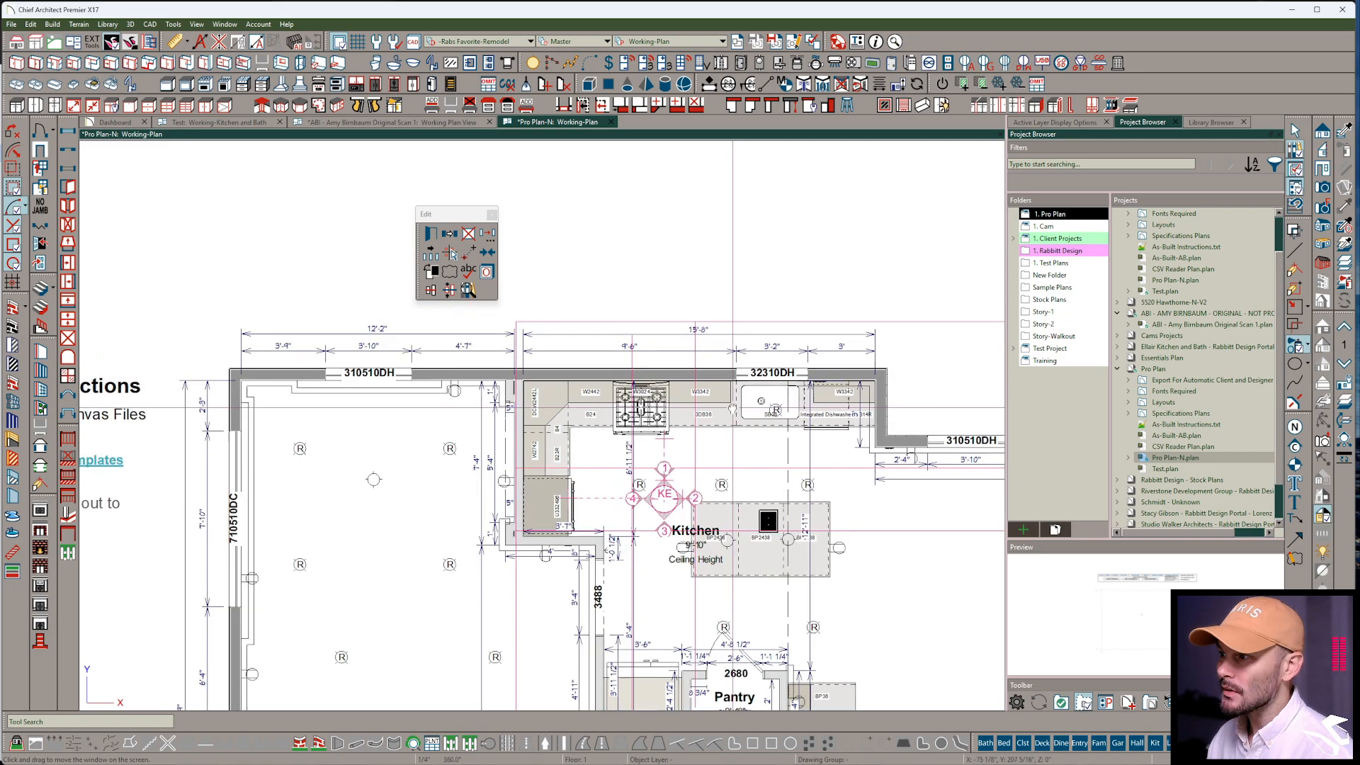
Move wall elevation camera 3 from the kitchen camera group up to the range and check its elevation view
{"action": "left_click", "coordinate": [664, 530]}
{"action": "left_click_drag", "start_coordinate": [663, 485], "coordinate": [663, 349]}
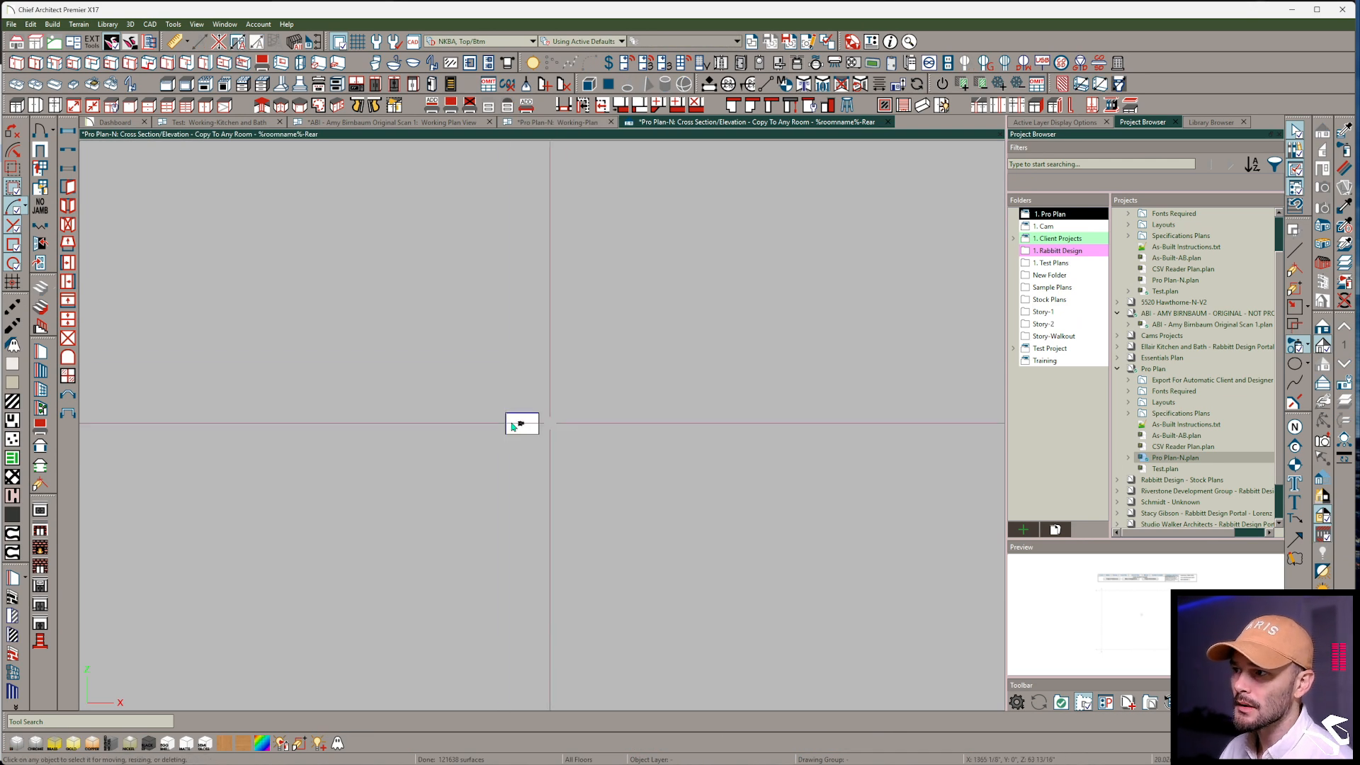
{"action": "scroll", "coordinate": [777, 492], "scroll_direction": "up", "scroll_amount": 2}
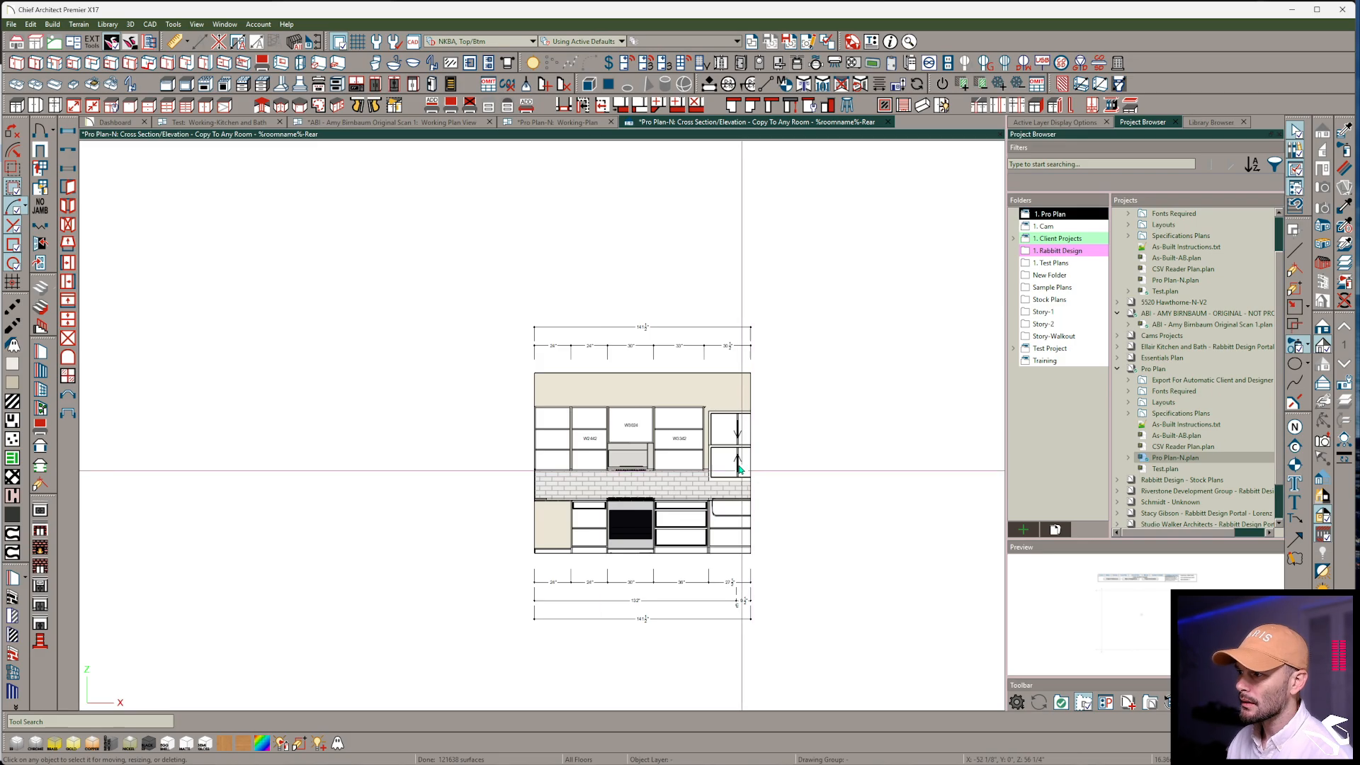
{"action": "left_click", "coordinate": [556, 122]}
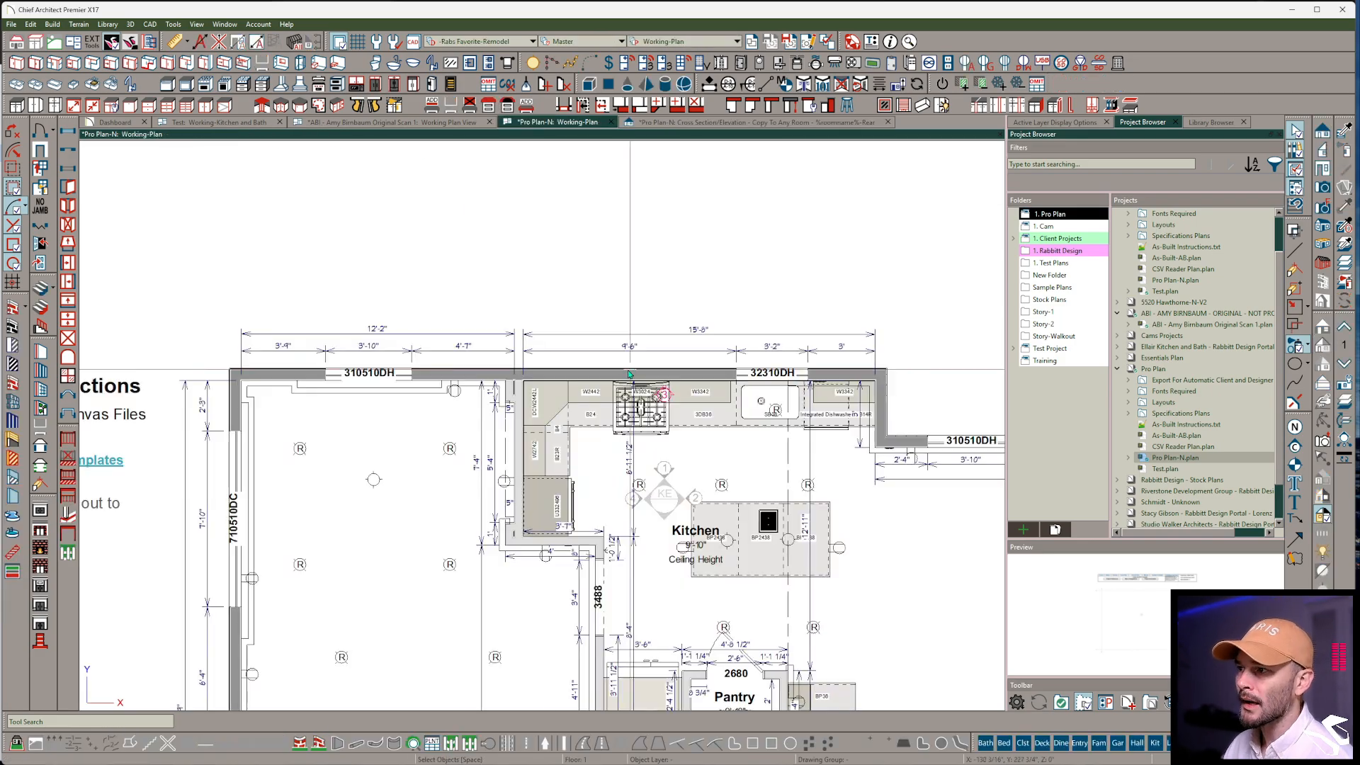
Pull camera 3 back from the range into the open kitchen floor and recheck its cabinet elevation
{"action": "left_click", "coordinate": [666, 448]}
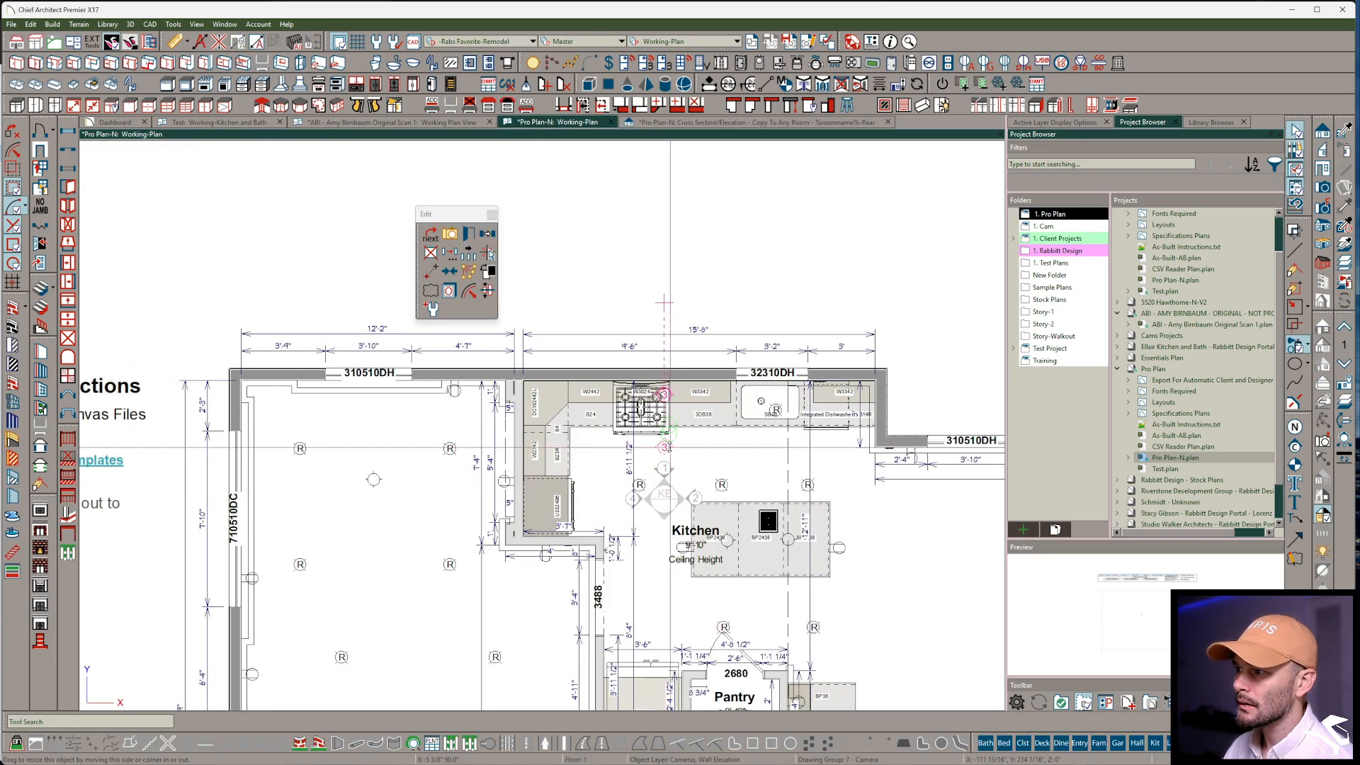
{"action": "left_click", "coordinate": [692, 123]}
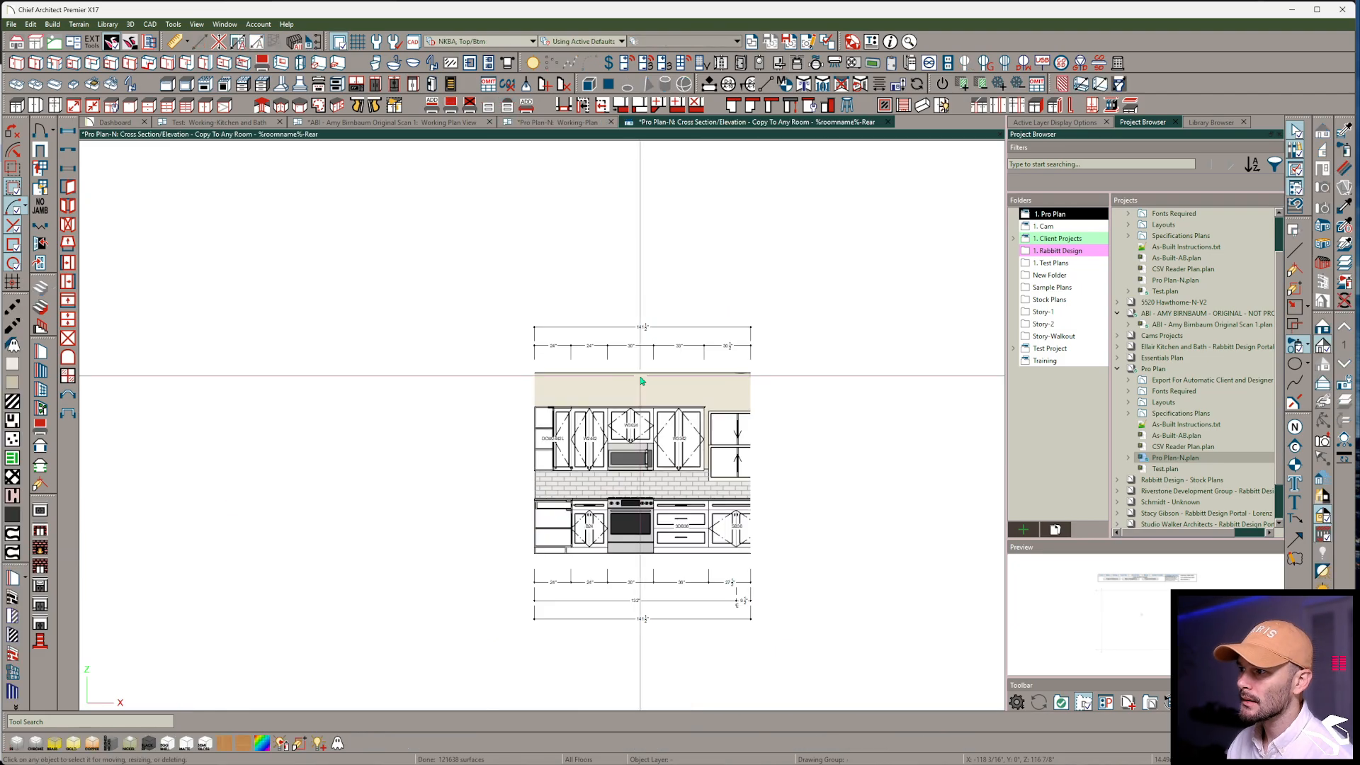
{"action": "scroll", "coordinate": [645, 533], "scroll_direction": "up", "scroll_amount": 1}
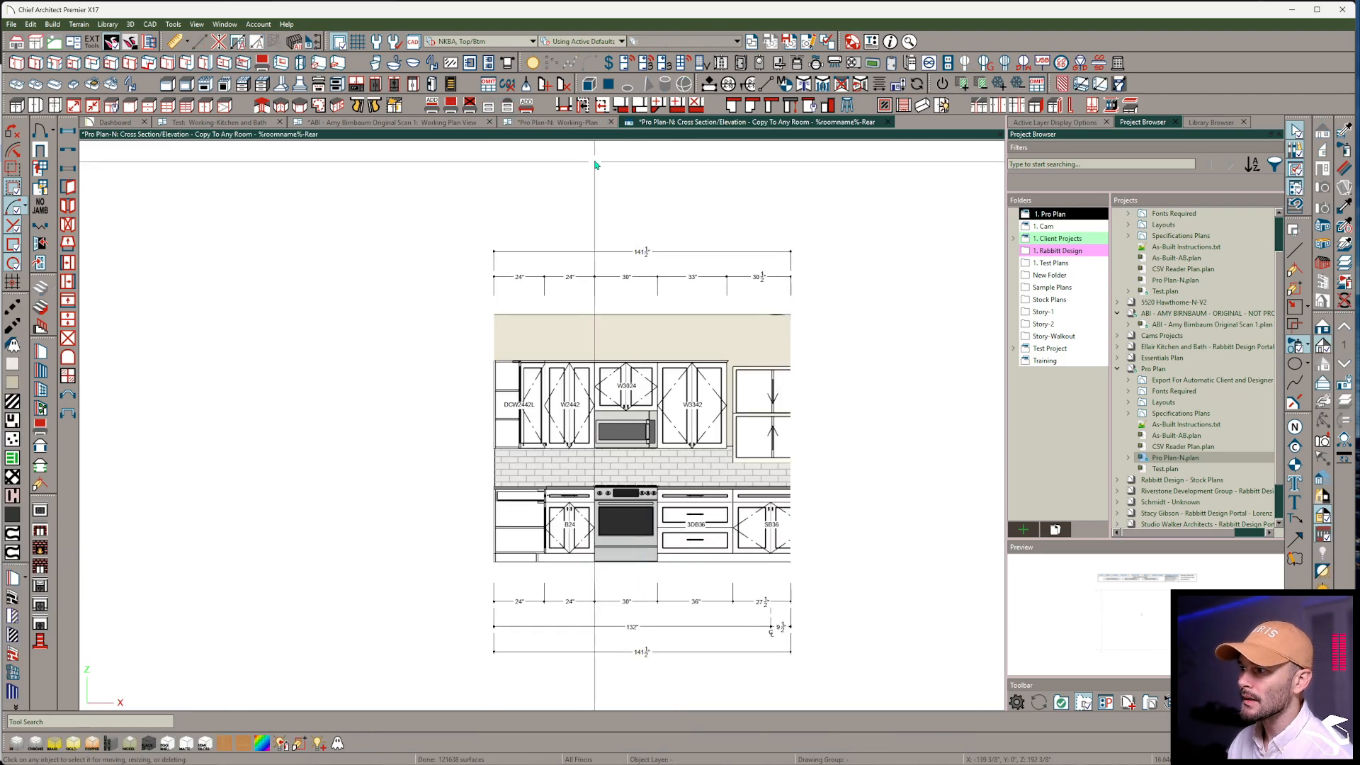
{"action": "left_click", "coordinate": [559, 122]}
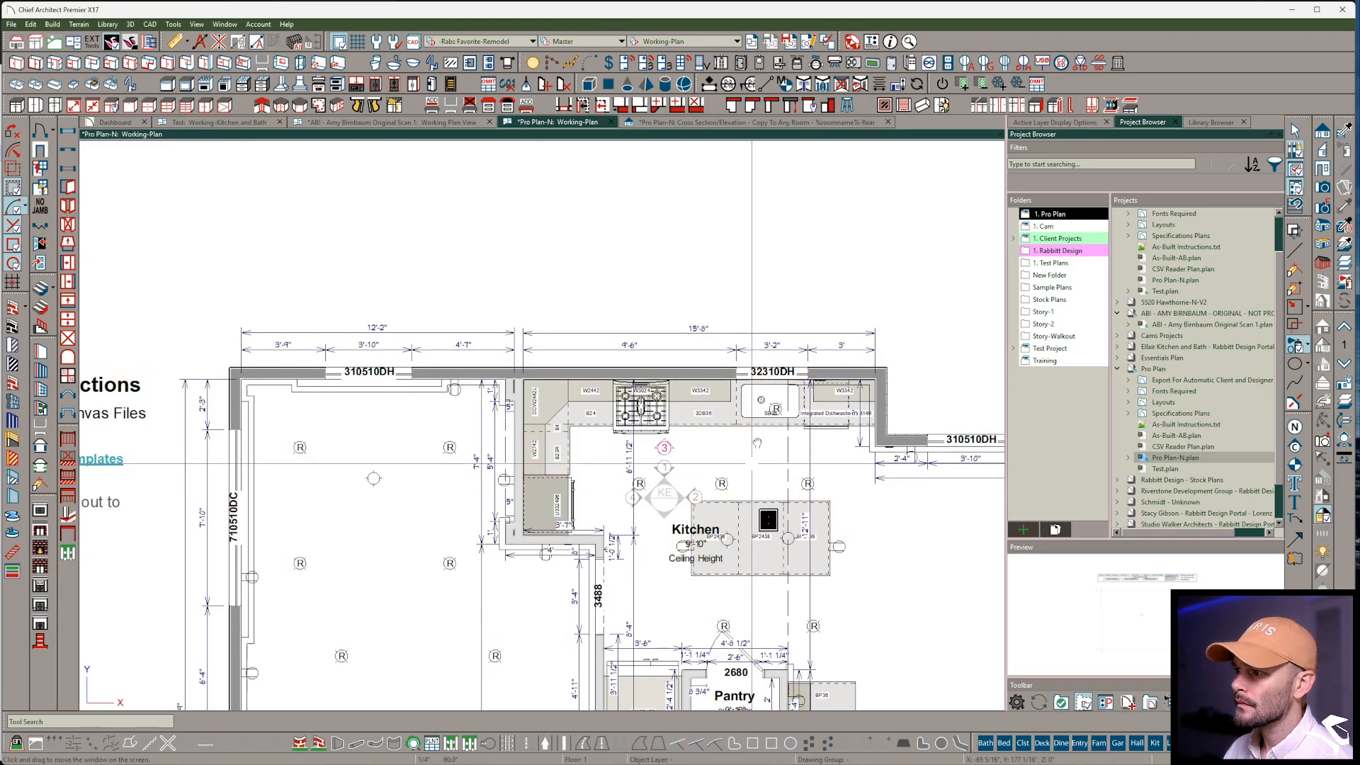
Move camera 2 onto the cabinet run along the kitchen's left wall and generate automatic dimensions in its elevation view
{"action": "scroll", "coordinate": [713, 438], "scroll_direction": "up", "scroll_amount": 1}
{"action": "left_click", "coordinate": [714, 437]}
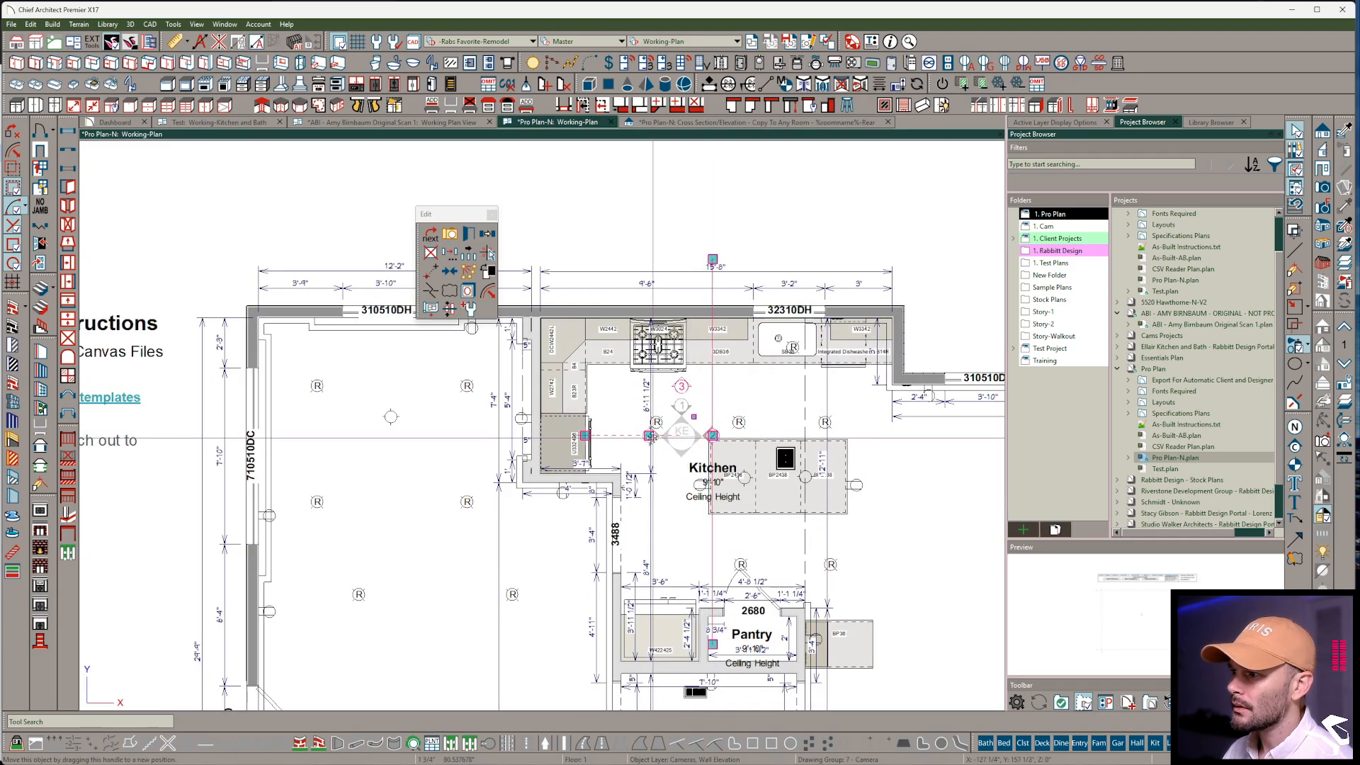
{"action": "left_click_drag", "start_coordinate": [650, 436], "coordinate": [428, 407]}
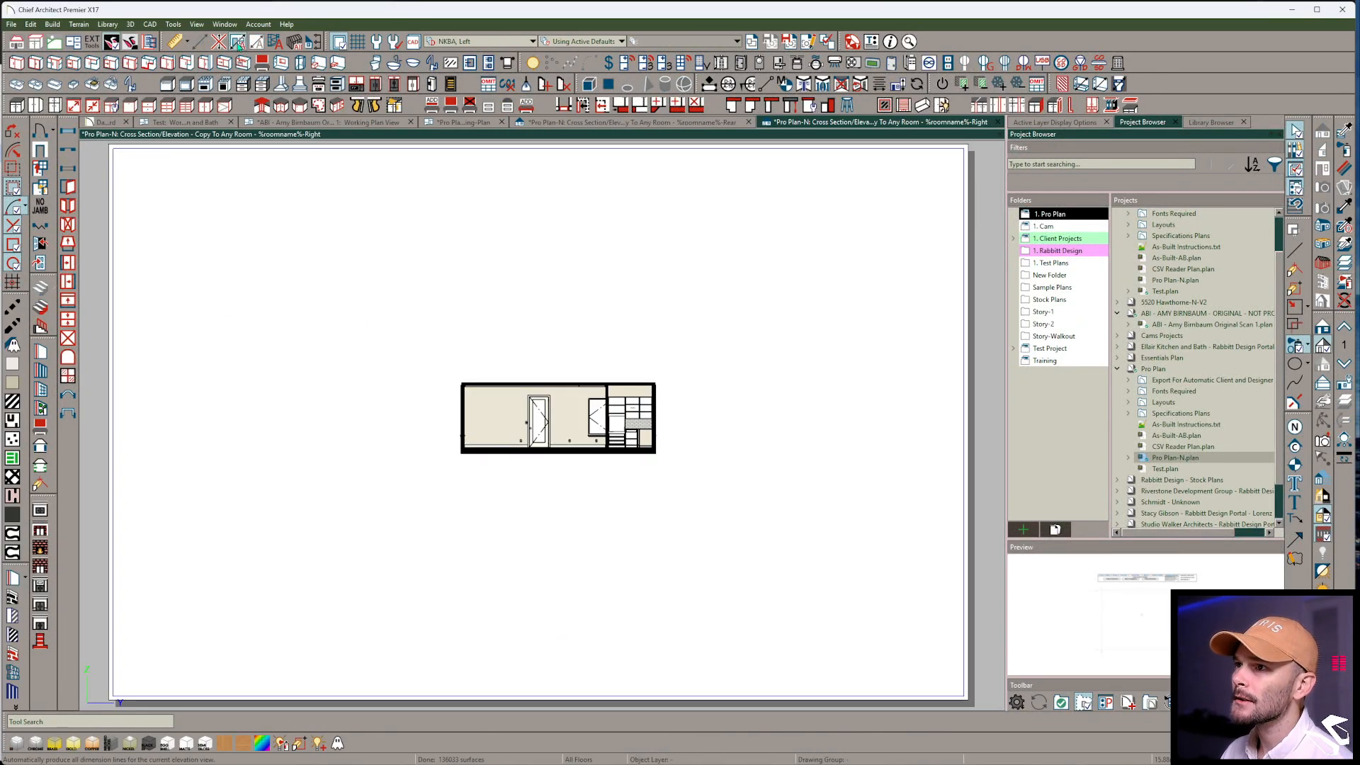
{"action": "left_click", "coordinate": [239, 42]}
{"action": "scroll", "coordinate": [597, 373], "scroll_direction": "up", "scroll_amount": 2}
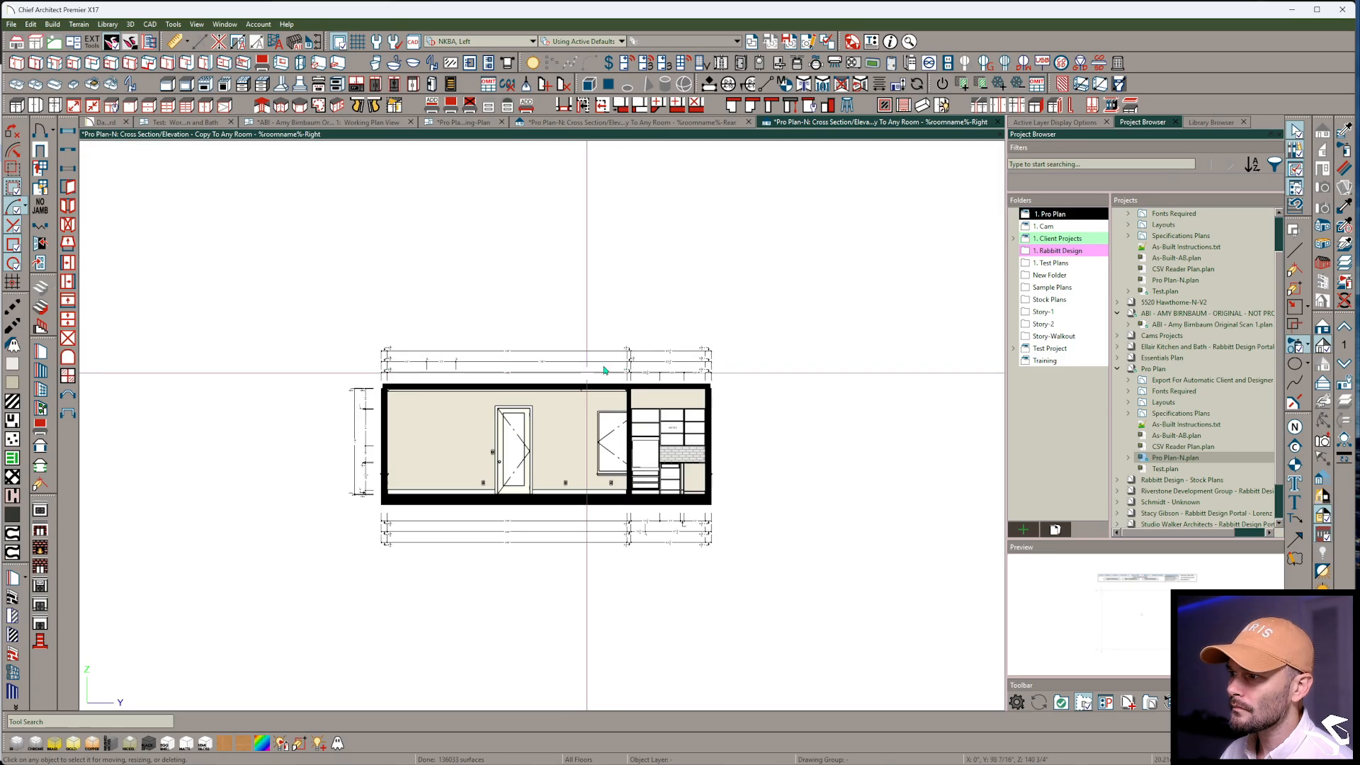
{"action": "scroll", "coordinate": [605, 369], "scroll_direction": "up", "scroll_amount": 2}
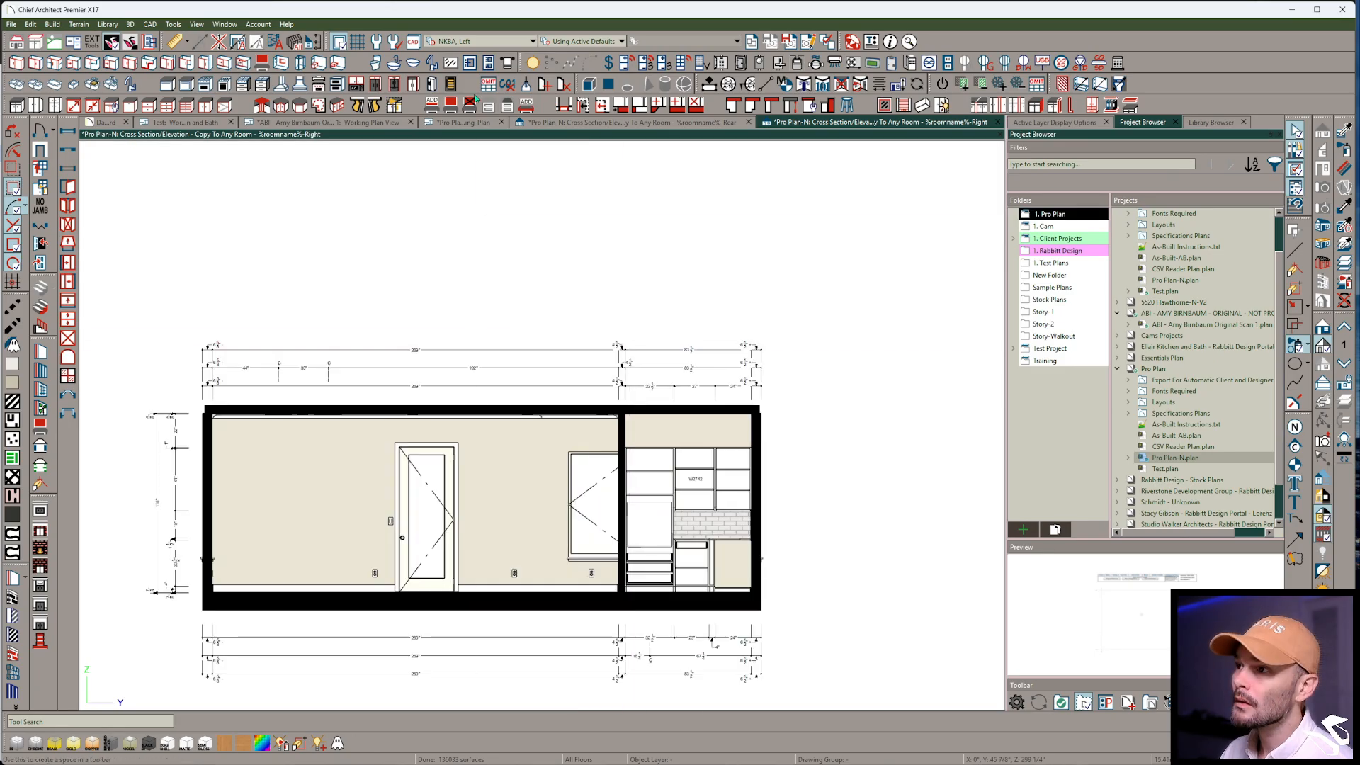
{"action": "key", "text": "ctrl+w"}
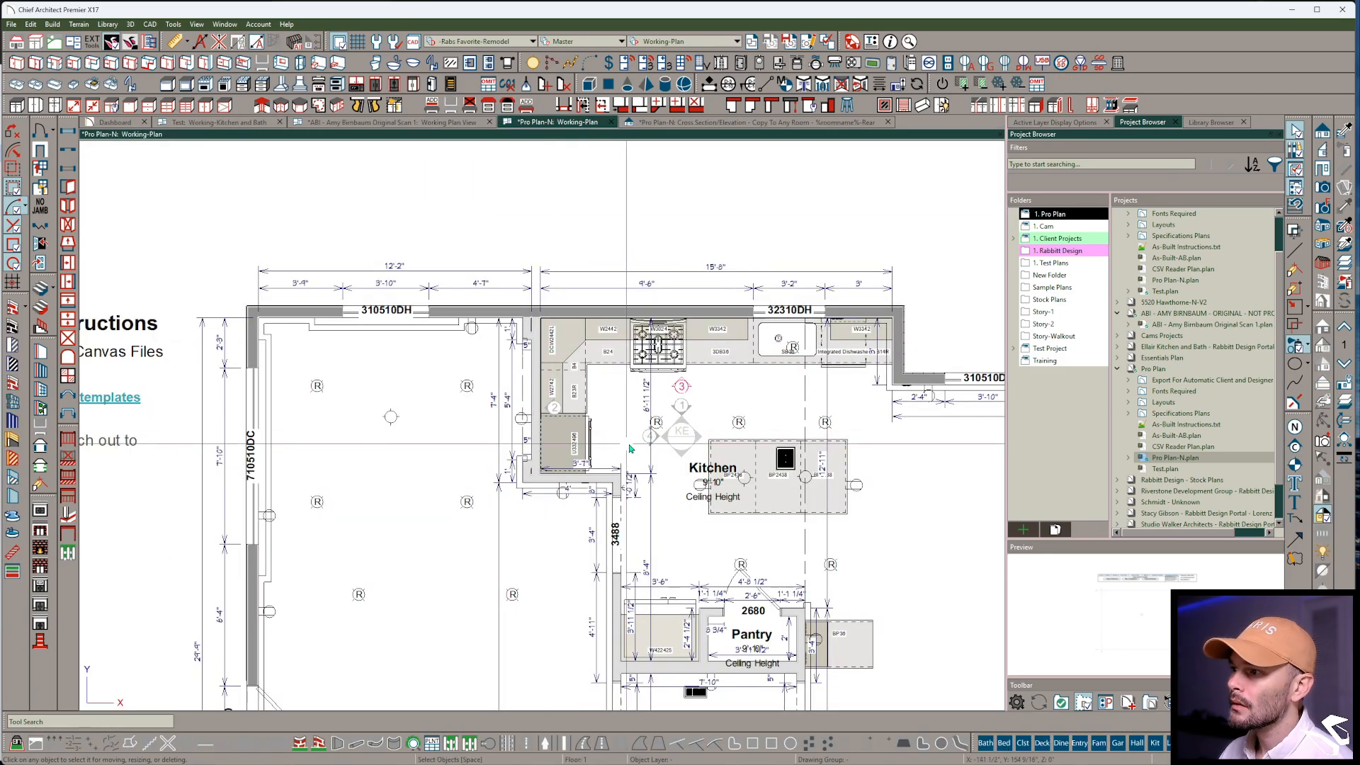
Pull camera 2 away from the left cabinets into the kitchen aisle beside the KE marker
{"action": "left_click", "coordinate": [554, 408]}
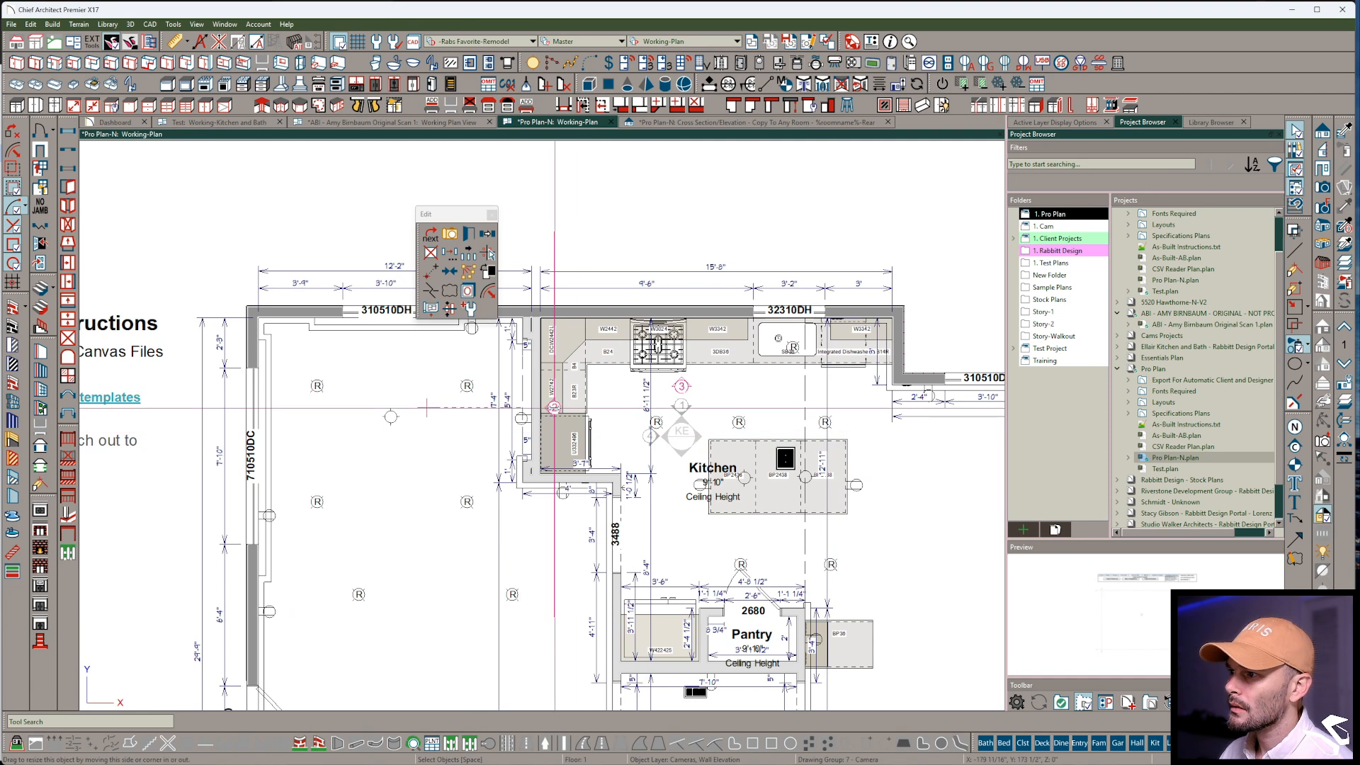
{"action": "left_click_drag", "start_coordinate": [554, 408], "coordinate": [656, 408]}
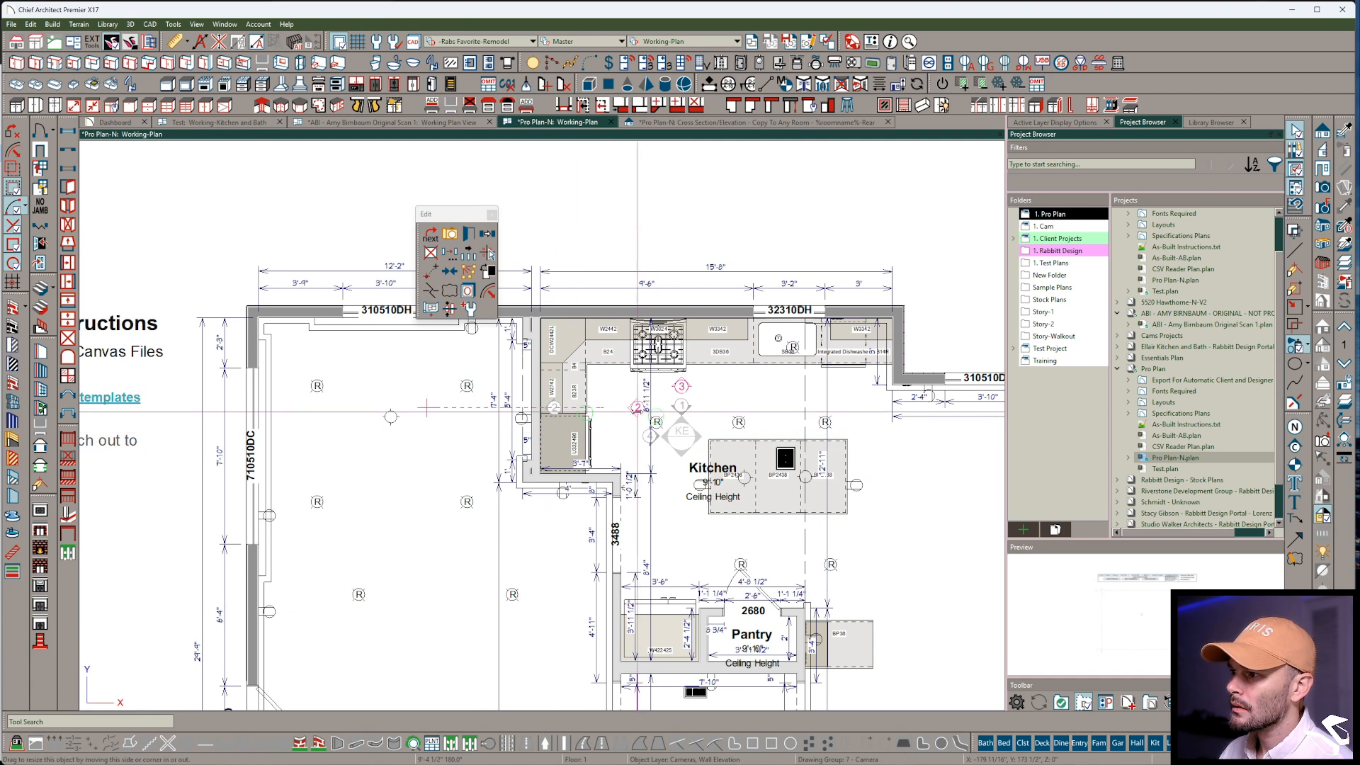
{"action": "left_click", "coordinate": [657, 440]}
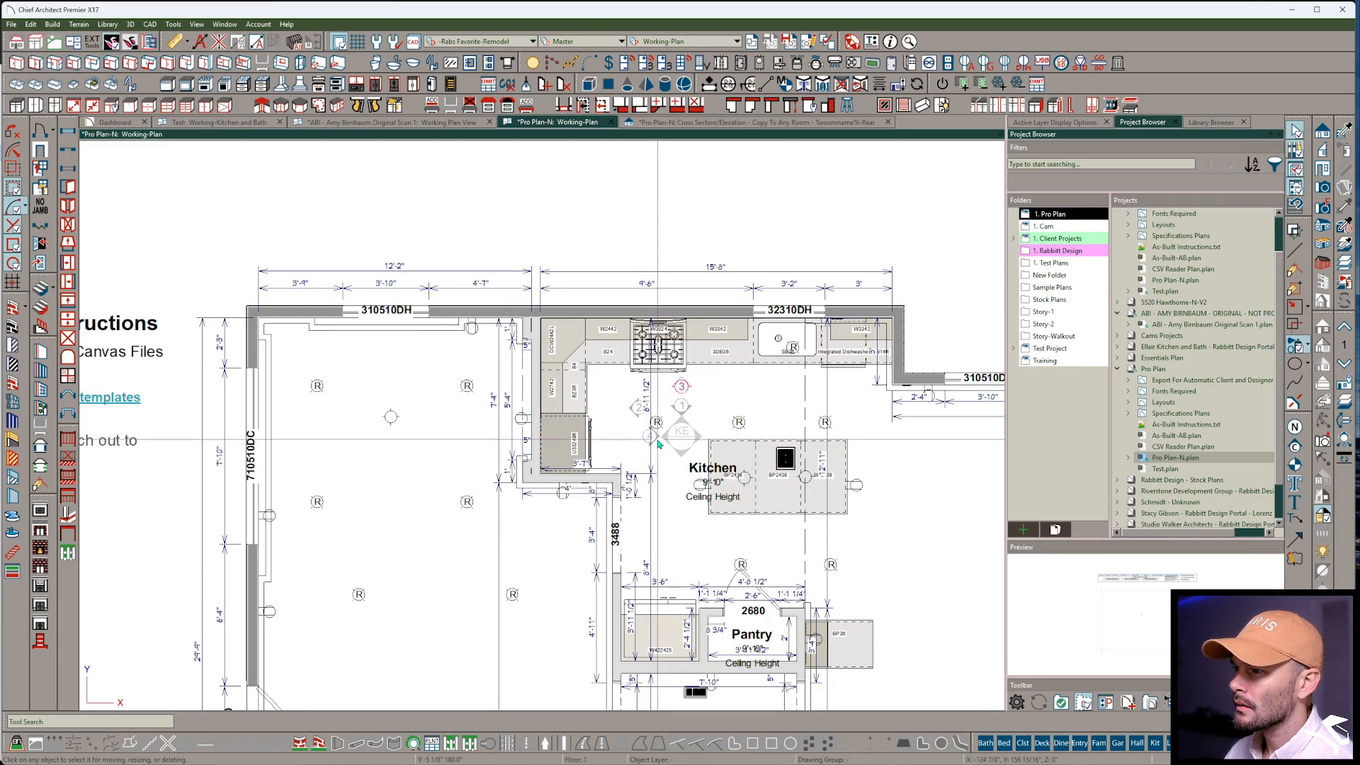
Move camera 4 past the right end of the island and delete it together with its saved view
{"action": "left_click_drag", "start_coordinate": [674, 436], "coordinate": [897, 440]}
{"action": "middle_click_drag", "start_coordinate": [920, 568], "coordinate": [806, 577]}
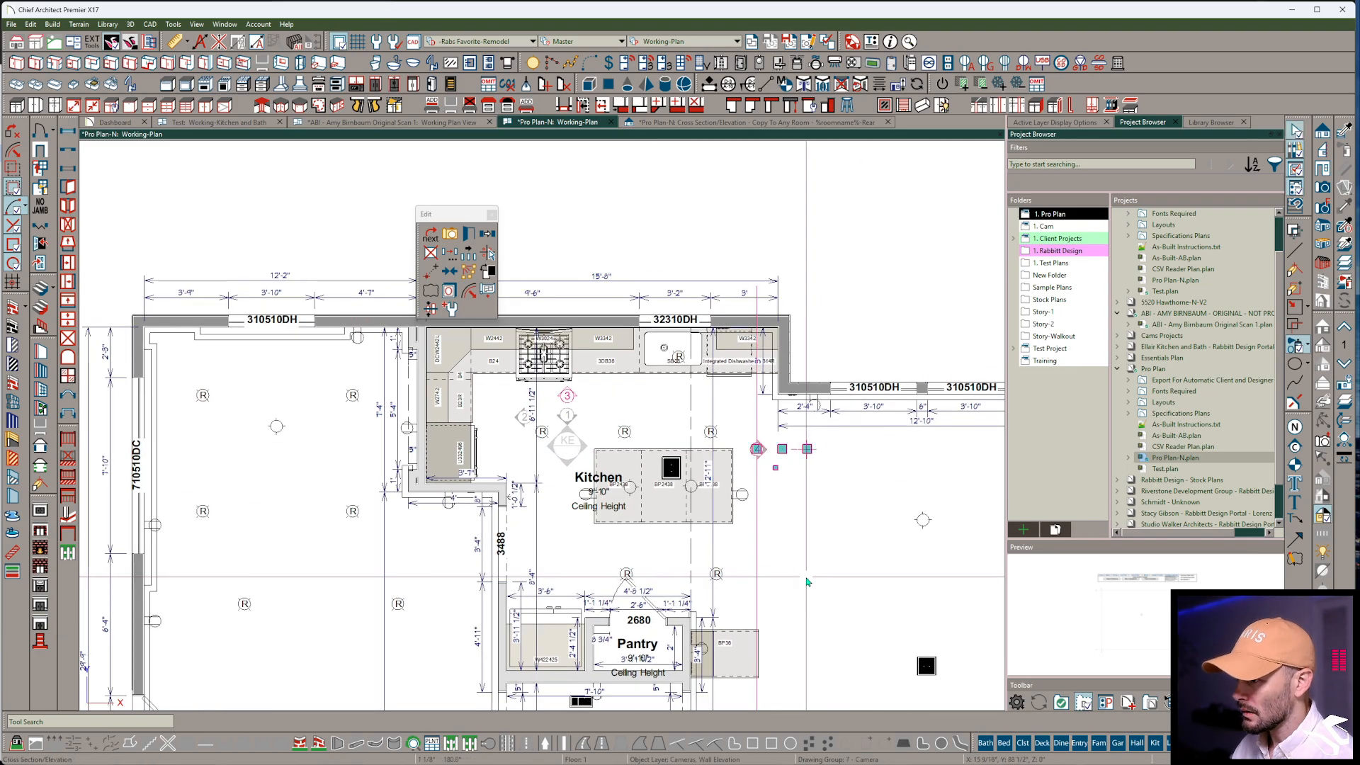
{"action": "key", "text": "Delete"}
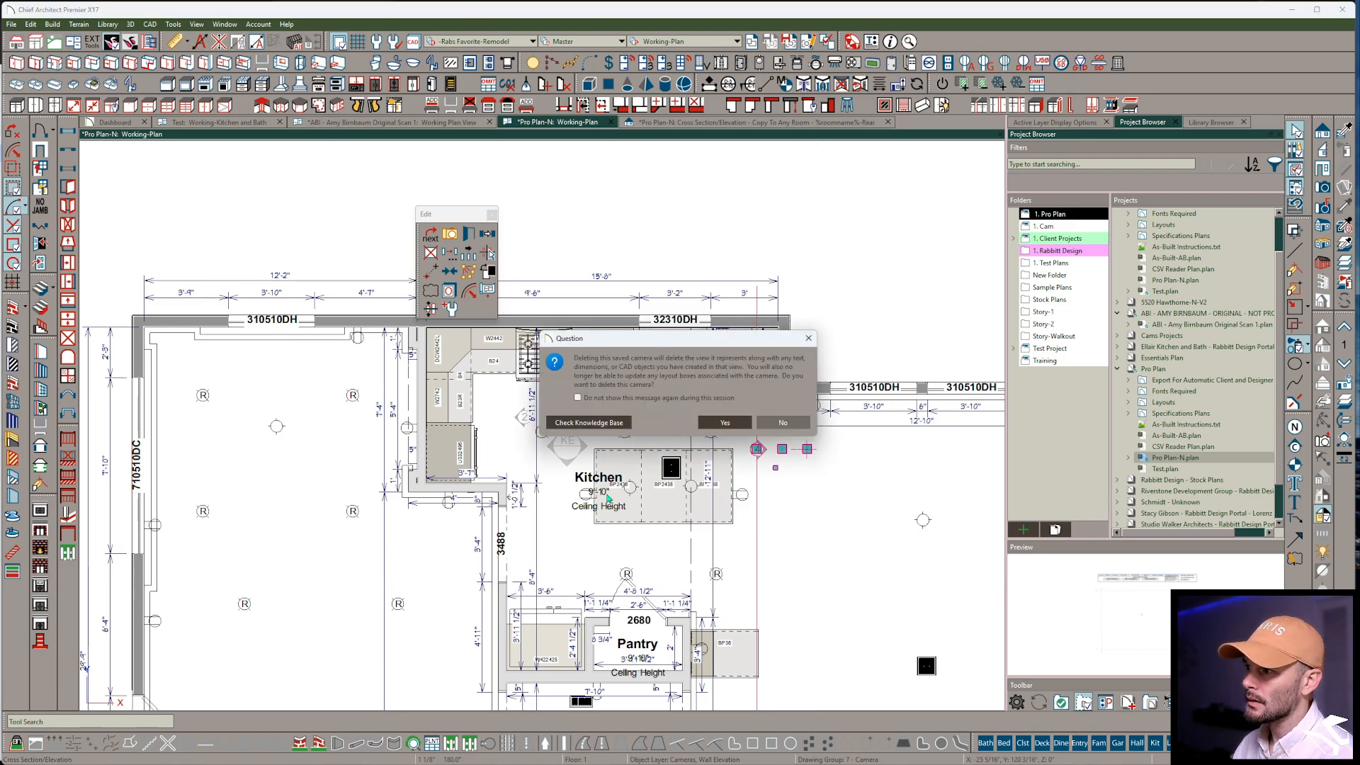
{"action": "left_click", "coordinate": [724, 423]}
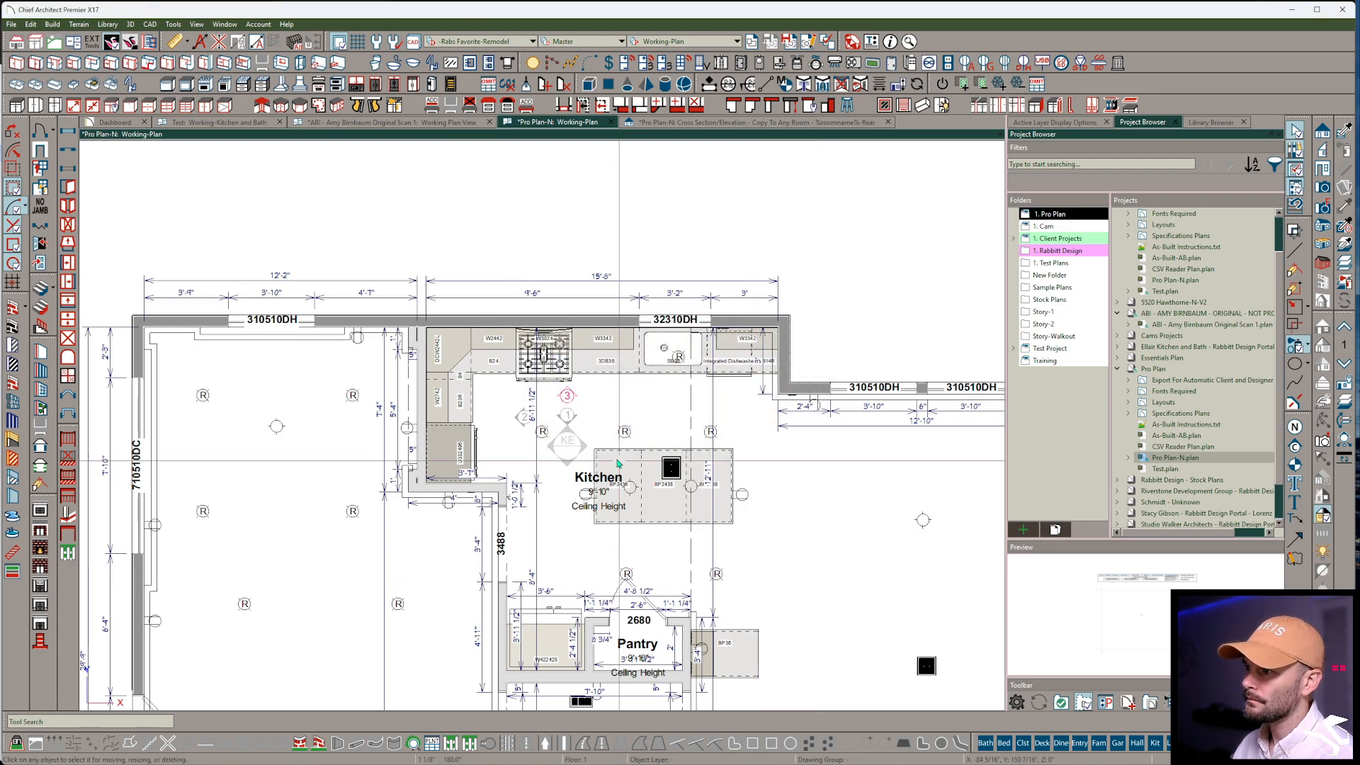
Move camera 1 down to the floor area just above the pantry and open its elevation view
{"action": "left_click", "coordinate": [567, 420]}
{"action": "left_click_drag", "start_coordinate": [568, 430], "coordinate": [590, 567]}
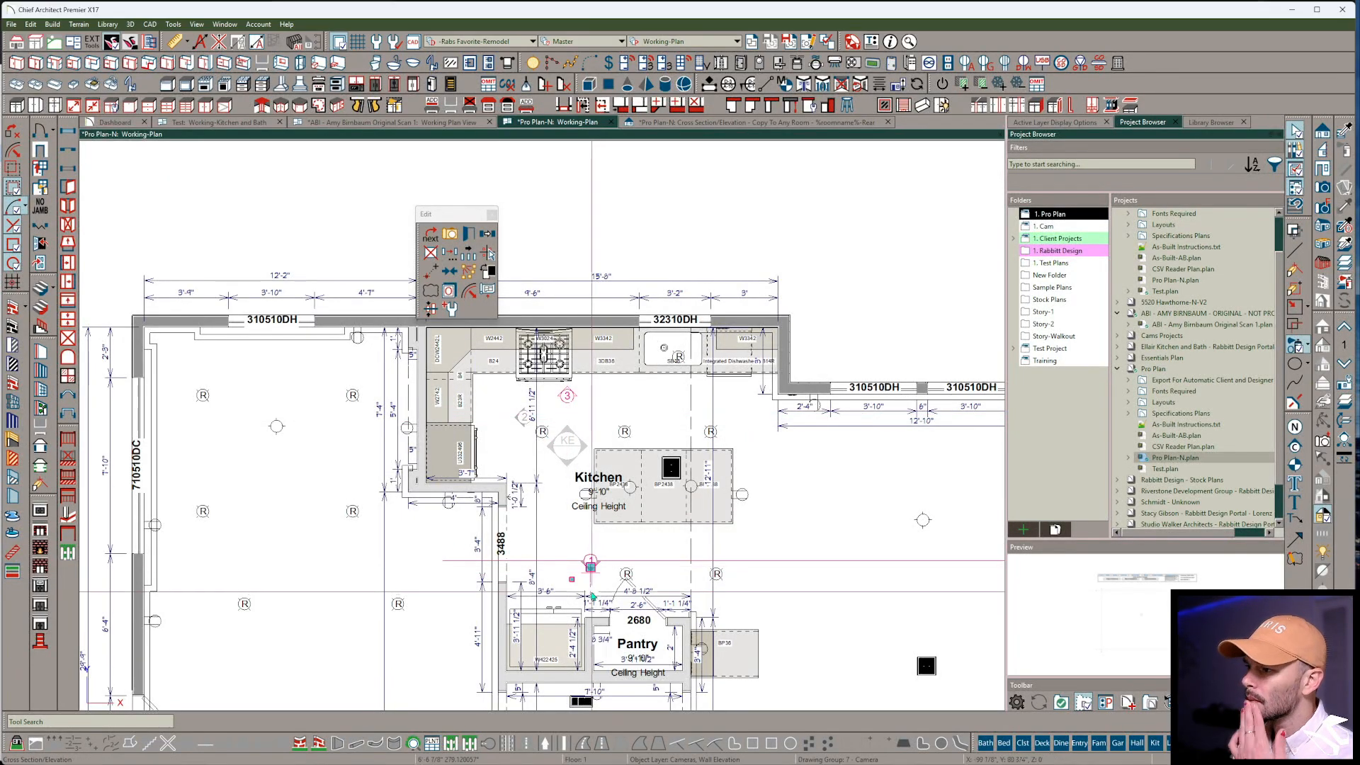
{"action": "scroll", "coordinate": [587, 581], "scroll_direction": "up", "scroll_amount": 3}
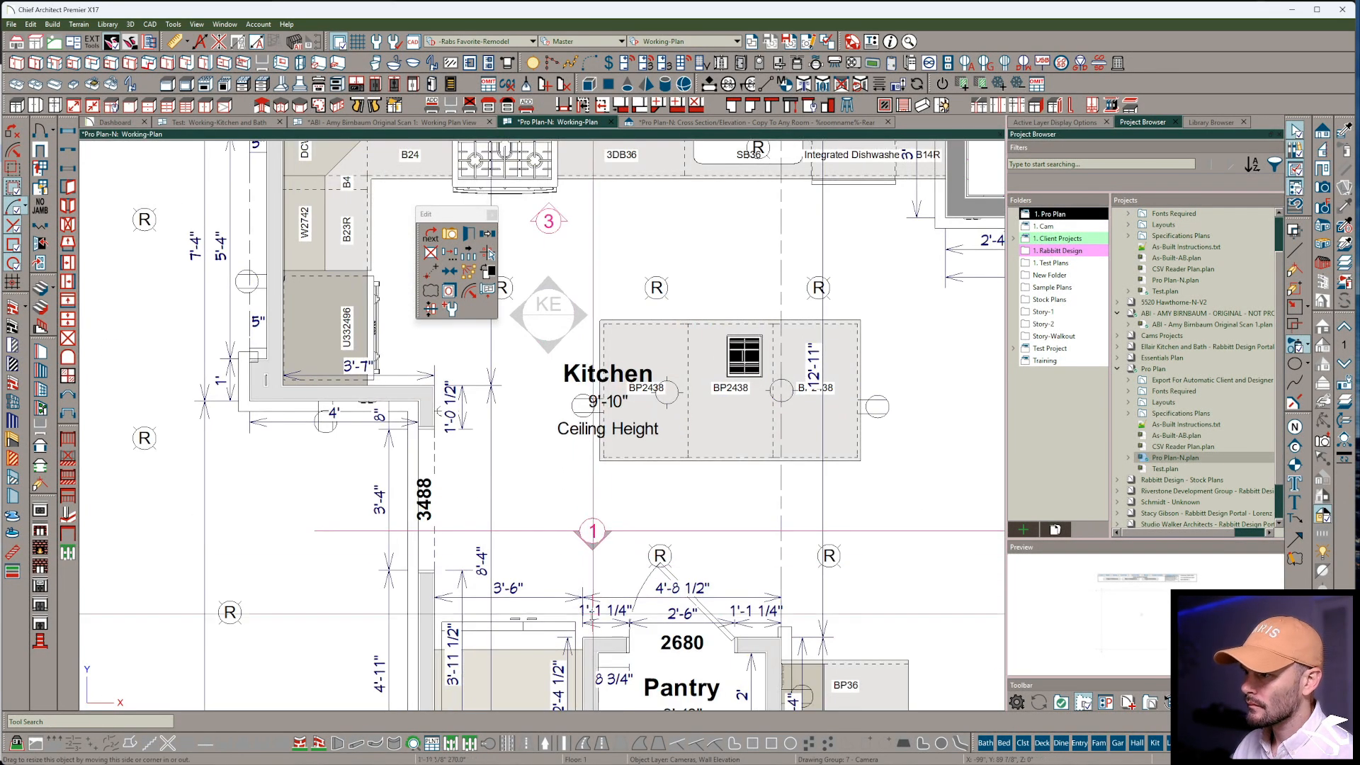
{"action": "left_click", "coordinate": [593, 535]}
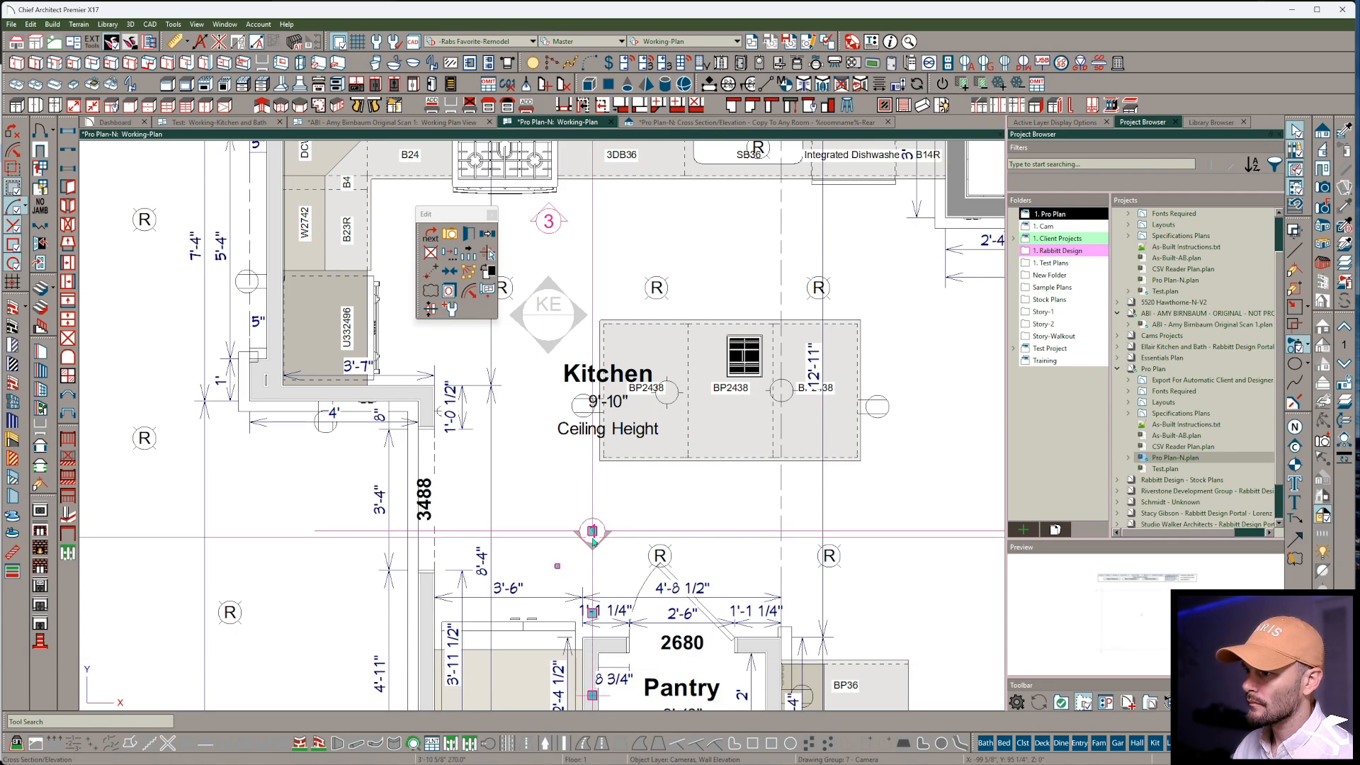
{"action": "double_click", "coordinate": [592, 539]}
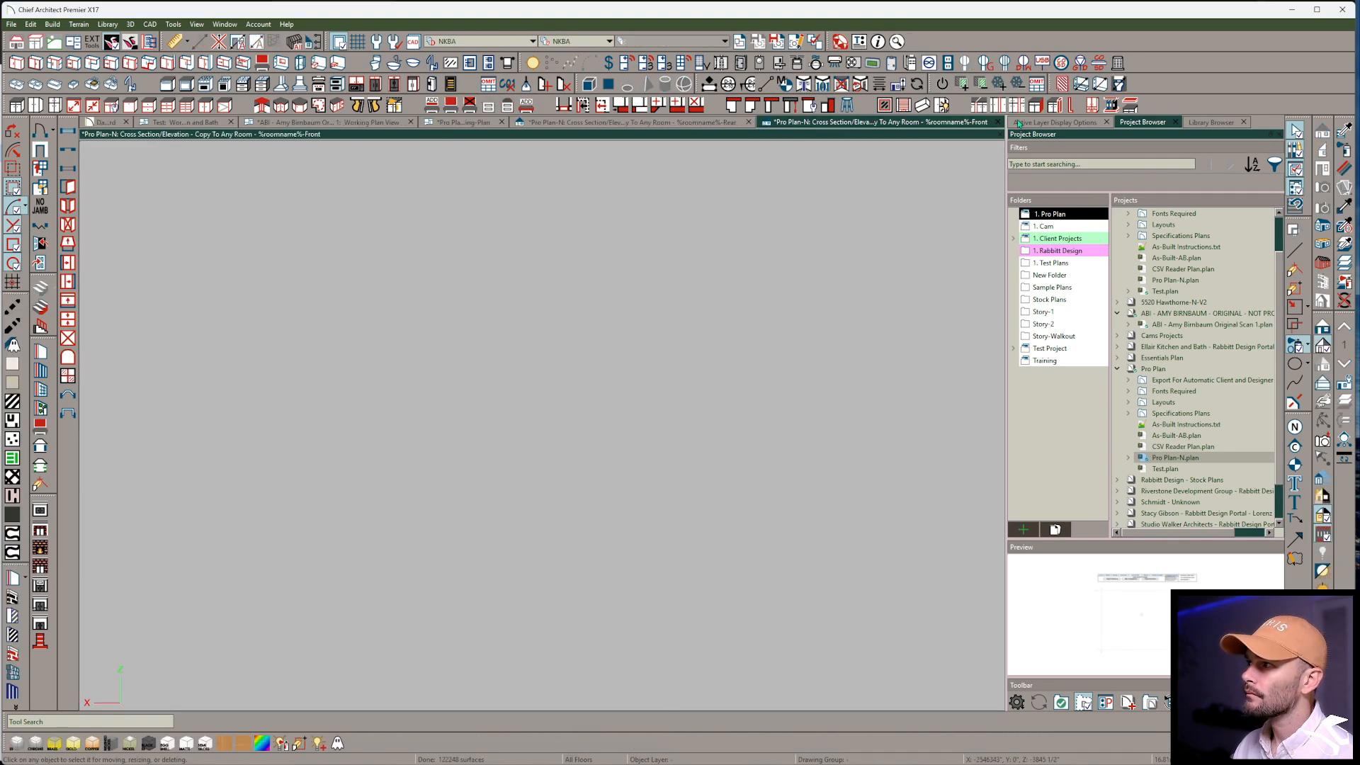
{"action": "left_click", "coordinate": [469, 123]}
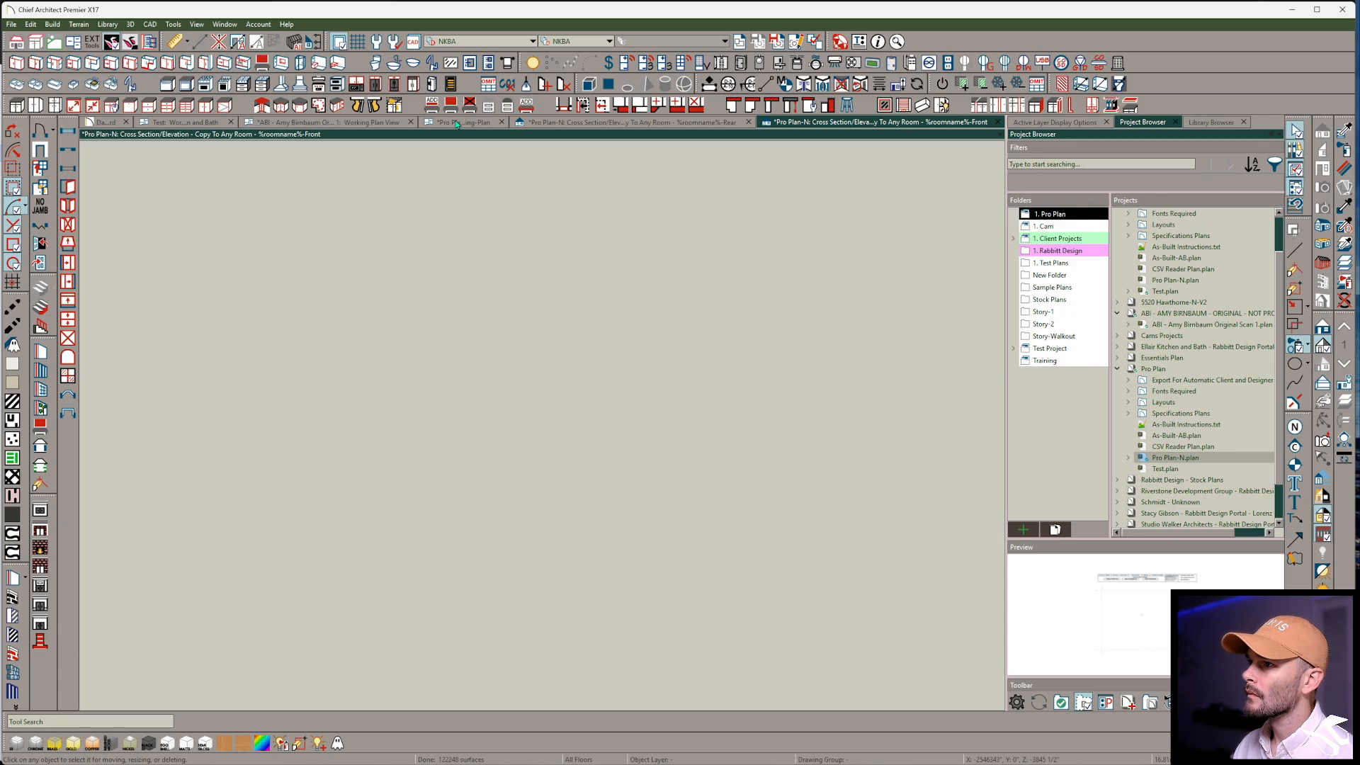
Move camera 1 down to the pantry's left wall and check its elevation view
{"action": "scroll", "coordinate": [614, 385], "scroll_direction": "down", "scroll_amount": 2}
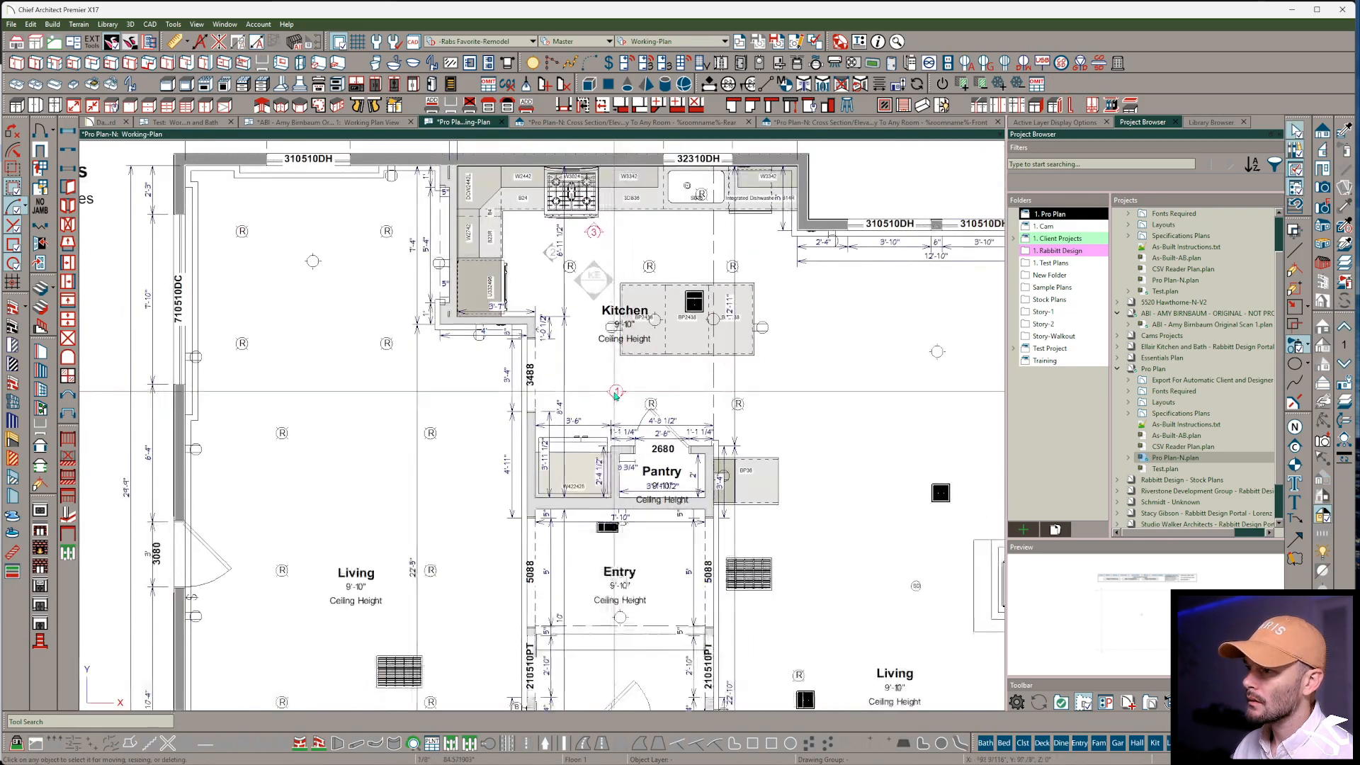
{"action": "left_click", "coordinate": [619, 498]}
{"action": "left_click_drag", "start_coordinate": [619, 500], "coordinate": [620, 517]}
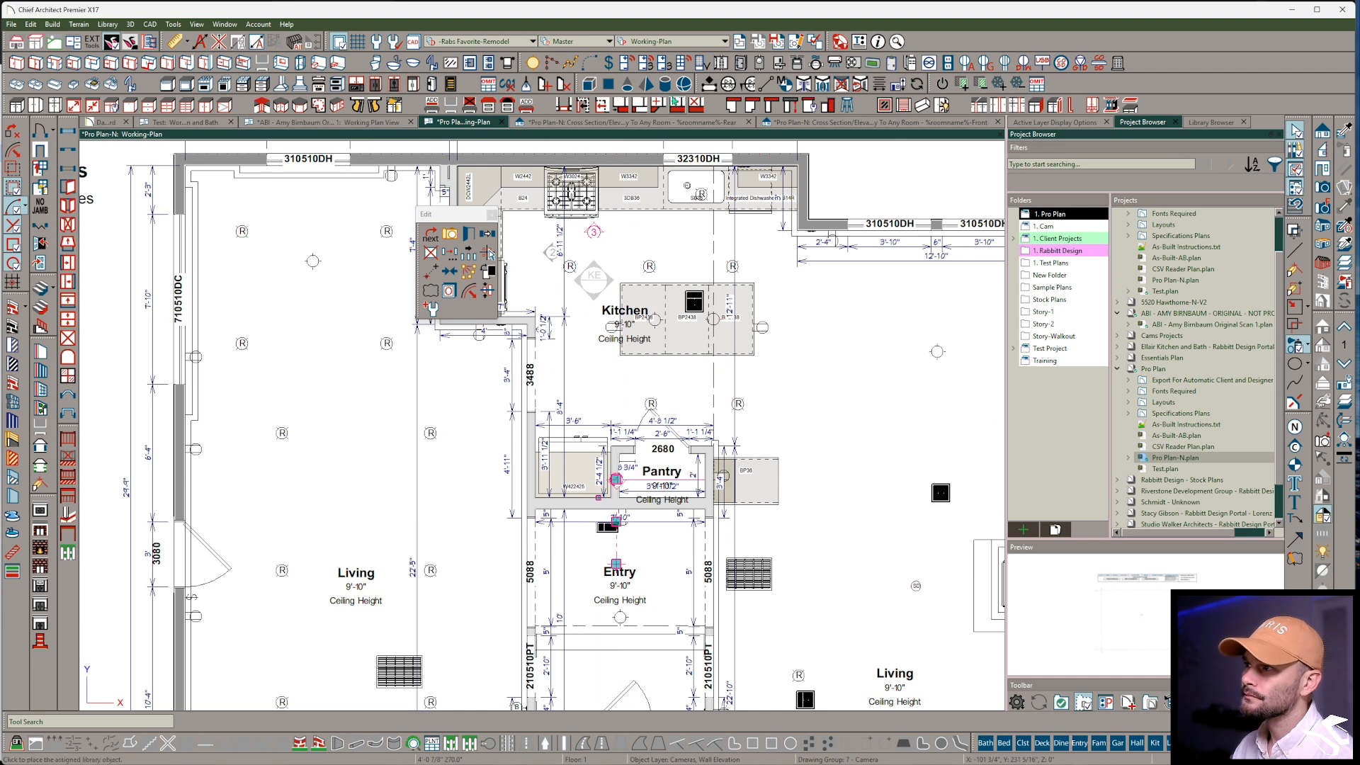
{"action": "left_click", "coordinate": [899, 123]}
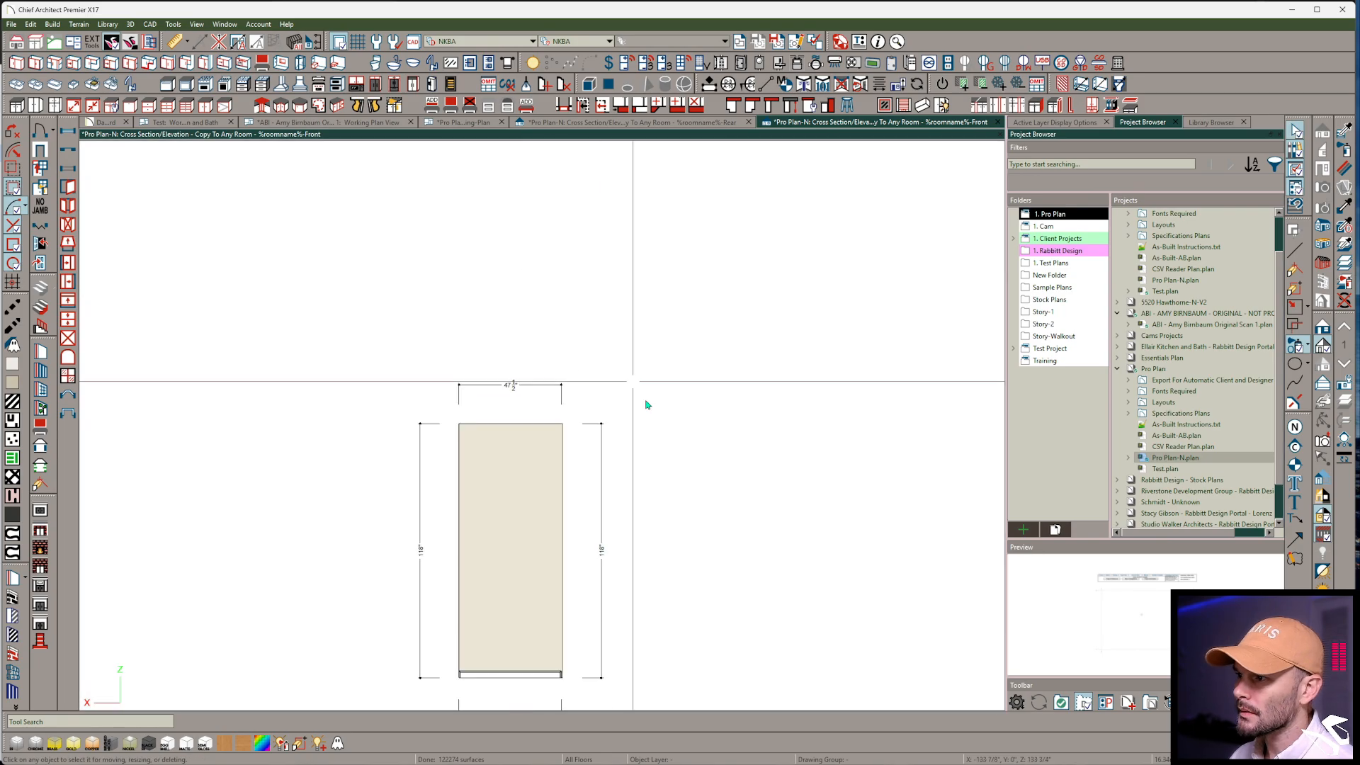
{"action": "middle_click_drag", "start_coordinate": [509, 500], "coordinate": [571, 423]}
{"action": "scroll", "coordinate": [571, 423], "scroll_direction": "up", "scroll_amount": 1}
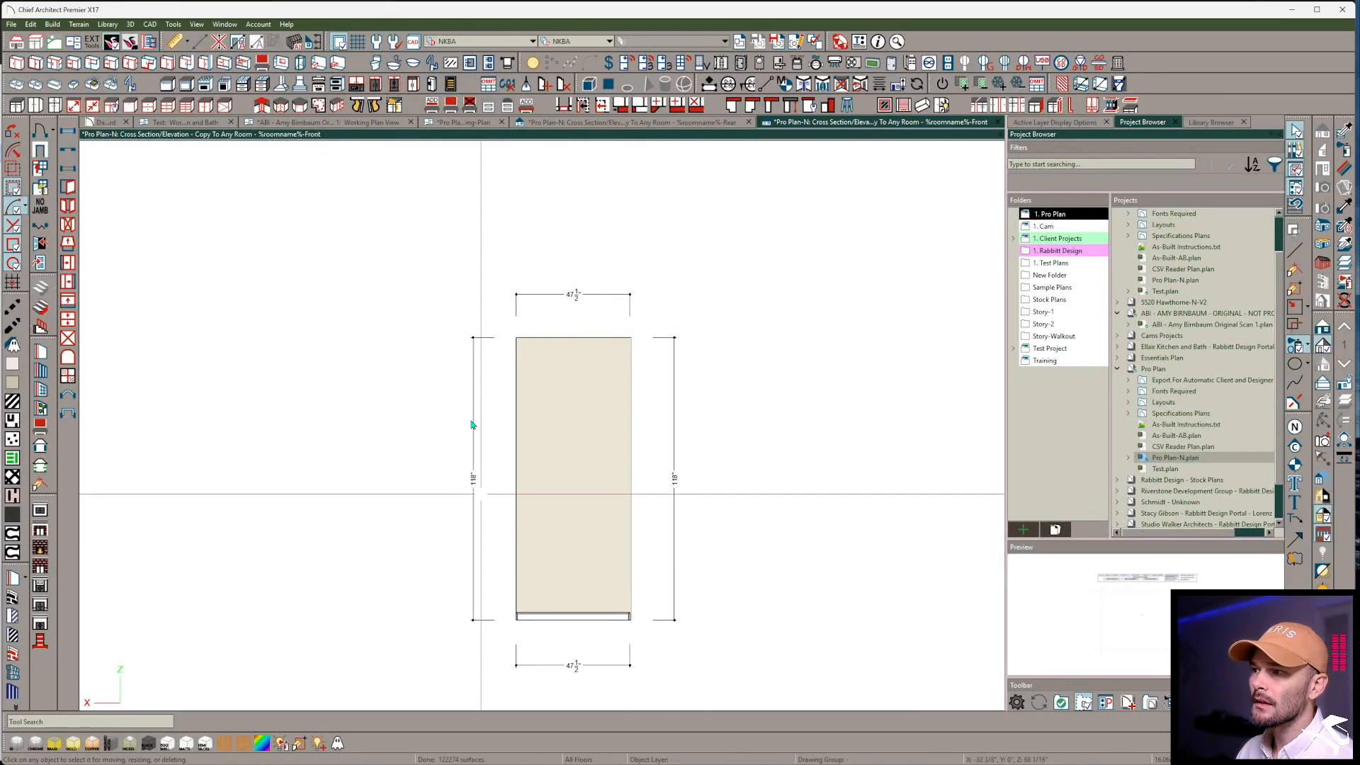
{"action": "left_click", "coordinate": [464, 123]}
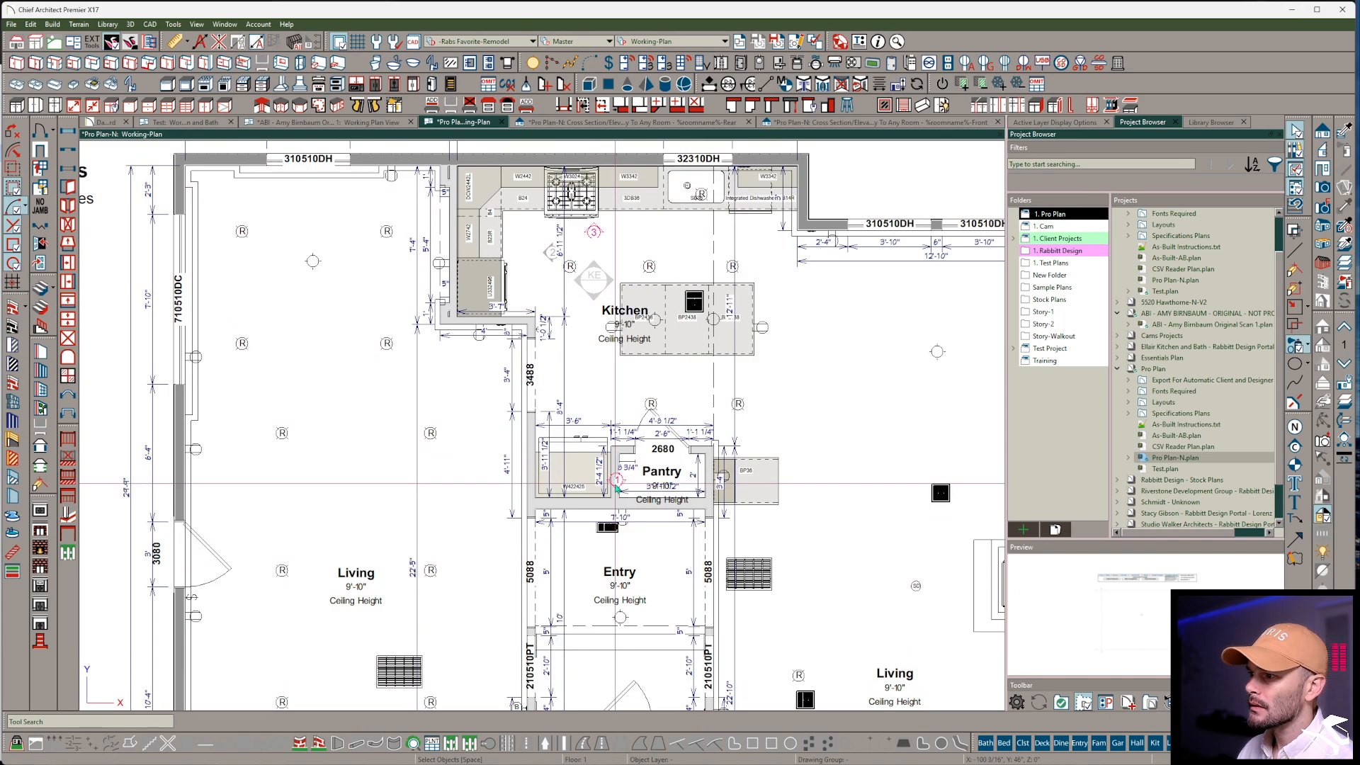
Move camera 1 left into the refrigerator recess beside the pantry, check its elevation, and close that view
{"action": "left_click", "coordinate": [616, 483]}
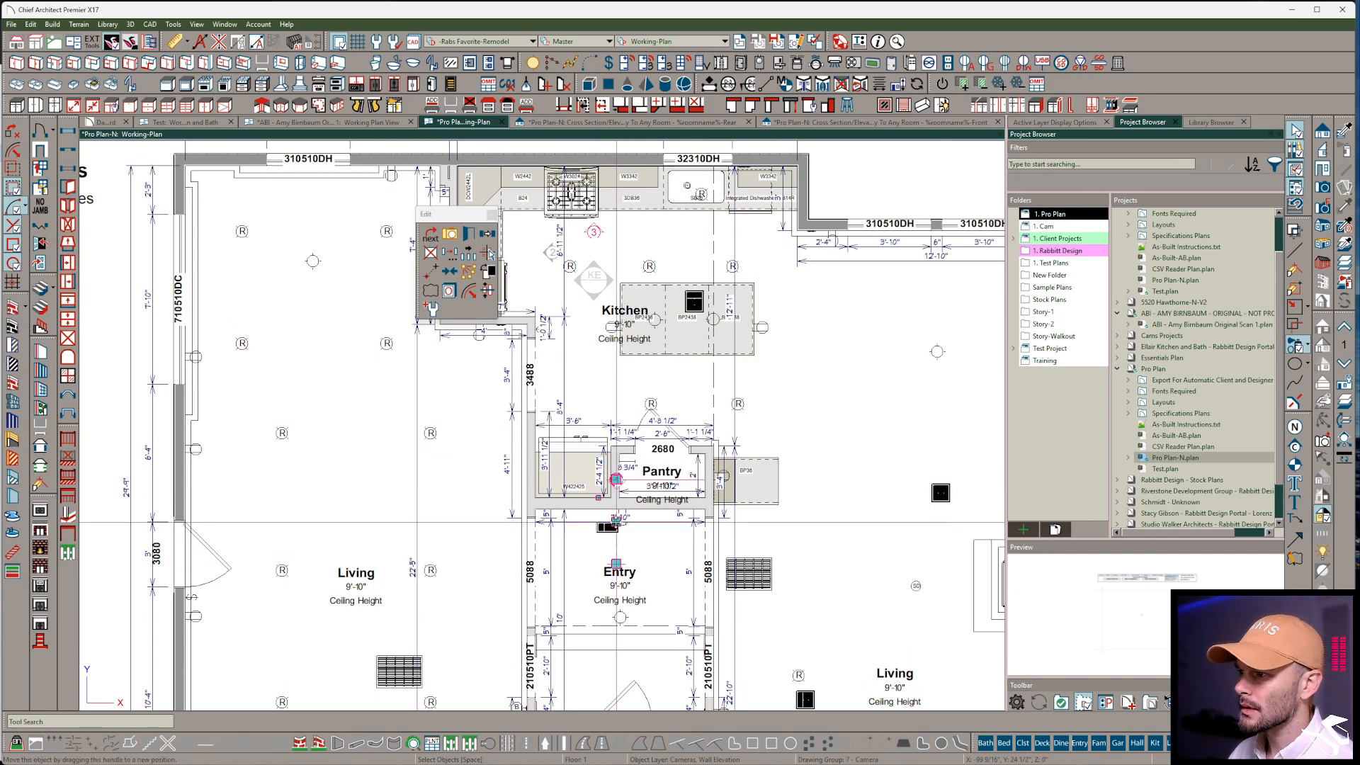
{"action": "left_click_drag", "start_coordinate": [617, 522], "coordinate": [582, 515]}
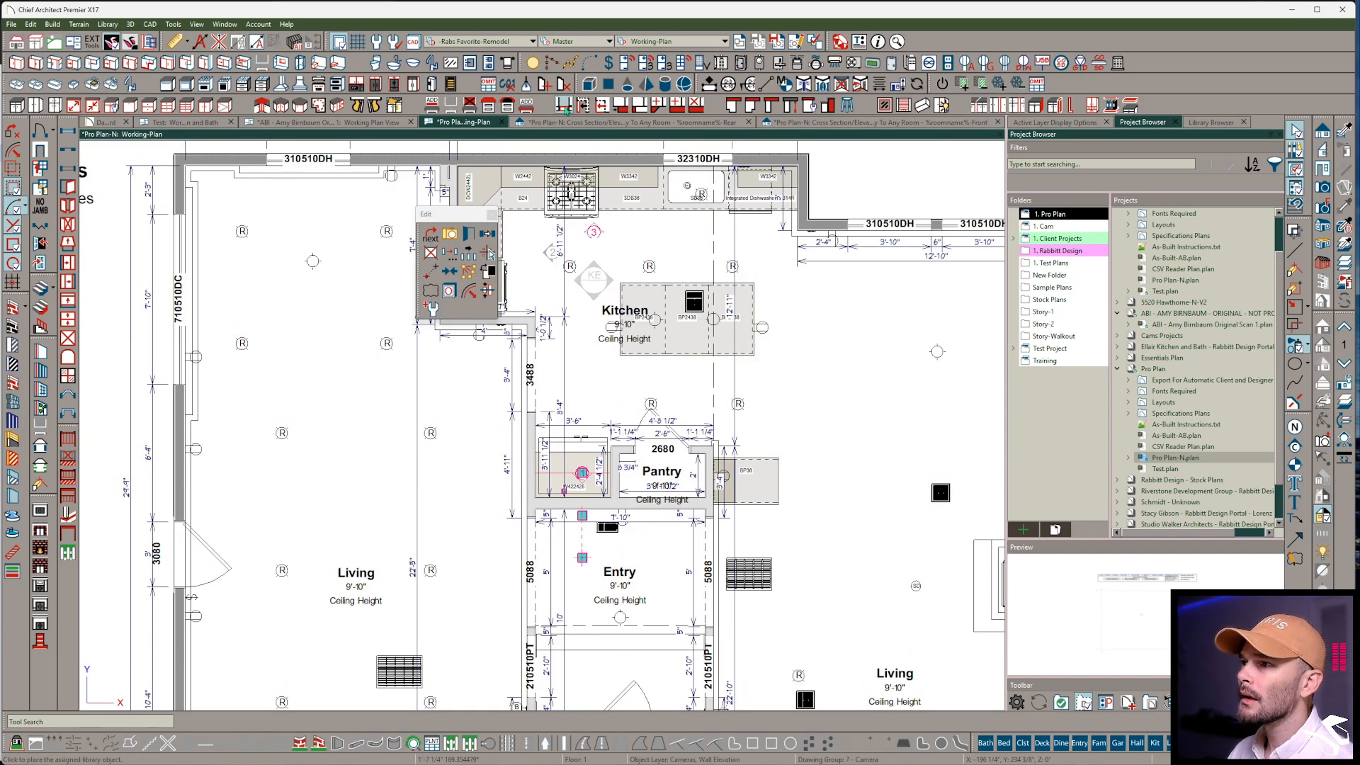
{"action": "left_click", "coordinate": [864, 122]}
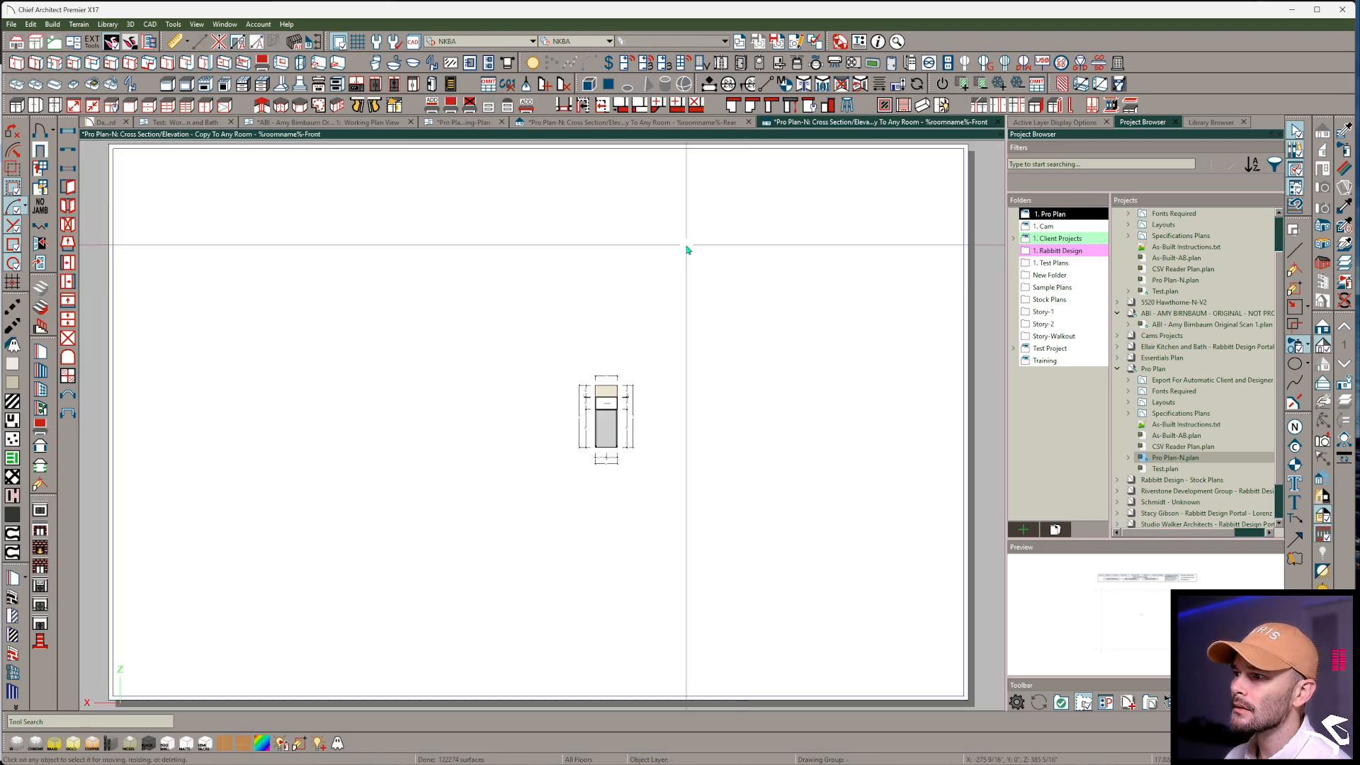
{"action": "scroll", "coordinate": [658, 294], "scroll_direction": "up", "scroll_amount": 2}
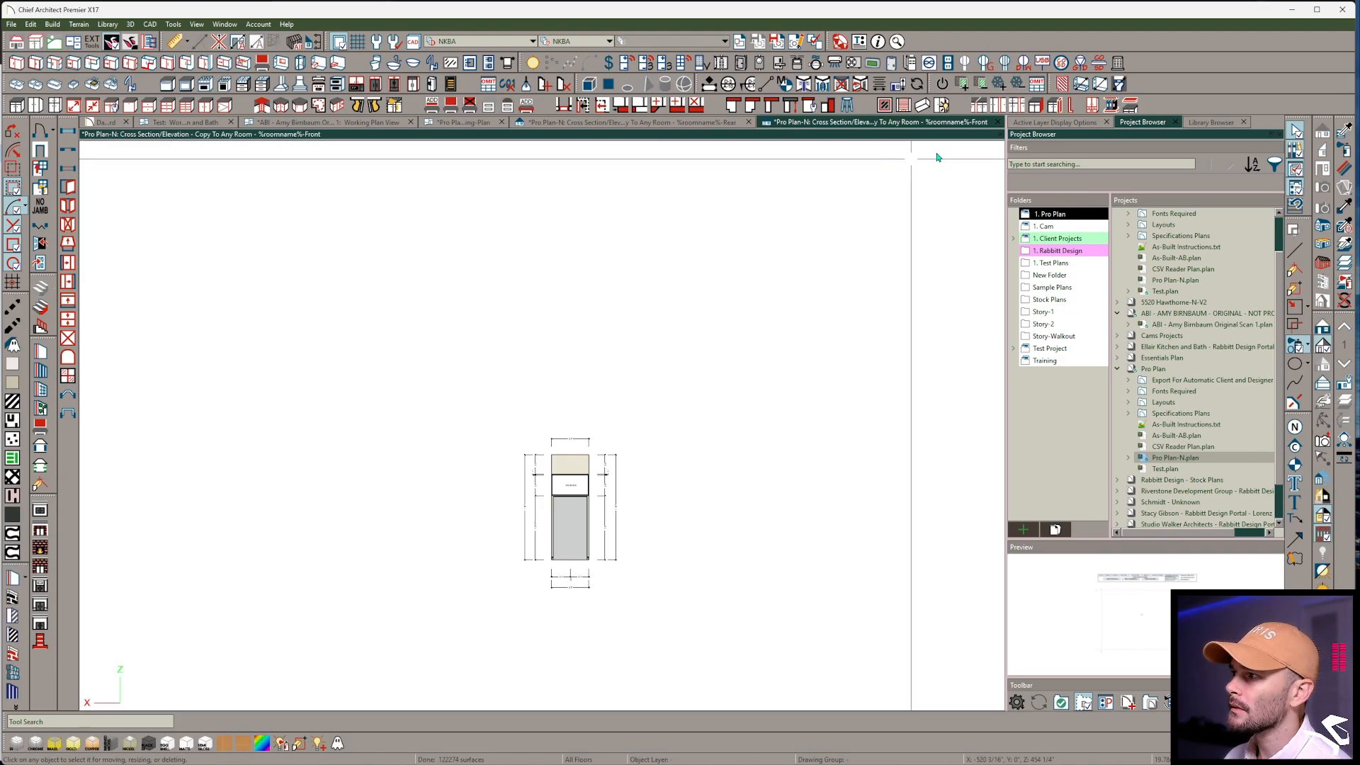
{"action": "left_click", "coordinate": [999, 123]}
Move camera 1 up out of the recess so it stands on the kitchen floor facing the refrigerator
{"action": "right_click", "coordinate": [588, 473]}
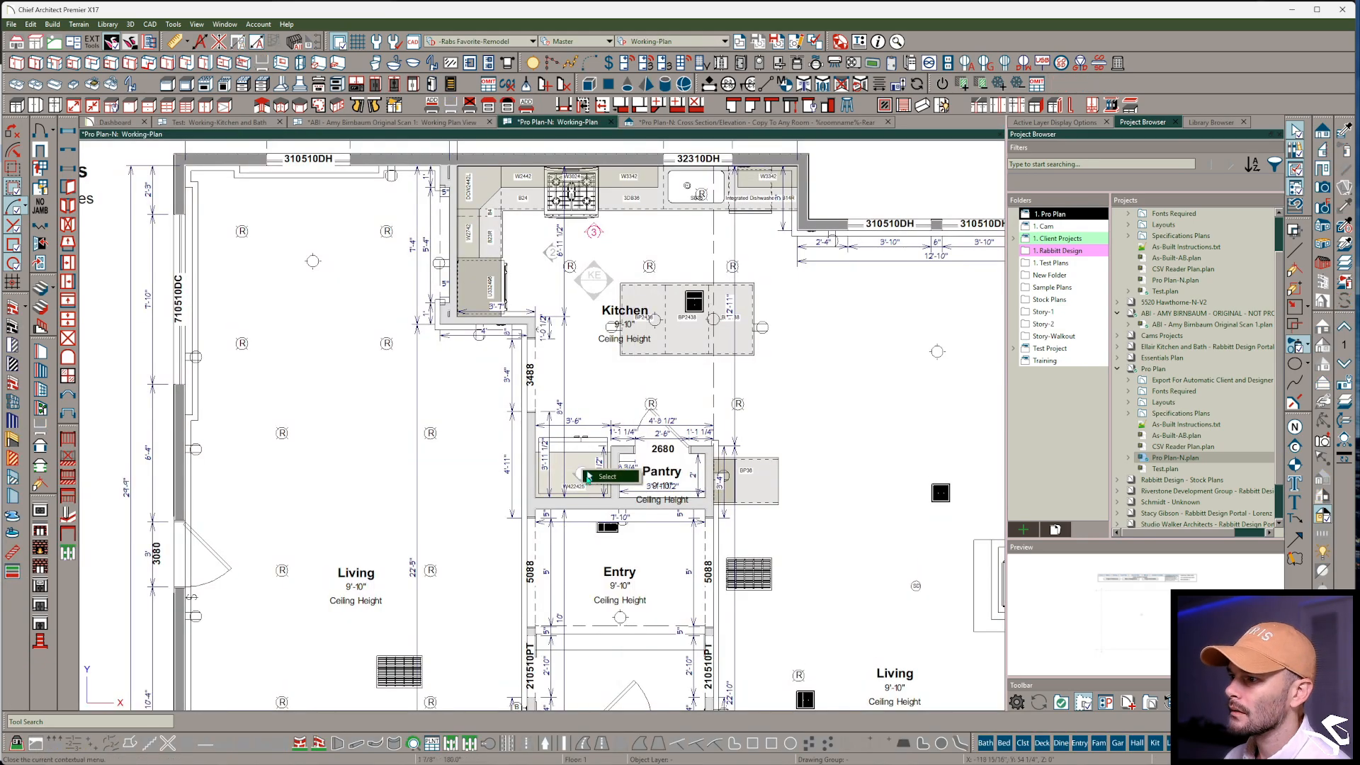
{"action": "left_click", "coordinate": [607, 476]}
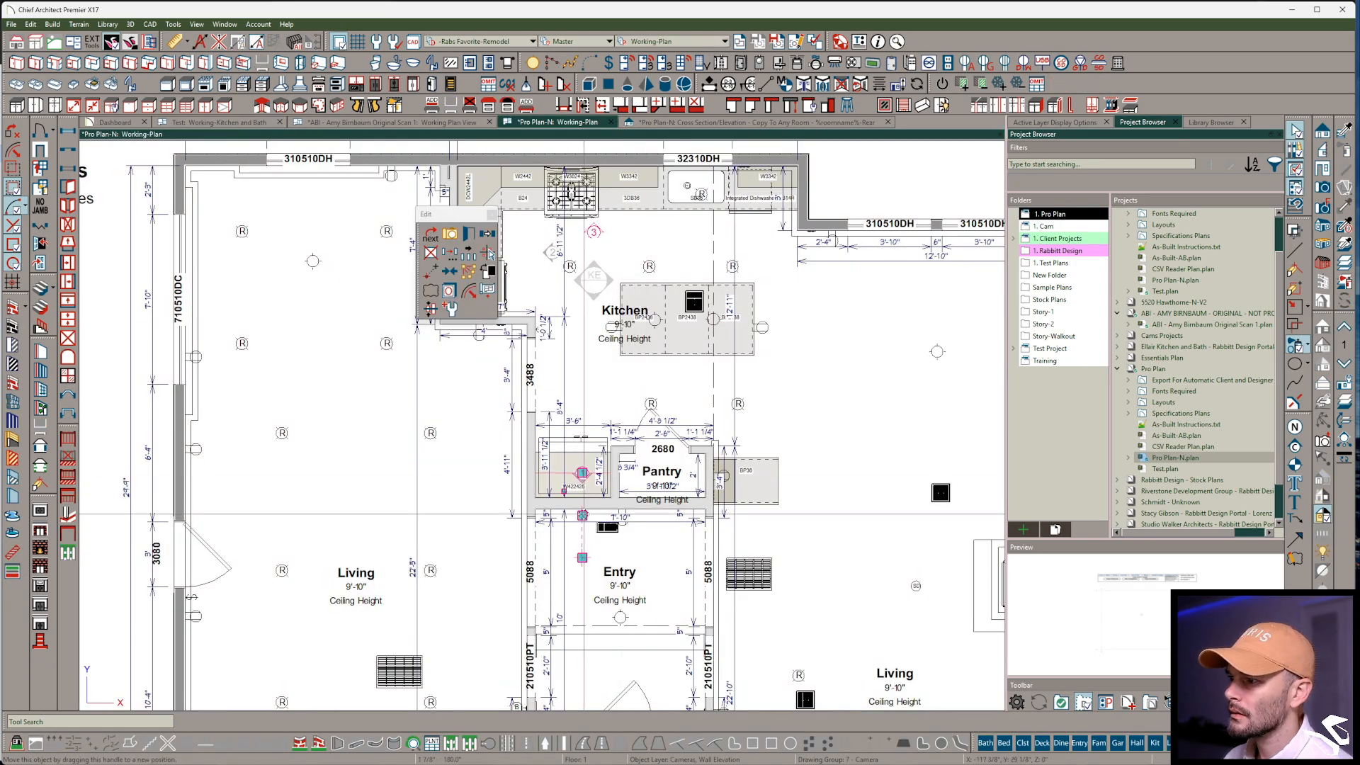
{"action": "left_click_drag", "start_coordinate": [590, 468], "coordinate": [604, 425]}
{"action": "scroll", "coordinate": [866, 412], "scroll_direction": "down", "scroll_amount": 4}
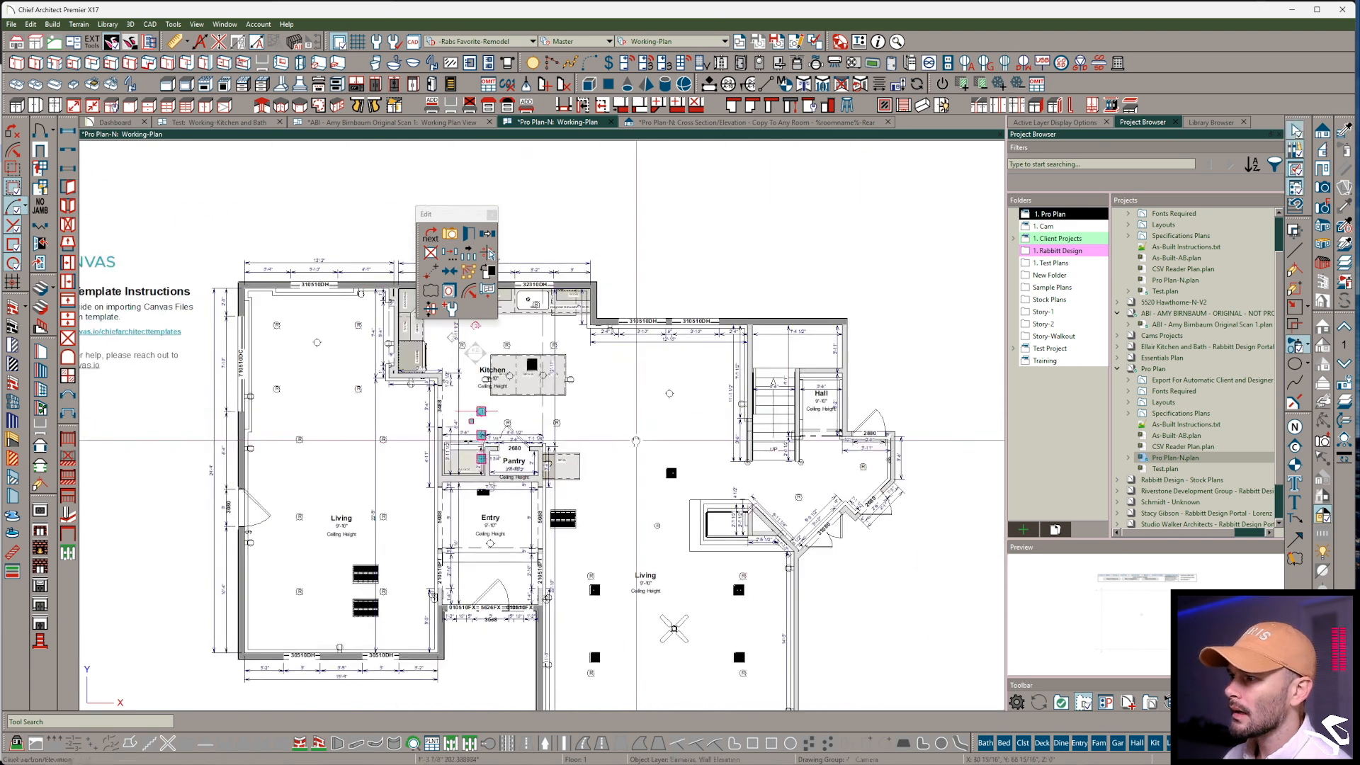
Group-select the windows across the whole floor plan
{"action": "scroll", "coordinate": [625, 447], "scroll_direction": "down", "scroll_amount": 3}
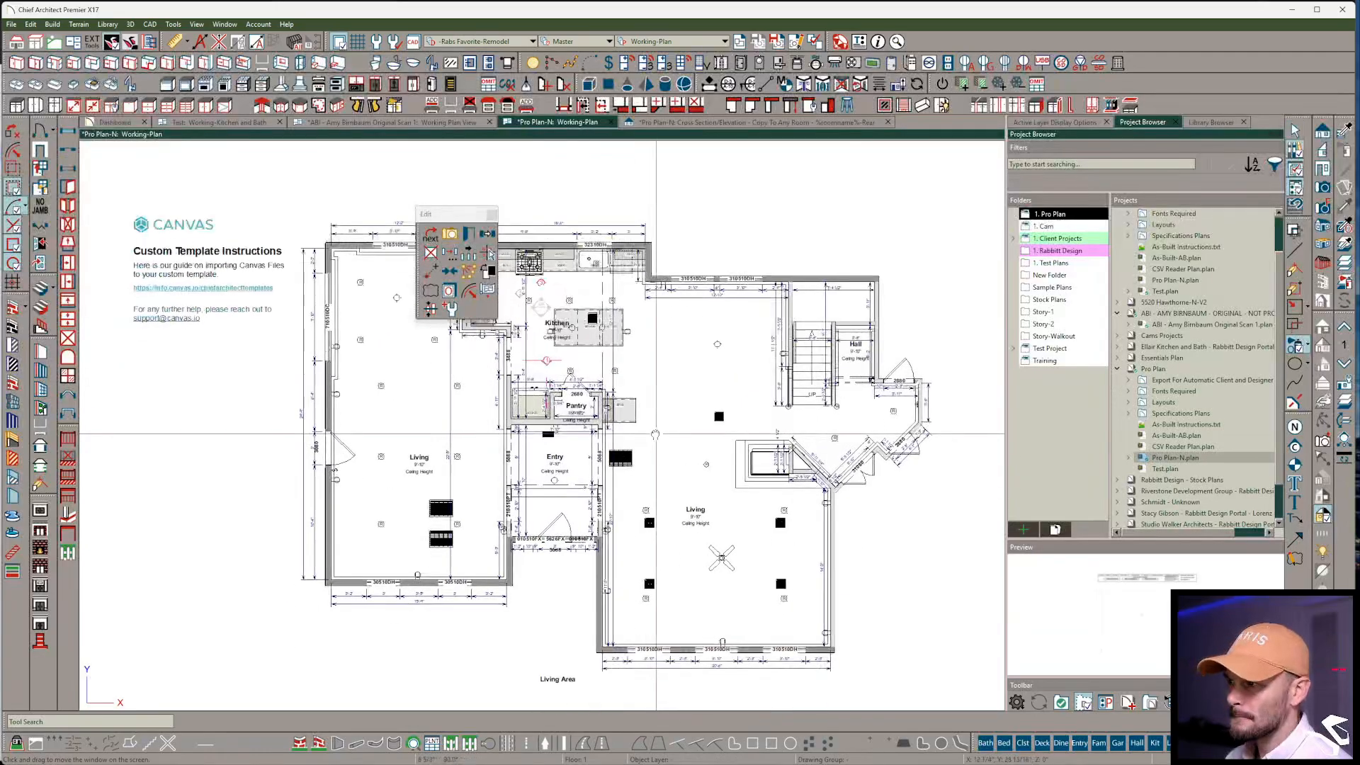
{"action": "scroll", "coordinate": [652, 434], "scroll_direction": "down", "scroll_amount": 2}
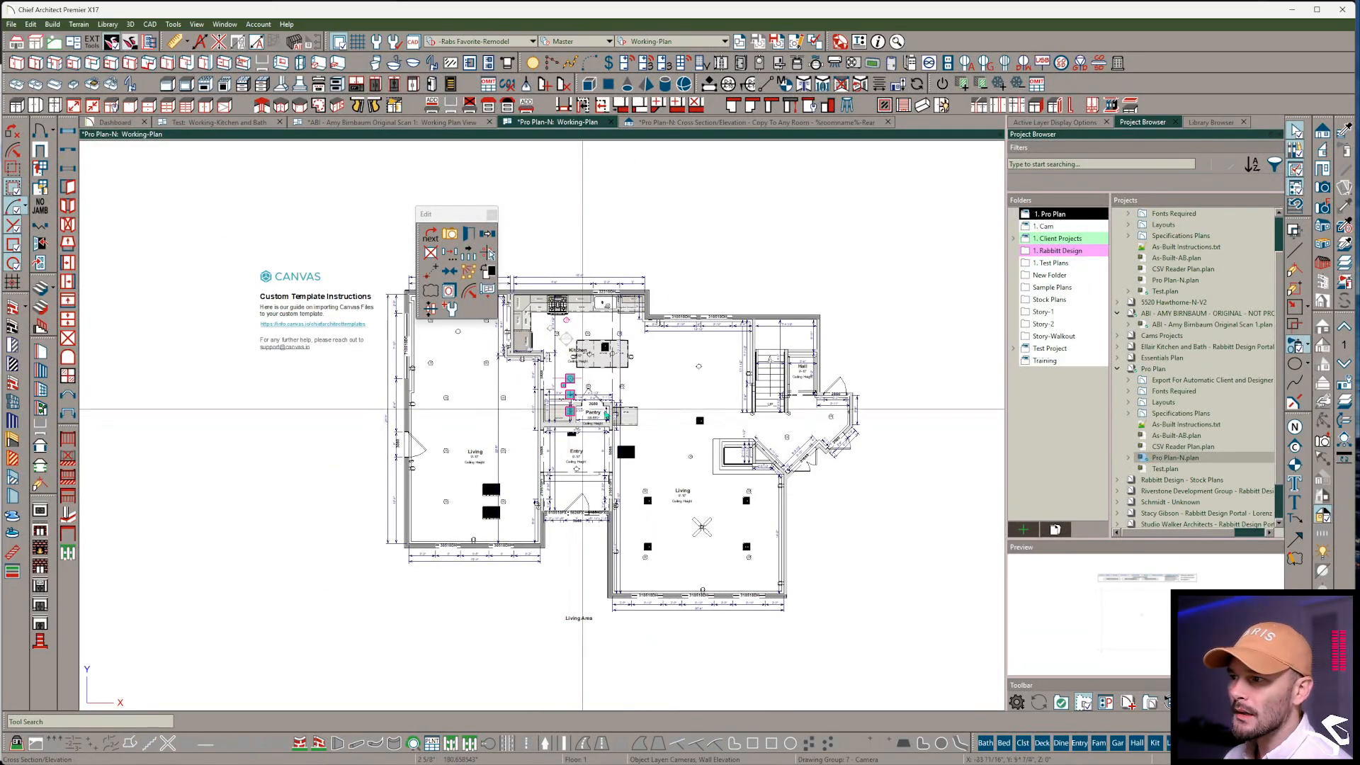
{"action": "middle_click_drag", "start_coordinate": [720, 287], "coordinate": [547, 339]}
{"action": "scroll", "coordinate": [547, 338], "scroll_direction": "down", "scroll_amount": 1}
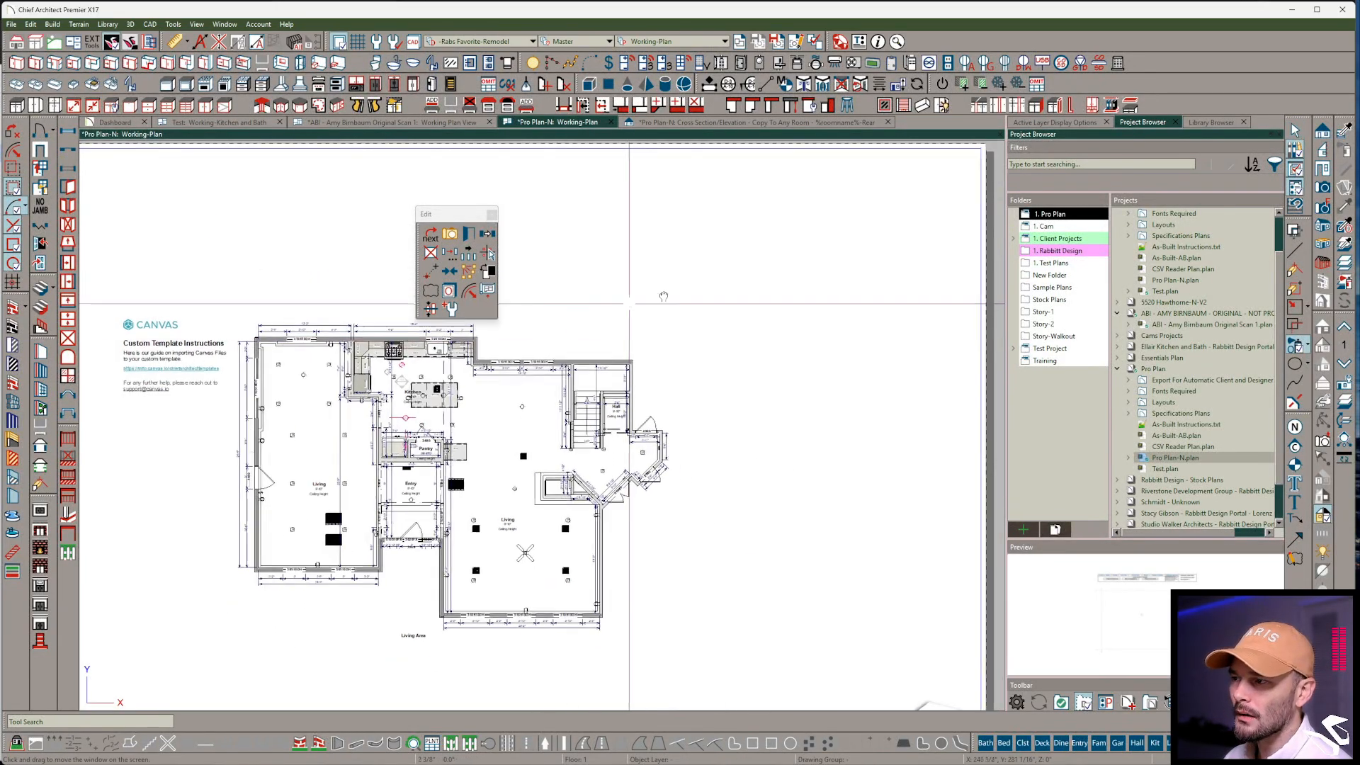
{"action": "scroll", "coordinate": [631, 303], "scroll_direction": "down", "scroll_amount": 1}
{"action": "middle_click_drag", "start_coordinate": [630, 304], "coordinate": [696, 344]}
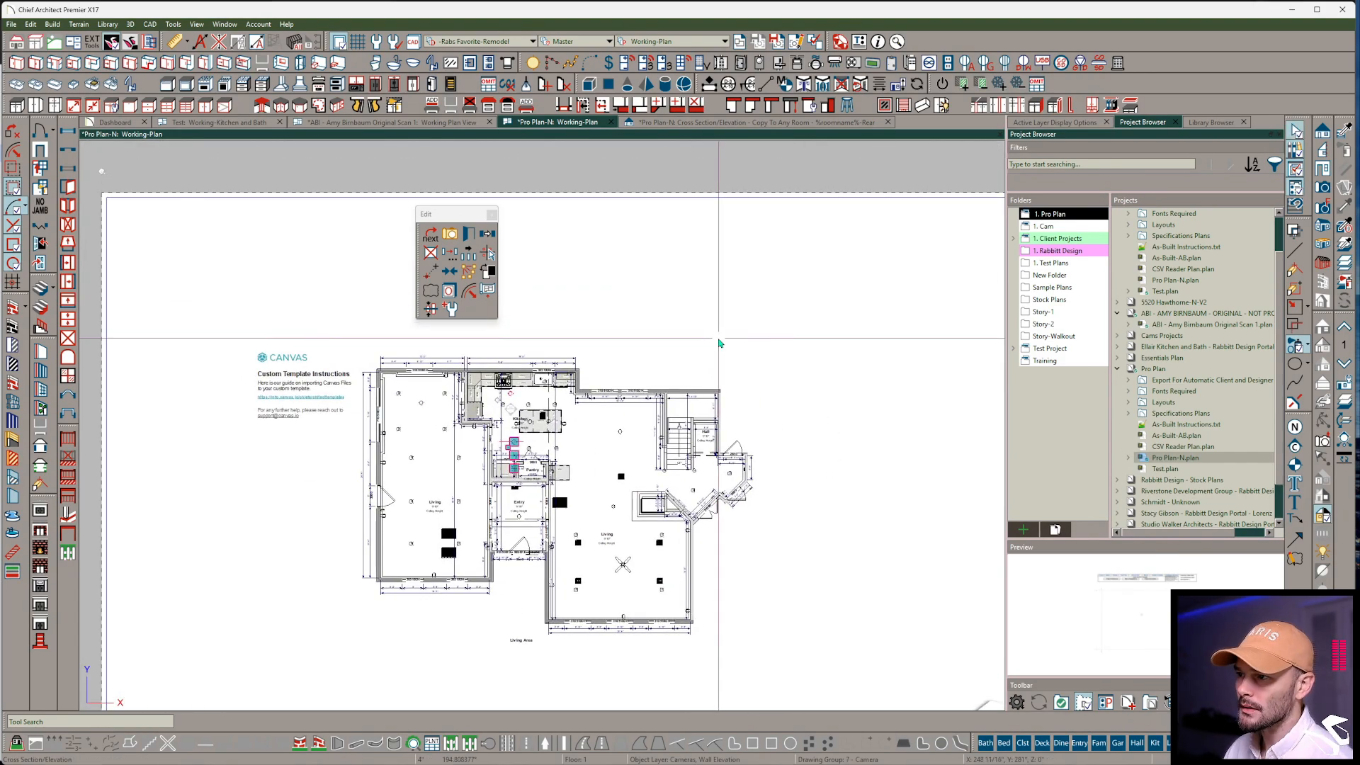
{"action": "left_click", "coordinate": [69, 131]}
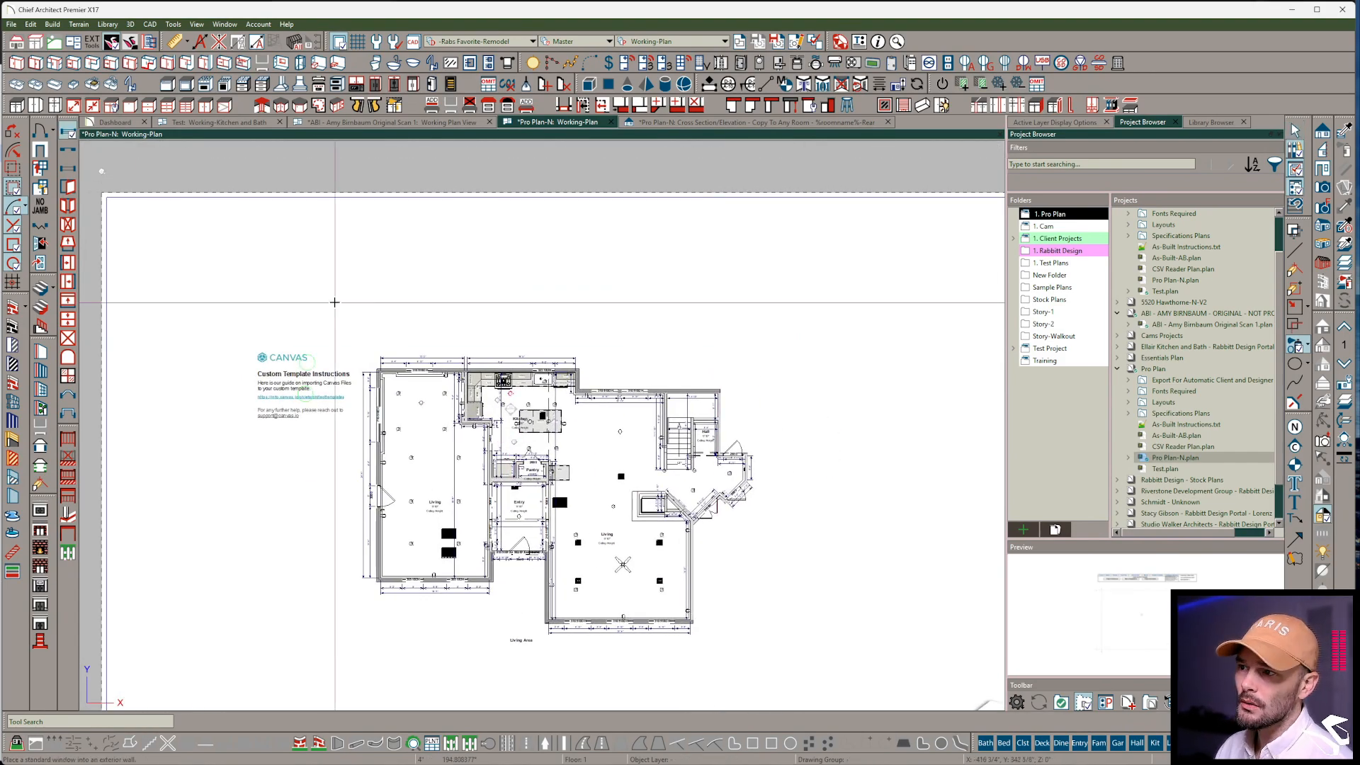
{"action": "left_click_drag", "start_coordinate": [332, 310], "coordinate": [870, 721], "text": "shift"}
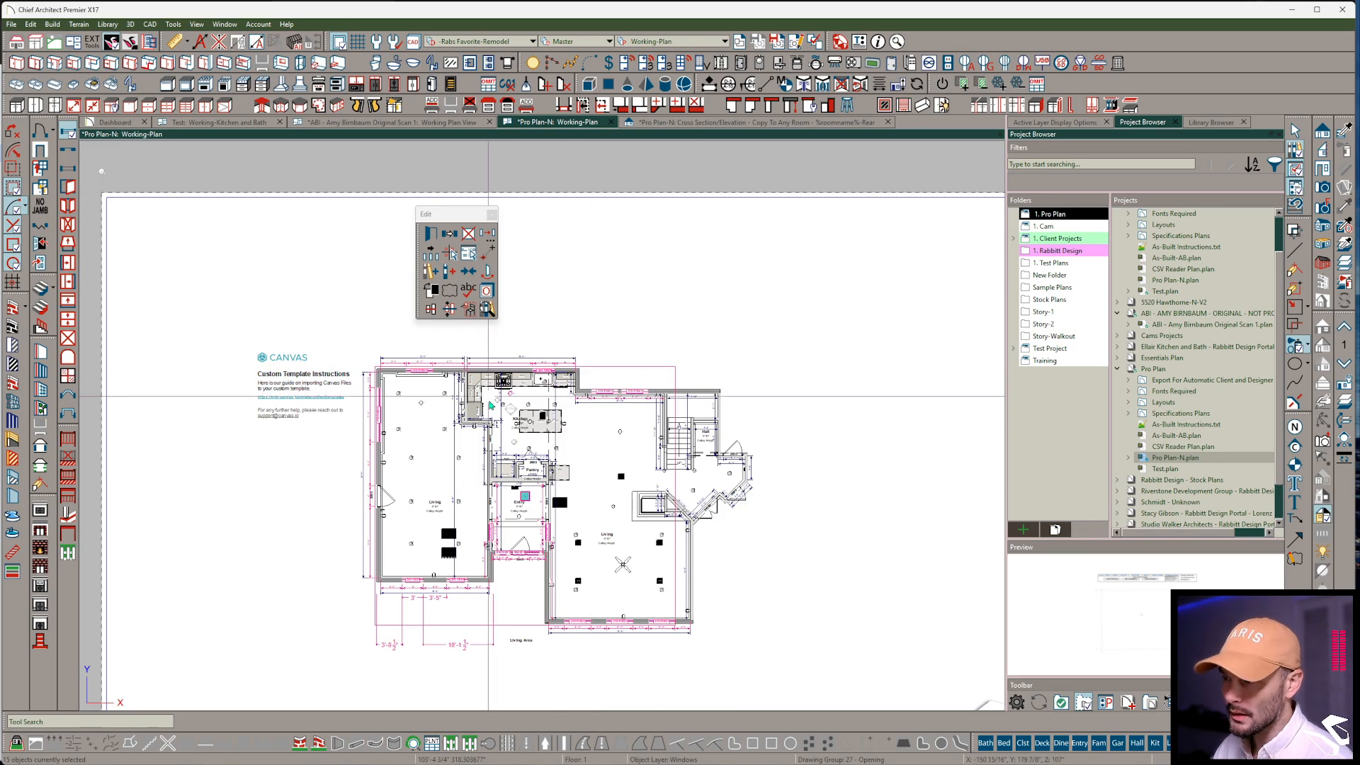
{"action": "scroll", "coordinate": [559, 395], "scroll_direction": "up", "scroll_amount": 4}
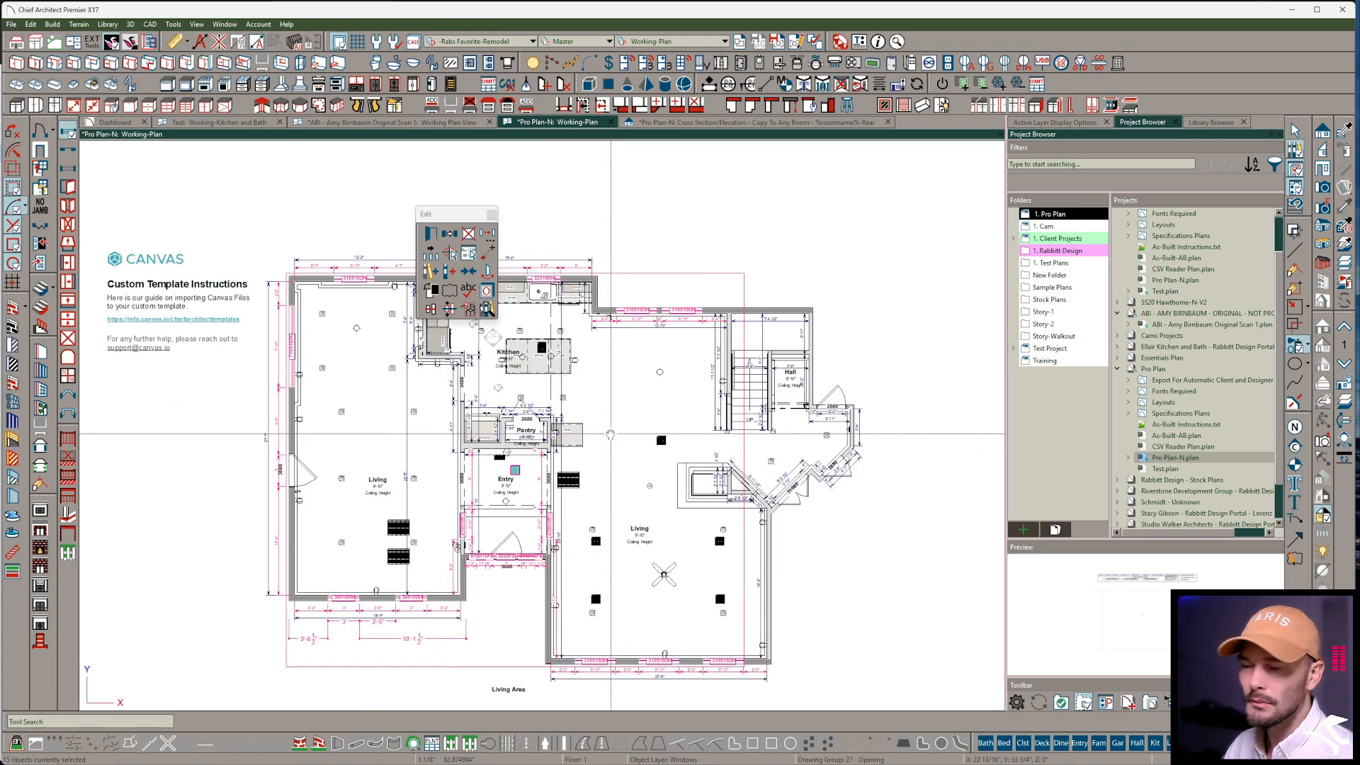
{"action": "scroll", "coordinate": [547, 409], "scroll_direction": "down", "scroll_amount": 2}
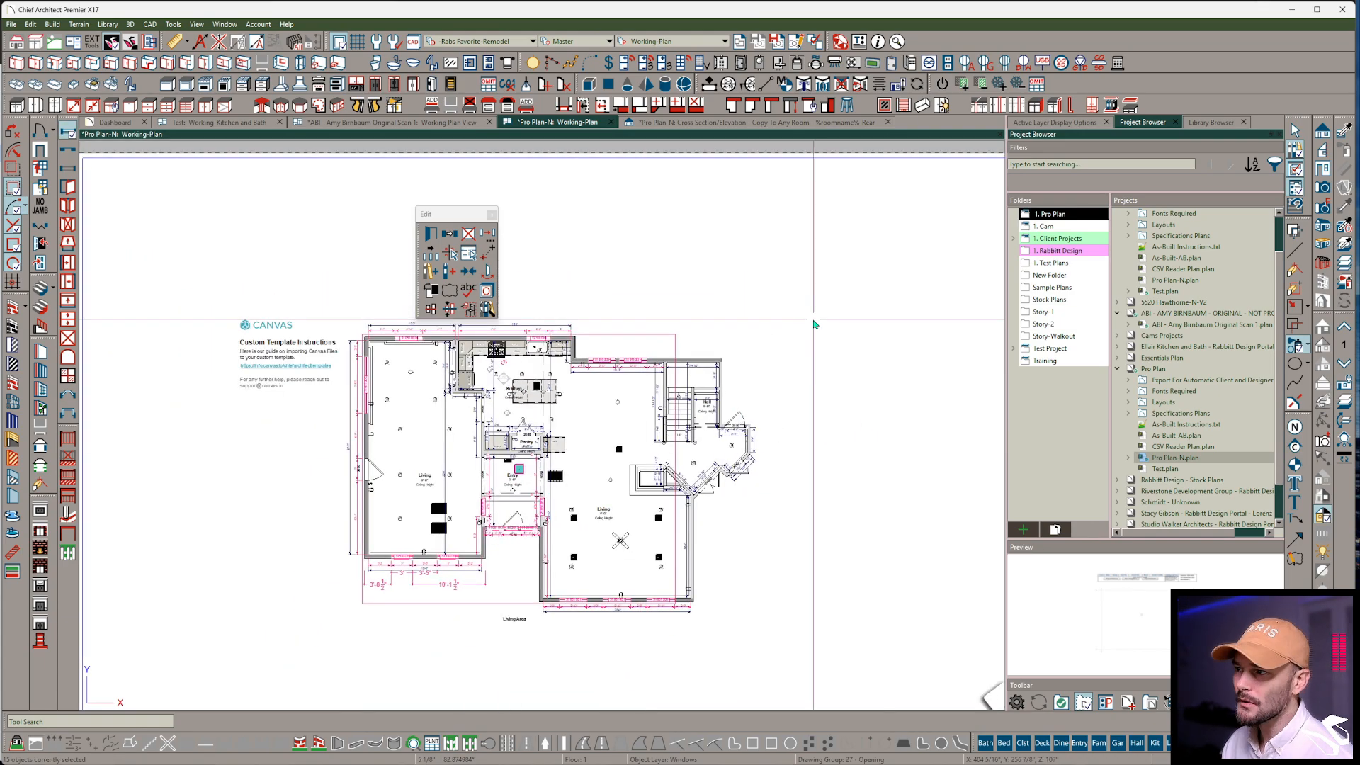
Place a window schedule in the empty area beside the upper right of the floor plan
{"action": "key", "text": "alt+t"}
{"action": "key", "text": "s"}
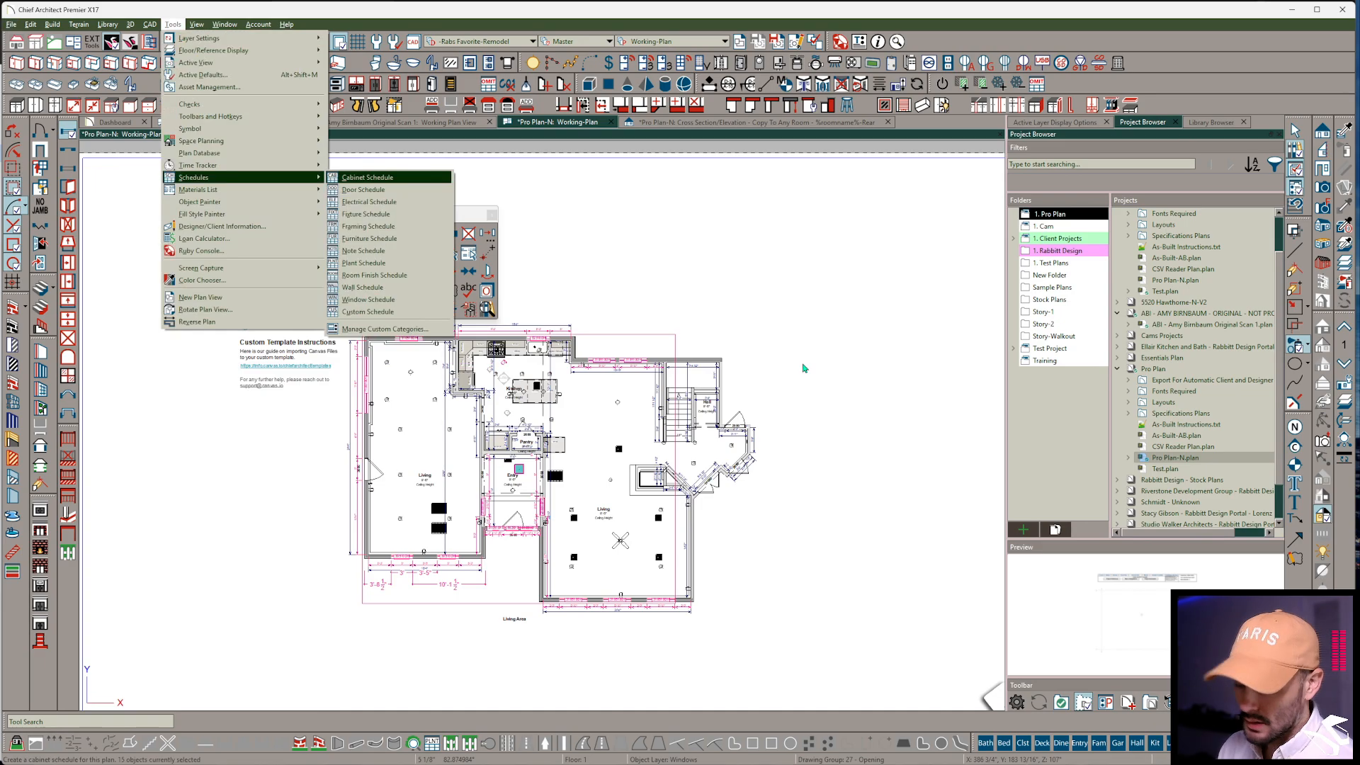
{"action": "key", "text": "Return"}
{"action": "left_click", "coordinate": [797, 319]}
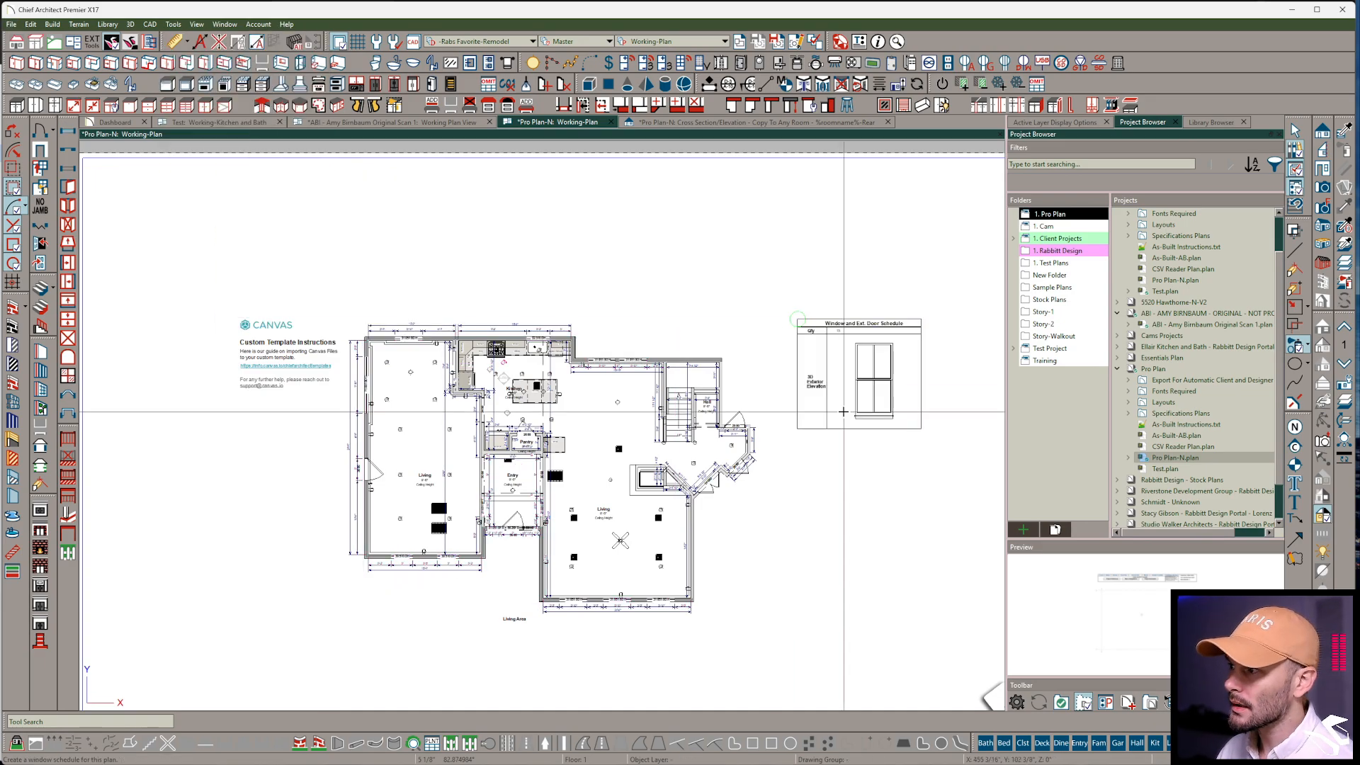
Exclude the Door category and Mulled Window Units from the Window and Ext. Door Schedule
{"action": "double_click", "coordinate": [851, 389]}
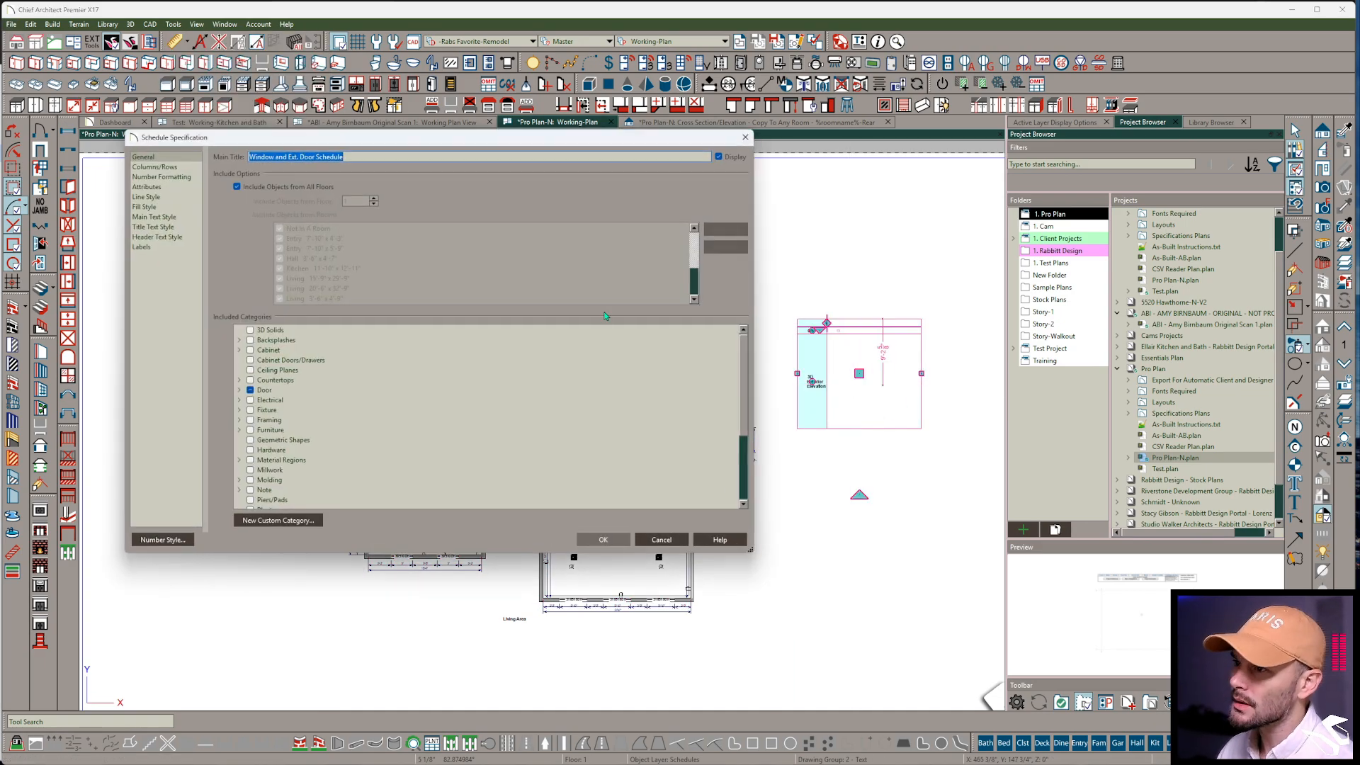
{"action": "left_click", "coordinate": [250, 393]}
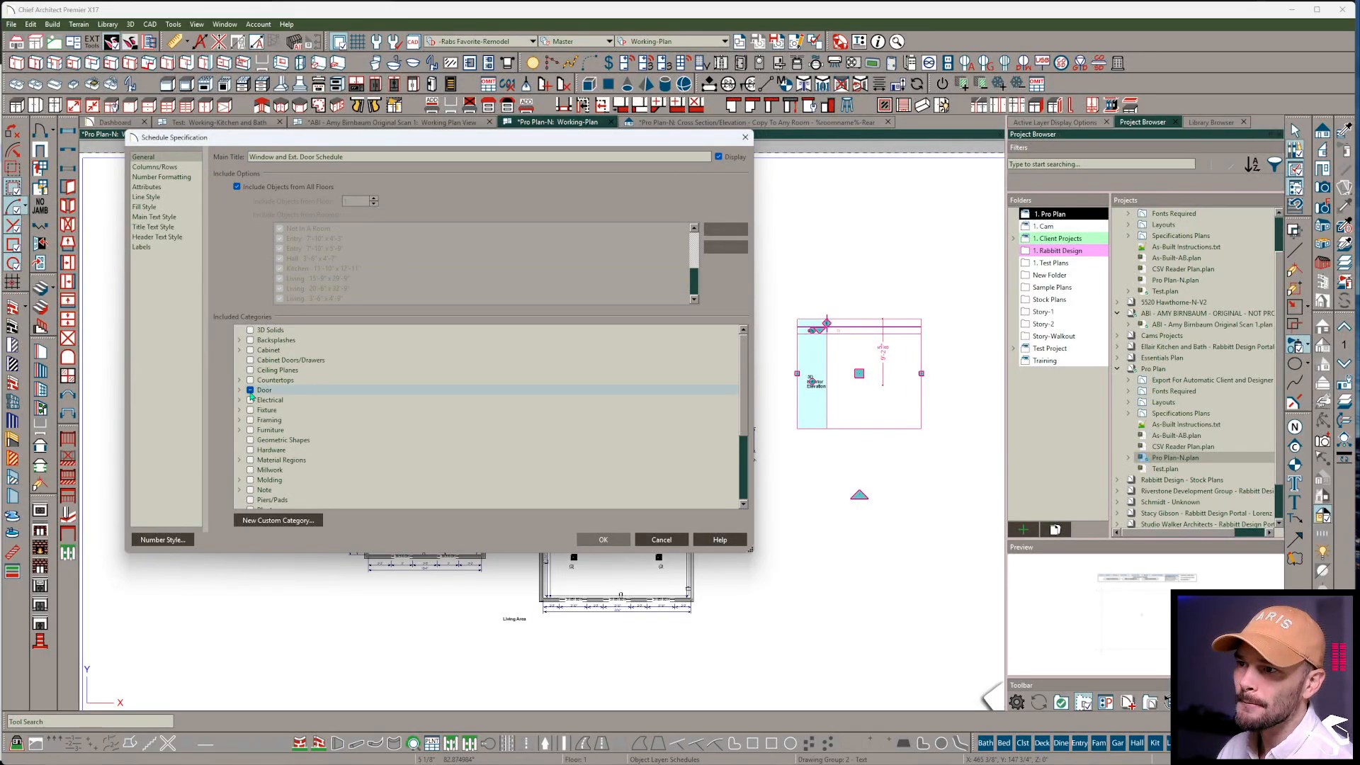
{"action": "left_click", "coordinate": [250, 391]}
{"action": "scroll", "coordinate": [240, 393], "scroll_direction": "down", "scroll_amount": 1}
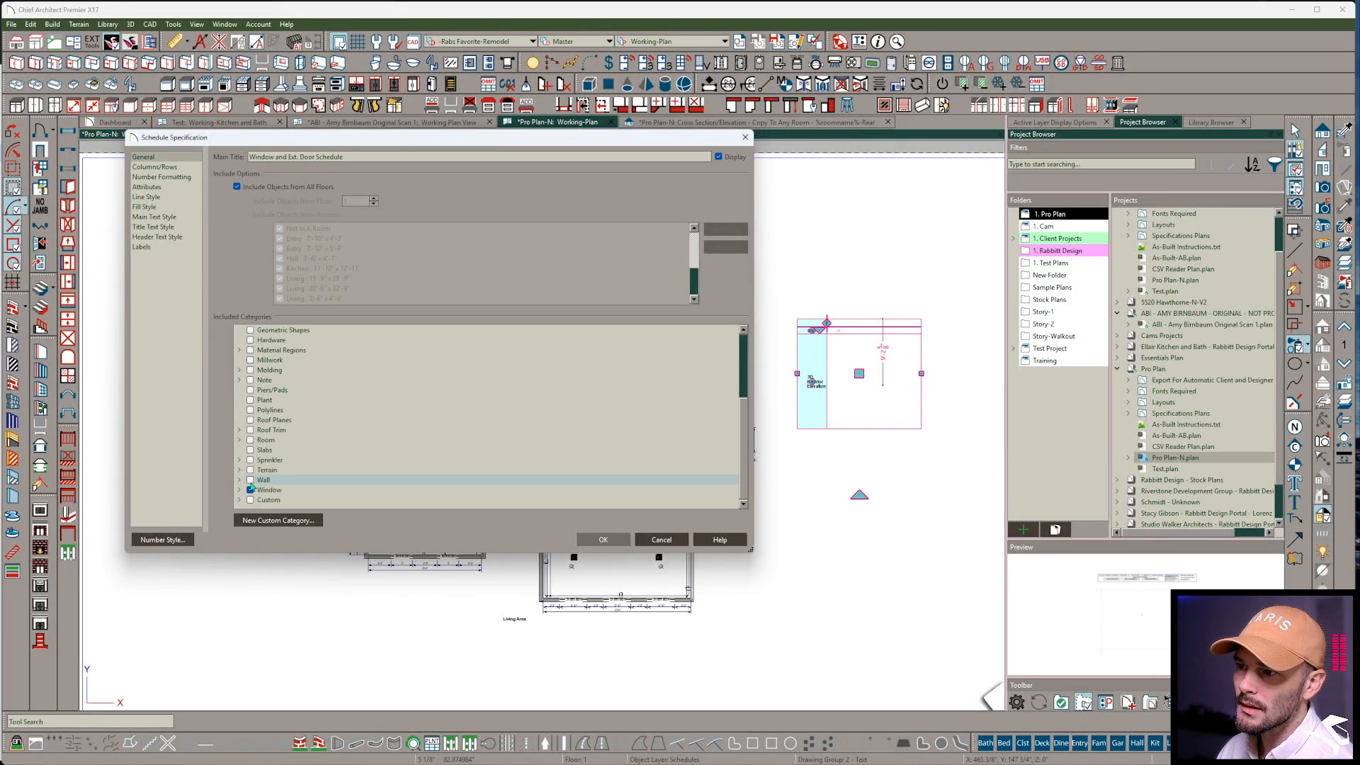
{"action": "left_click", "coordinate": [239, 490]}
{"action": "scroll", "coordinate": [311, 440], "scroll_direction": "down", "scroll_amount": 6}
{"action": "scroll", "coordinate": [316, 439], "scroll_direction": "down", "scroll_amount": 1}
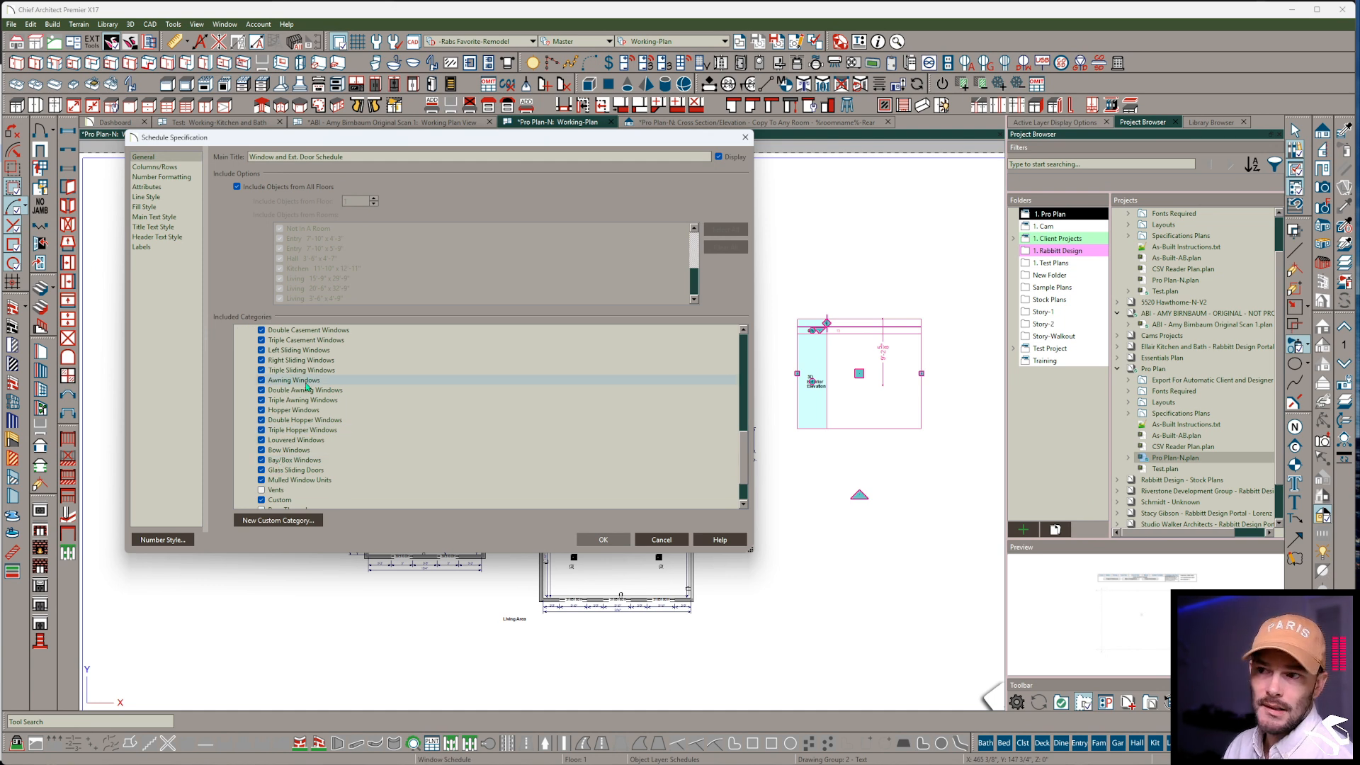
{"action": "scroll", "coordinate": [312, 419], "scroll_direction": "down", "scroll_amount": 2}
{"action": "left_click", "coordinate": [261, 430]}
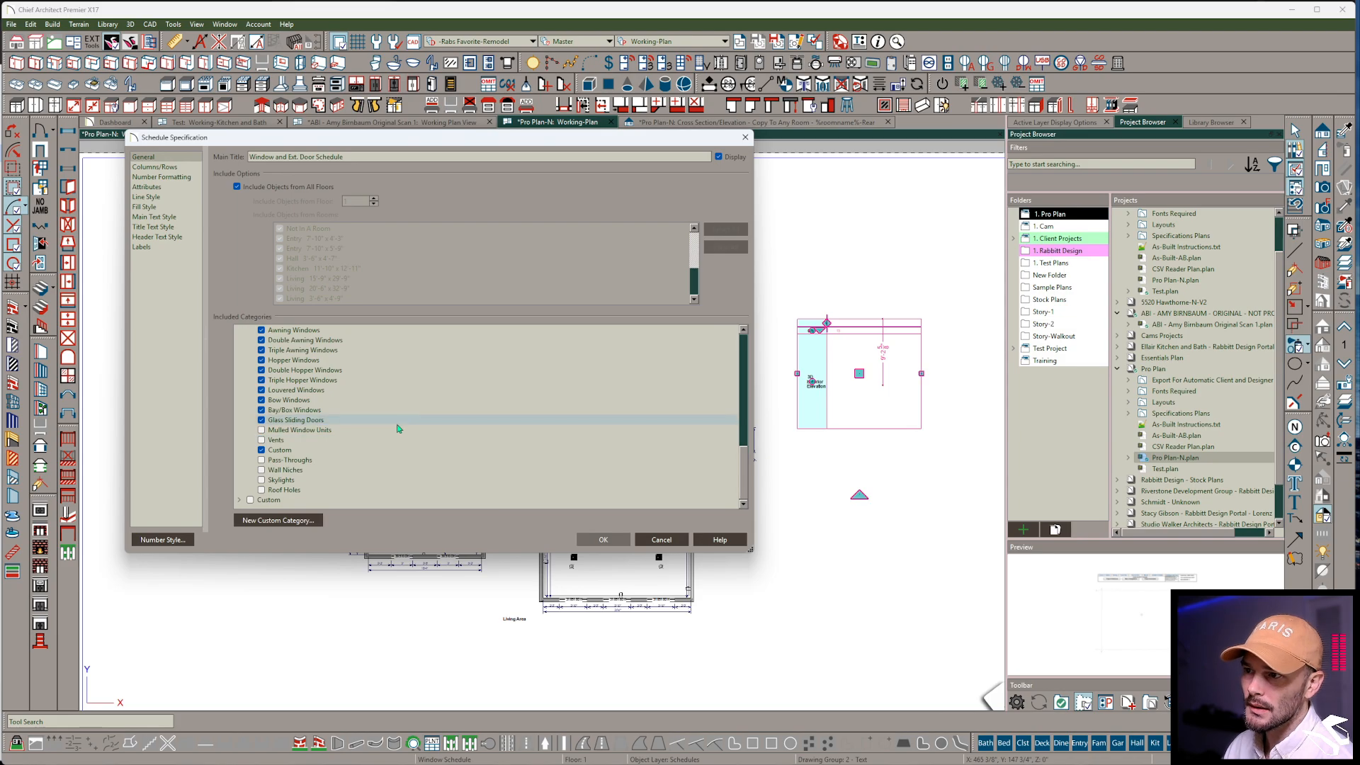
{"action": "left_click", "coordinate": [603, 540]}
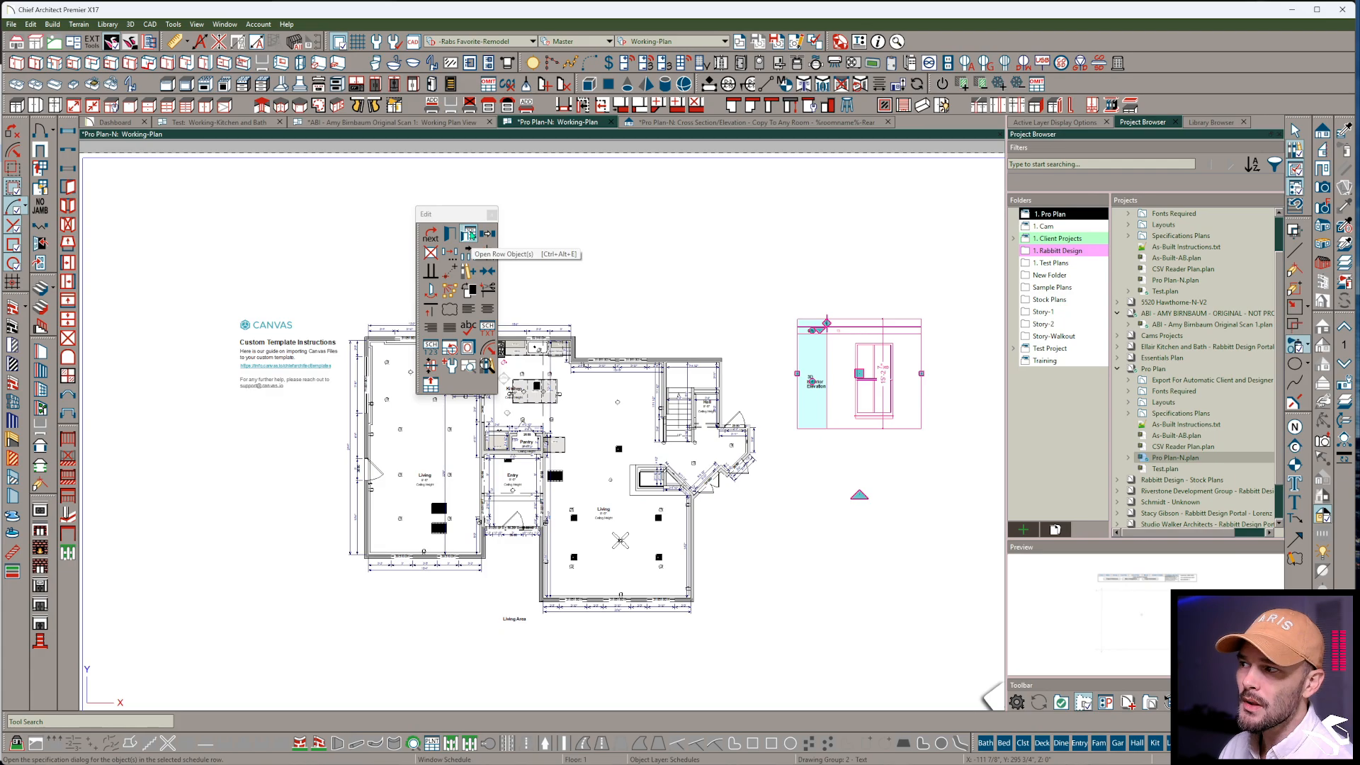
Open the windows listed in the schedule together and specify the user-defined label %label_Rab% with a Y offset of -18
{"action": "scroll", "coordinate": [793, 366], "scroll_direction": "up", "scroll_amount": 5}
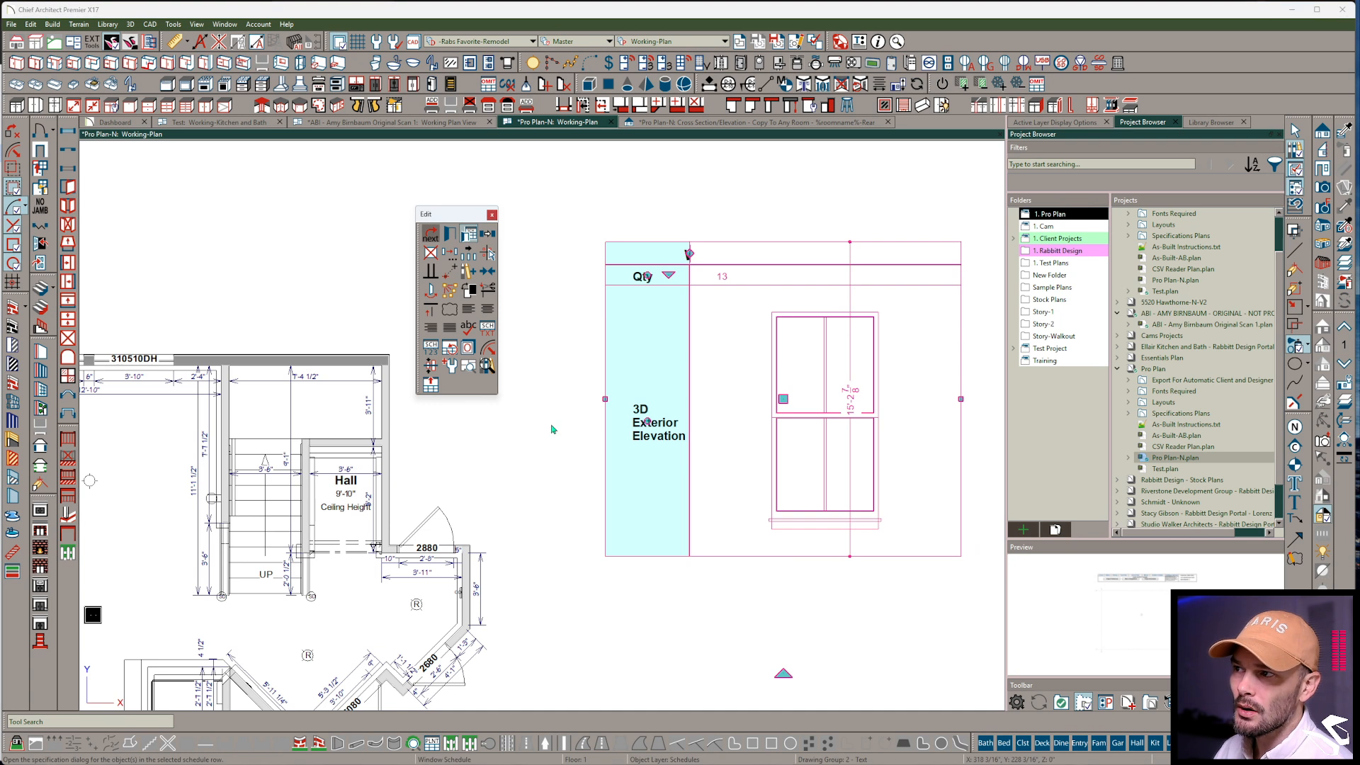
{"action": "key", "text": "ctrl+e"}
{"action": "left_click", "coordinate": [399, 332]}
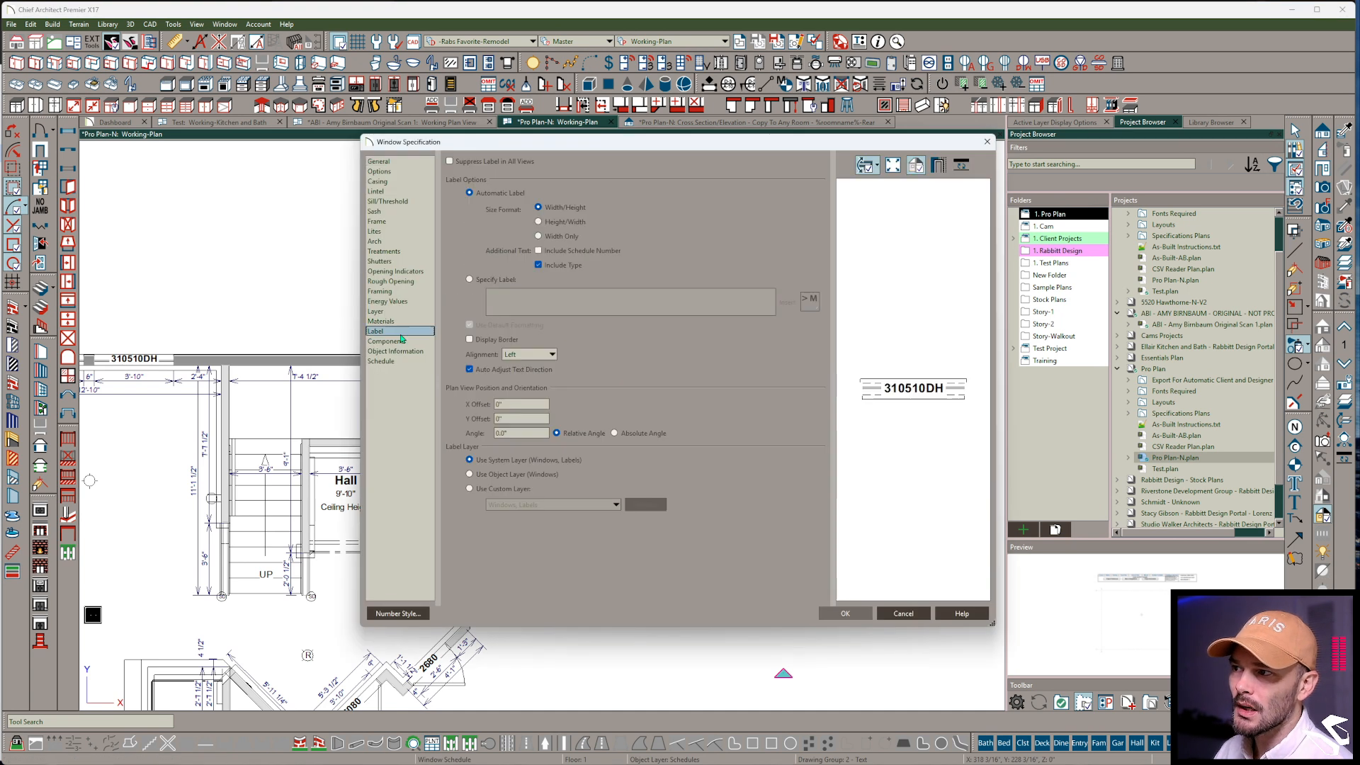
{"action": "left_click", "coordinate": [469, 280]}
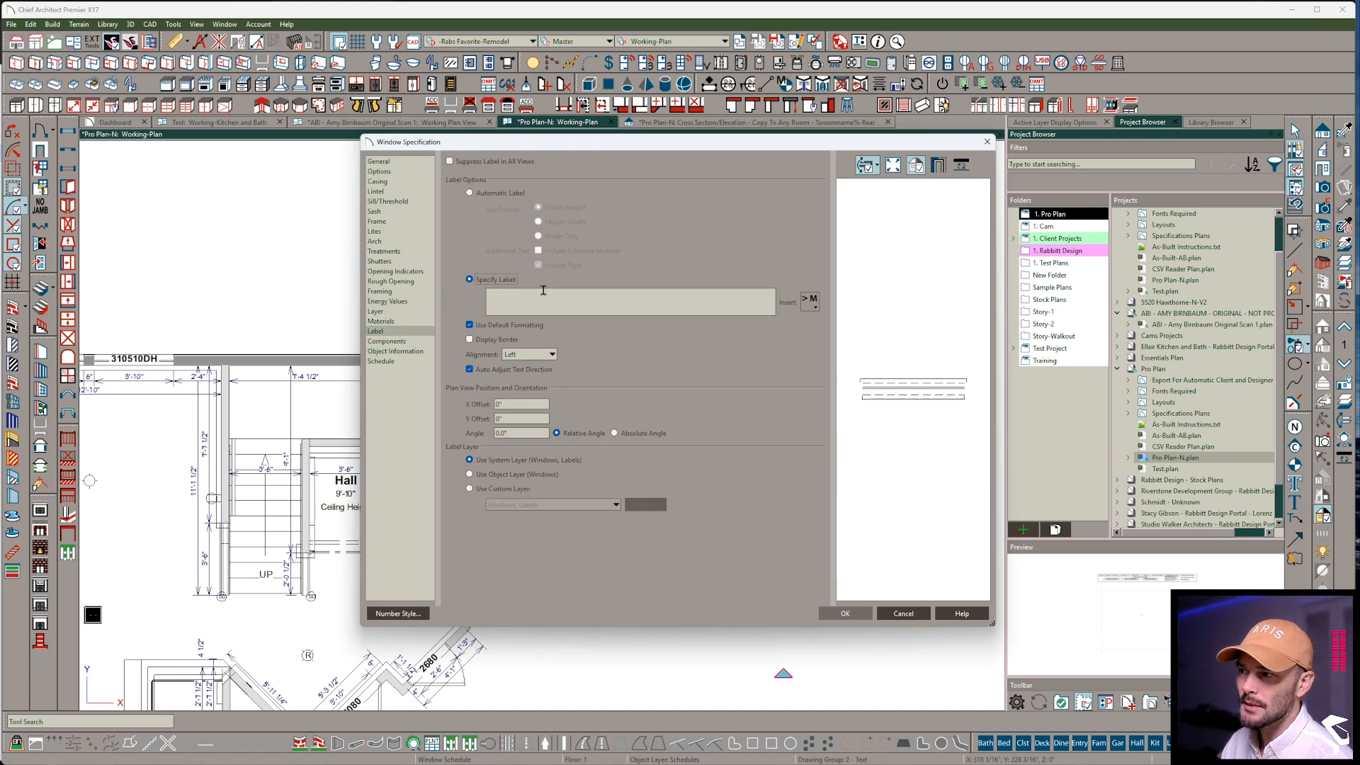
{"action": "mouse_move", "coordinate": [848, 333]}
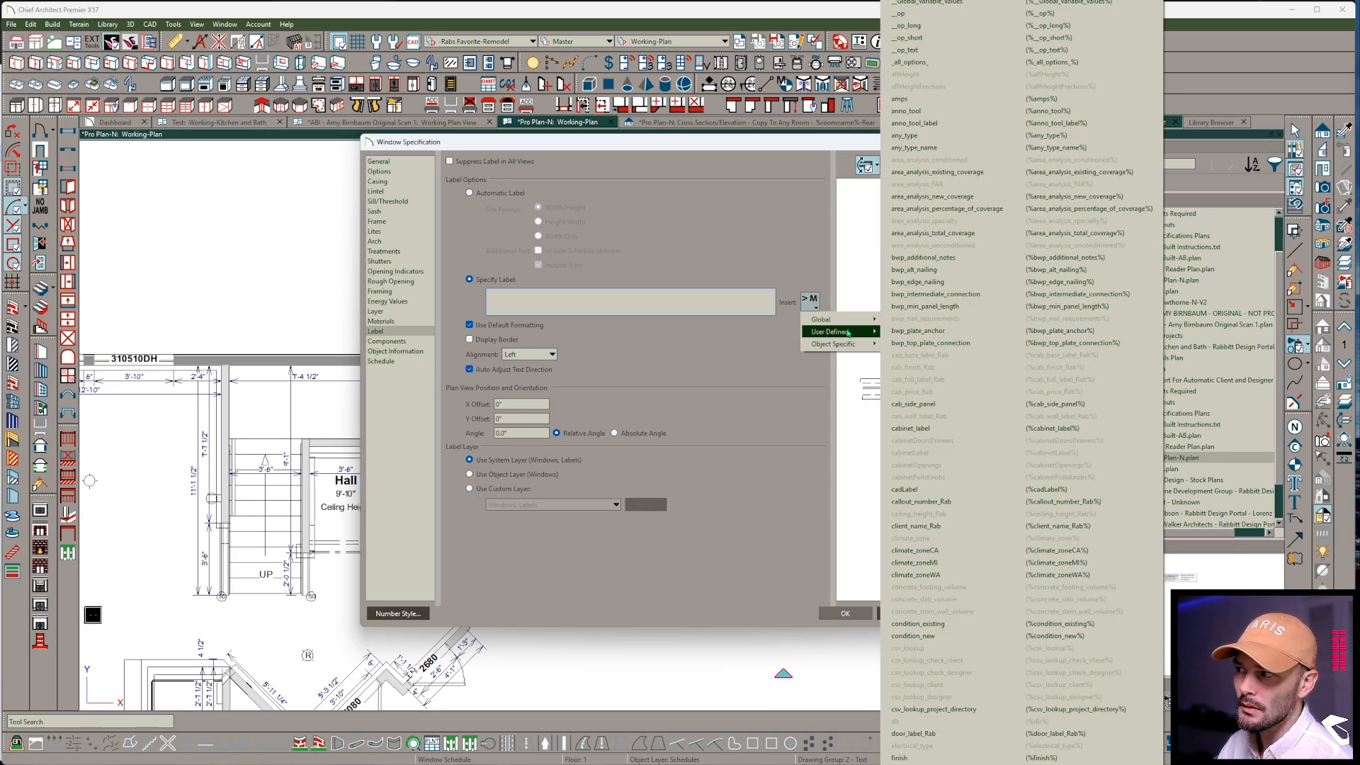
{"action": "scroll", "coordinate": [961, 610], "scroll_direction": "down", "scroll_amount": 10}
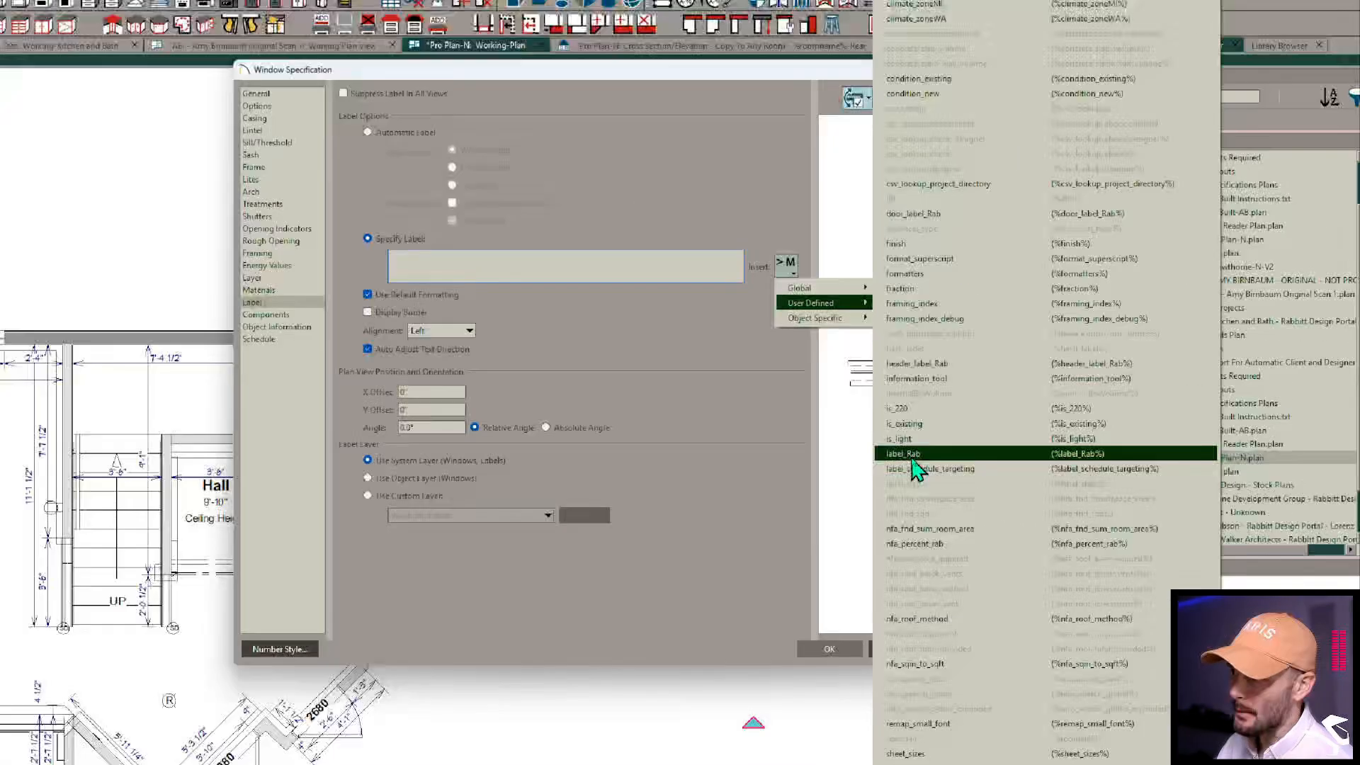
{"action": "left_click", "coordinate": [912, 456]}
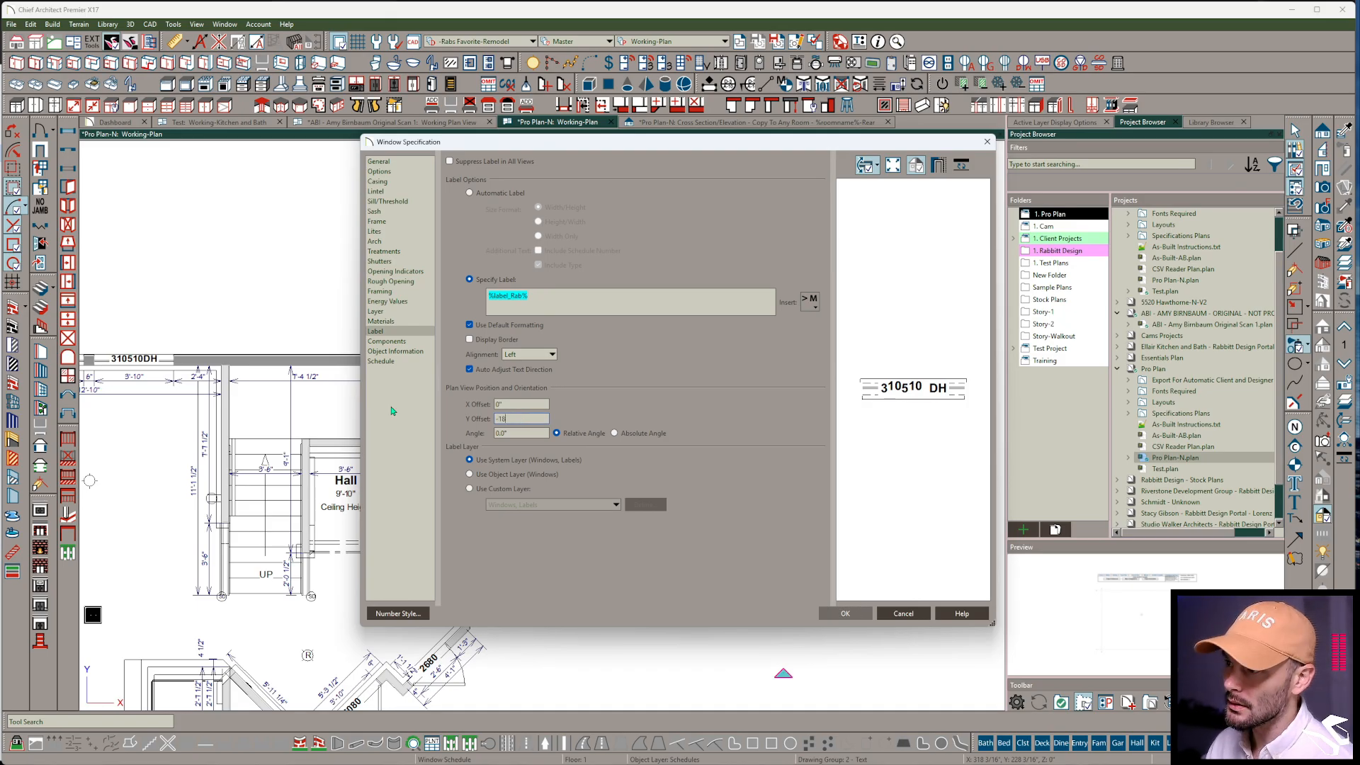
{"action": "left_click", "coordinate": [850, 616]}
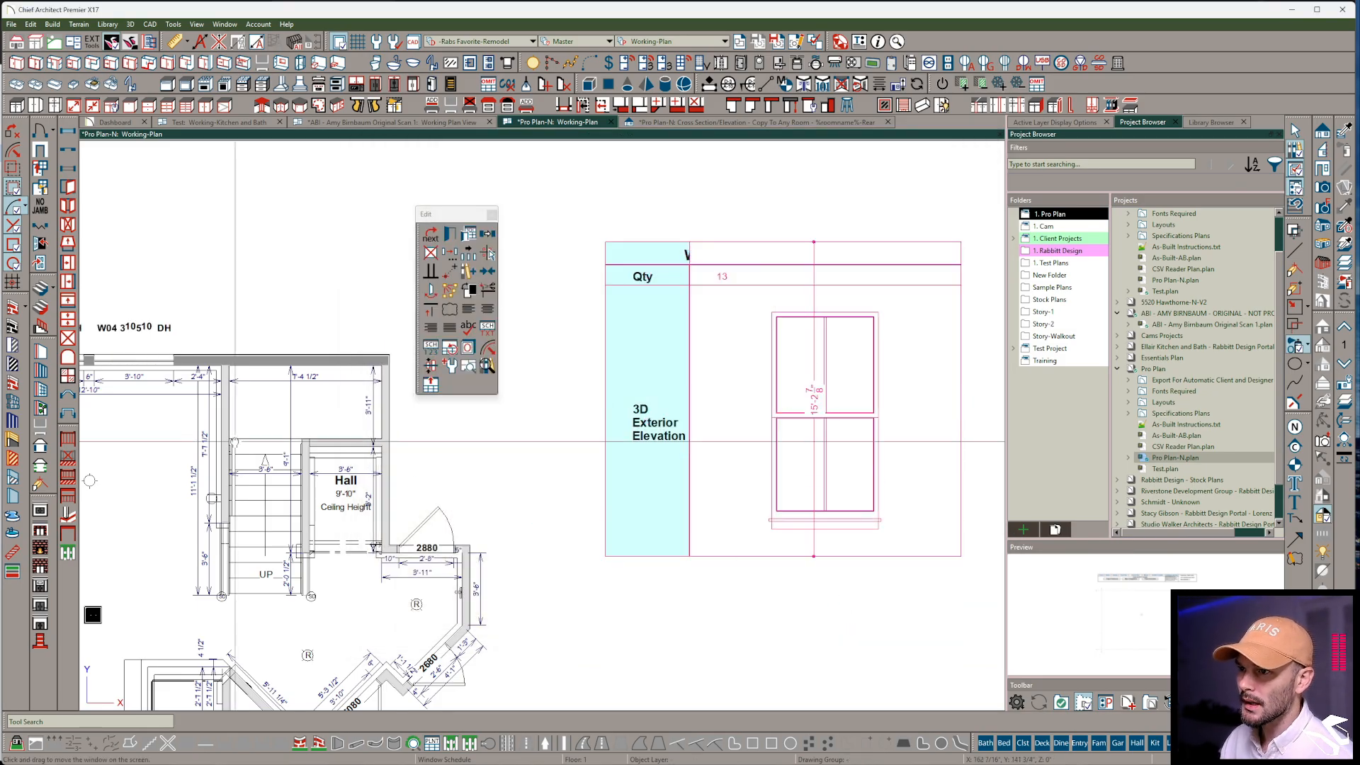
Limit the schedule's included categories to Mulled Window Units only
{"action": "middle_click_drag", "start_coordinate": [262, 439], "coordinate": [554, 584]}
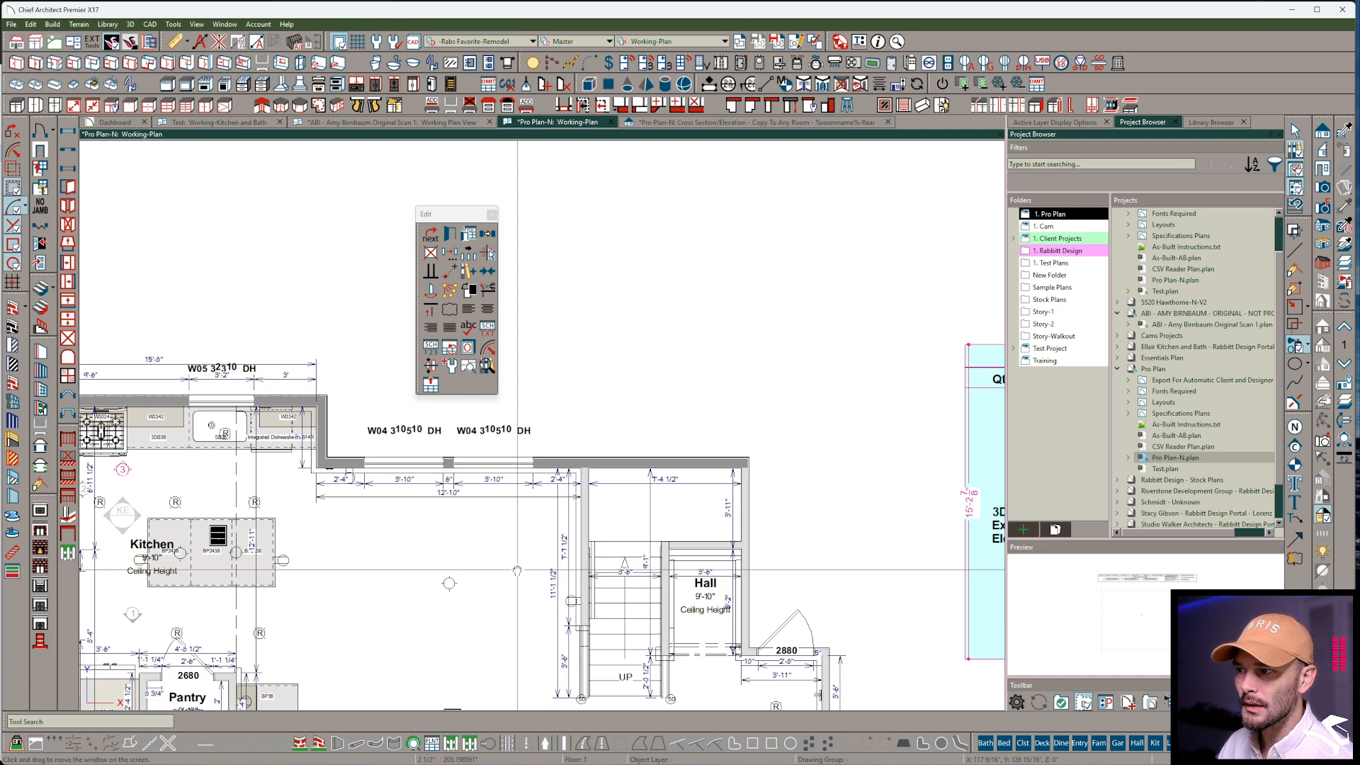
{"action": "middle_click_drag", "start_coordinate": [517, 570], "coordinate": [473, 438]}
{"action": "scroll", "coordinate": [472, 442], "scroll_direction": "down", "scroll_amount": 2}
{"action": "scroll", "coordinate": [608, 446], "scroll_direction": "down", "scroll_amount": 1}
{"action": "middle_click_drag", "start_coordinate": [576, 523], "coordinate": [547, 434]}
{"action": "left_click", "coordinate": [859, 289]}
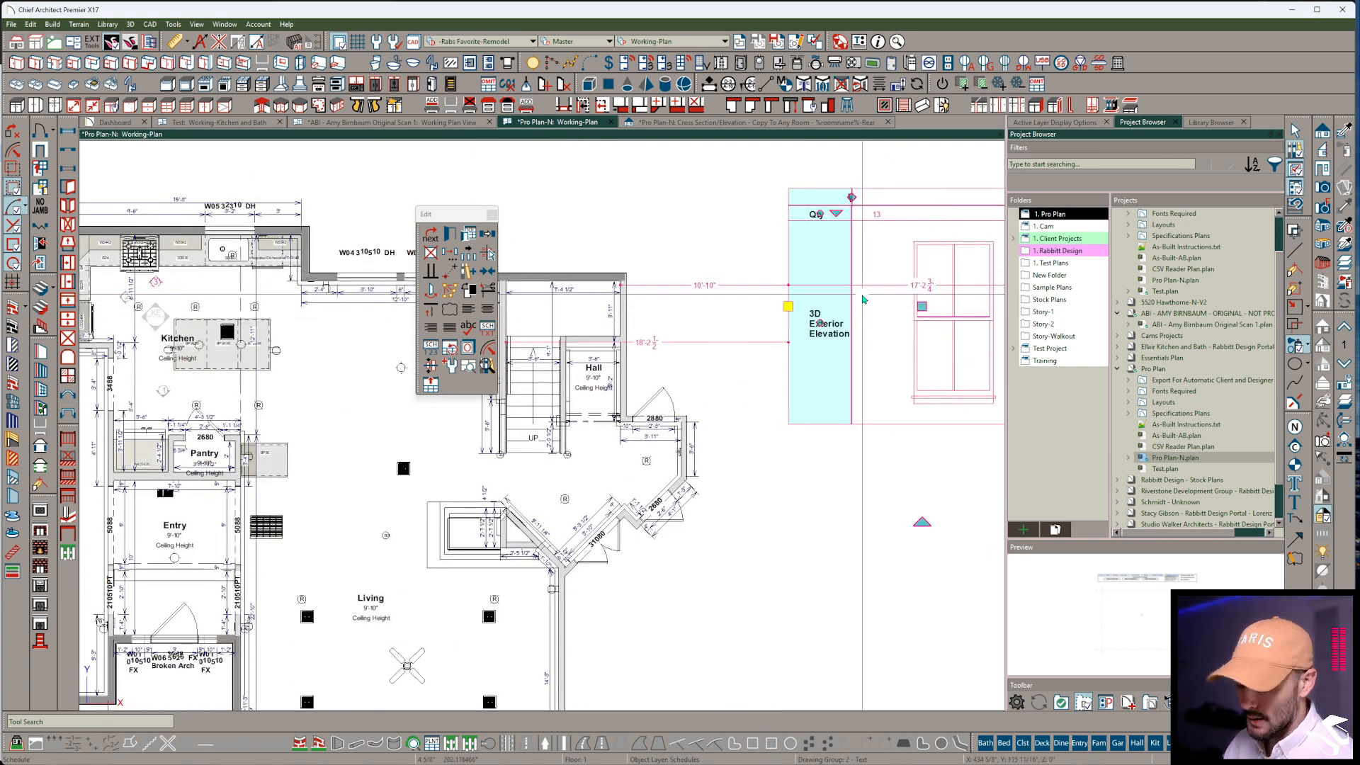
{"action": "double_click", "coordinate": [863, 299]}
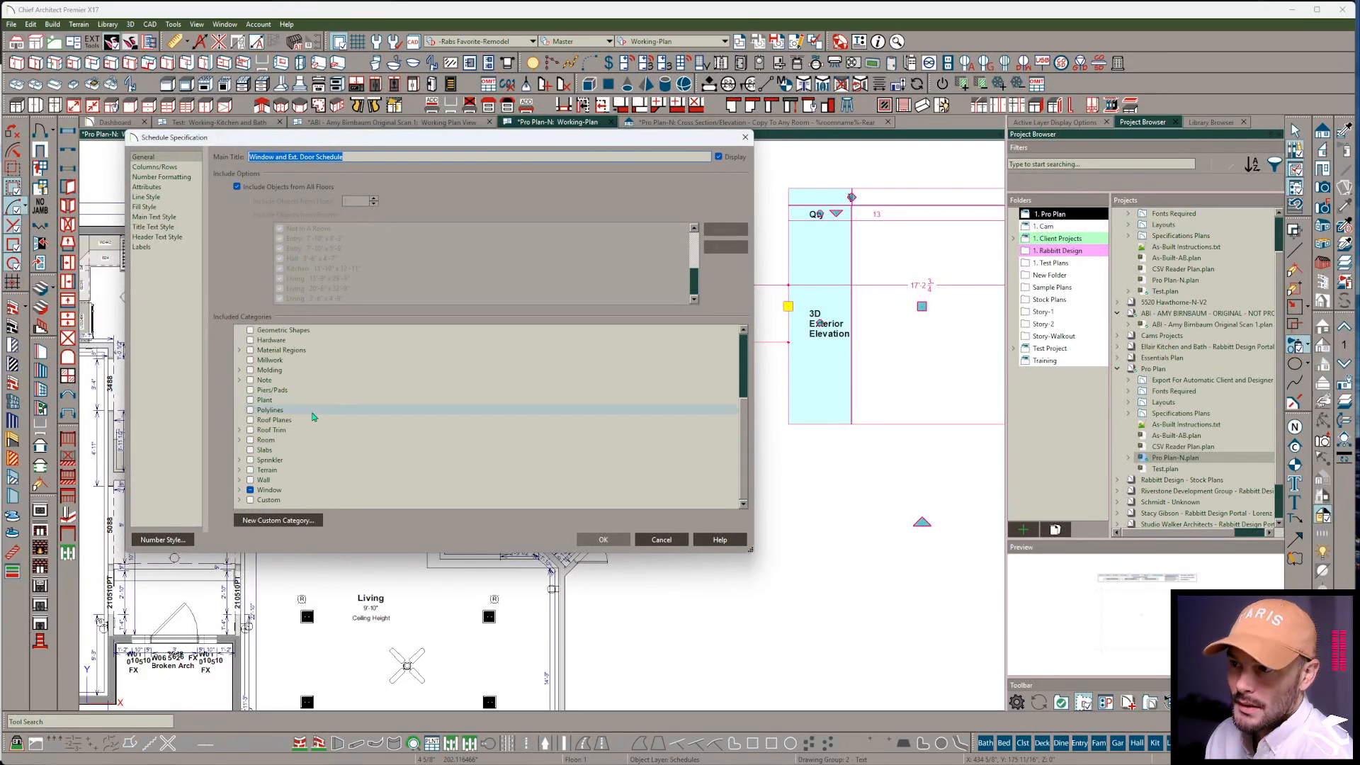
{"action": "left_click", "coordinate": [239, 490]}
{"action": "left_click", "coordinate": [247, 340]}
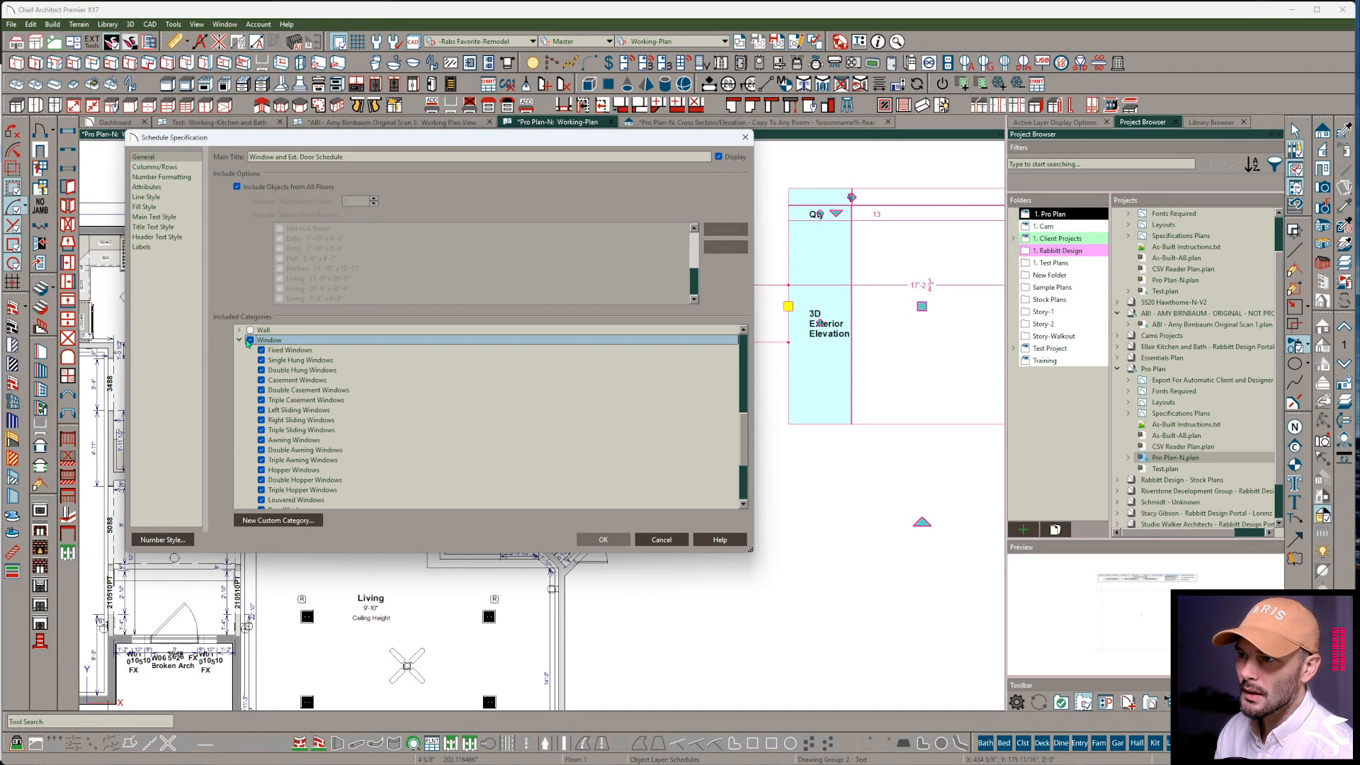
{"action": "scroll", "coordinate": [255, 396], "scroll_direction": "down", "scroll_amount": 2}
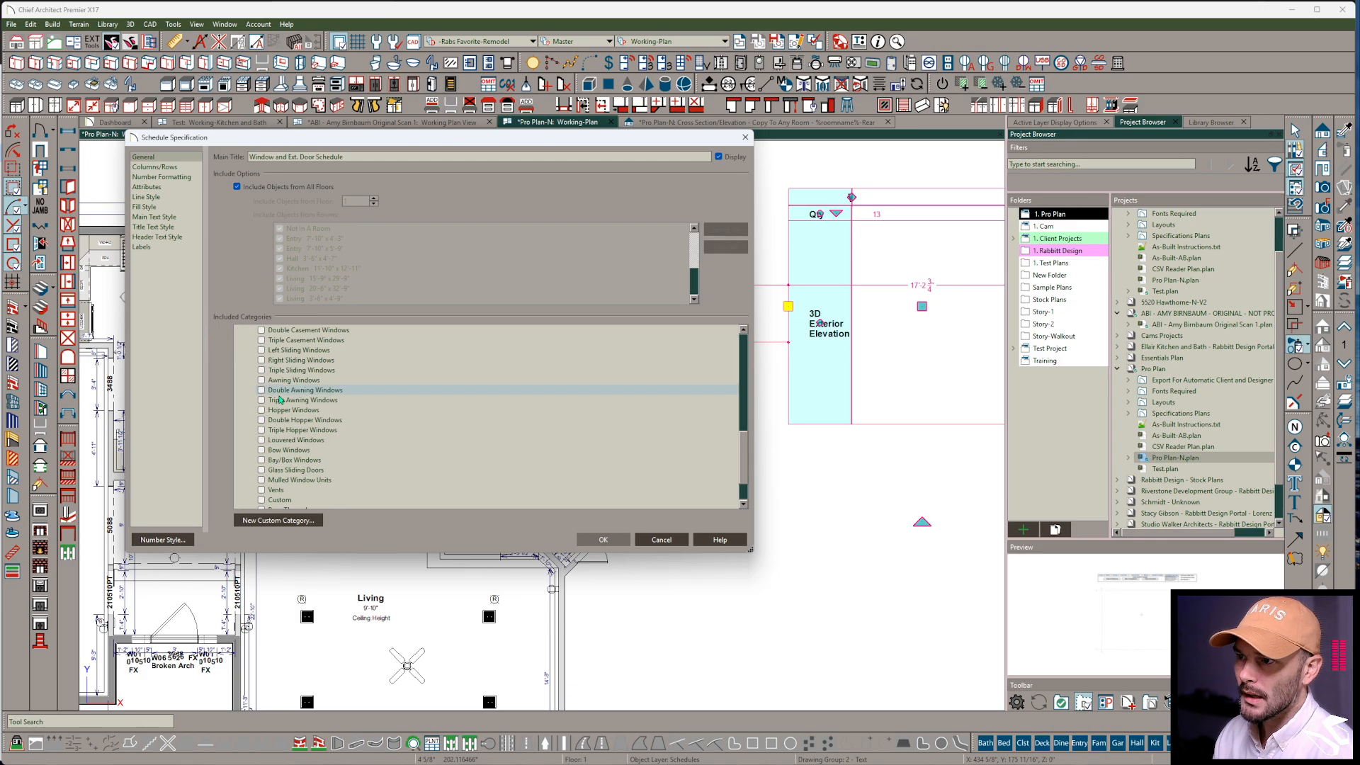
{"action": "scroll", "coordinate": [262, 445], "scroll_direction": "down", "scroll_amount": 2}
{"action": "left_click", "coordinate": [261, 430]}
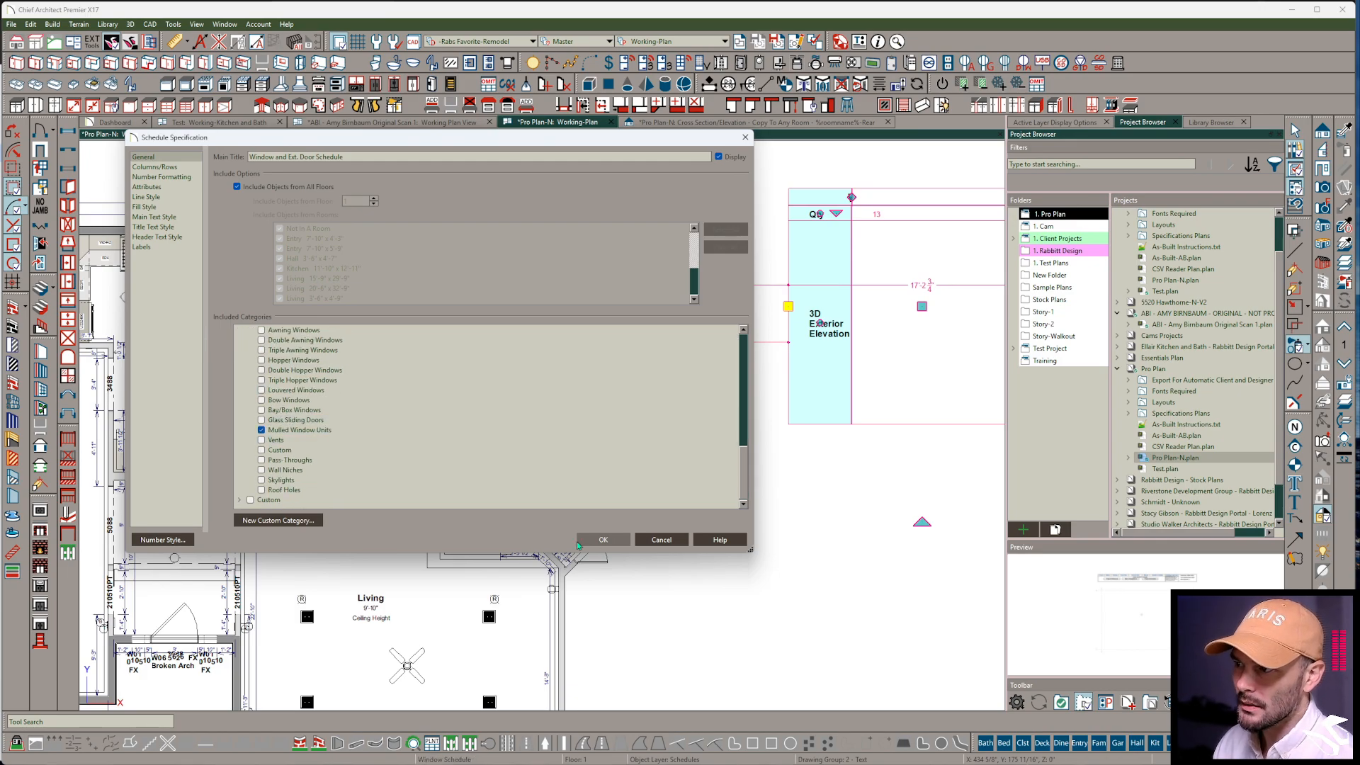
{"action": "left_click", "coordinate": [603, 539]}
Switch the schedule's included categories from windows to all door types
{"action": "middle_click_drag", "start_coordinate": [756, 436], "coordinate": [695, 522]}
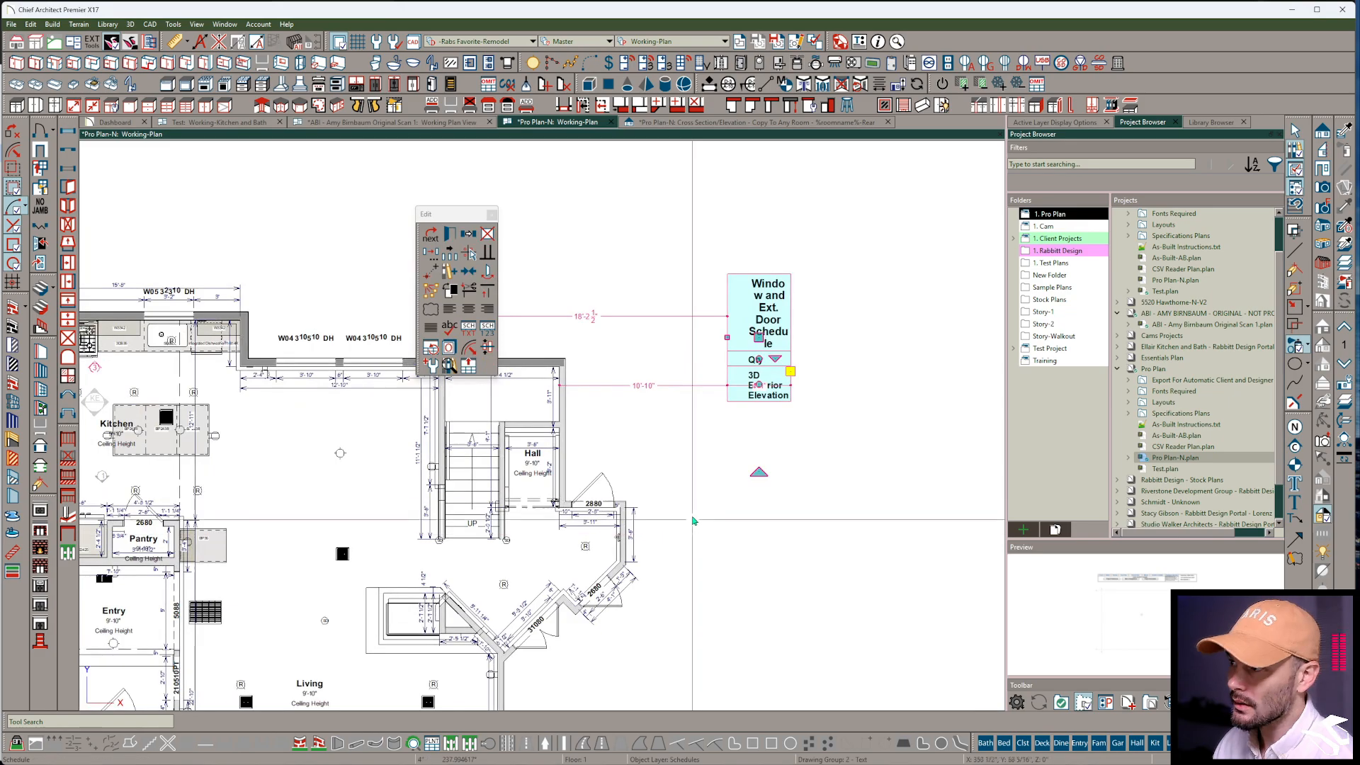
{"action": "key", "text": "ctrl+e"}
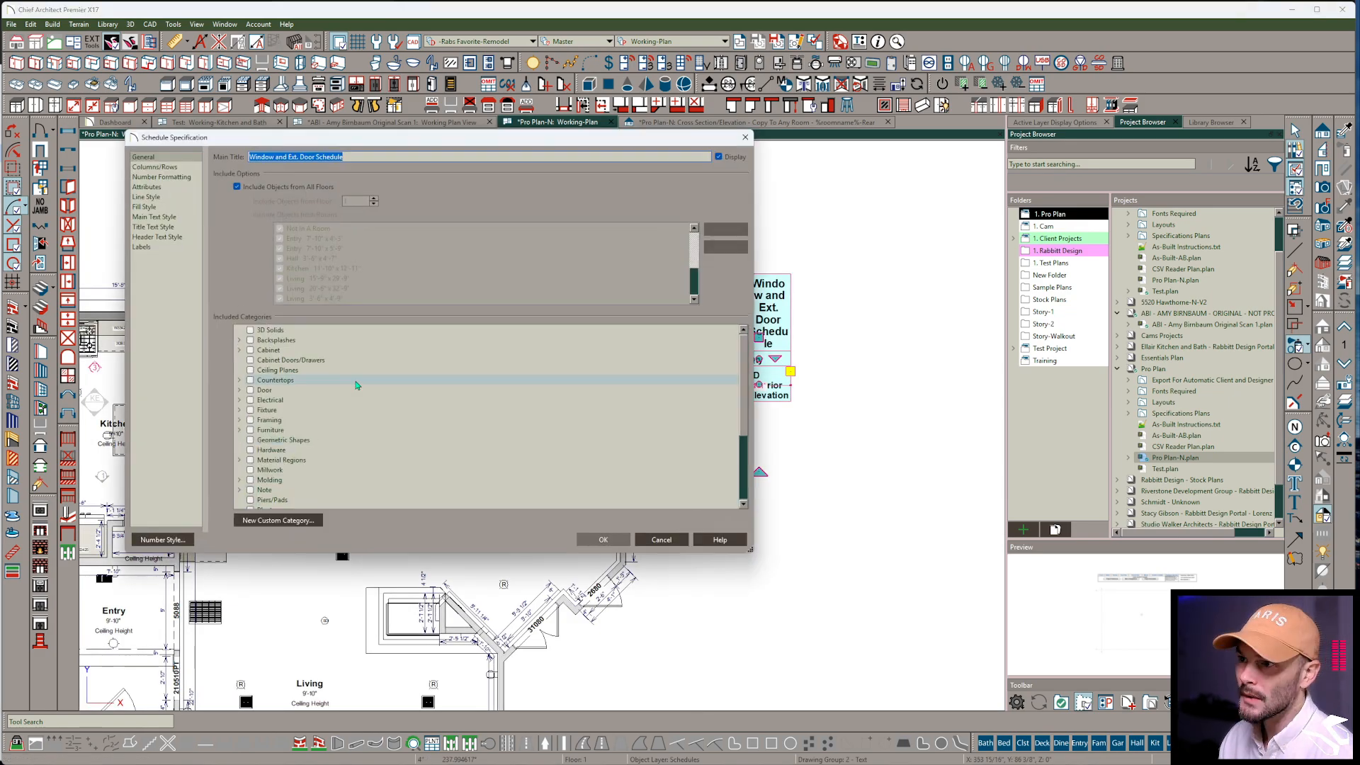
{"action": "left_click", "coordinate": [250, 390]}
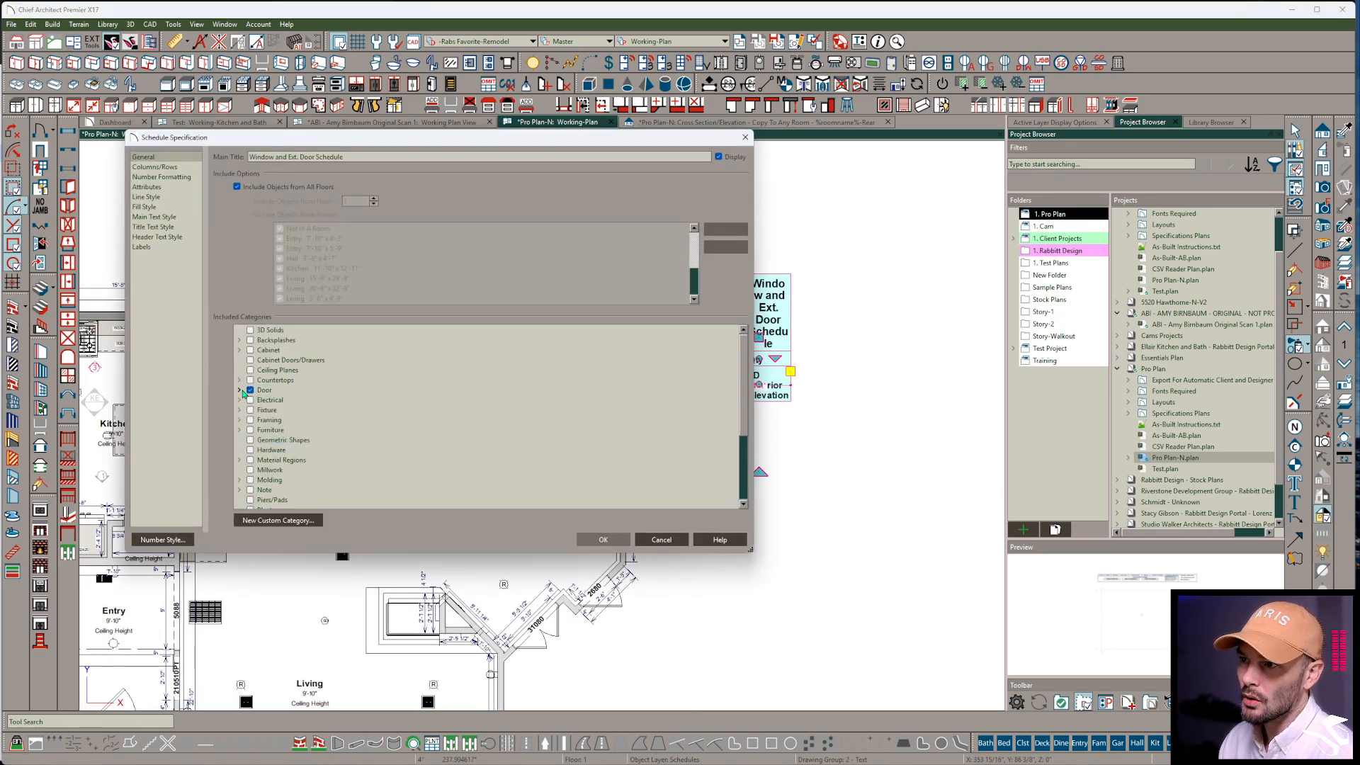
{"action": "scroll", "coordinate": [298, 419], "scroll_direction": "down", "scroll_amount": 3}
{"action": "left_click", "coordinate": [322, 390]}
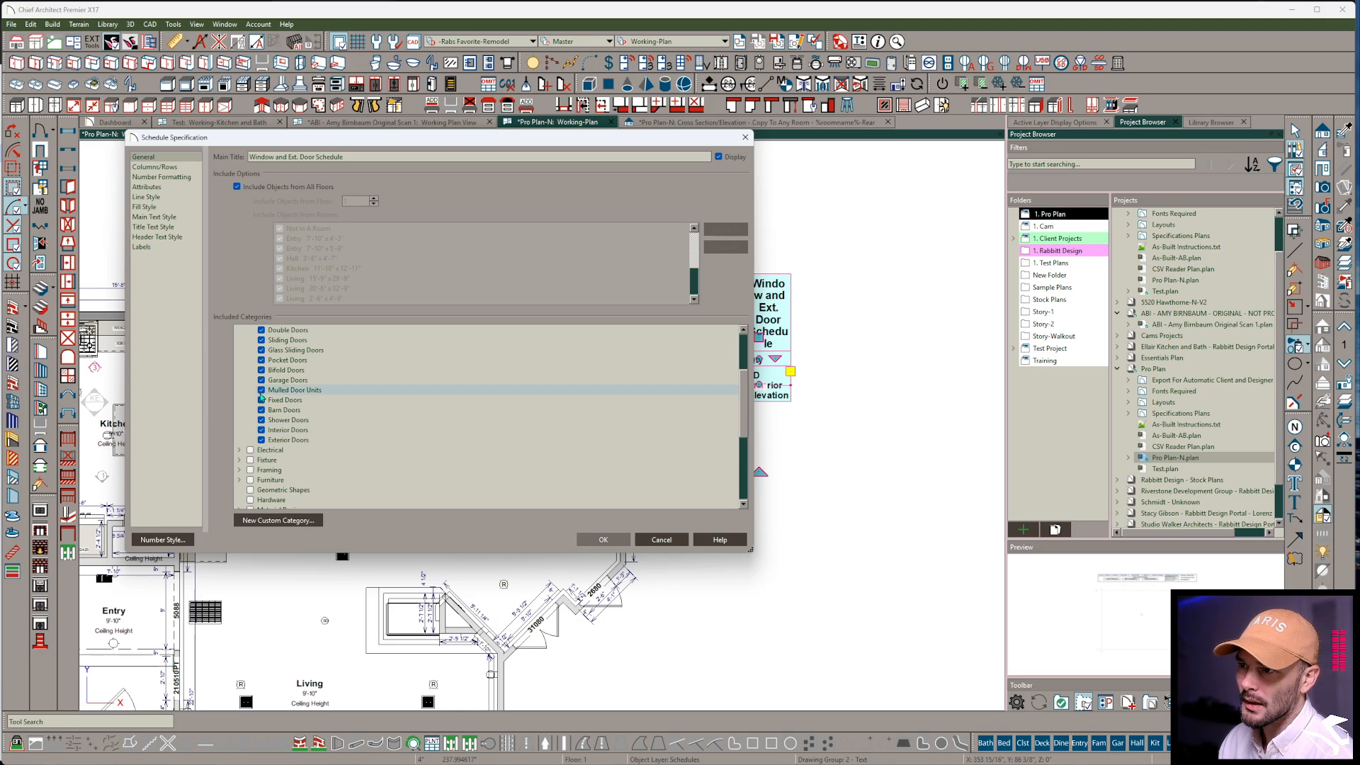
{"action": "scroll", "coordinate": [328, 437], "scroll_direction": "down", "scroll_amount": 5}
{"action": "left_click", "coordinate": [250, 491]}
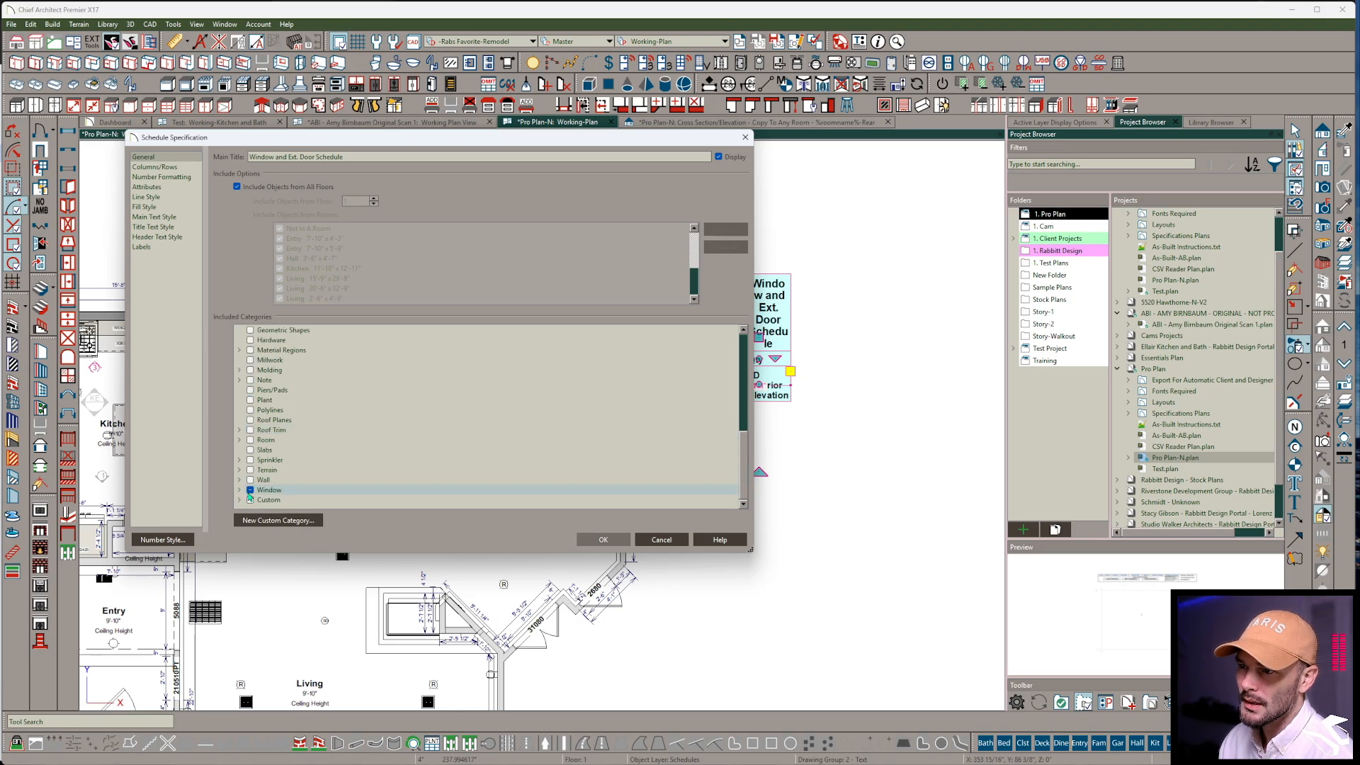
{"action": "left_click", "coordinate": [590, 543]}
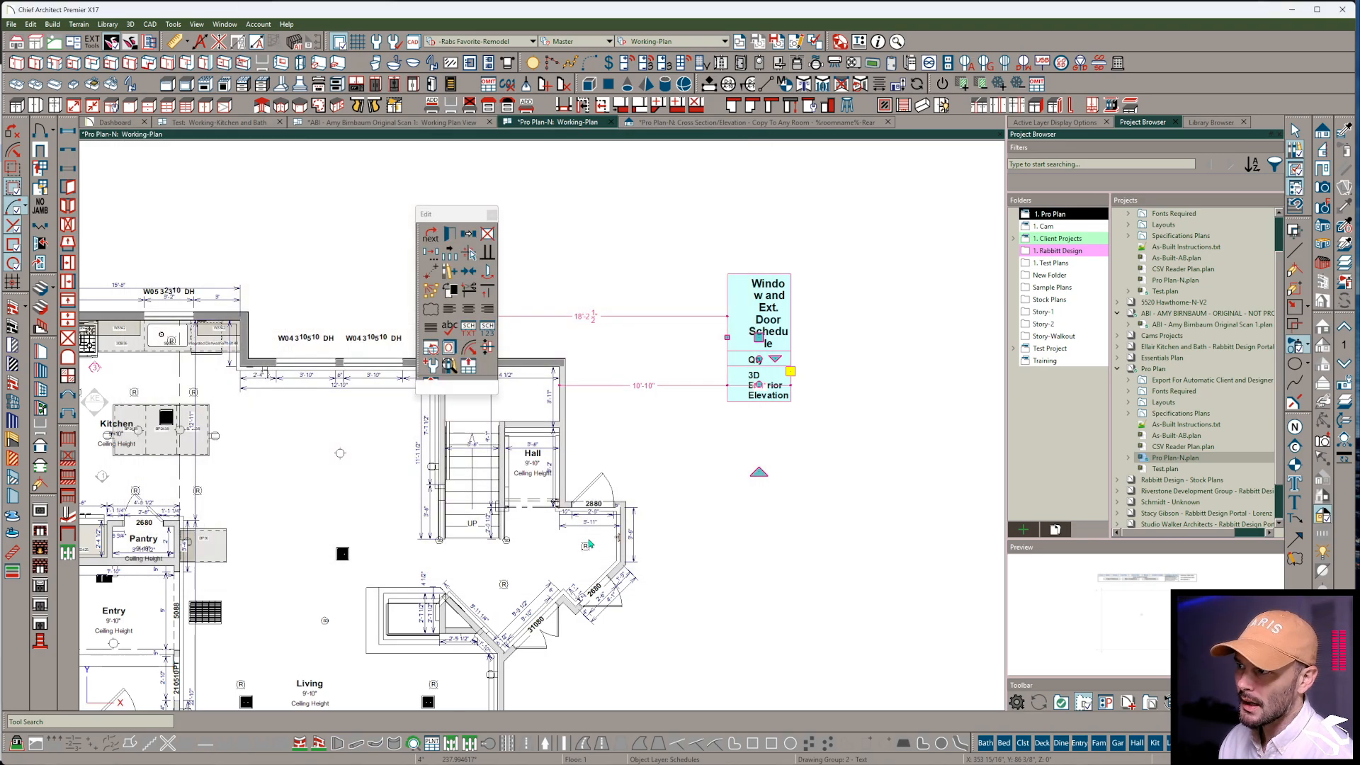
Open all doors listed in the schedule together and specify the user-defined label %label_Rab% for them
{"action": "middle_click_drag", "start_coordinate": [740, 515], "coordinate": [544, 555]}
{"action": "scroll", "coordinate": [544, 555], "scroll_direction": "down", "scroll_amount": 1}
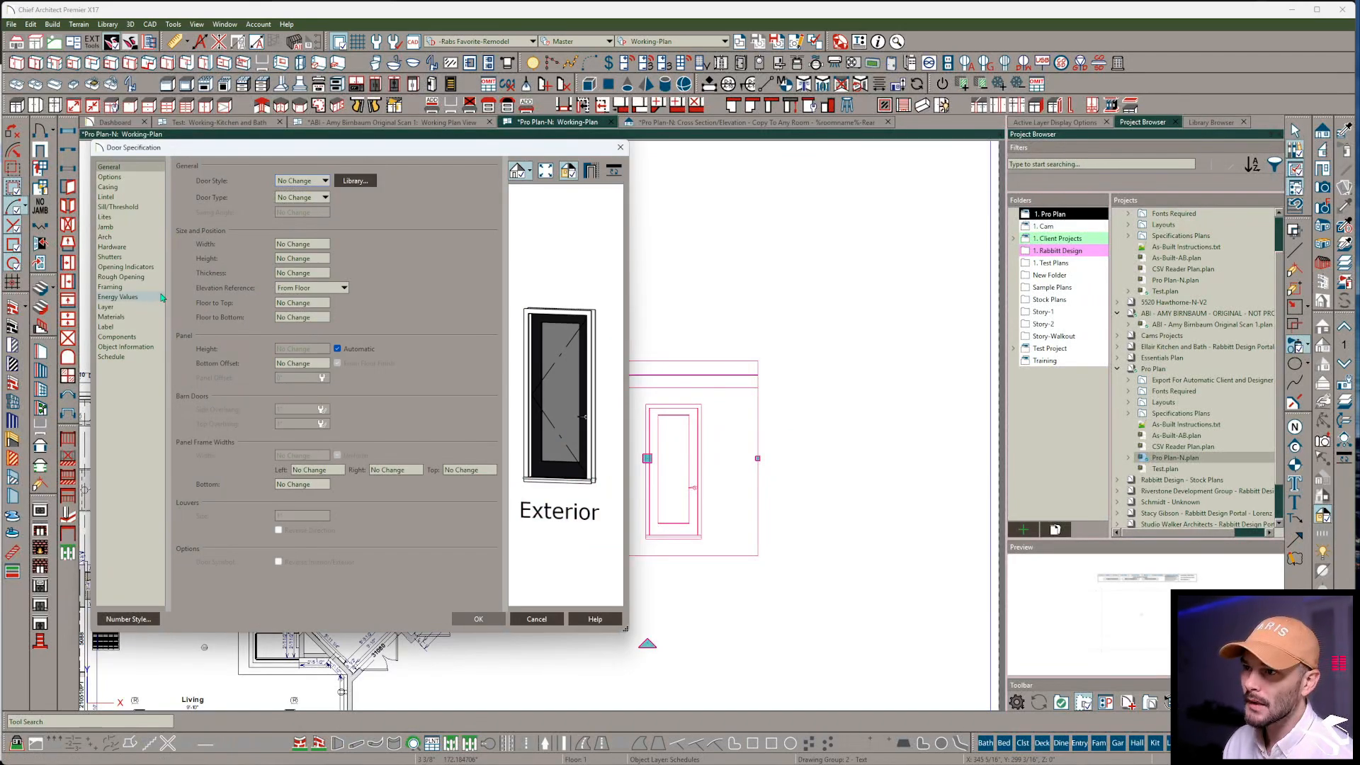
{"action": "left_click", "coordinate": [126, 328]}
{"action": "left_click", "coordinate": [241, 288]}
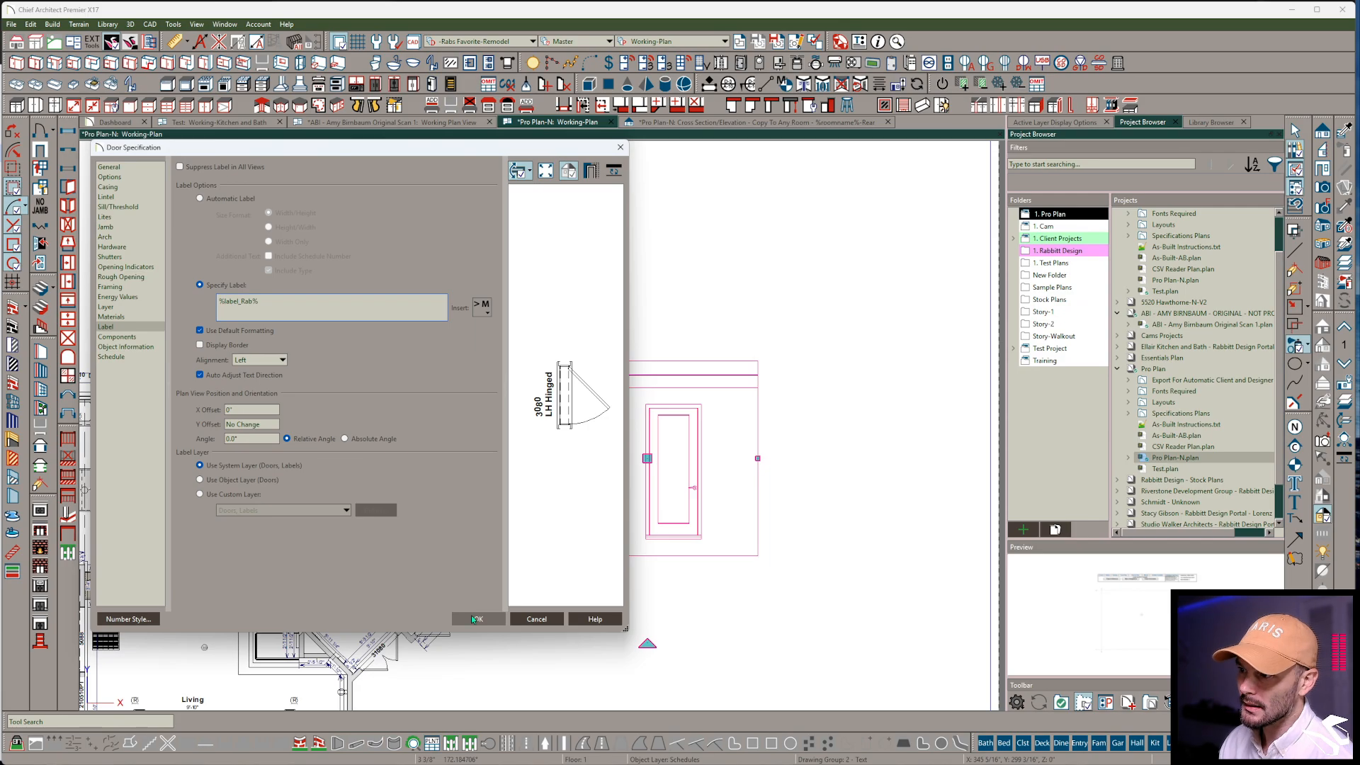
{"action": "left_click", "coordinate": [473, 618]}
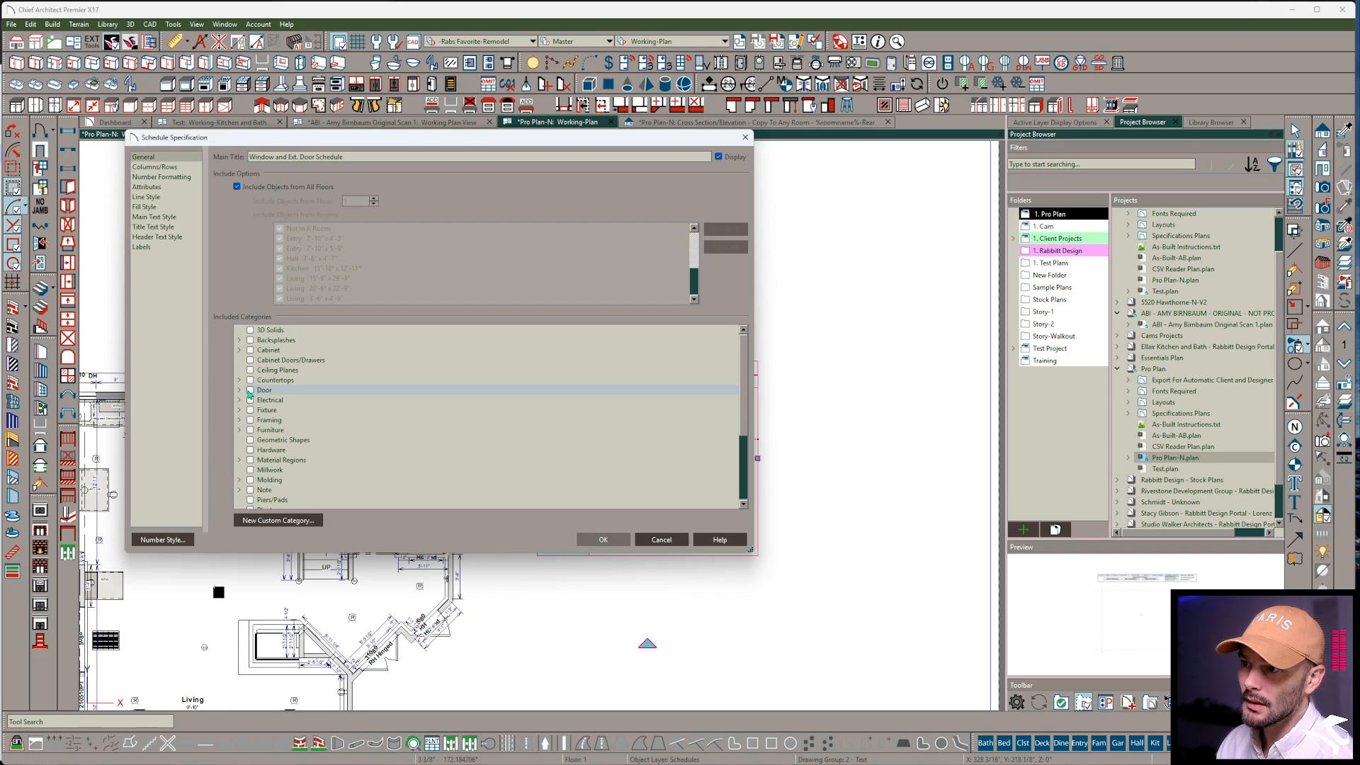
Limit the schedule's included door categories to Exterior Doors only
{"action": "left_click", "coordinate": [239, 390]}
{"action": "scroll", "coordinate": [265, 425], "scroll_direction": "down", "scroll_amount": 2}
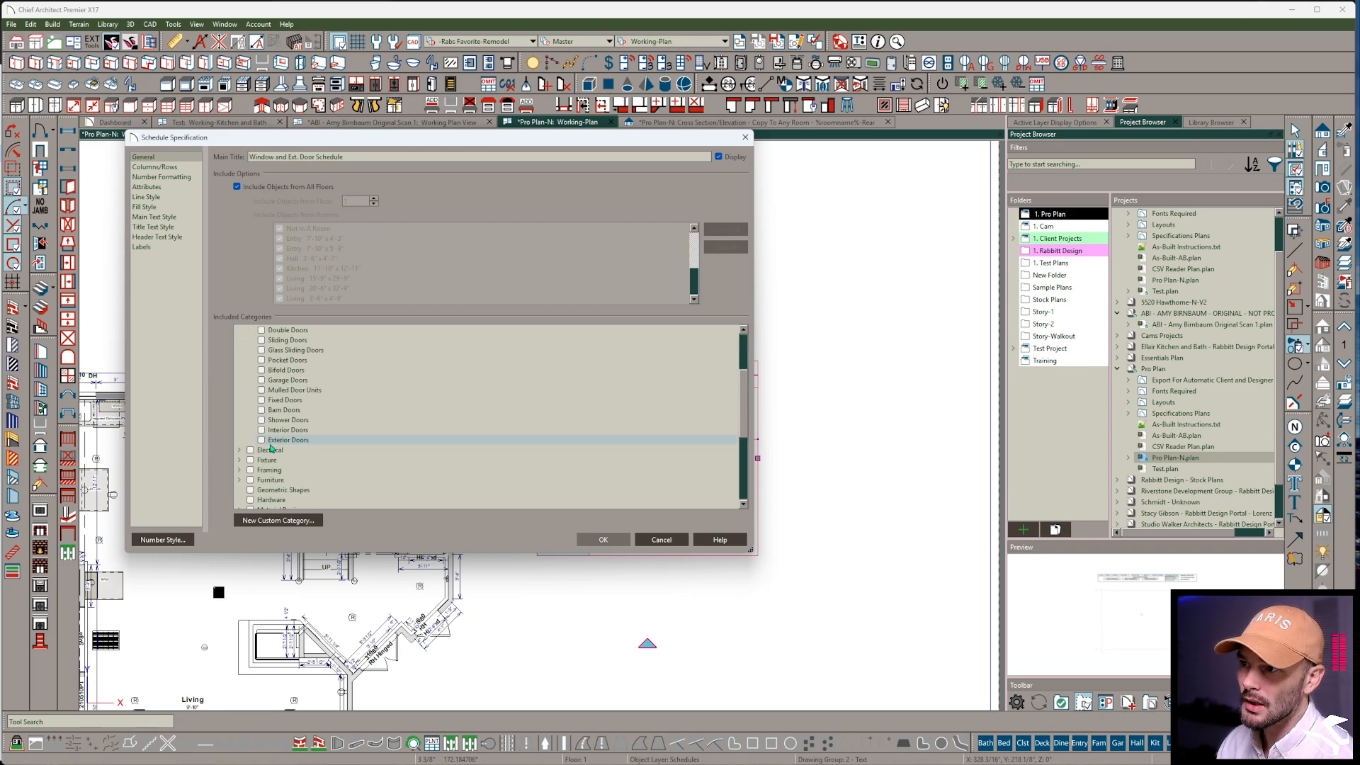
{"action": "left_click", "coordinate": [262, 430]}
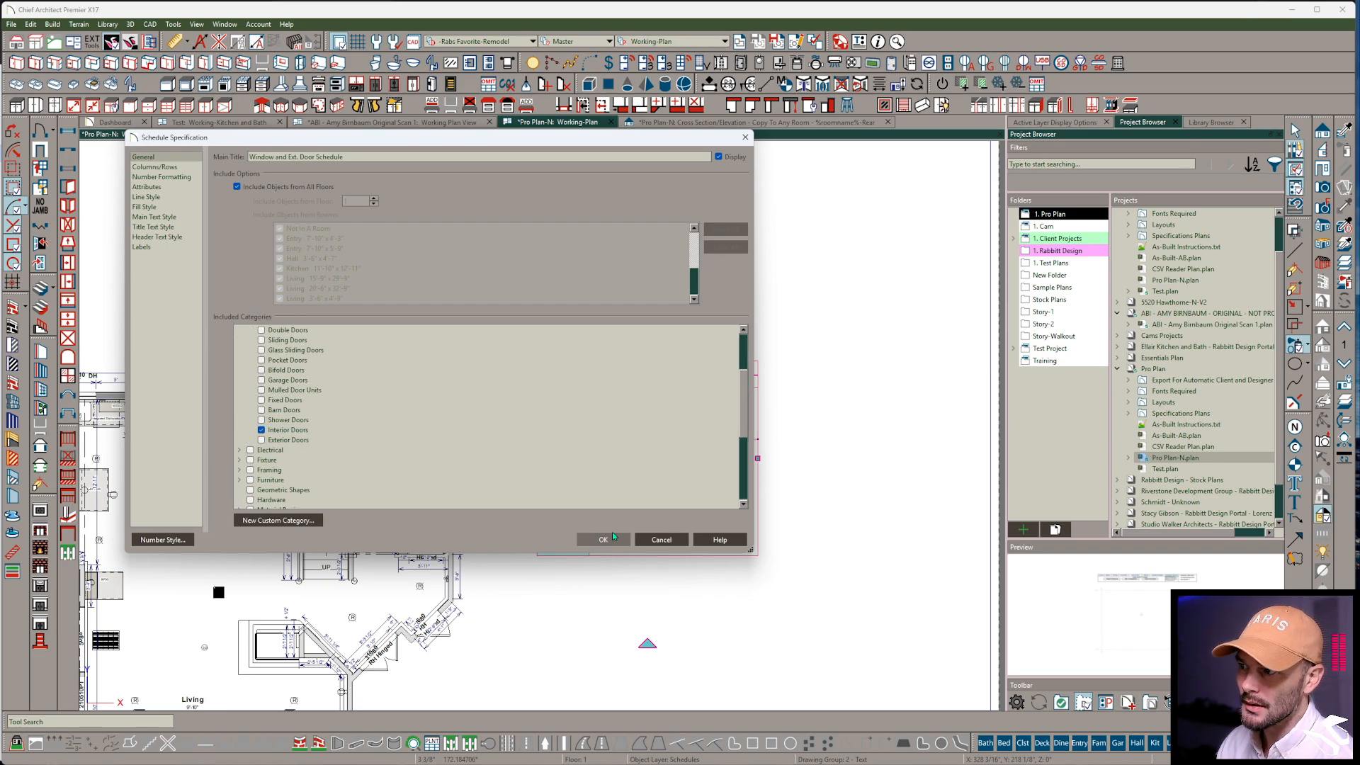
{"action": "left_click", "coordinate": [262, 440]}
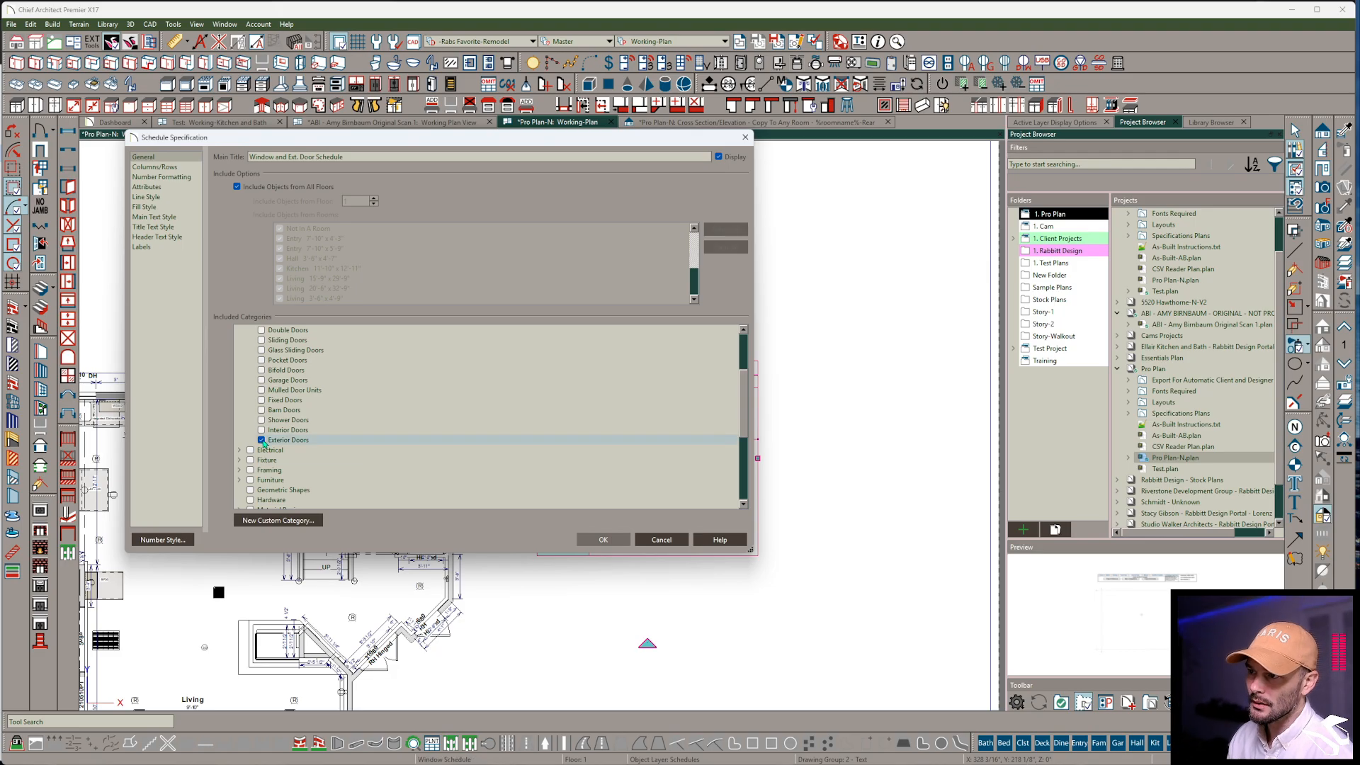
{"action": "left_click", "coordinate": [594, 544]}
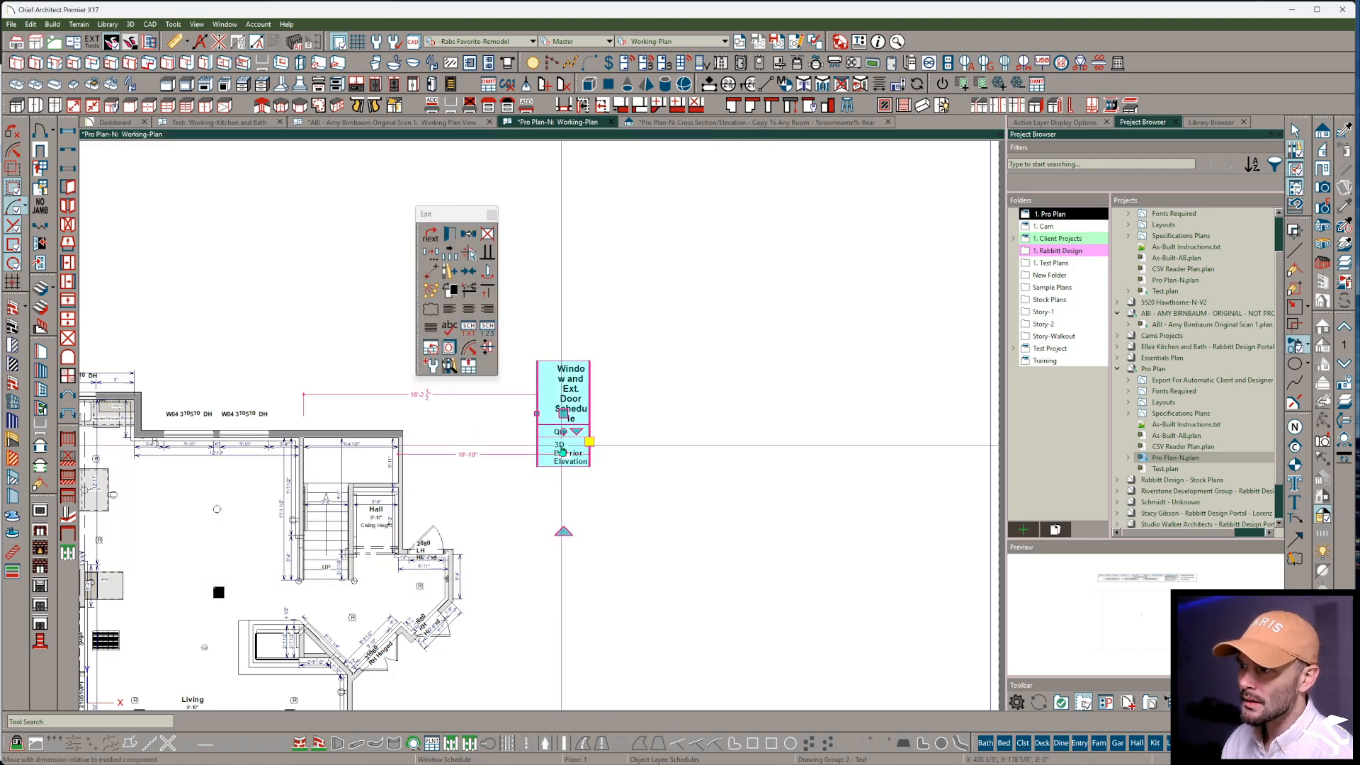
Examine the exterior door labels around the floor plan, including the hinged door in the west Living room wall
{"action": "scroll", "coordinate": [311, 551], "scroll_direction": "down", "scroll_amount": 1}
{"action": "middle_click_drag", "start_coordinate": [310, 551], "coordinate": [555, 488]}
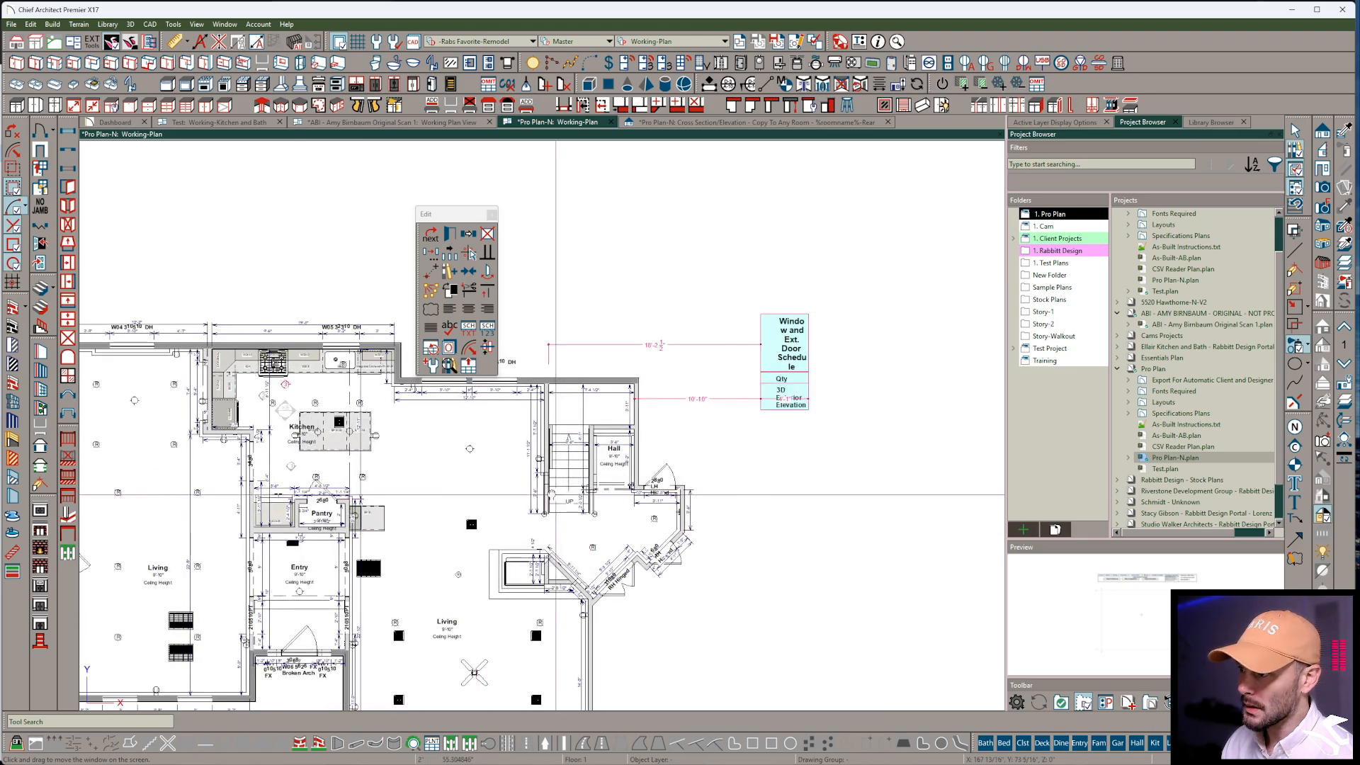
{"action": "scroll", "coordinate": [638, 511], "scroll_direction": "down", "scroll_amount": 2}
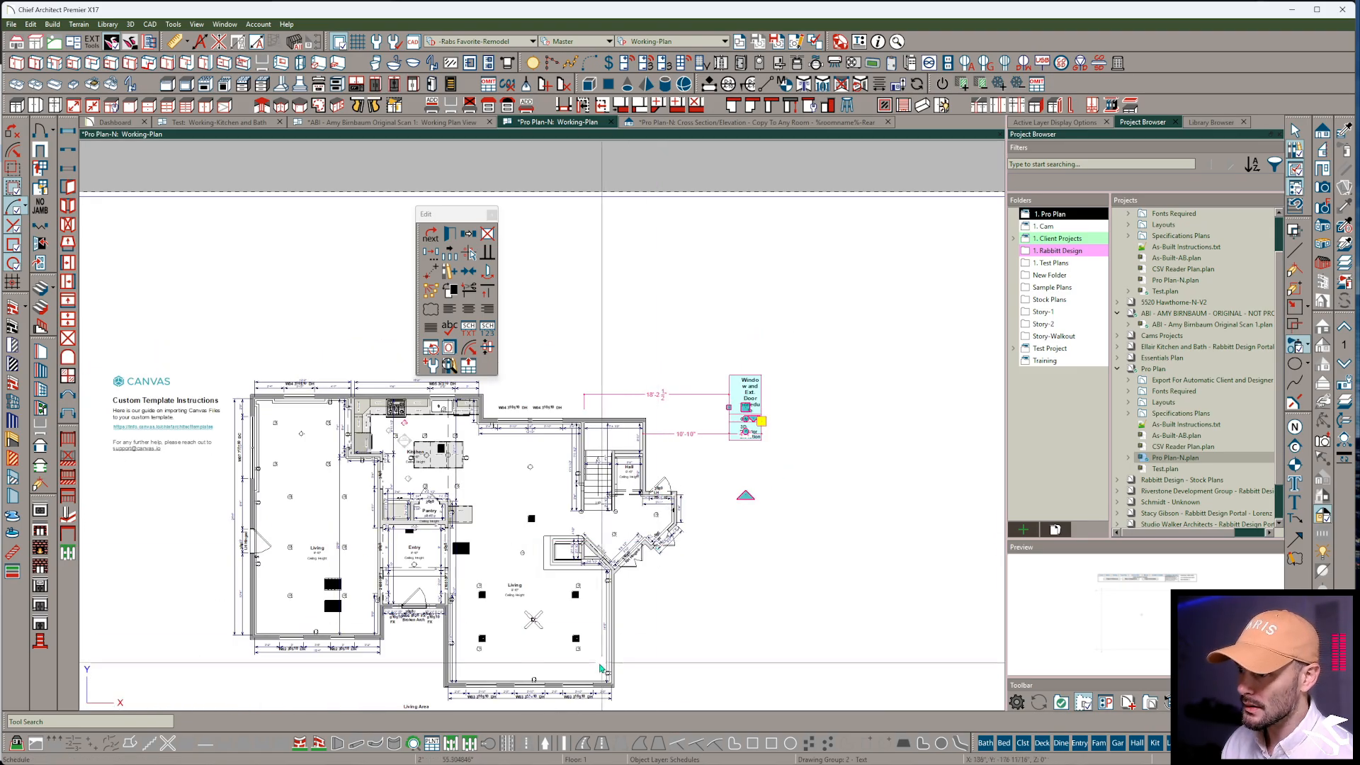
{"action": "scroll", "coordinate": [251, 538], "scroll_direction": "up", "scroll_amount": 4}
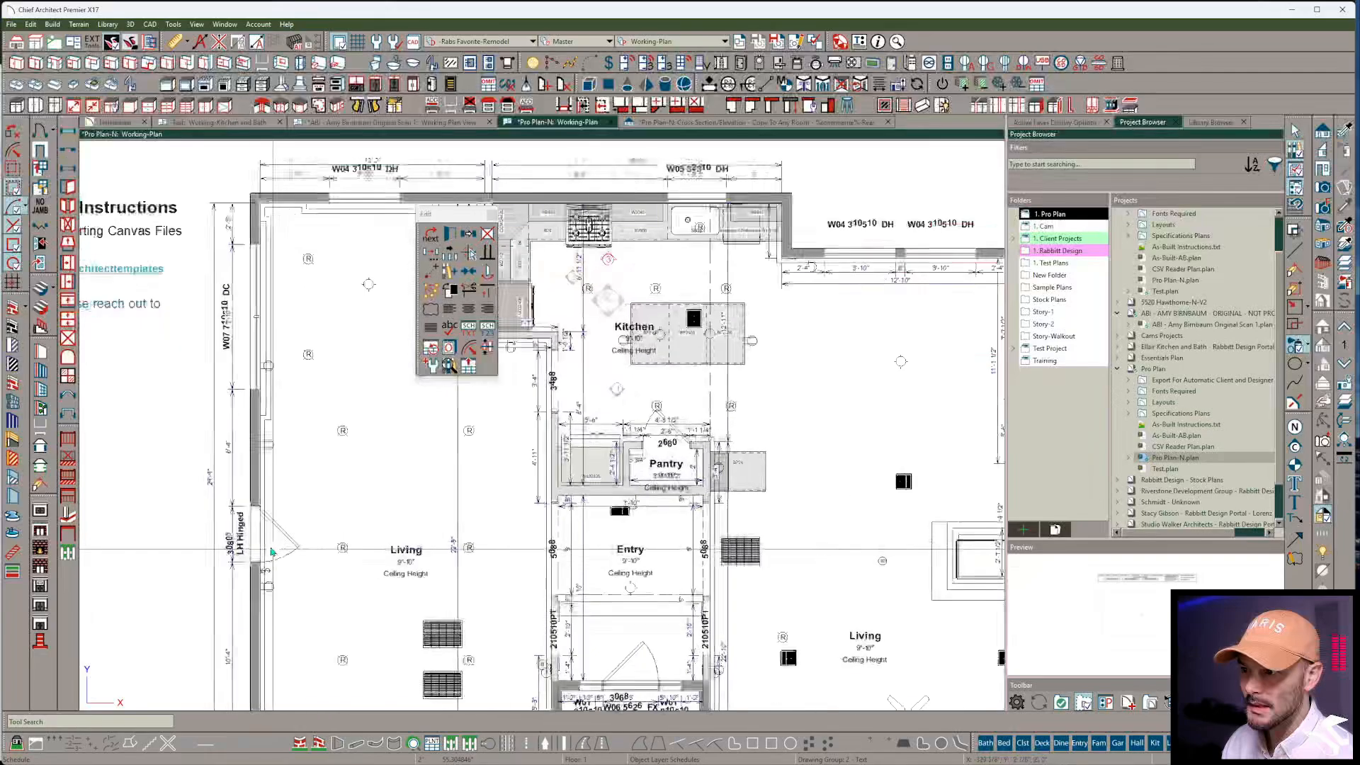
{"action": "scroll", "coordinate": [251, 531], "scroll_direction": "down", "scroll_amount": 3}
{"action": "scroll", "coordinate": [292, 510], "scroll_direction": "down", "scroll_amount": 2}
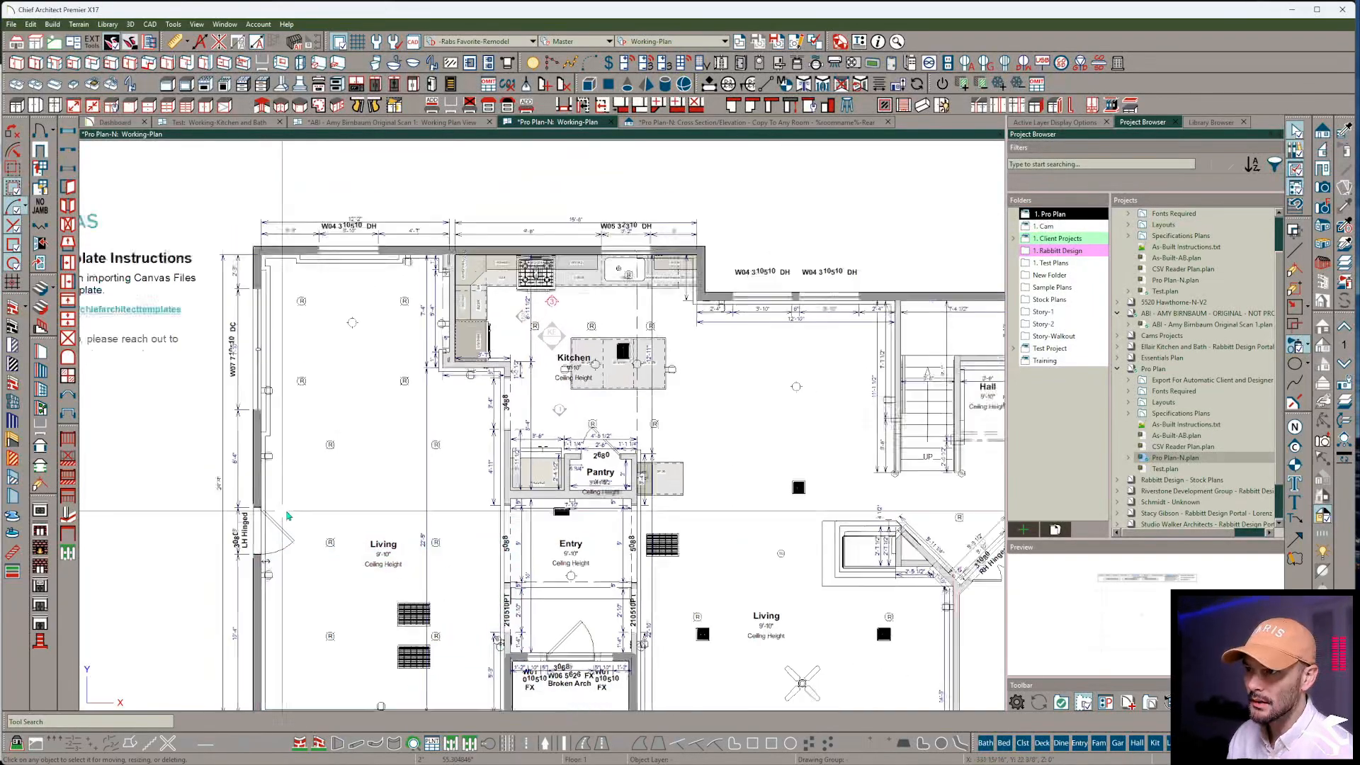
{"action": "middle_click_drag", "start_coordinate": [291, 510], "coordinate": [275, 487]}
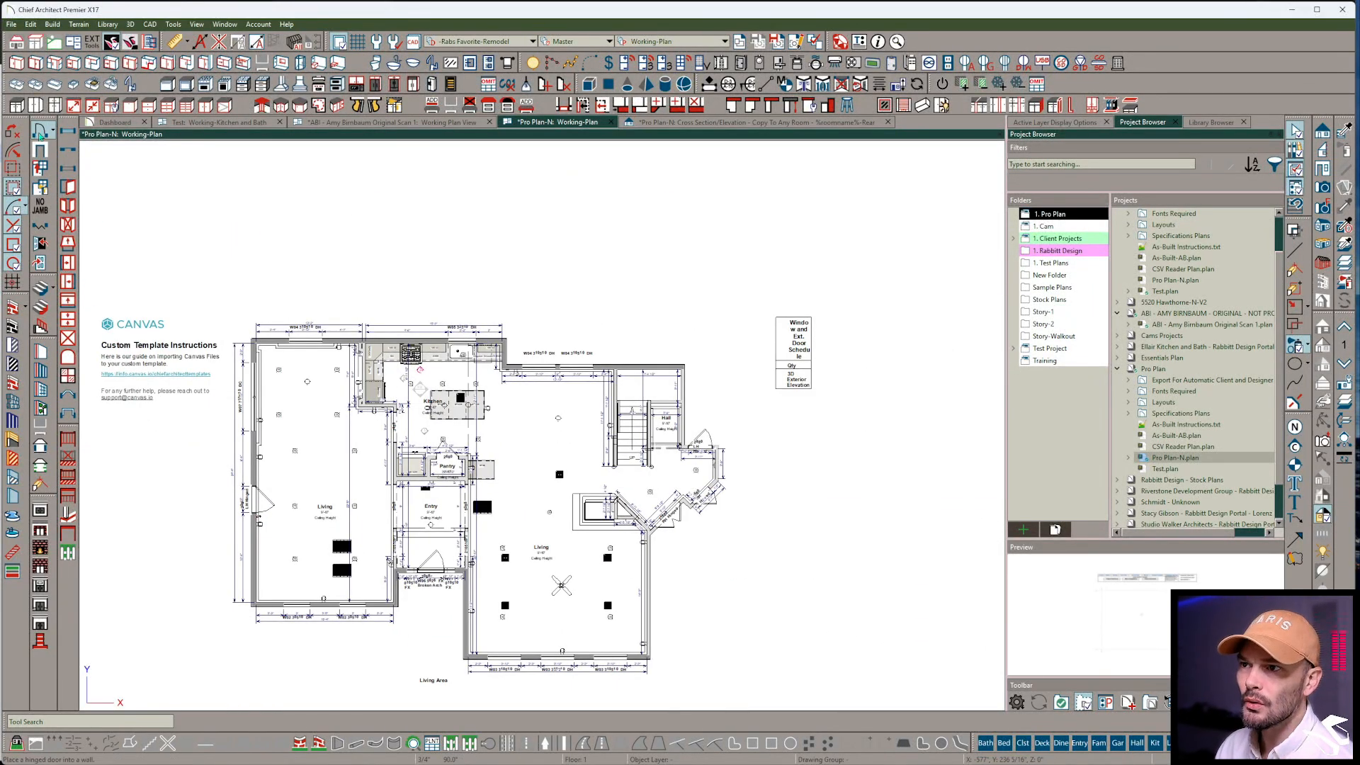
Select the exterior doors in the west Living room wall and the angled bay near the Hall together, and change their label Y offset
{"action": "left_click", "coordinate": [39, 131]}
{"action": "left_click", "coordinate": [260, 498]}
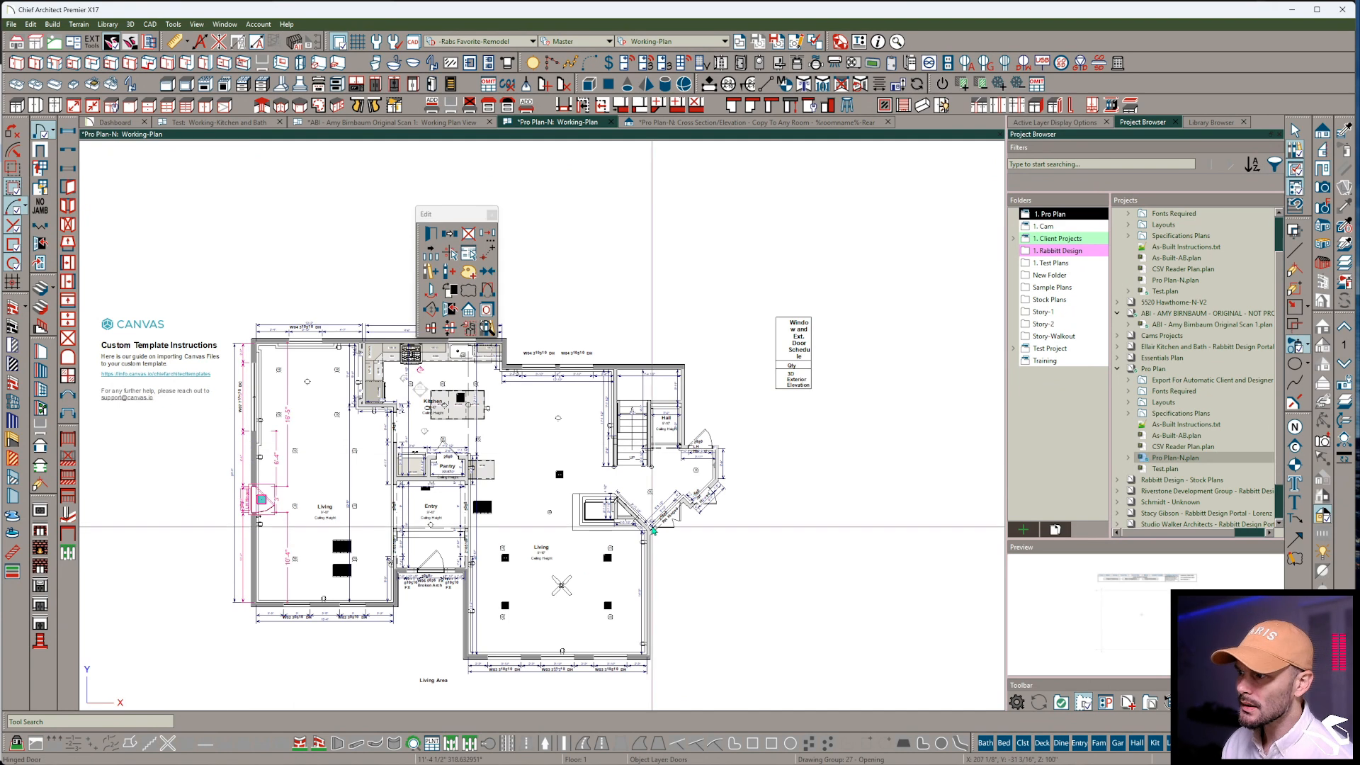
{"action": "scroll", "coordinate": [653, 530], "scroll_direction": "up", "scroll_amount": 3}
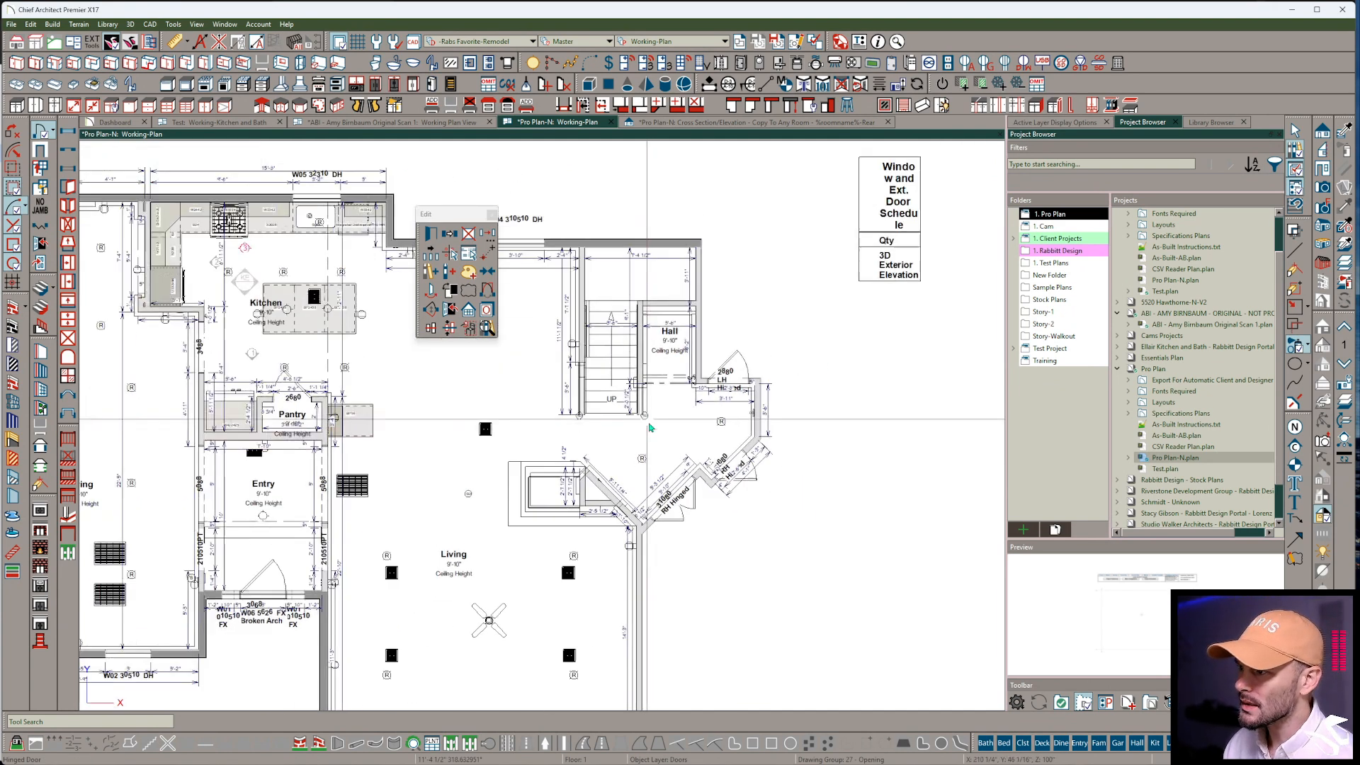
{"action": "scroll", "coordinate": [650, 427], "scroll_direction": "down", "scroll_amount": 1}
{"action": "scroll", "coordinate": [526, 580], "scroll_direction": "down", "scroll_amount": 1}
{"action": "middle_click_drag", "start_coordinate": [526, 579], "coordinate": [660, 585]}
{"action": "left_click_drag", "start_coordinate": [759, 461], "coordinate": [845, 562], "text": "shift"}
{"action": "left_click_drag", "start_coordinate": [869, 446], "coordinate": [799, 528], "text": "shift"}
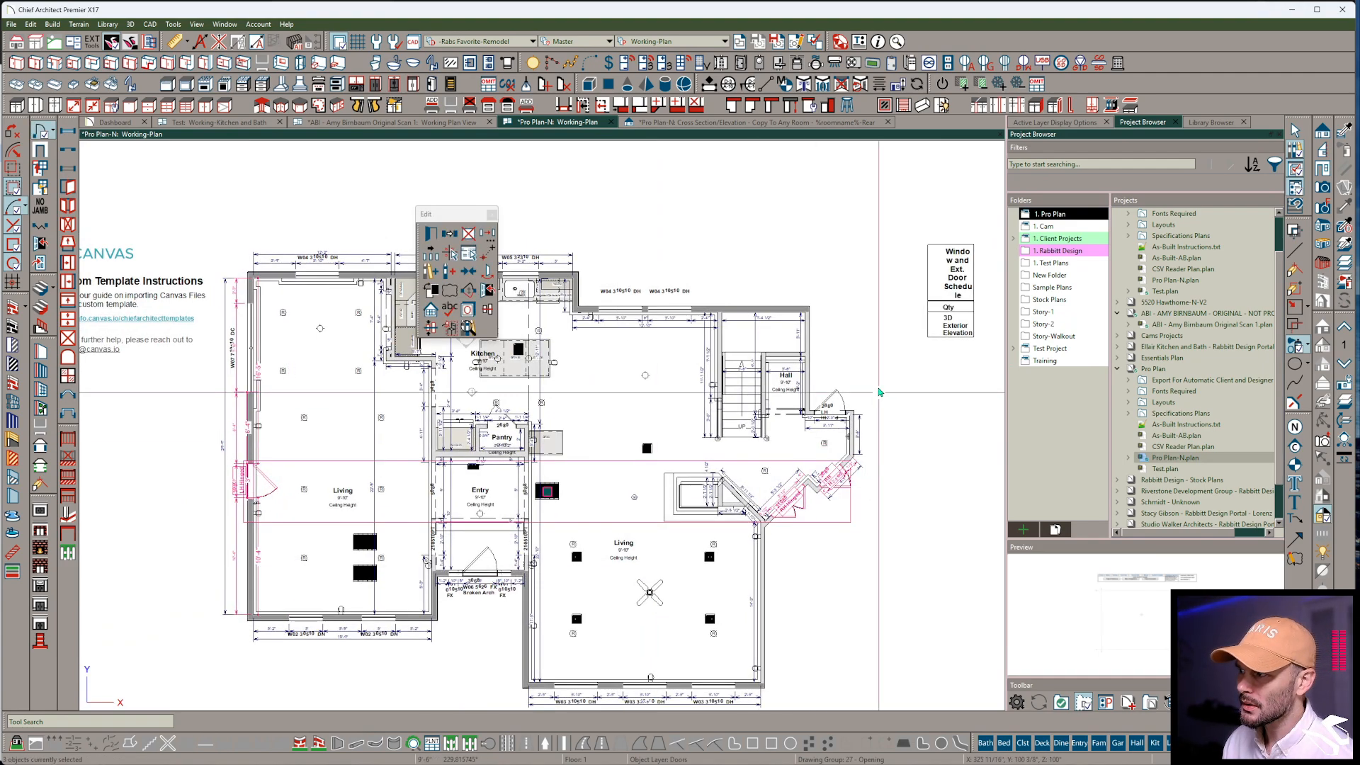
{"action": "left_click_drag", "start_coordinate": [879, 392], "coordinate": [797, 439], "text": "shift"}
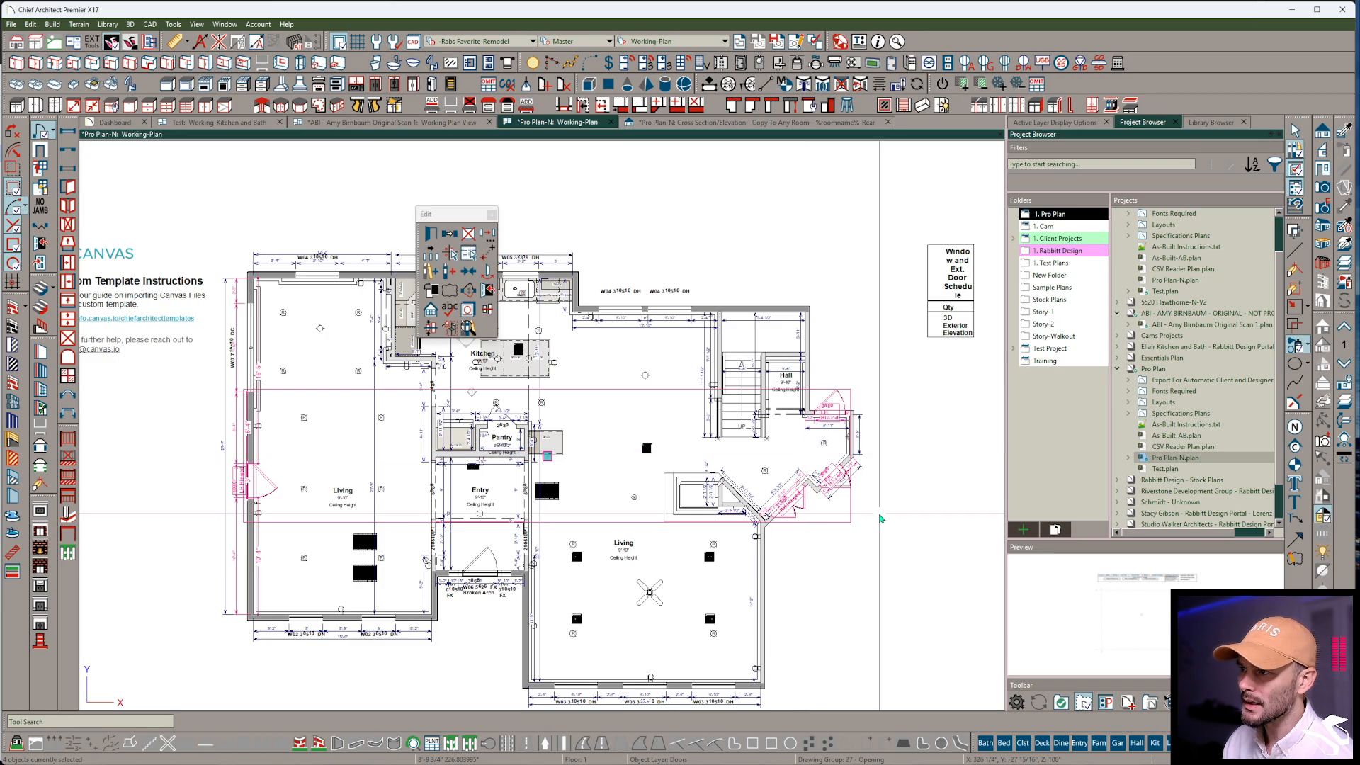
{"action": "key", "text": "ctrl+e"}
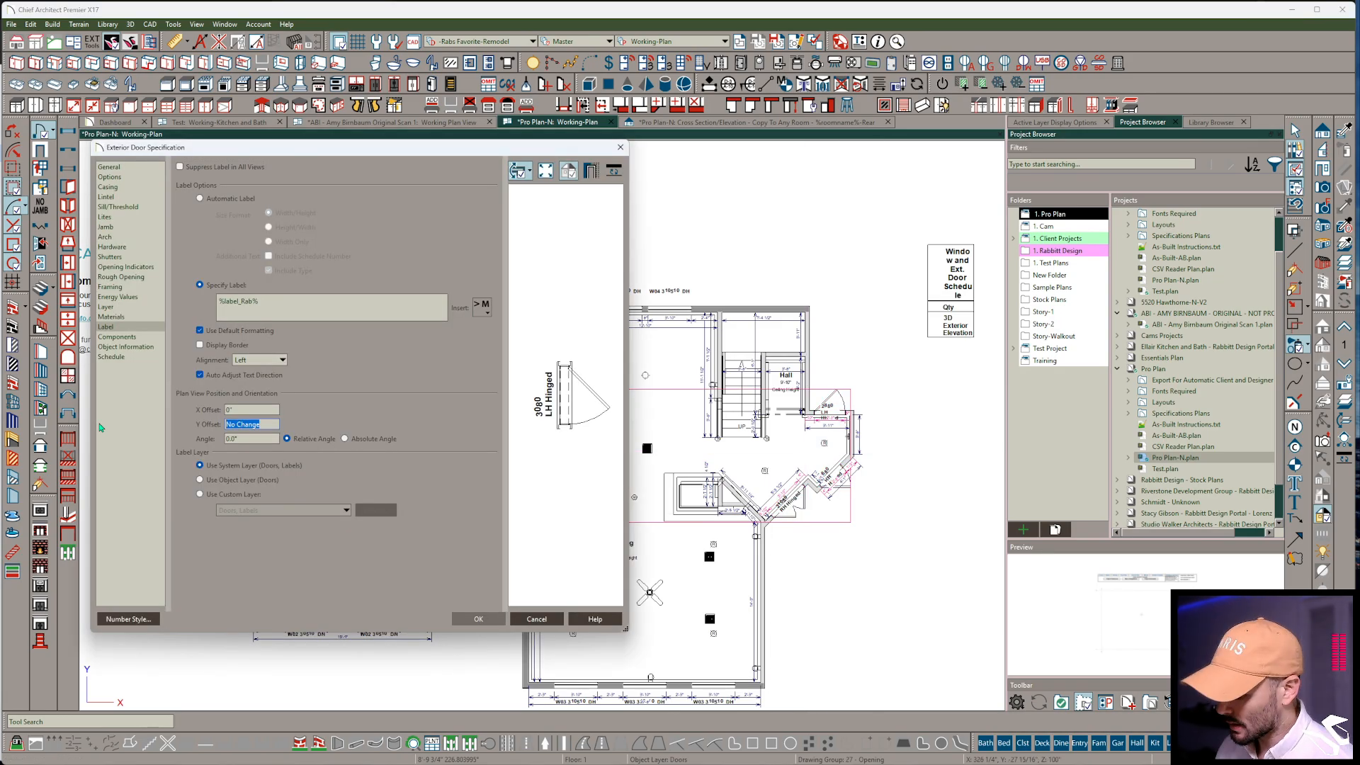
{"action": "key", "text": "Return"}
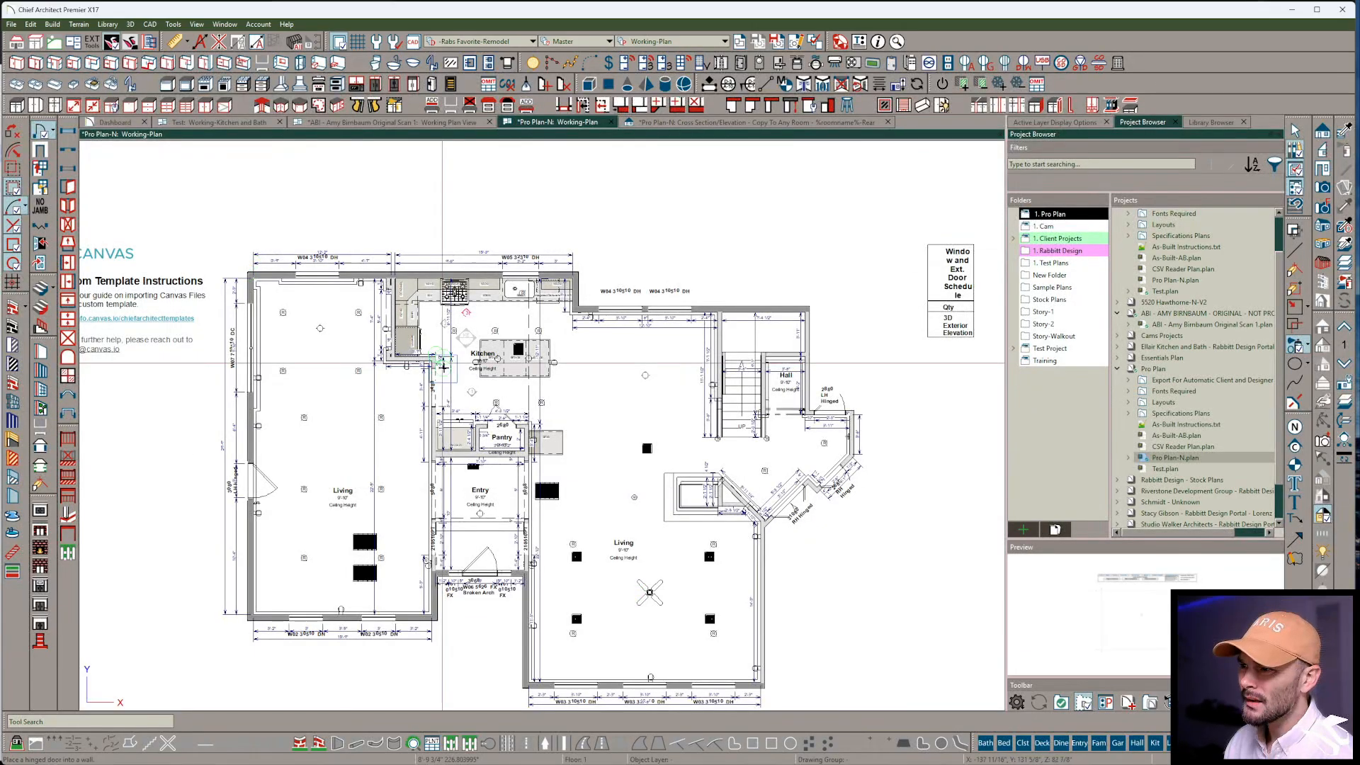
Generate automatic exterior dimensions around the whole floor plan
{"action": "middle_click_drag", "start_coordinate": [445, 369], "coordinate": [472, 361]}
{"action": "scroll", "coordinate": [469, 359], "scroll_direction": "up", "scroll_amount": 3}
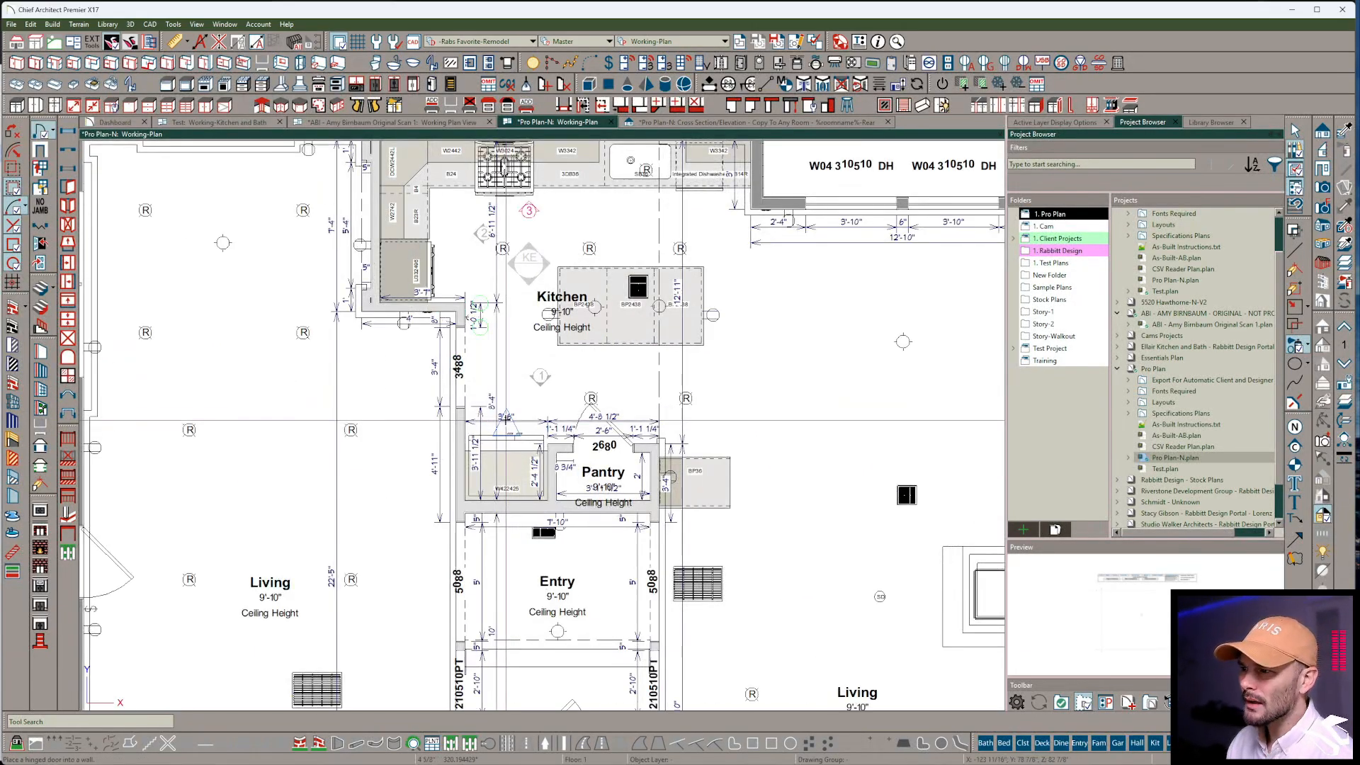
{"action": "scroll", "coordinate": [506, 420], "scroll_direction": "down", "scroll_amount": 4}
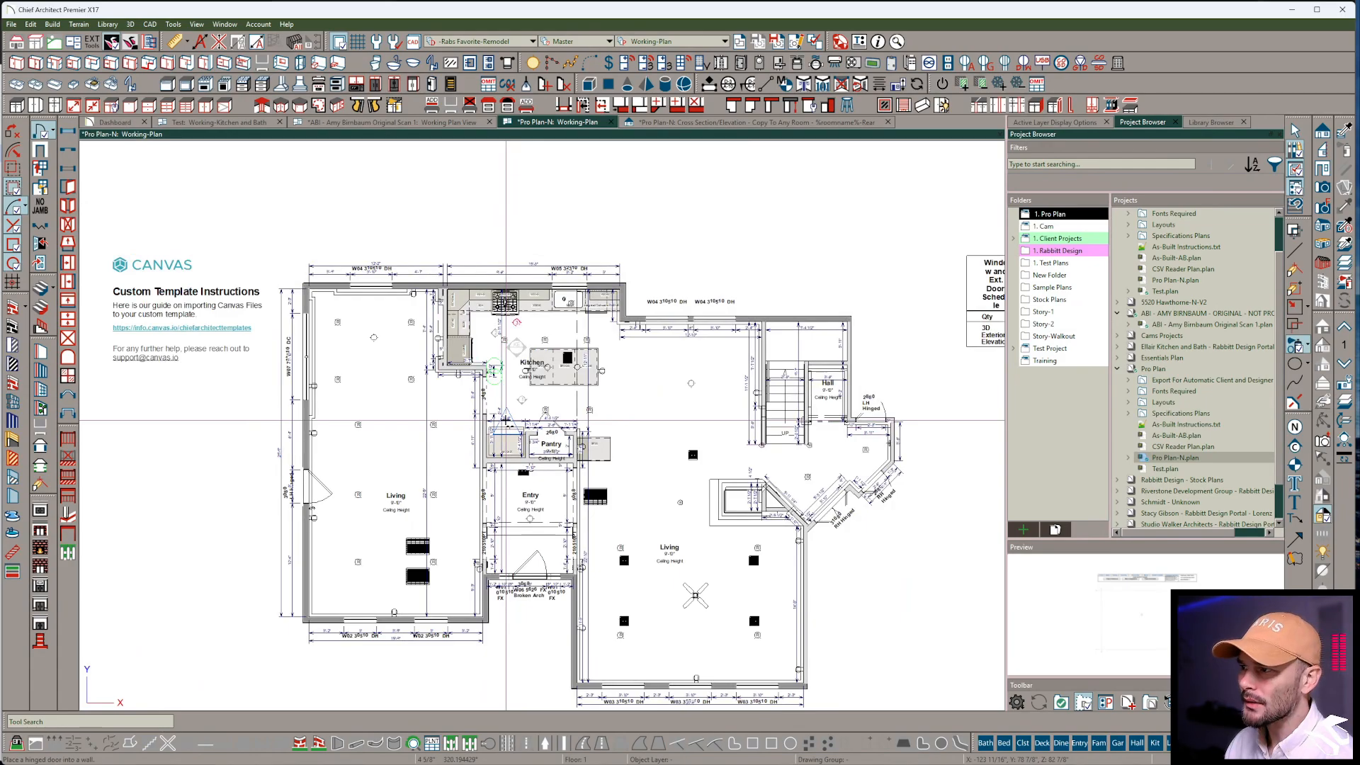
{"action": "scroll", "coordinate": [505, 421], "scroll_direction": "down", "scroll_amount": 2}
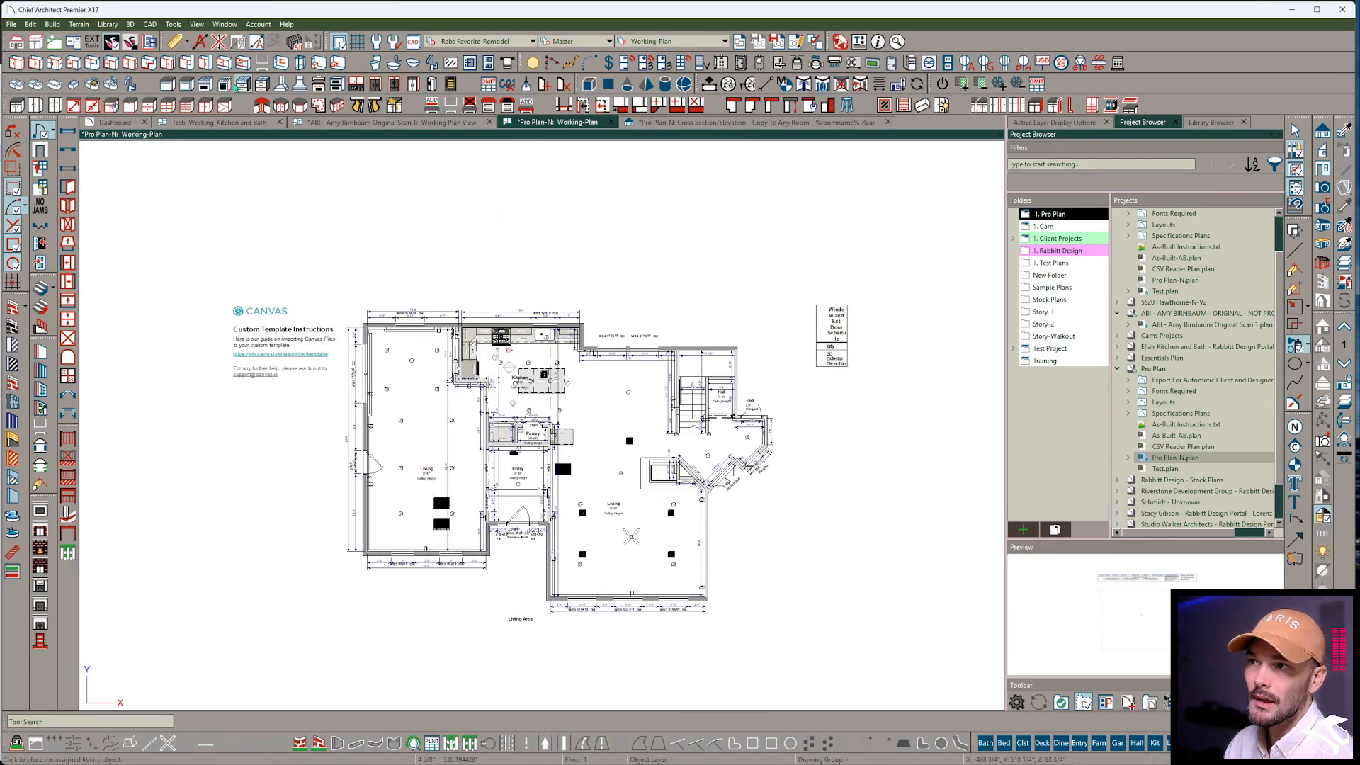
{"action": "left_click", "coordinate": [219, 47]}
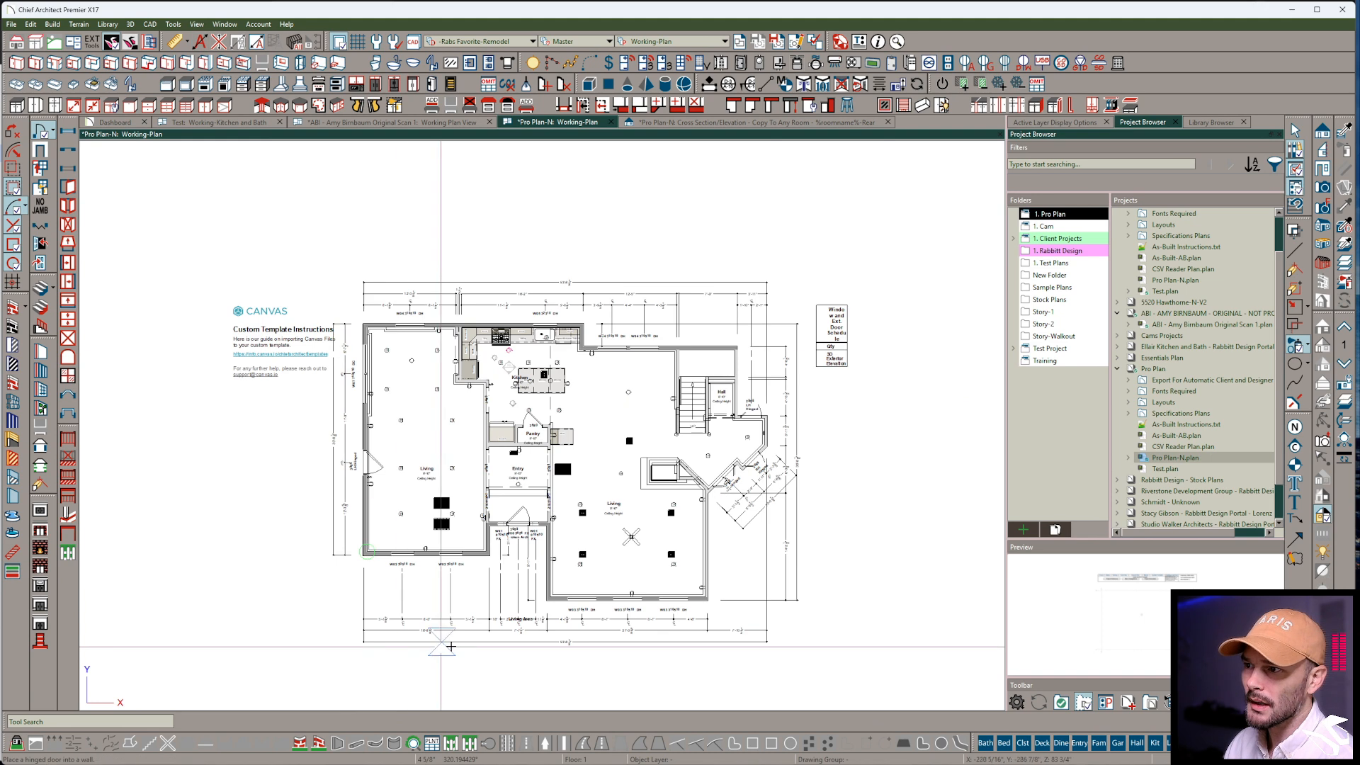
{"action": "key", "text": "space"}
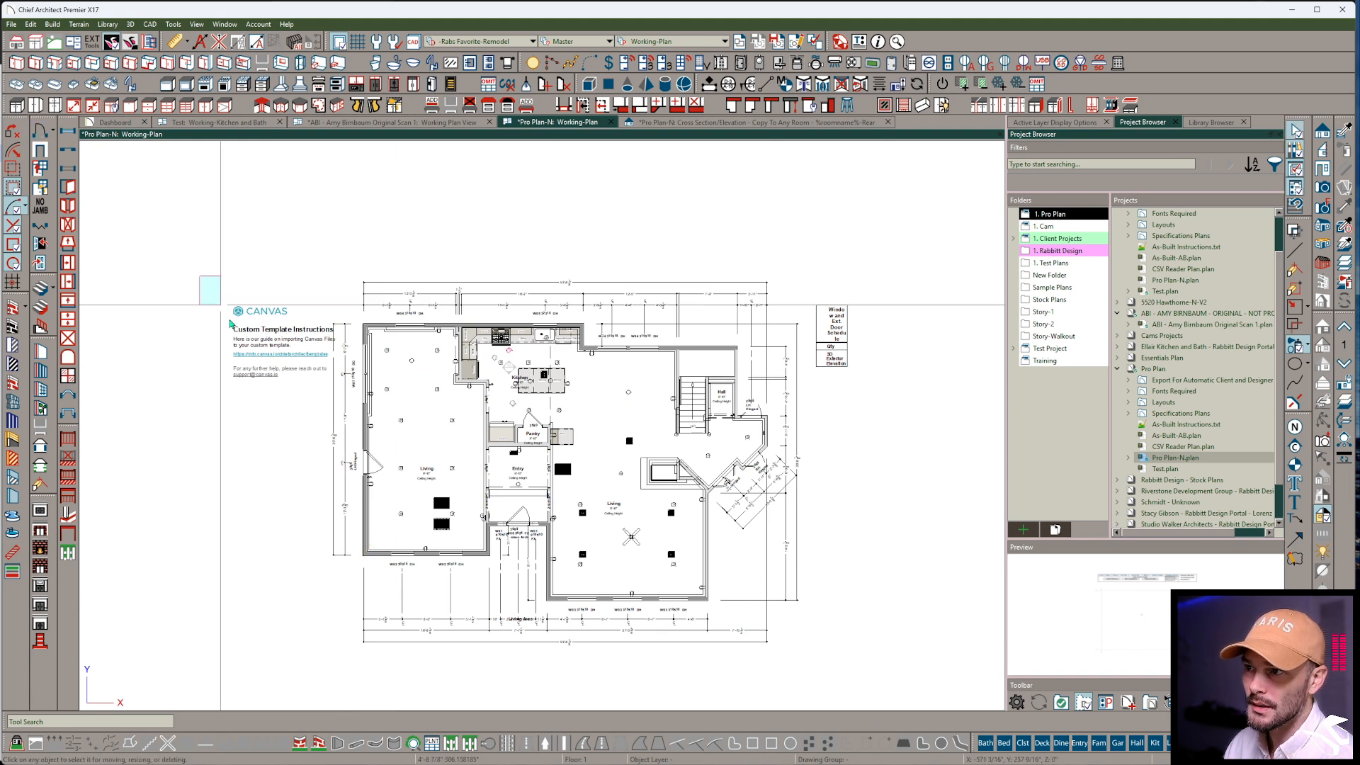
Move the CANVAS logo and Custom Template Instructions text together farther west, clear of the exterior dimensions
{"action": "left_click", "coordinate": [295, 372]}
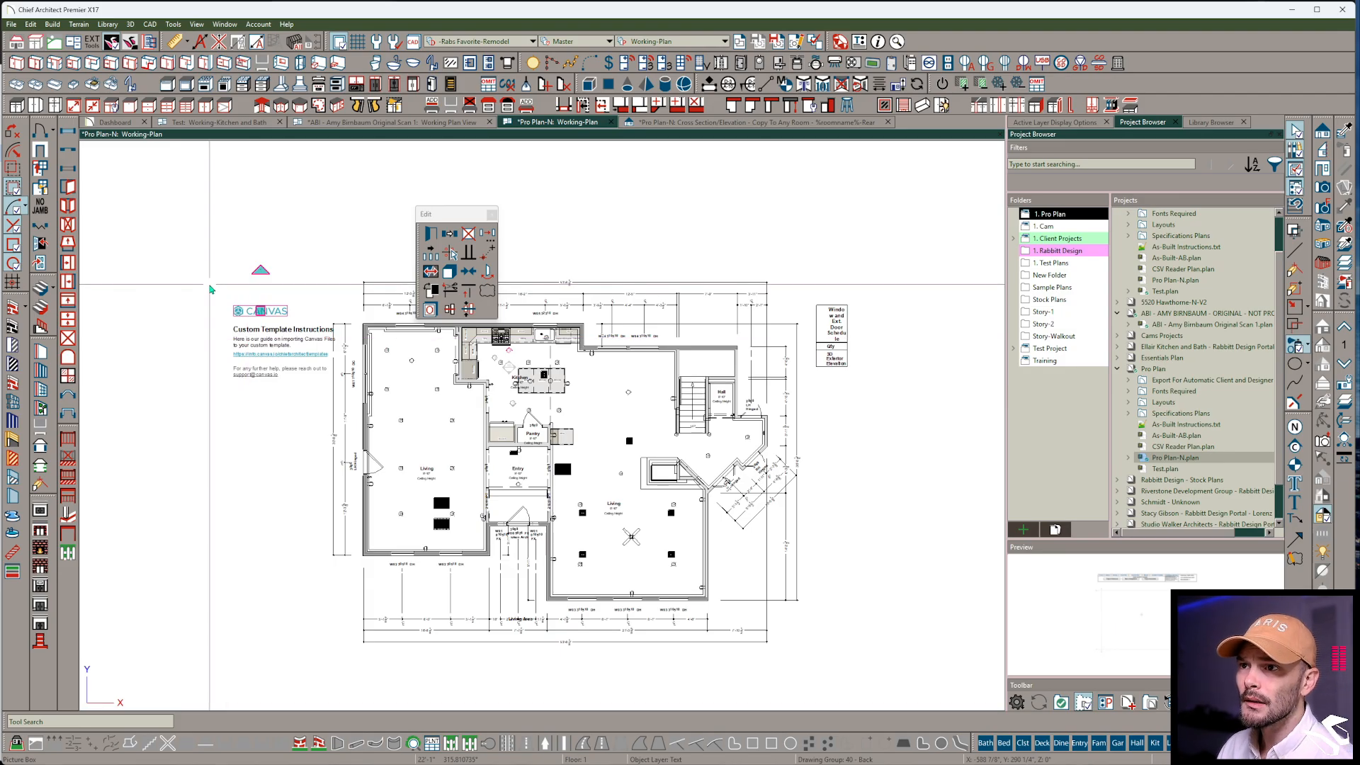
{"action": "left_click_drag", "start_coordinate": [188, 267], "coordinate": [287, 431]}
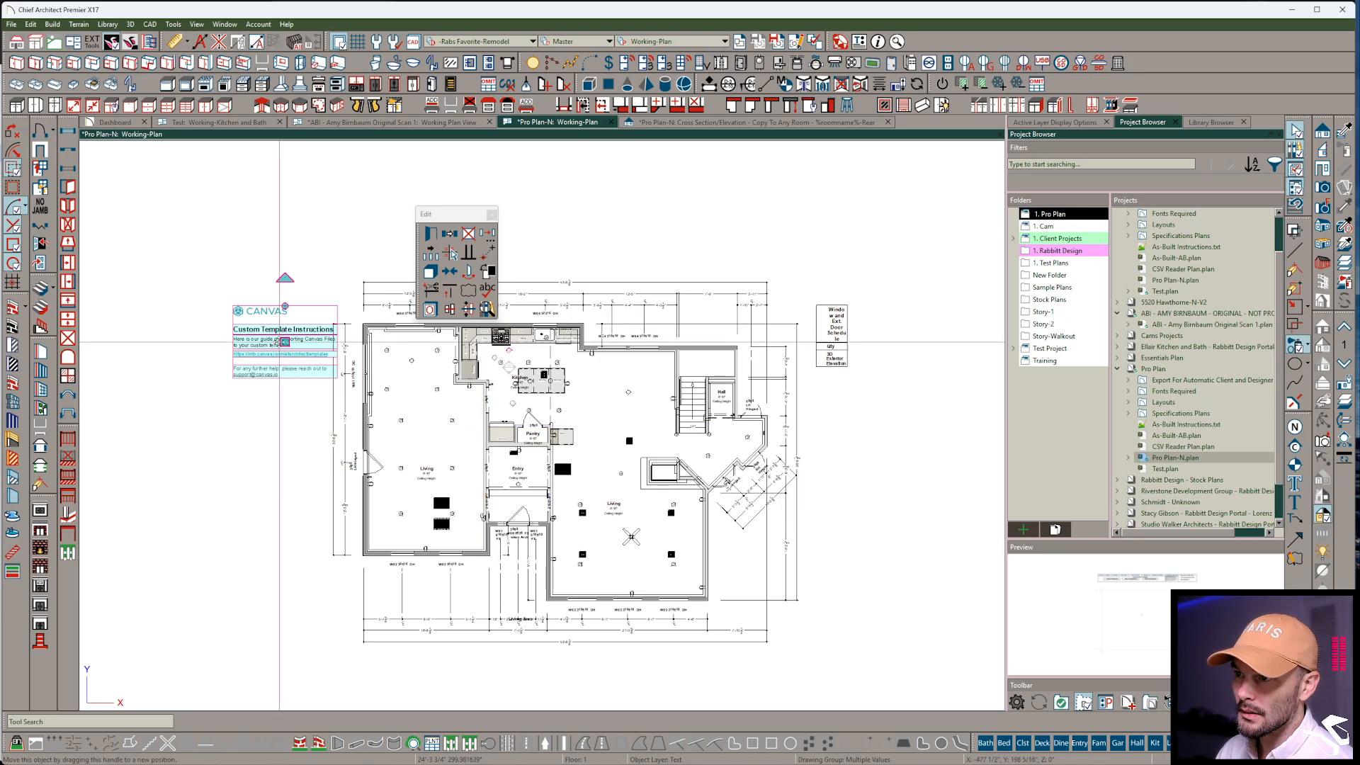
{"action": "left_click_drag", "start_coordinate": [284, 342], "coordinate": [235, 342]}
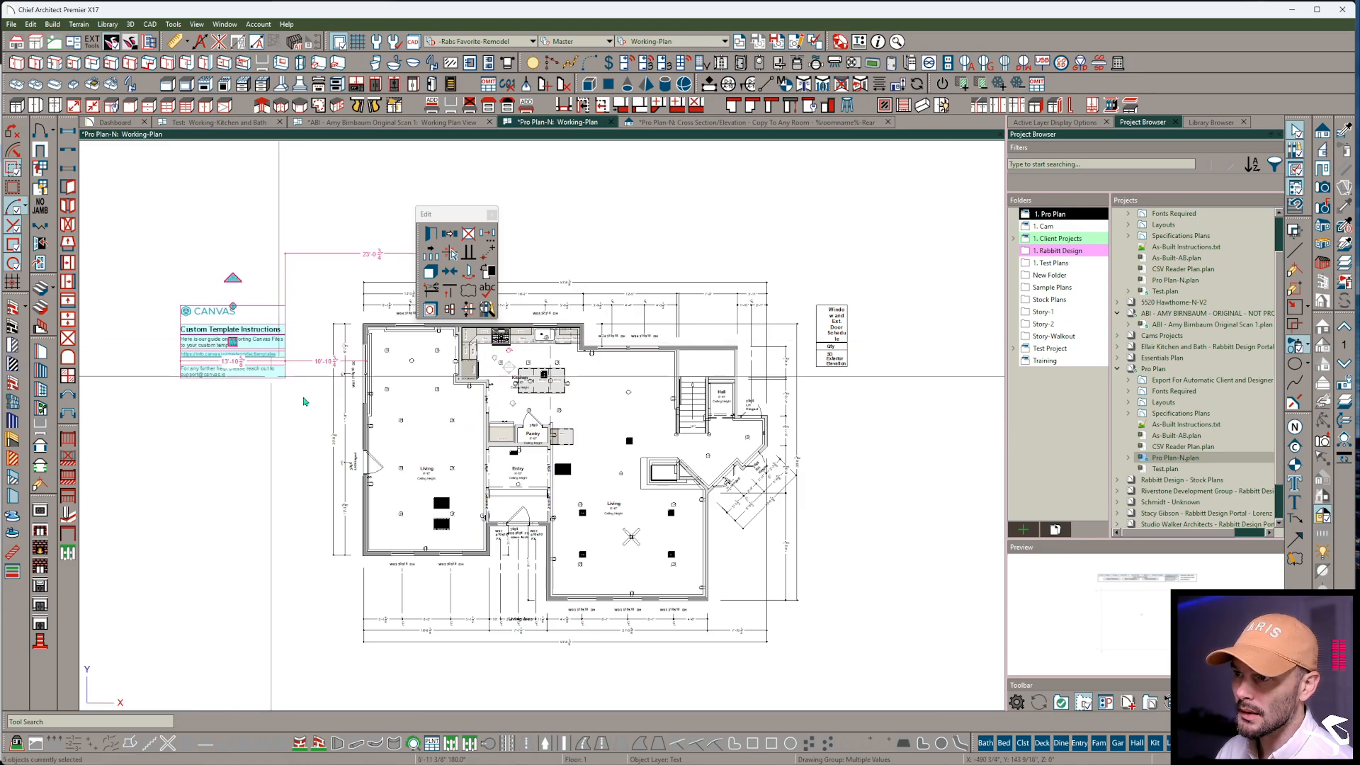
{"action": "left_click", "coordinate": [911, 545]}
Select the upper of the two grille-like fixtures in the west Living room and examine it within the plan
{"action": "scroll", "coordinate": [606, 480], "scroll_direction": "up", "scroll_amount": 2}
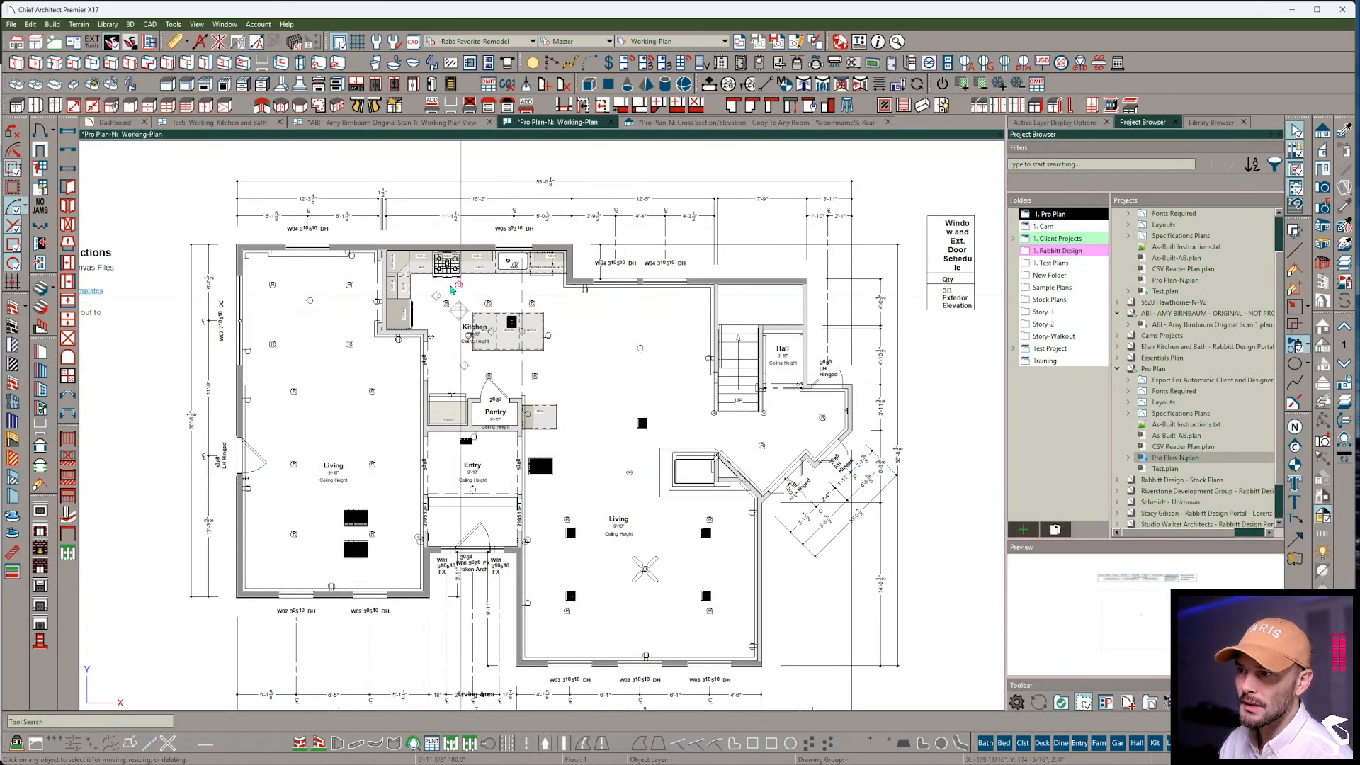
{"action": "scroll", "coordinate": [468, 375], "scroll_direction": "up", "scroll_amount": 6}
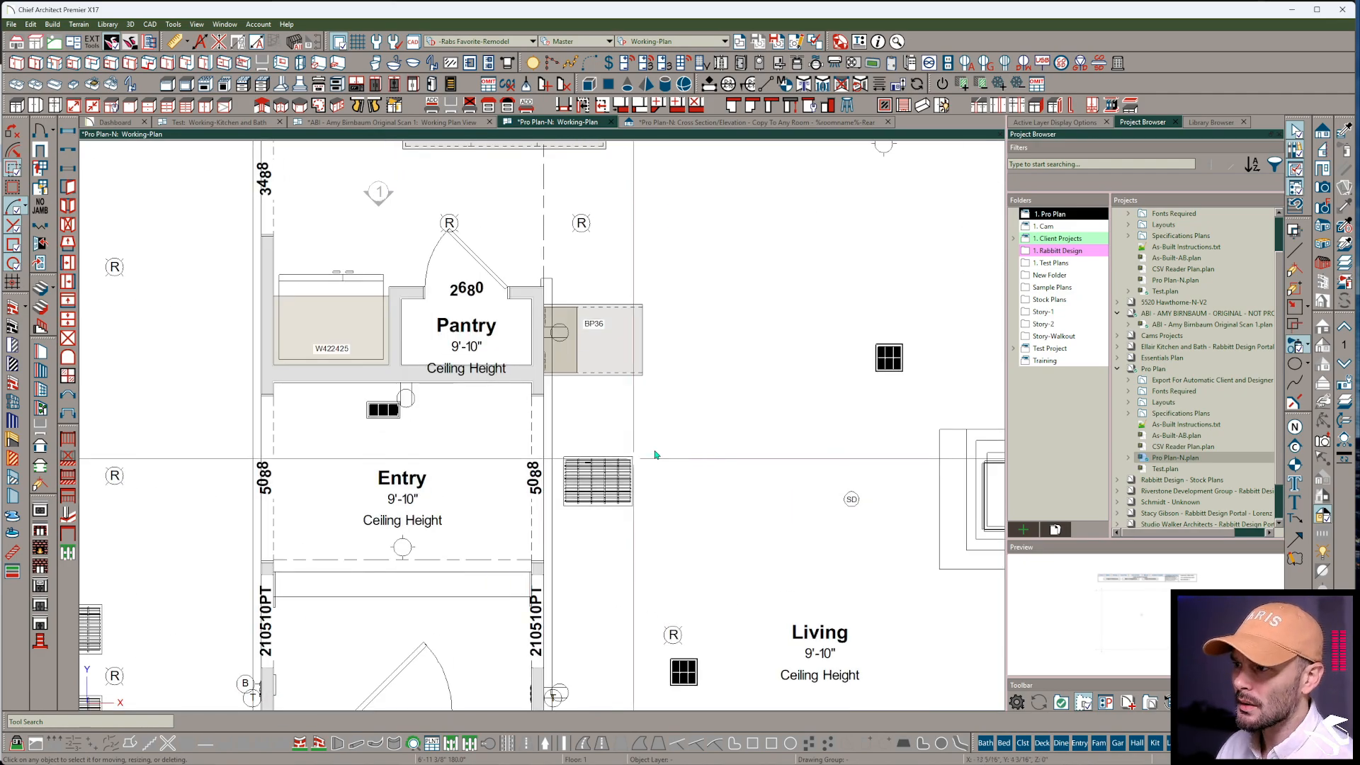
{"action": "middle_click_drag", "start_coordinate": [307, 544], "coordinate": [610, 452]}
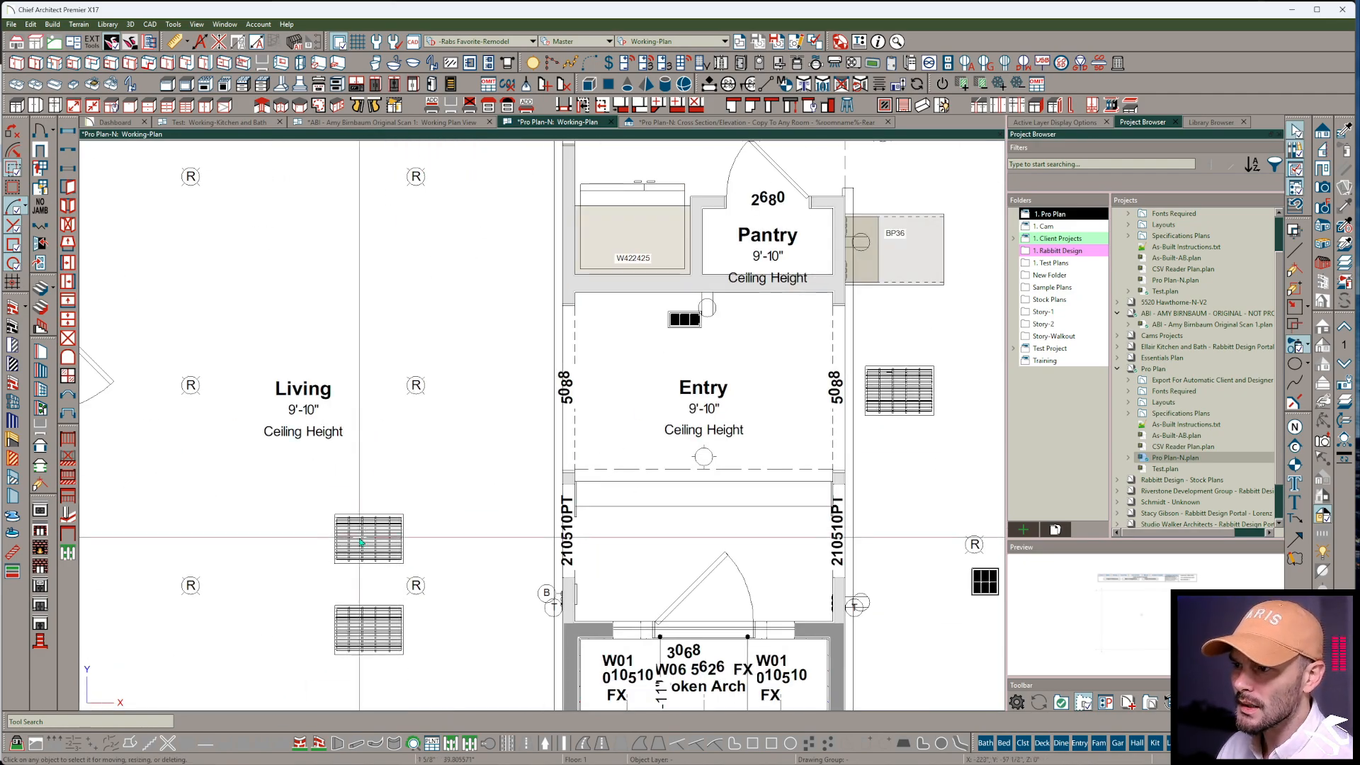
{"action": "left_click", "coordinate": [366, 540]}
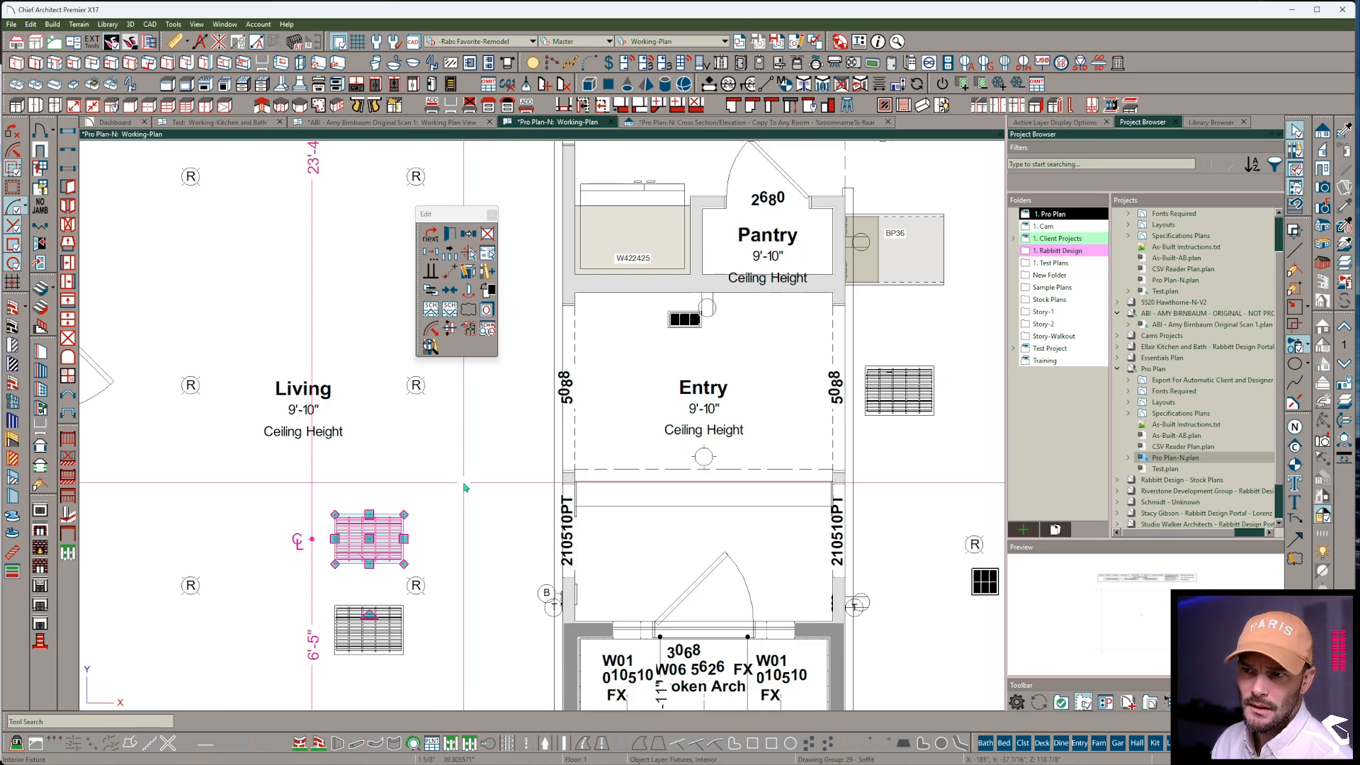
{"action": "scroll", "coordinate": [464, 488], "scroll_direction": "down", "scroll_amount": 4}
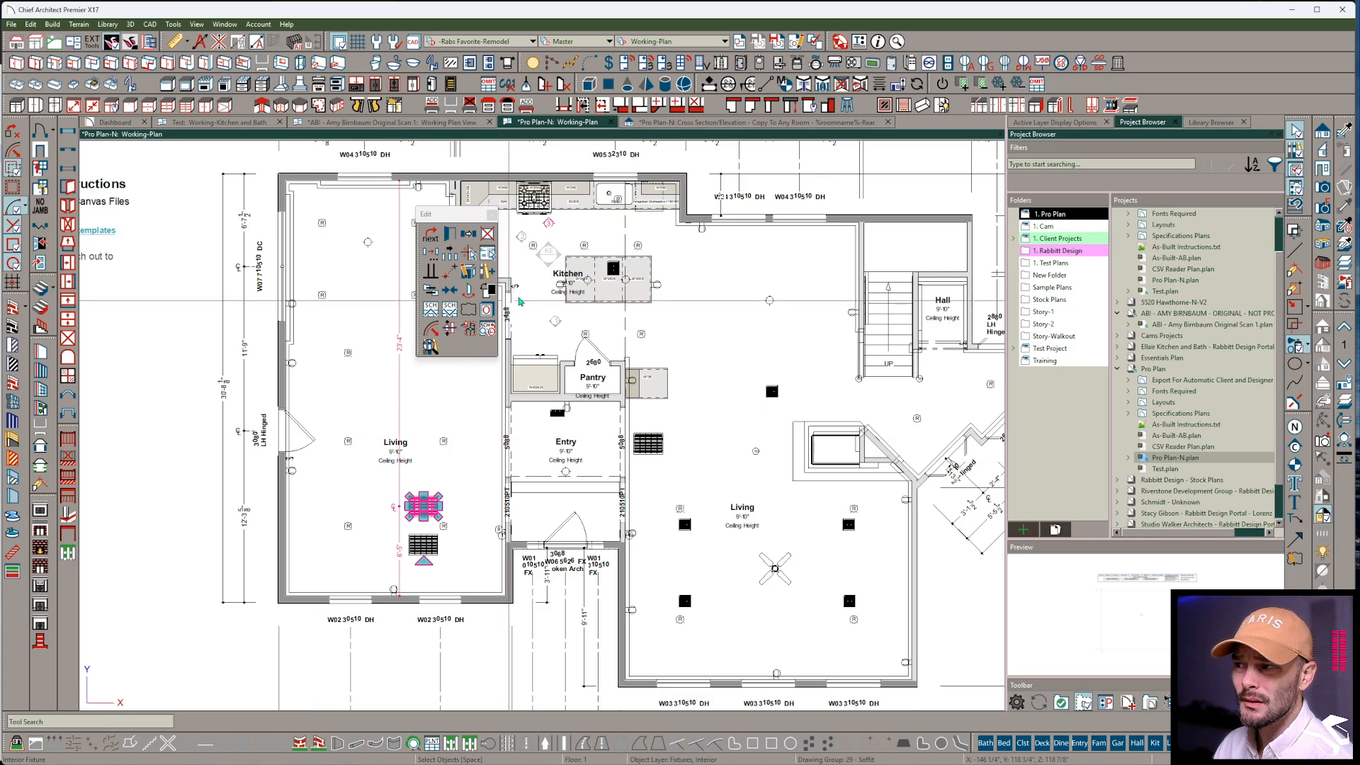
Move the Kitchen room label off the island into the open floor between the island and the sink
{"action": "scroll", "coordinate": [568, 249], "scroll_direction": "up", "scroll_amount": 3}
{"action": "left_click", "coordinate": [610, 319]}
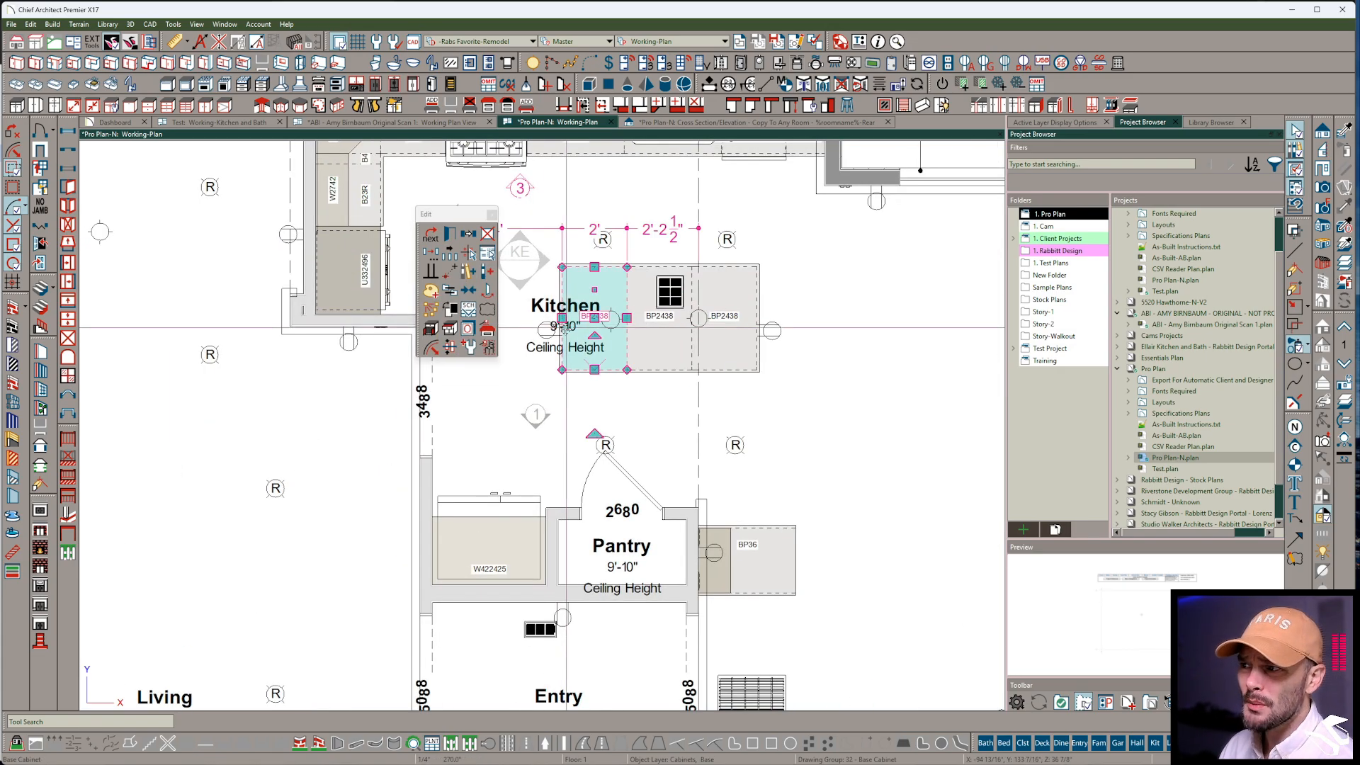
{"action": "left_click", "coordinate": [570, 329]}
{"action": "left_click_drag", "start_coordinate": [565, 328], "coordinate": [646, 197]}
{"action": "scroll", "coordinate": [606, 479], "scroll_direction": "down", "scroll_amount": 5}
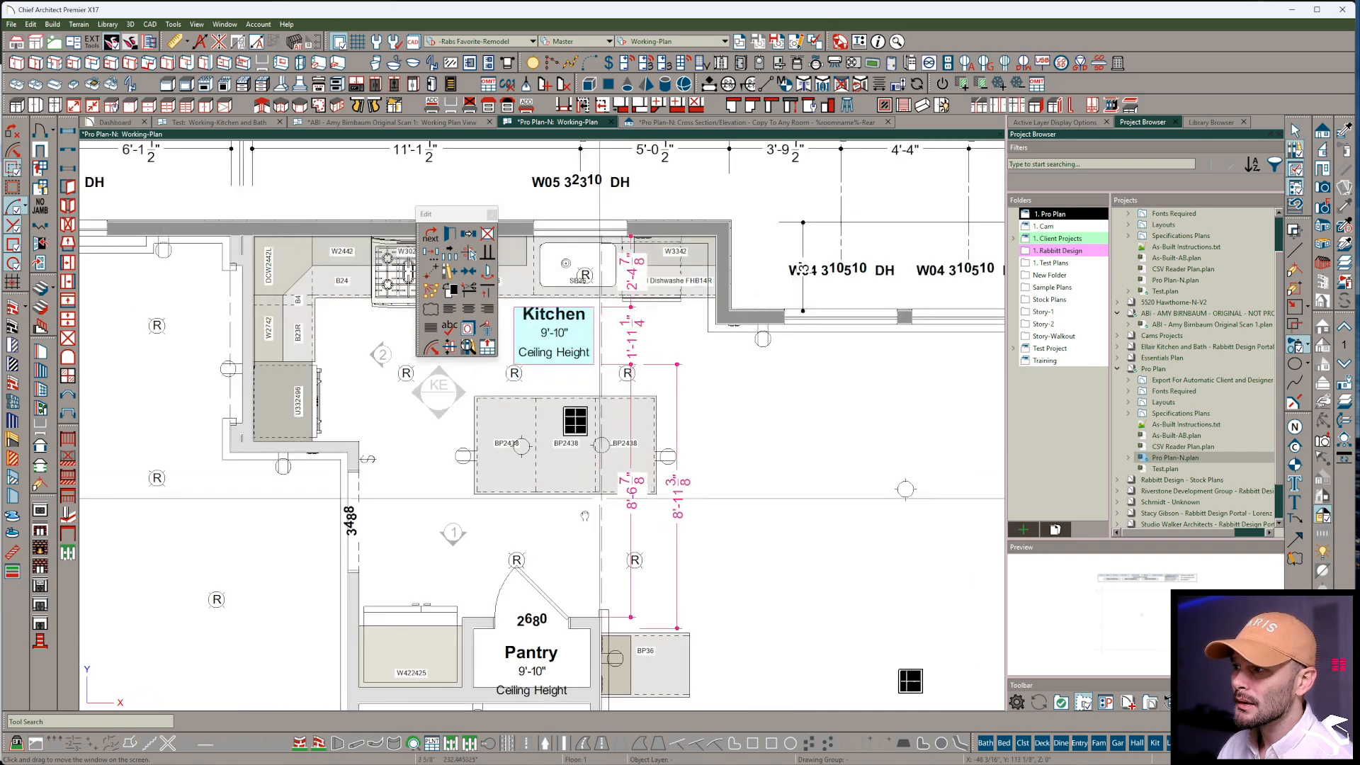
Select the room divider through the Kitchen island and examine its wall specification without changing it
{"action": "left_click", "coordinate": [586, 481]}
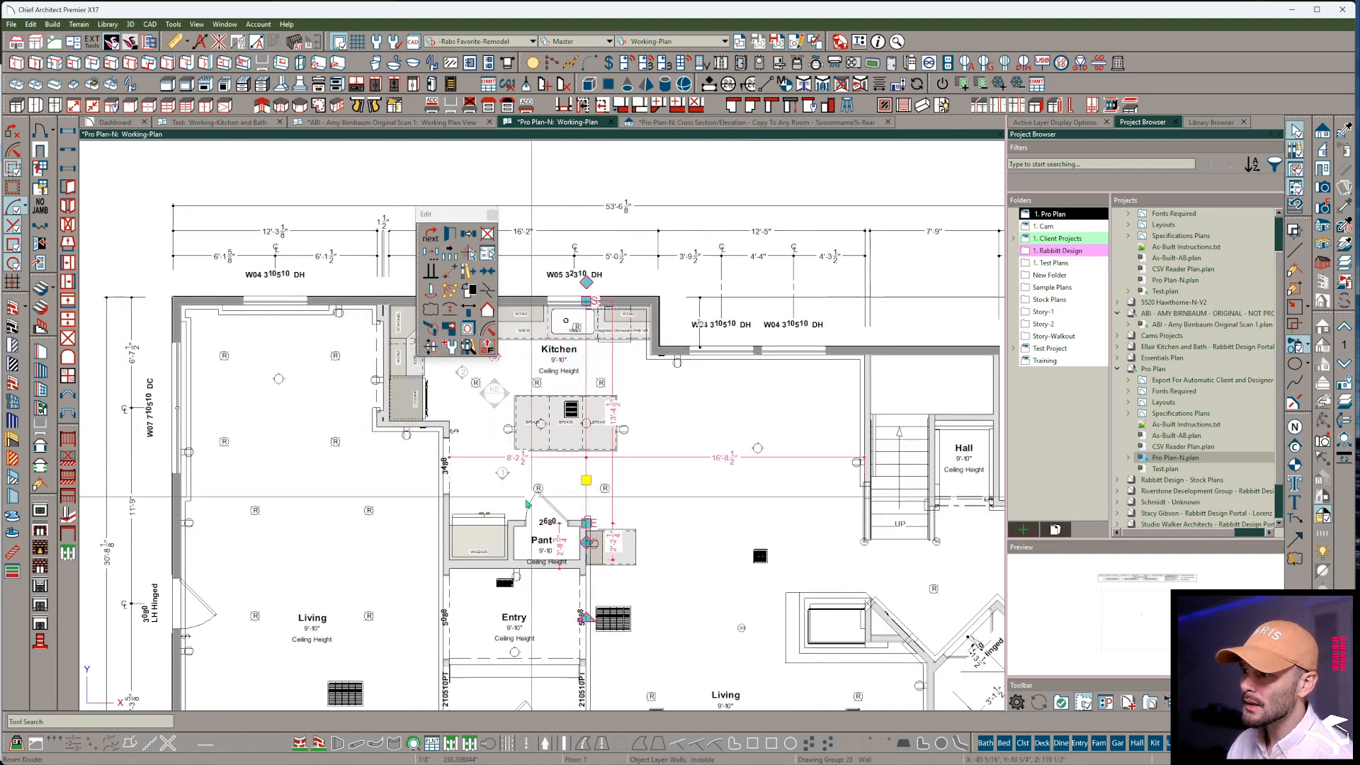
{"action": "scroll", "coordinate": [440, 561], "scroll_direction": "down", "scroll_amount": 2}
{"action": "middle_click_drag", "start_coordinate": [441, 561], "coordinate": [531, 398]}
{"action": "scroll", "coordinate": [531, 397], "scroll_direction": "down", "scroll_amount": 1}
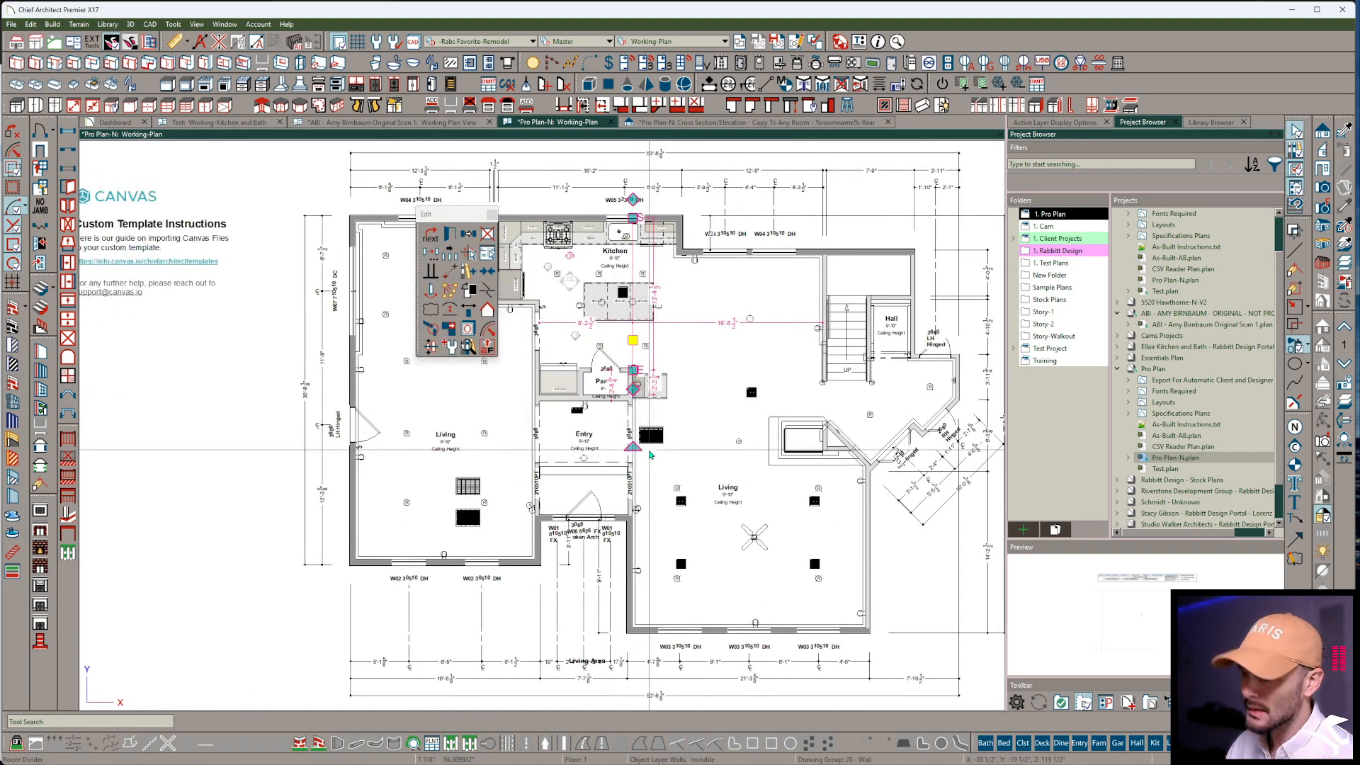
{"action": "scroll", "coordinate": [637, 247], "scroll_direction": "up", "scroll_amount": 2}
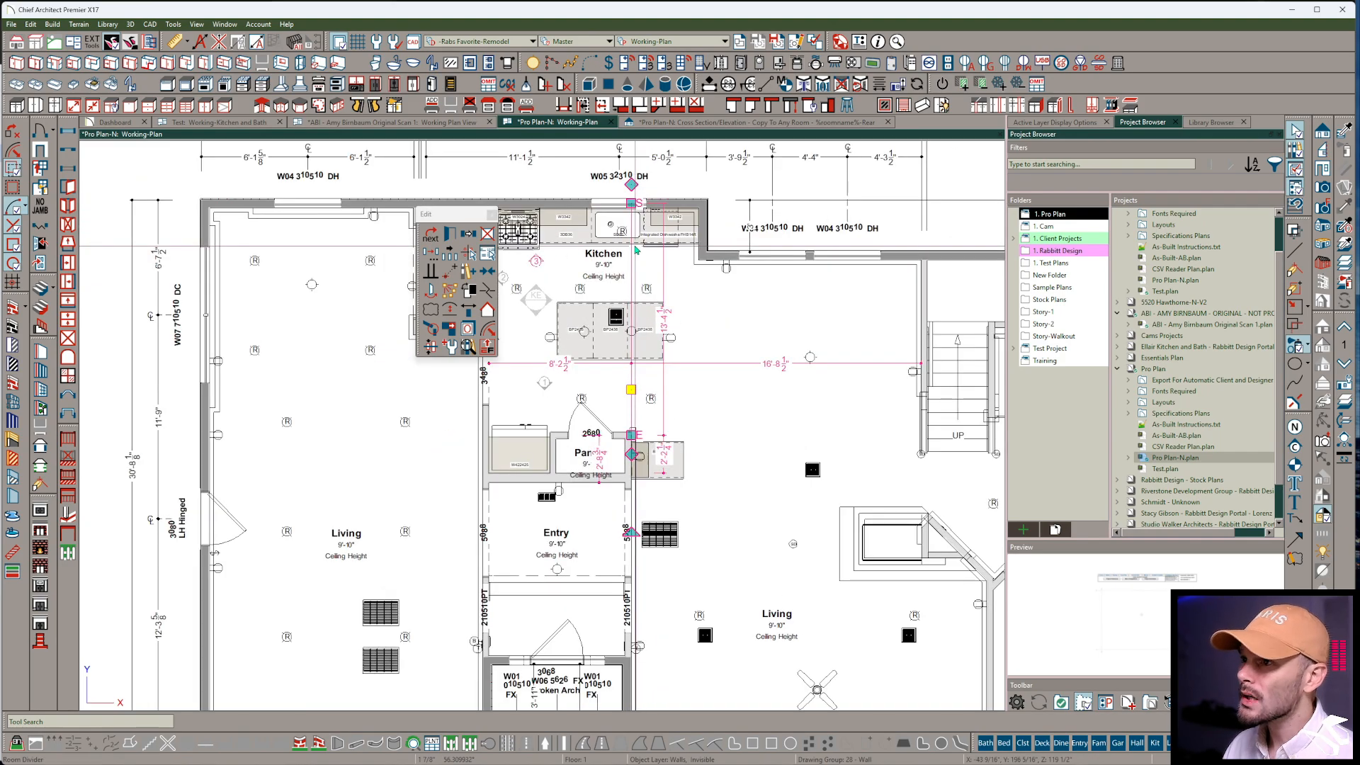
{"action": "double_click", "coordinate": [634, 246]}
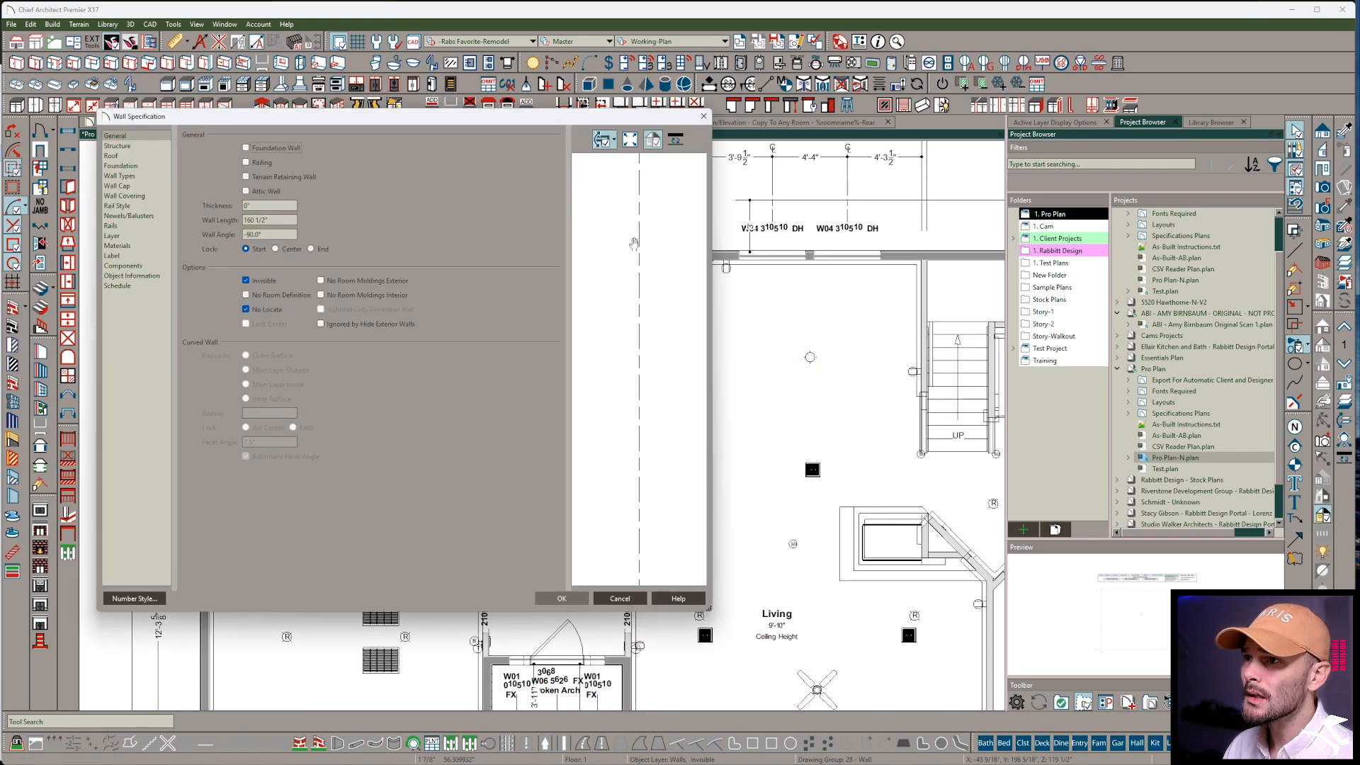
{"action": "left_click", "coordinate": [635, 602]}
Select the Kitchen room to examine how far it extends across the island
{"action": "middle_click_drag", "start_coordinate": [745, 321], "coordinate": [743, 369]}
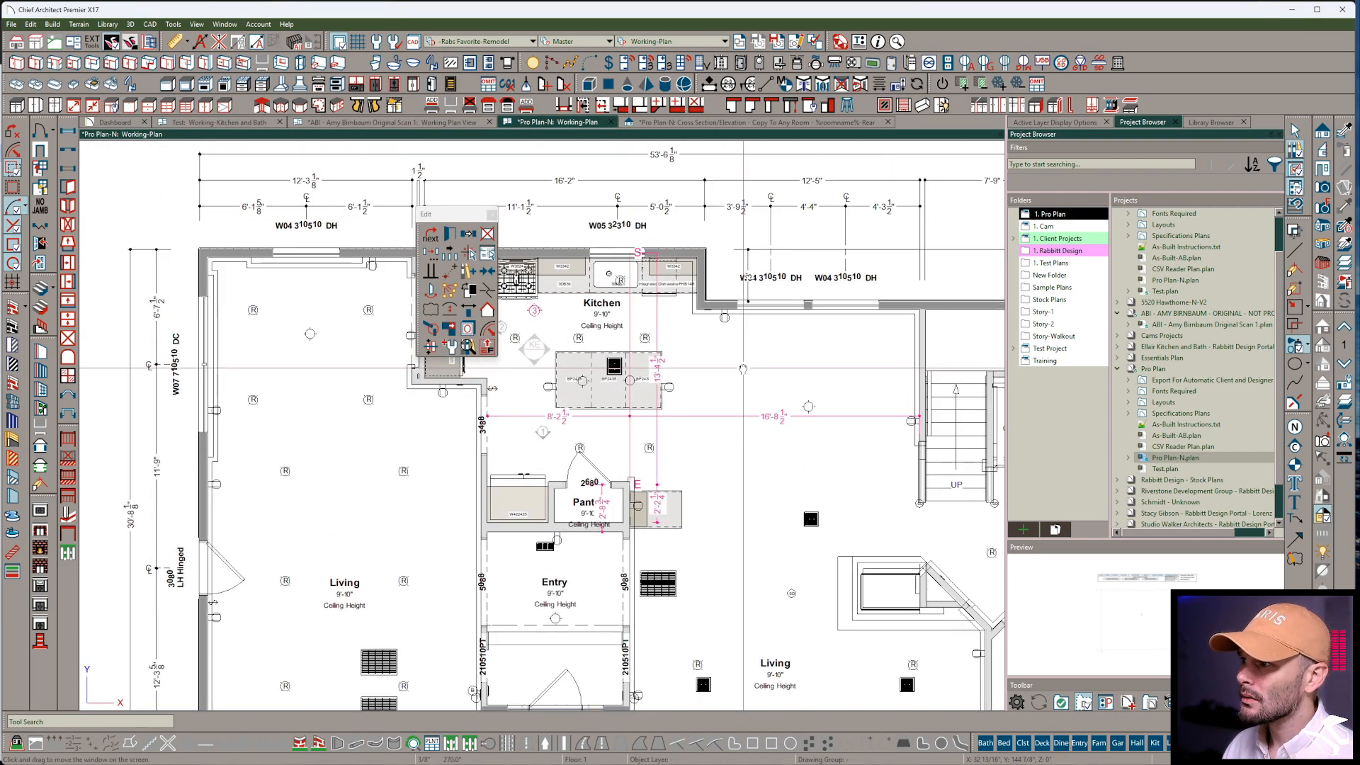
{"action": "scroll", "coordinate": [599, 384], "scroll_direction": "up", "scroll_amount": 1}
{"action": "key", "text": "Delete"}
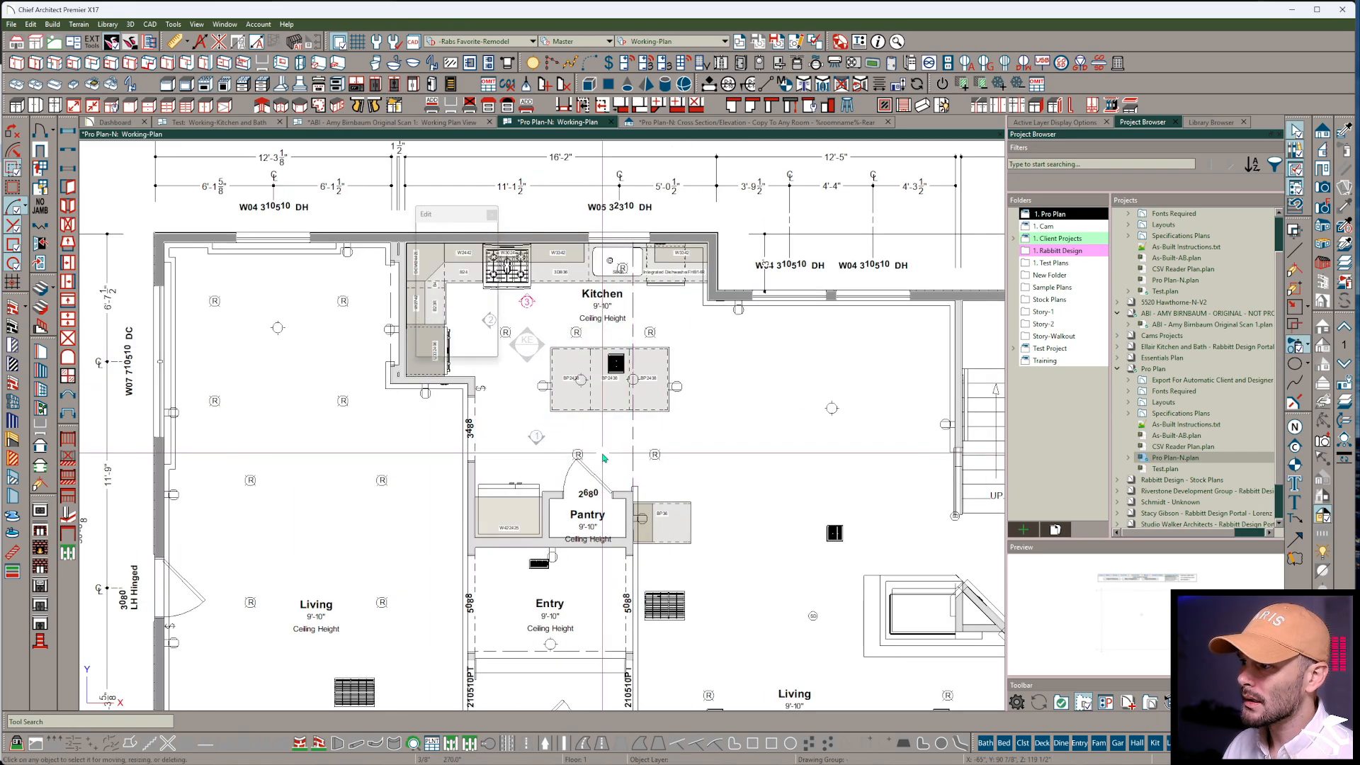
{"action": "left_click", "coordinate": [604, 458]}
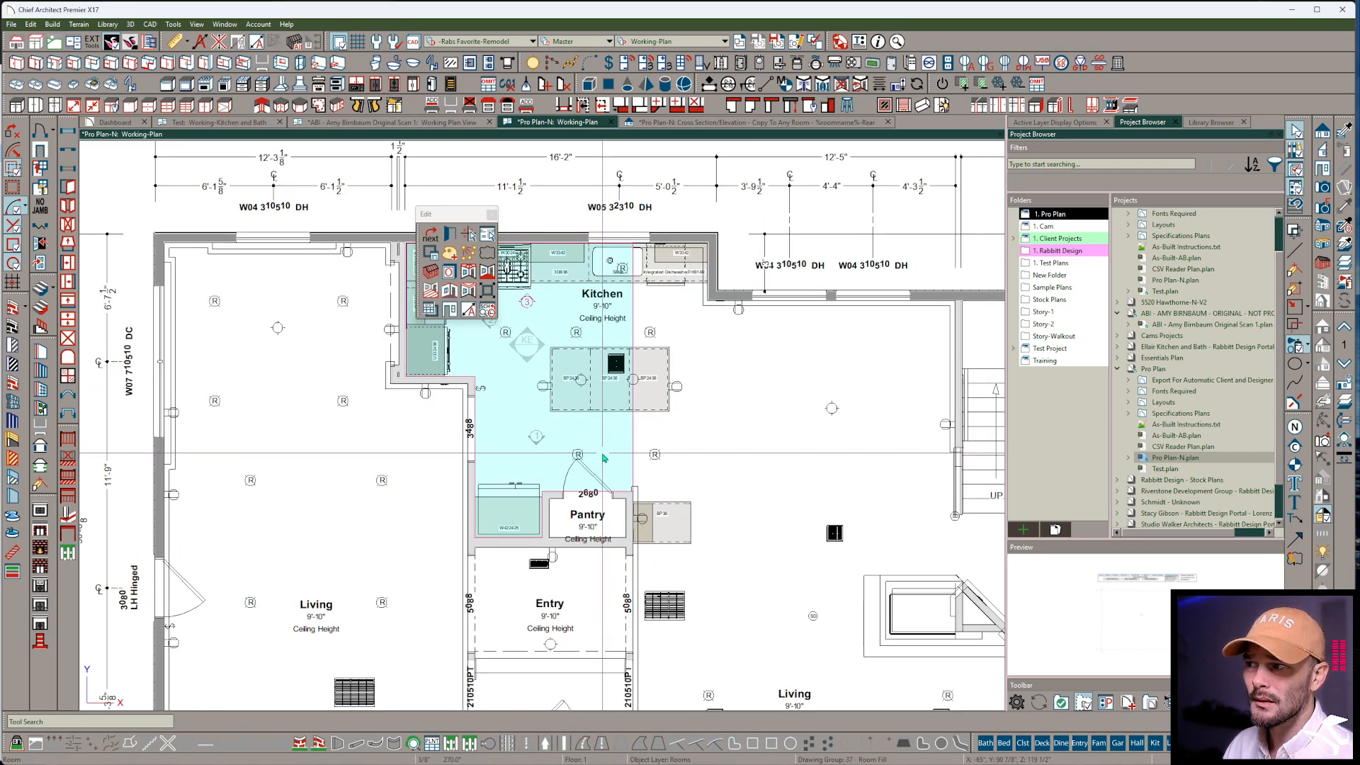
Reroute the Kitchen's east room divider with a jog south of the island, moving its northern part east past the island to the window wall
{"action": "left_click", "coordinate": [632, 293]}
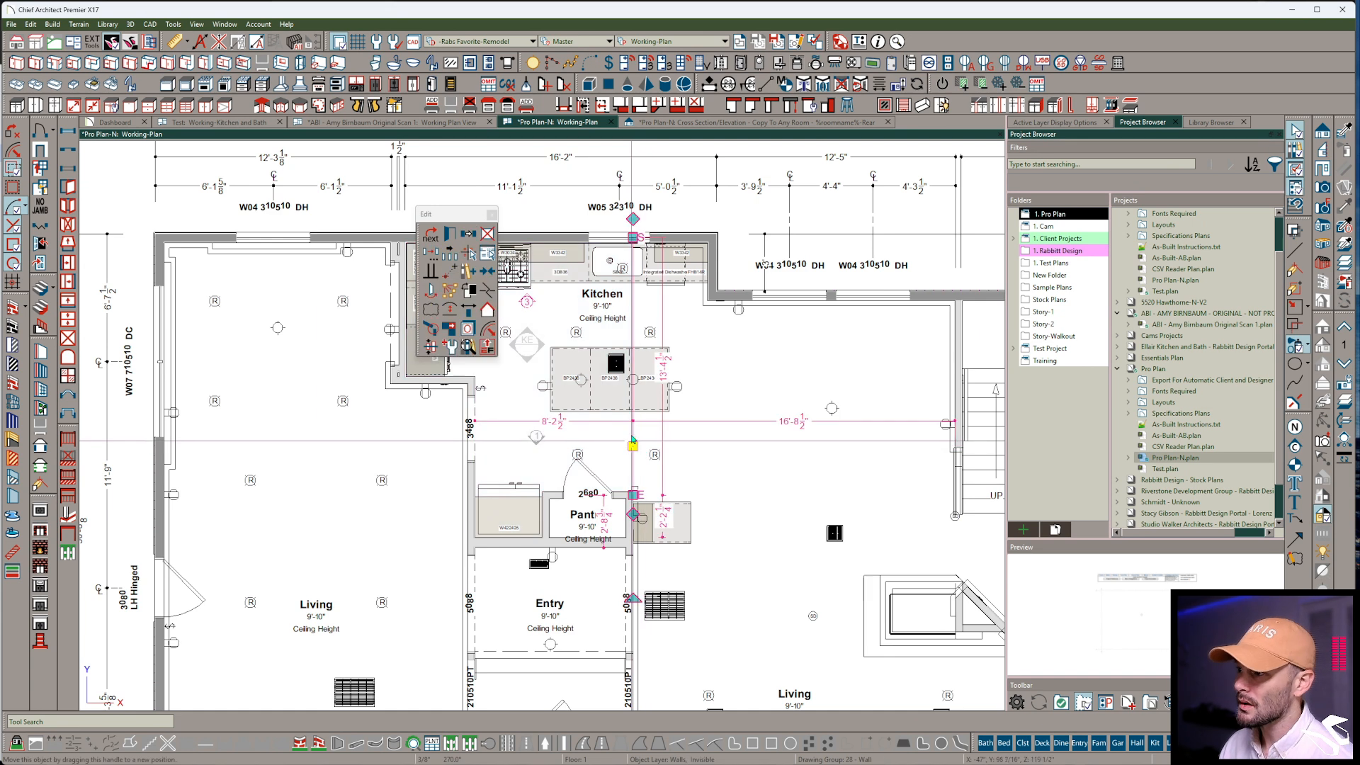
{"action": "scroll", "coordinate": [633, 293], "scroll_direction": "up", "scroll_amount": 2}
{"action": "mouse_move", "coordinate": [630, 542]}
{"action": "left_mouse_down"}
{"action": "mouse_move", "coordinate": [619, 520]}
{"action": "mouse_move", "coordinate": [634, 510]}
{"action": "mouse_move", "coordinate": [764, 529]}
{"action": "mouse_move", "coordinate": [809, 518]}
{"action": "mouse_move", "coordinate": [789, 286]}
{"action": "left_mouse_up"}
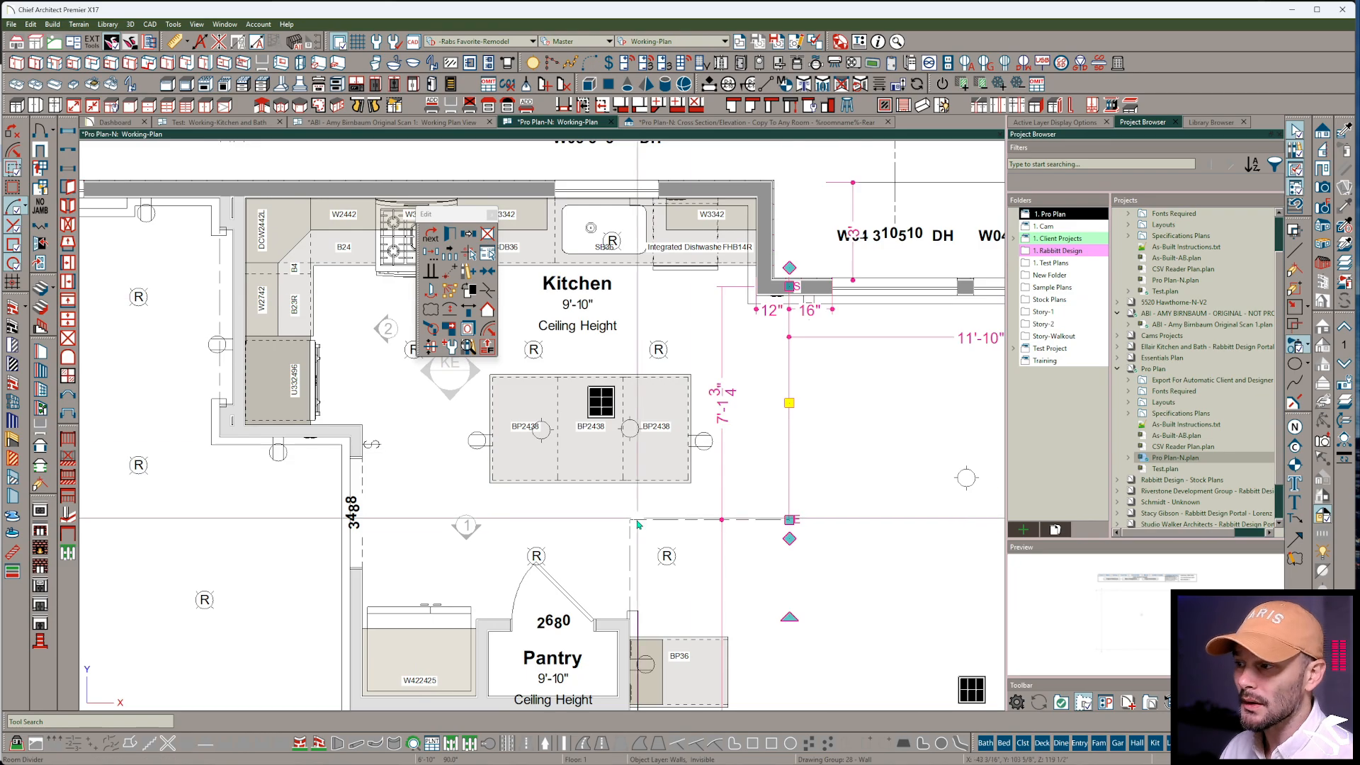
{"action": "middle_click_drag", "start_coordinate": [882, 565], "coordinate": [802, 485]}
{"action": "scroll", "coordinate": [726, 489], "scroll_direction": "down", "scroll_amount": 2}
{"action": "key", "text": "Escape"}
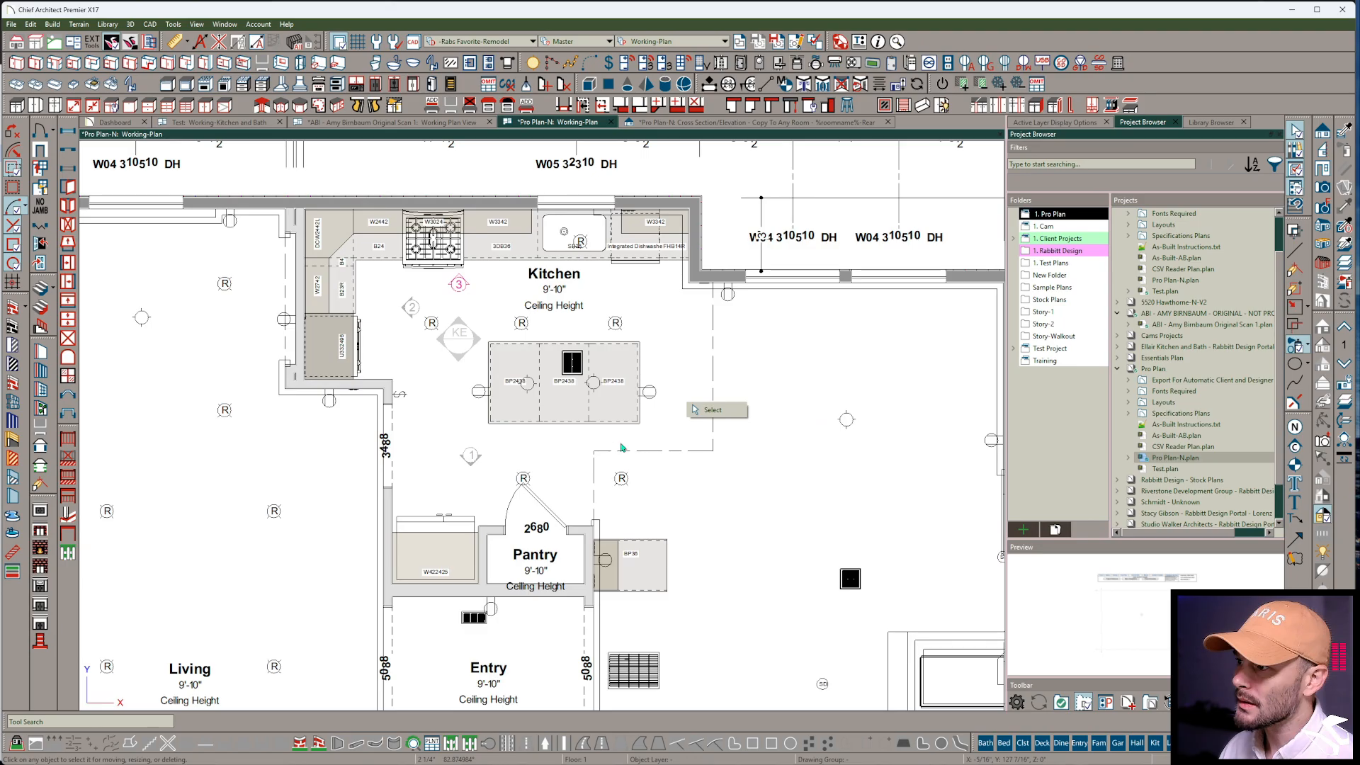
Select the Kitchen room and check that its area covers the whole island and sink run, then clear the selection
{"action": "left_click", "coordinate": [677, 419]}
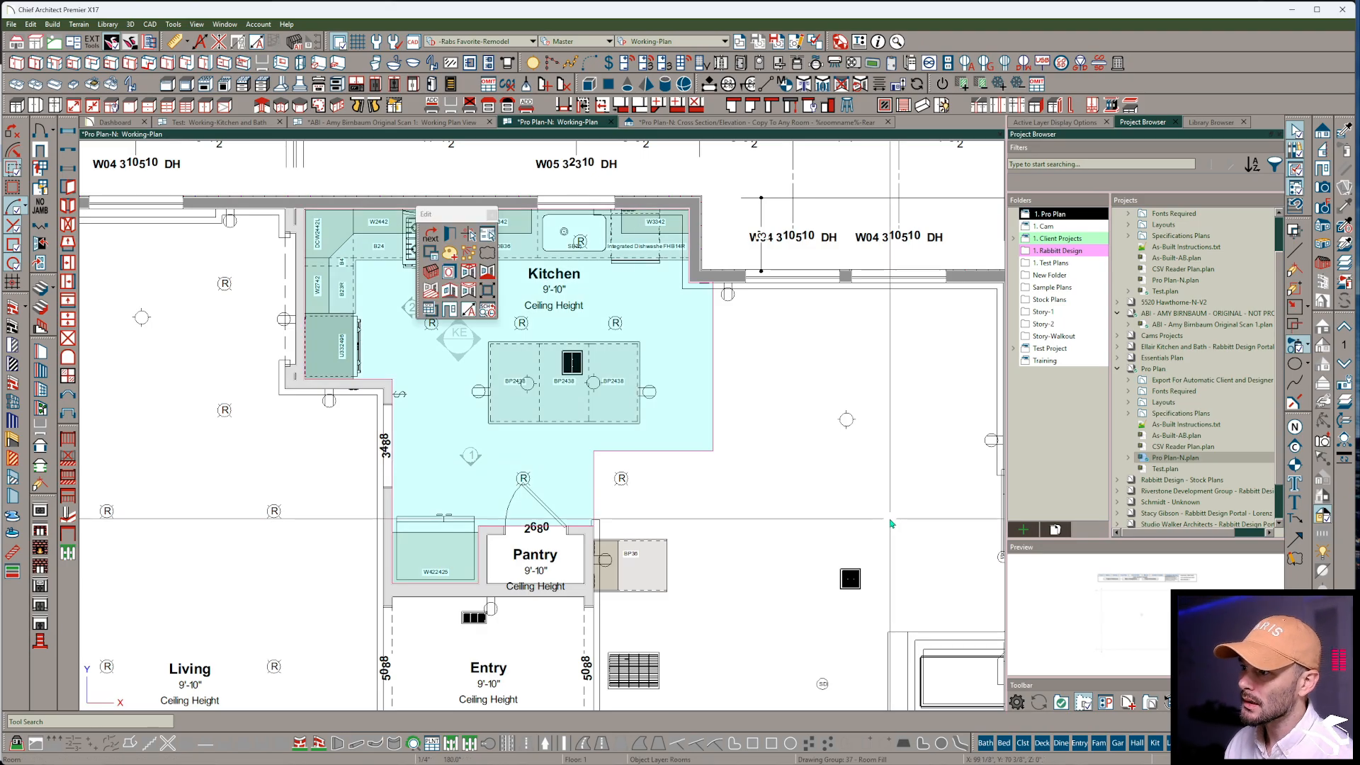
{"action": "scroll", "coordinate": [890, 522], "scroll_direction": "down", "scroll_amount": 2}
{"action": "middle_click_drag", "start_coordinate": [772, 500], "coordinate": [797, 568]}
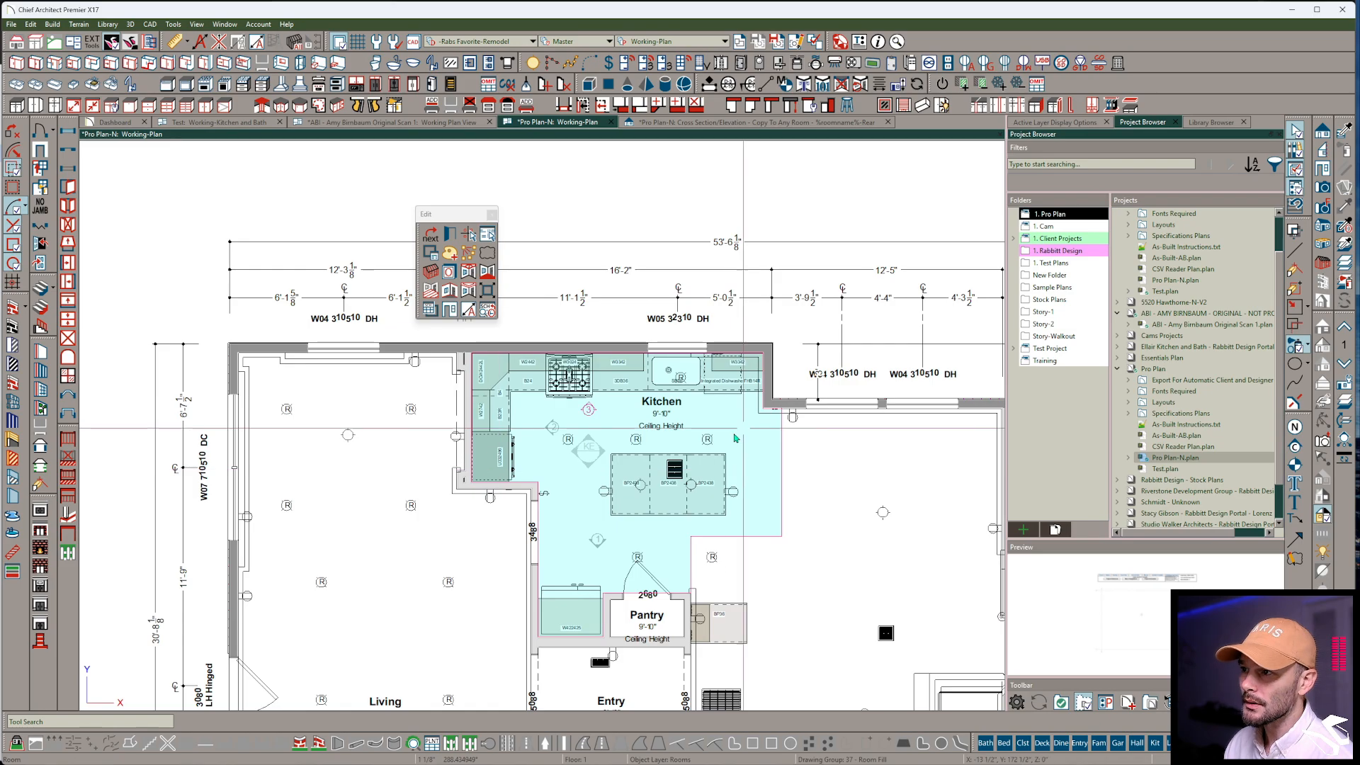
{"action": "scroll", "coordinate": [673, 456], "scroll_direction": "down", "scroll_amount": 1}
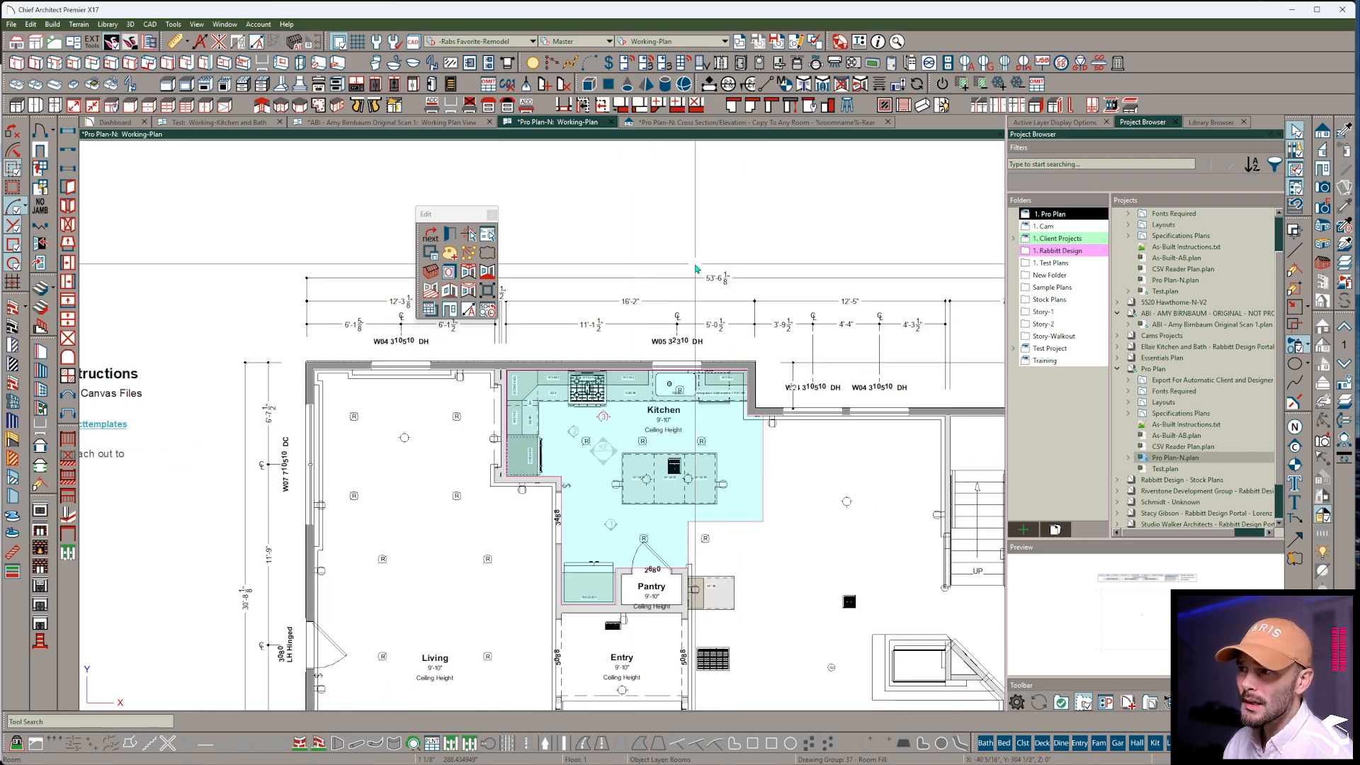
{"action": "left_click", "coordinate": [732, 215]}
Build a foundation of walls with footings, with automatic rebuilding enabled, and accept replacing any existing foundation work
{"action": "key", "text": "alt+b"}
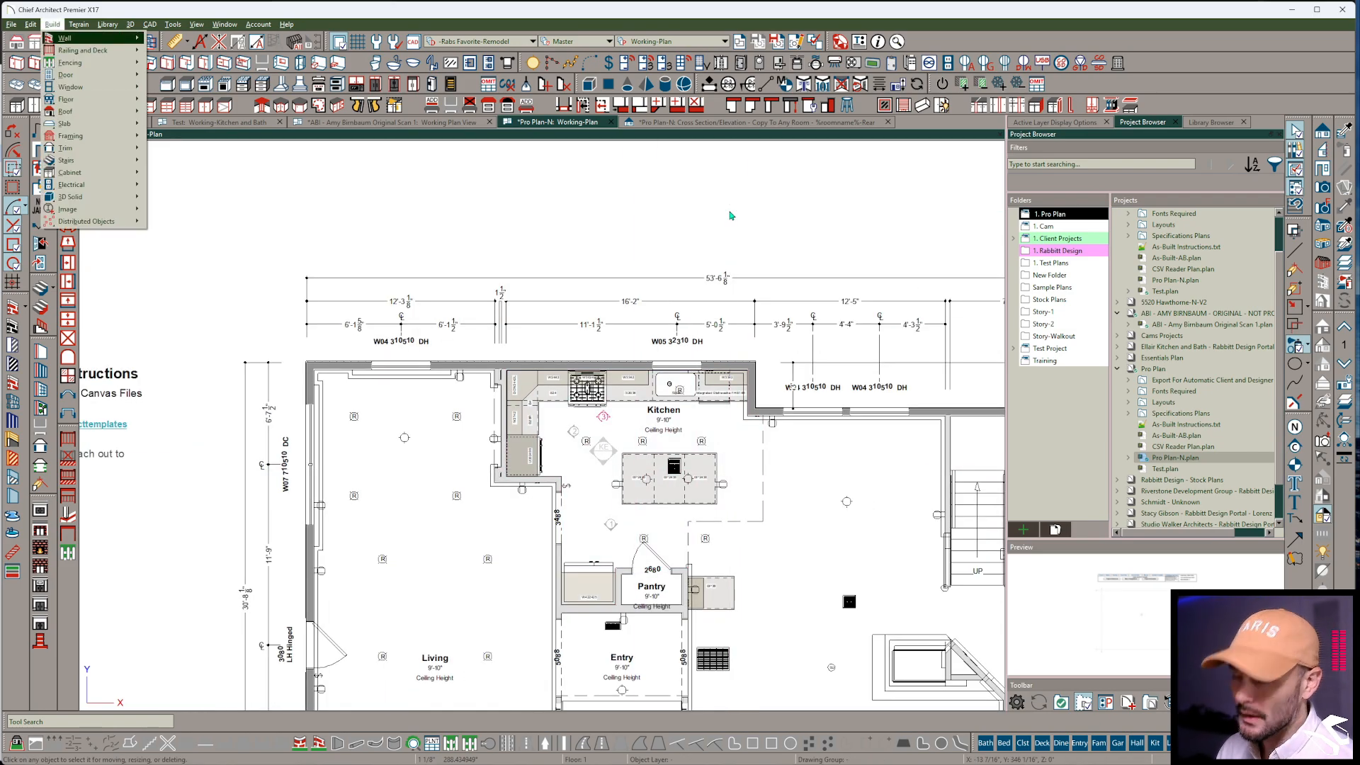
{"action": "key", "text": "f"}
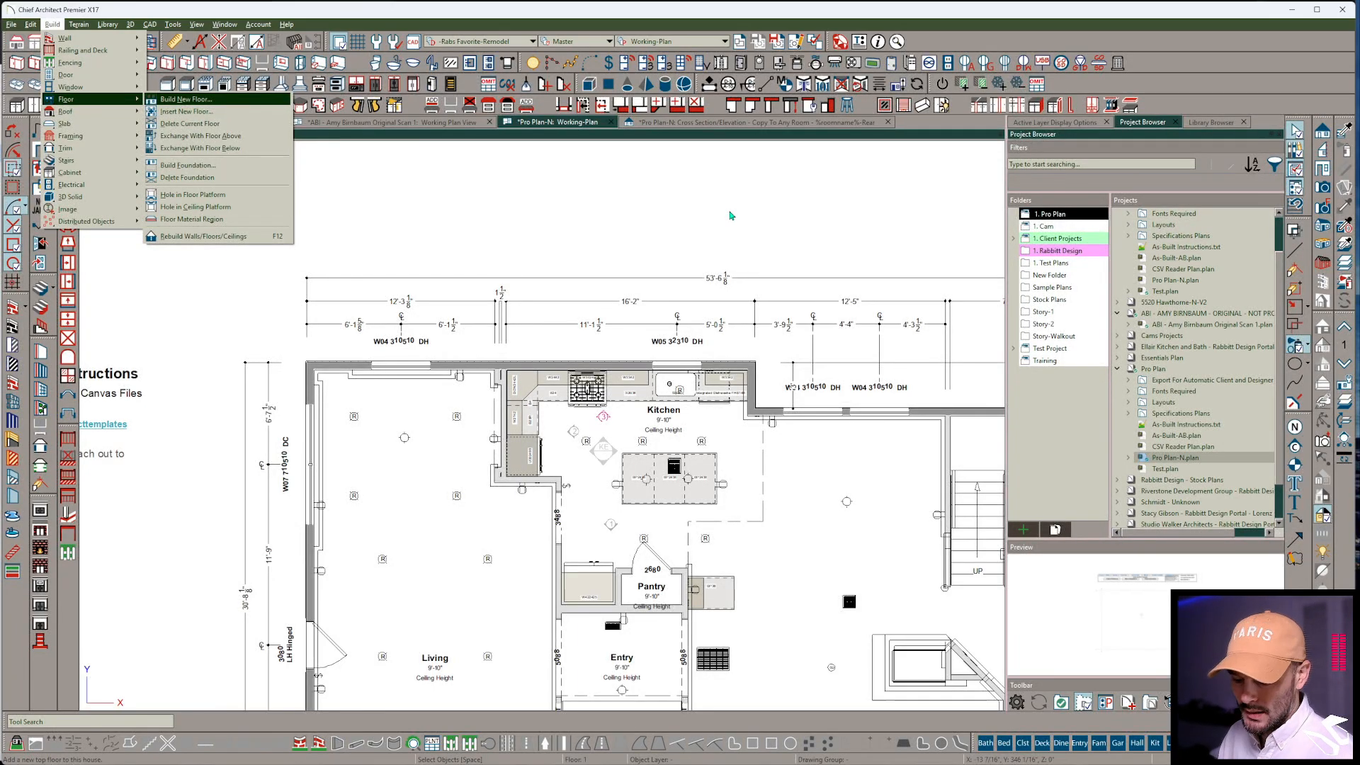
{"action": "key", "text": "f"}
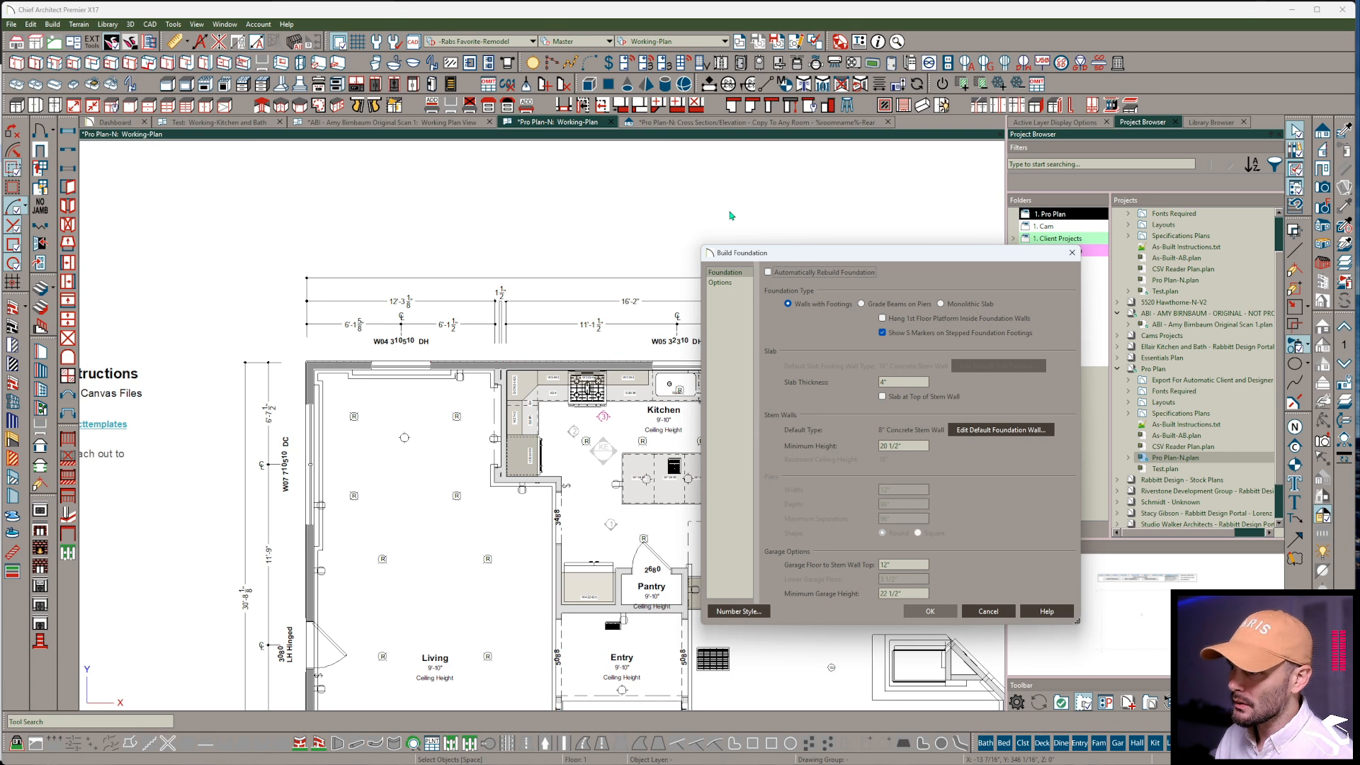
{"action": "key", "text": "Return"}
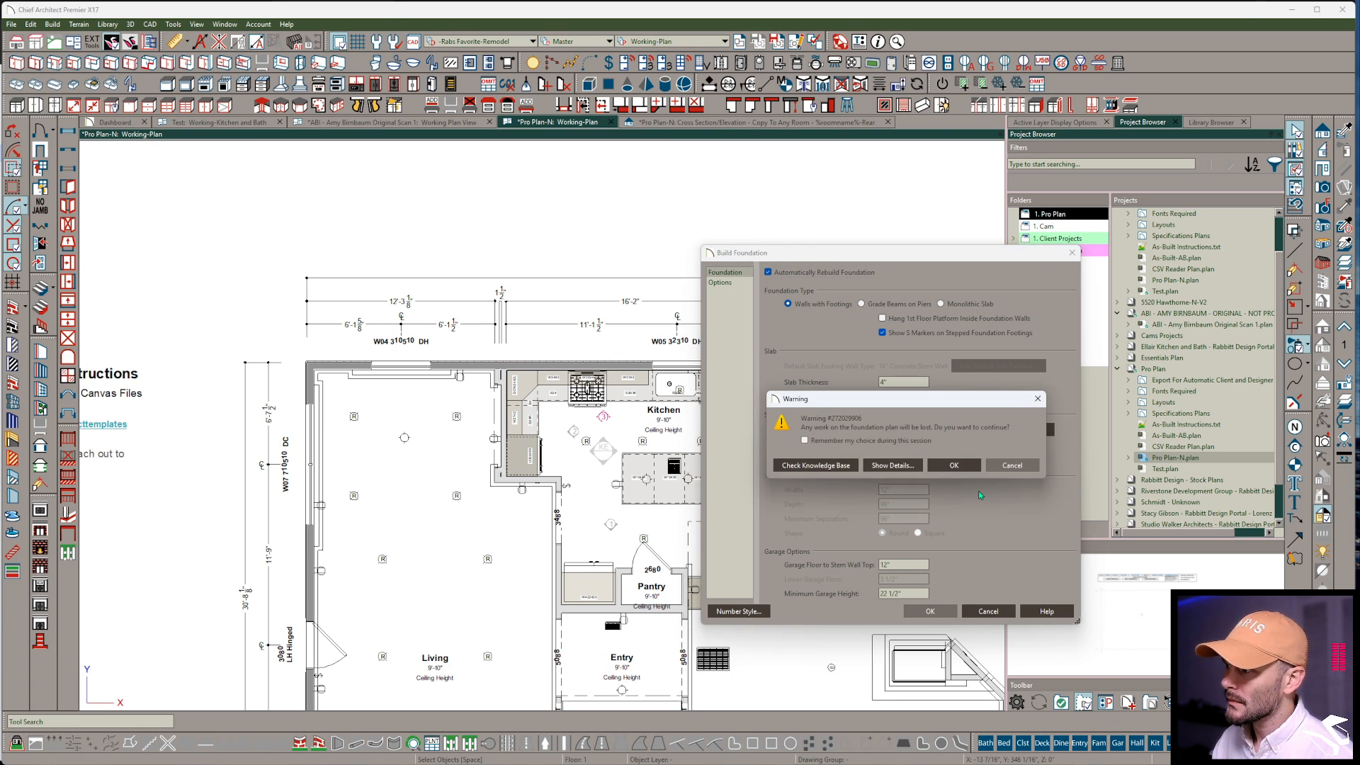
{"action": "left_click", "coordinate": [959, 465]}
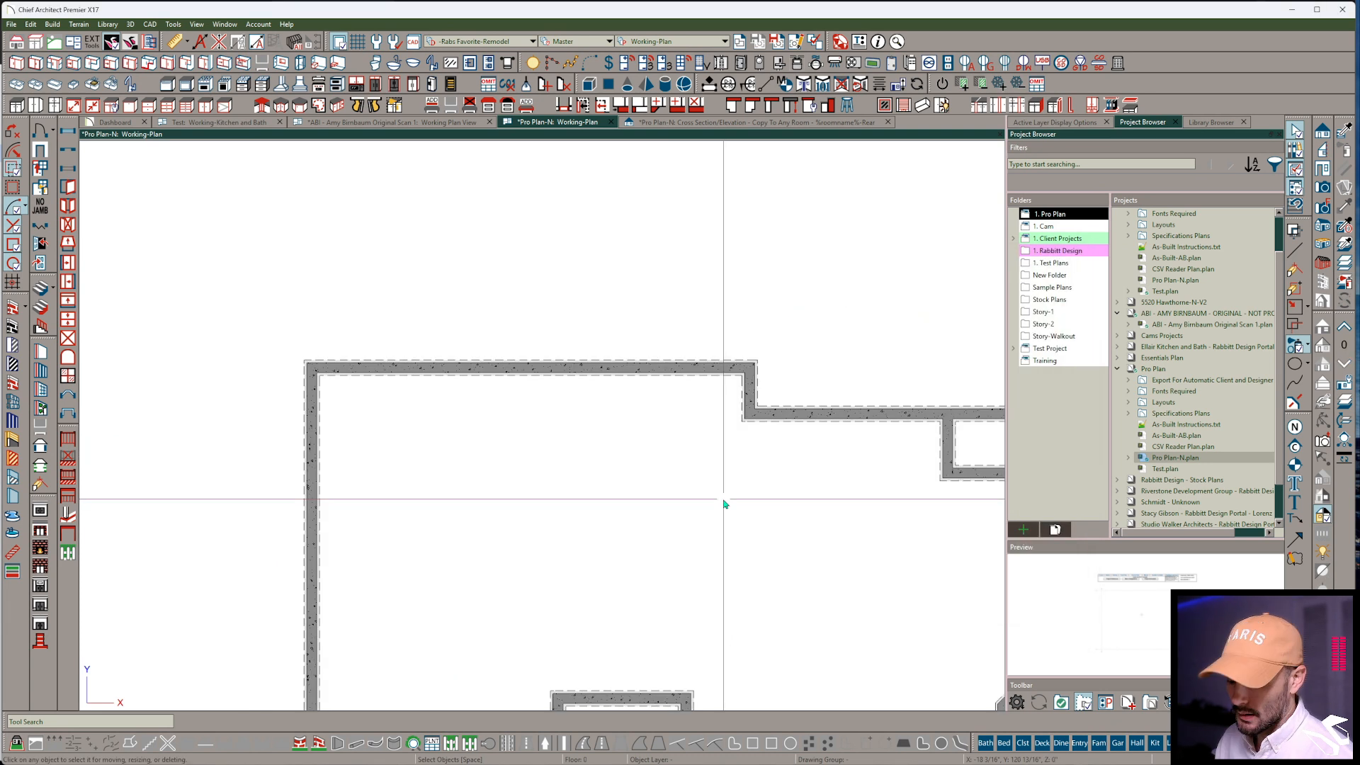
Create a perspective full overview of the entire house to examine the foundation and exterior walls in 3D
{"action": "key", "text": "alt+b"}
{"action": "left_click", "coordinate": [656, 325]}
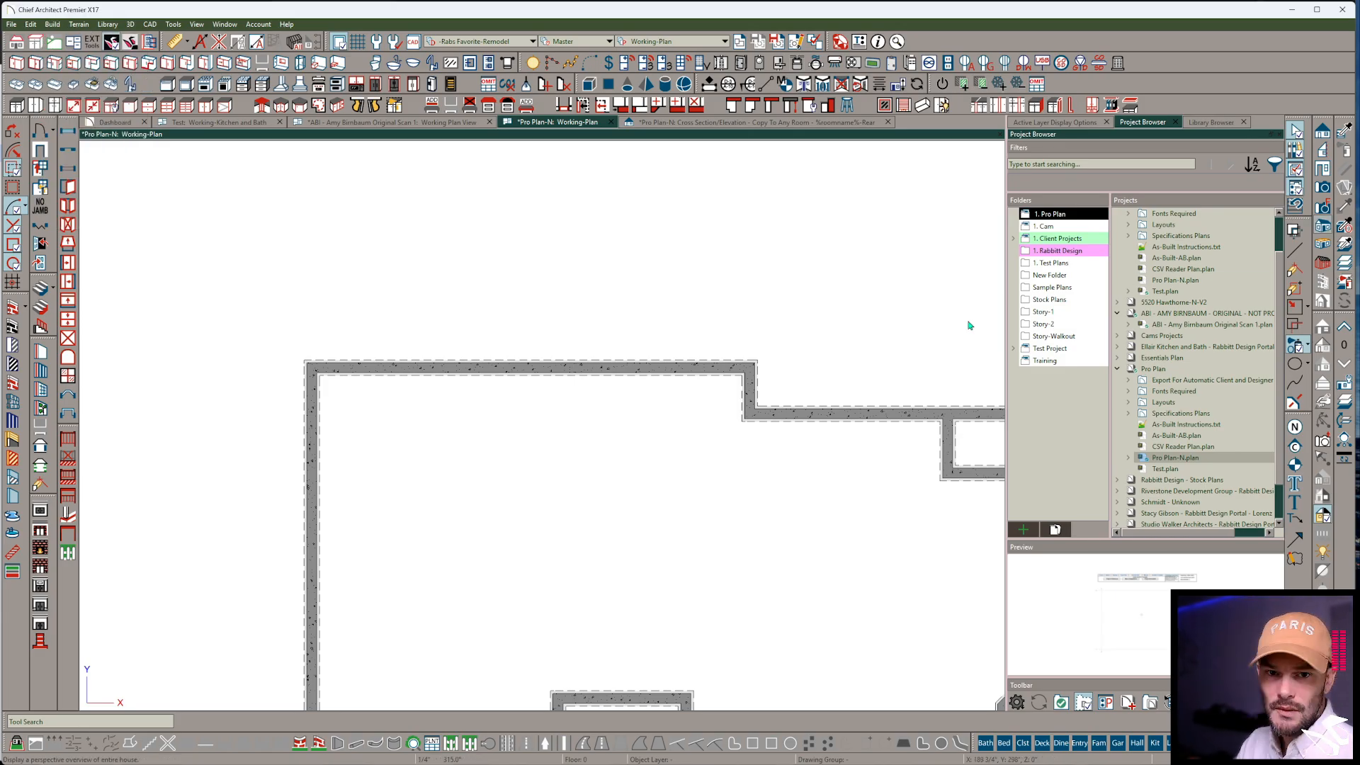
{"action": "key", "text": "ctrl+z"}
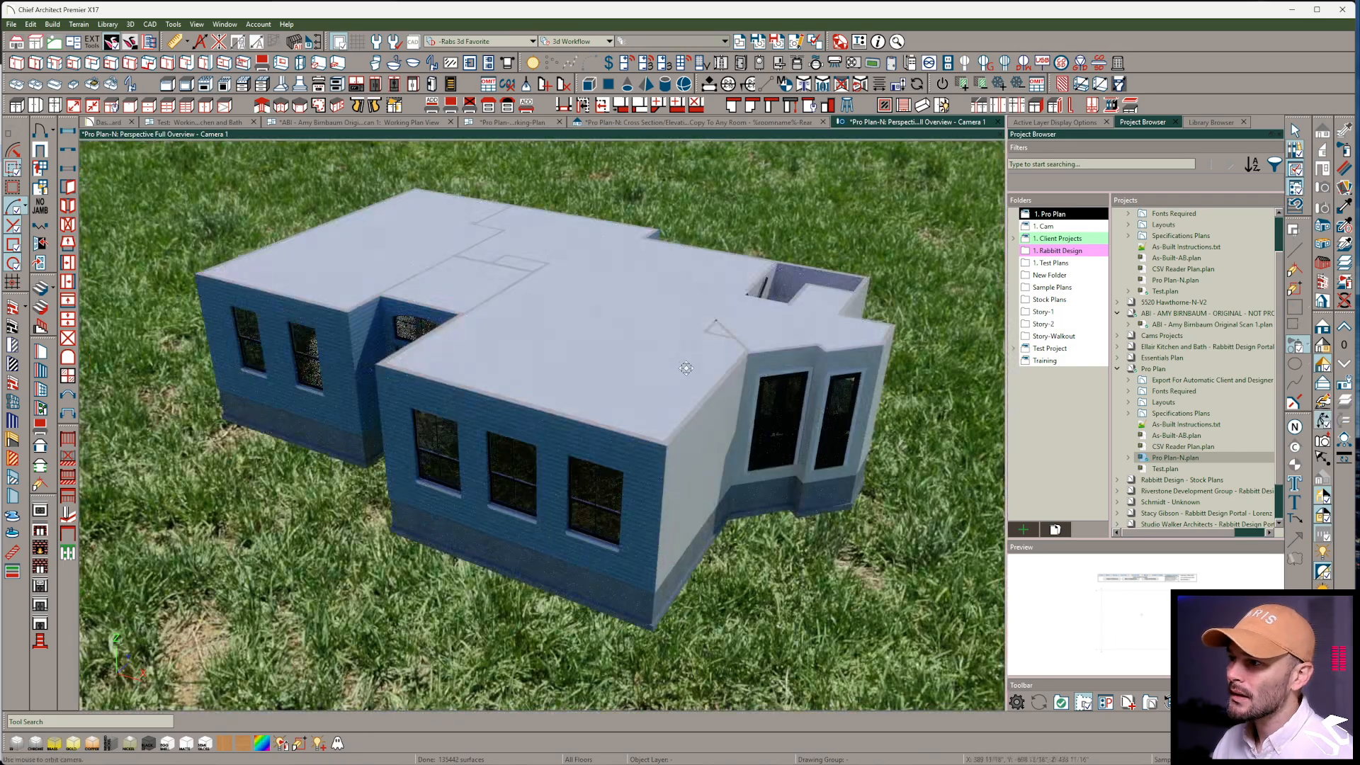
Move the camera inside the house and render the interior with the Physically Based (Ray Trace) technique, keeping DLSS real-time denoising enabled
{"action": "left_click_drag", "start_coordinate": [684, 326], "coordinate": [670, 369]}
{"action": "scroll", "coordinate": [688, 364], "scroll_direction": "up", "scroll_amount": 3}
{"action": "scroll", "coordinate": [674, 365], "scroll_direction": "up", "scroll_amount": 6}
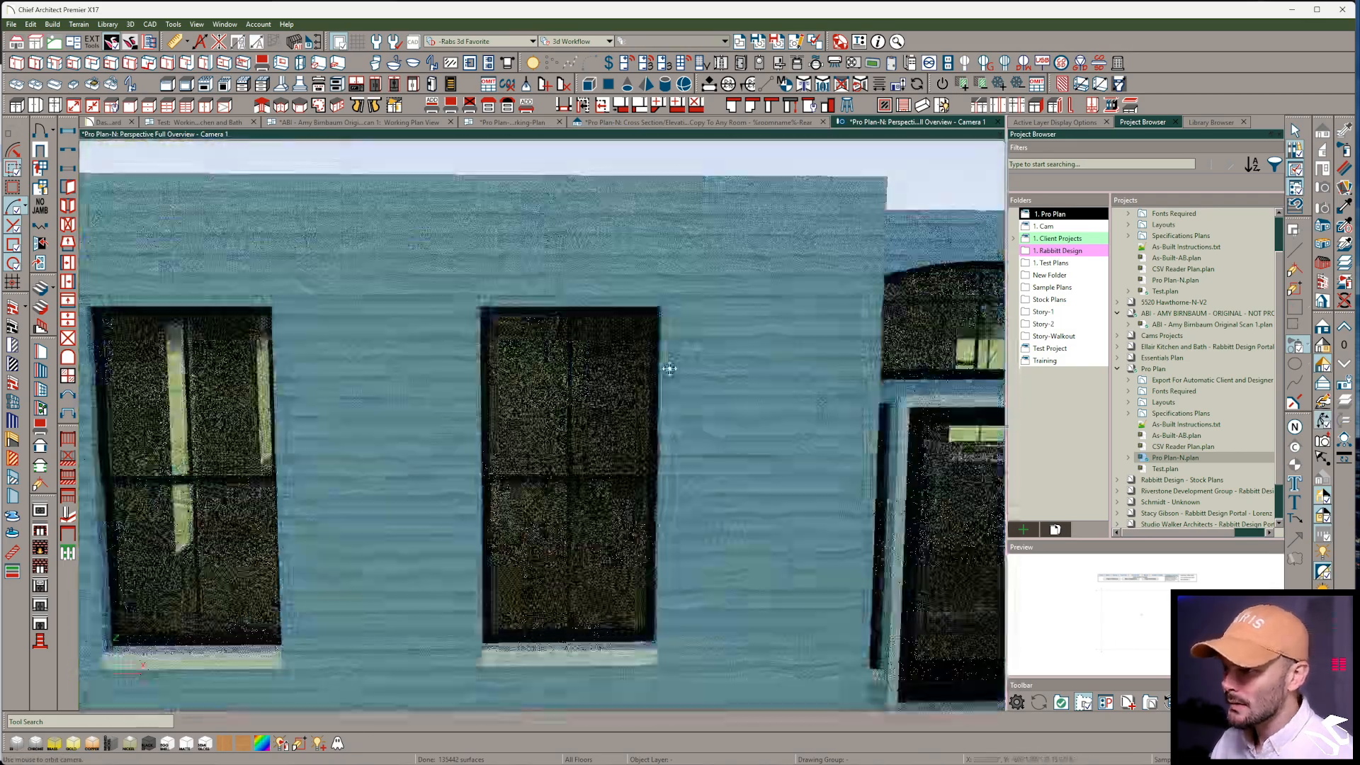
{"action": "scroll", "coordinate": [669, 369], "scroll_direction": "up", "scroll_amount": 8}
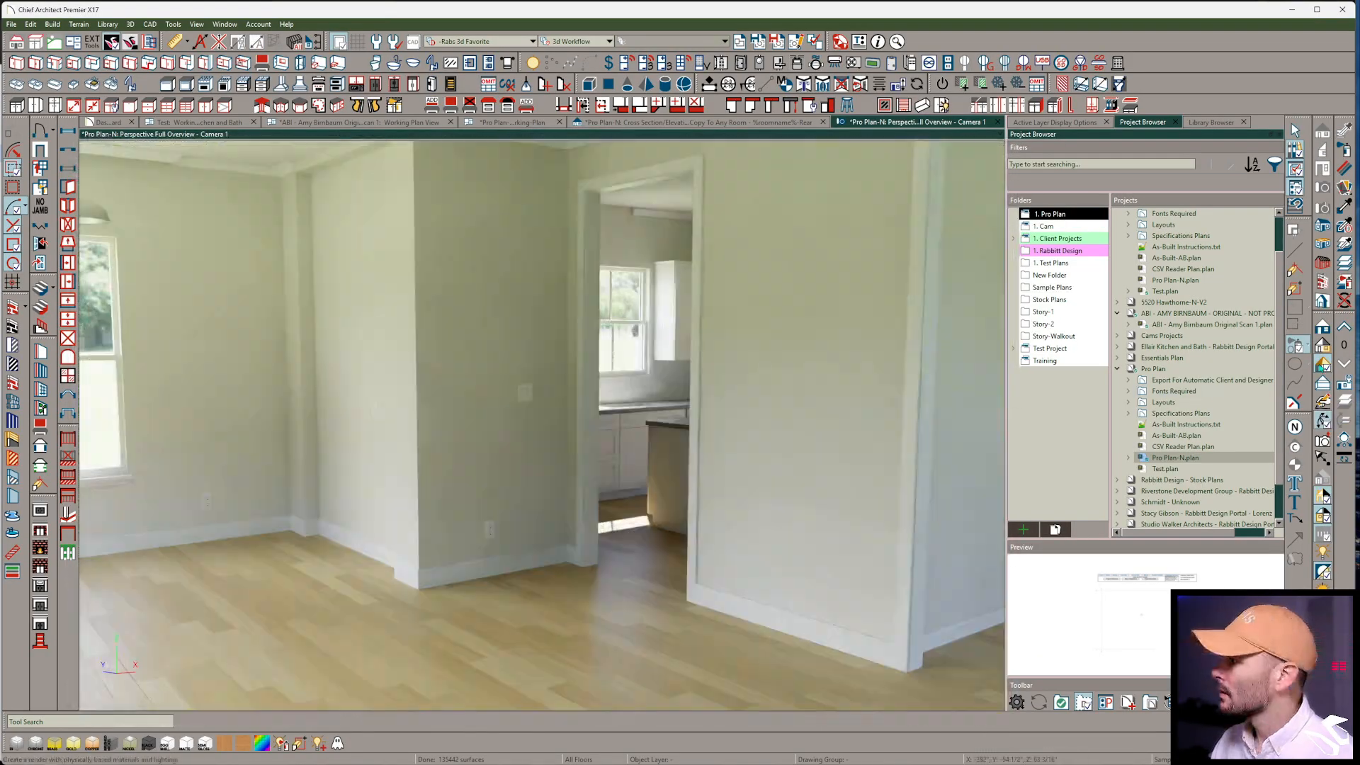
{"action": "key", "text": "r"}
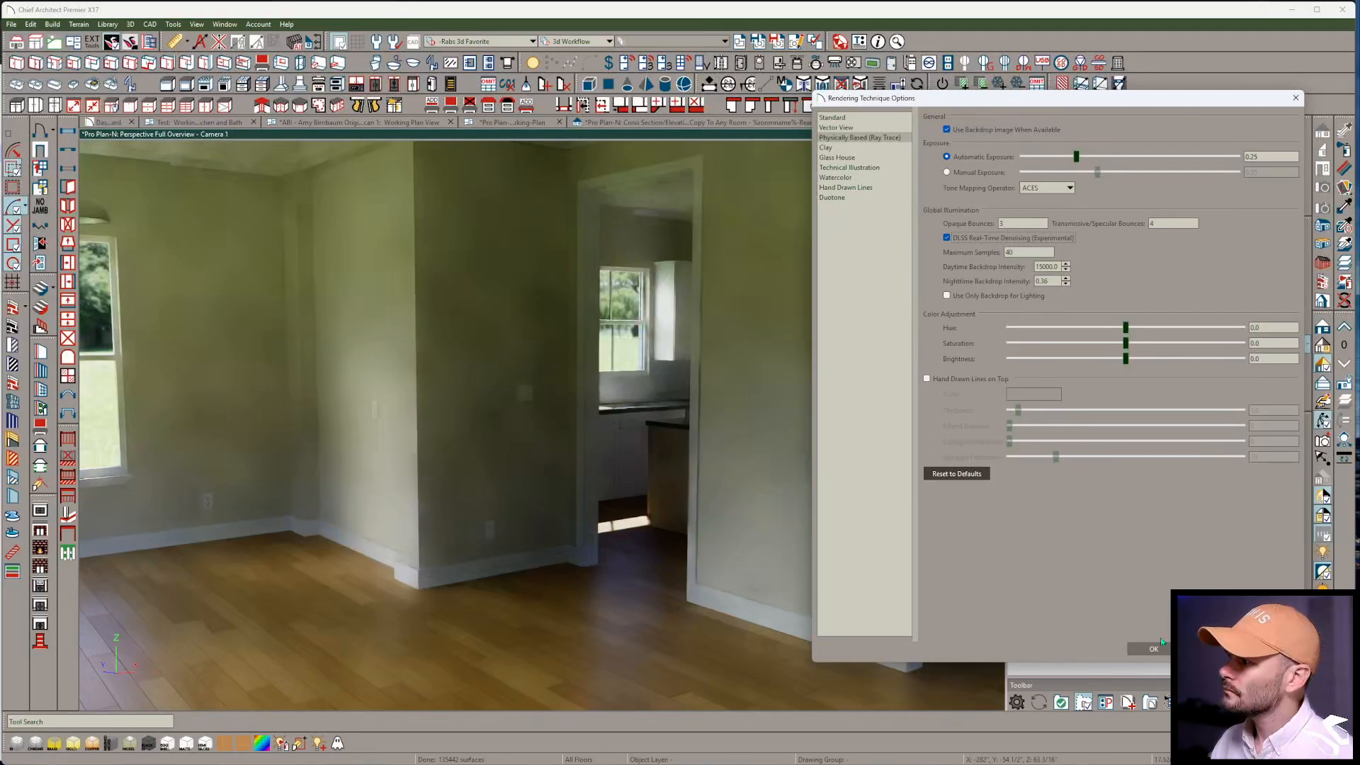
{"action": "left_click", "coordinate": [1163, 649]}
Examine the lower staircase in the ray-traced interior, selecting the railing wall and its base section on the open side
{"action": "left_click_drag", "start_coordinate": [875, 484], "coordinate": [832, 478]}
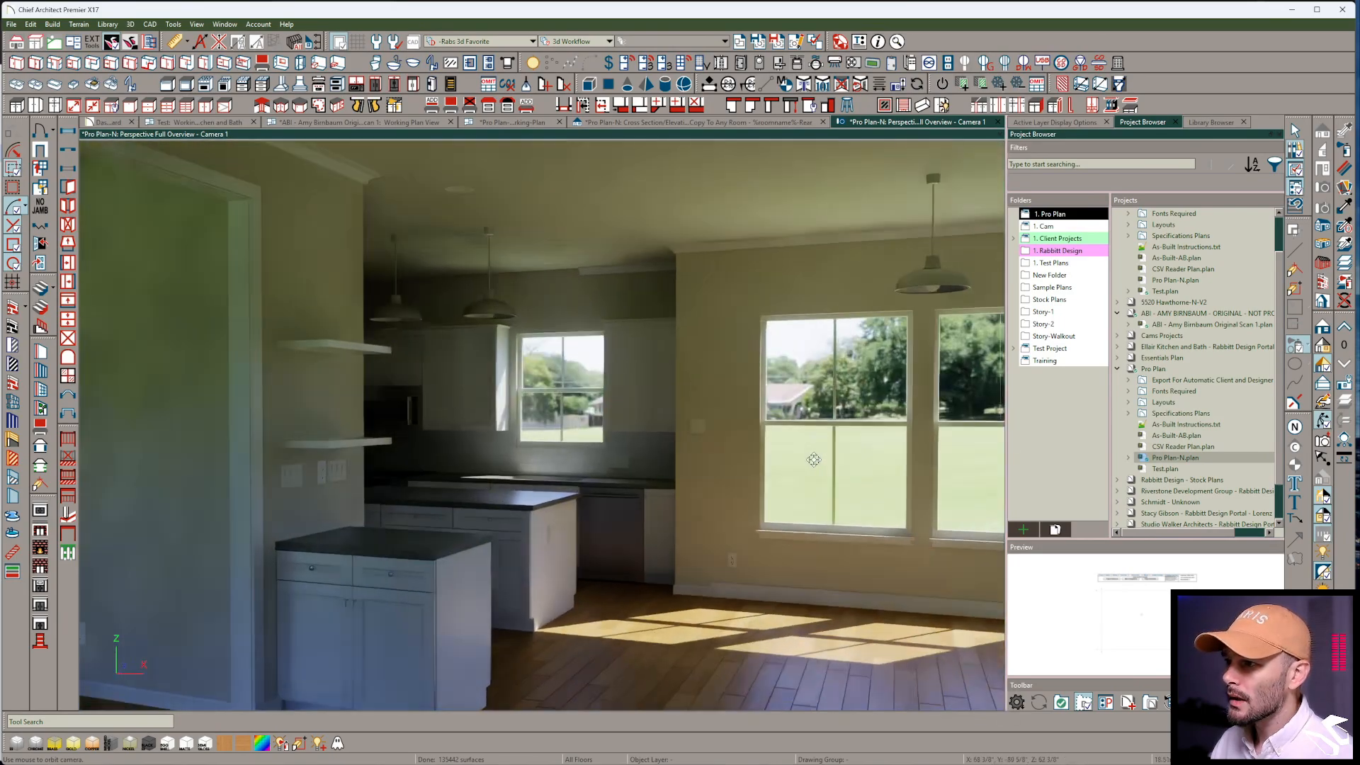
{"action": "left_click_drag", "start_coordinate": [814, 460], "coordinate": [593, 522]}
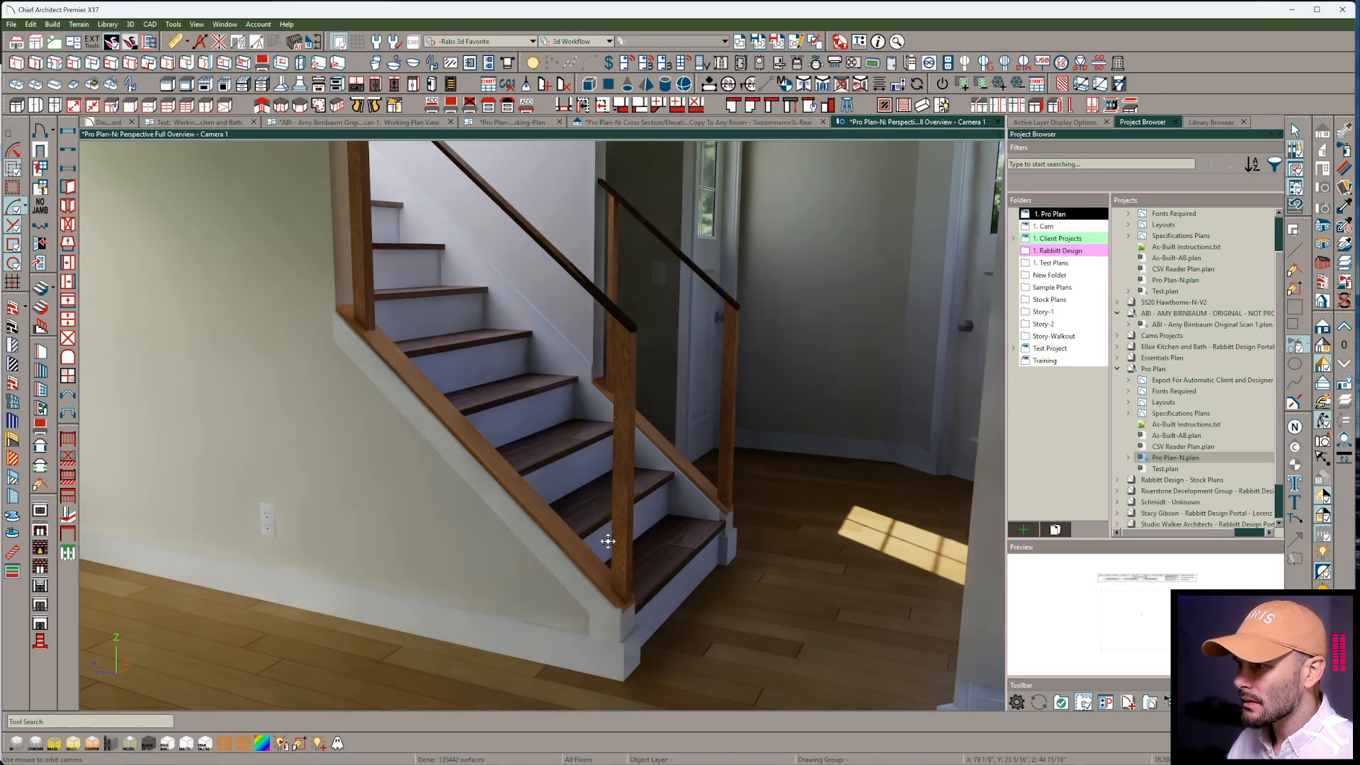
{"action": "left_click", "coordinate": [495, 448]}
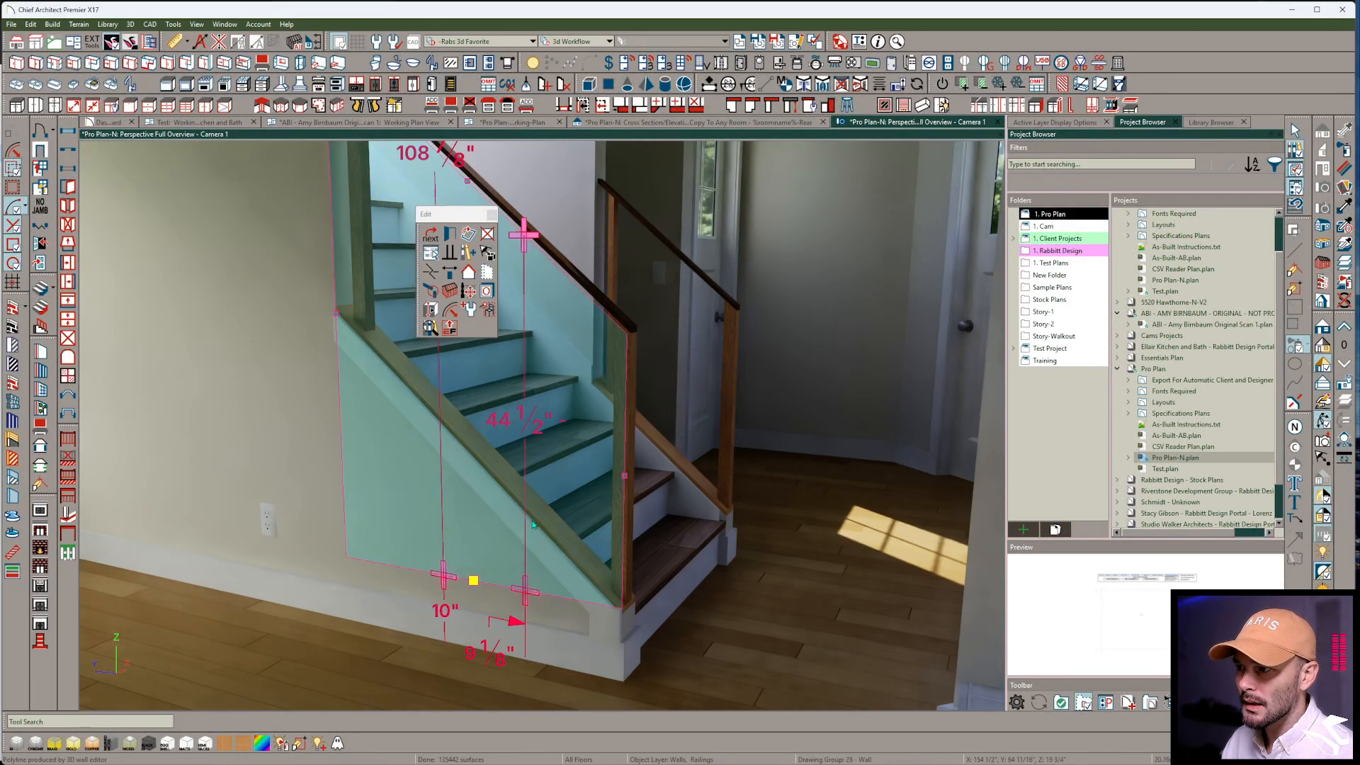
{"action": "left_click", "coordinate": [561, 625]}
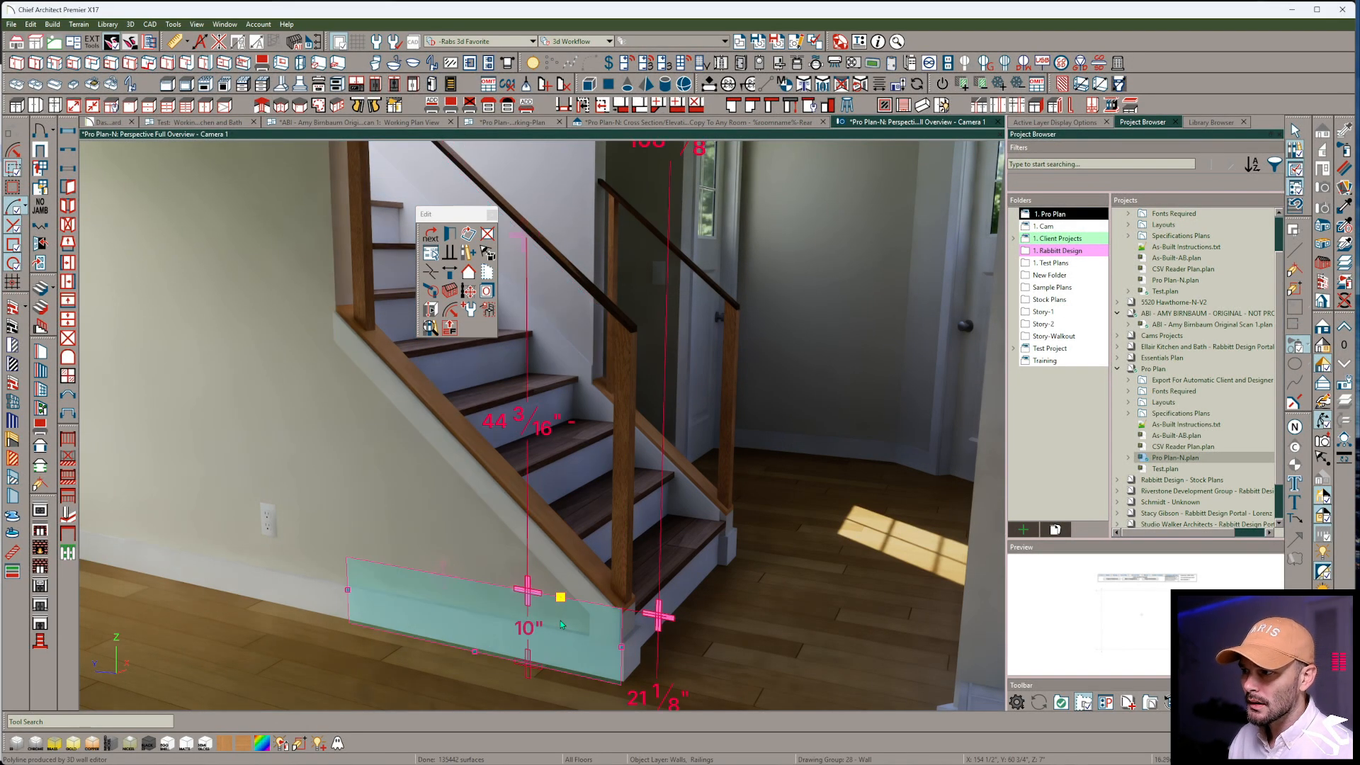
{"action": "left_click", "coordinate": [446, 551]}
{"action": "left_click", "coordinate": [372, 585]}
{"action": "mouse_move", "coordinate": [372, 585]}
{"action": "middle_mouse_down"}
{"action": "mouse_move", "coordinate": [392, 586]}
{"action": "mouse_move", "coordinate": [369, 567]}
{"action": "middle_mouse_up"}
{"action": "left_click", "coordinate": [363, 540]}
{"action": "left_click", "coordinate": [449, 463]}
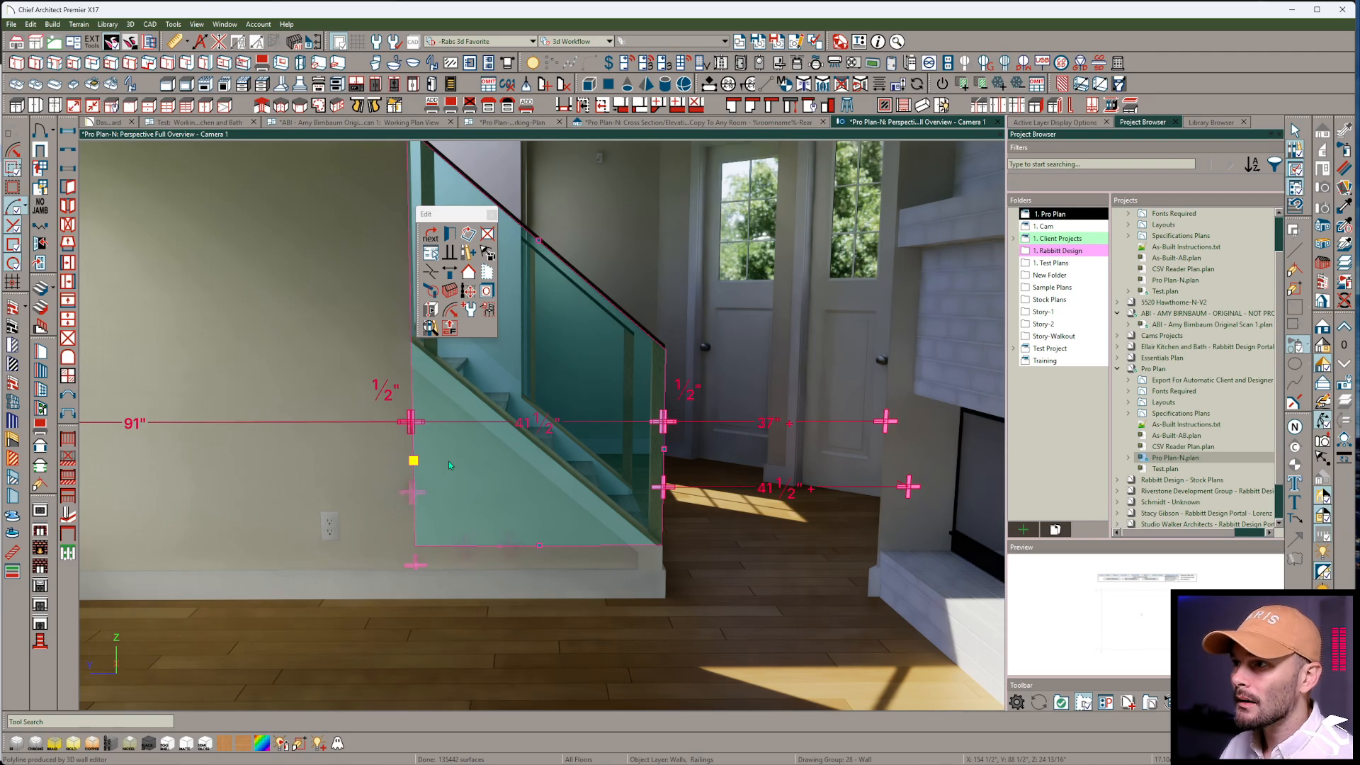
Review the stair railing's General and Structure specifications without changing them, and look back across the living room toward the kitchen
{"action": "double_click", "coordinate": [449, 462]}
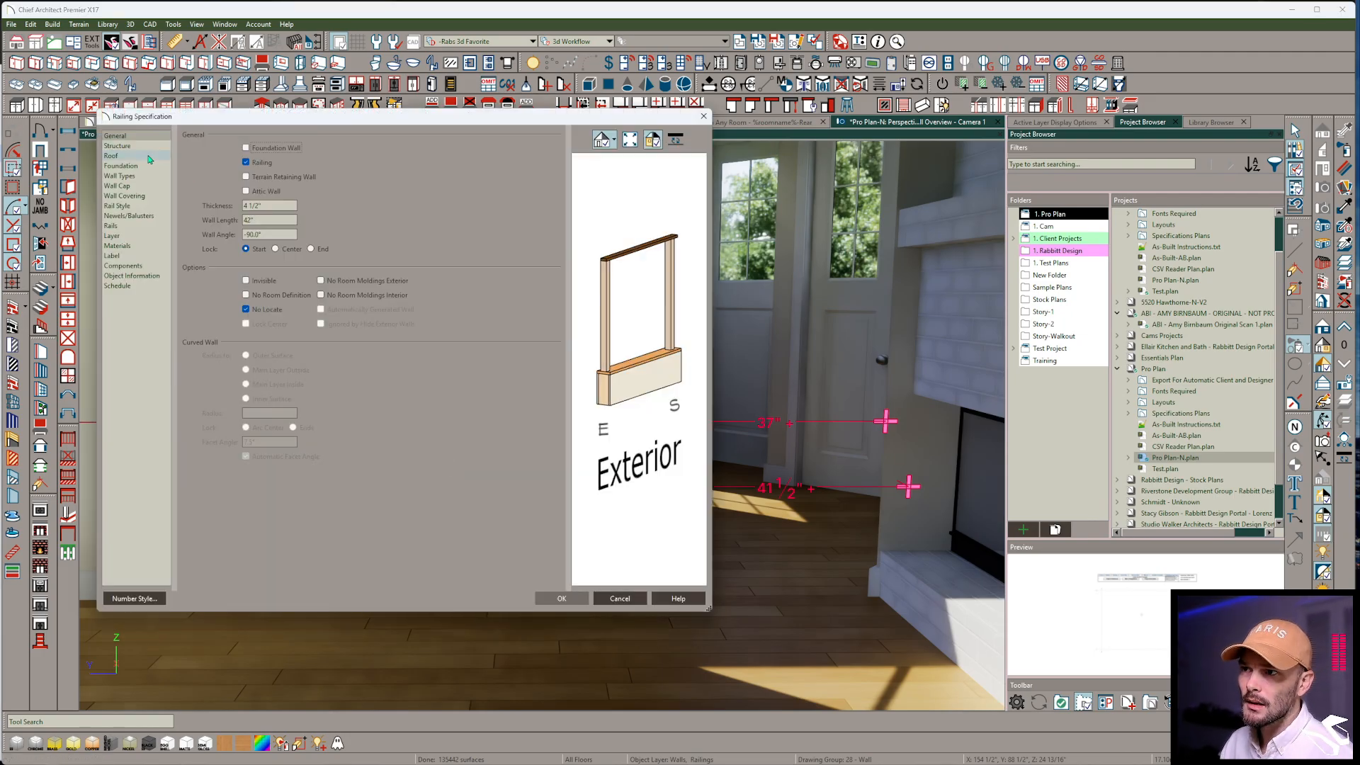
{"action": "left_click", "coordinate": [117, 145]}
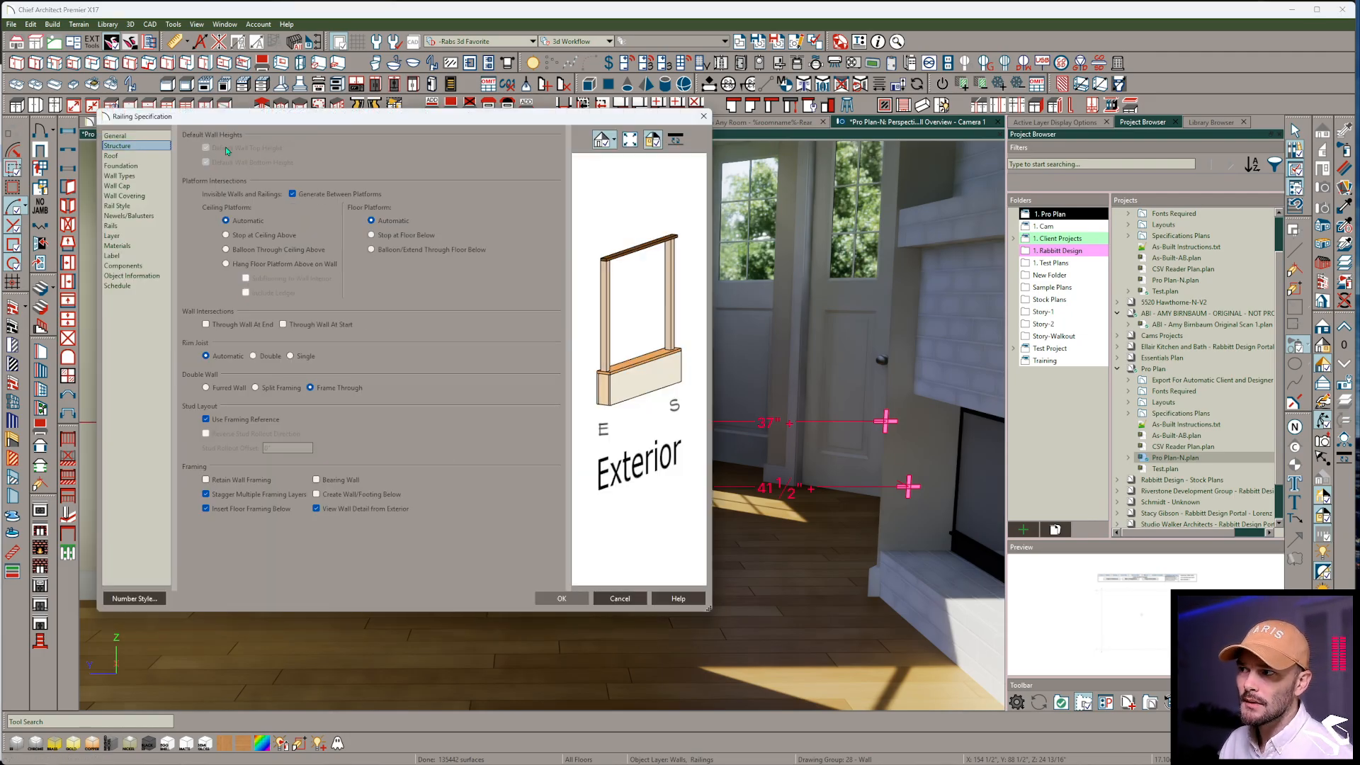
{"action": "left_click", "coordinate": [111, 137]}
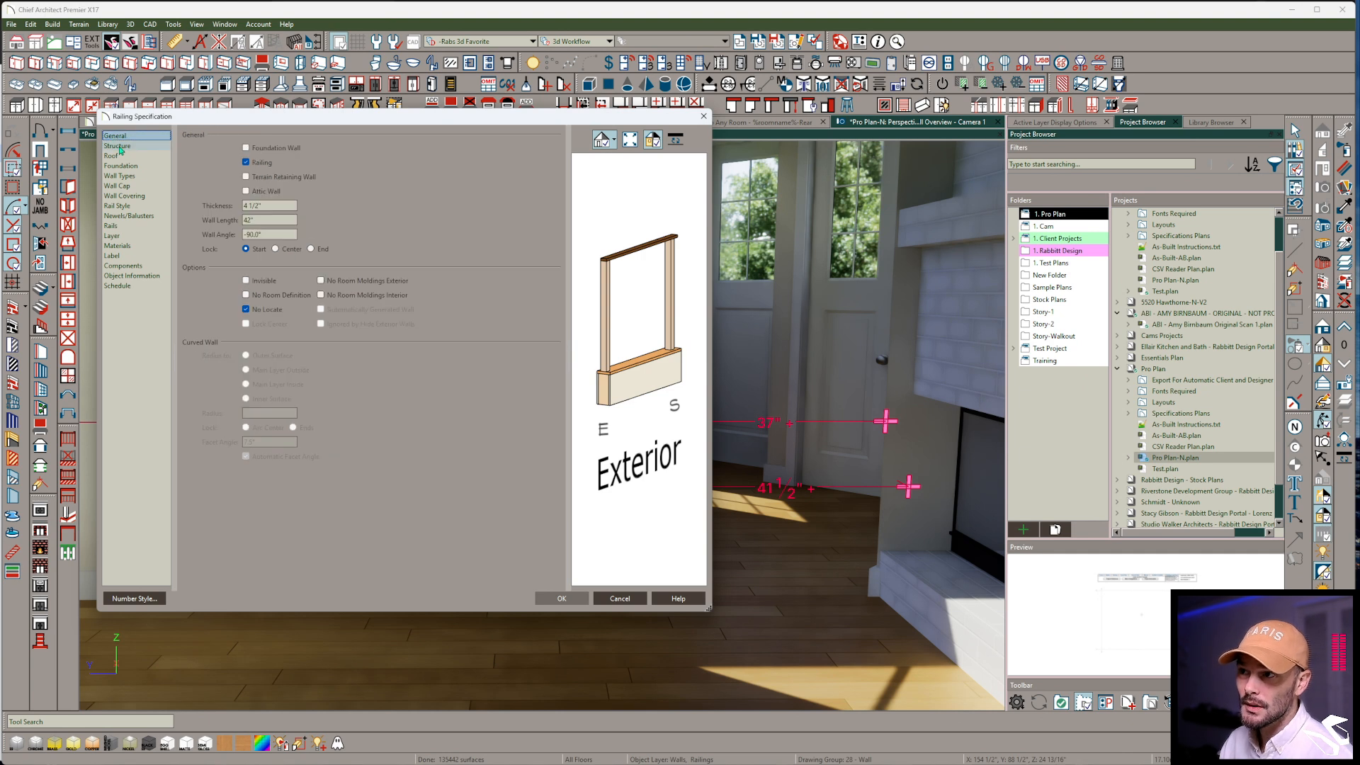
{"action": "left_click", "coordinate": [618, 597]}
{"action": "middle_click_drag", "start_coordinate": [741, 465], "coordinate": [671, 588]}
{"action": "left_click", "coordinate": [707, 516]}
{"action": "middle_click_drag", "start_coordinate": [707, 517], "coordinate": [403, 446]}
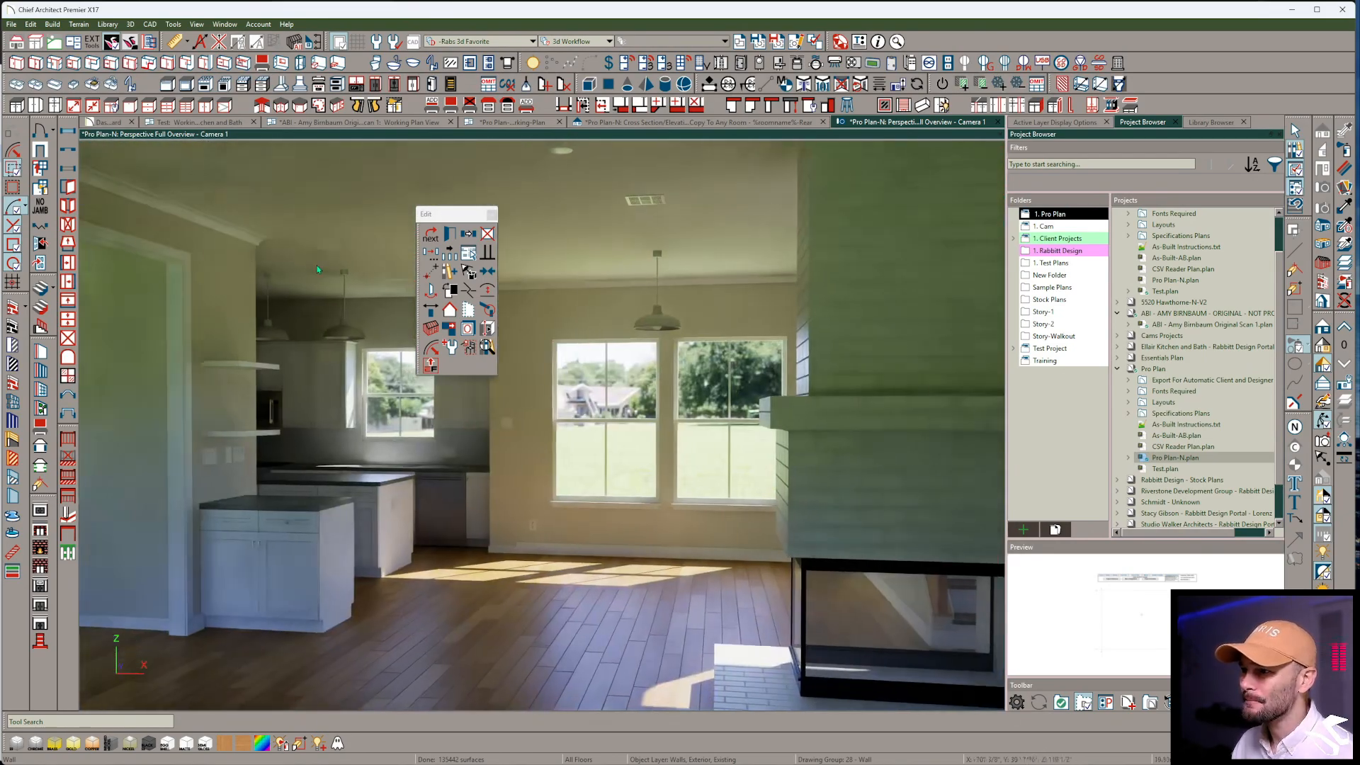
Build a new second floor above the first floor of the Working-Plan view
{"action": "left_click", "coordinate": [521, 123]}
{"action": "scroll", "coordinate": [557, 394], "scroll_direction": "down", "scroll_amount": 3}
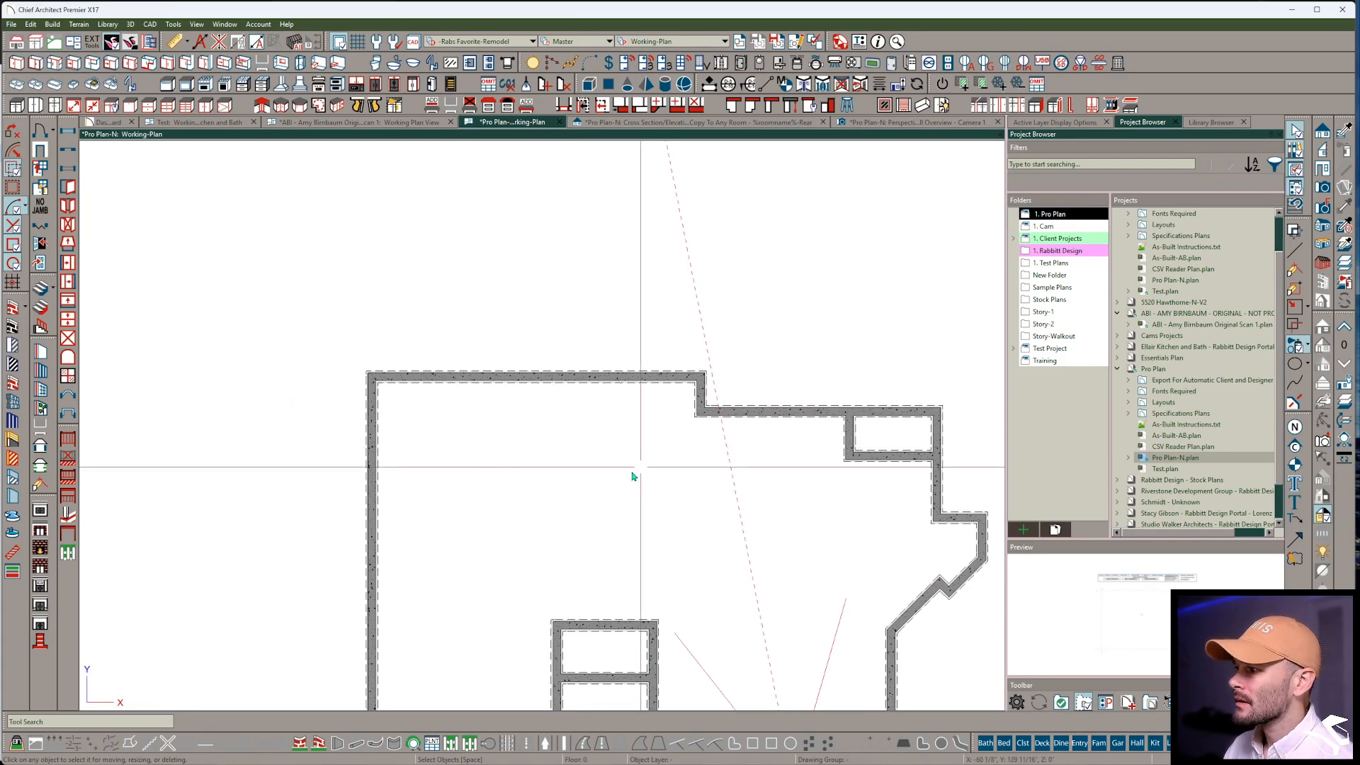
{"action": "key", "text": "Page_Up"}
{"action": "scroll", "coordinate": [575, 509], "scroll_direction": "down", "scroll_amount": 1}
{"action": "middle_click_drag", "start_coordinate": [575, 509], "coordinate": [369, 374]}
{"action": "scroll", "coordinate": [376, 377], "scroll_direction": "down", "scroll_amount": 1}
{"action": "scroll", "coordinate": [400, 390], "scroll_direction": "up", "scroll_amount": 1}
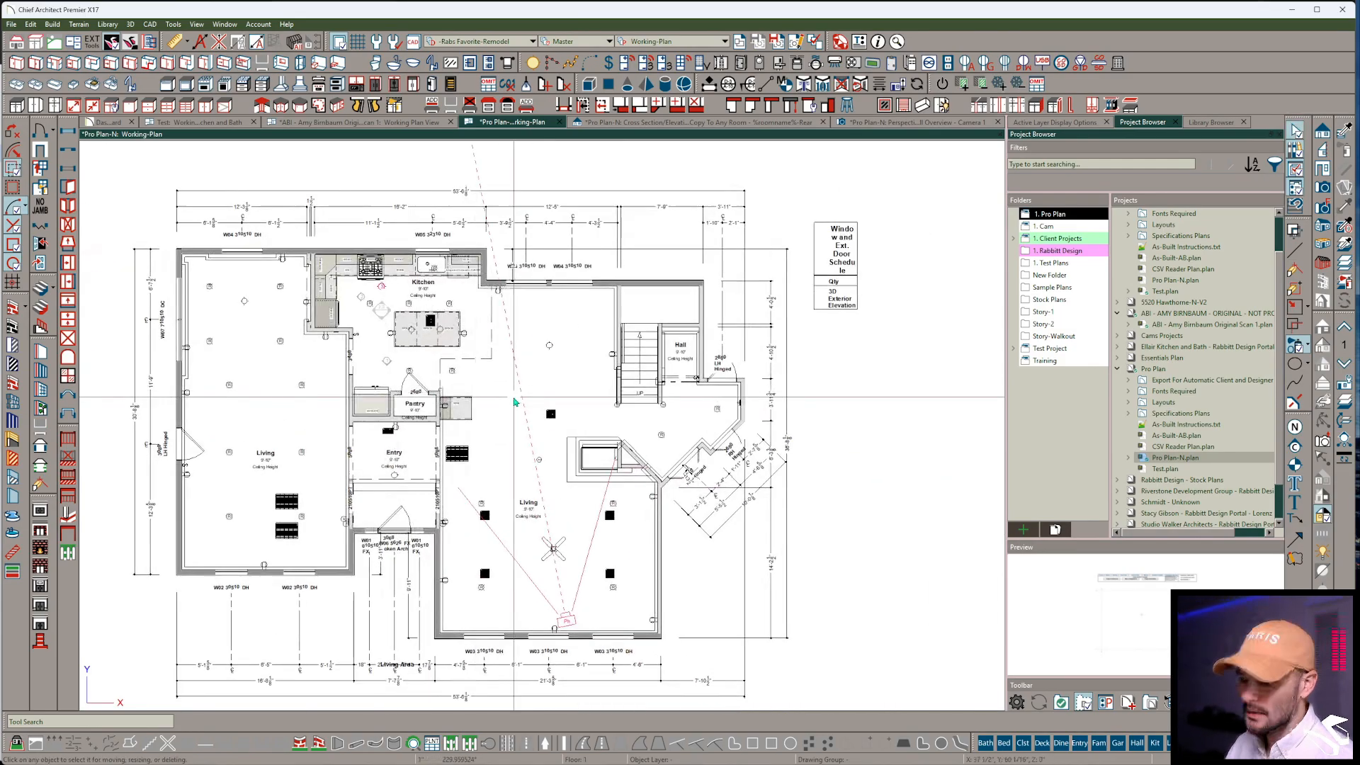
{"action": "key", "text": "alt+b"}
{"action": "key", "text": "l"}
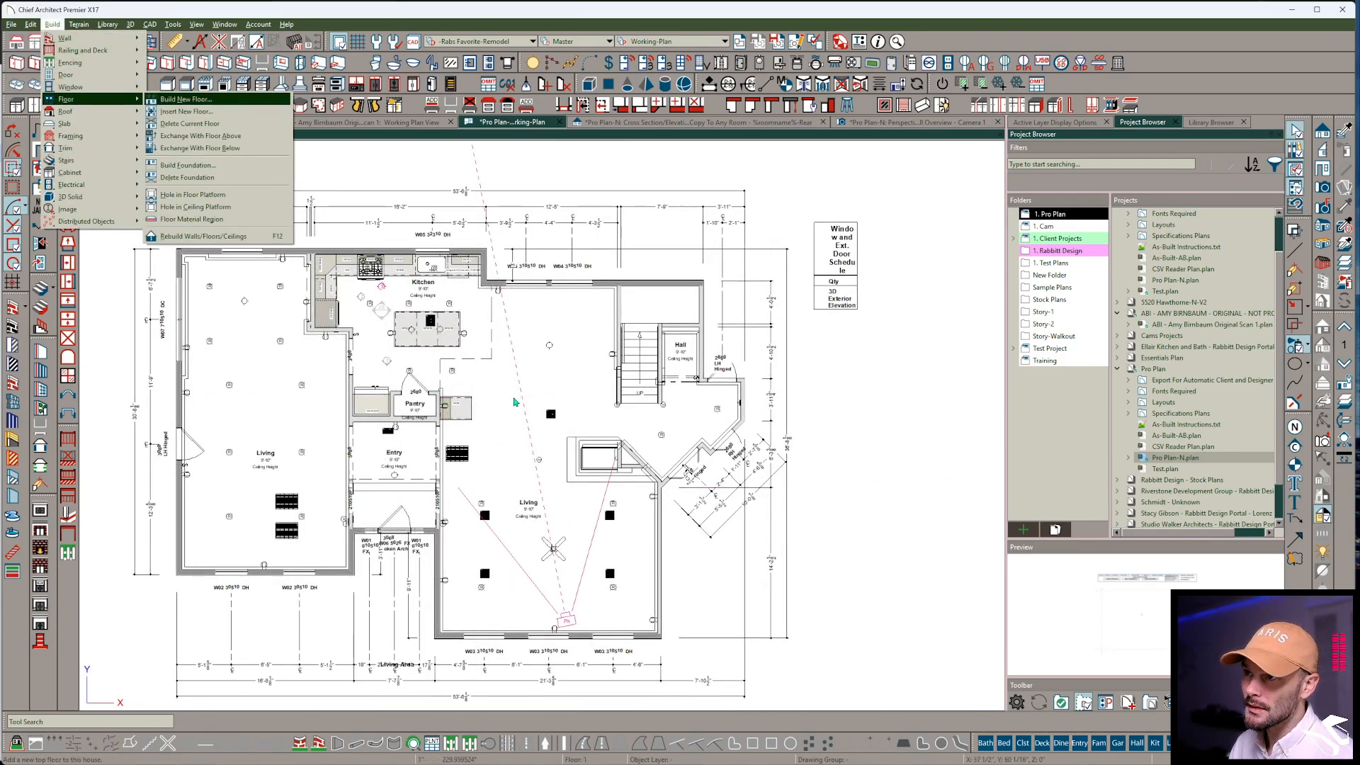
{"action": "key", "text": "Return"}
{"action": "left_click", "coordinate": [350, 398]}
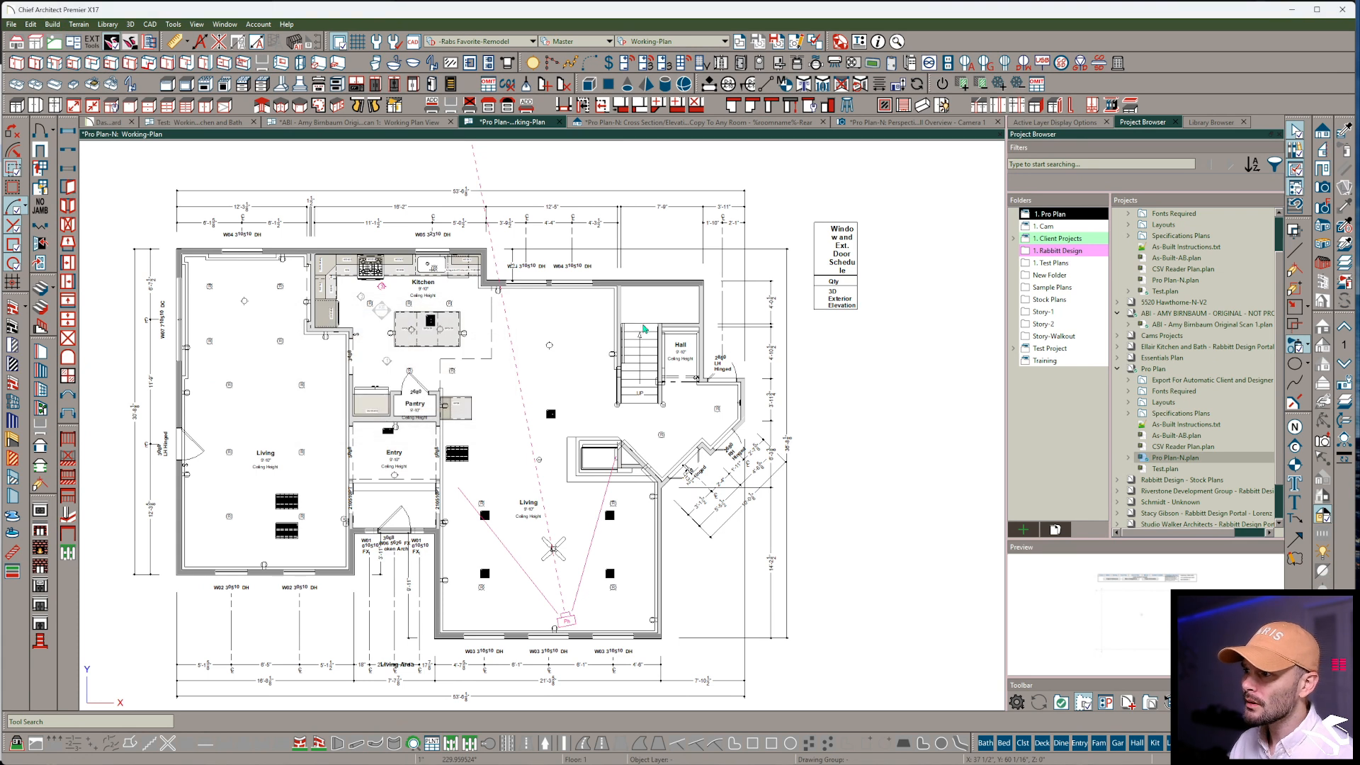
{"action": "key", "text": "Return"}
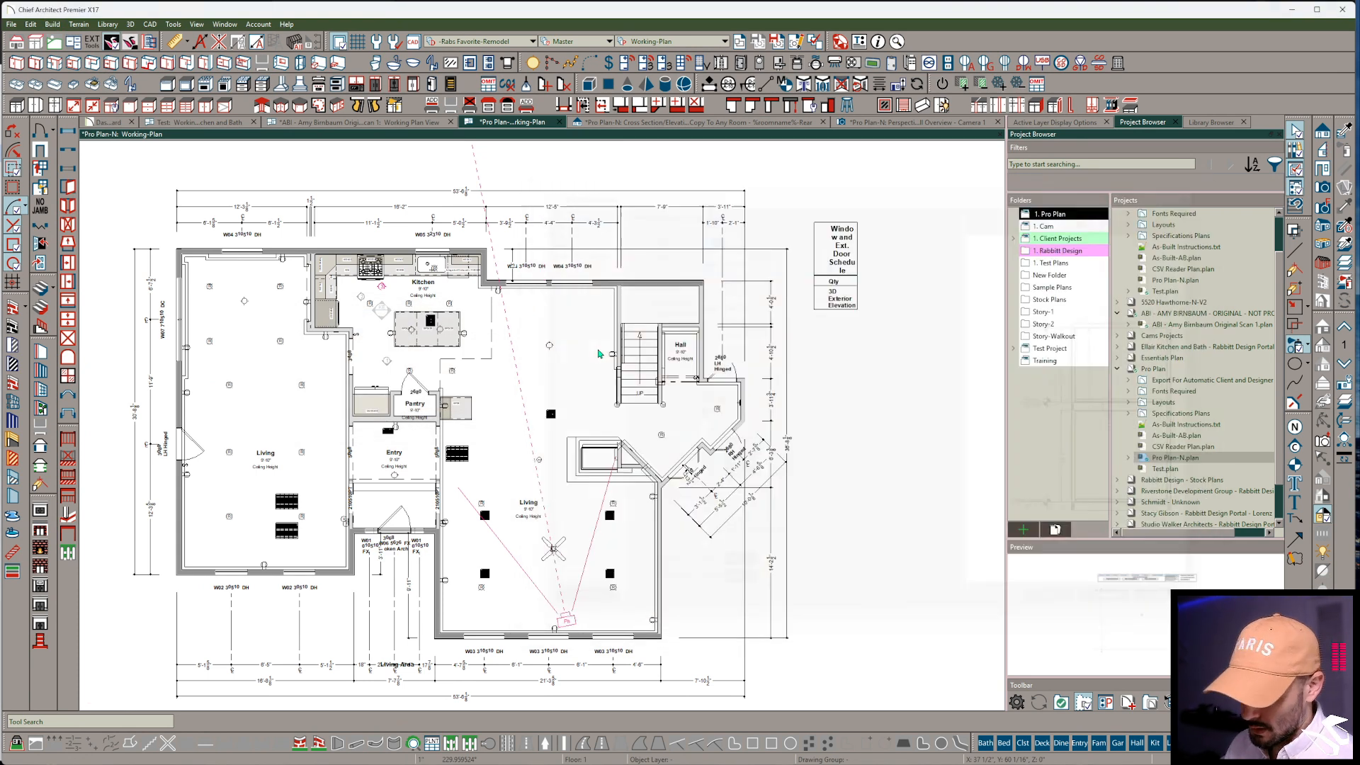
Build roof planes over the second floor and turn on display of the Roof Planes layer
{"action": "key", "text": "alt+b"}
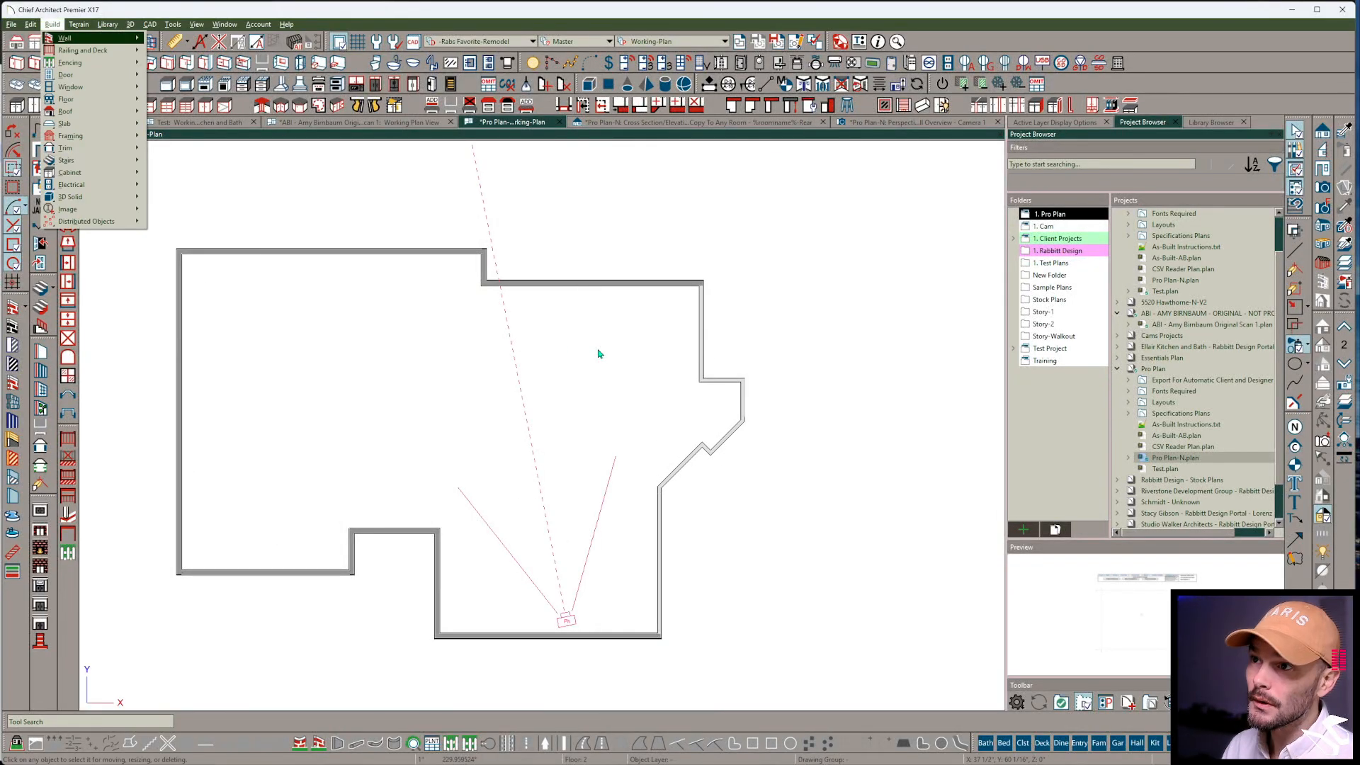
{"action": "key", "text": "r"}
{"action": "key", "text": "b"}
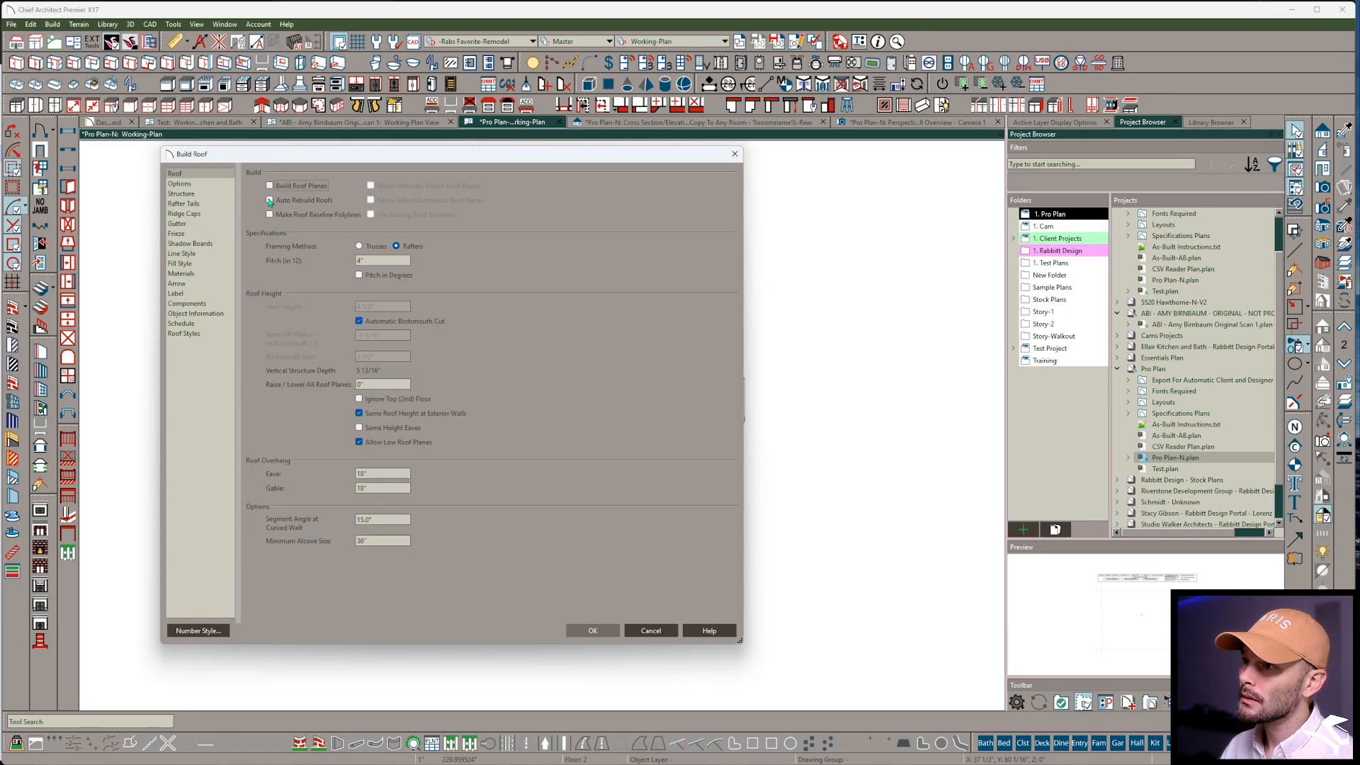
{"action": "left_click", "coordinate": [593, 630]}
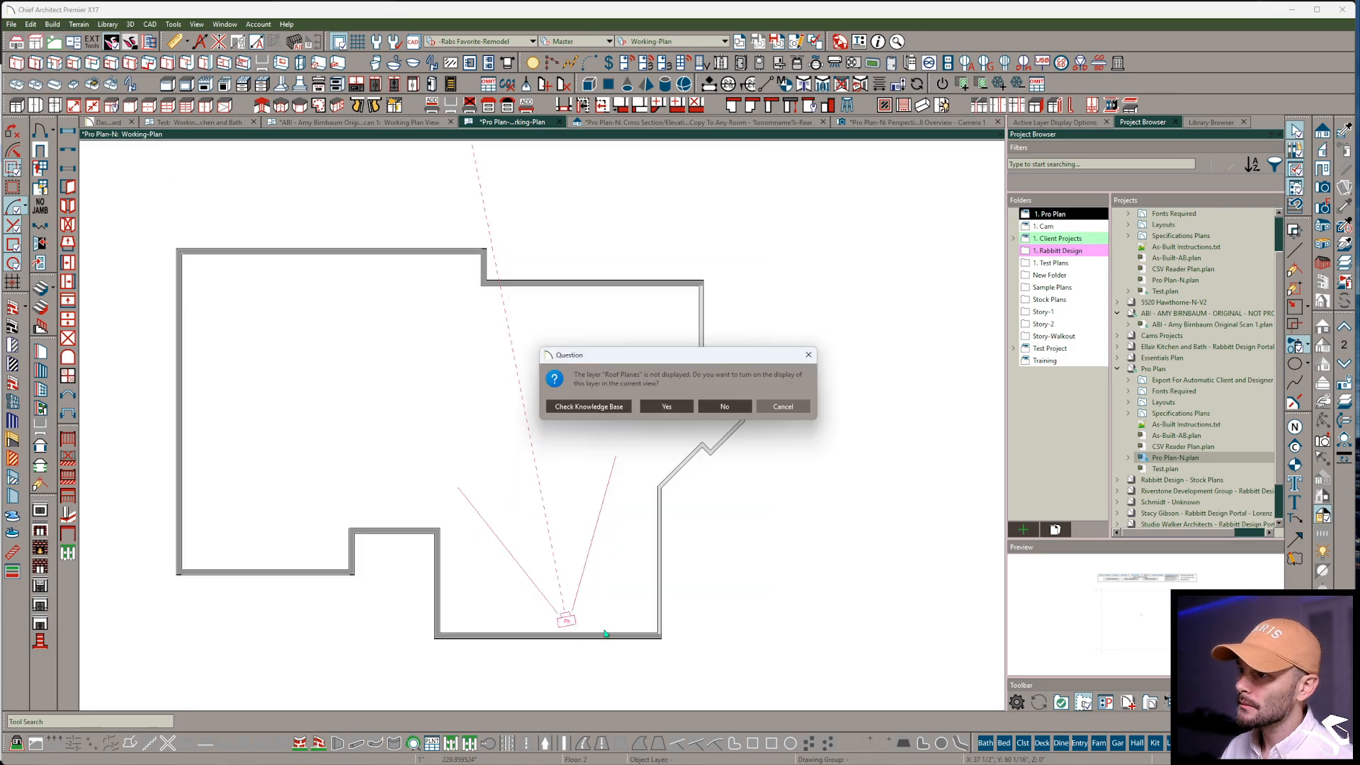
{"action": "left_click", "coordinate": [686, 408]}
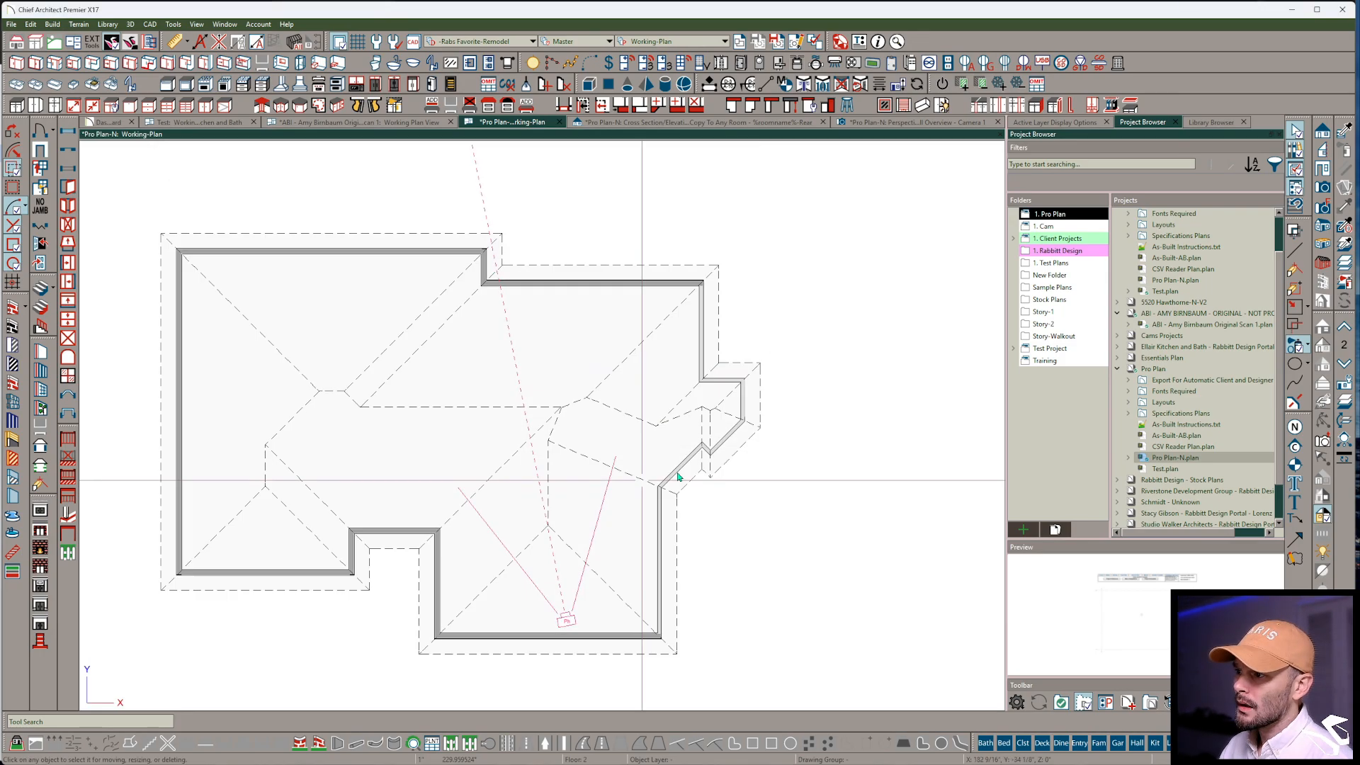
Return to the first floor and apply the Pro Plan Transfer Tool style palette to objects in the entire plan
{"action": "key", "text": "Page_Down"}
{"action": "middle_click_drag", "start_coordinate": [438, 459], "coordinate": [488, 453]}
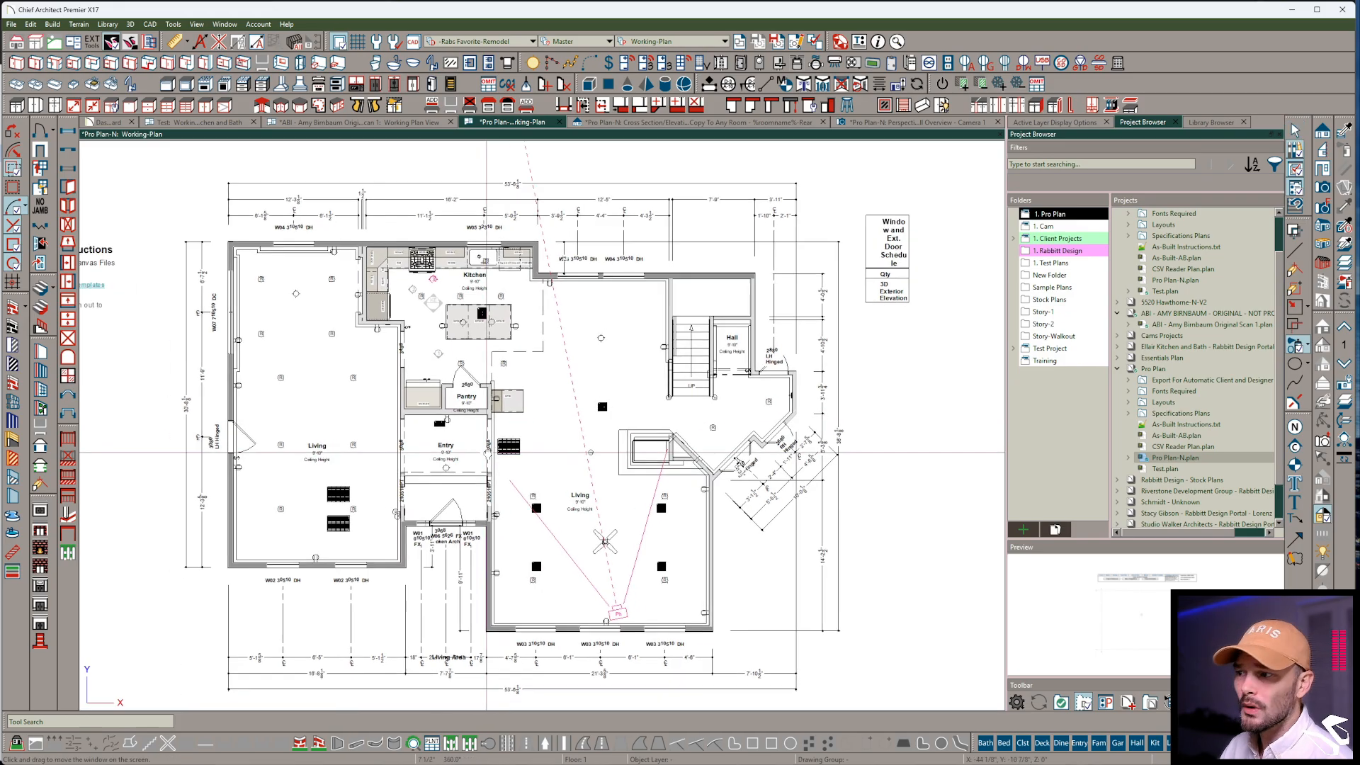
{"action": "scroll", "coordinate": [488, 452], "scroll_direction": "down", "scroll_amount": 1}
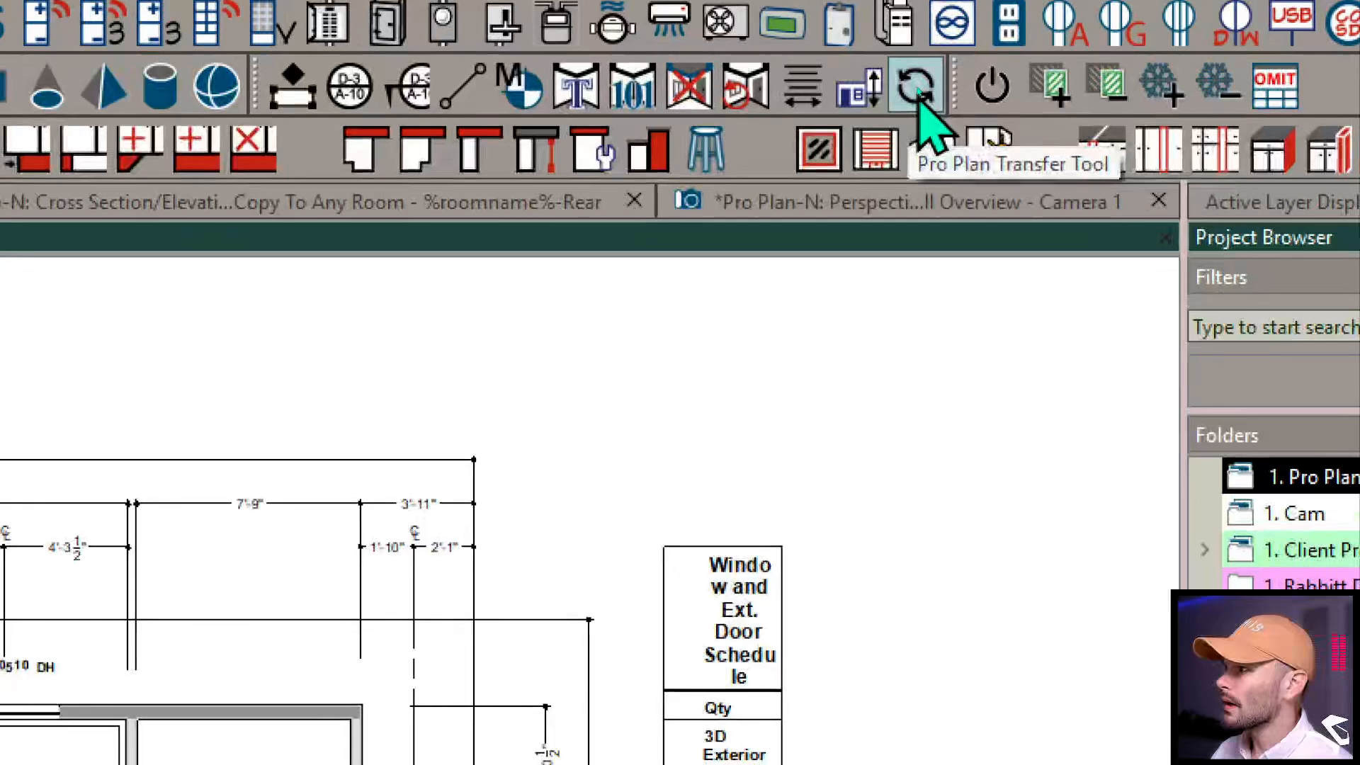
{"action": "left_click", "coordinate": [921, 98]}
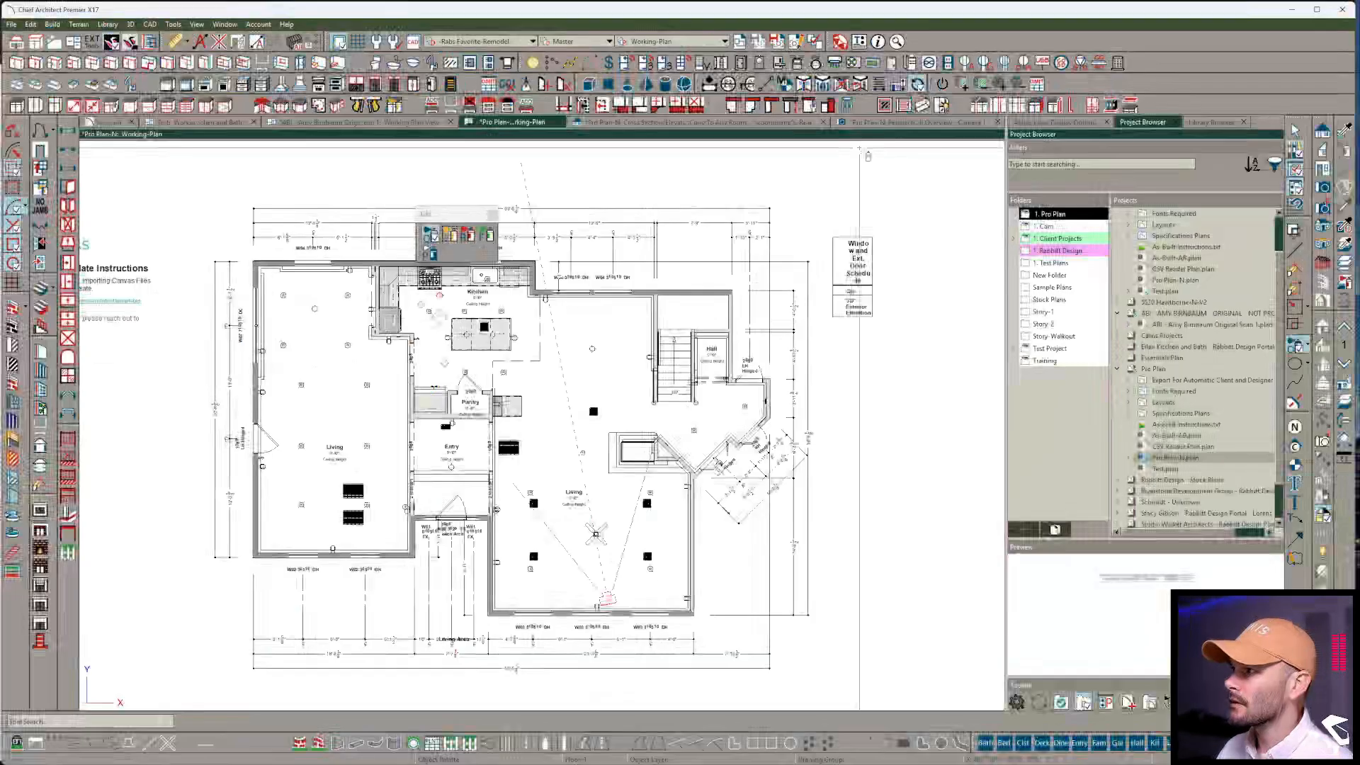
{"action": "scroll", "coordinate": [787, 263], "scroll_direction": "down", "scroll_amount": 3}
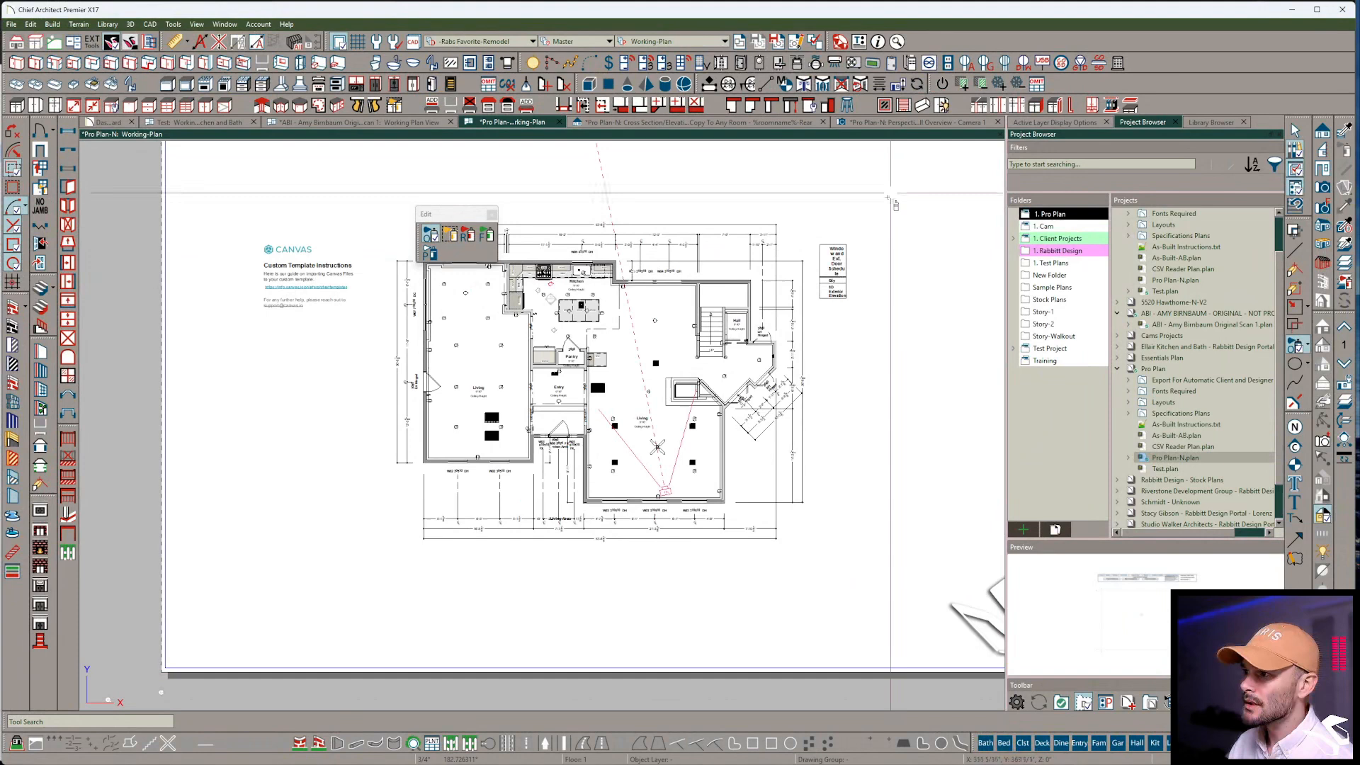
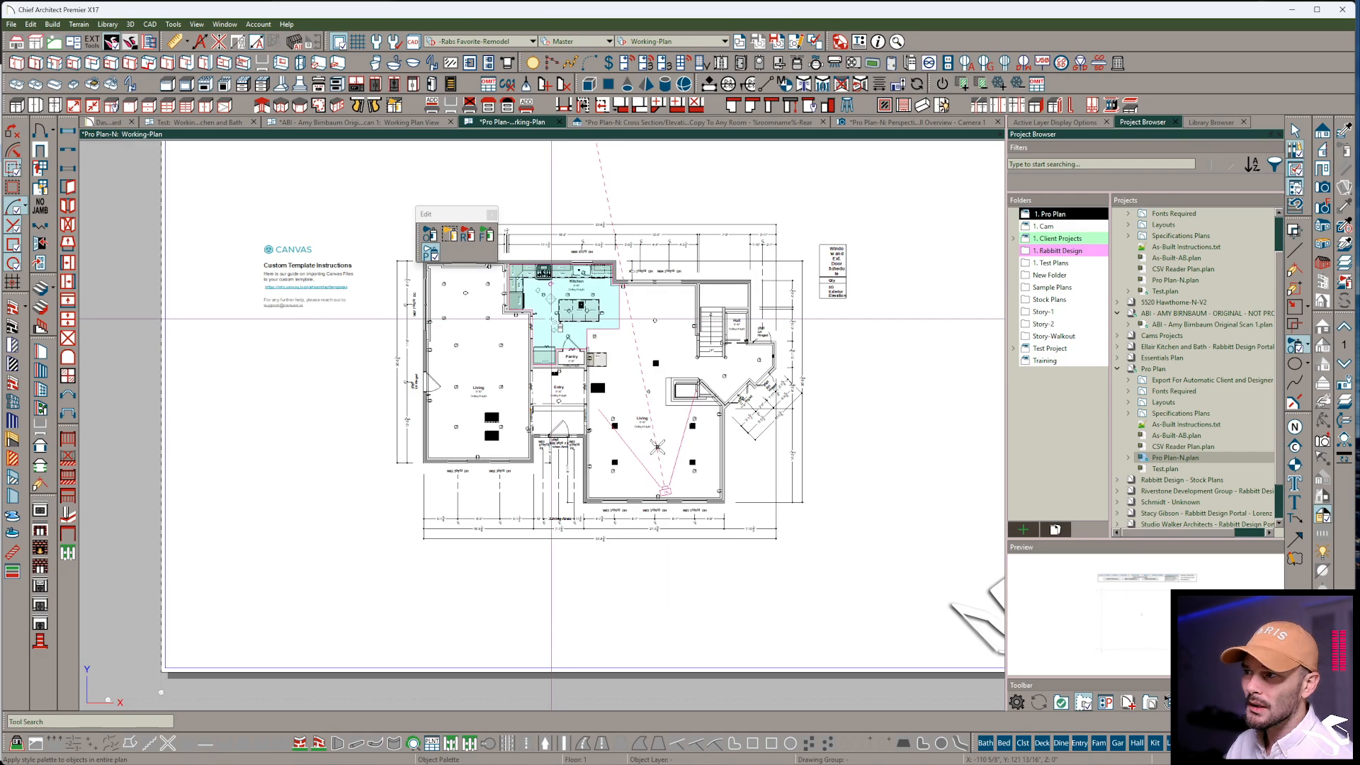
{"action": "left_click", "coordinate": [484, 360]}
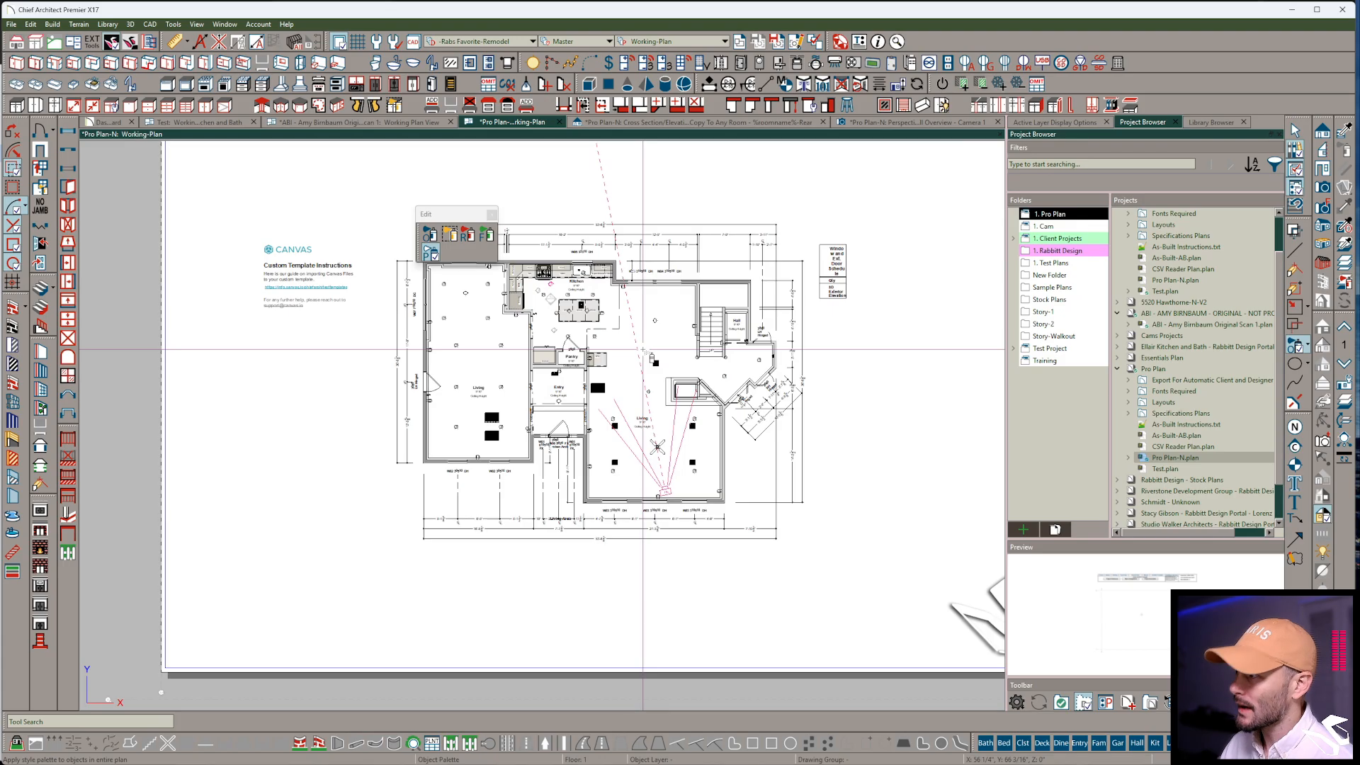
Review the list of custom object fields in the object information of the kitchen island's base cabinet
{"action": "middle_click_drag", "start_coordinate": [724, 373], "coordinate": [701, 422]}
{"action": "scroll", "coordinate": [640, 421], "scroll_direction": "up", "scroll_amount": 2}
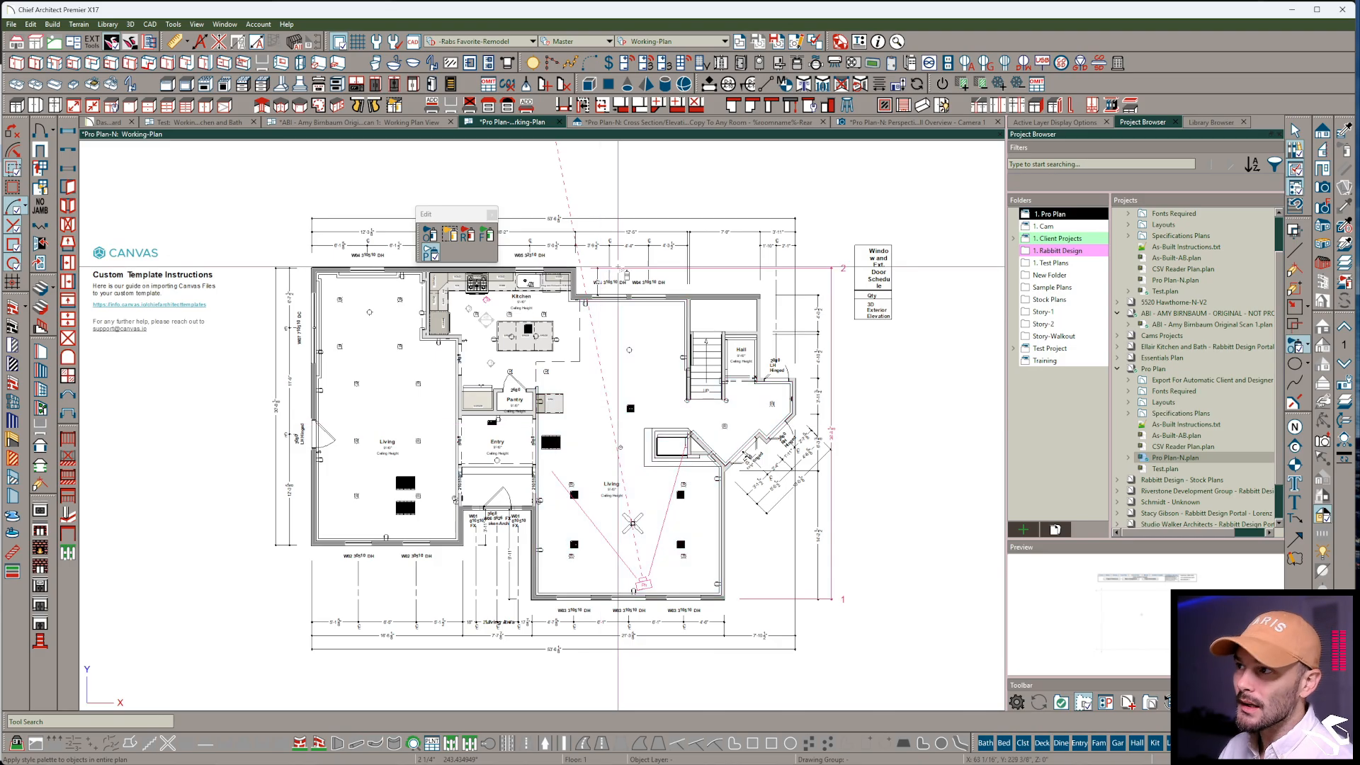
{"action": "left_click", "coordinate": [519, 345]}
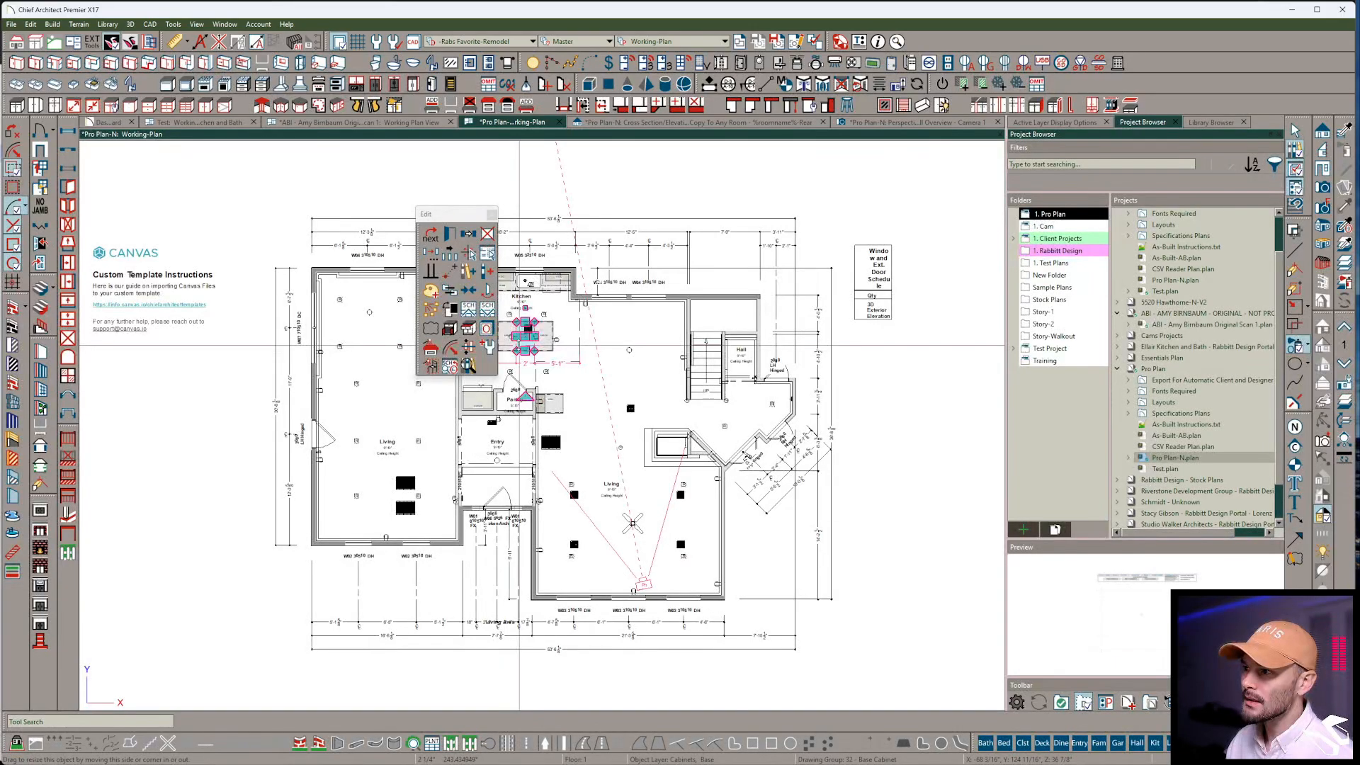
{"action": "double_click", "coordinate": [520, 346]}
{"action": "left_click", "coordinate": [122, 289]}
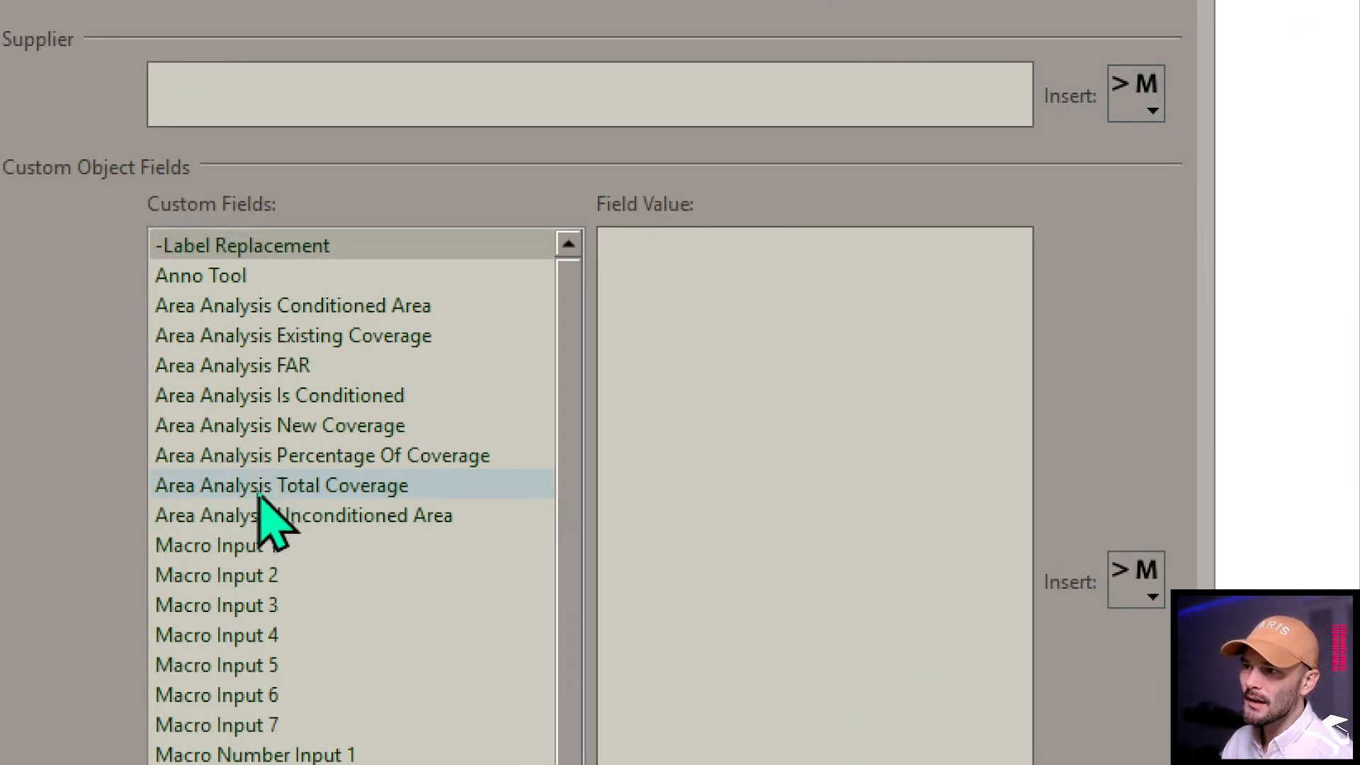
{"action": "scroll", "coordinate": [213, 567], "scroll_direction": "down", "scroll_amount": 2}
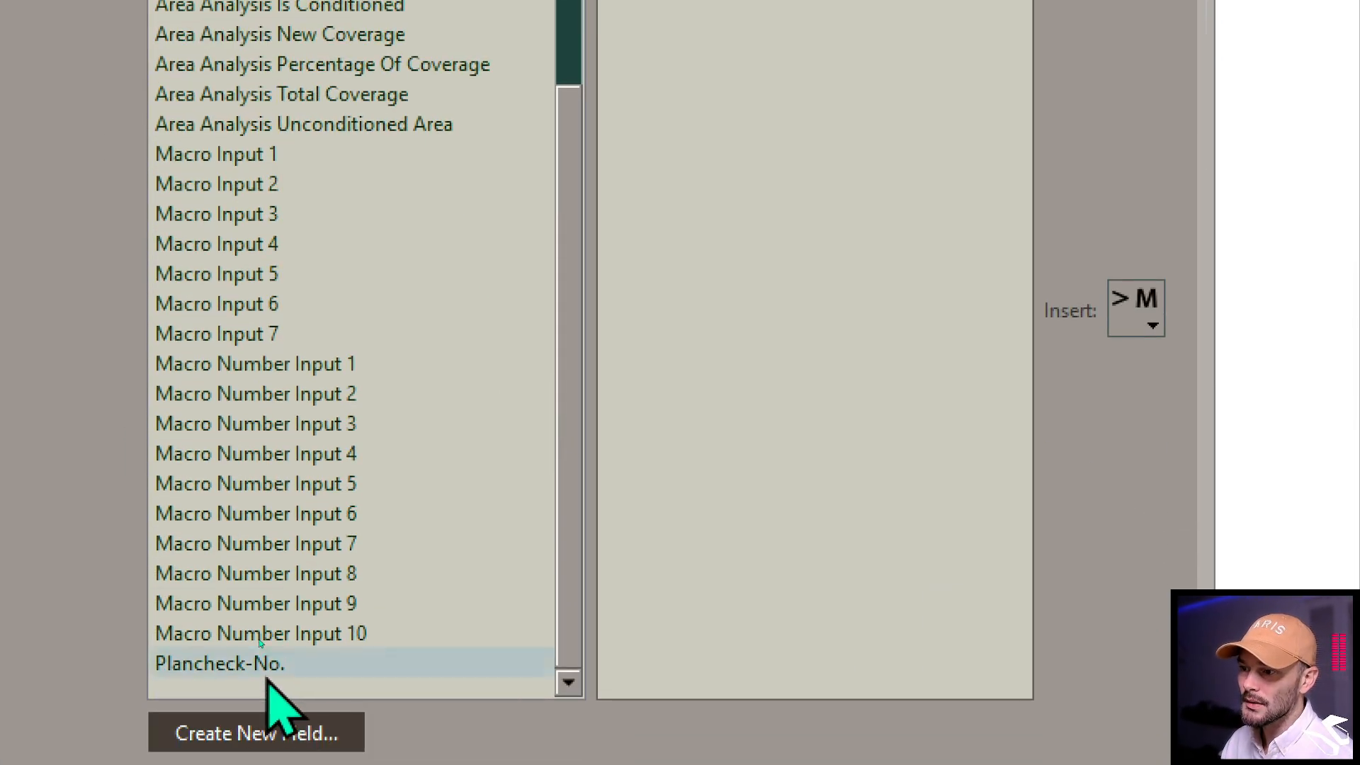
{"action": "scroll", "coordinate": [263, 609], "scroll_direction": "up", "scroll_amount": 2}
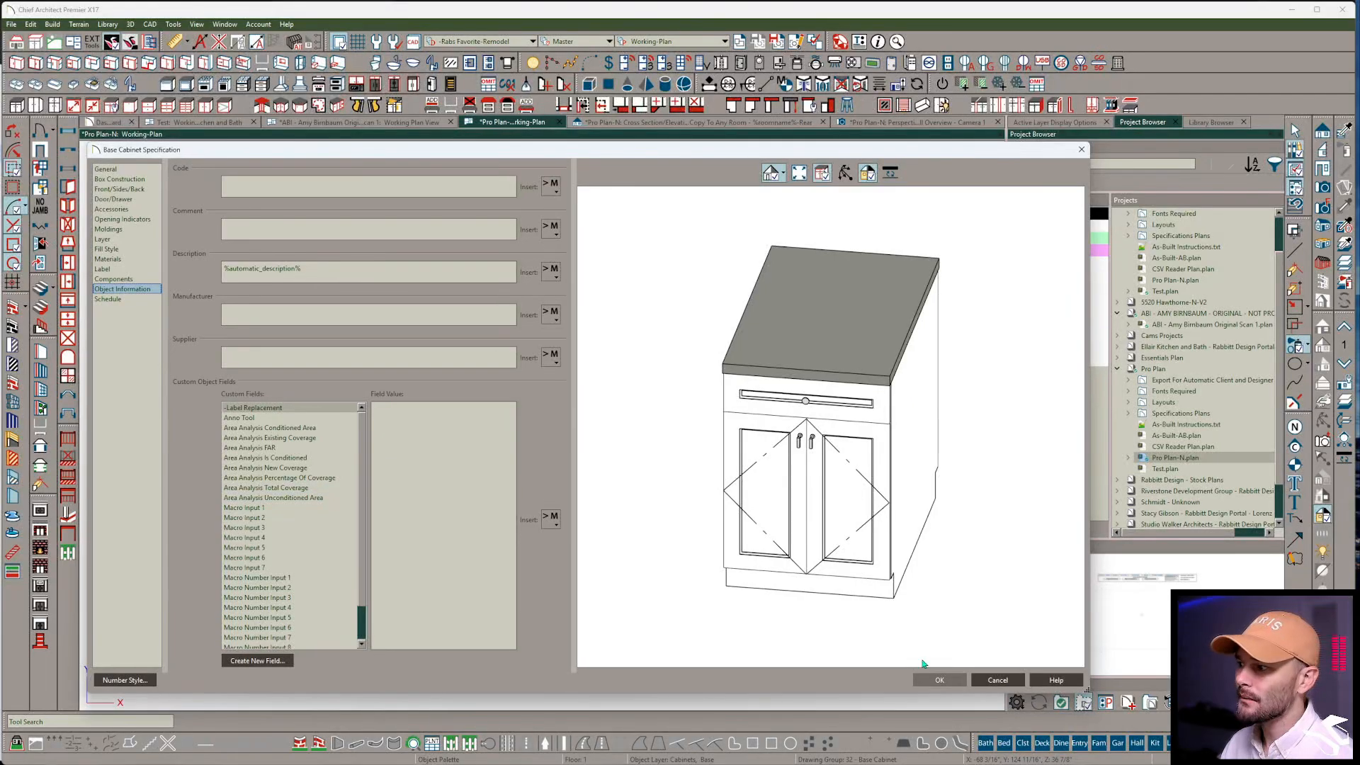
{"action": "left_click", "coordinate": [954, 682]}
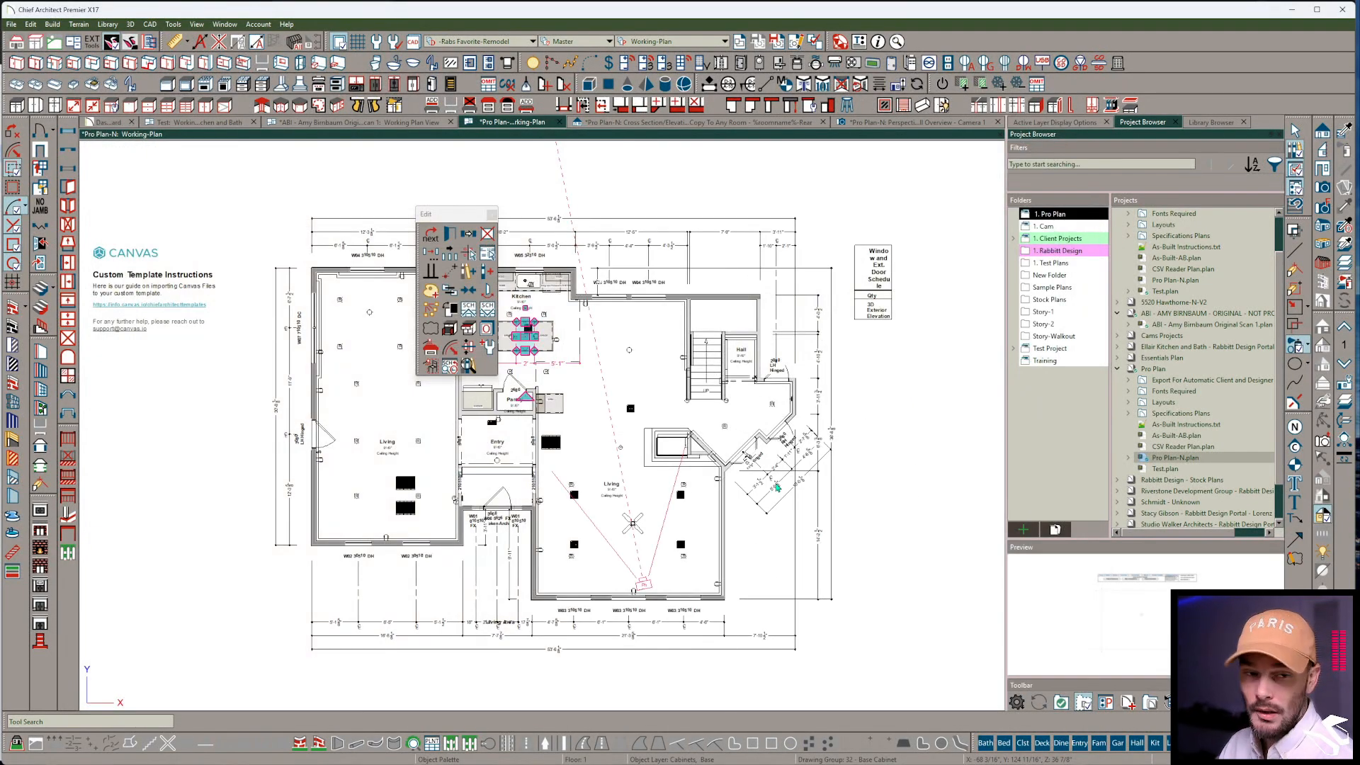
Open the list of custom object fields for management from the schedule defaults
{"action": "left_click", "coordinate": [376, 47]}
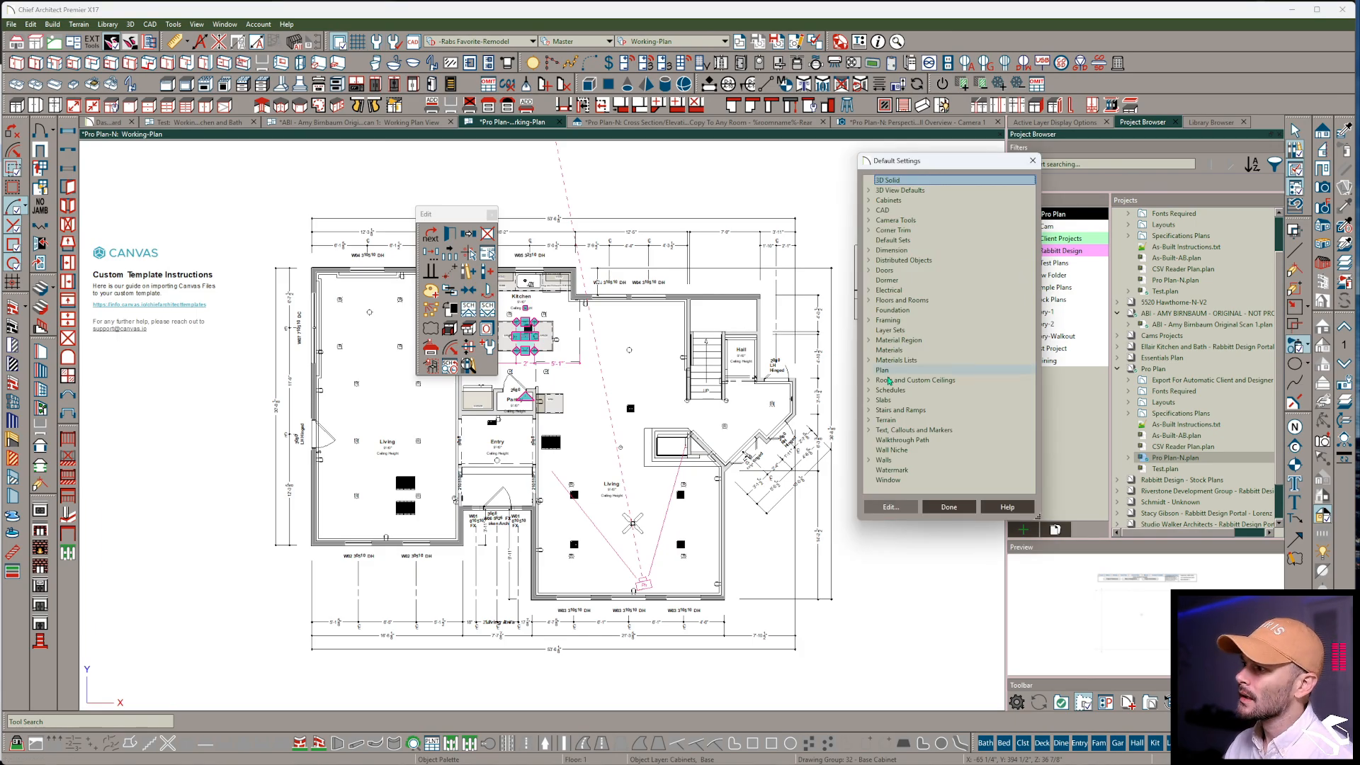
{"action": "left_click", "coordinate": [869, 391]}
{"action": "scroll", "coordinate": [907, 425], "scroll_direction": "down", "scroll_amount": 4}
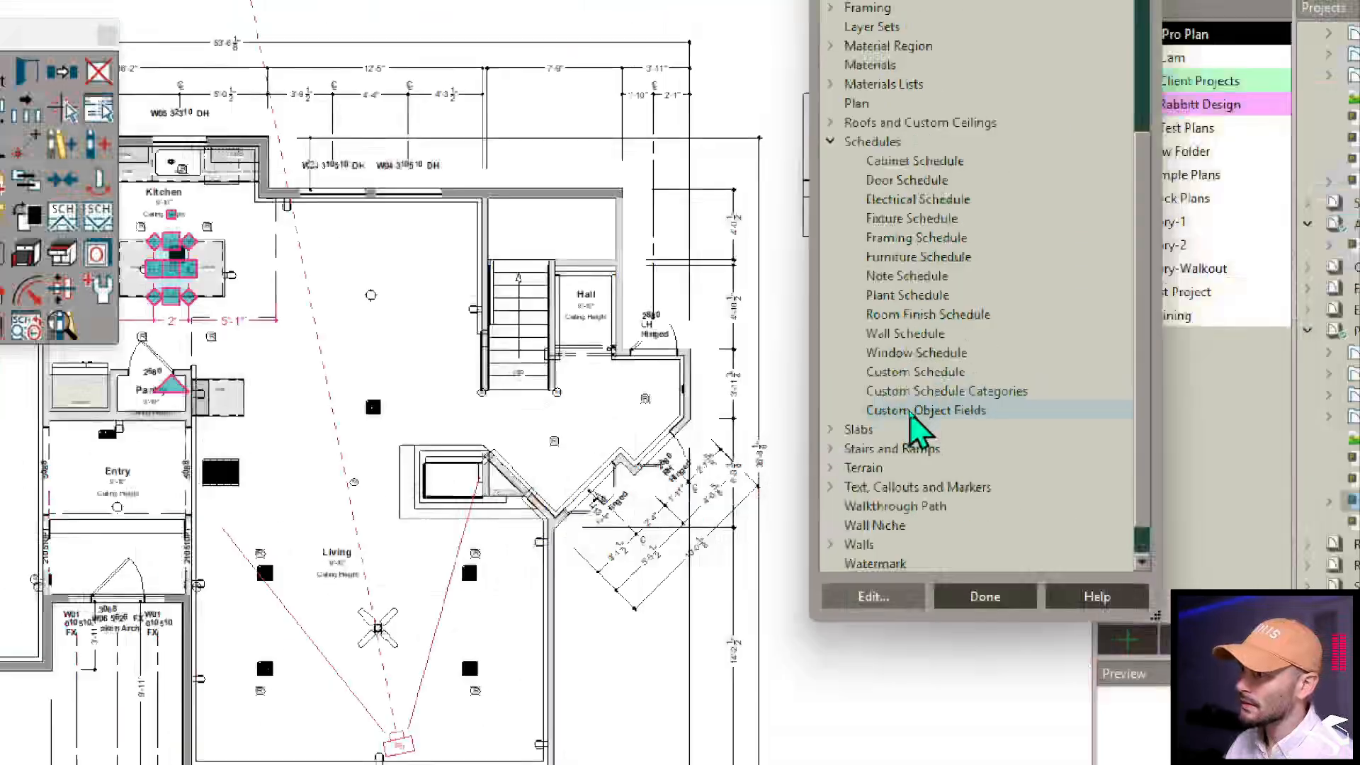
{"action": "left_click", "coordinate": [912, 411]}
{"action": "double_click", "coordinate": [912, 411]}
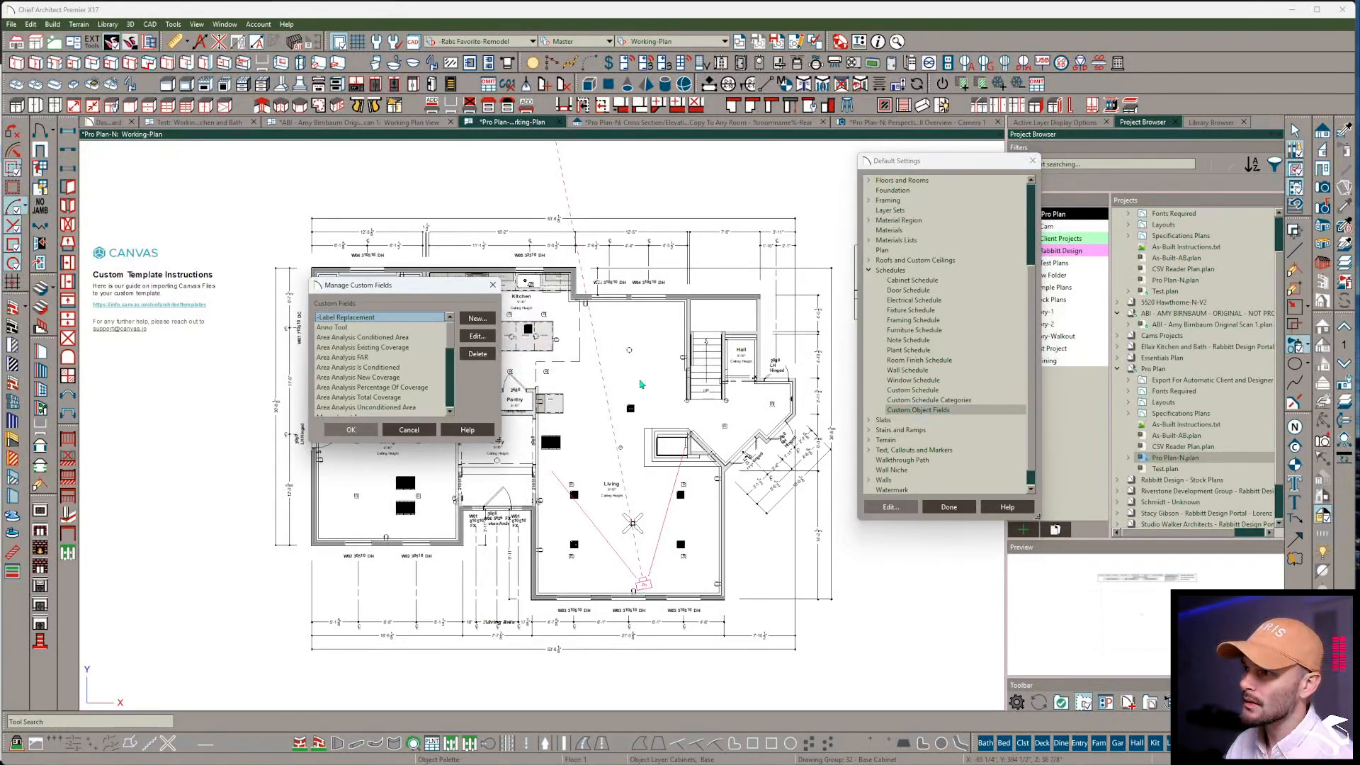
Delete all Area Analysis custom fields, from Conditioned Area through Unconditioned Area, and close the default settings with the changes kept
{"action": "left_click", "coordinate": [355, 338]}
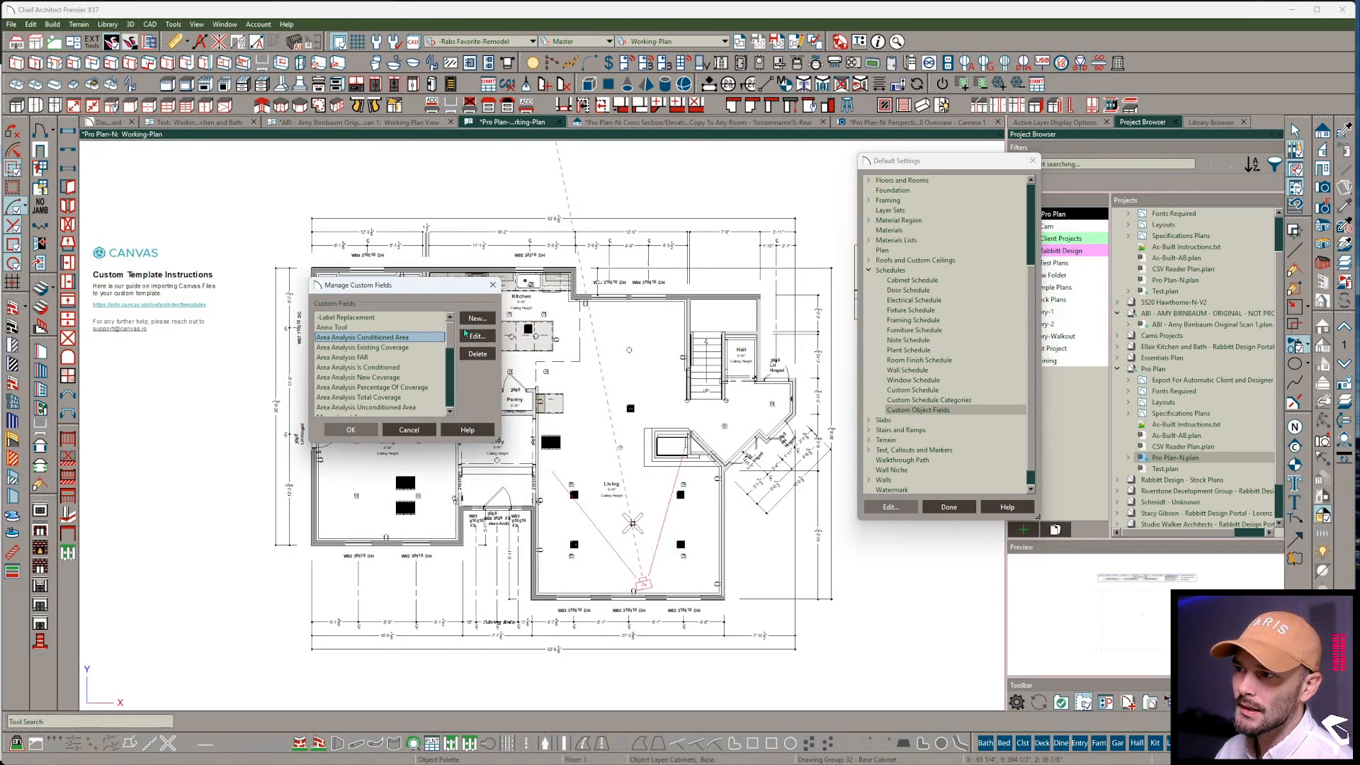
{"action": "left_click", "coordinate": [476, 357]}
{"action": "left_click", "coordinate": [365, 339]}
{"action": "left_click", "coordinate": [476, 354]}
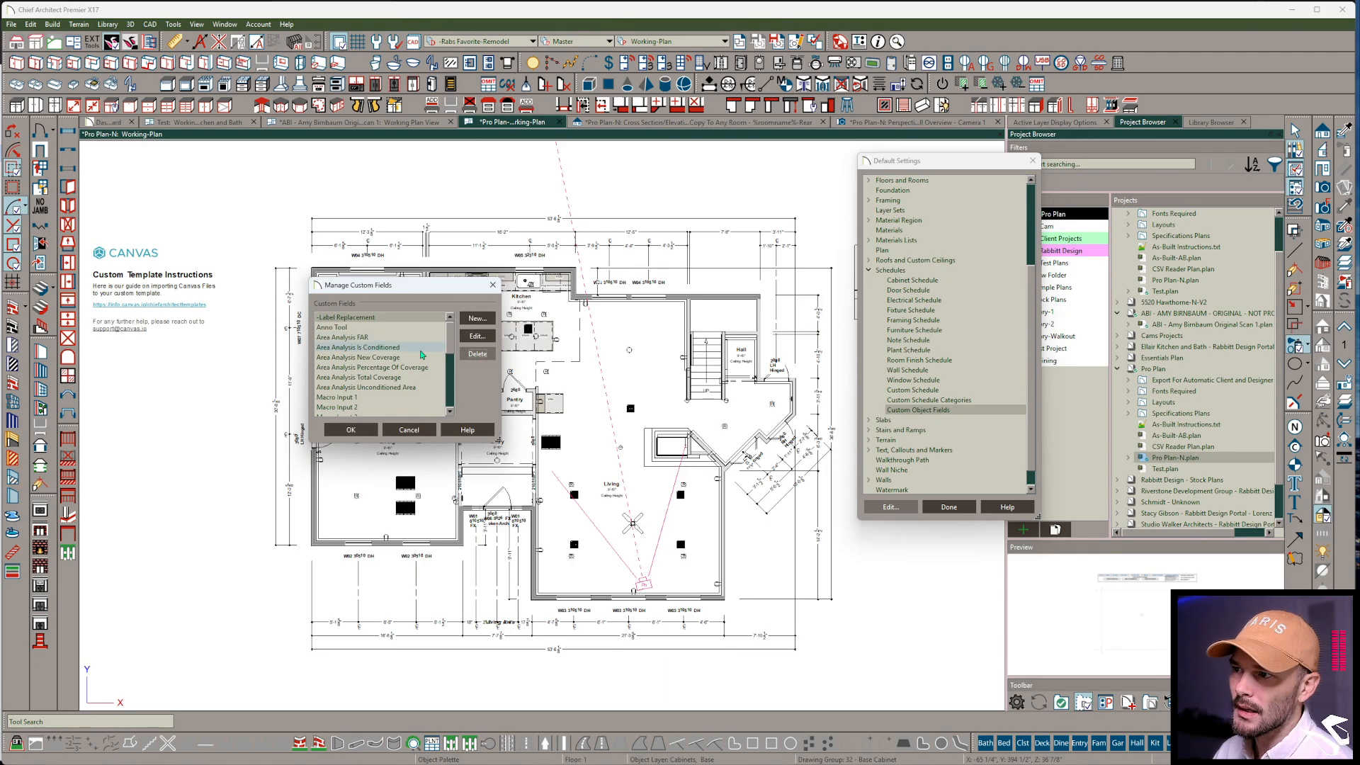
{"action": "left_click", "coordinate": [367, 343]}
{"action": "left_click", "coordinate": [474, 354]}
{"action": "left_click", "coordinate": [369, 338]}
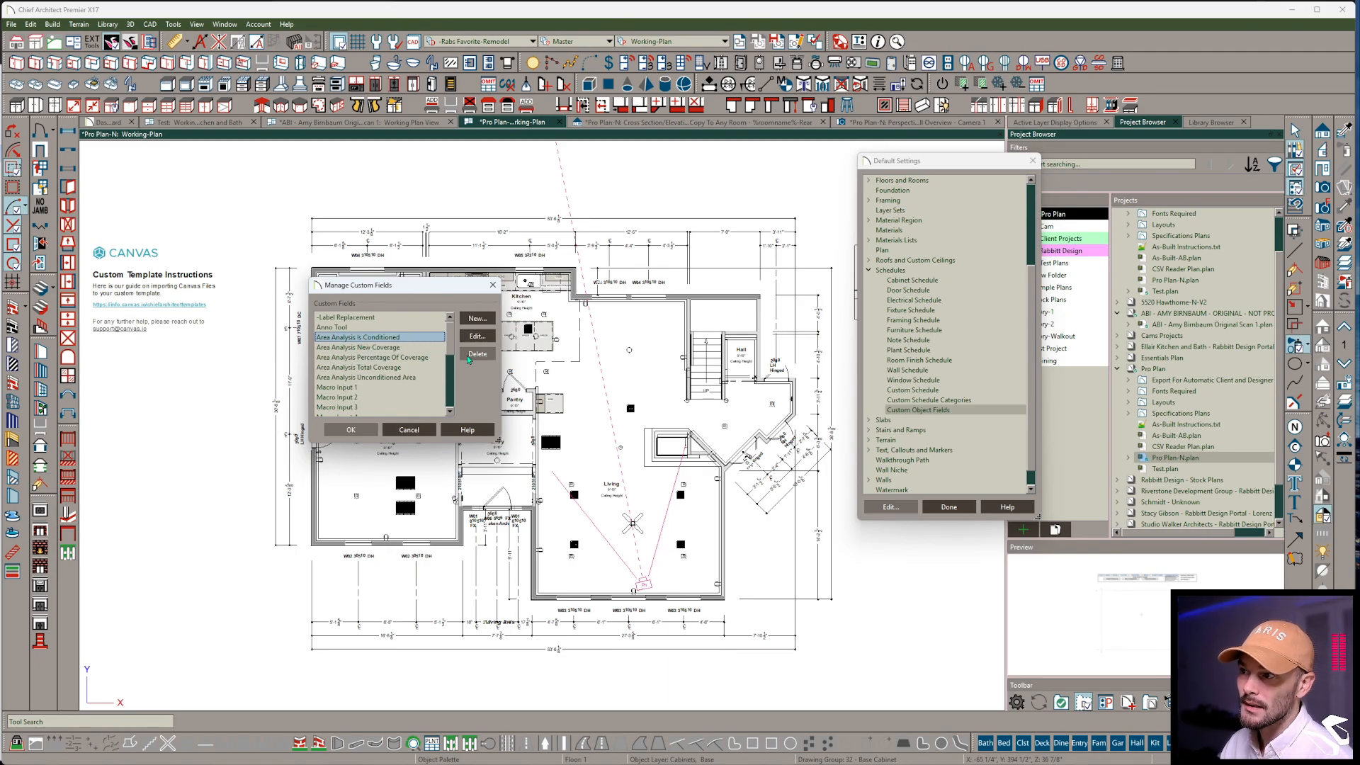
{"action": "left_click", "coordinate": [476, 355]}
{"action": "left_click", "coordinate": [383, 338]}
{"action": "left_click", "coordinate": [476, 354]}
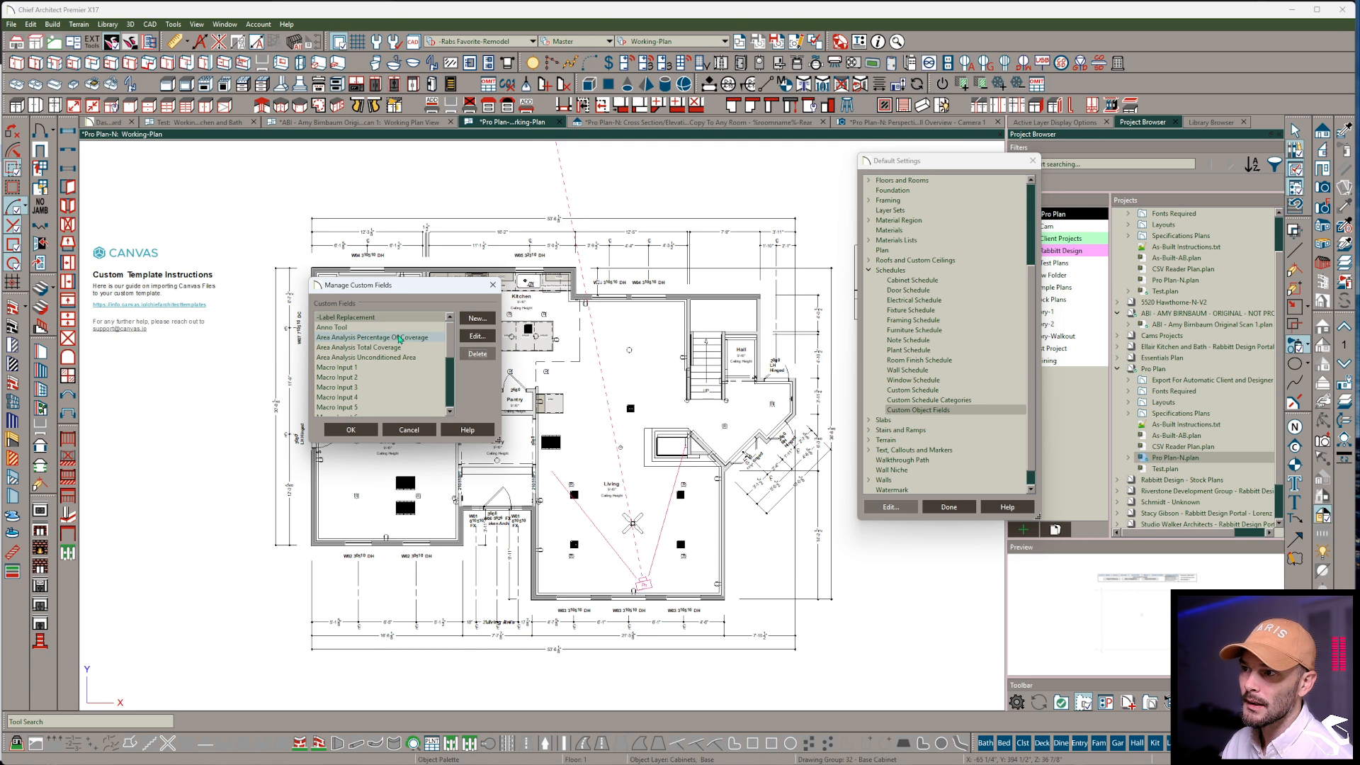
{"action": "left_click", "coordinate": [375, 338]}
{"action": "left_click", "coordinate": [477, 355]}
{"action": "left_click", "coordinate": [368, 338]}
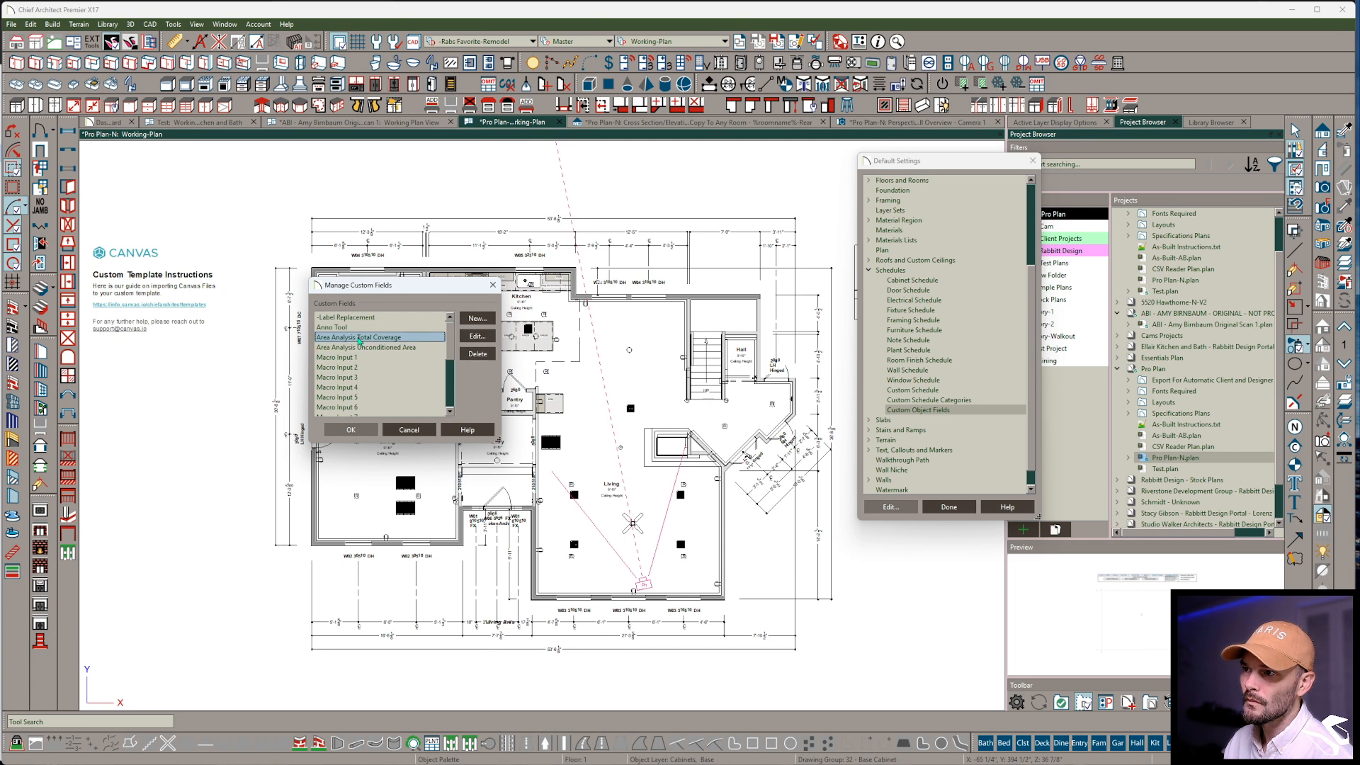
{"action": "left_click", "coordinate": [477, 354]}
{"action": "left_click", "coordinate": [386, 338]}
{"action": "left_click", "coordinate": [472, 356]}
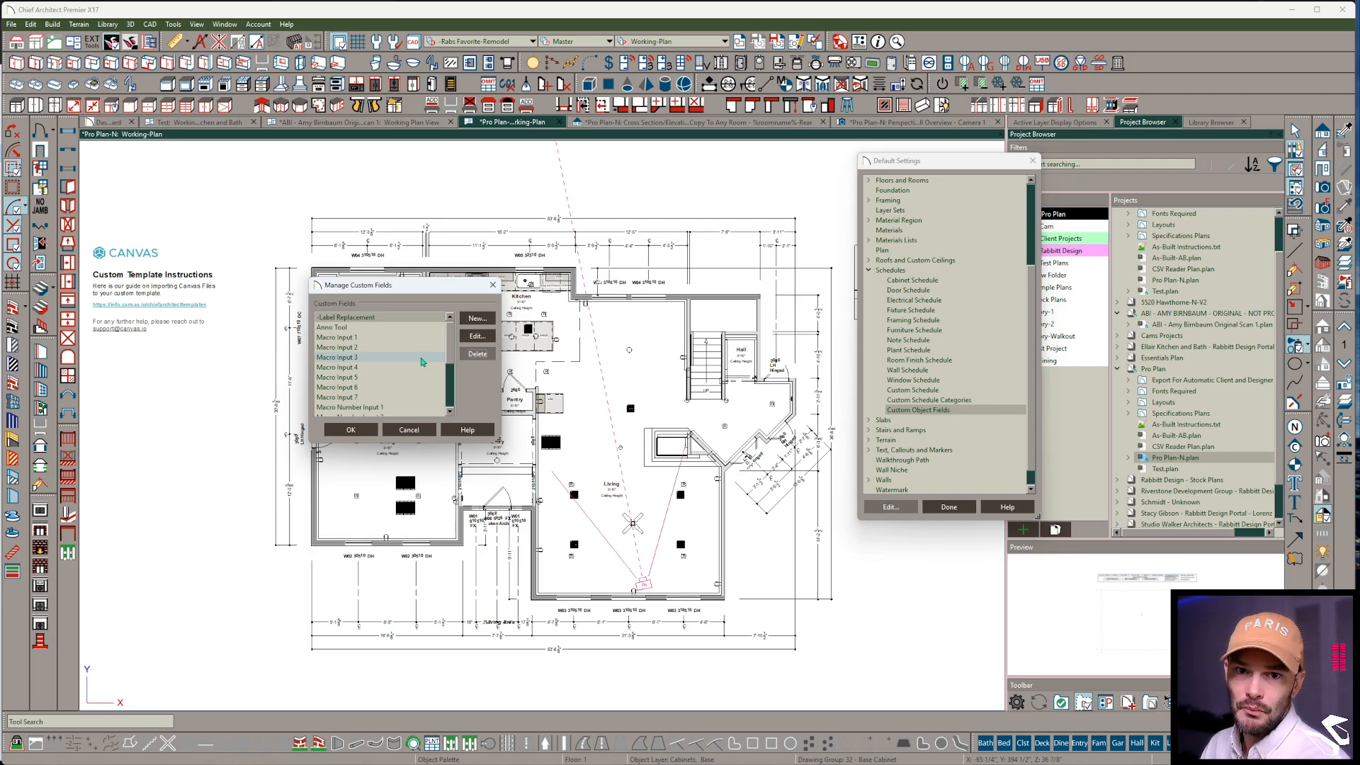
{"action": "scroll", "coordinate": [420, 362], "scroll_direction": "down", "scroll_amount": 4}
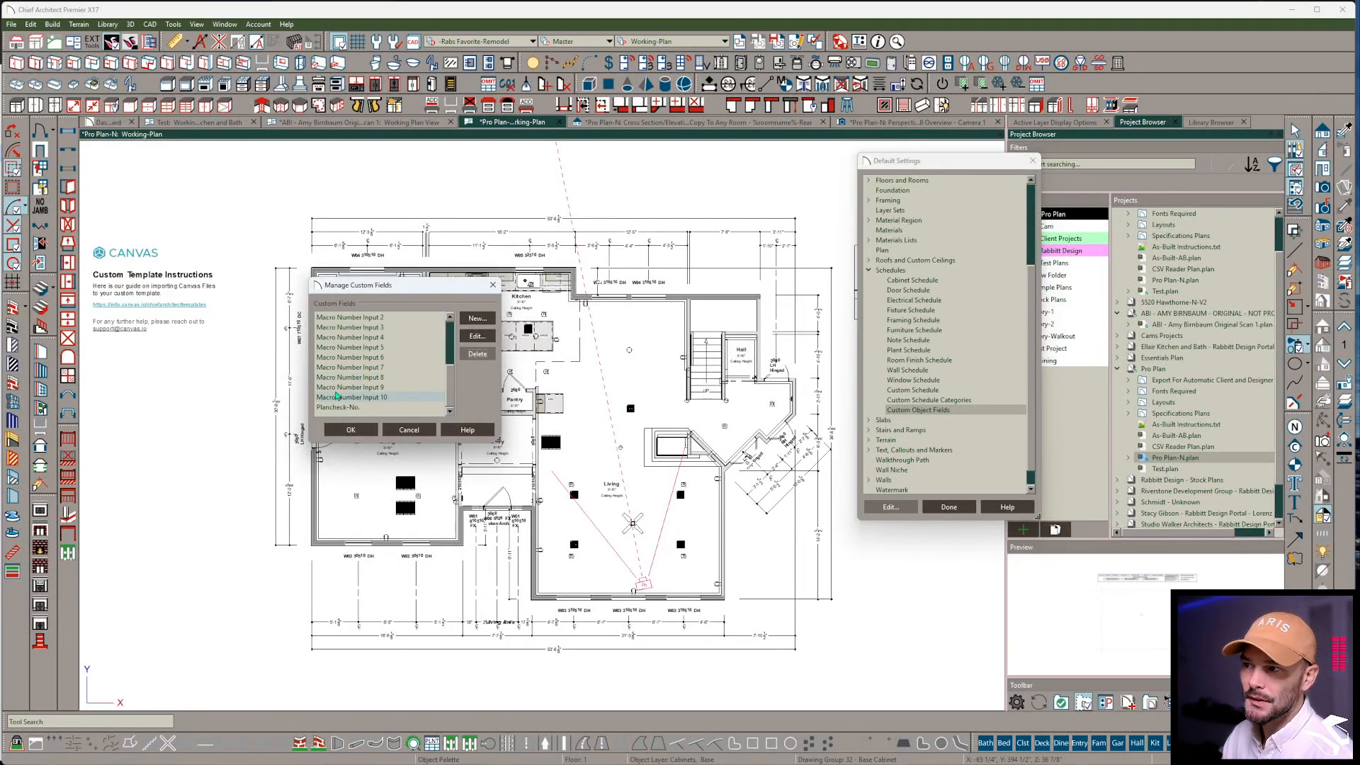
{"action": "left_click", "coordinate": [350, 429]}
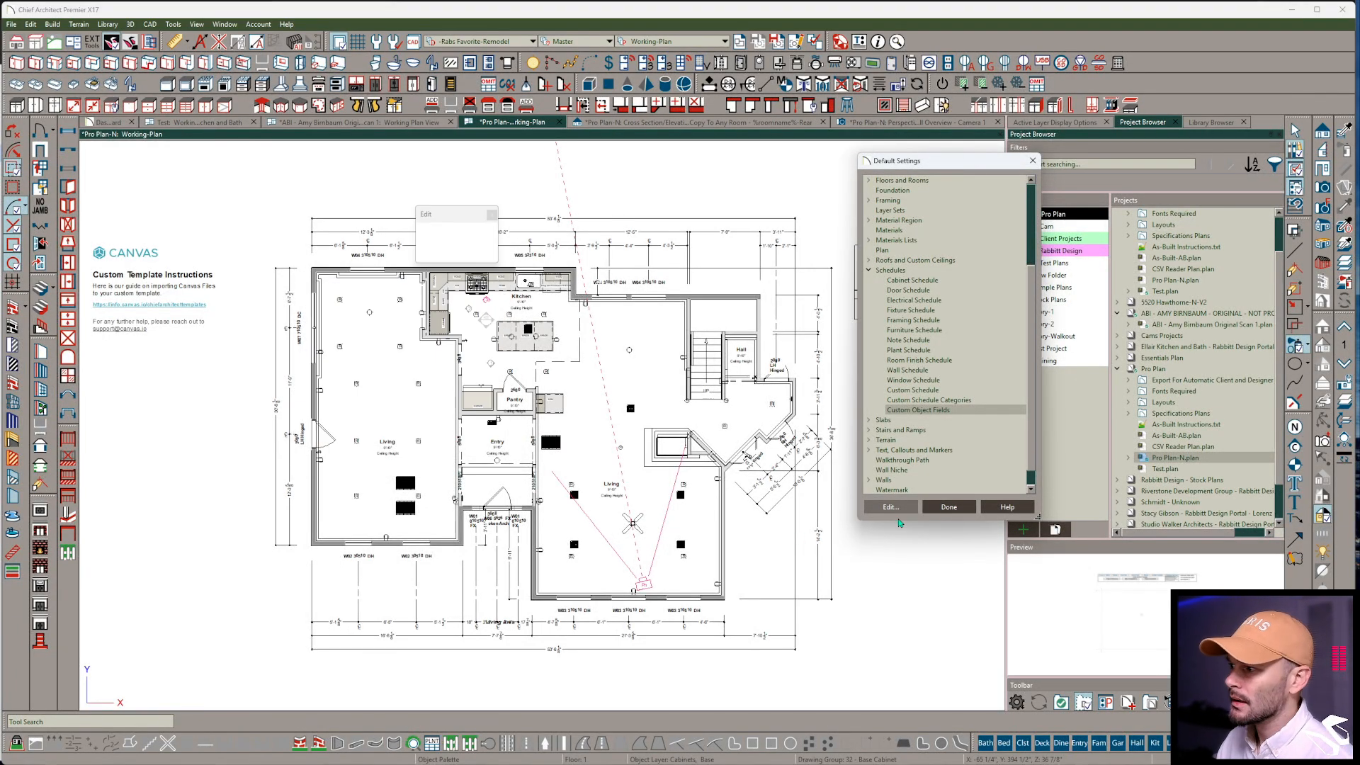
{"action": "left_click", "coordinate": [951, 510]}
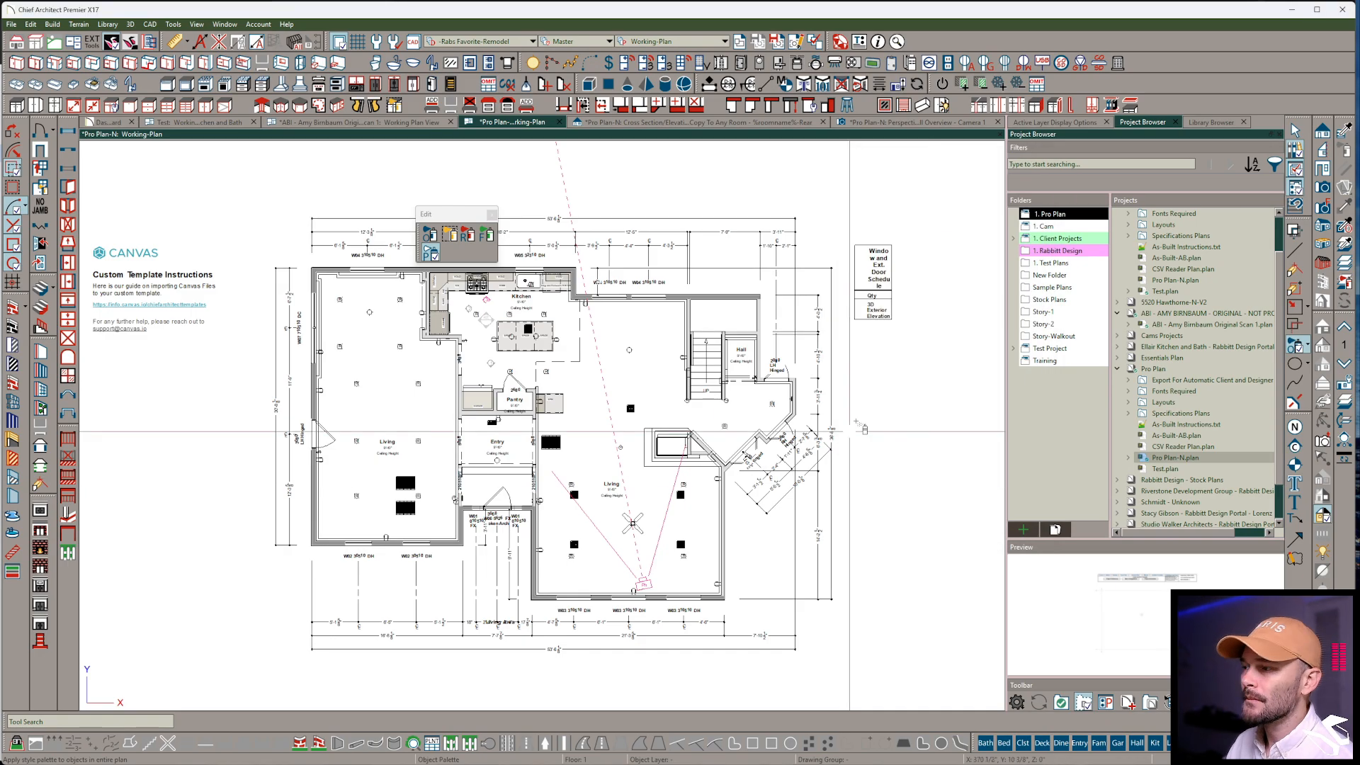
Open the Project Information view from the large living room's edit tools and examine the Lot Analysis schedule
{"action": "right_click", "coordinate": [628, 328]}
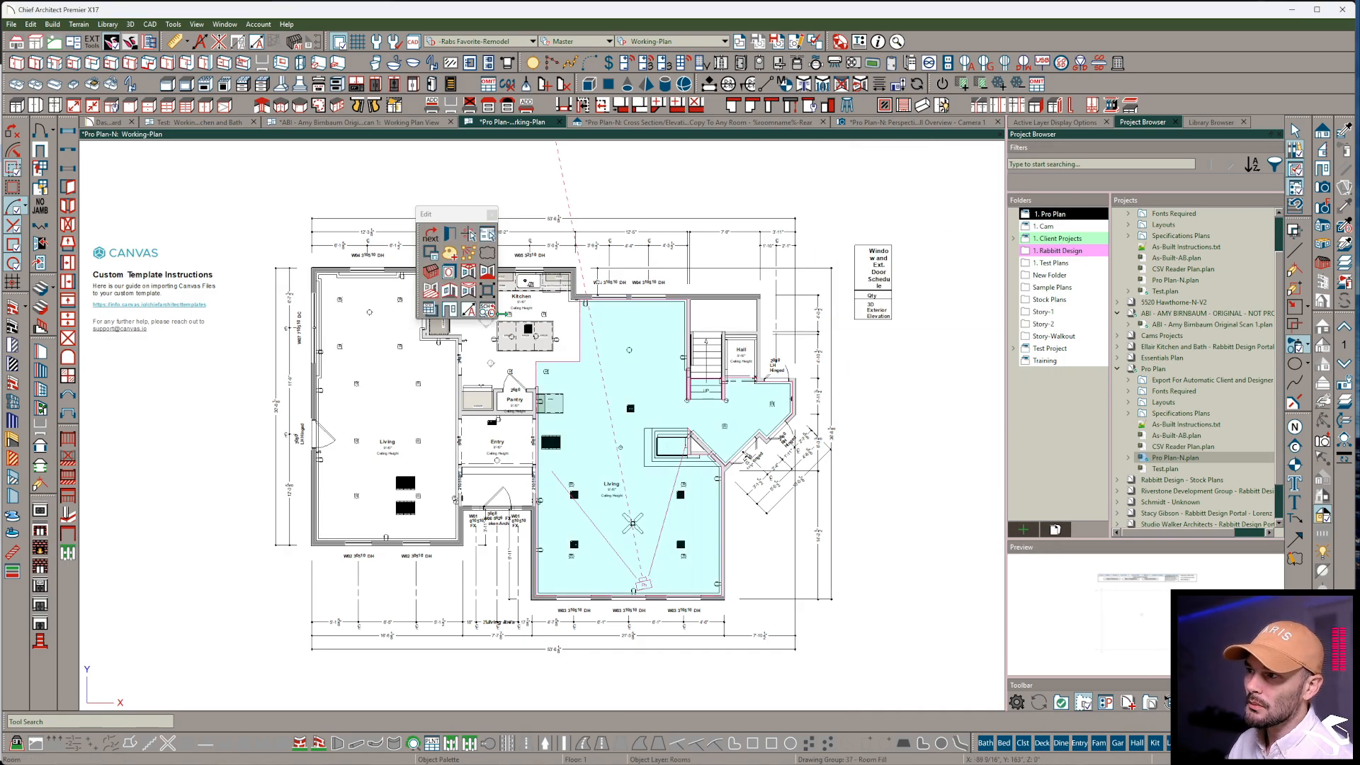
{"action": "left_click", "coordinate": [493, 313]}
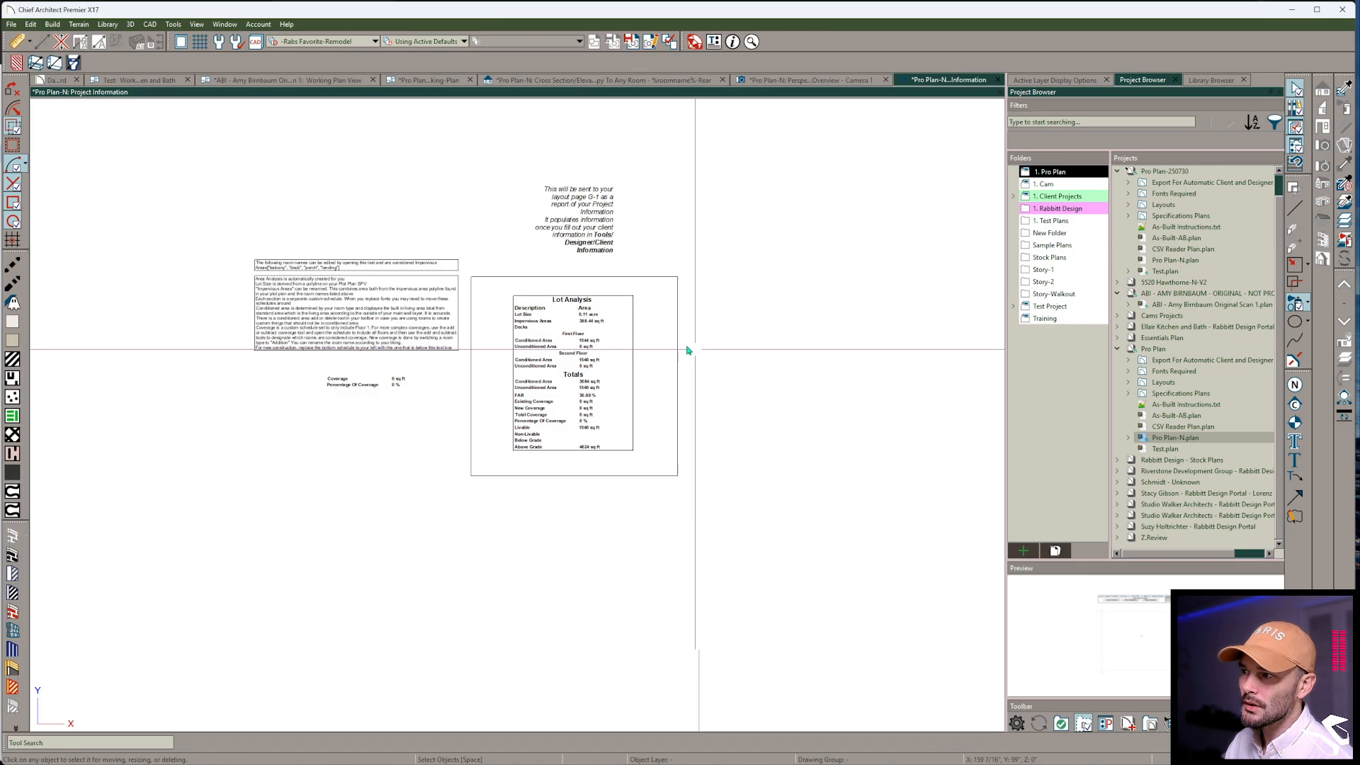
{"action": "scroll", "coordinate": [565, 349], "scroll_direction": "up", "scroll_amount": 5}
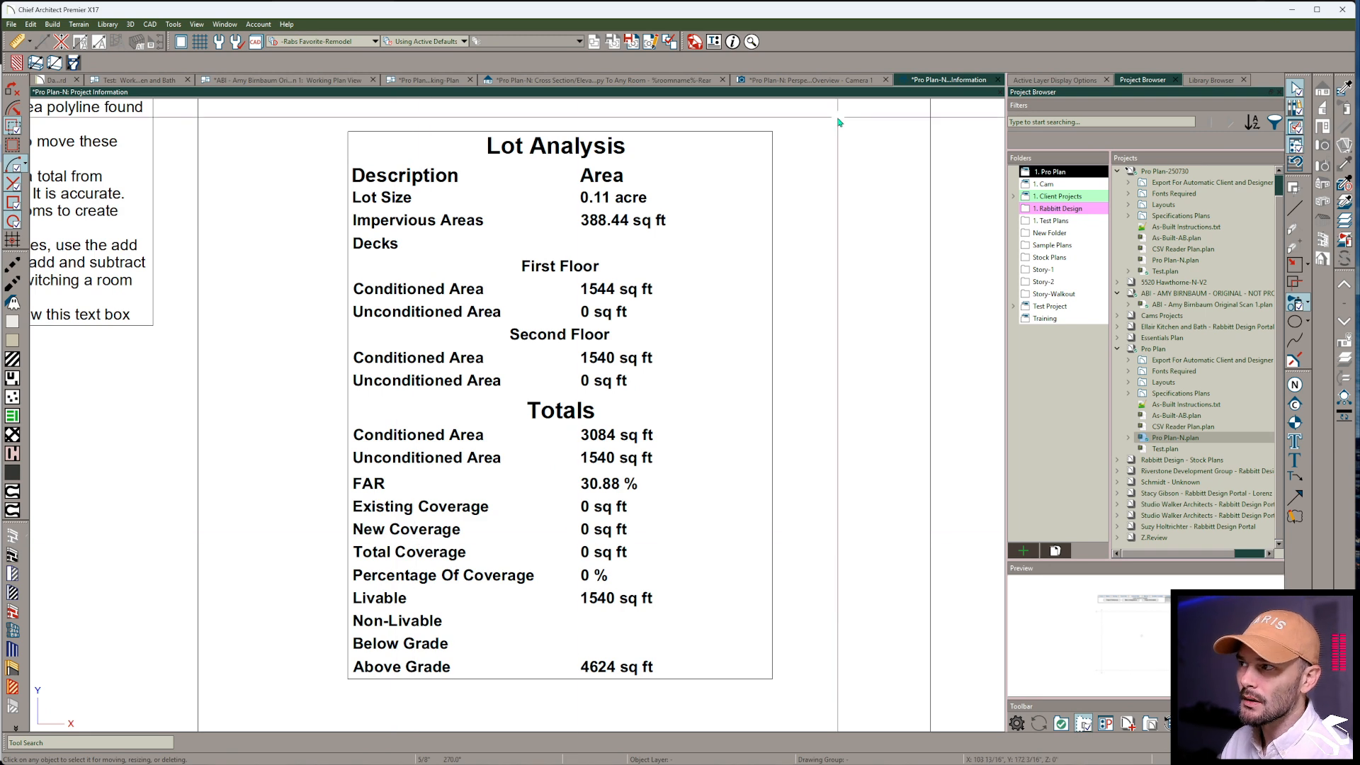
Return to the Working-Plan view and apply the area coverage style palette to the first-floor rooms
{"action": "left_click", "coordinate": [428, 81]}
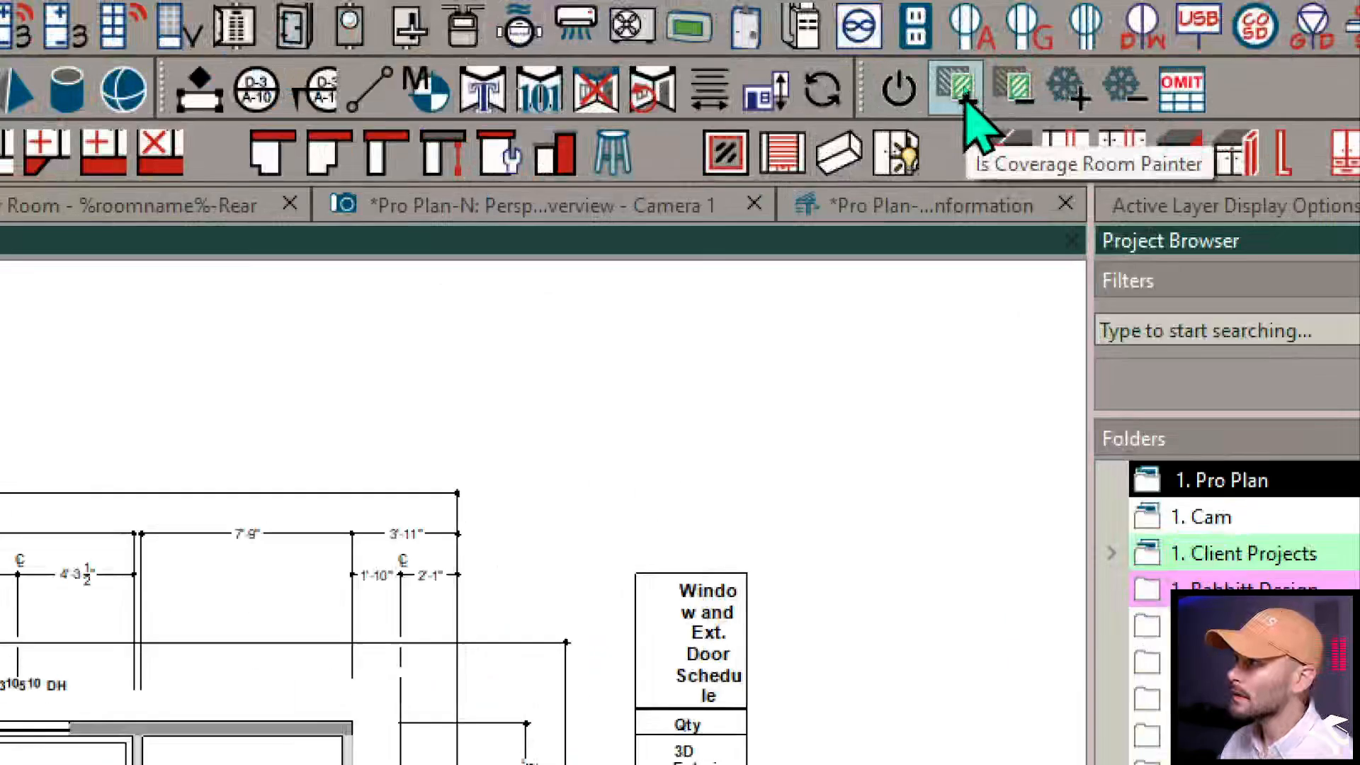
{"action": "left_click", "coordinate": [965, 86]}
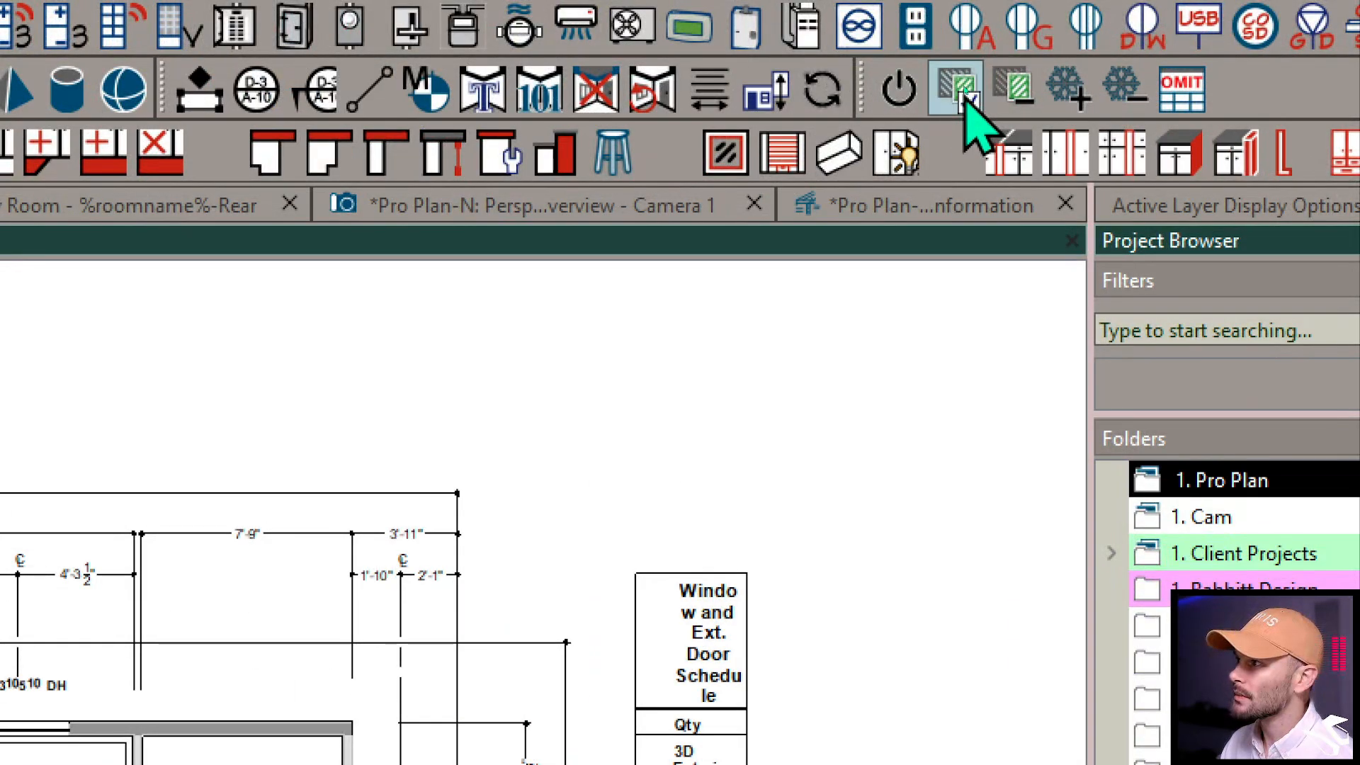
{"action": "left_click", "coordinate": [897, 104]}
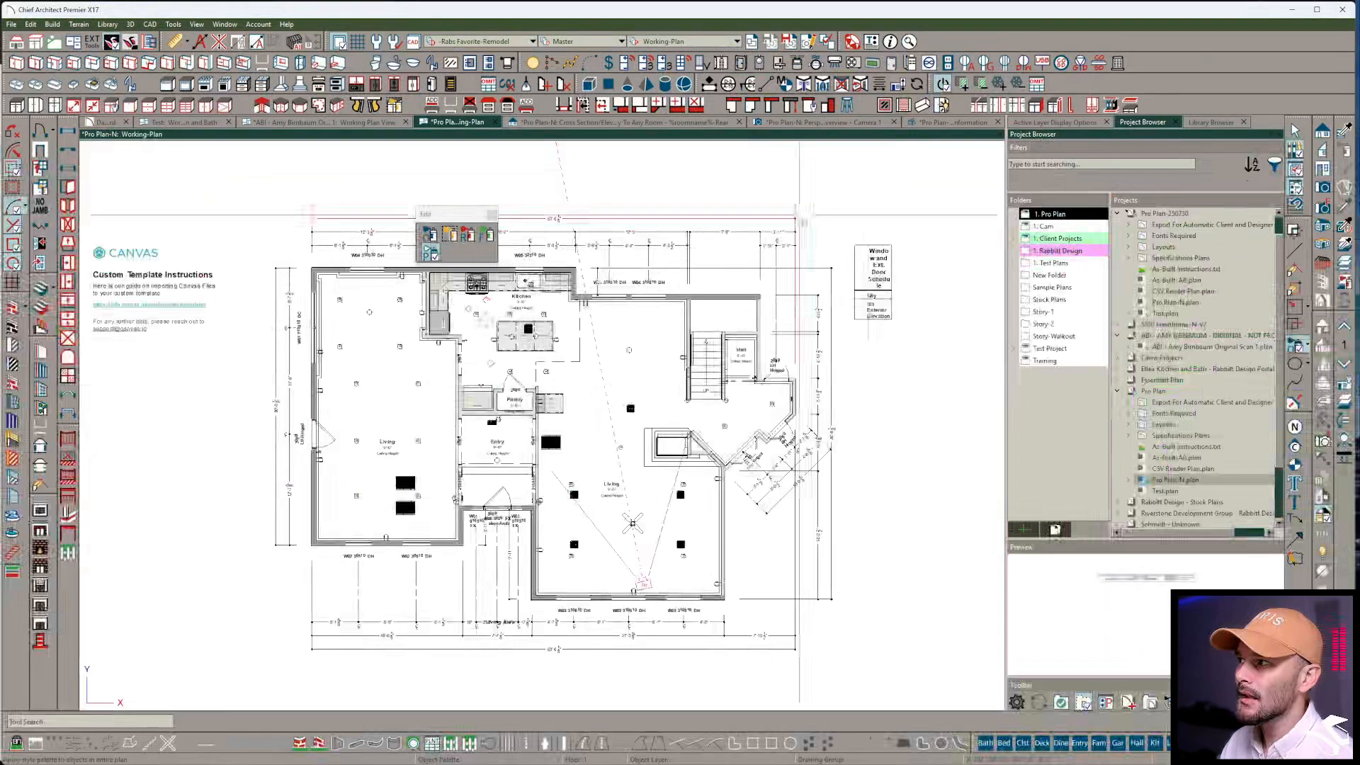
{"action": "left_click", "coordinate": [385, 382]}
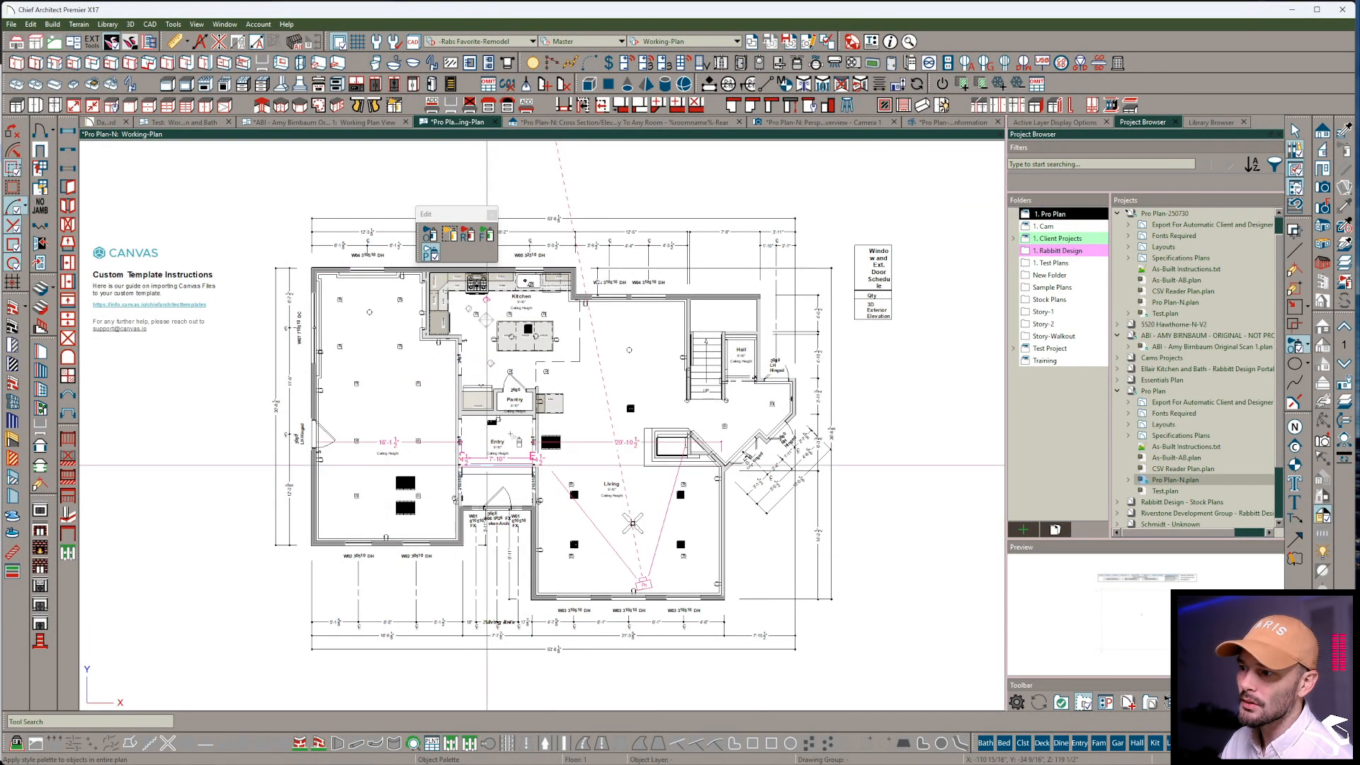
Check the coverage, FAR and area totals of the Lot Analysis in the Project Information view, and close that view
{"action": "left_click", "coordinate": [942, 124]}
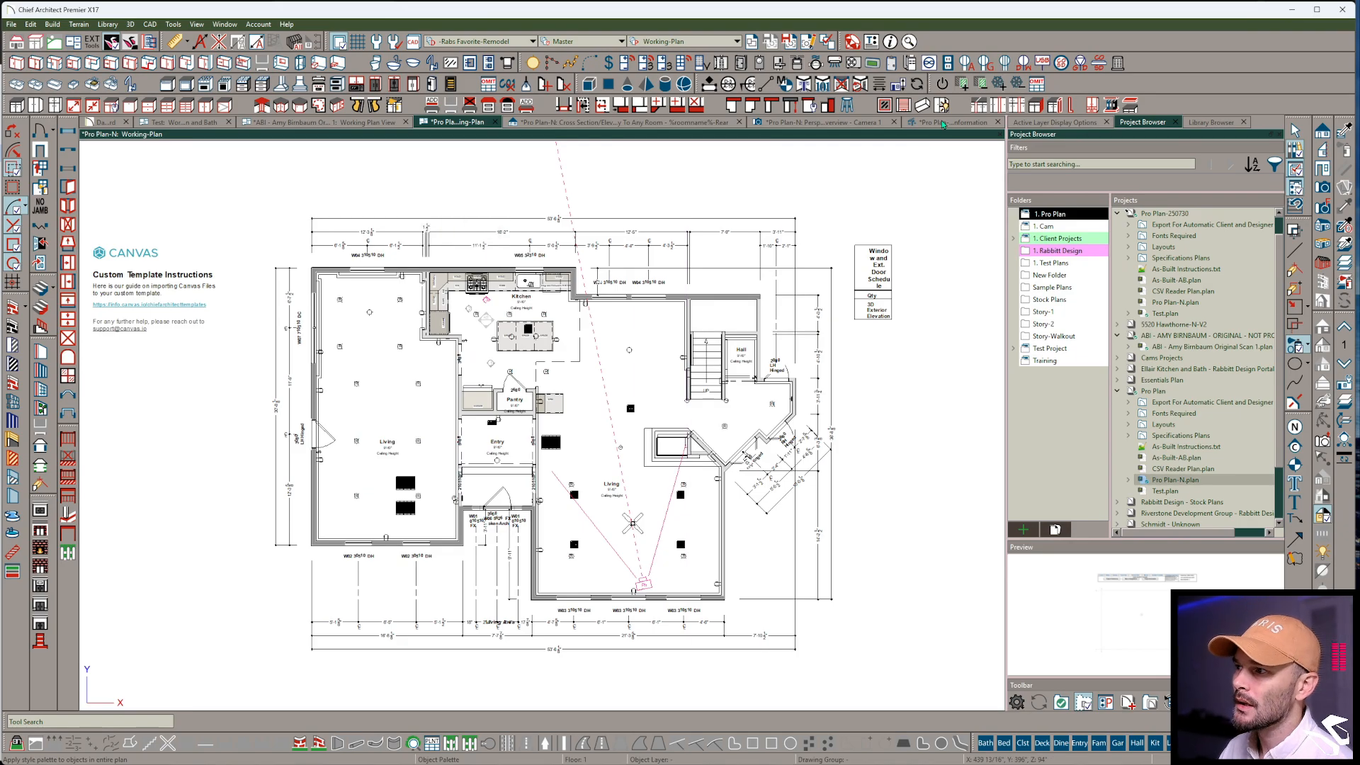
{"action": "scroll", "coordinate": [560, 528], "scroll_direction": "up", "scroll_amount": 4}
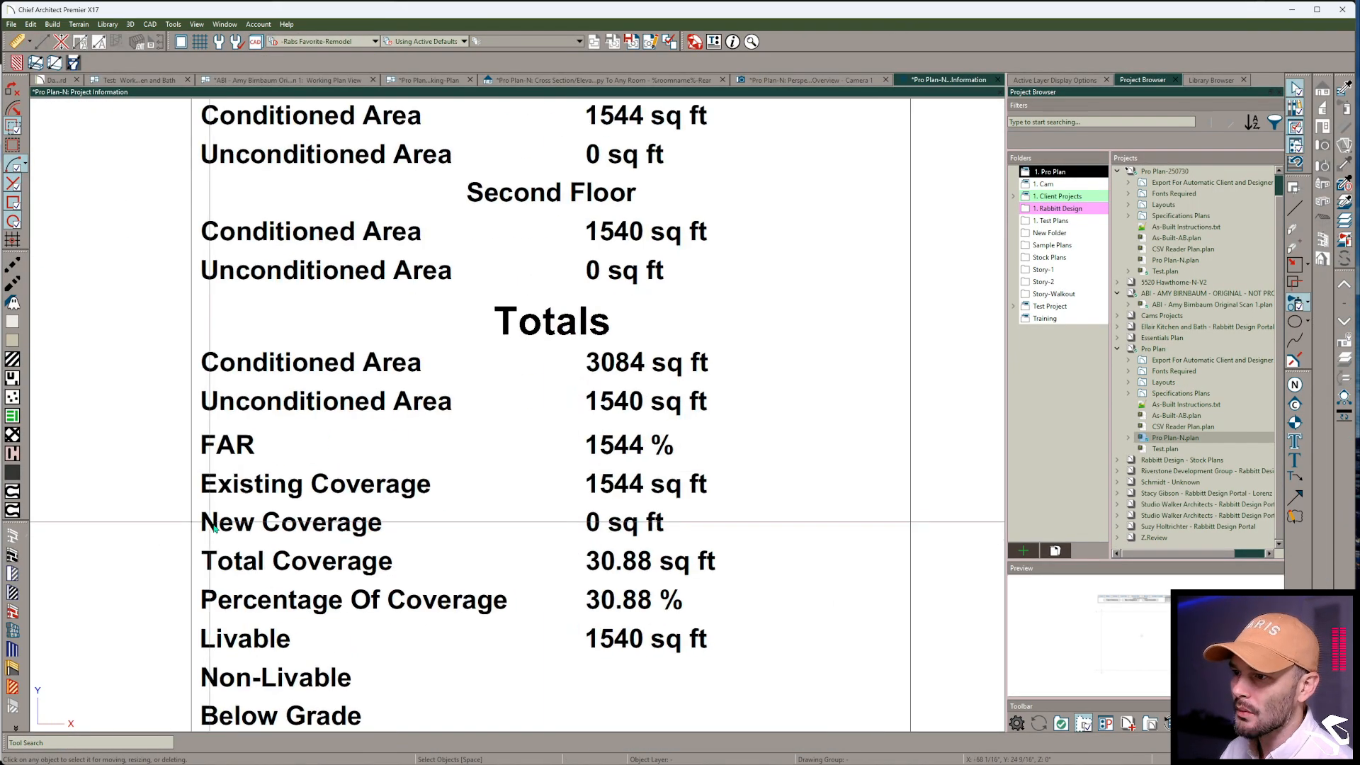
{"action": "scroll", "coordinate": [735, 494], "scroll_direction": "down", "scroll_amount": 1}
{"action": "scroll", "coordinate": [736, 494], "scroll_direction": "down", "scroll_amount": 3}
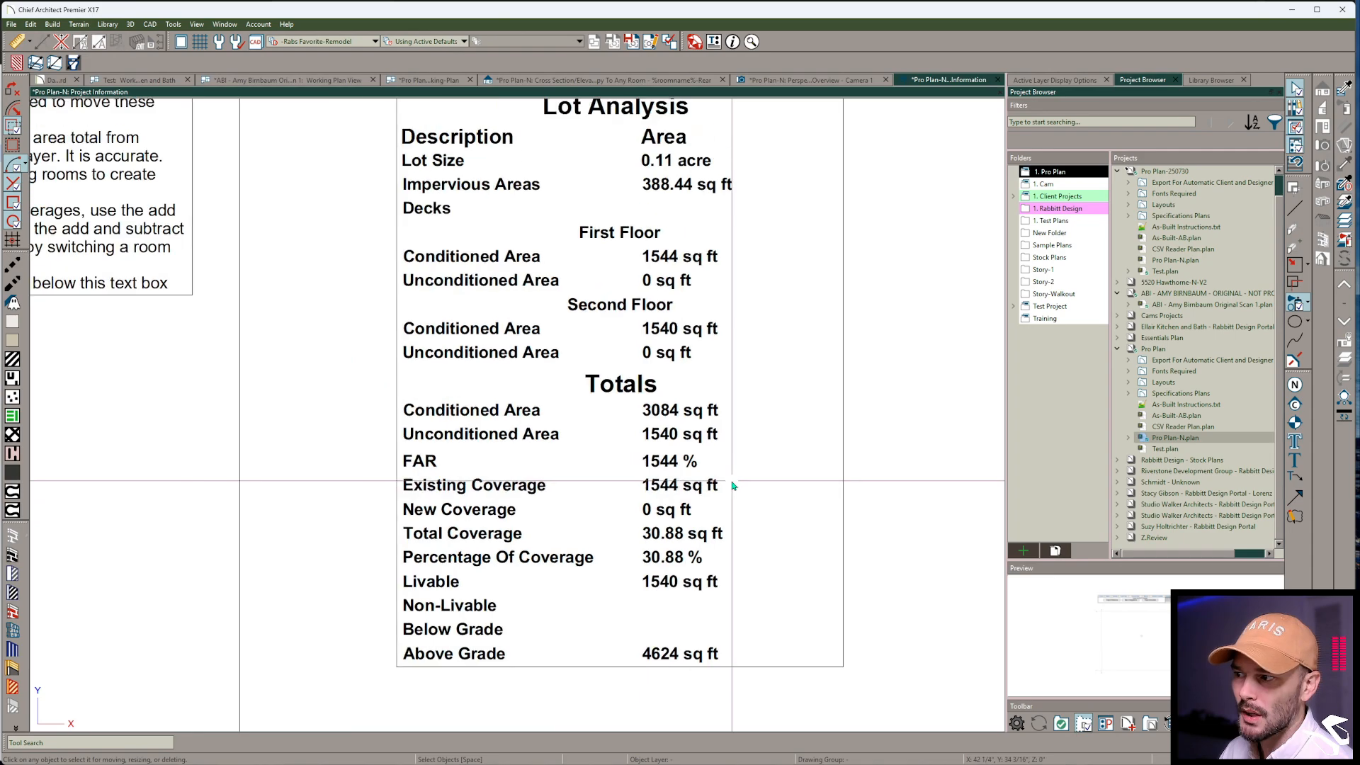
{"action": "scroll", "coordinate": [782, 242], "scroll_direction": "down", "scroll_amount": 2}
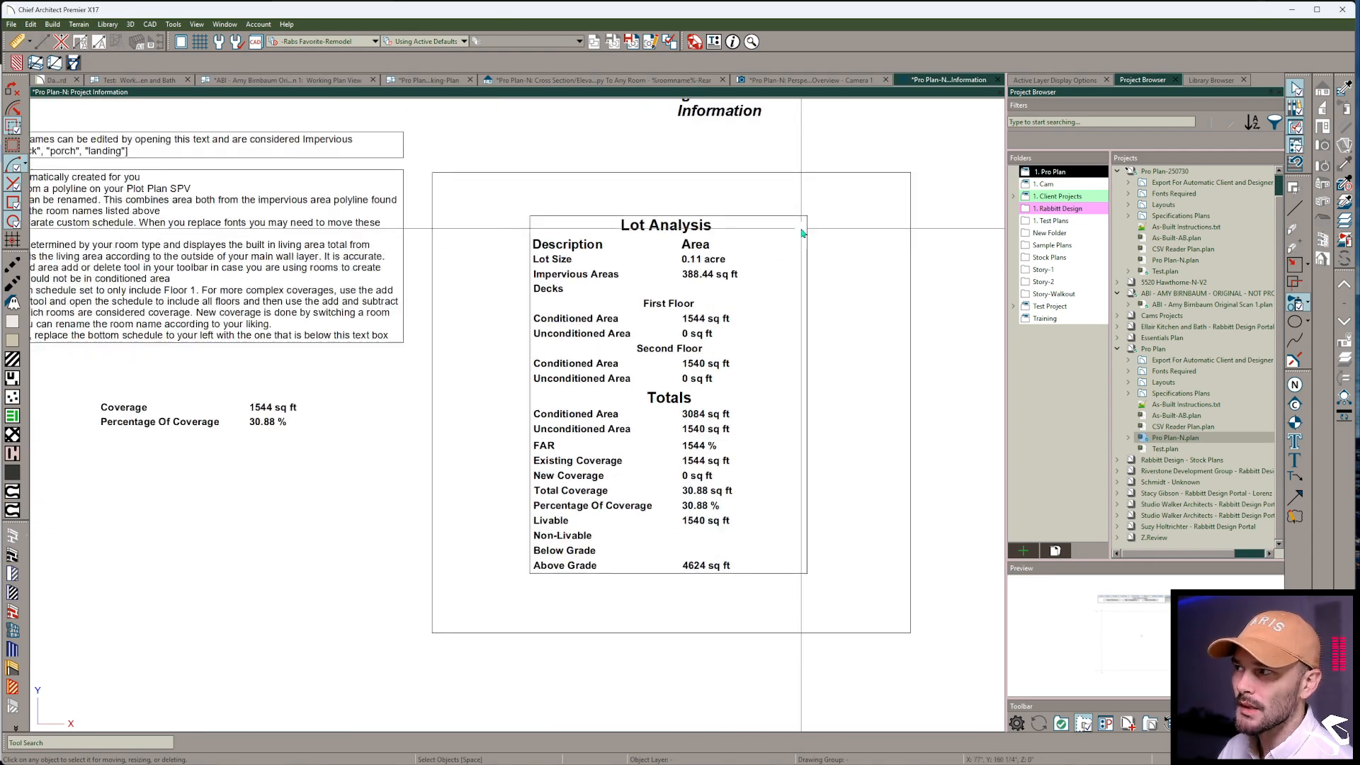
{"action": "left_click", "coordinate": [998, 80]}
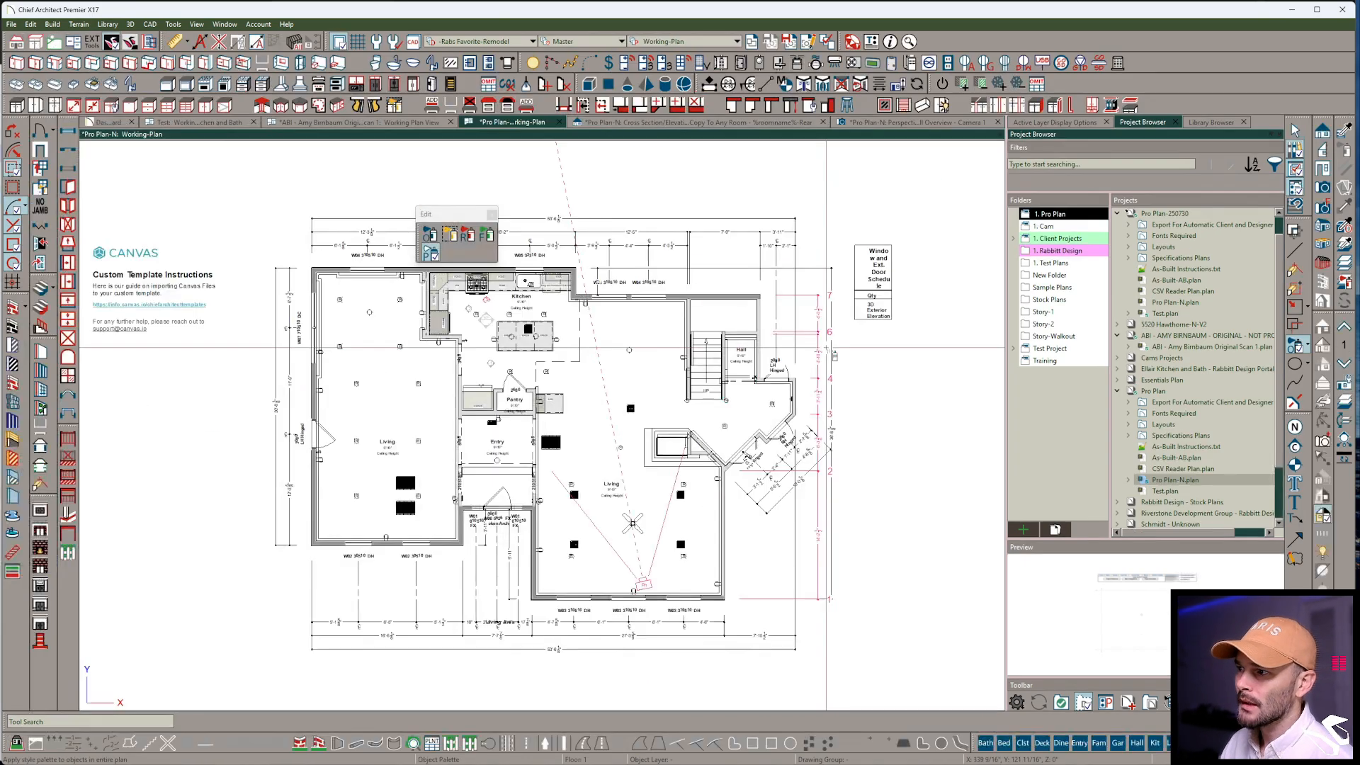
Draw a rectangular polyline around the whole house and widen it past the plan's exterior dimensions
{"action": "left_click", "coordinate": [81, 24]}
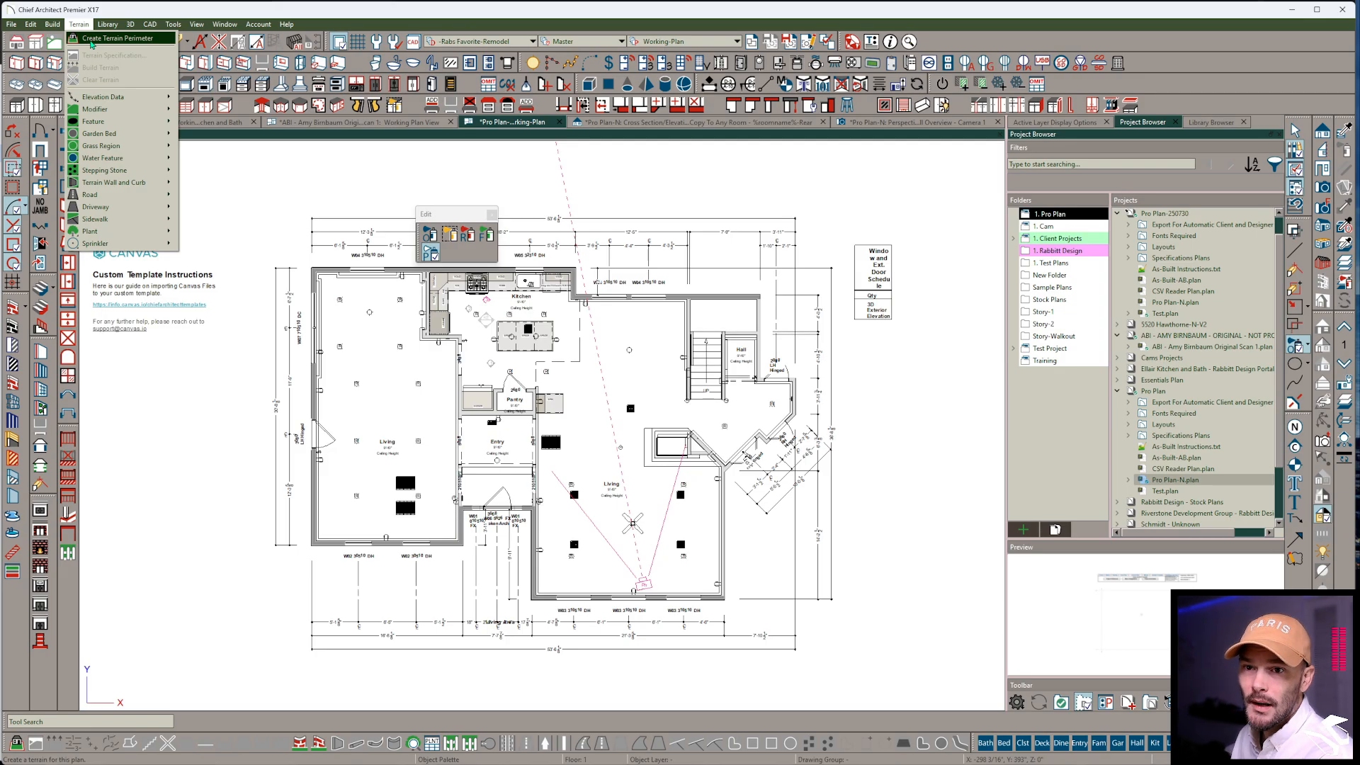
{"action": "left_click", "coordinate": [106, 39]}
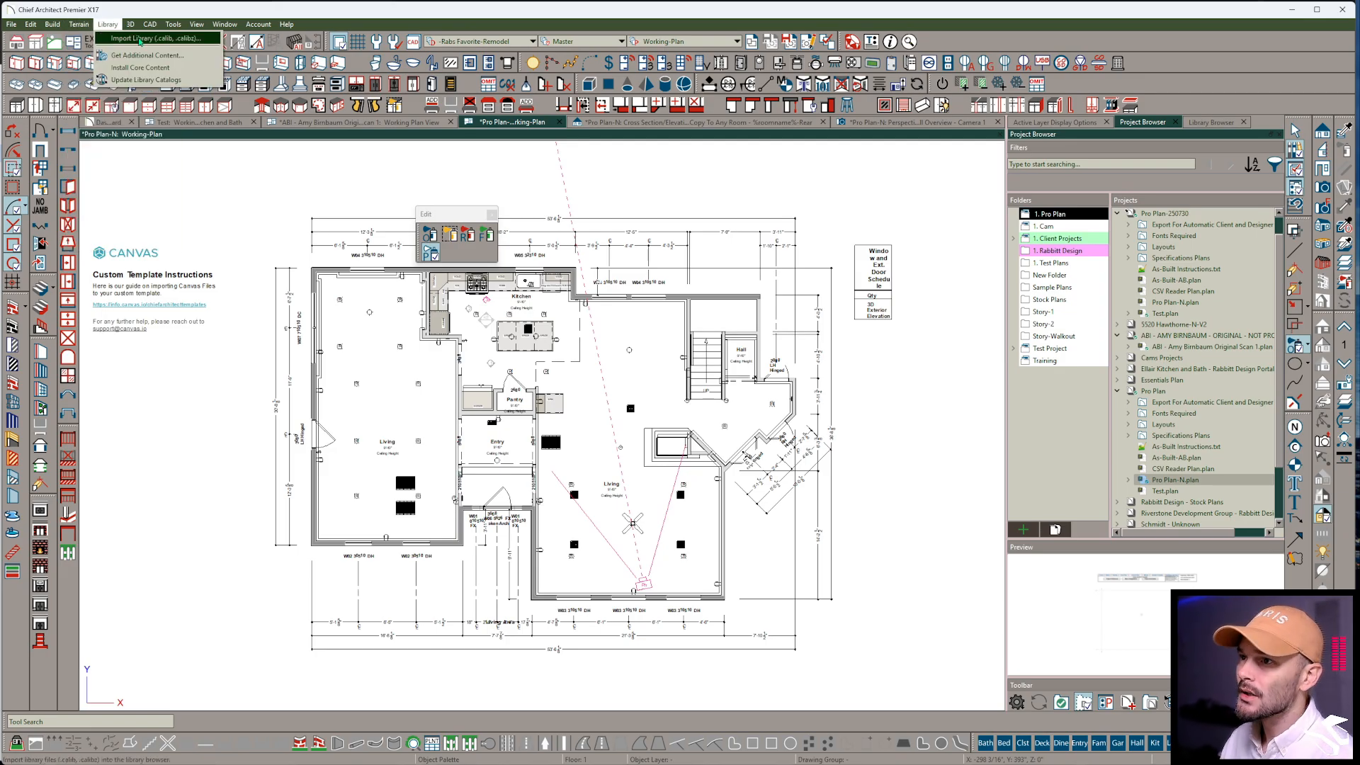
{"action": "left_click", "coordinate": [1302, 304]}
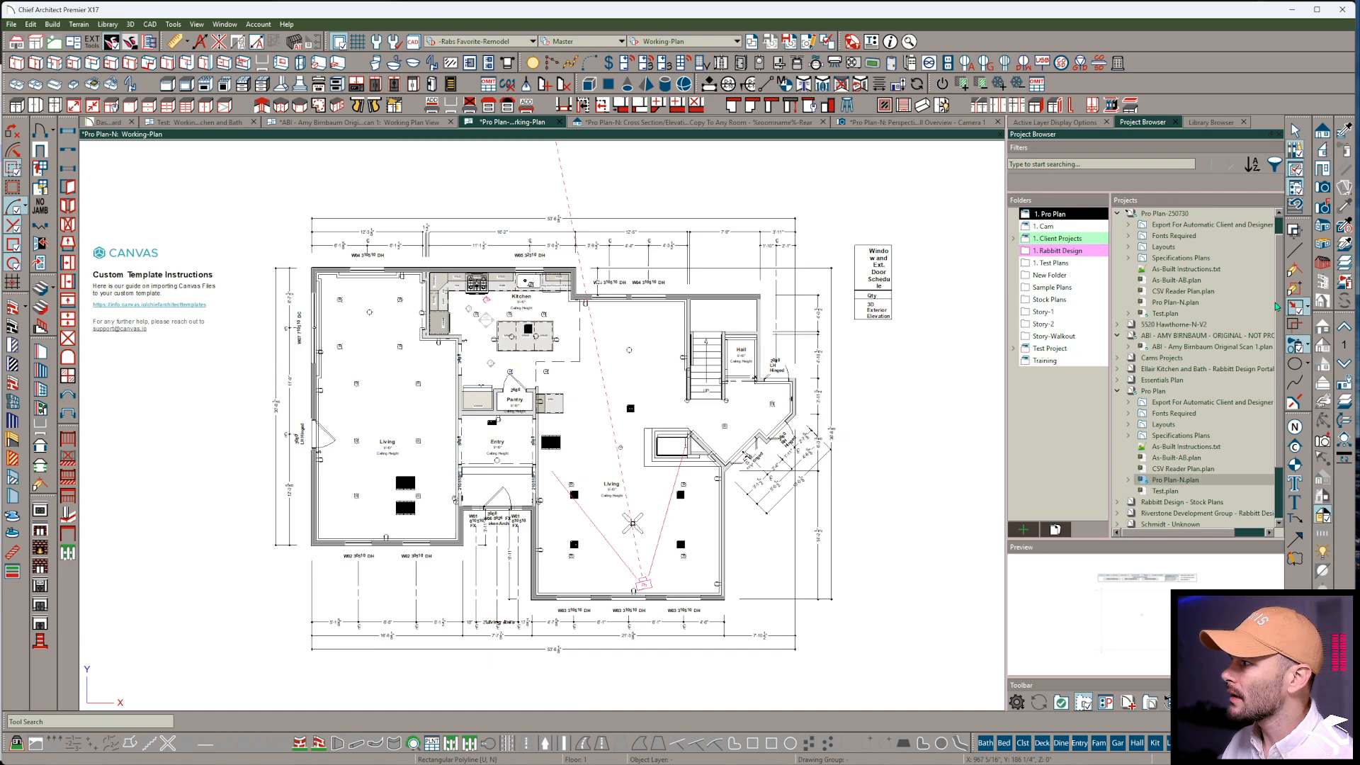
{"action": "scroll", "coordinate": [801, 209], "scroll_direction": "down", "scroll_amount": 3}
{"action": "scroll", "coordinate": [692, 212], "scroll_direction": "down", "scroll_amount": 2}
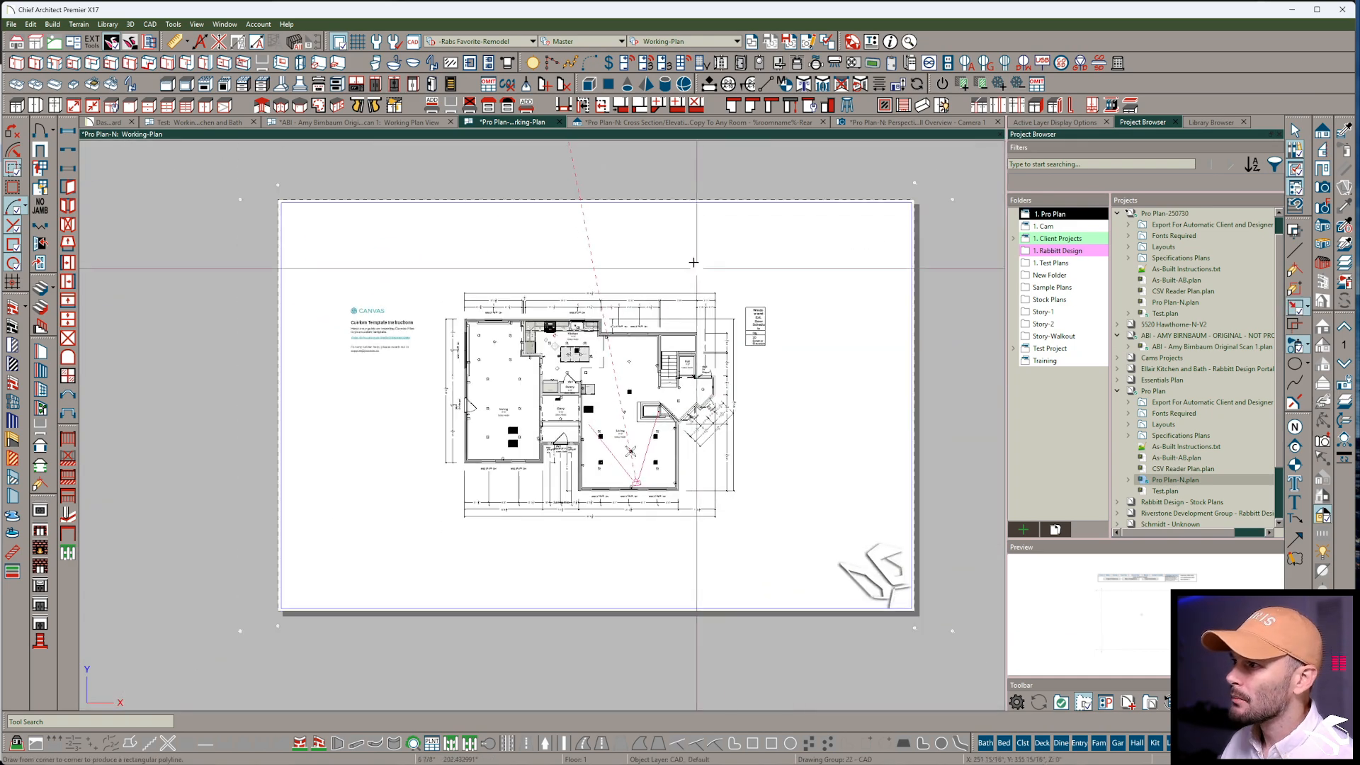
{"action": "left_click_drag", "start_coordinate": [692, 212], "coordinate": [413, 568]}
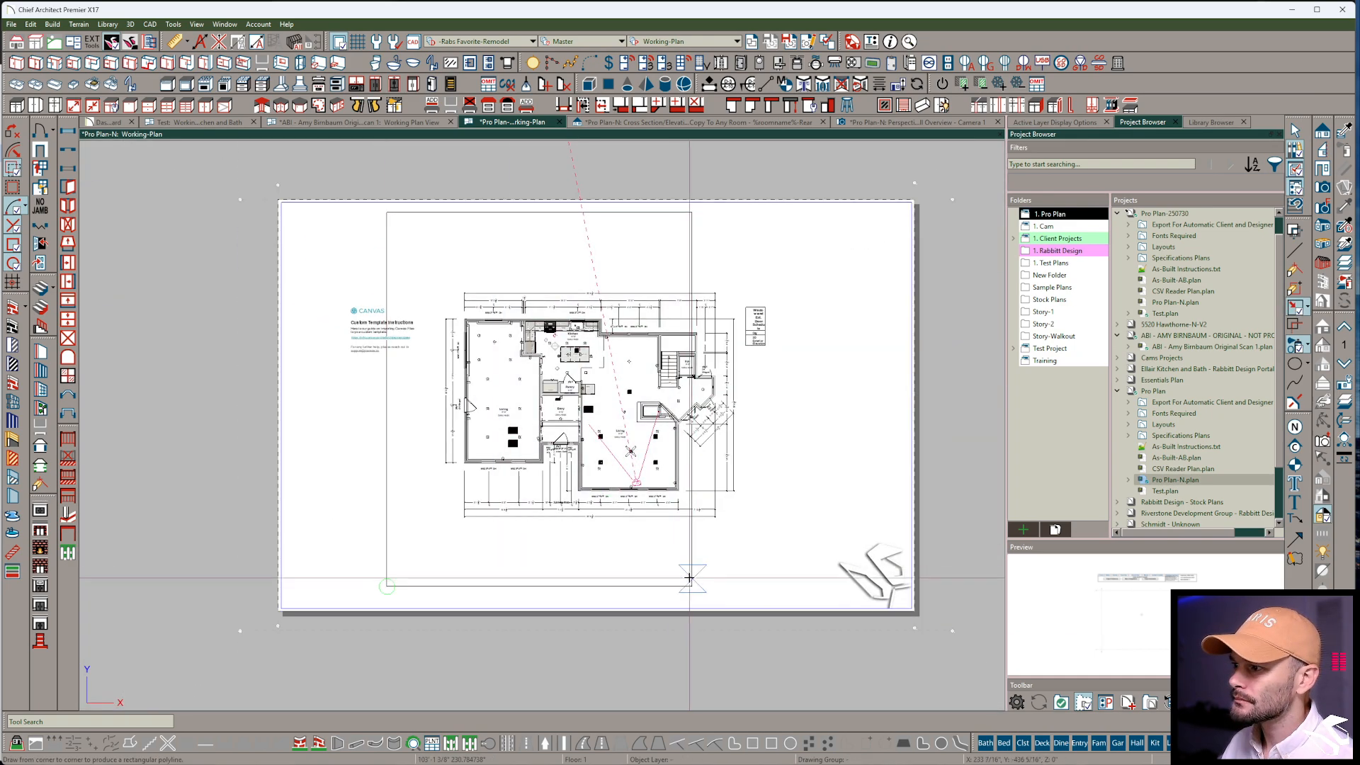
{"action": "left_click_drag", "start_coordinate": [692, 568], "coordinate": [763, 569]}
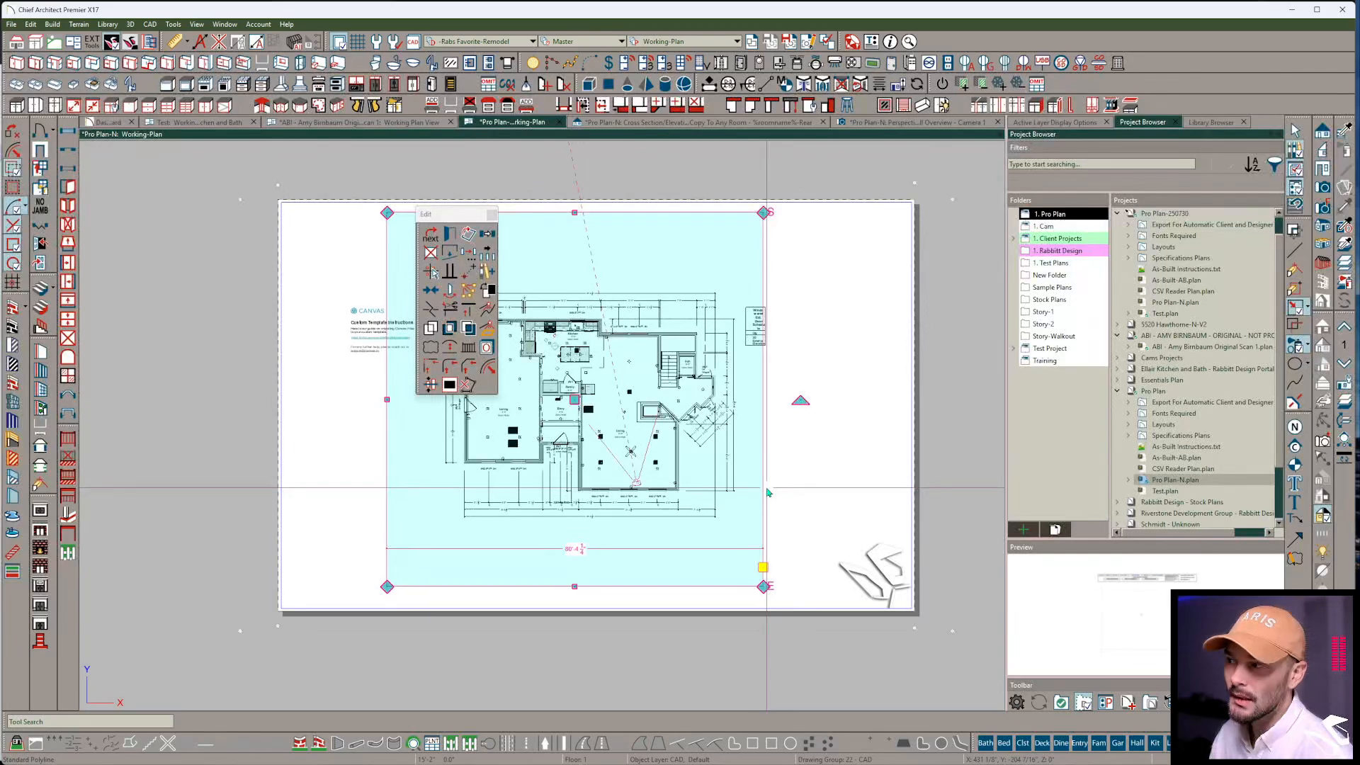
Convert the rectangular polyline into a Terrain Perimeter with default terrain settings, leaving the Terrain Perimeter layer's display off
{"action": "left_click", "coordinate": [487, 332]}
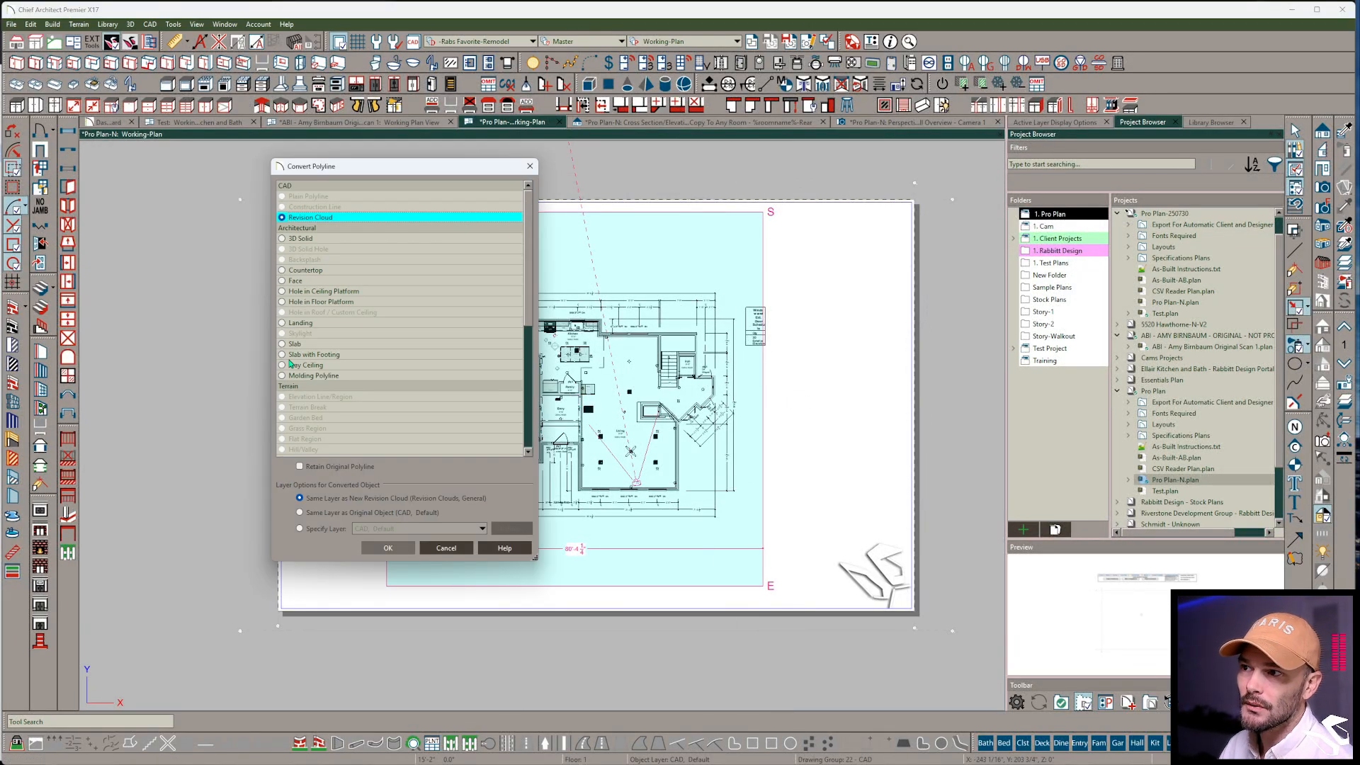
{"action": "scroll", "coordinate": [290, 365], "scroll_direction": "down", "scroll_amount": 8}
{"action": "left_click", "coordinate": [283, 273]}
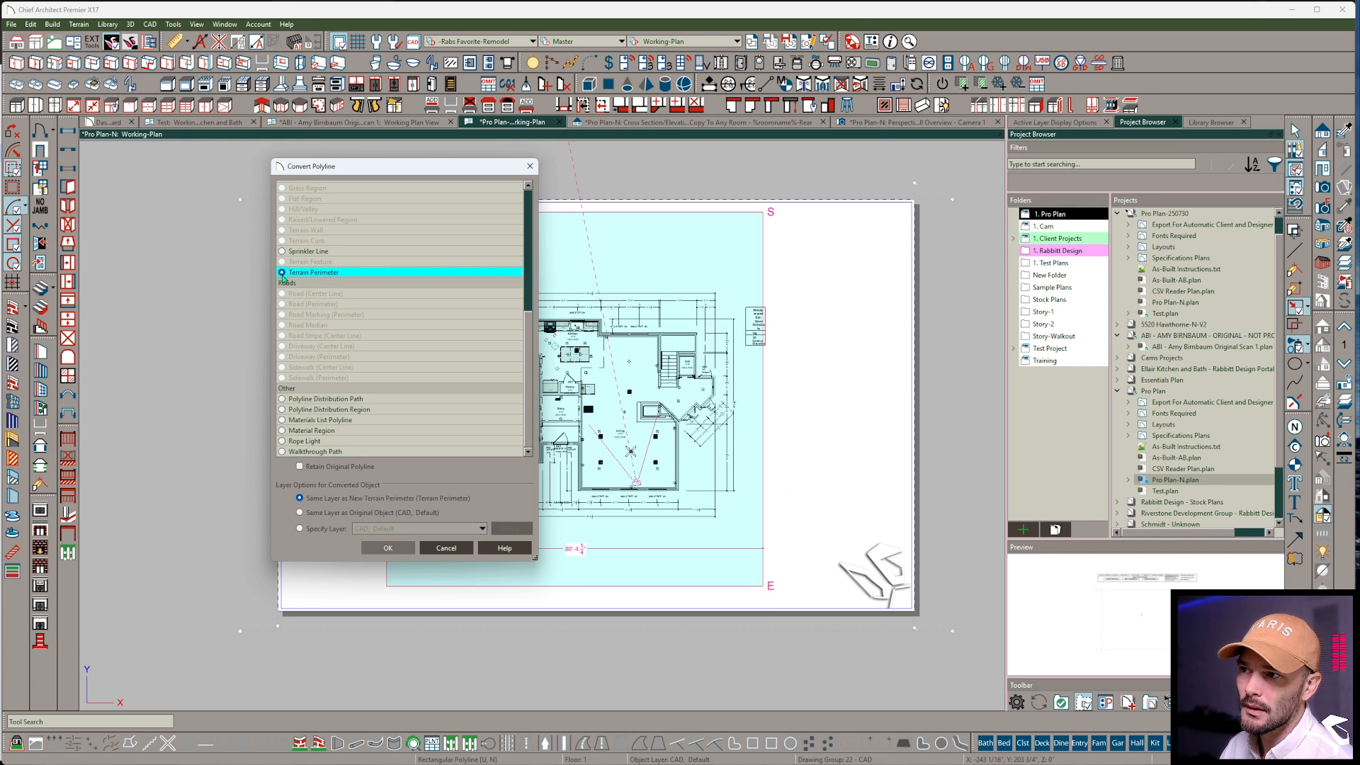
{"action": "left_click", "coordinate": [385, 548]}
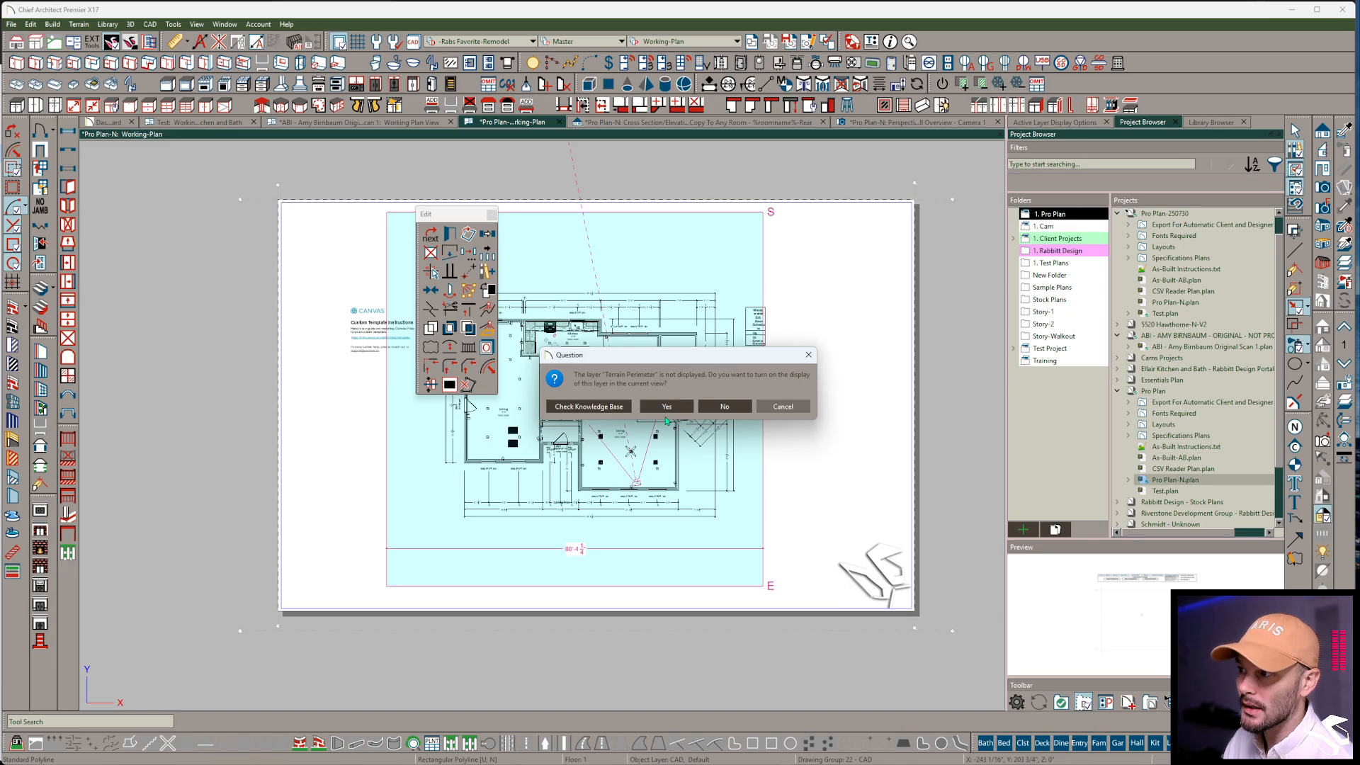
{"action": "left_click", "coordinate": [710, 408]}
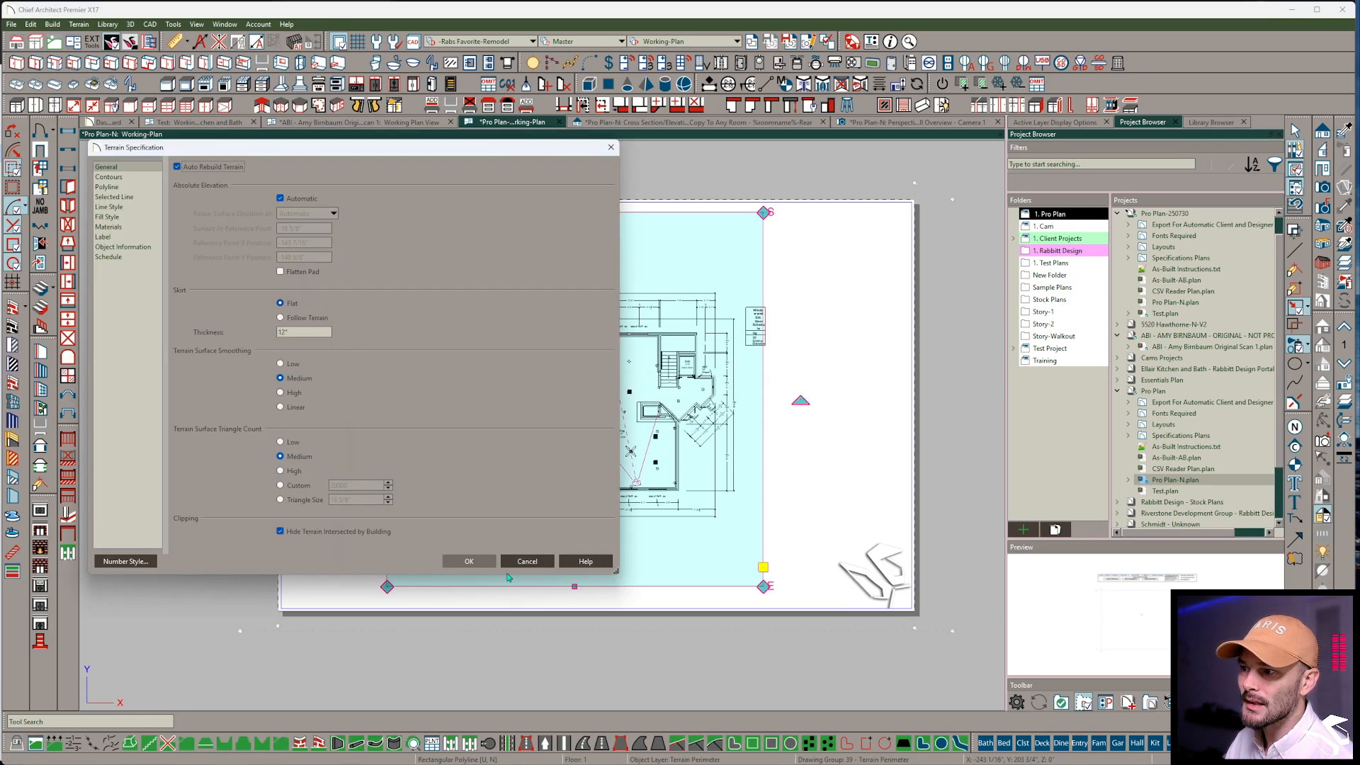
{"action": "left_click", "coordinate": [471, 561]}
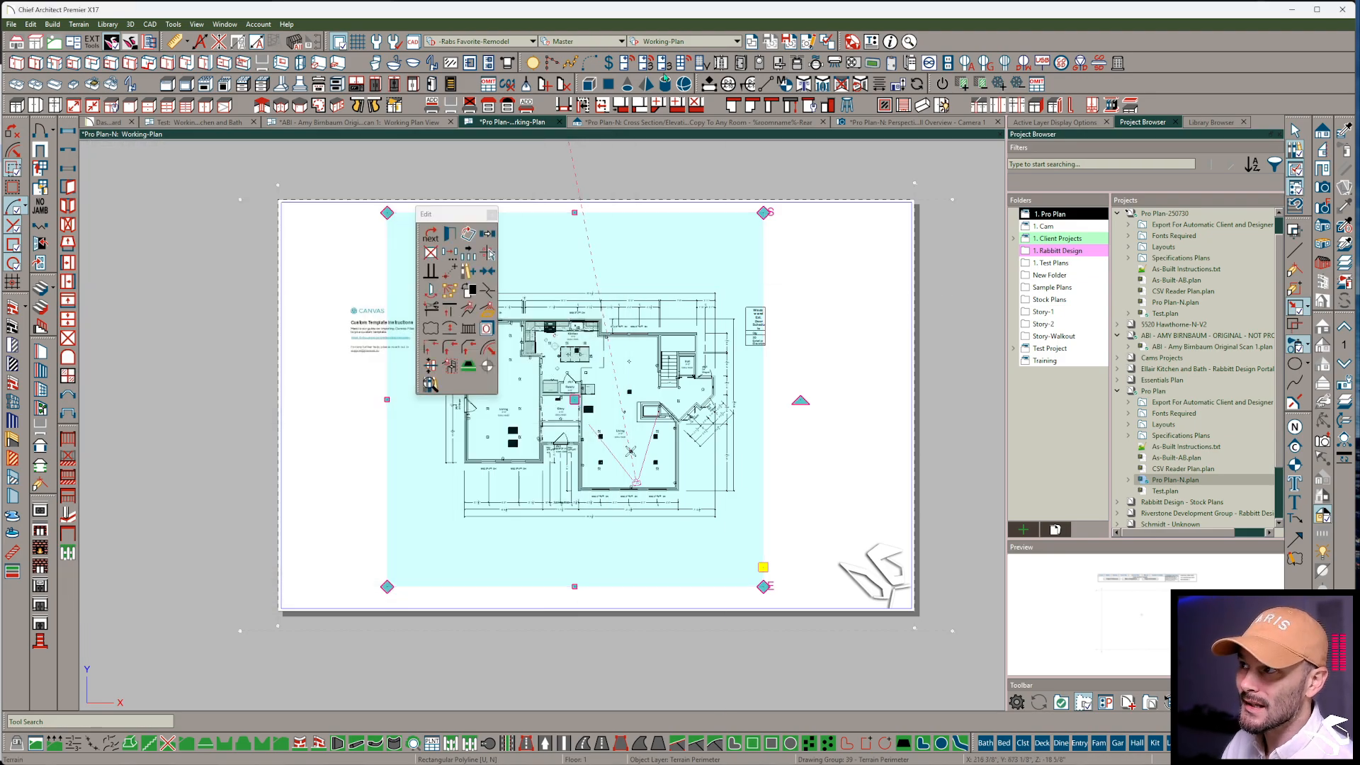
Switch to the Working-Landscaping view and select the Terrain Perimeter around the house to inspect it
{"action": "left_click", "coordinate": [679, 42]}
{"action": "left_click", "coordinate": [679, 110]}
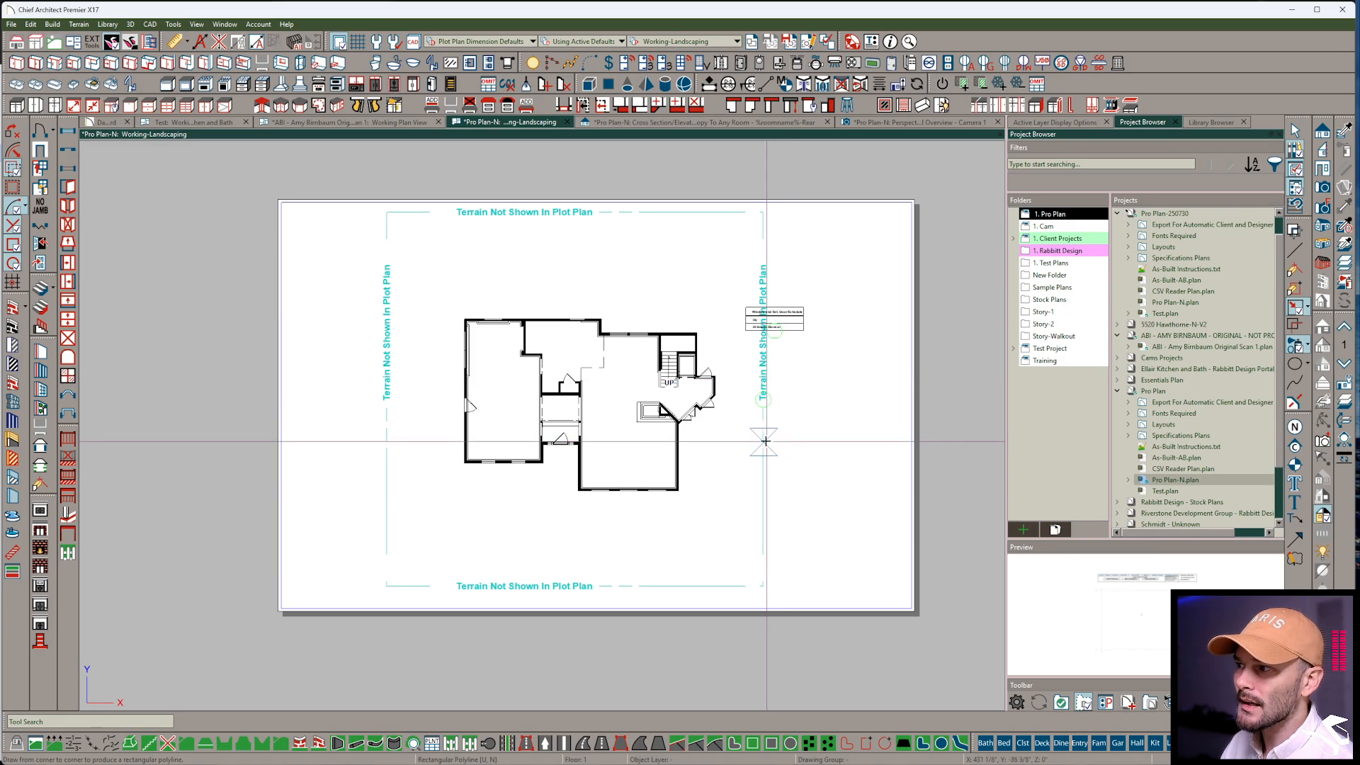
{"action": "left_click", "coordinate": [764, 433]}
{"action": "scroll", "coordinate": [695, 376], "scroll_direction": "up", "scroll_amount": 1}
{"action": "scroll", "coordinate": [655, 351], "scroll_direction": "up", "scroll_amount": 1}
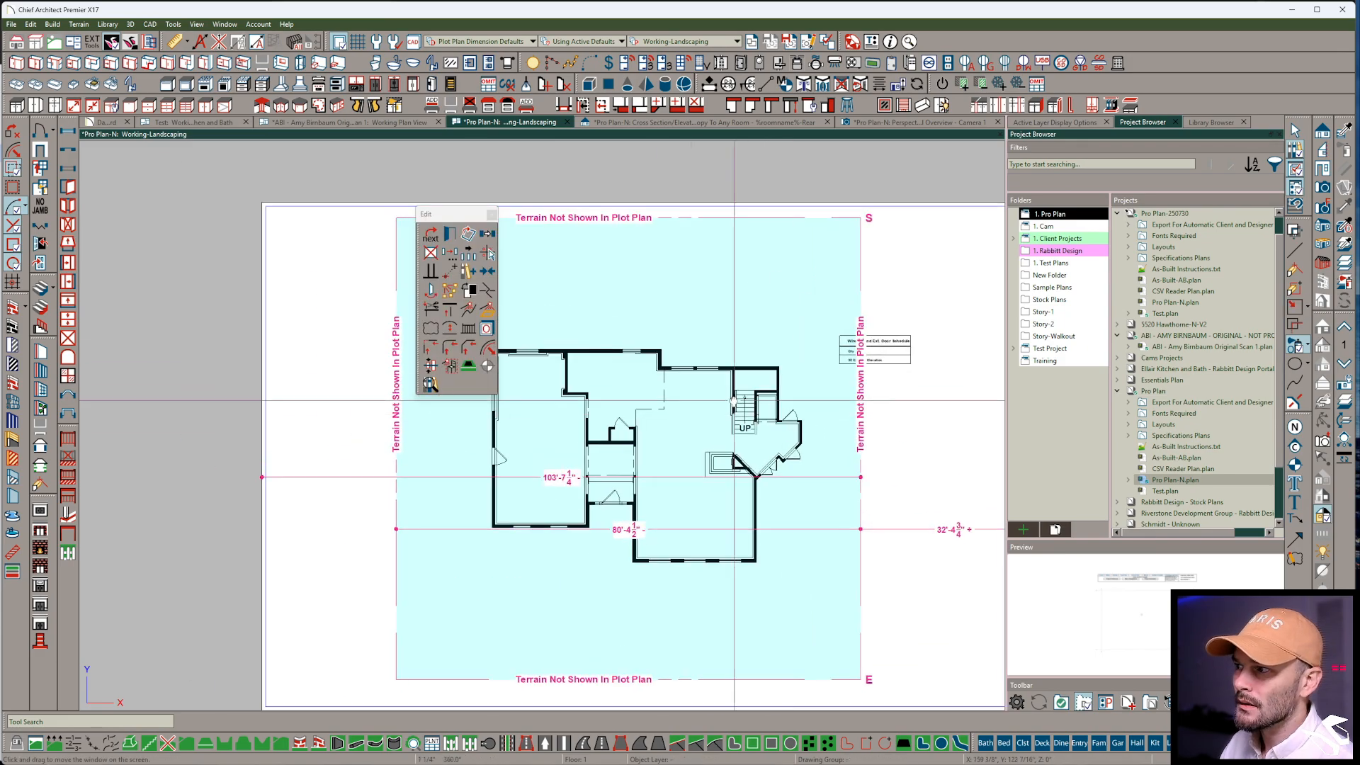
Open the Plot Plan view and examine the property line polyline's area and perimeter in its specification
{"action": "left_click", "coordinate": [738, 41]}
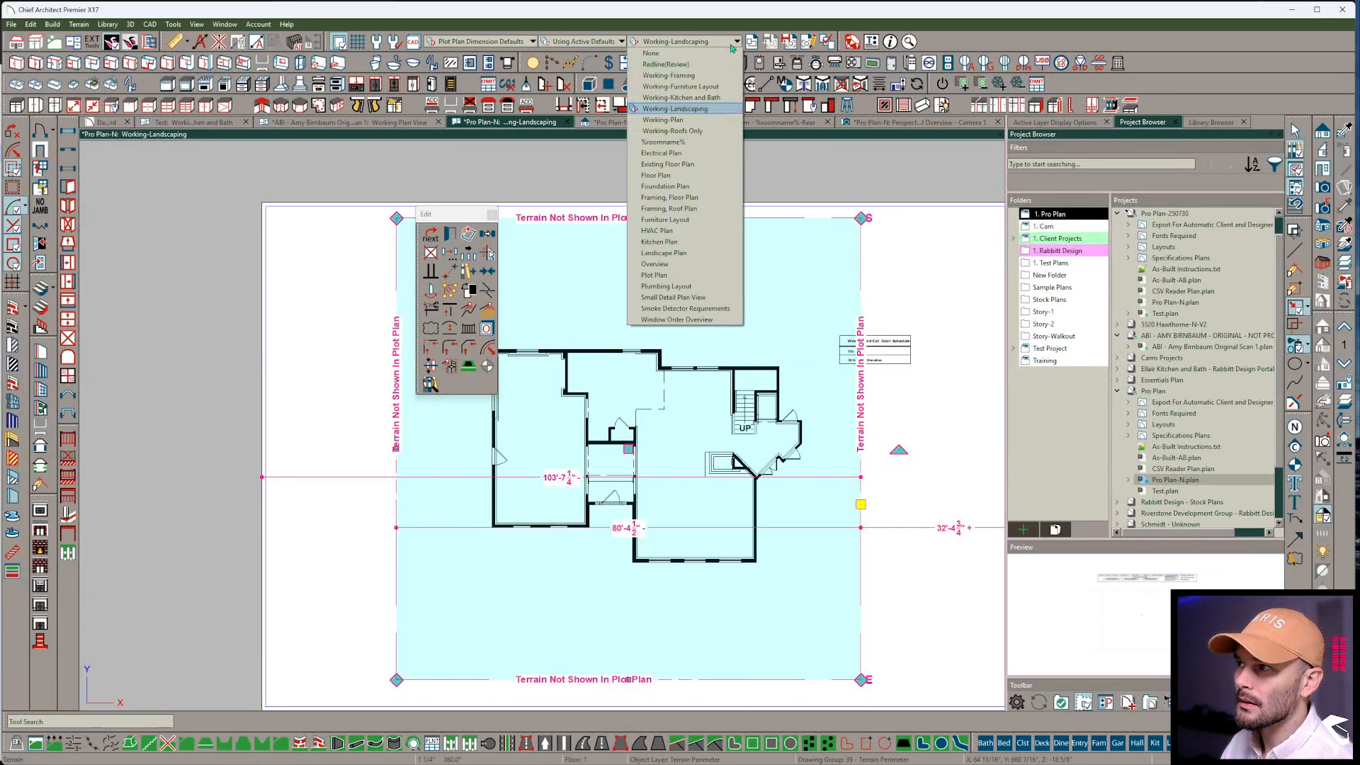
{"action": "left_click", "coordinate": [654, 275]}
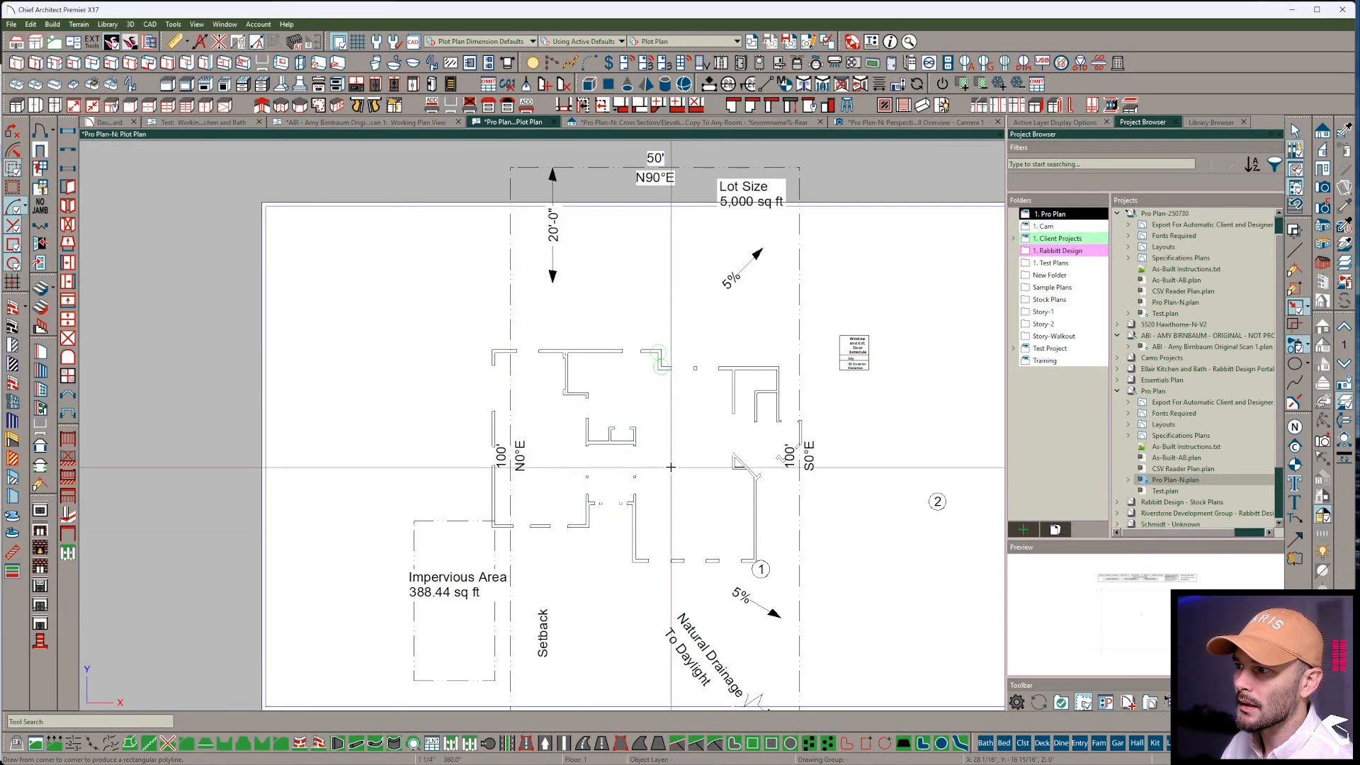
{"action": "scroll", "coordinate": [785, 532], "scroll_direction": "down", "scroll_amount": 1}
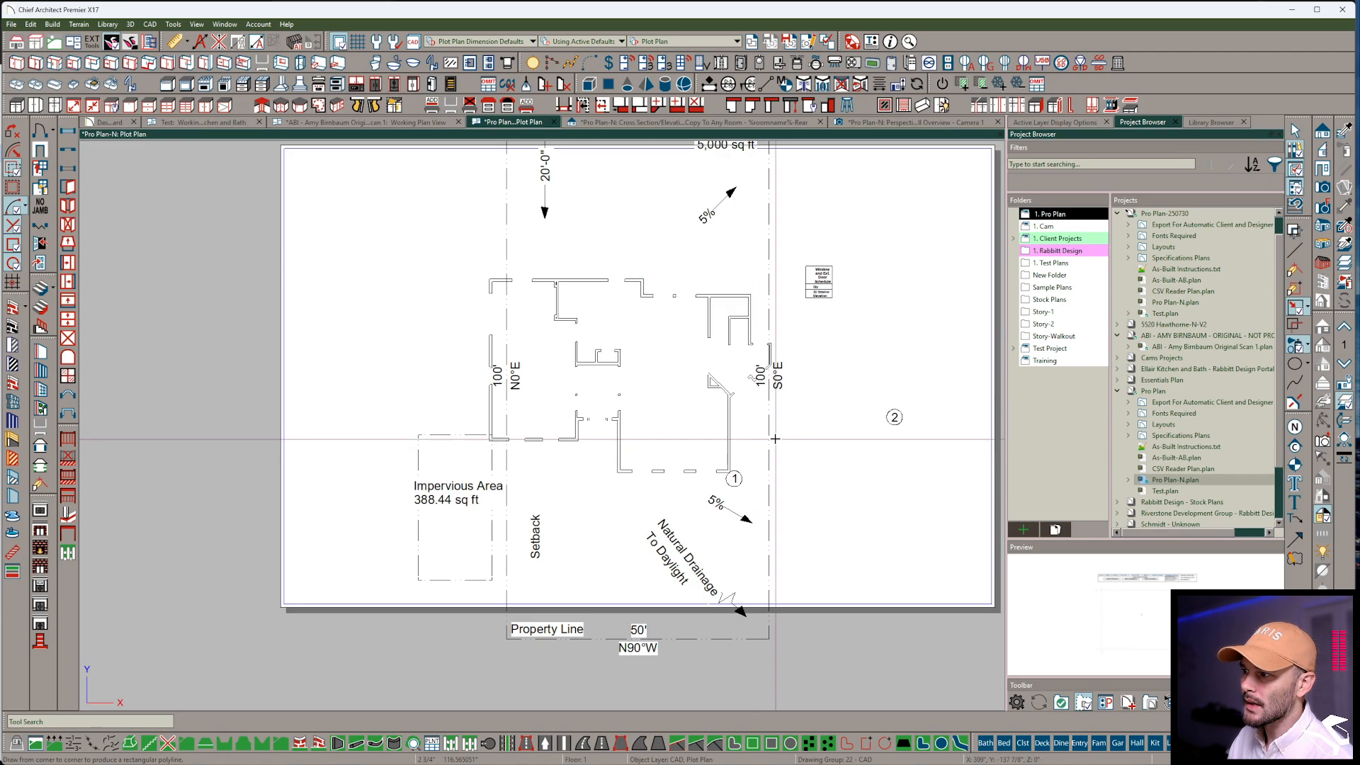
{"action": "left_click", "coordinate": [772, 439]}
{"action": "middle_click_drag", "start_coordinate": [831, 531], "coordinate": [875, 626]}
{"action": "scroll", "coordinate": [874, 625], "scroll_direction": "down", "scroll_amount": 1}
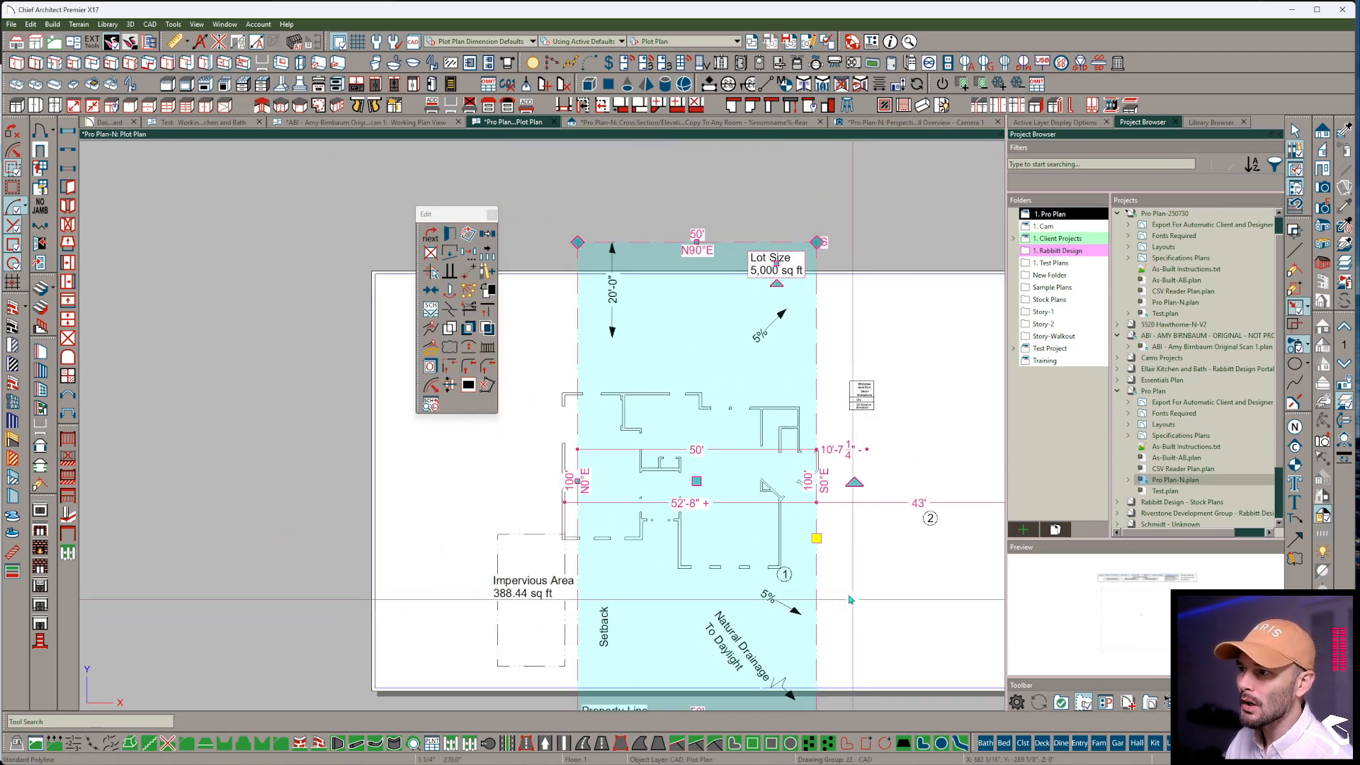
{"action": "left_click", "coordinate": [453, 240]}
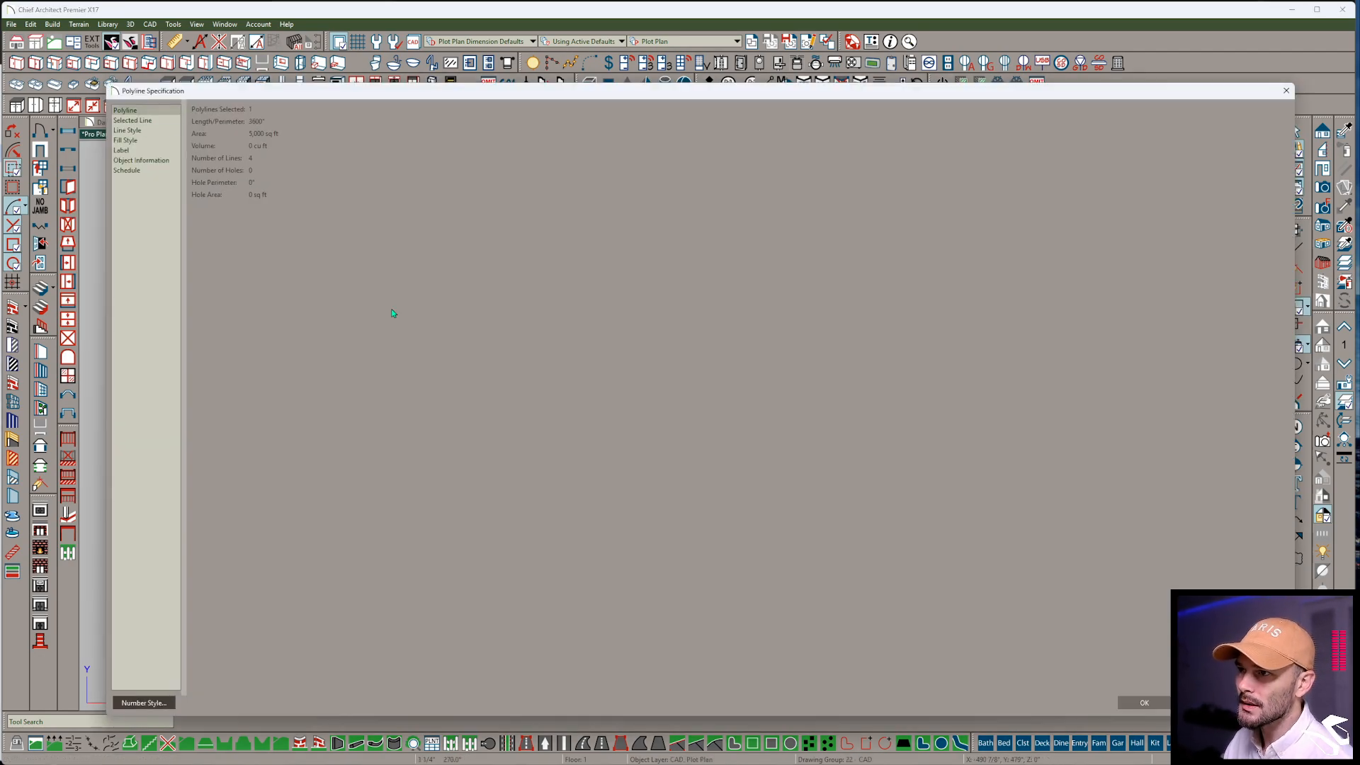
{"action": "left_click", "coordinate": [1144, 702]}
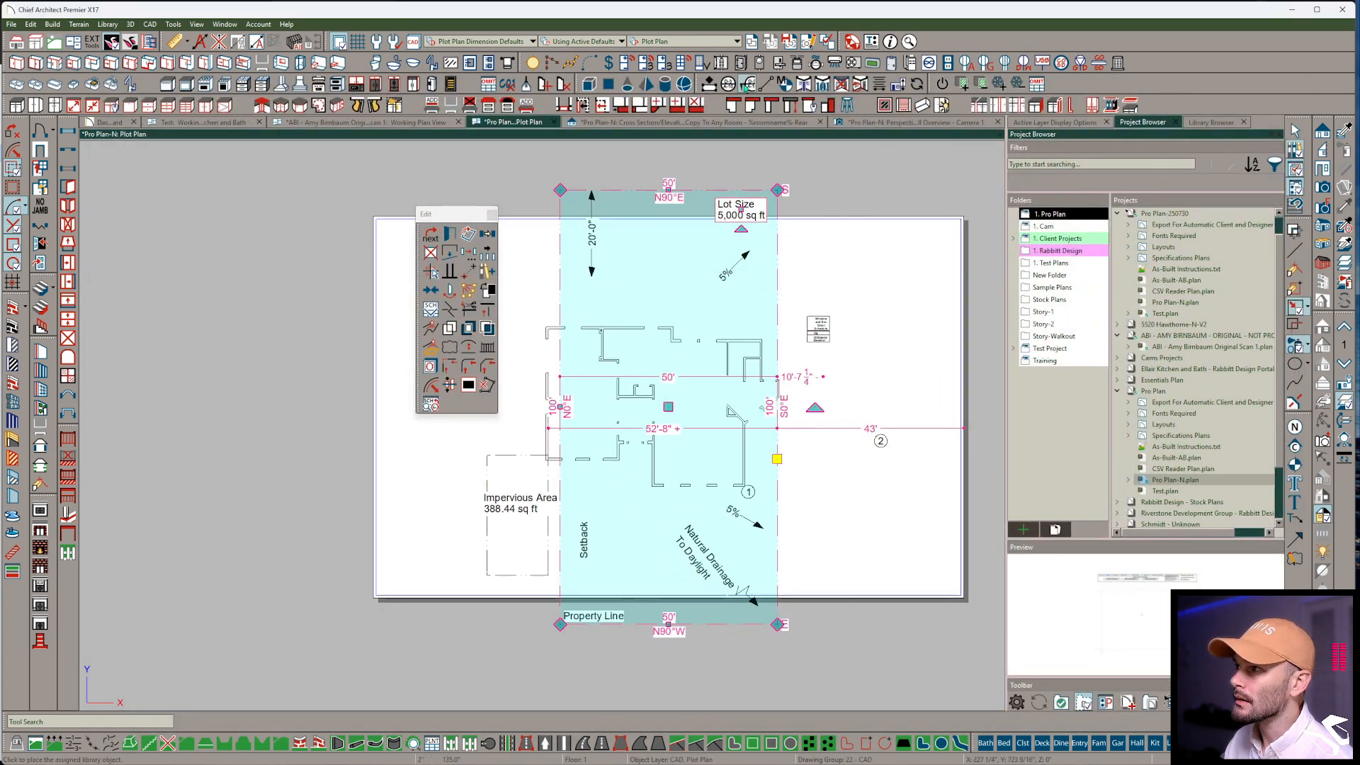
Return to the Working-Landscaping view and place the Terrain Perimeter's elevation reference point on the house's lower-left exterior corner
{"action": "left_click", "coordinate": [737, 41]}
{"action": "left_click", "coordinate": [694, 113]}
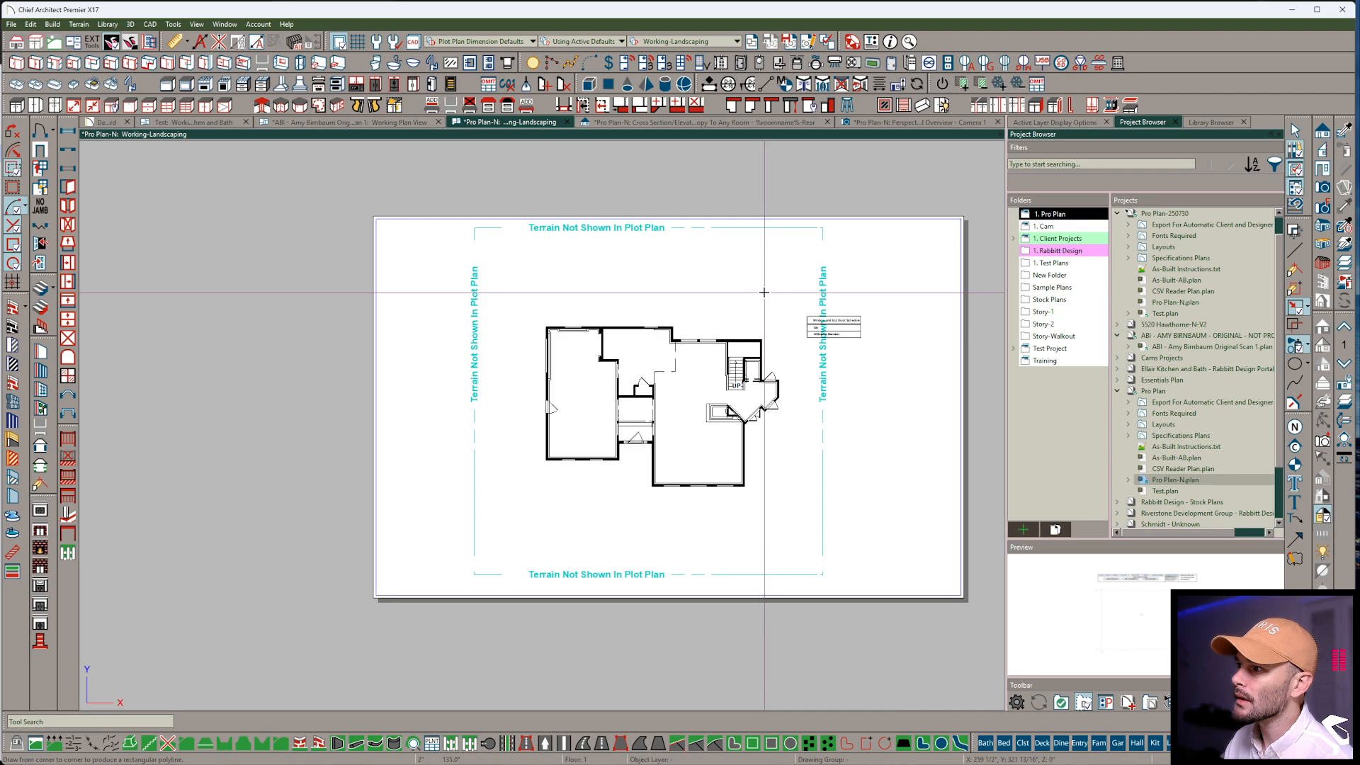
{"action": "left_click", "coordinate": [693, 313]}
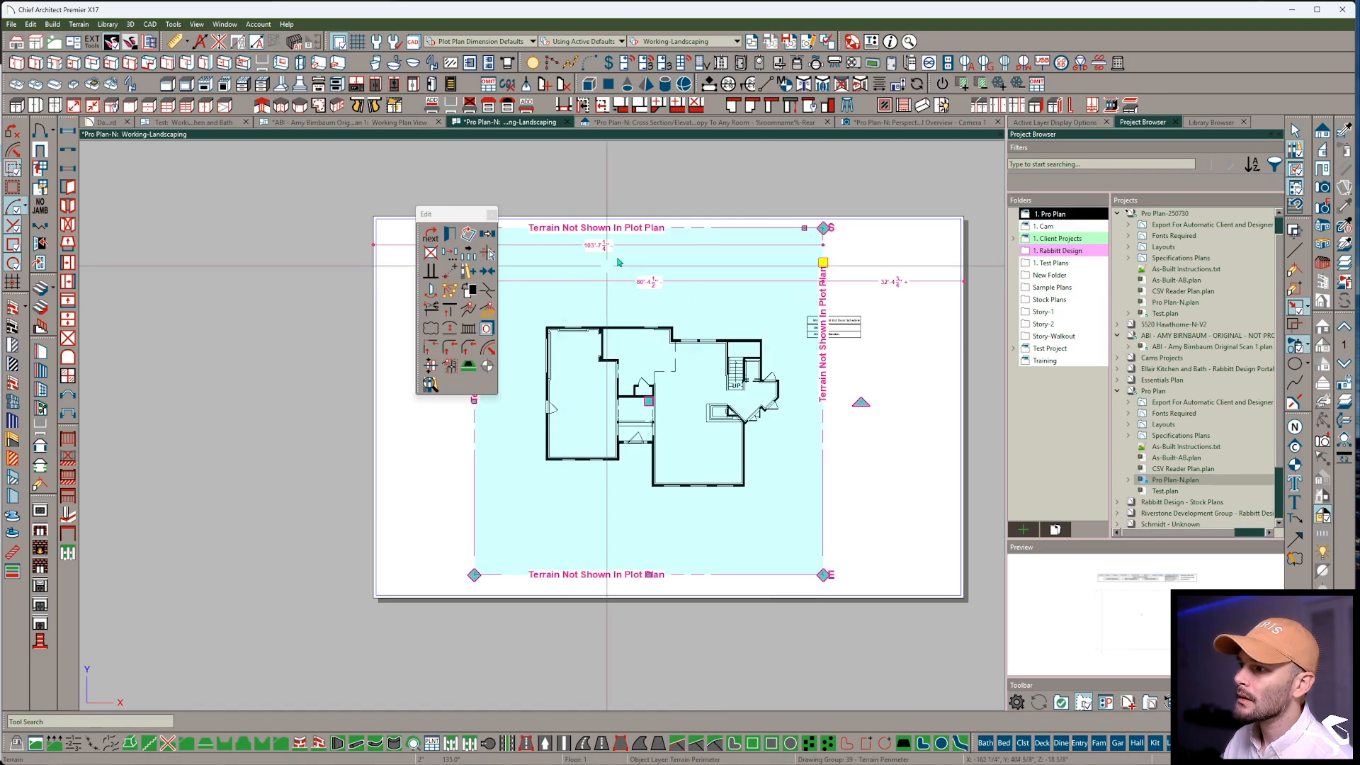
{"action": "left_click", "coordinate": [488, 366]}
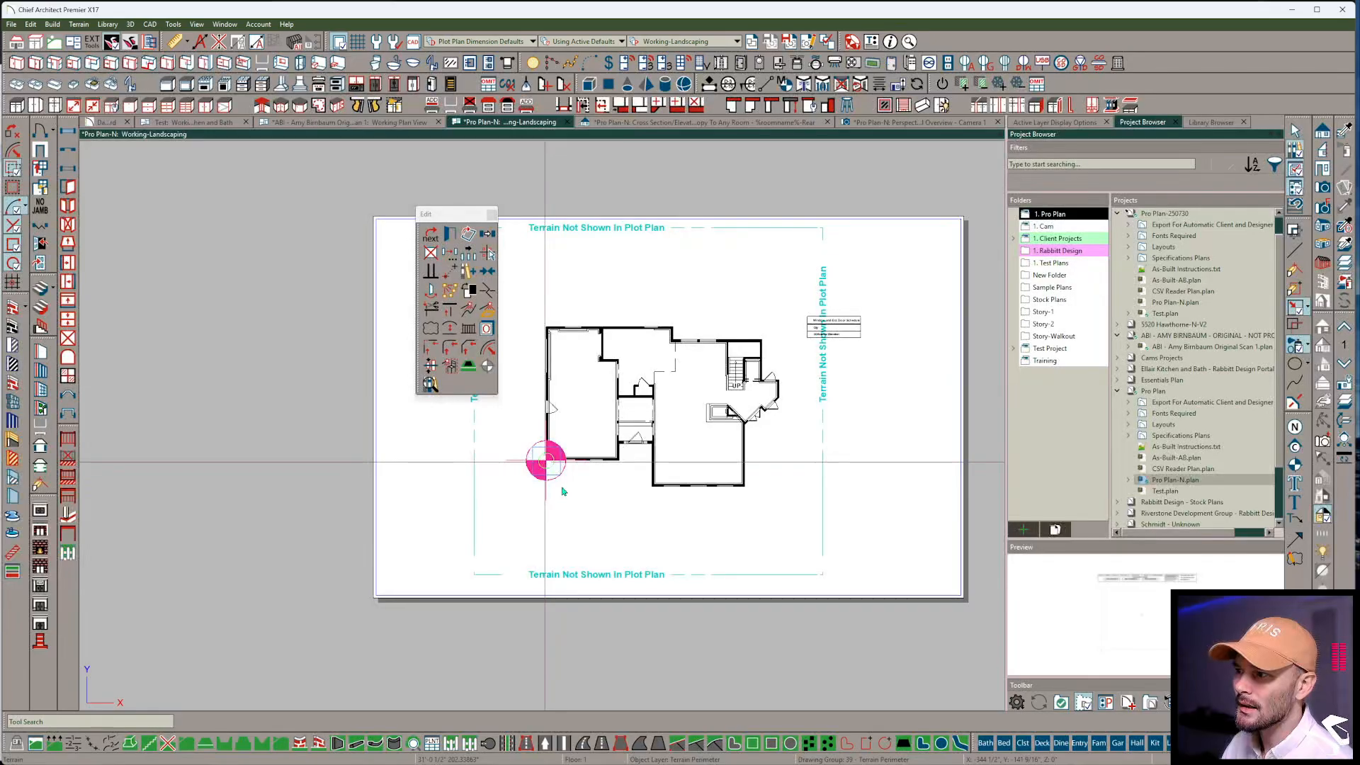
{"action": "left_click", "coordinate": [545, 461]}
{"action": "scroll", "coordinate": [576, 412], "scroll_direction": "up", "scroll_amount": 2}
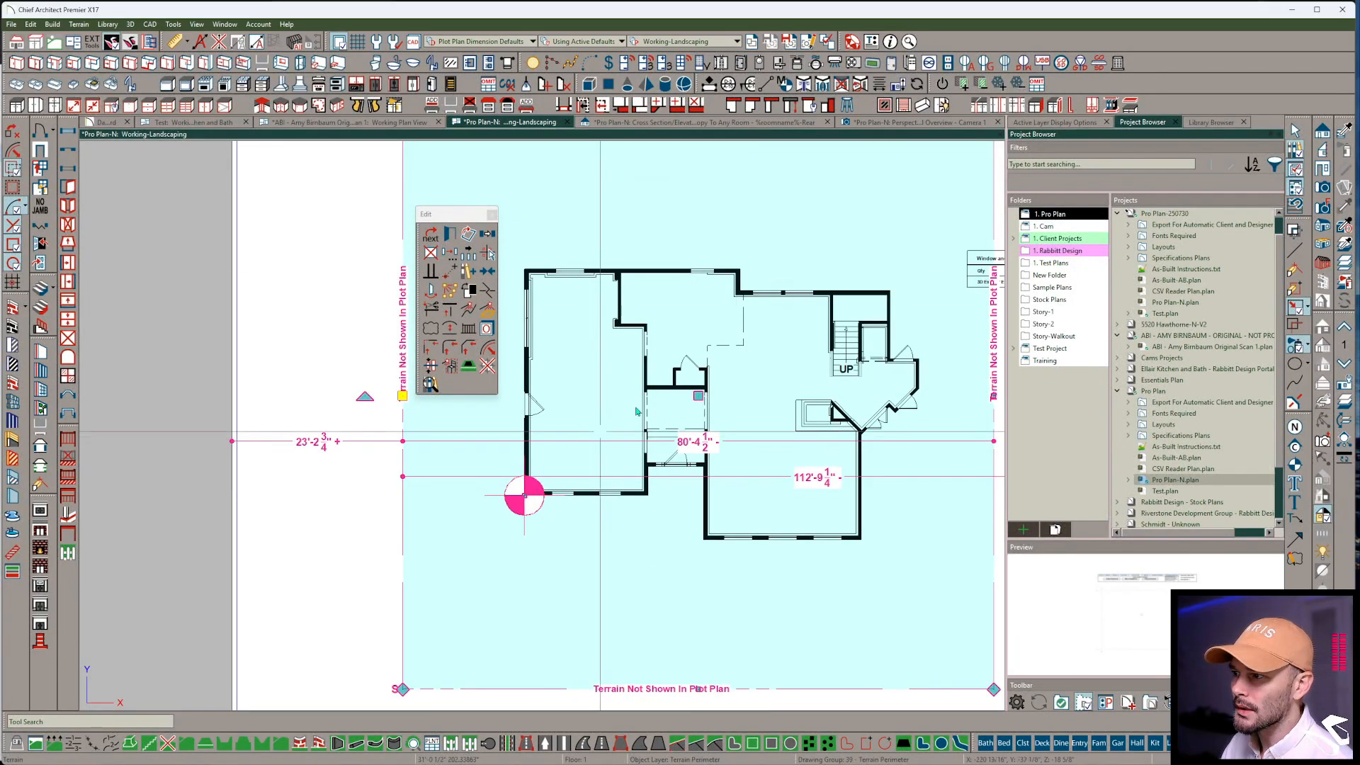
{"action": "scroll", "coordinate": [636, 411], "scroll_direction": "up", "scroll_amount": 3}
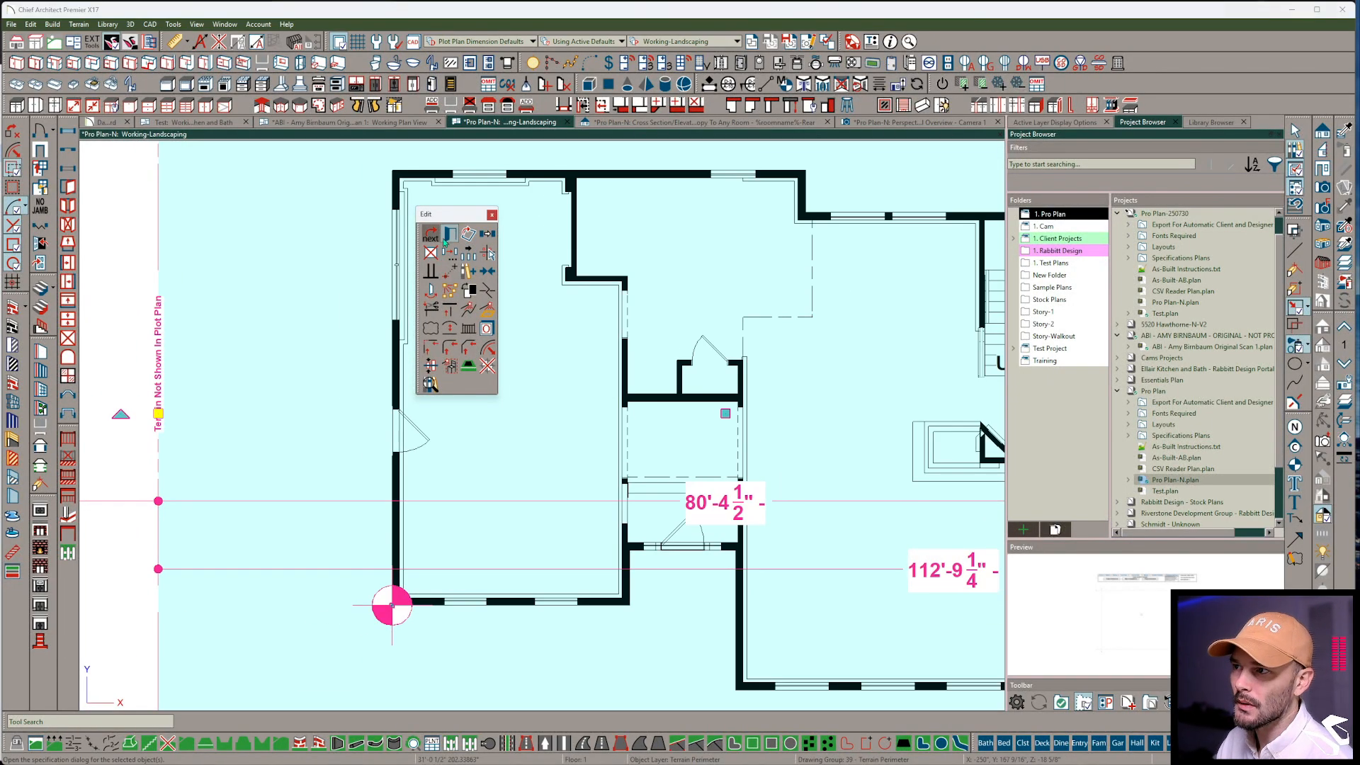
Turn on automatic absolute elevation in the Terrain Perimeter's specification
{"action": "left_click", "coordinate": [445, 243]}
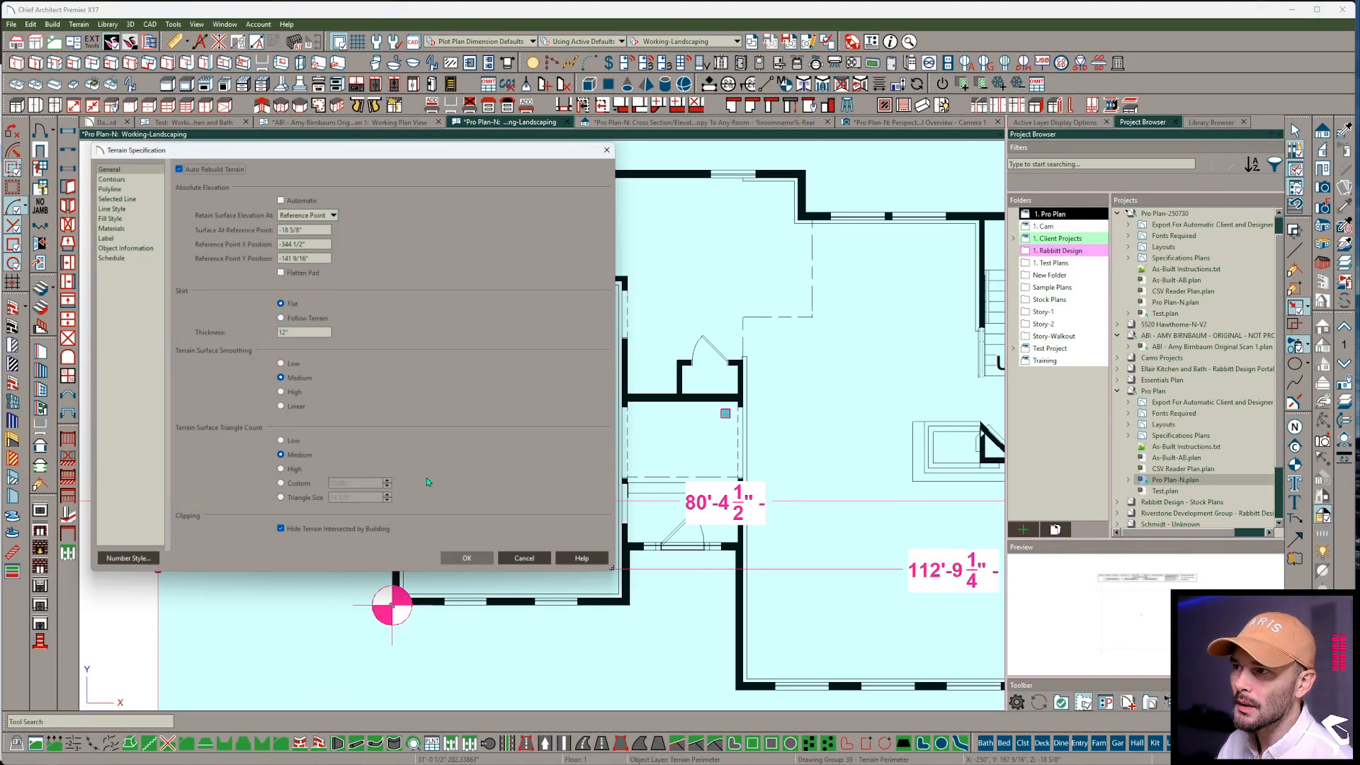
{"action": "left_click", "coordinate": [281, 199]}
{"action": "left_click", "coordinate": [468, 562]}
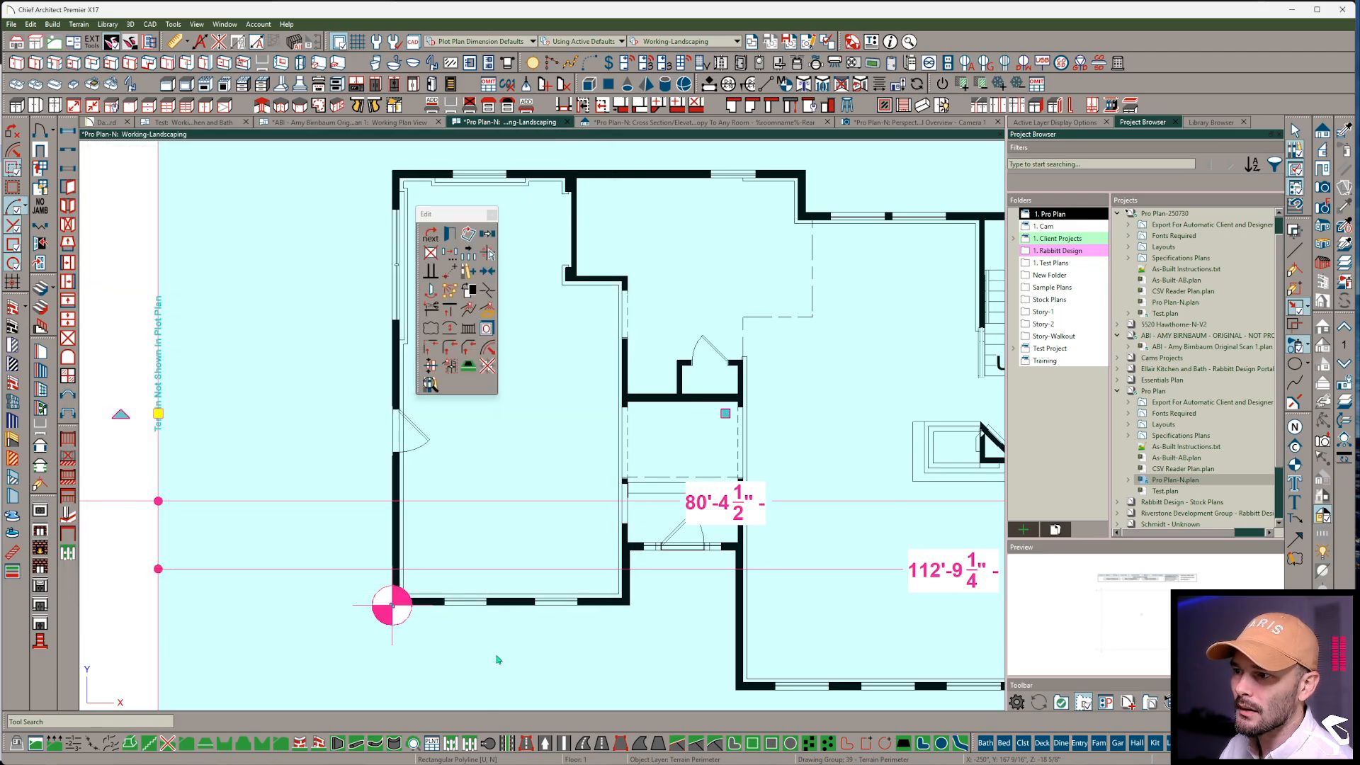
{"action": "scroll", "coordinate": [500, 650], "scroll_direction": "down", "scroll_amount": 5}
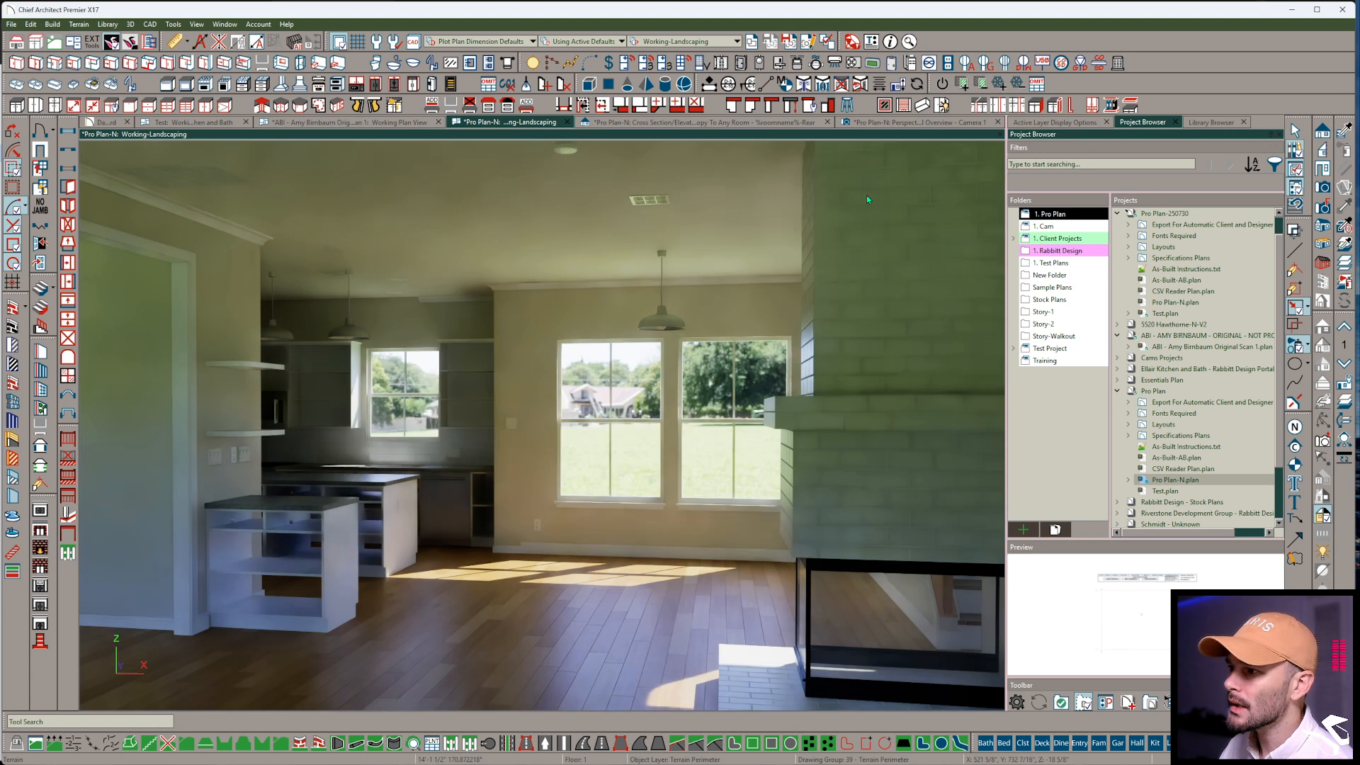
{"action": "left_click", "coordinate": [692, 445]}
{"action": "scroll", "coordinate": [692, 439], "scroll_direction": "down", "scroll_amount": 3}
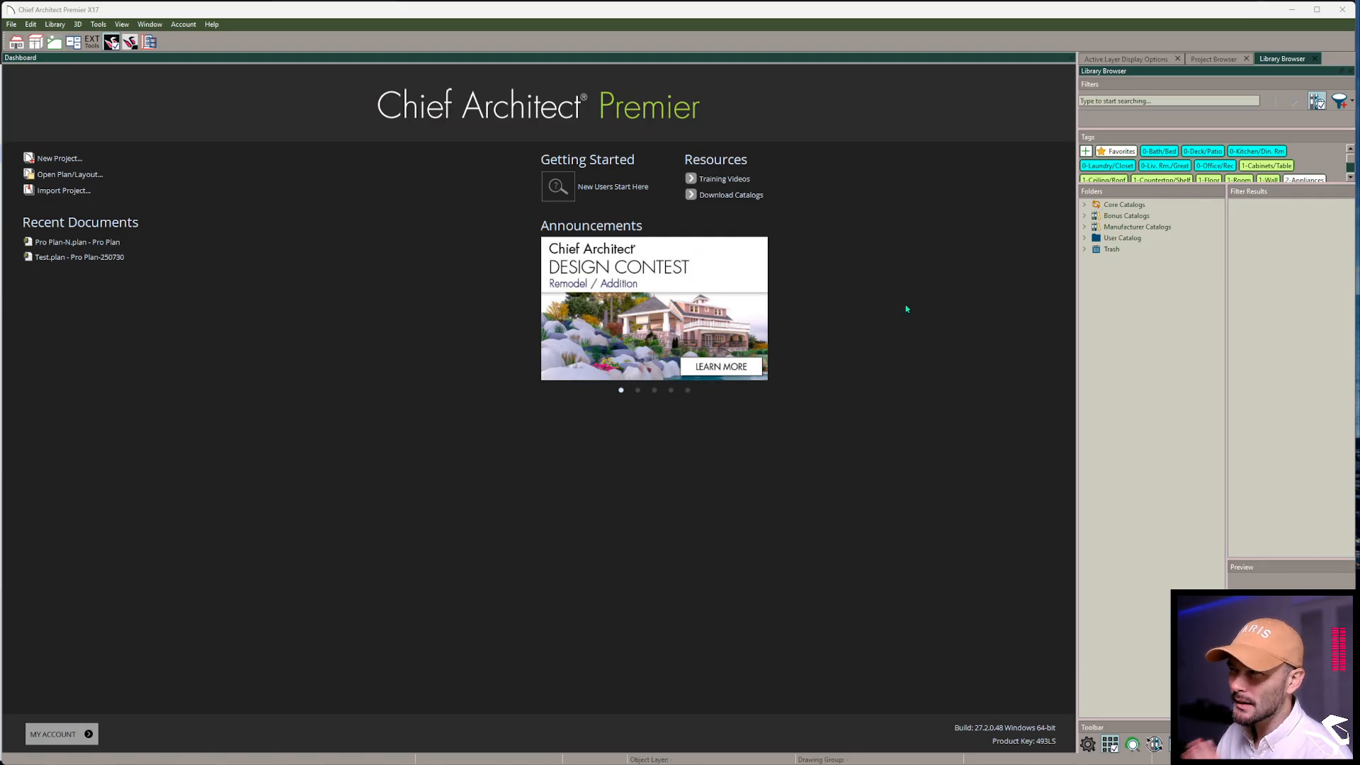
Reopen Pro Plan-N.plan from the Pro Plan project, using its automatically saved version
{"action": "left_click", "coordinate": [1208, 60]}
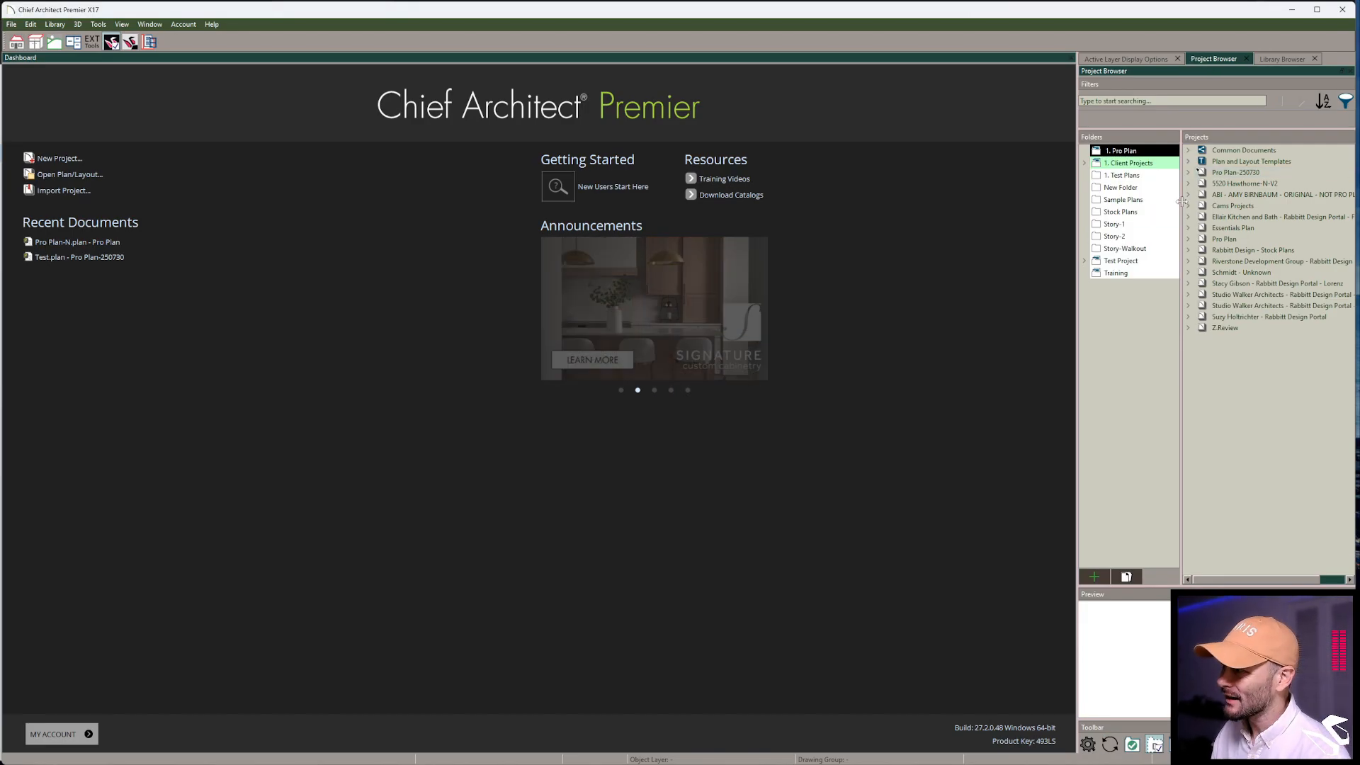
{"action": "left_click", "coordinate": [1188, 239]}
{"action": "double_click", "coordinate": [1246, 327]}
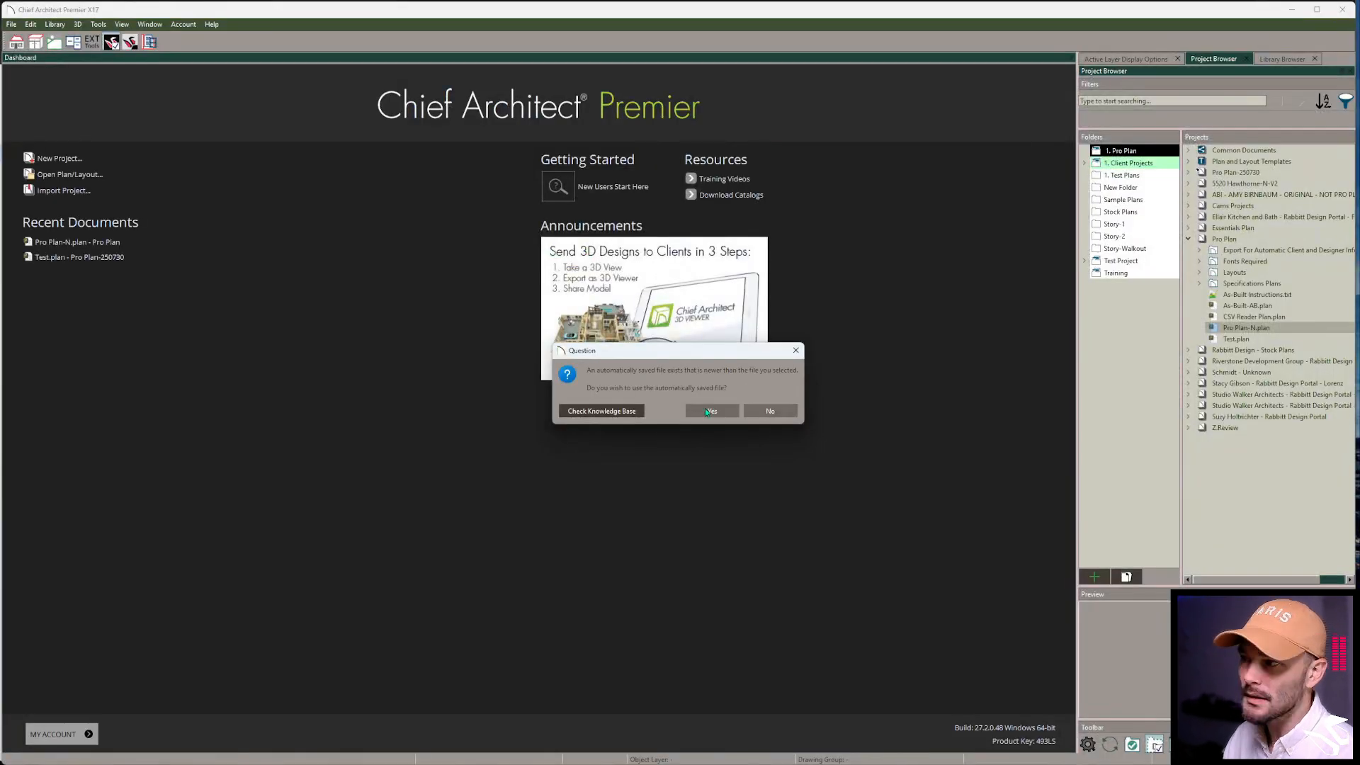
{"action": "left_click", "coordinate": [857, 474]}
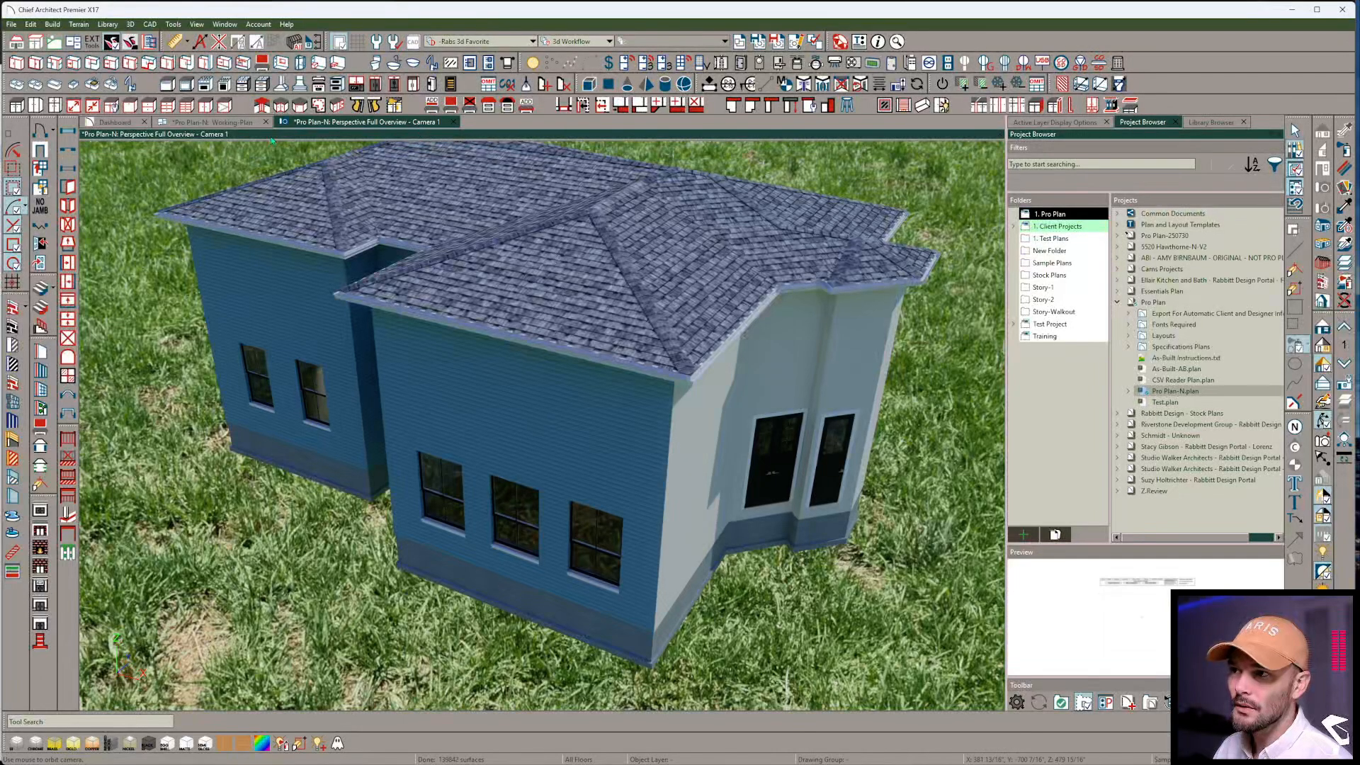
Find the schedule containing the large living room, examine its coverage rows in Project Information, and return to the Working-Plan view
{"action": "left_click", "coordinate": [232, 125]}
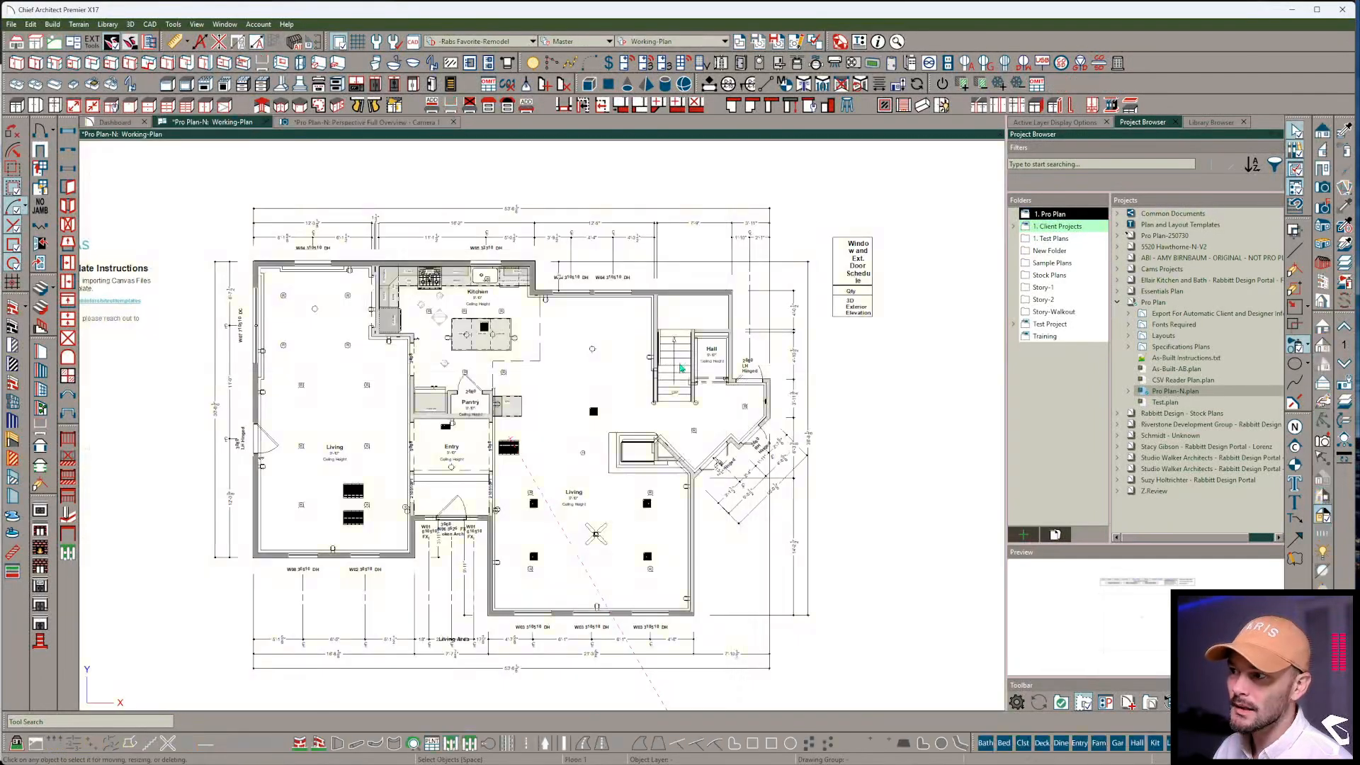
{"action": "left_click", "coordinate": [634, 416]}
{"action": "left_click", "coordinate": [202, 305]}
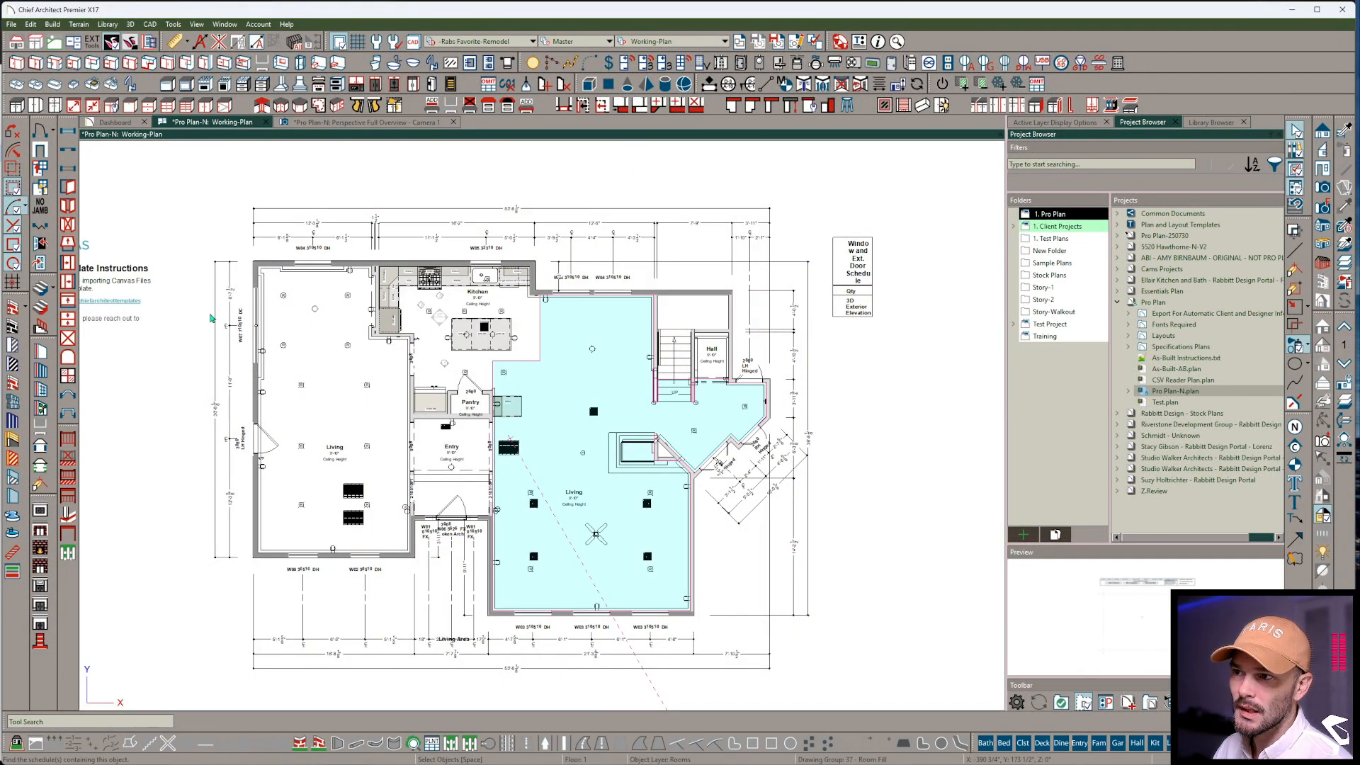
{"action": "scroll", "coordinate": [567, 417], "scroll_direction": "up", "scroll_amount": 4}
{"action": "left_click", "coordinate": [492, 447]}
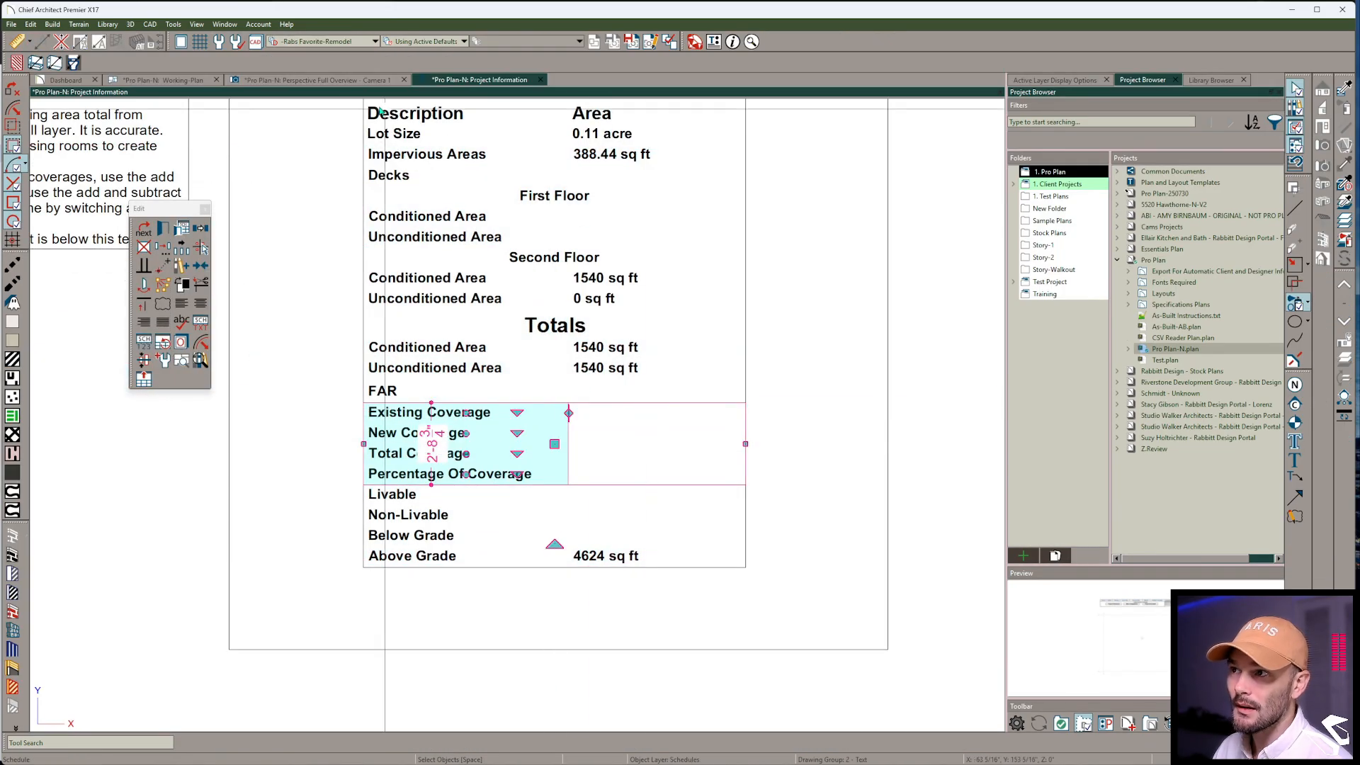
{"action": "left_click", "coordinate": [169, 80]}
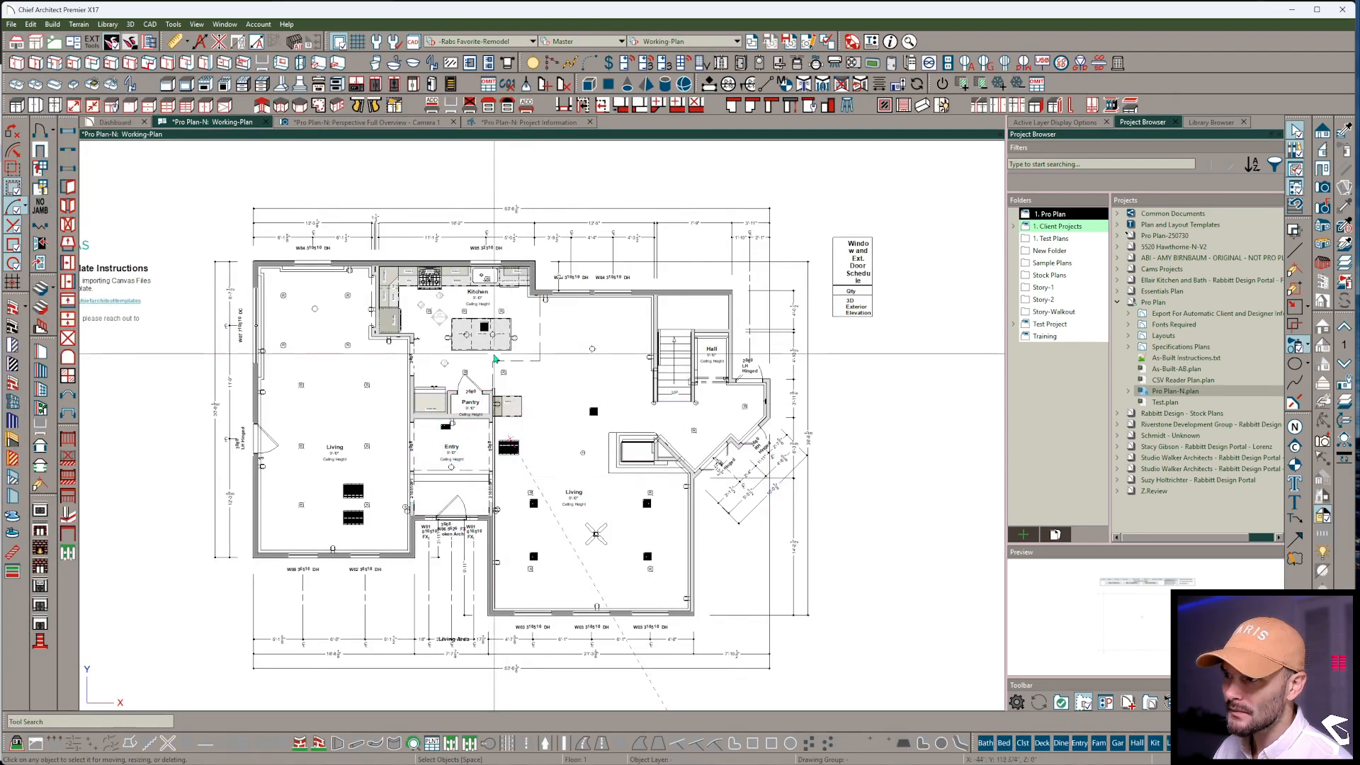
Check the values of all custom object fields, from -Label Replacement to Plancheck-No., in the kitchen island base cabinet's object information
{"action": "left_click", "coordinate": [481, 346]}
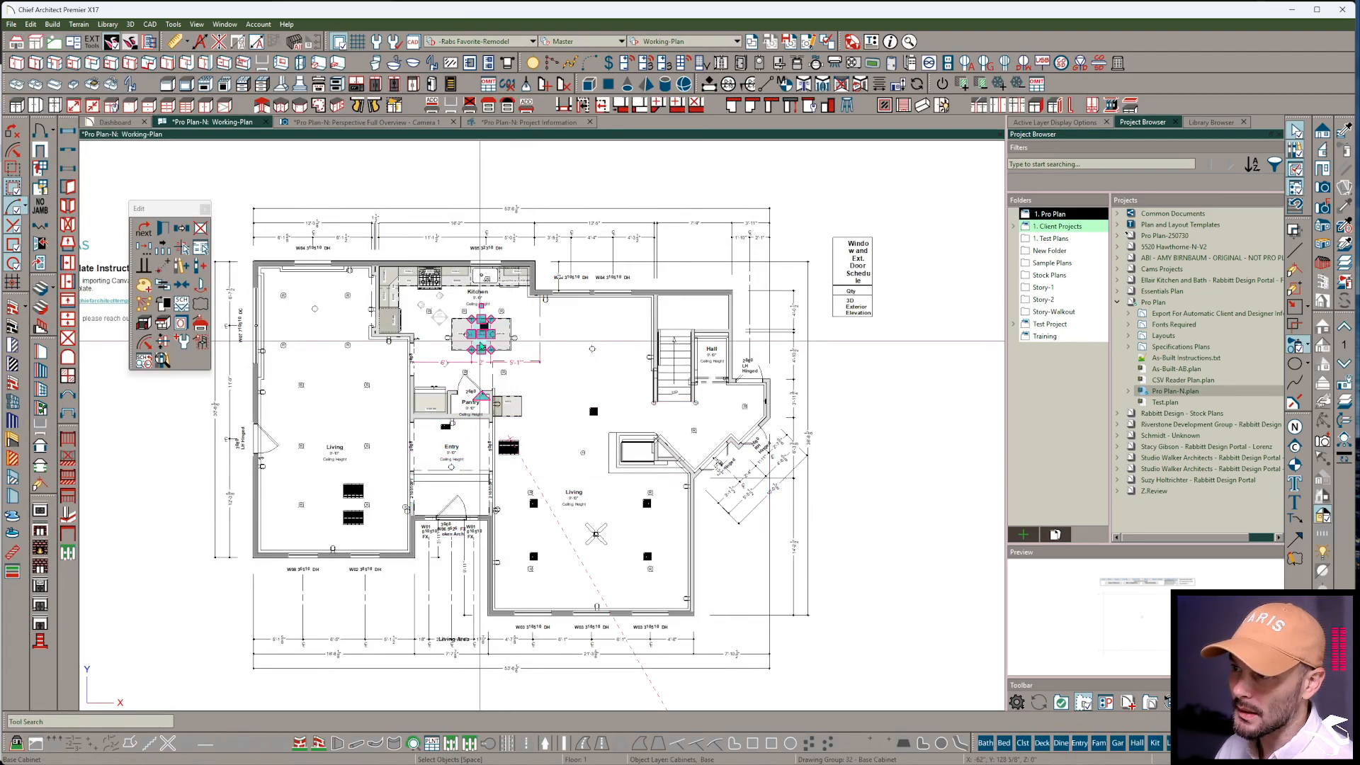
{"action": "double_click", "coordinate": [479, 345]}
{"action": "left_click", "coordinate": [122, 290]}
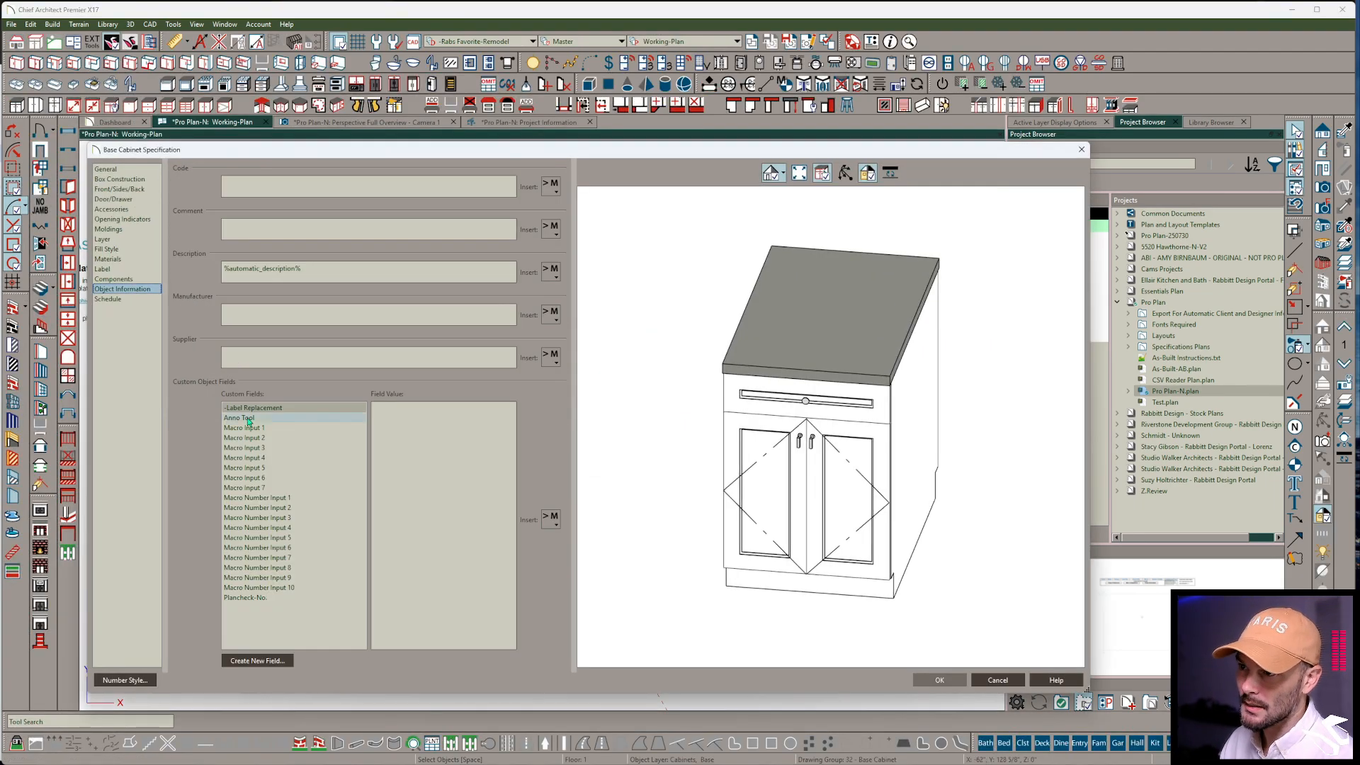
{"action": "left_click", "coordinate": [252, 419]}
{"action": "key", "text": "Down"}
{"action": "key", "text": "Down"}
{"action": "key", "text": "Down"}
{"action": "key", "text": "Down"}
{"action": "key", "text": "Down"}
{"action": "key", "text": "Down"}
{"action": "key", "text": "Down"}
{"action": "key", "text": "Down"}
{"action": "key", "text": "Down"}
{"action": "key", "text": "Down"}
{"action": "key", "text": "Down"}
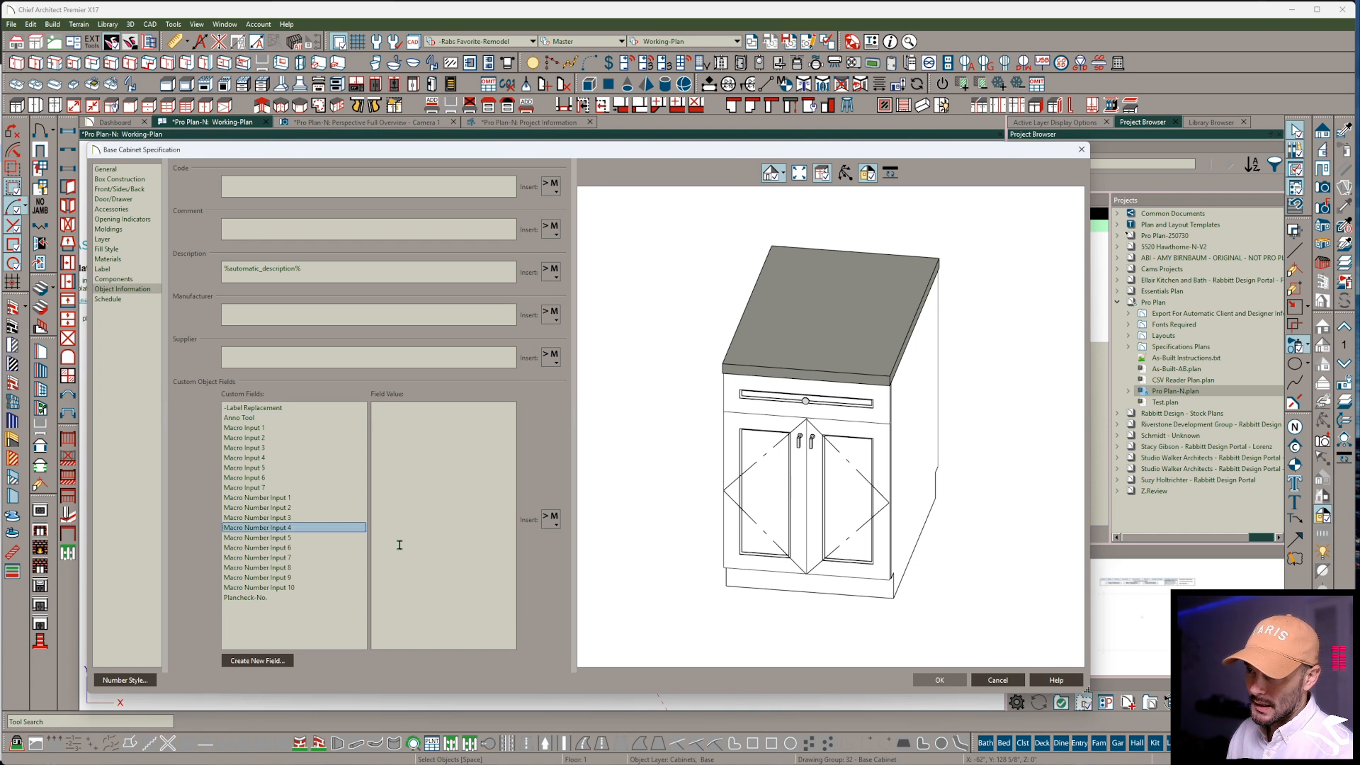
{"action": "key", "text": "Down"}
{"action": "key", "text": "Down"}
{"action": "key", "text": "Down"}
{"action": "key", "text": "Down"}
{"action": "key", "text": "Down"}
{"action": "key", "text": "Down"}
{"action": "key", "text": "Down"}
{"action": "key", "text": "Up"}
{"action": "key", "text": "Up"}
{"action": "key", "text": "Up"}
{"action": "key", "text": "Up"}
{"action": "key", "text": "Up"}
{"action": "key", "text": "Up"}
{"action": "key", "text": "Up"}
{"action": "key", "text": "Up"}
{"action": "key", "text": "Up"}
{"action": "key", "text": "Up"}
{"action": "key", "text": "Up"}
{"action": "key", "text": "Up"}
{"action": "key", "text": "Up"}
{"action": "key", "text": "Up"}
{"action": "key", "text": "Up"}
{"action": "key", "text": "Up"}
{"action": "key", "text": "Up"}
{"action": "key", "text": "Up"}
{"action": "key", "text": "Up"}
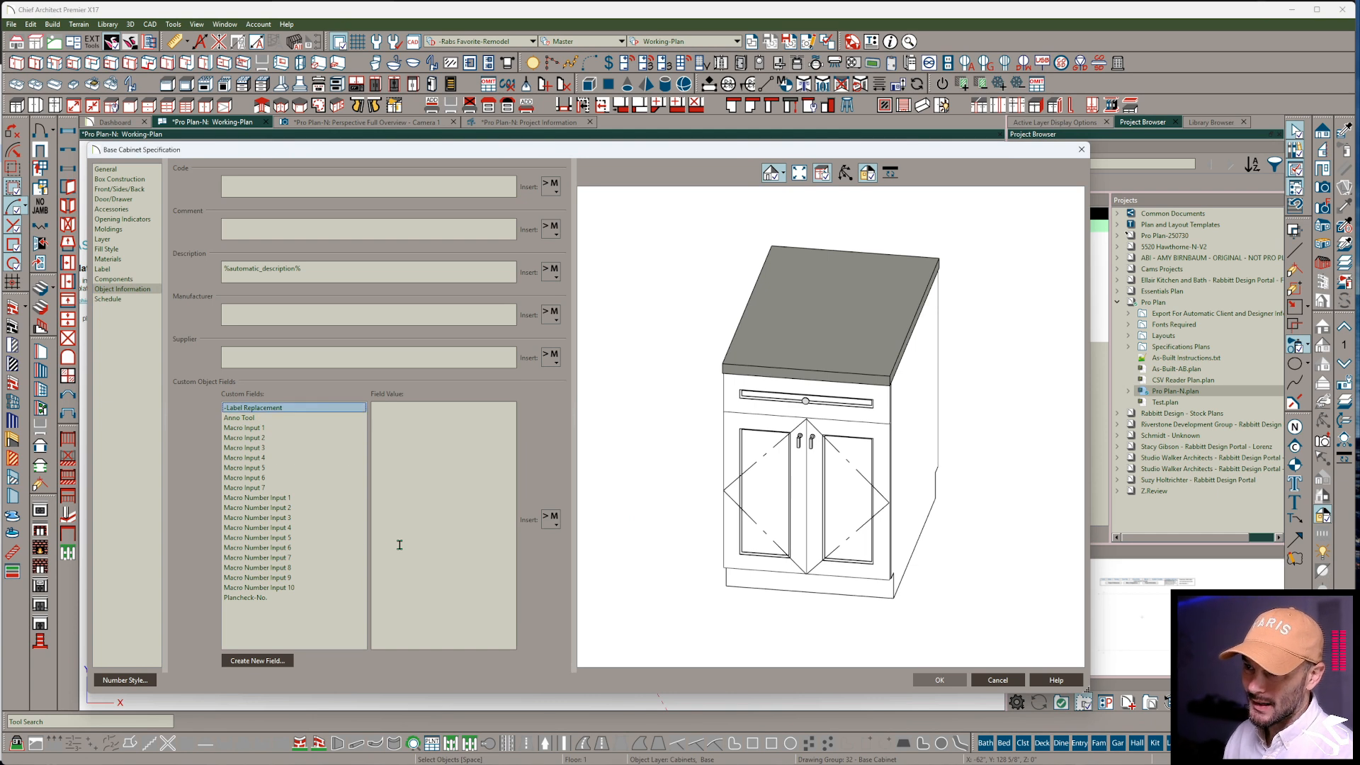
{"action": "key", "text": "Down"}
{"action": "key", "text": "Down"}
{"action": "key", "text": "Down"}
{"action": "key", "text": "Down"}
{"action": "key", "text": "Down"}
{"action": "key", "text": "Down"}
{"action": "key", "text": "Down"}
{"action": "key", "text": "Down"}
{"action": "key", "text": "Down"}
{"action": "key", "text": "Down"}
{"action": "key", "text": "Down"}
{"action": "key", "text": "Down"}
{"action": "key", "text": "Down"}
{"action": "key", "text": "Down"}
{"action": "key", "text": "Down"}
{"action": "key", "text": "Down"}
{"action": "key", "text": "Down"}
{"action": "key", "text": "Down"}
{"action": "key", "text": "Down"}
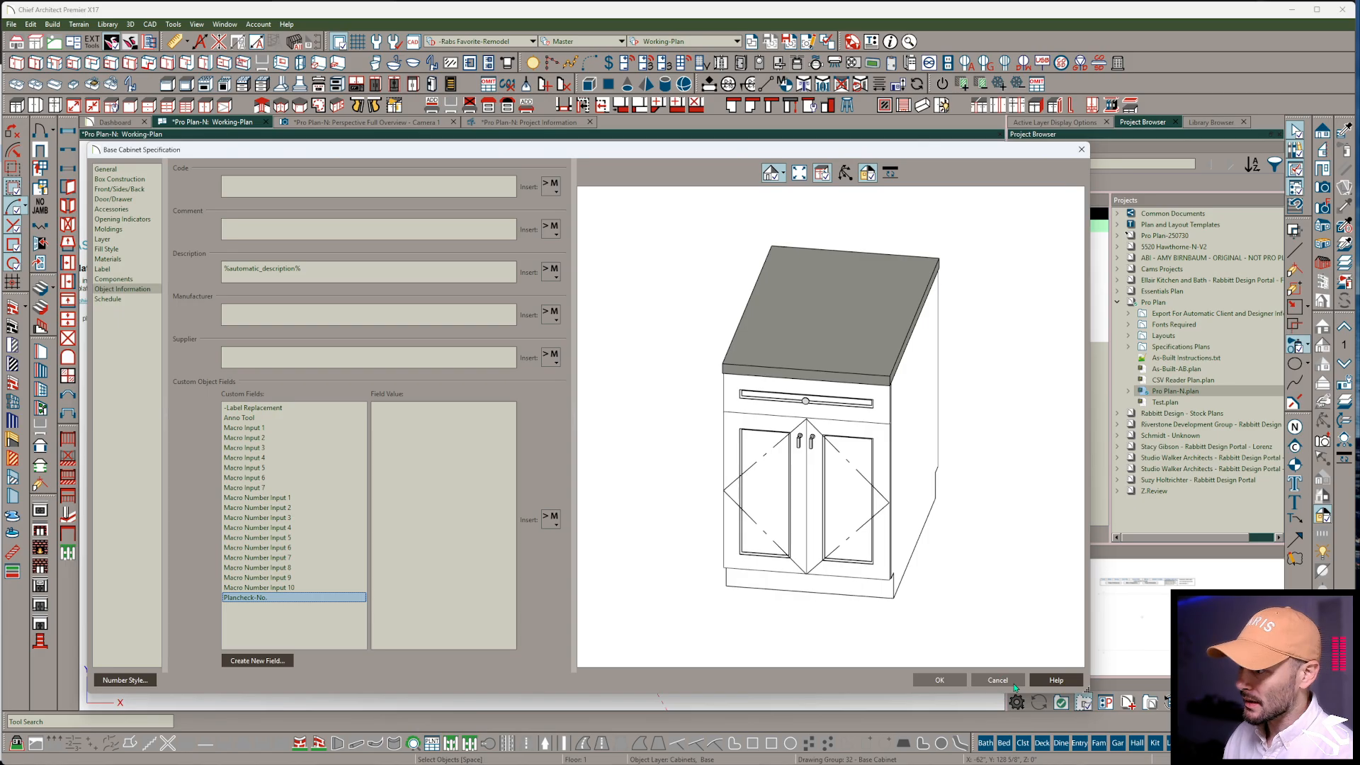
{"action": "left_click", "coordinate": [939, 680]}
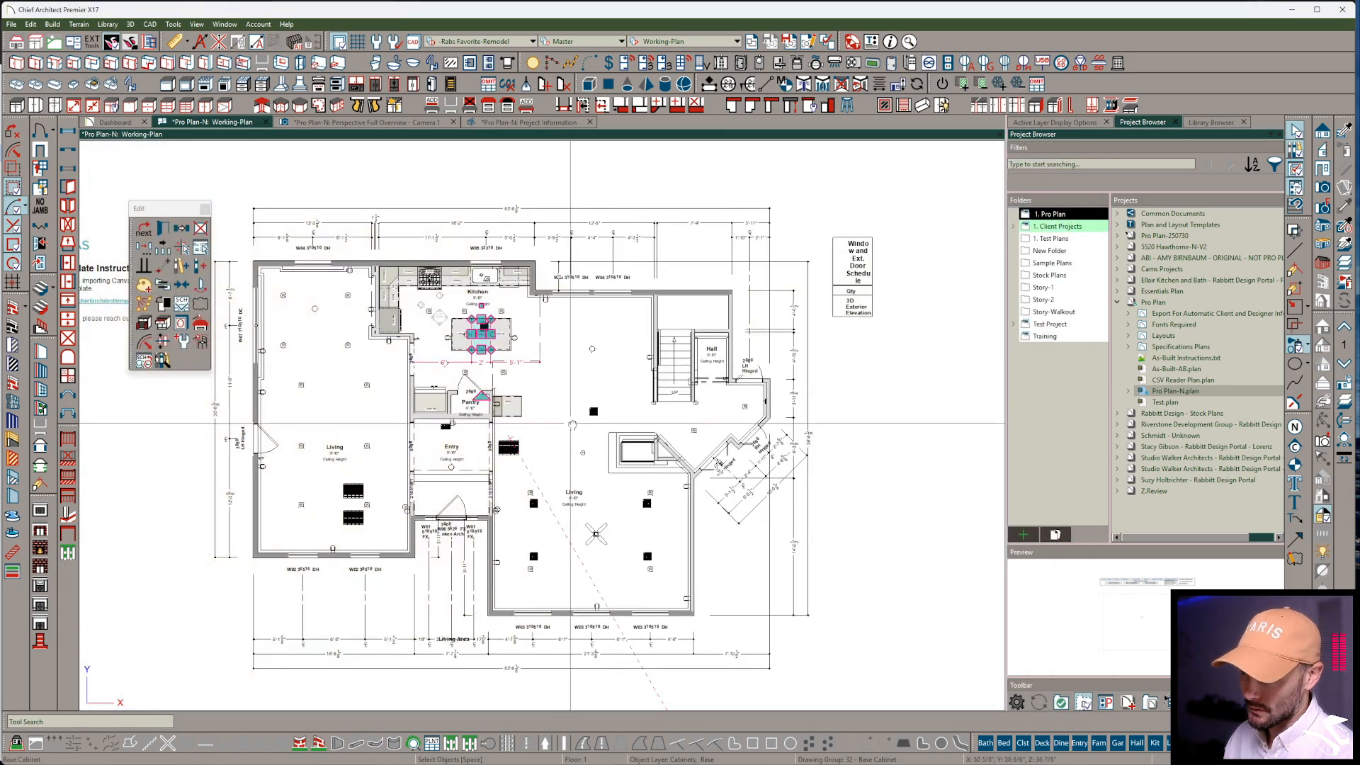
Apply a style palette to the objects inside a selection box around the whole first-floor plan
{"action": "scroll", "coordinate": [645, 466], "scroll_direction": "down", "scroll_amount": 1}
{"action": "left_click", "coordinate": [918, 84]}
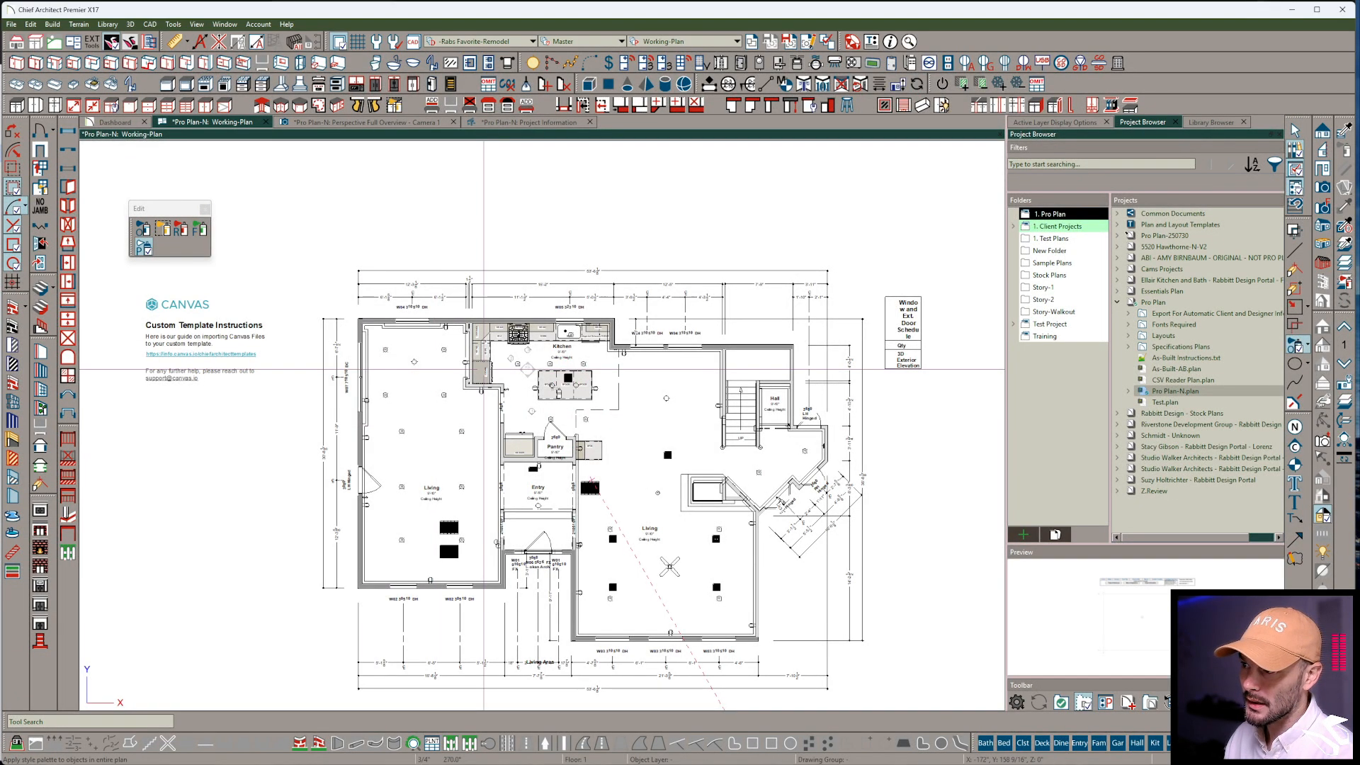
{"action": "left_click", "coordinate": [163, 228]}
{"action": "scroll", "coordinate": [268, 283], "scroll_direction": "down", "scroll_amount": 2}
{"action": "left_click_drag", "start_coordinate": [260, 217], "coordinate": [816, 567]}
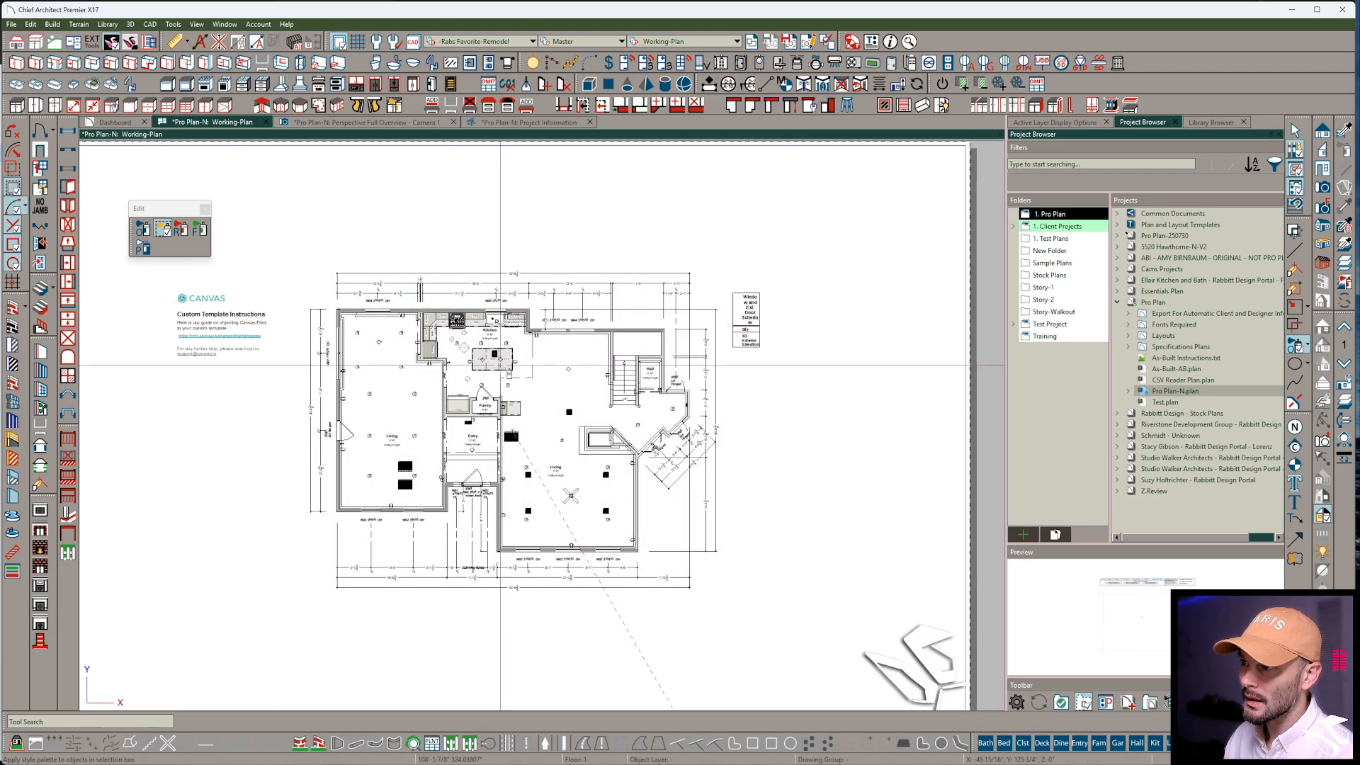
Find the Cabinet Schedule containing the kitchen island cabinet and examine its cabinet info, openings, door and drawer sizes and costs
{"action": "key", "text": "space"}
{"action": "left_click", "coordinate": [503, 365]}
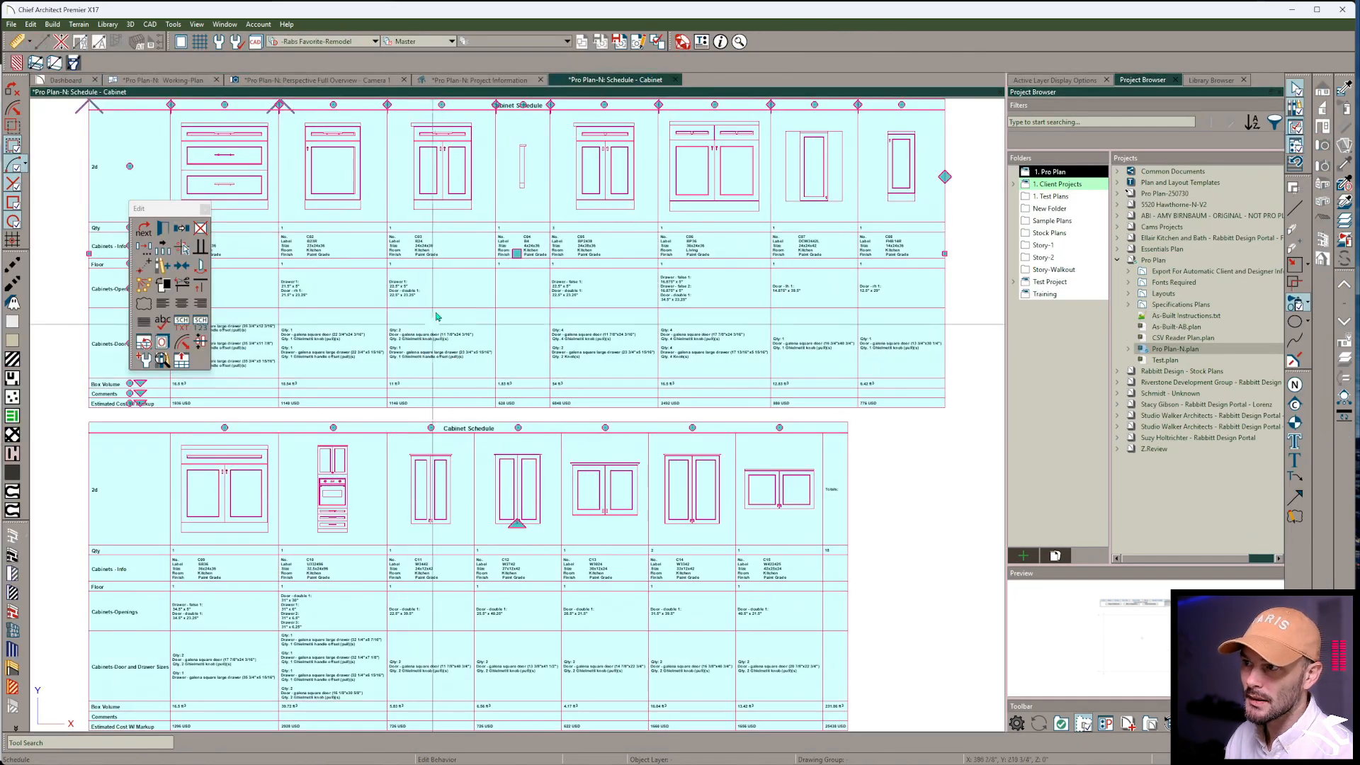
{"action": "scroll", "coordinate": [440, 313], "scroll_direction": "up", "scroll_amount": 2}
{"action": "scroll", "coordinate": [491, 347], "scroll_direction": "down", "scroll_amount": 3}
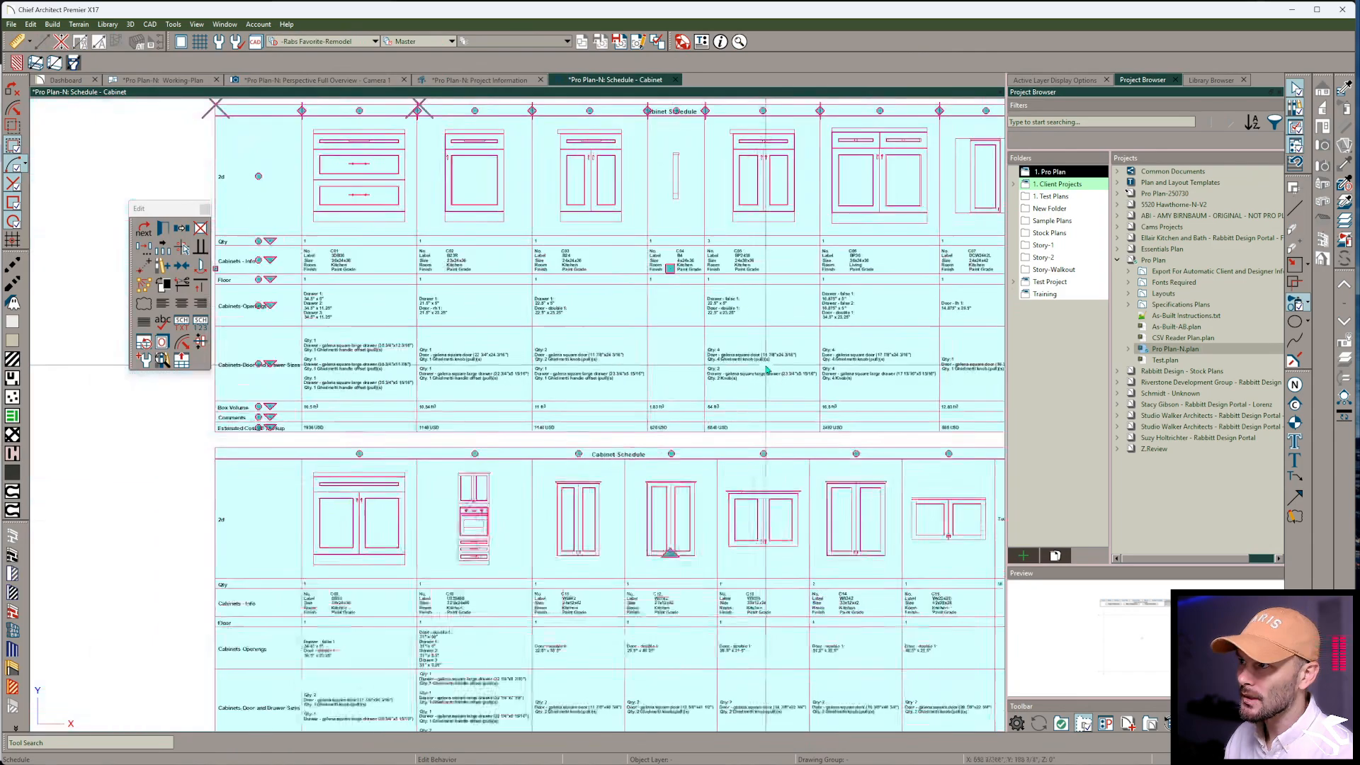
{"action": "scroll", "coordinate": [798, 365], "scroll_direction": "down", "scroll_amount": 1}
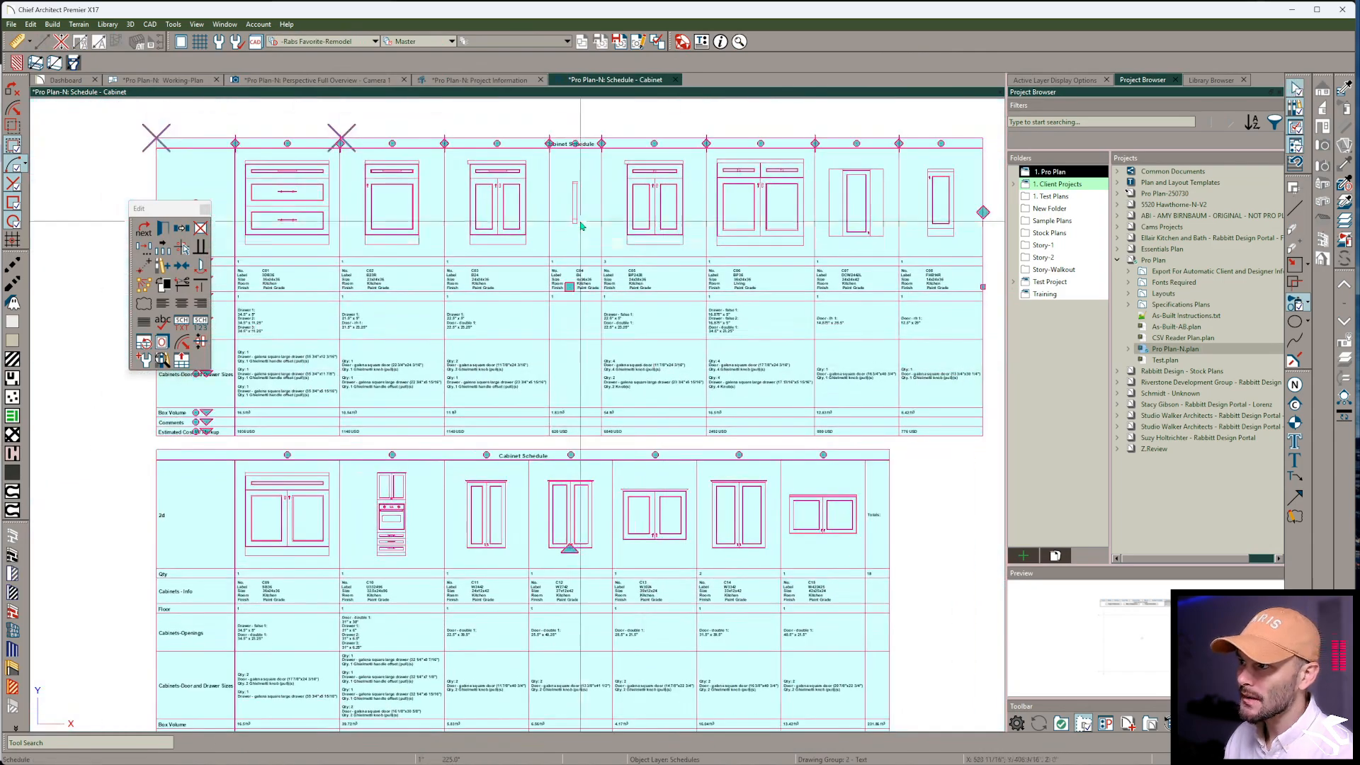
Examine the narrow 4x24x36 cabinet's column in the Cabinet Schedule alongside its neighbours, and close the schedule
{"action": "left_click", "coordinate": [581, 225]}
{"action": "scroll", "coordinate": [582, 234], "scroll_direction": "up", "scroll_amount": 3}
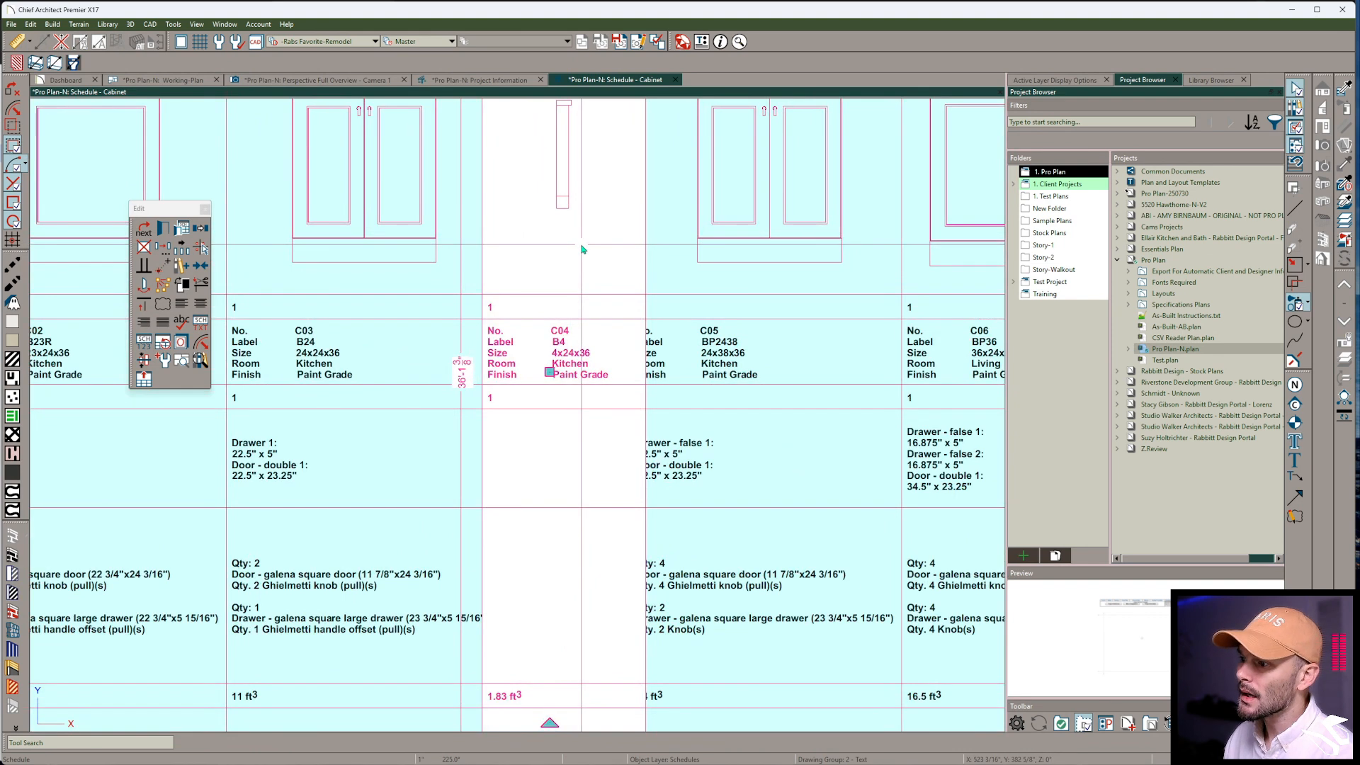
{"action": "scroll", "coordinate": [582, 249], "scroll_direction": "down", "scroll_amount": 4}
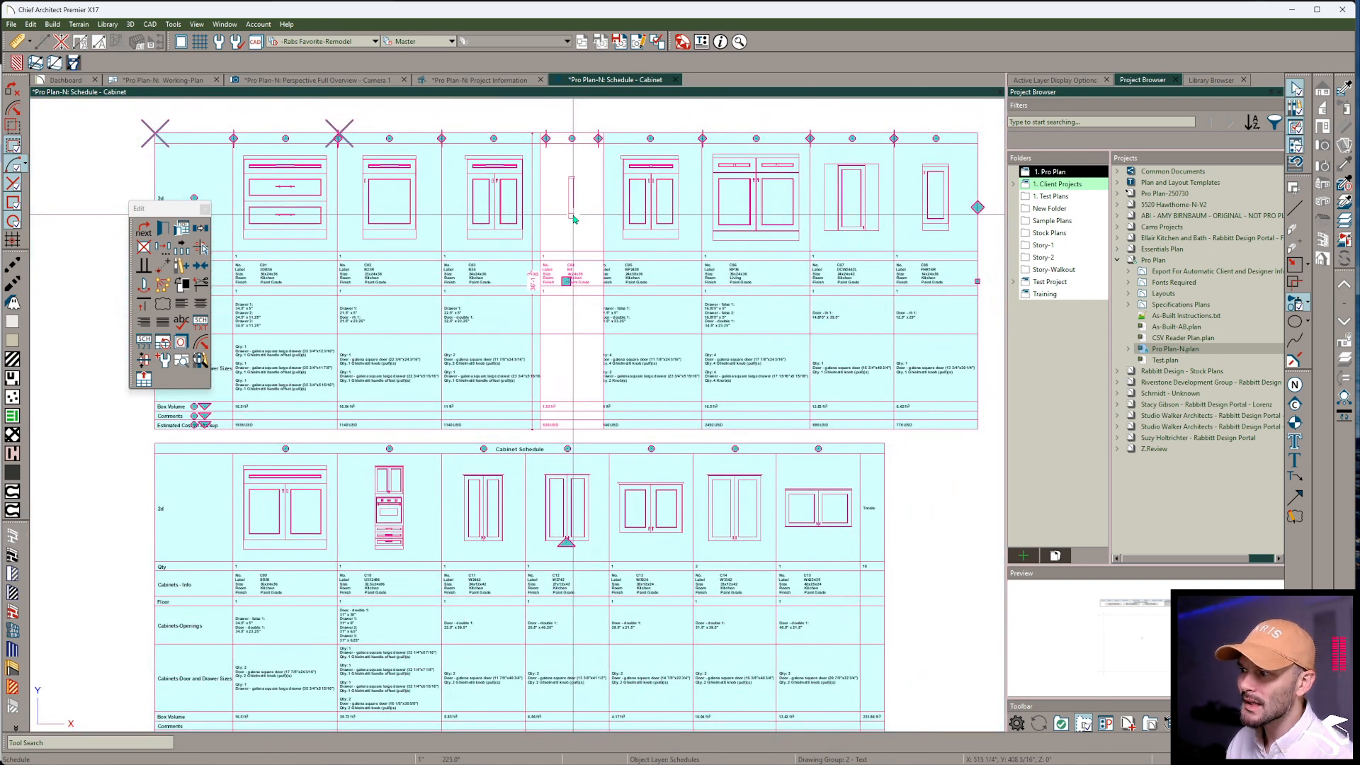
{"action": "scroll", "coordinate": [574, 219], "scroll_direction": "down", "scroll_amount": 2}
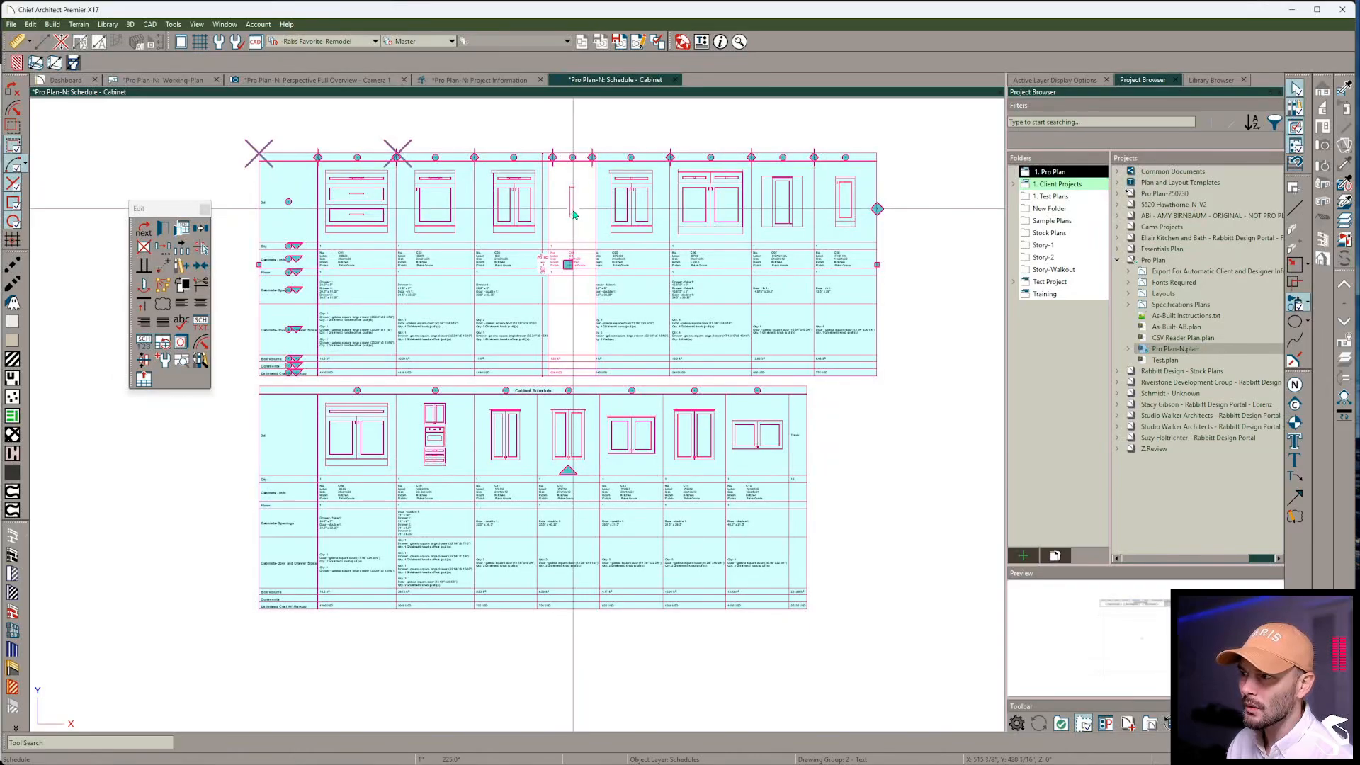
{"action": "scroll", "coordinate": [574, 220], "scroll_direction": "up", "scroll_amount": 4}
{"action": "scroll", "coordinate": [571, 275], "scroll_direction": "down", "scroll_amount": 2}
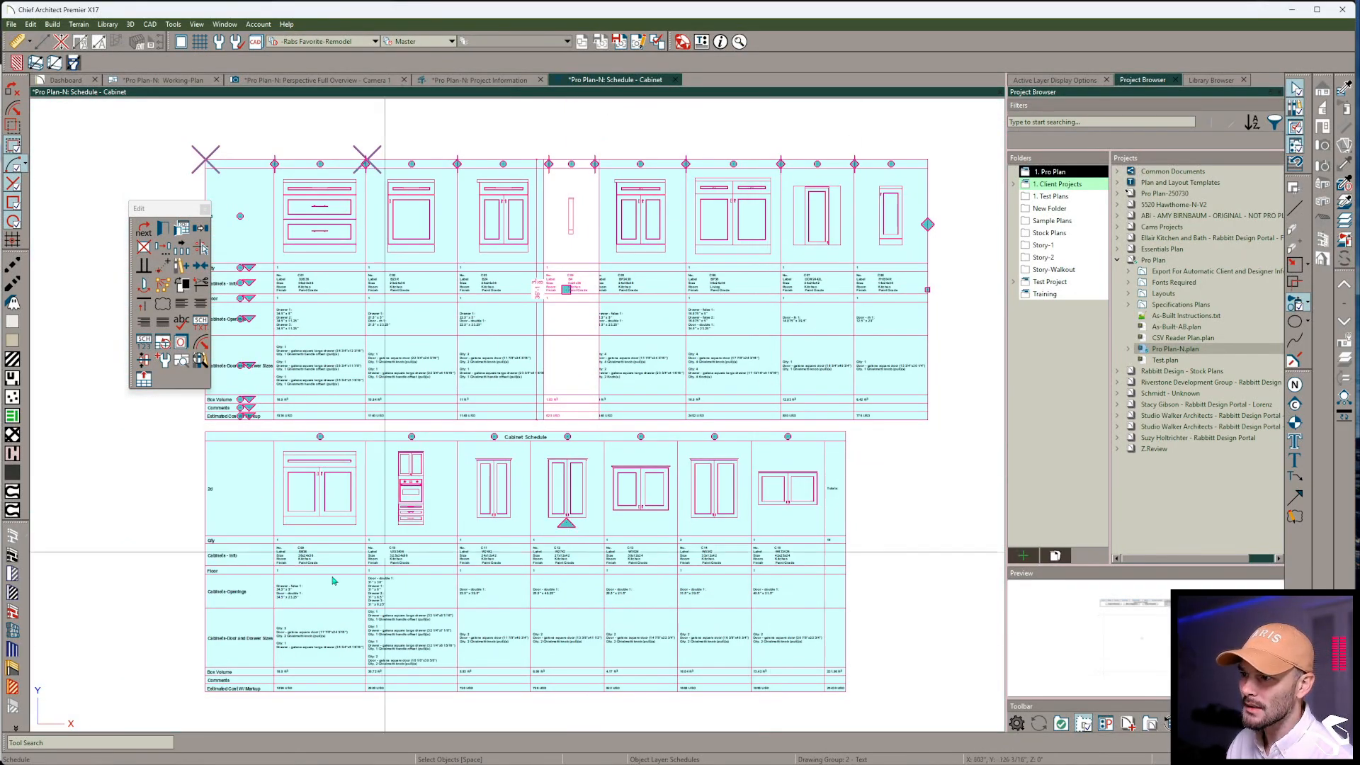
{"action": "left_click", "coordinate": [674, 82]}
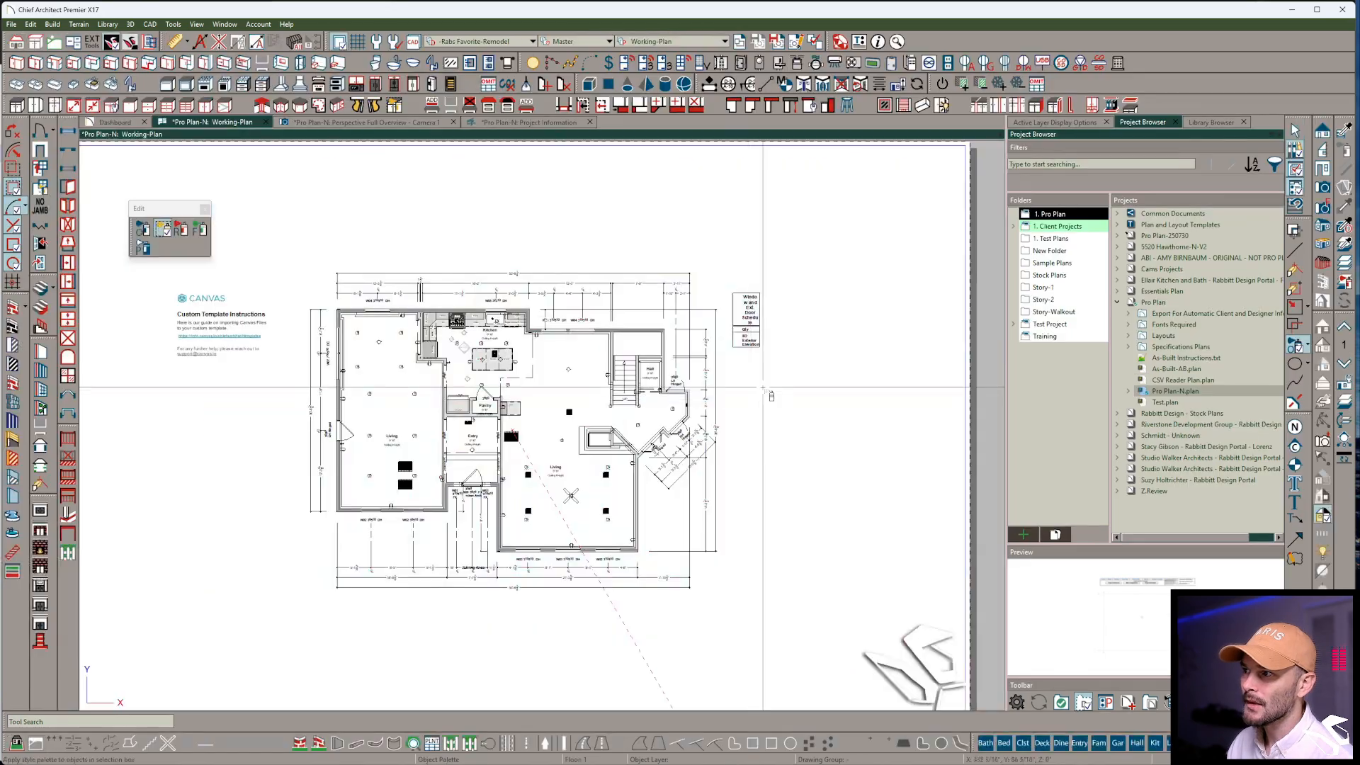
Find the Window and Ext. Door Schedule containing a window in the wall above the stairwell area, examine its columns, and close the schedule
{"action": "scroll", "coordinate": [569, 319], "scroll_direction": "up", "scroll_amount": 4}
{"action": "left_click", "coordinate": [570, 320]}
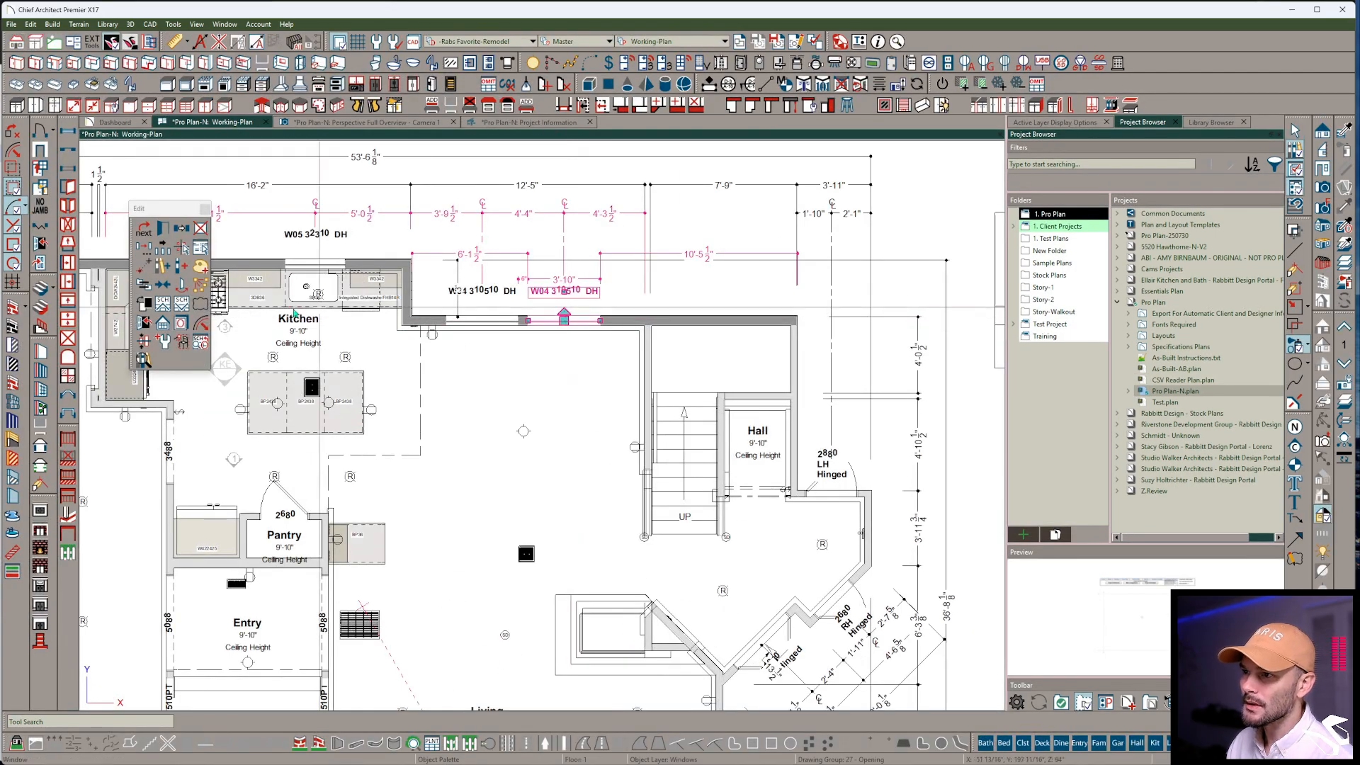
{"action": "left_click", "coordinate": [199, 341]}
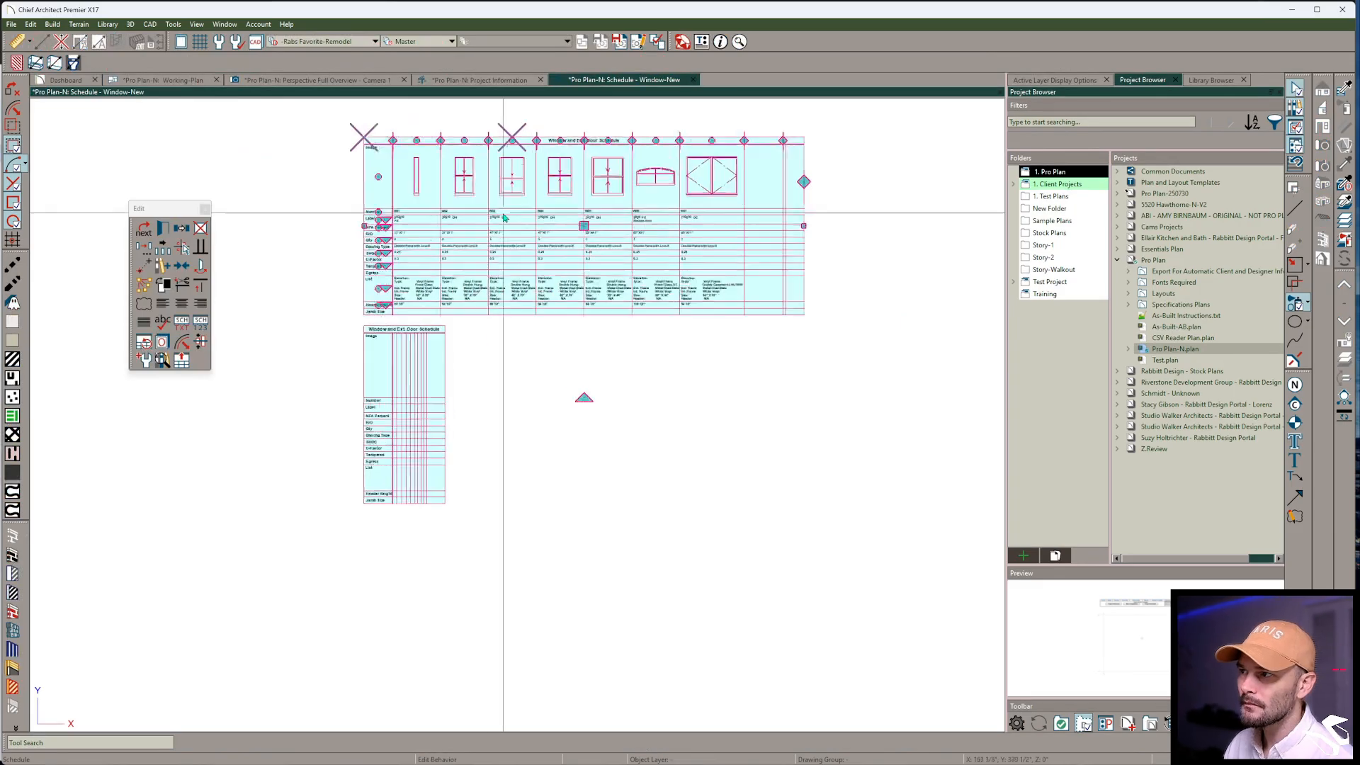
{"action": "scroll", "coordinate": [500, 416], "scroll_direction": "up", "scroll_amount": 3}
{"action": "middle_click_drag", "start_coordinate": [766, 440], "coordinate": [567, 590]}
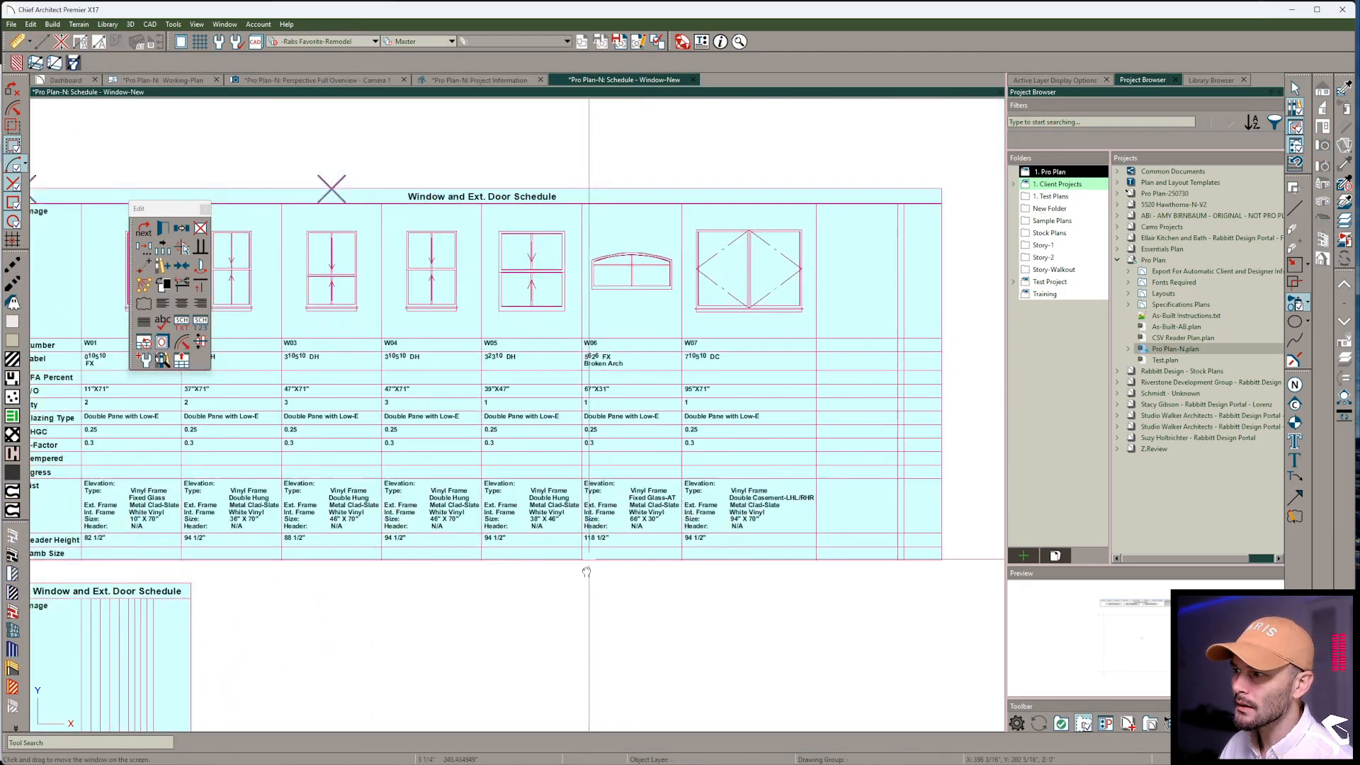
{"action": "scroll", "coordinate": [400, 574], "scroll_direction": "down", "scroll_amount": 1}
{"action": "middle_click_drag", "start_coordinate": [429, 570], "coordinate": [524, 544]}
{"action": "scroll", "coordinate": [524, 544], "scroll_direction": "down", "scroll_amount": 3}
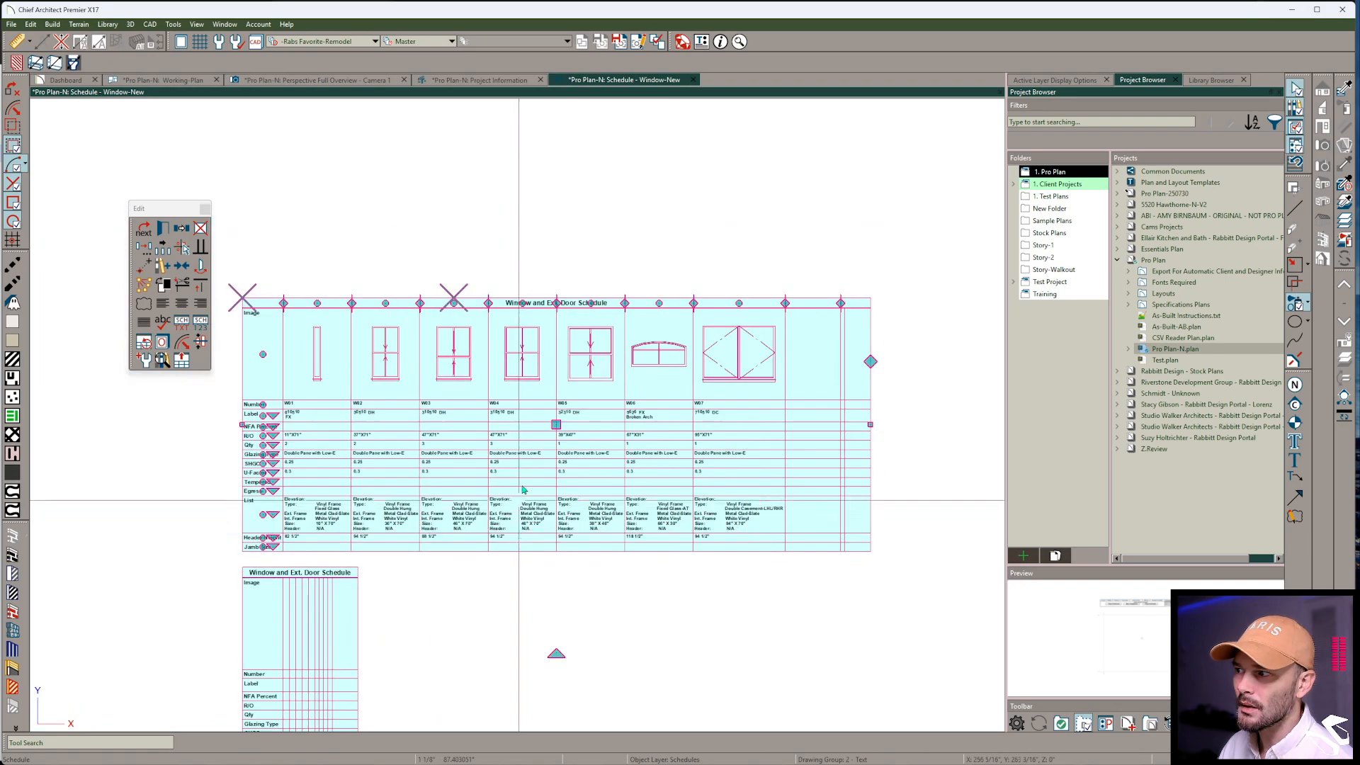
{"action": "left_click", "coordinate": [693, 80]}
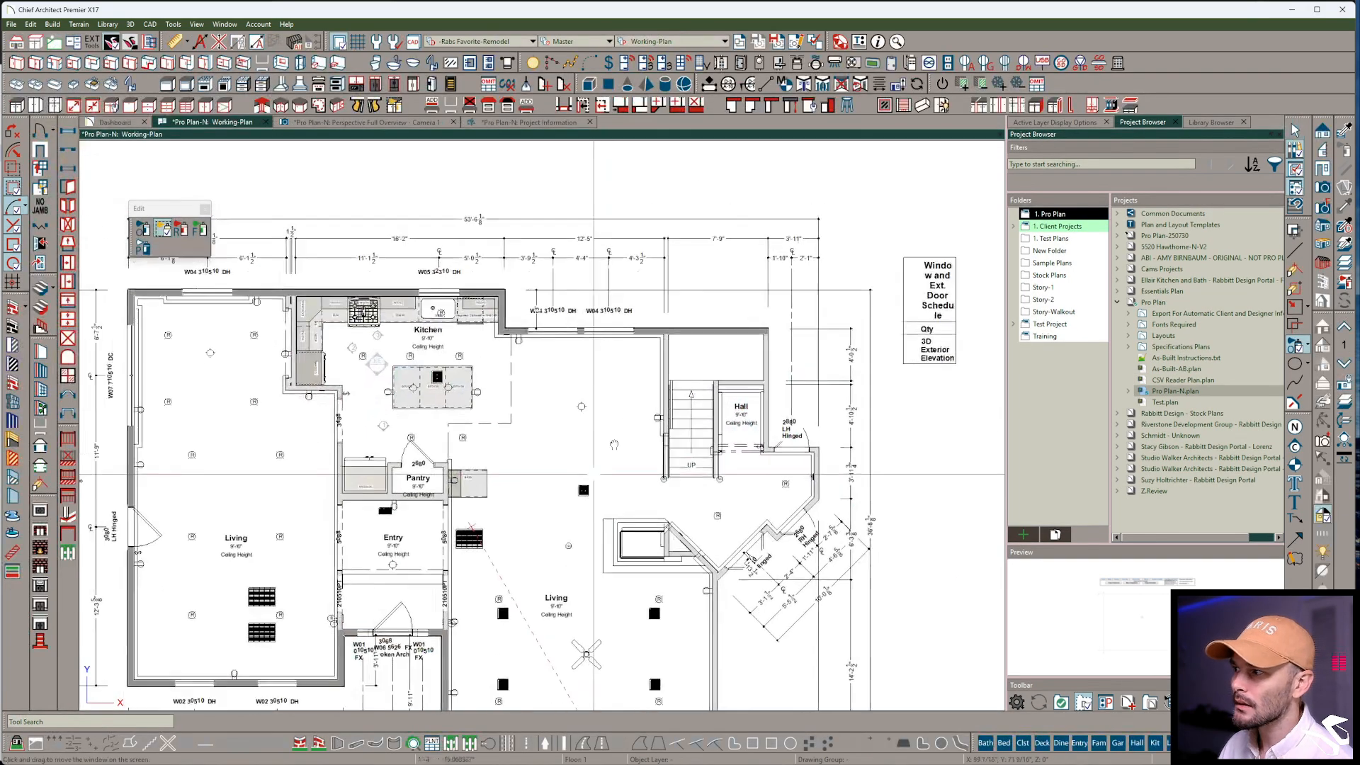
Delete the small Window and Ext. Door Schedule beside the plan and apply the style palette to objects in a selection box around the whole floor
{"action": "scroll", "coordinate": [594, 473], "scroll_direction": "down", "scroll_amount": 3}
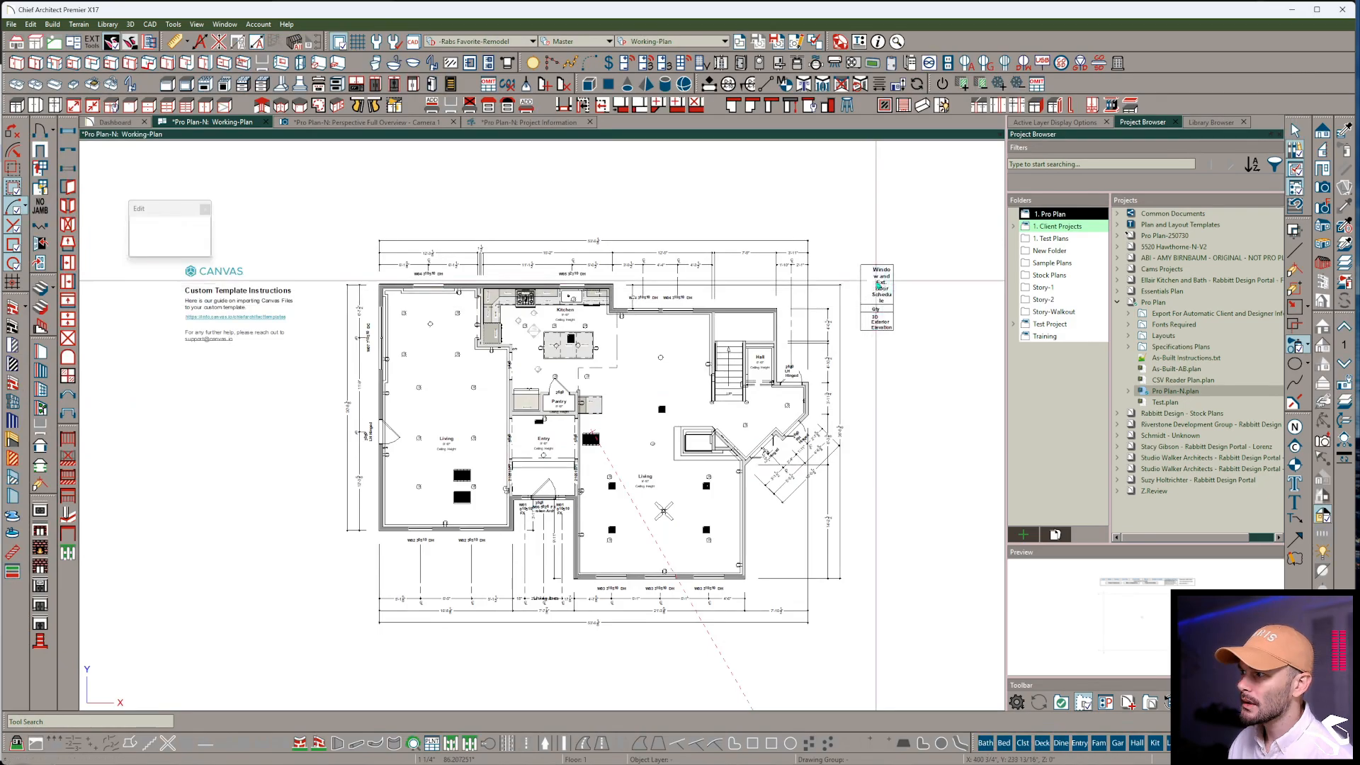
{"action": "left_click", "coordinate": [876, 281]}
{"action": "left_click", "coordinate": [902, 272]}
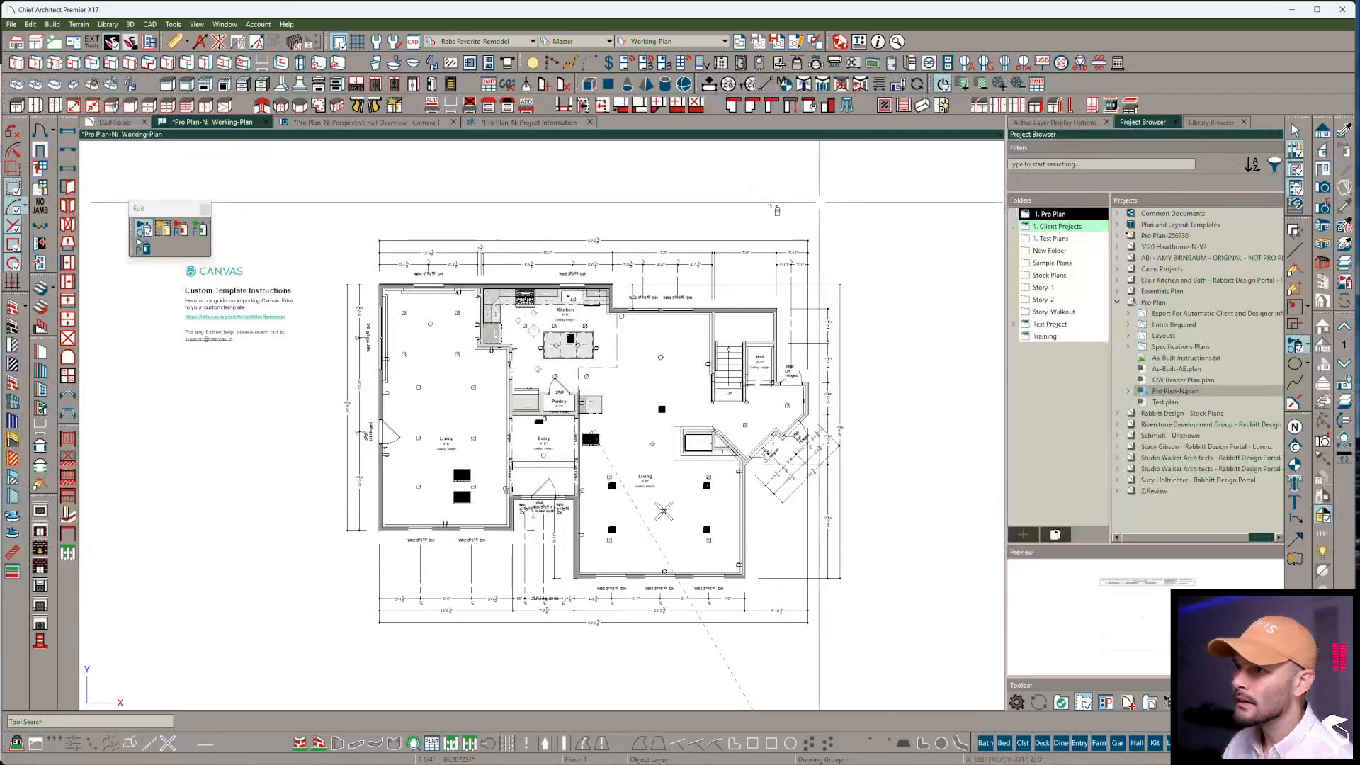
{"action": "left_click_drag", "start_coordinate": [258, 185], "coordinate": [948, 710]}
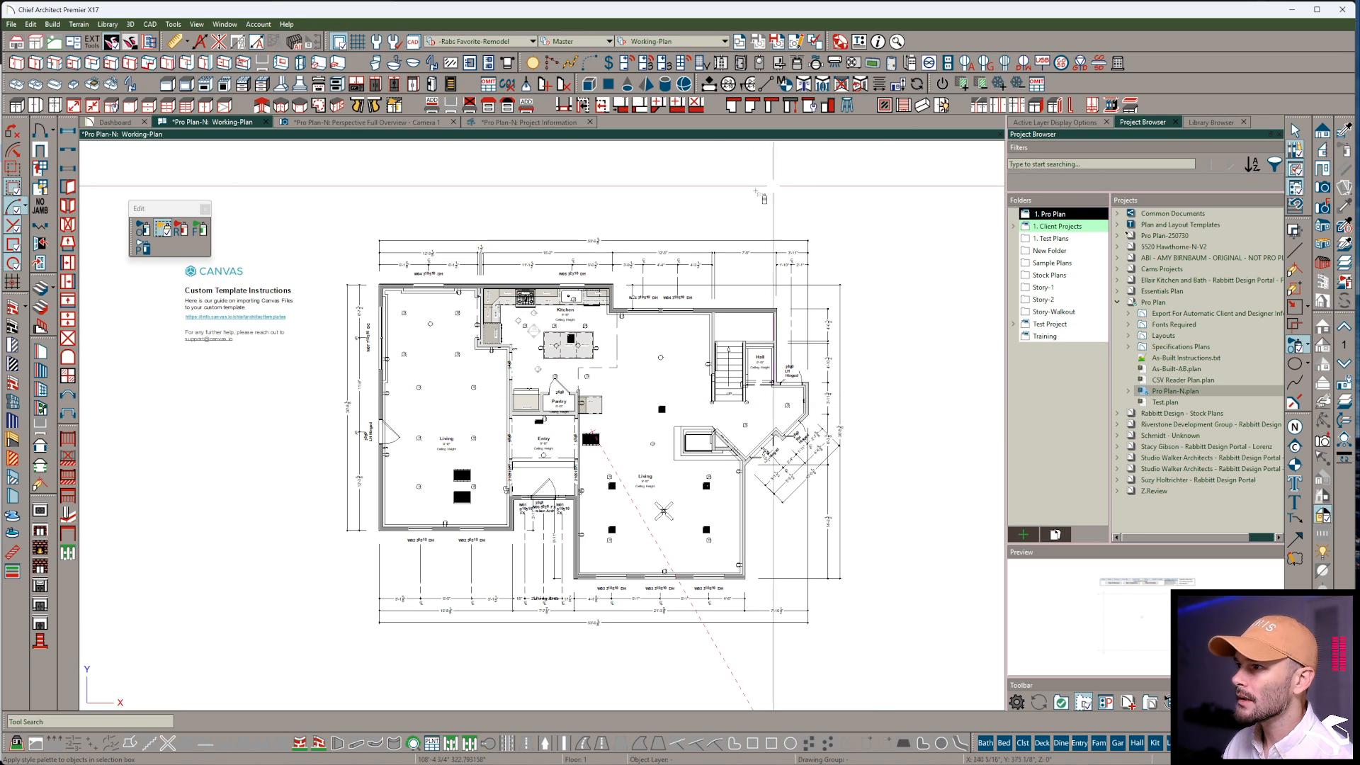
Find the schedule containing the large living room, examine the Lot Analysis areas and coverage, and return to the Working-Plan view
{"action": "left_click", "coordinate": [669, 366]}
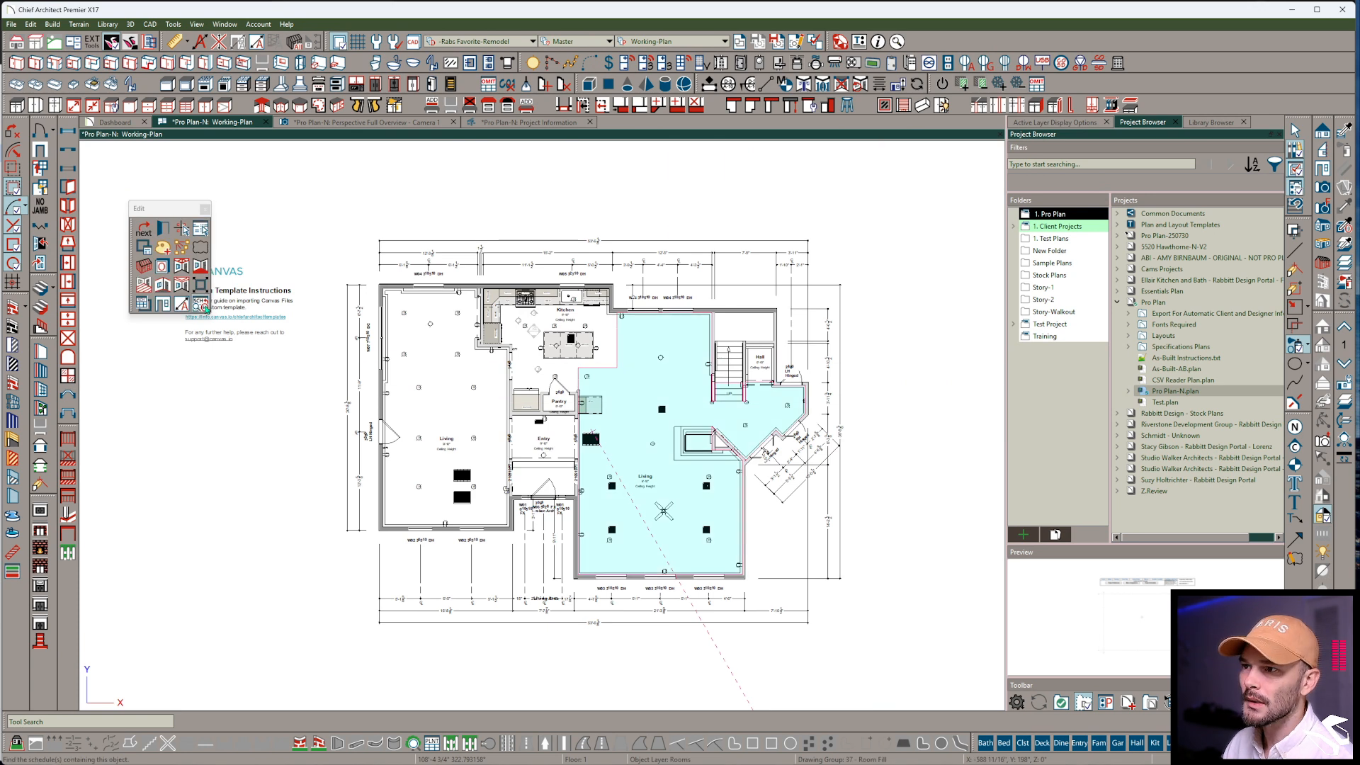
{"action": "left_click", "coordinate": [205, 309]}
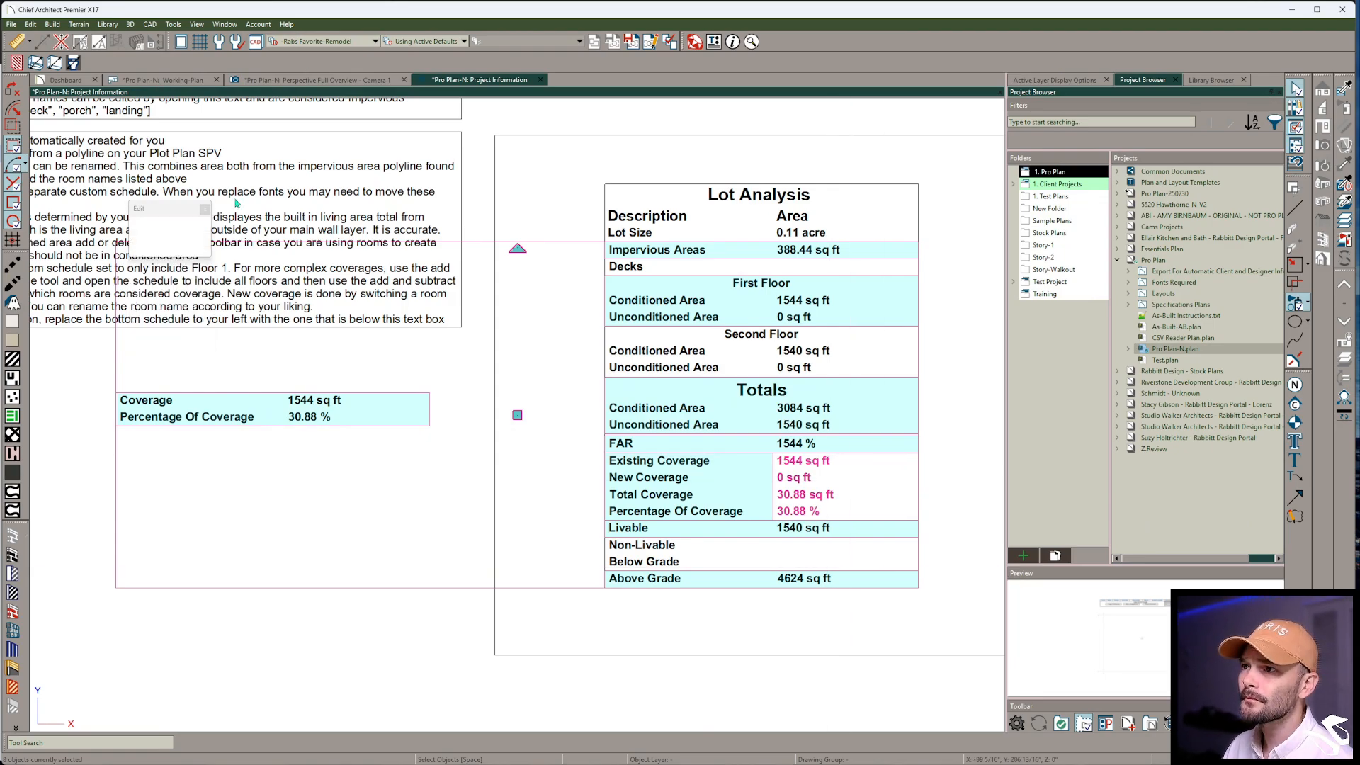
{"action": "left_click", "coordinate": [210, 80]}
{"action": "middle_click_drag", "start_coordinate": [594, 391], "coordinate": [599, 437]}
{"action": "scroll", "coordinate": [597, 439], "scroll_direction": "down", "scroll_amount": 3}
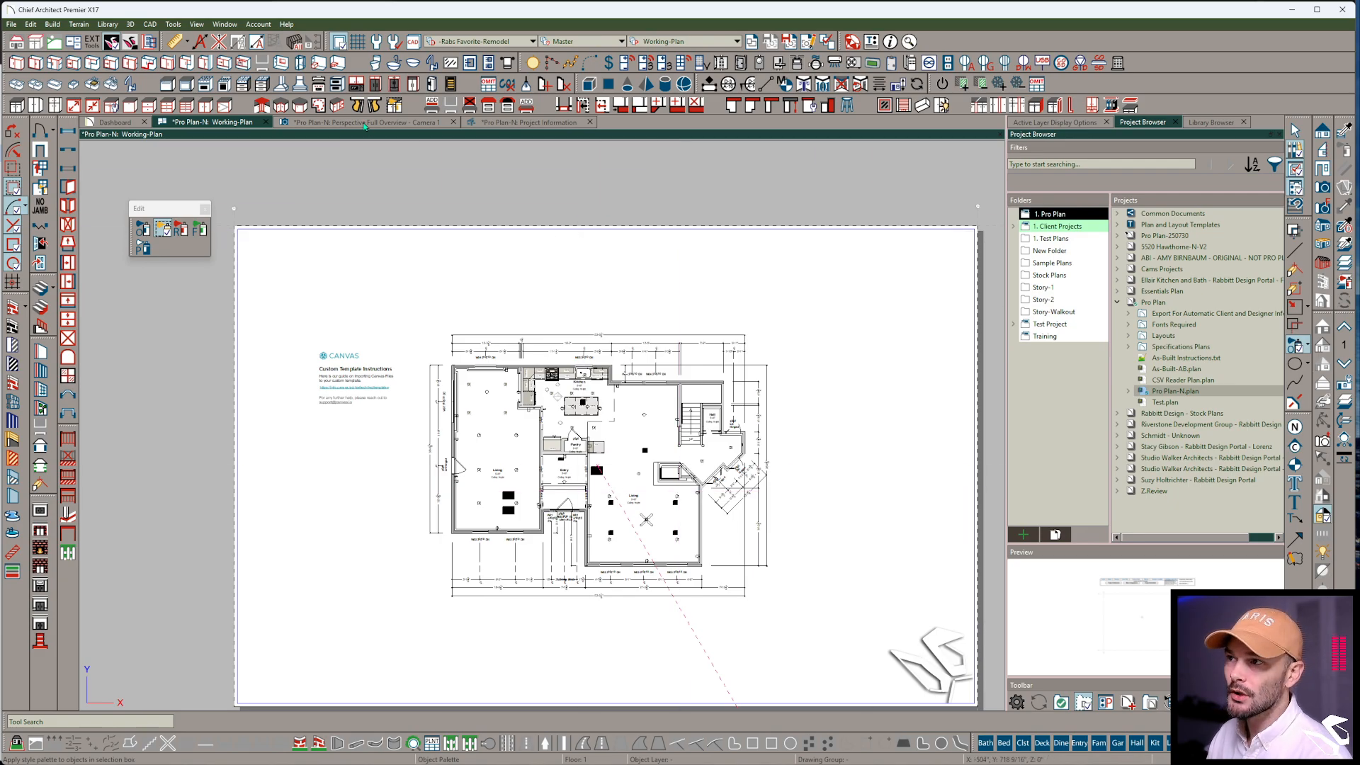
Switch the plan to the Working-Roofs Only view and select the triangular hip plane at the house's rear
{"action": "left_click", "coordinate": [730, 44]}
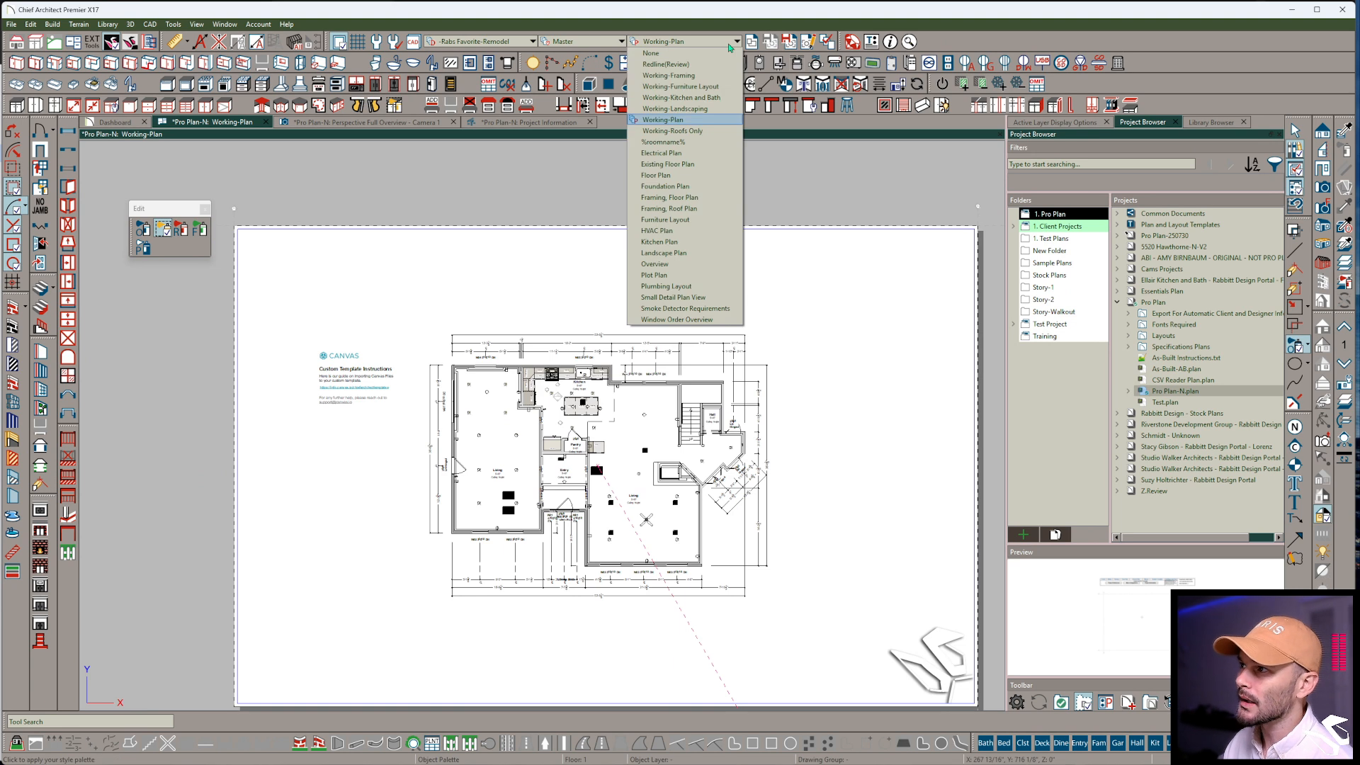
{"action": "left_click", "coordinate": [693, 132]}
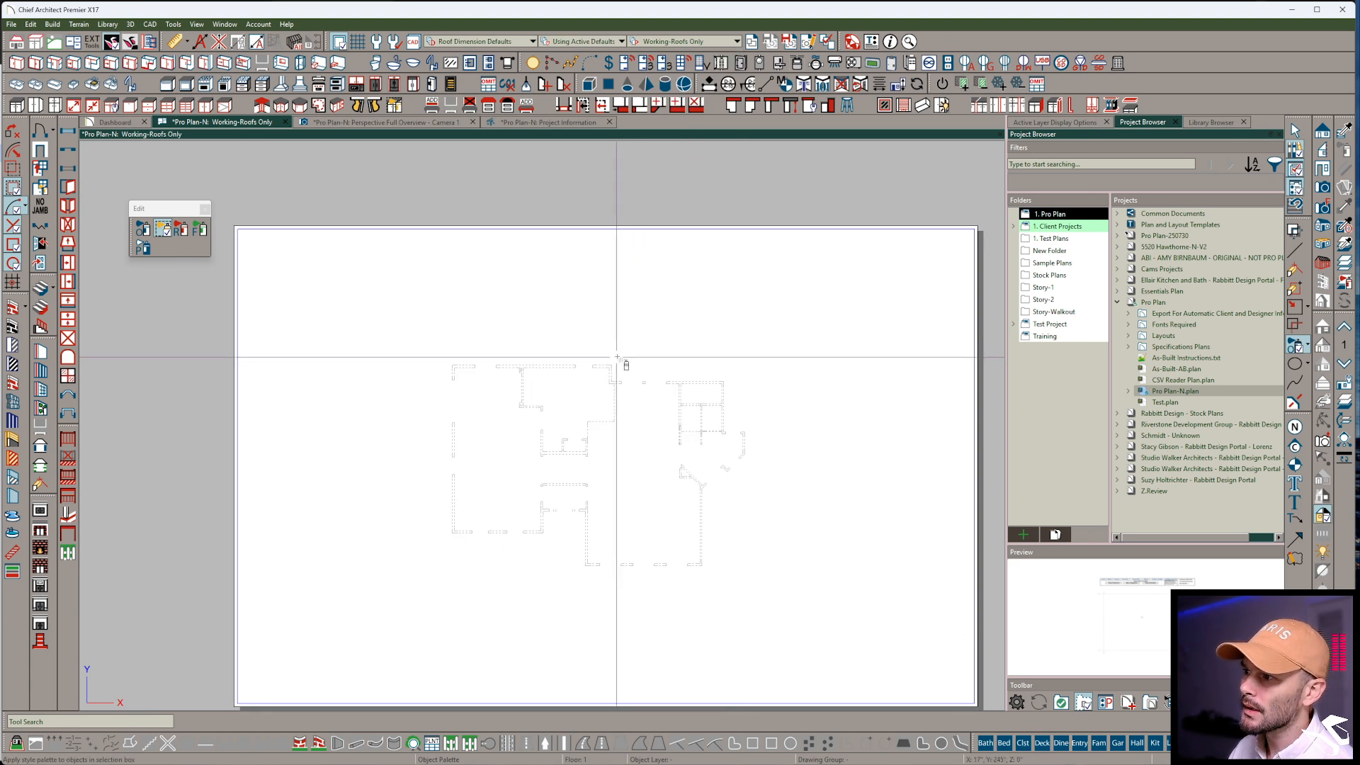
{"action": "left_click", "coordinate": [577, 359]}
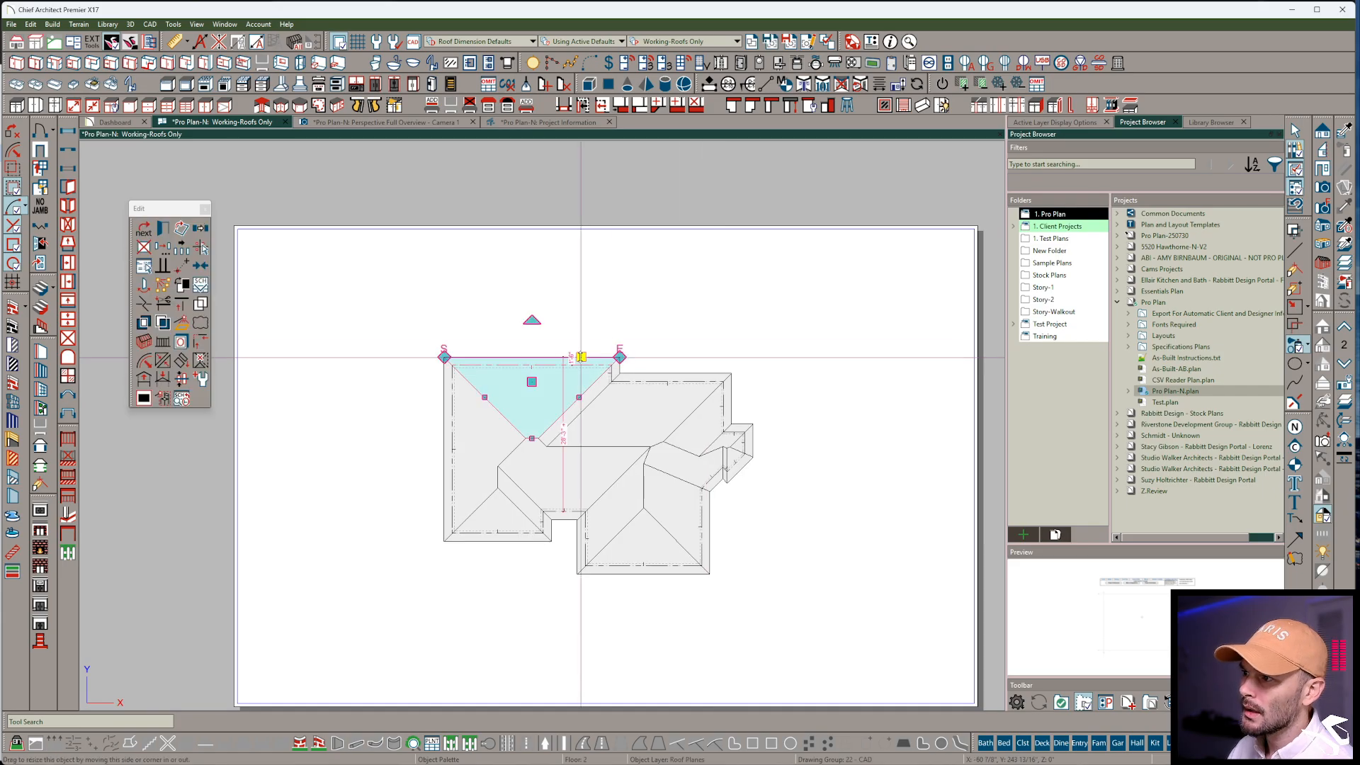
Check the roof plane's custom object field values, from Anno Tool through the Macro Number Inputs, in its object information without changing anything
{"action": "key", "text": "ctrl+e"}
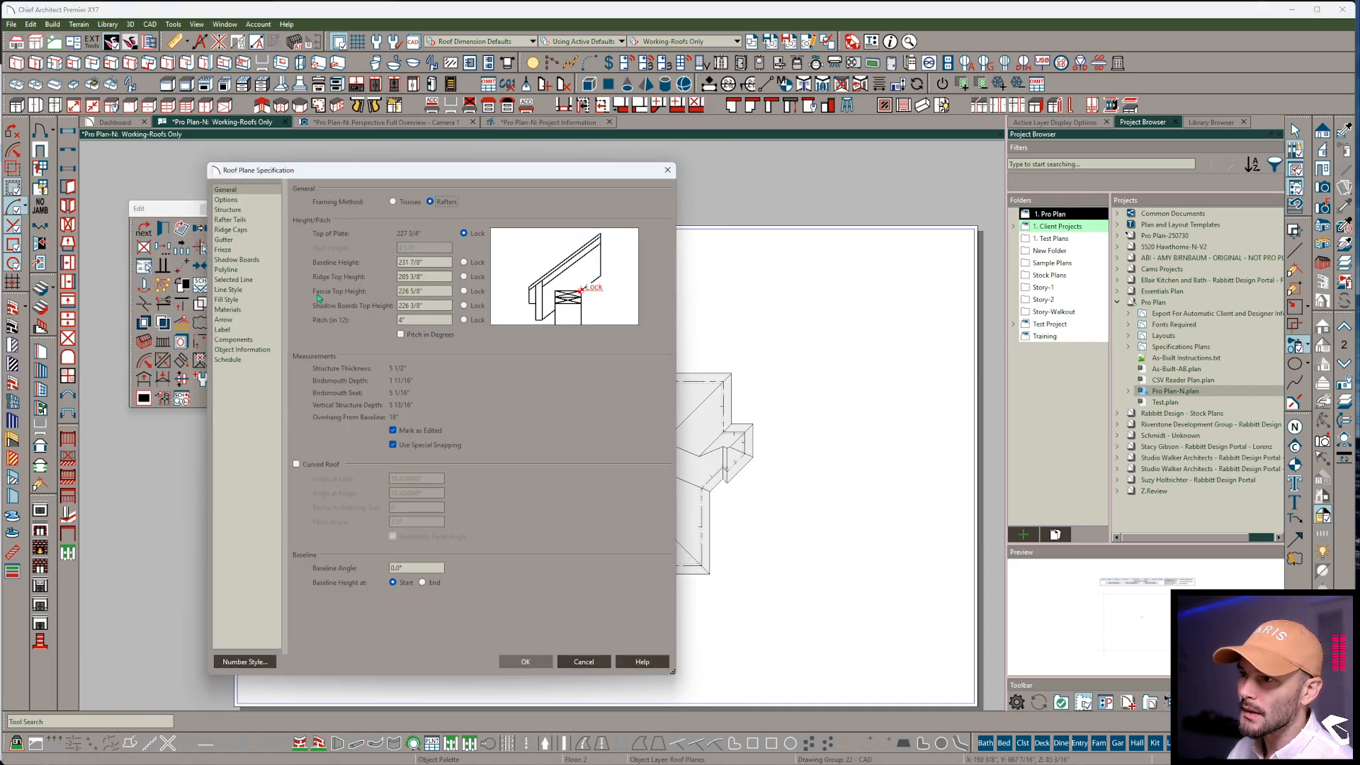
{"action": "left_click", "coordinate": [243, 350]}
{"action": "left_click", "coordinate": [408, 439]}
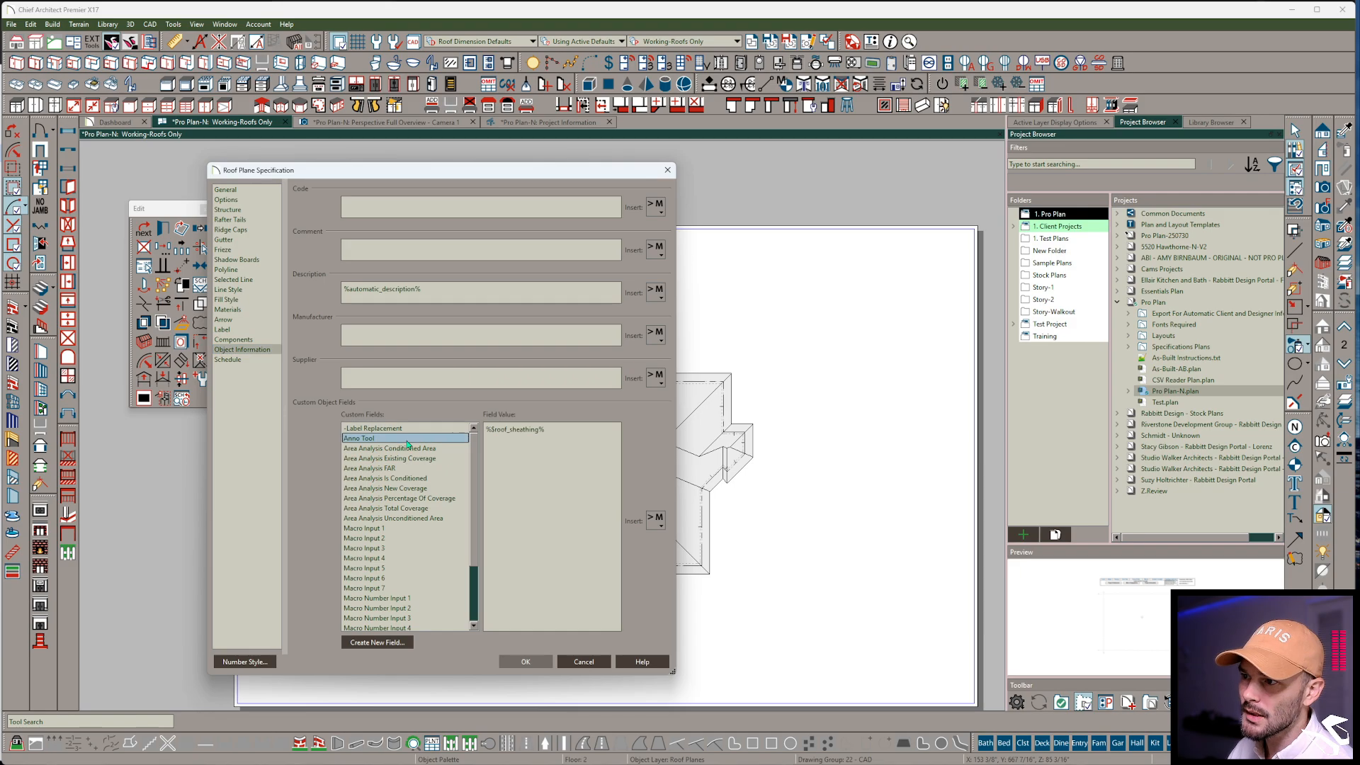
{"action": "key", "text": "Down"}
{"action": "key", "text": "Down"}
{"action": "key", "text": "Down"}
{"action": "key", "text": "Down"}
{"action": "key", "text": "Down"}
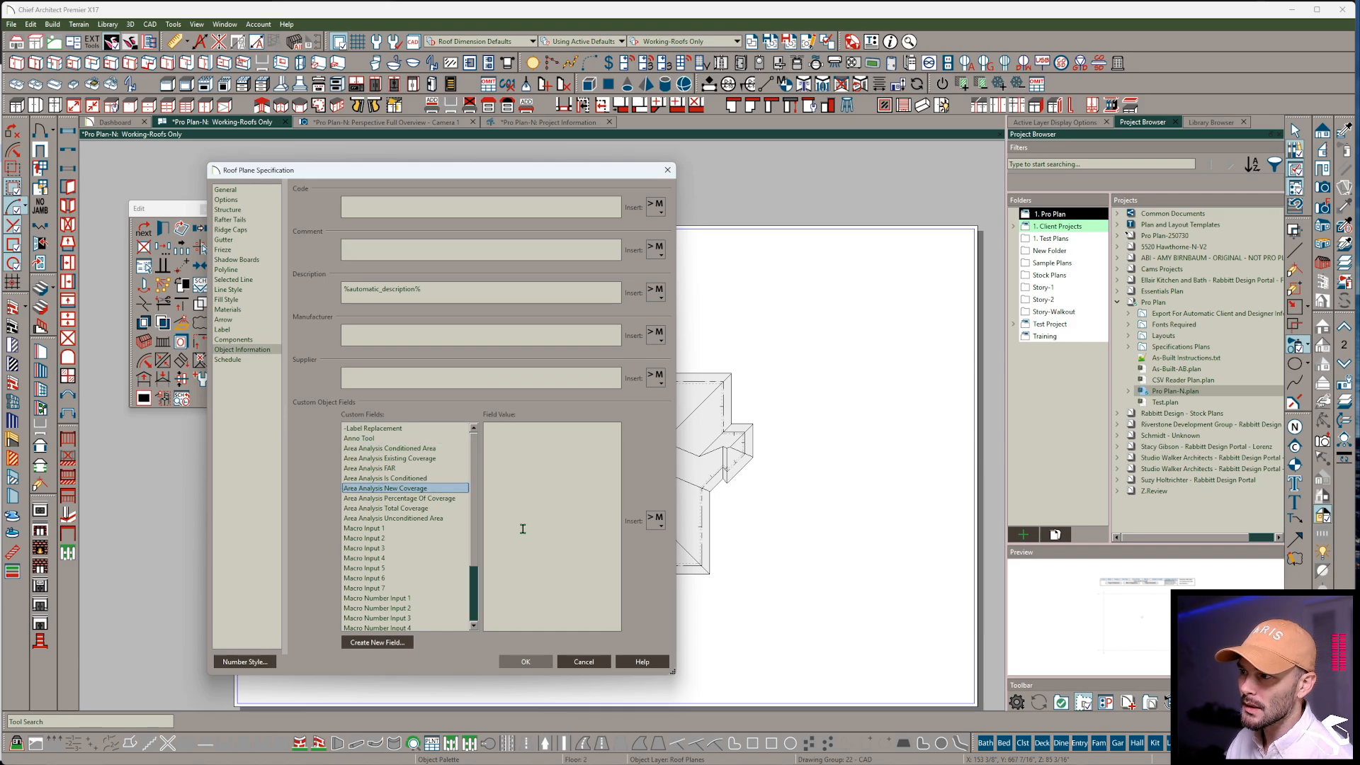
{"action": "key", "text": "Down"}
{"action": "key", "text": "Down"}
{"action": "key", "text": "Down"}
{"action": "key", "text": "Down"}
{"action": "key", "text": "Down"}
{"action": "key", "text": "Down"}
{"action": "key", "text": "Down"}
{"action": "key", "text": "Down"}
{"action": "key", "text": "Down"}
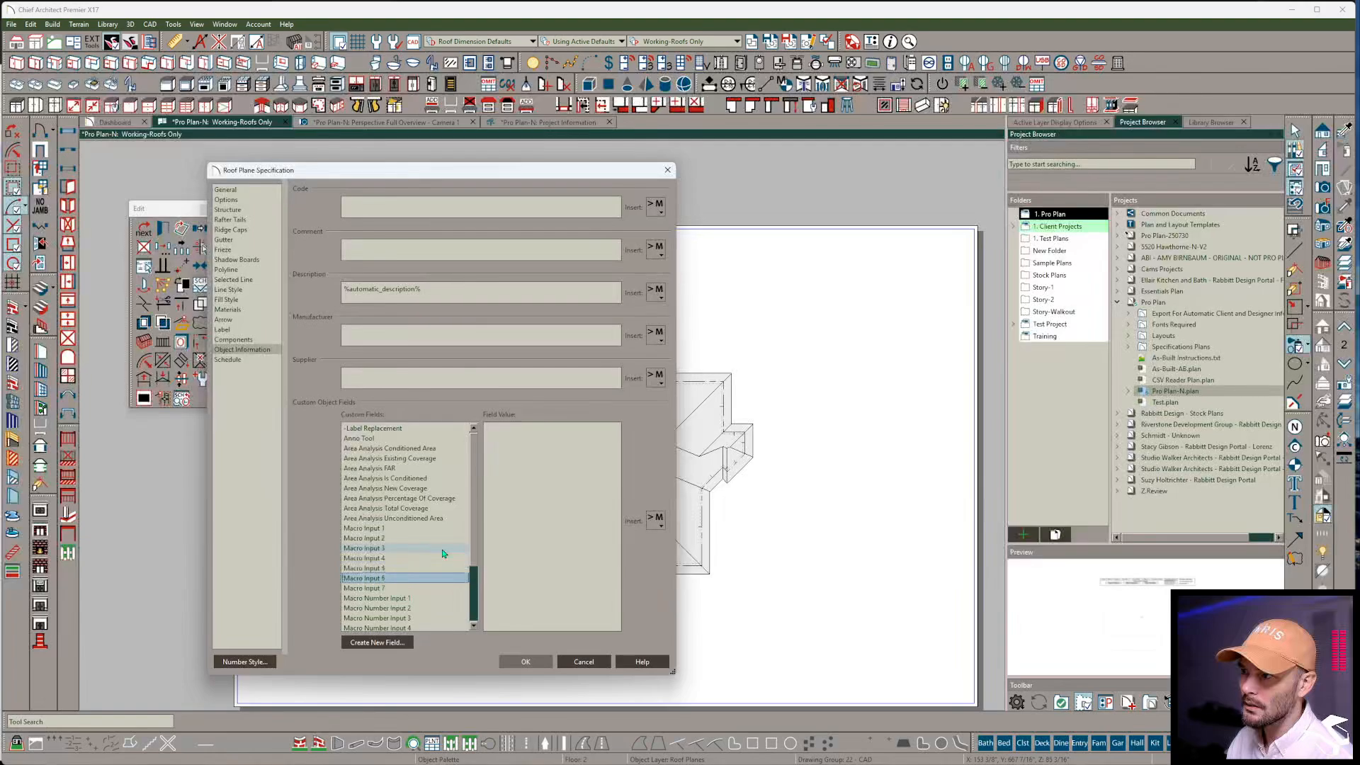
{"action": "key", "text": "Down"}
{"action": "key", "text": "Down"}
{"action": "key", "text": "Down"}
{"action": "key", "text": "Down"}
{"action": "key", "text": "Down"}
{"action": "key", "text": "Down"}
{"action": "key", "text": "Down"}
{"action": "key", "text": "Down"}
{"action": "key", "text": "Down"}
{"action": "key", "text": "Down"}
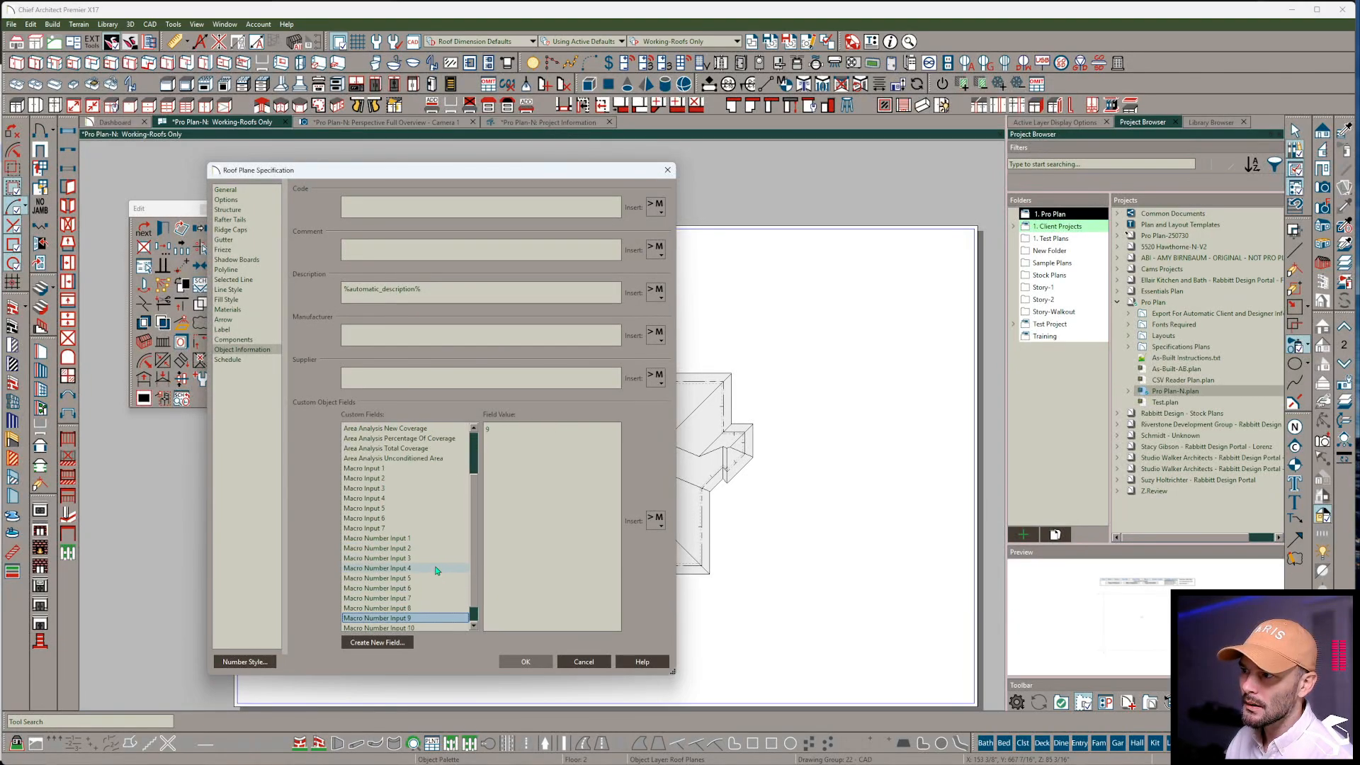
{"action": "key", "text": "Down"}
{"action": "key", "text": "Down"}
{"action": "left_click", "coordinate": [585, 662]}
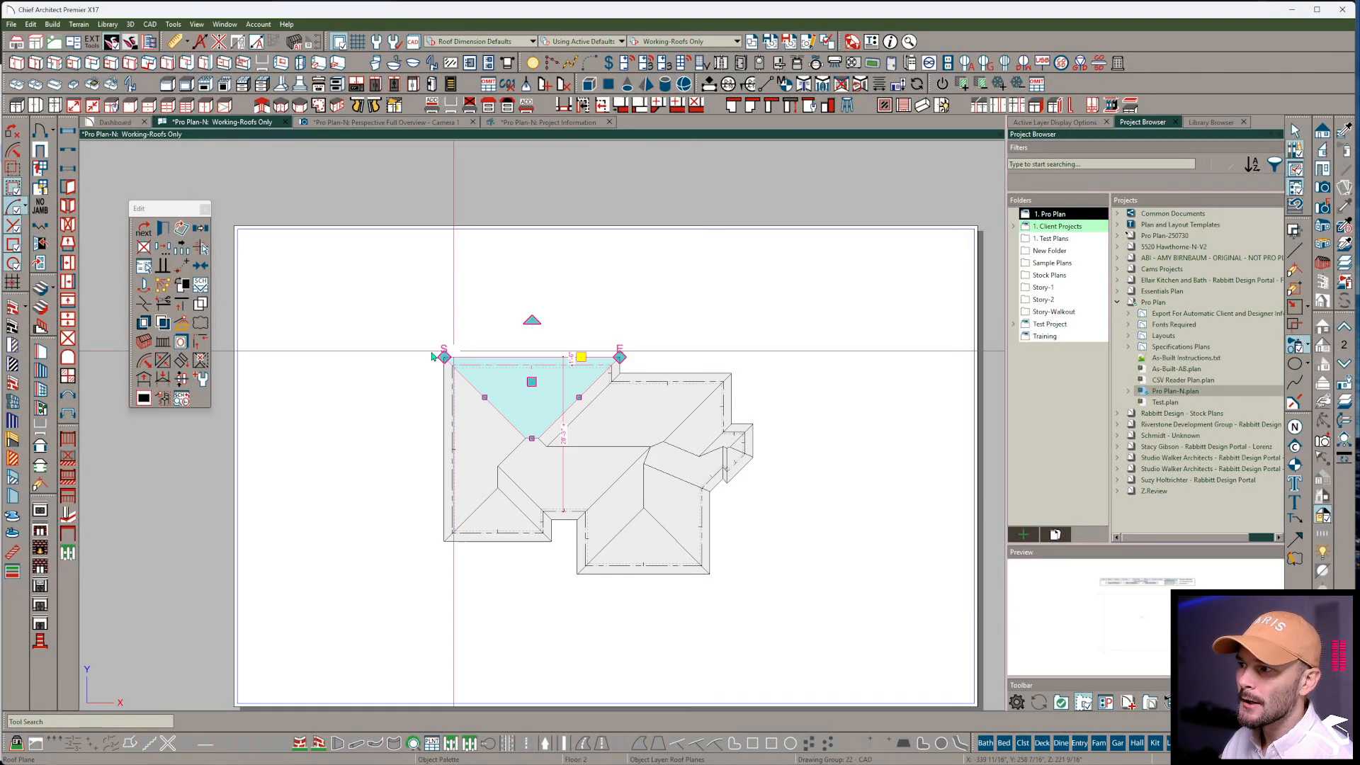
{"action": "key", "text": "Escape"}
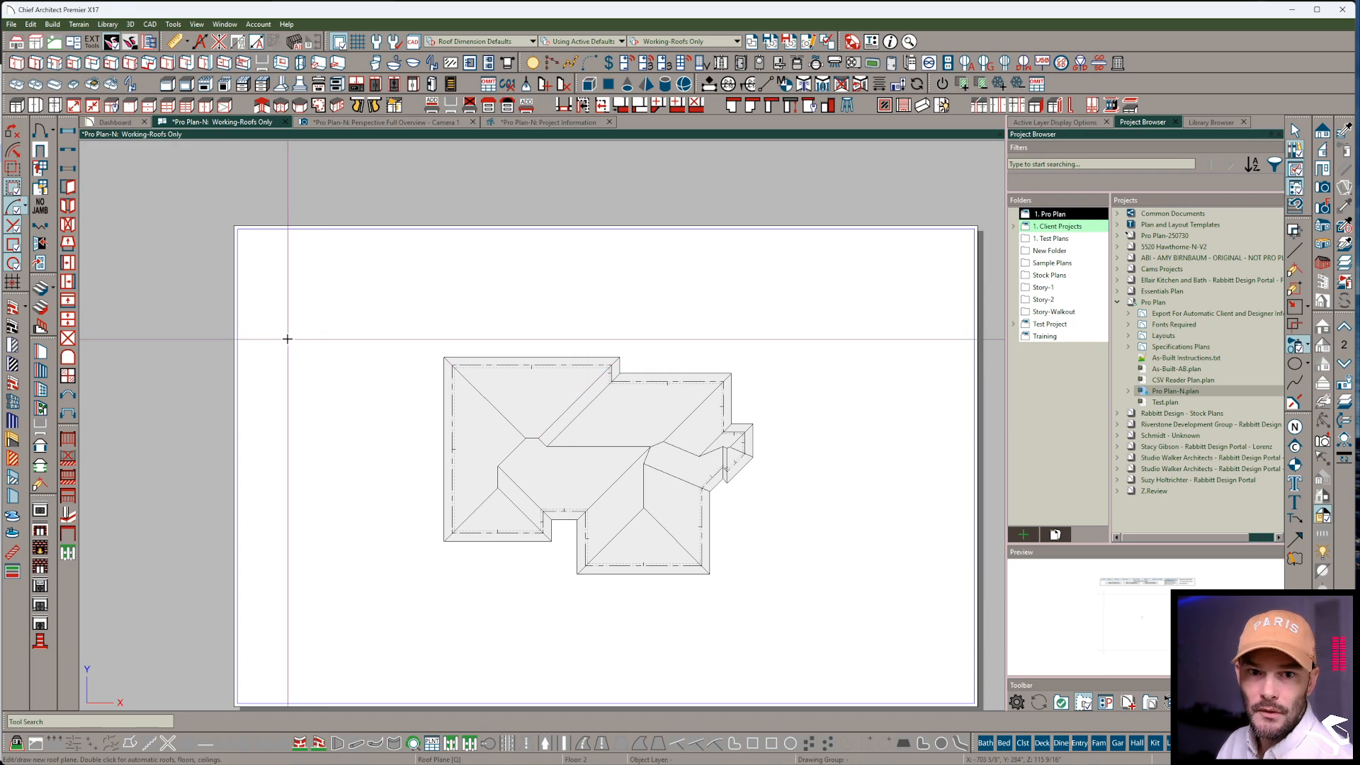
Draw a separate rectangular roof plane beside the house, about 11'-2" from baseline to ridge, turning Auto Rebuild Roofs off
{"action": "left_click_drag", "start_coordinate": [284, 325], "coordinate": [285, 490]}
{"action": "left_click", "coordinate": [347, 355]}
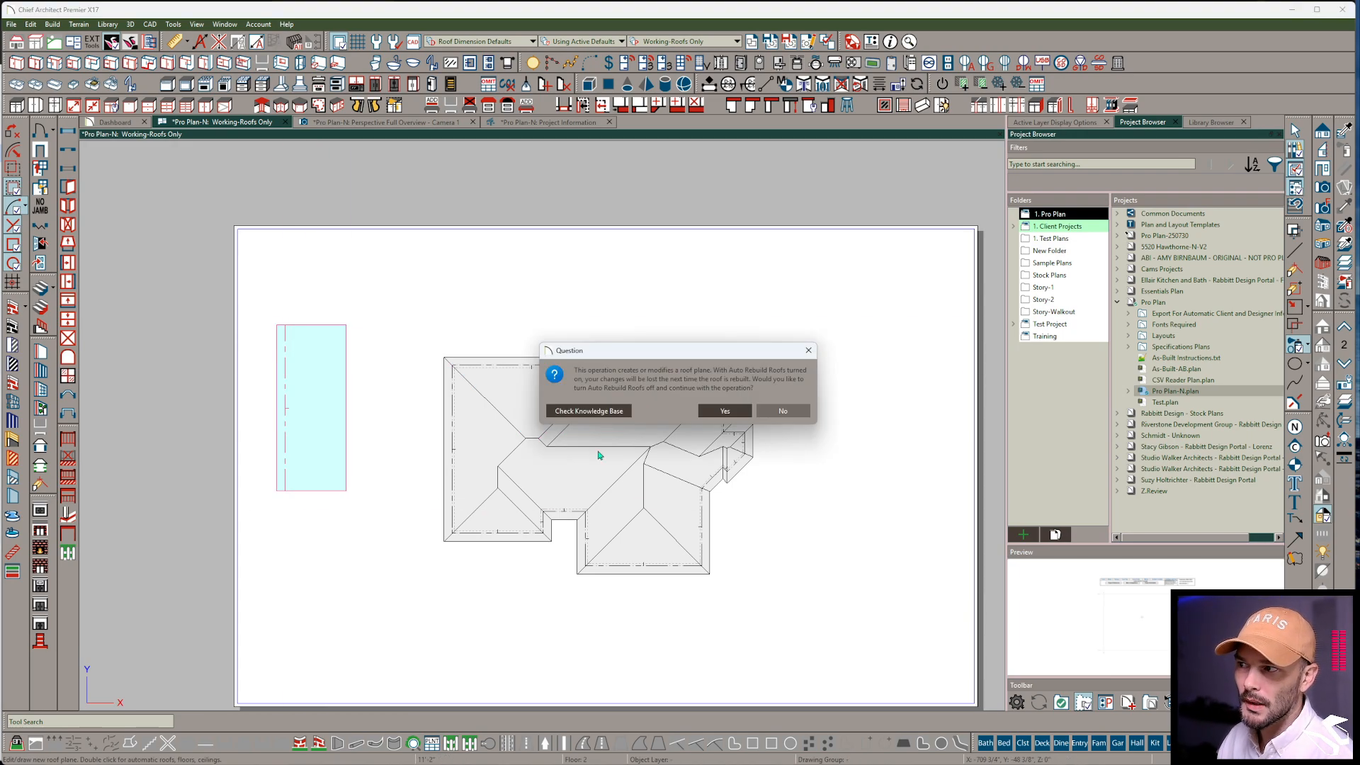
{"action": "left_click", "coordinate": [722, 410]}
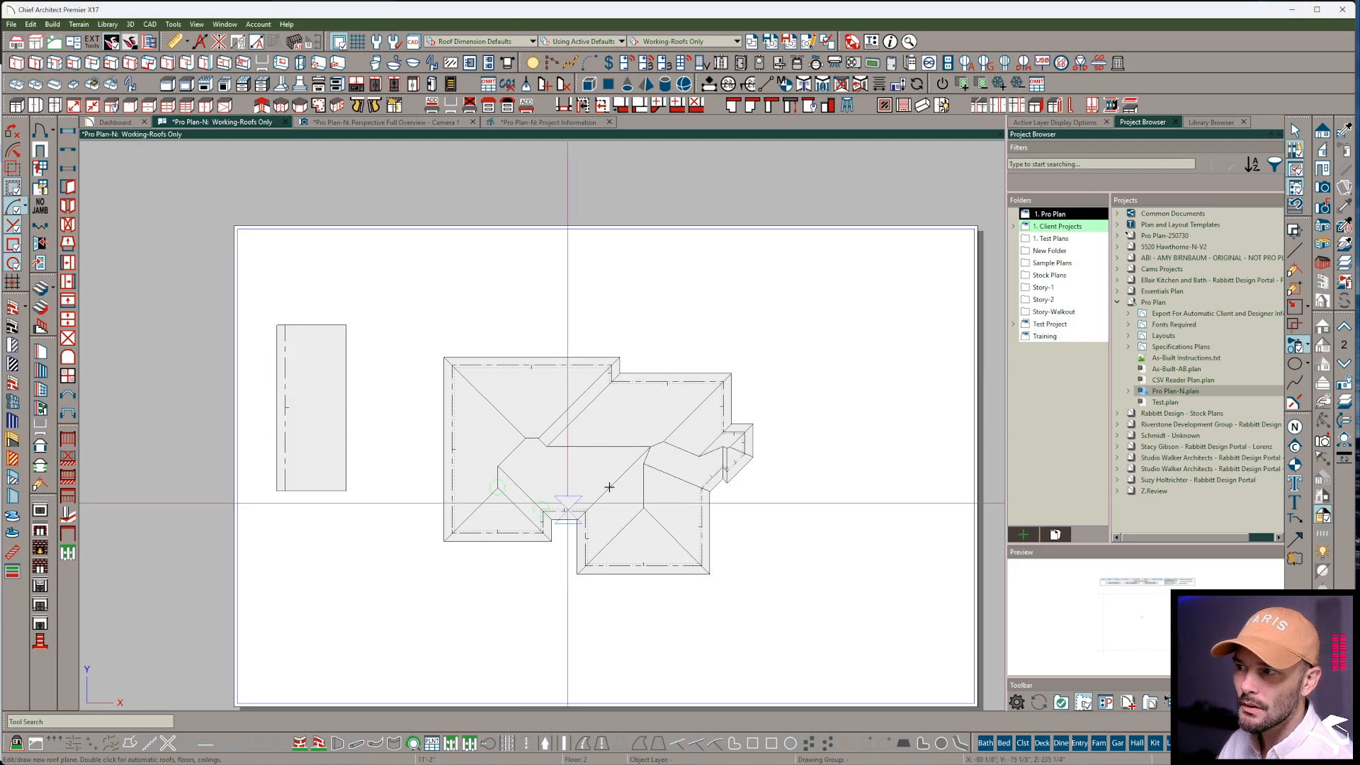
{"action": "scroll", "coordinate": [400, 411], "scroll_direction": "up", "scroll_amount": 2}
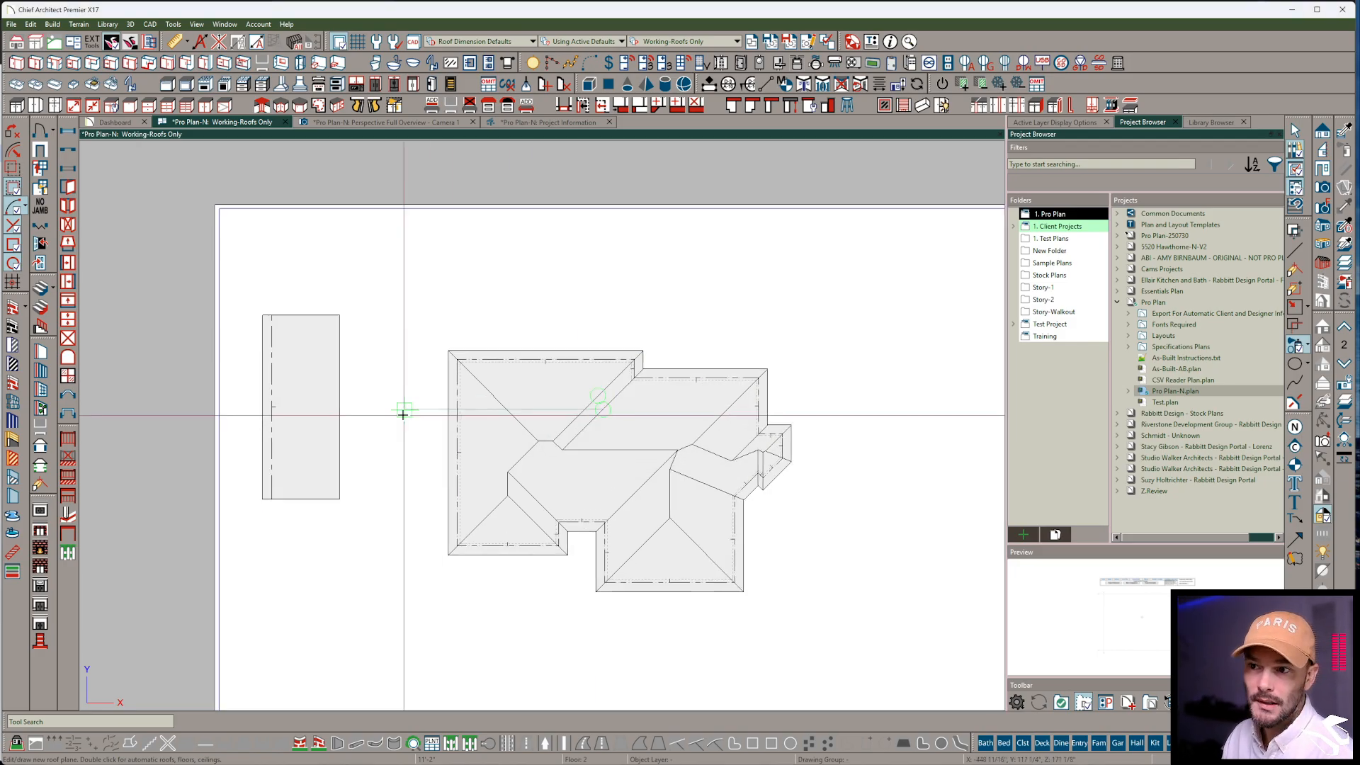
Load the new roof plane's properties, including Custom Fields and Description, into the Object Painter
{"action": "left_click", "coordinate": [312, 389]}
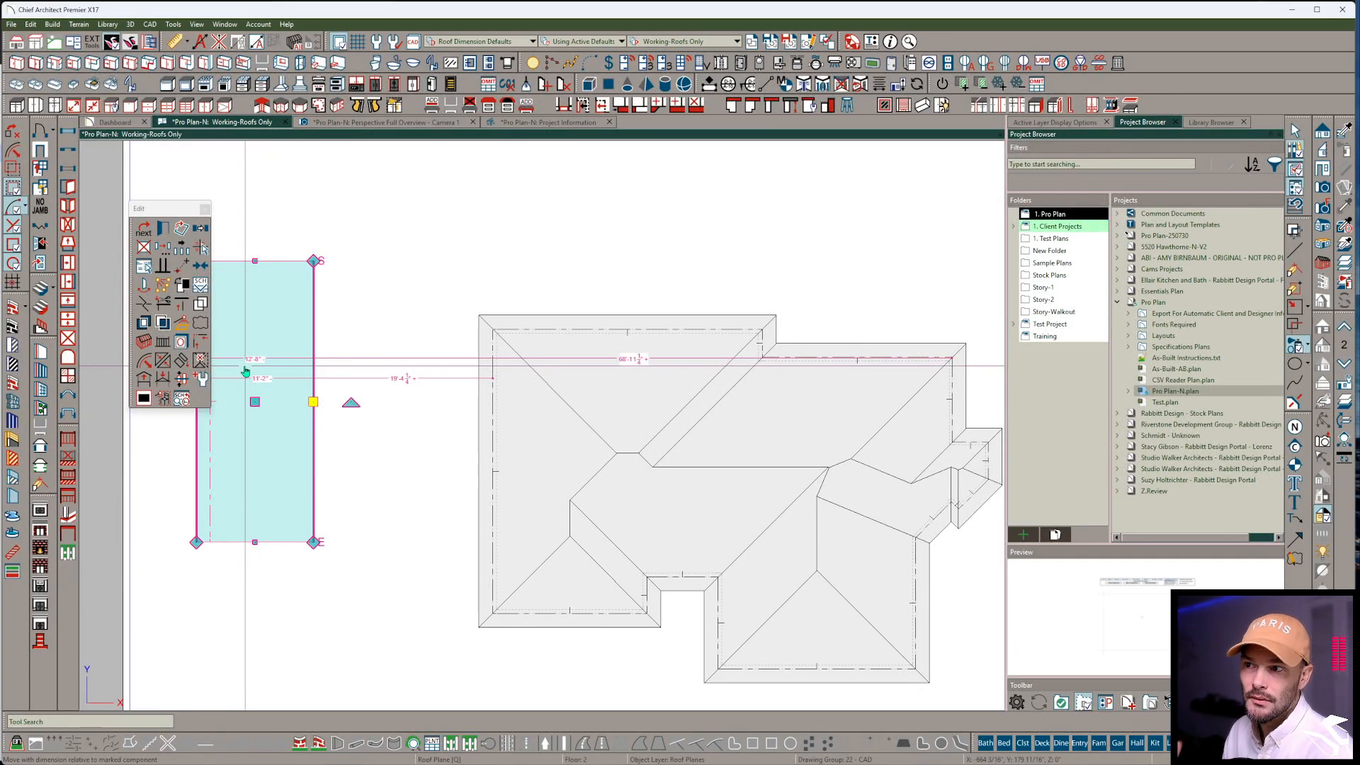
{"action": "scroll", "coordinate": [388, 257], "scroll_direction": "down", "scroll_amount": 4}
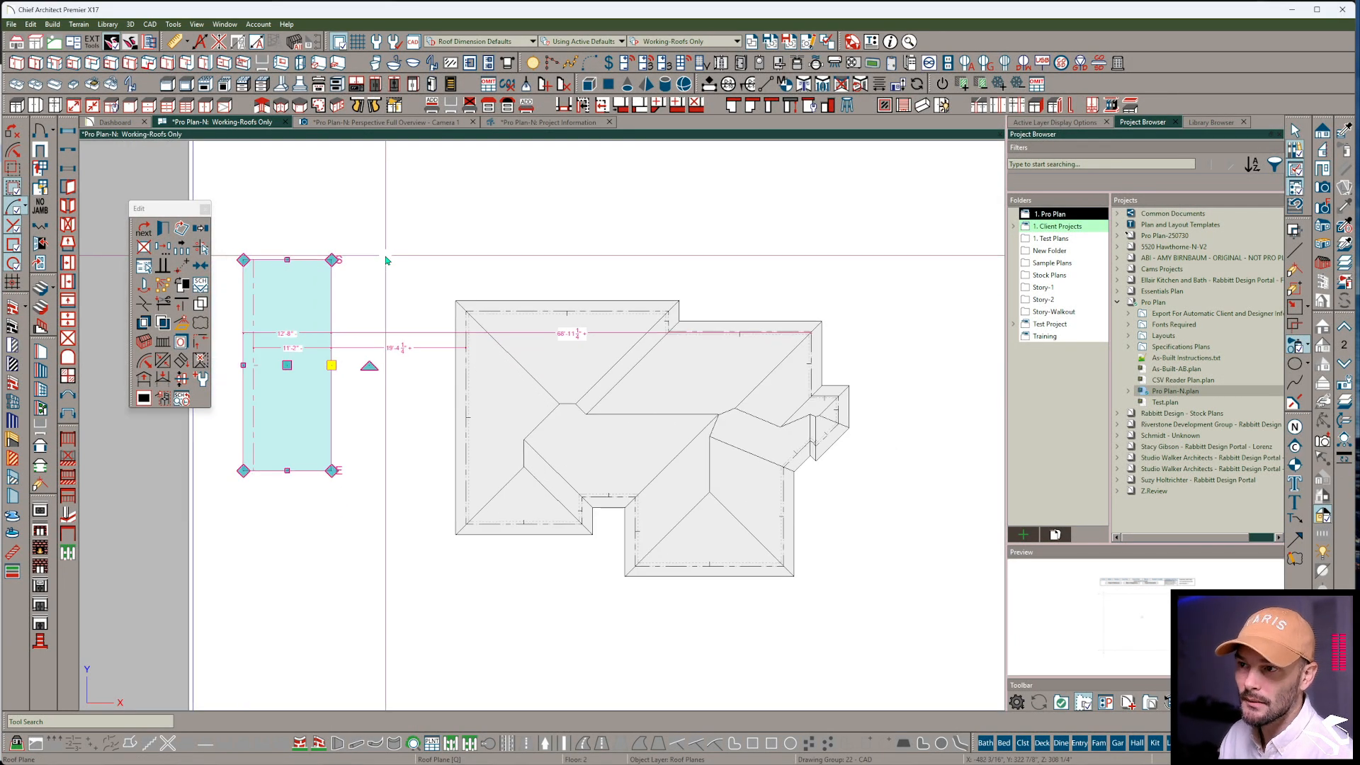
{"action": "middle_click_drag", "start_coordinate": [469, 235], "coordinate": [584, 313]}
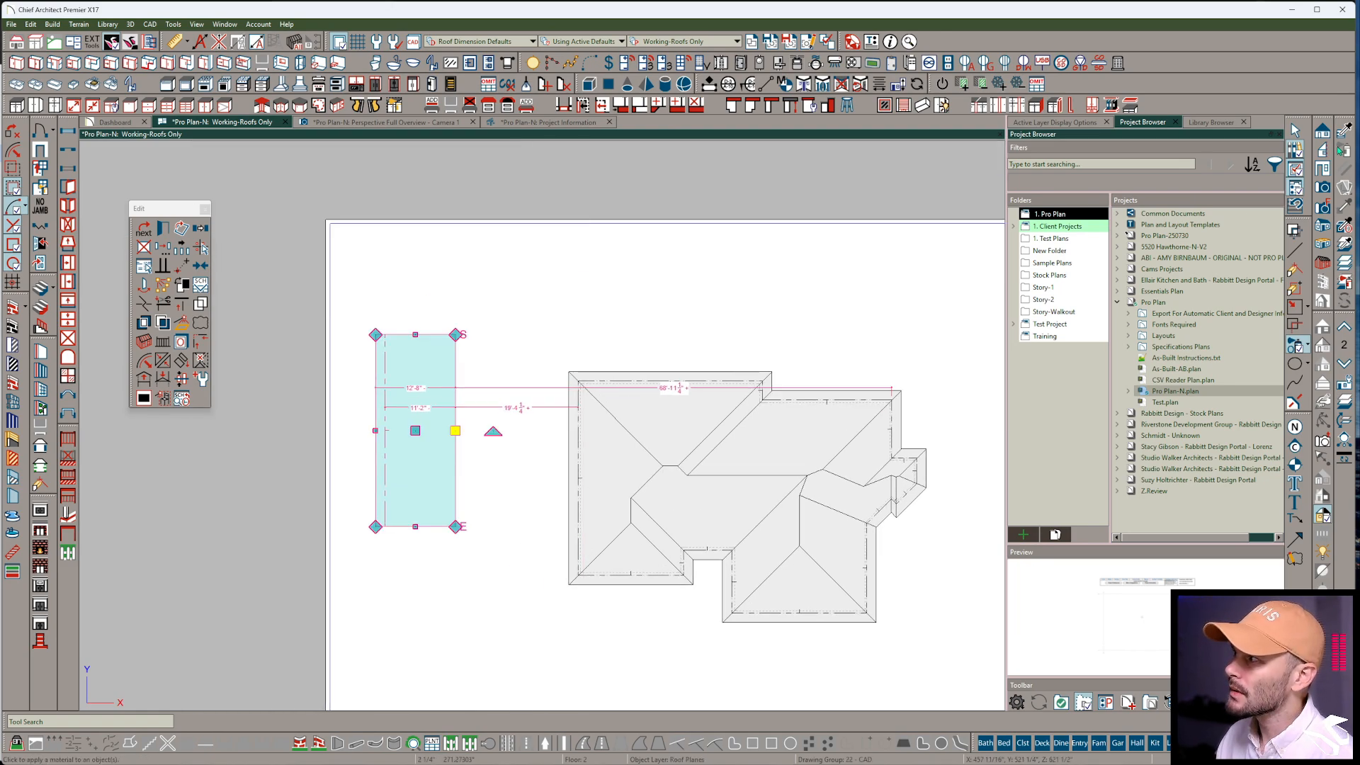
{"action": "left_click", "coordinate": [1345, 225]}
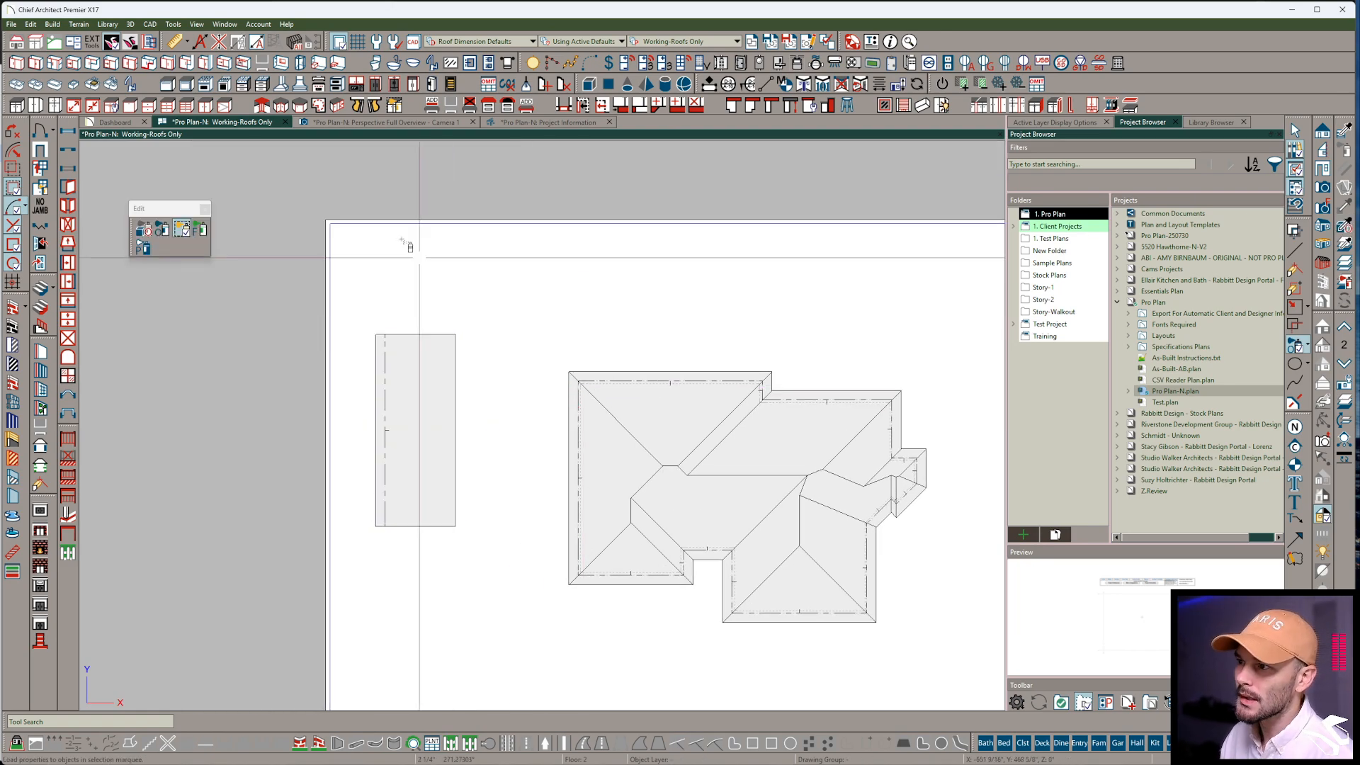
{"action": "left_click", "coordinate": [140, 238]}
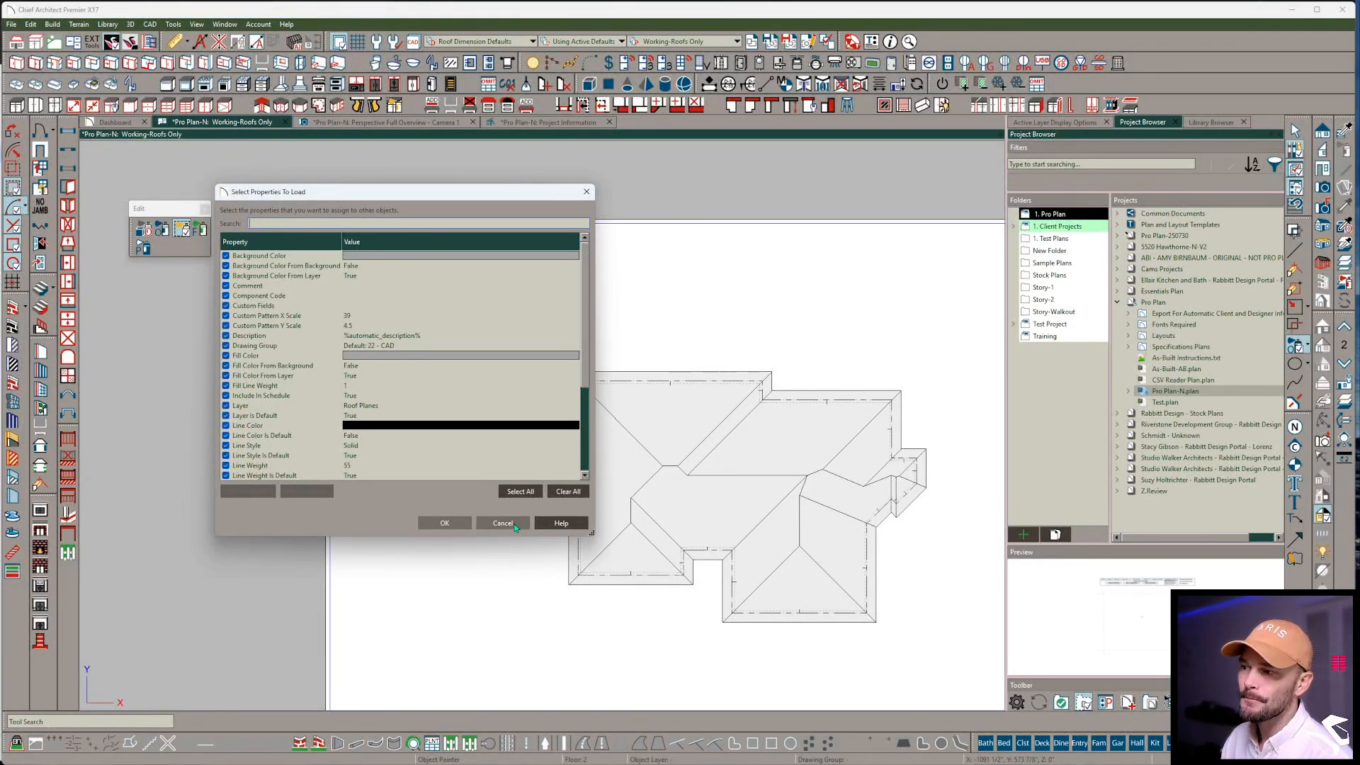
{"action": "left_click", "coordinate": [445, 523]}
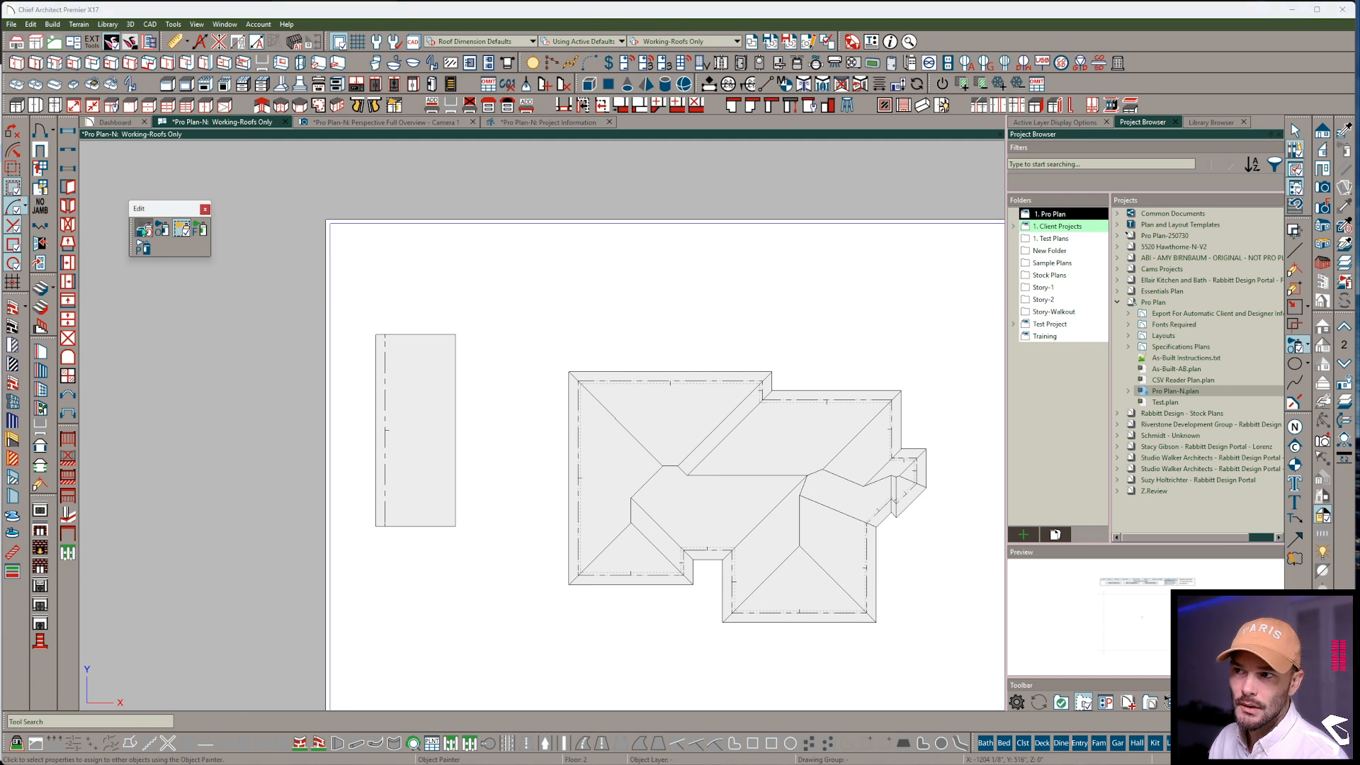
Load only the Custom Fields property, apply it to all the house's roof planes, and delete the separate rectangular roof plane
{"action": "left_click", "coordinate": [144, 229]}
{"action": "left_click", "coordinate": [562, 493]}
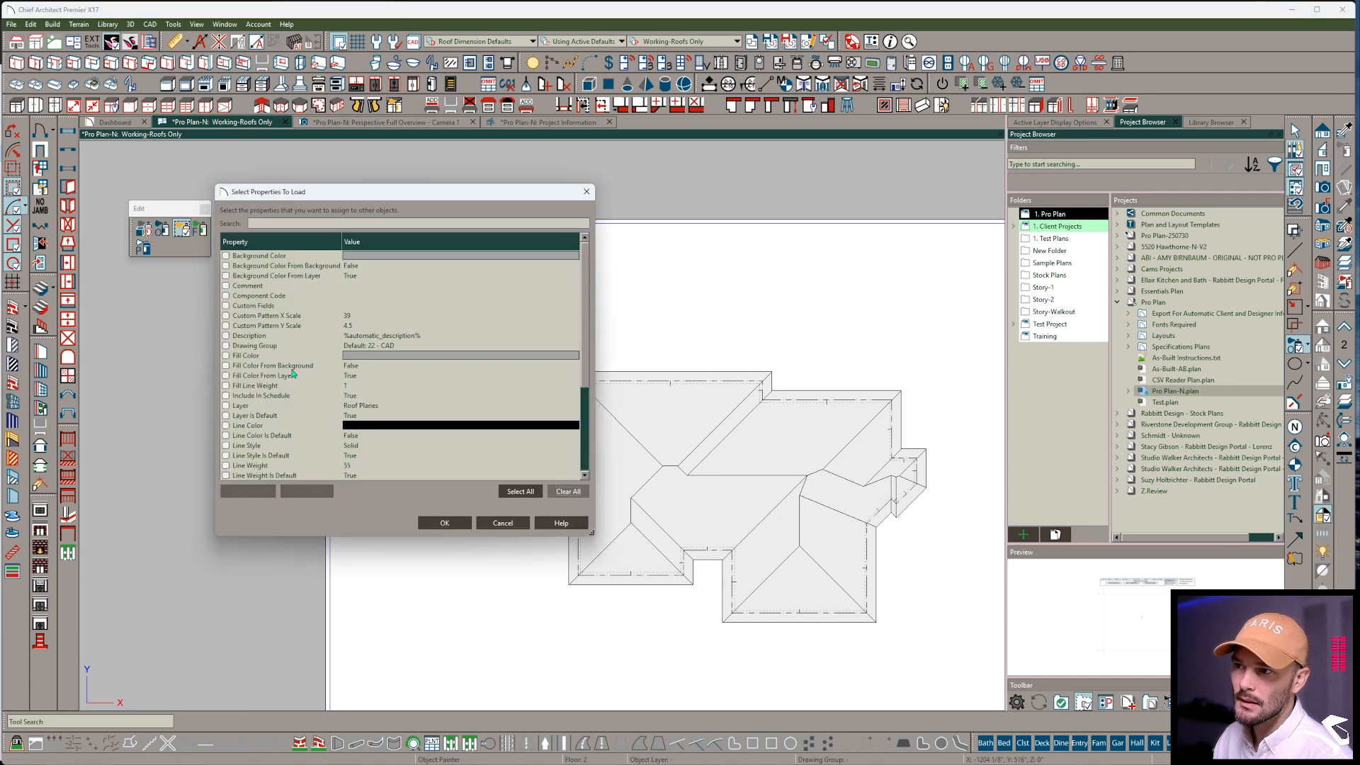
{"action": "left_click", "coordinate": [226, 306]}
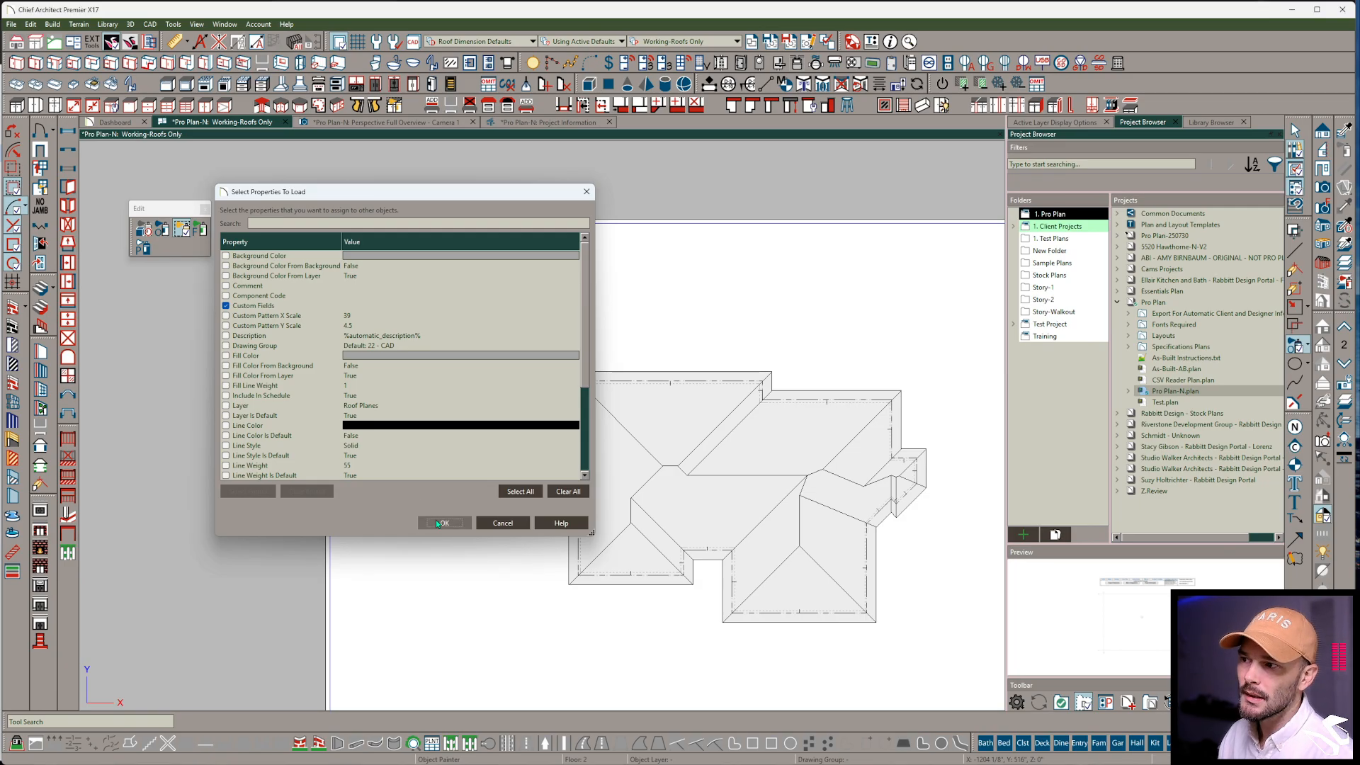
{"action": "left_click", "coordinate": [441, 523]}
{"action": "mouse_move", "coordinate": [501, 295]}
{"action": "left_mouse_down"}
{"action": "mouse_move", "coordinate": [853, 635]}
{"action": "mouse_move", "coordinate": [963, 691]}
{"action": "left_mouse_up"}
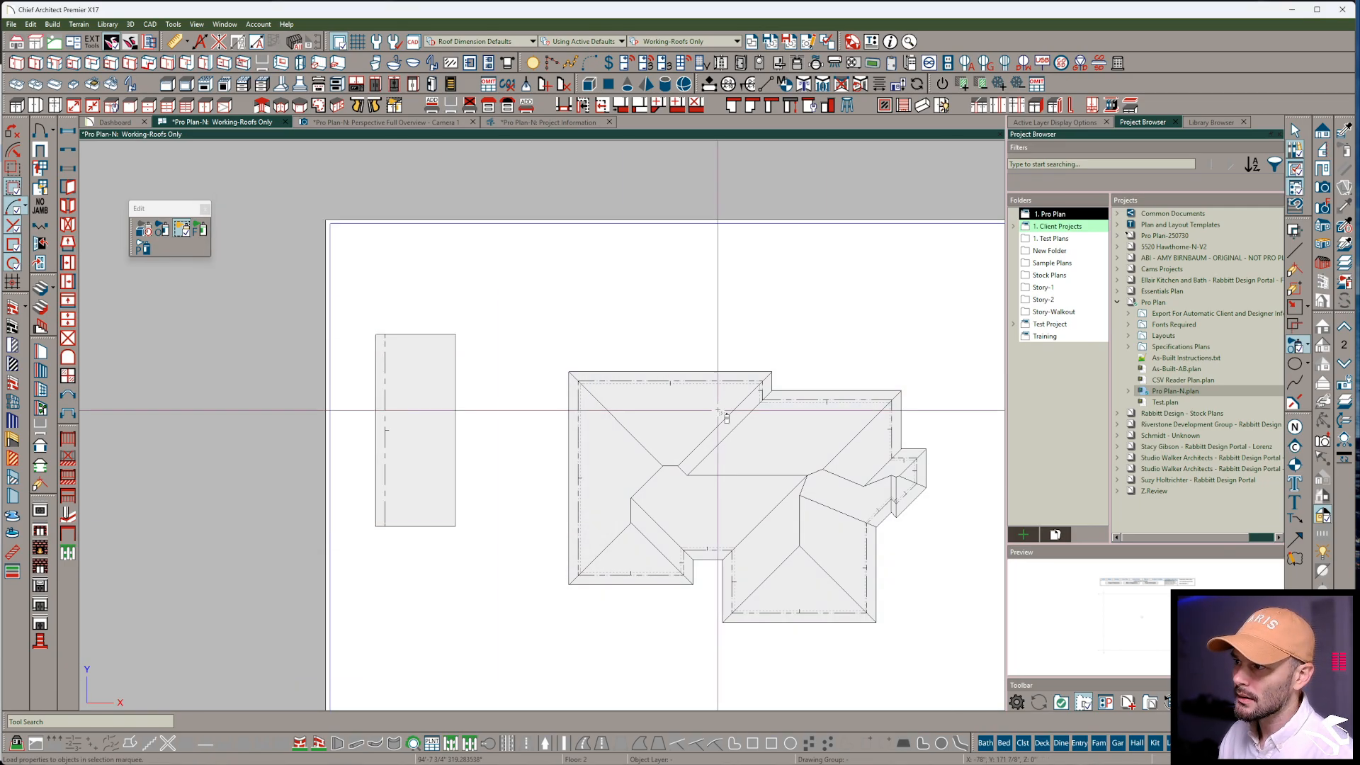
{"action": "left_click", "coordinate": [706, 373]}
{"action": "left_click", "coordinate": [455, 372]}
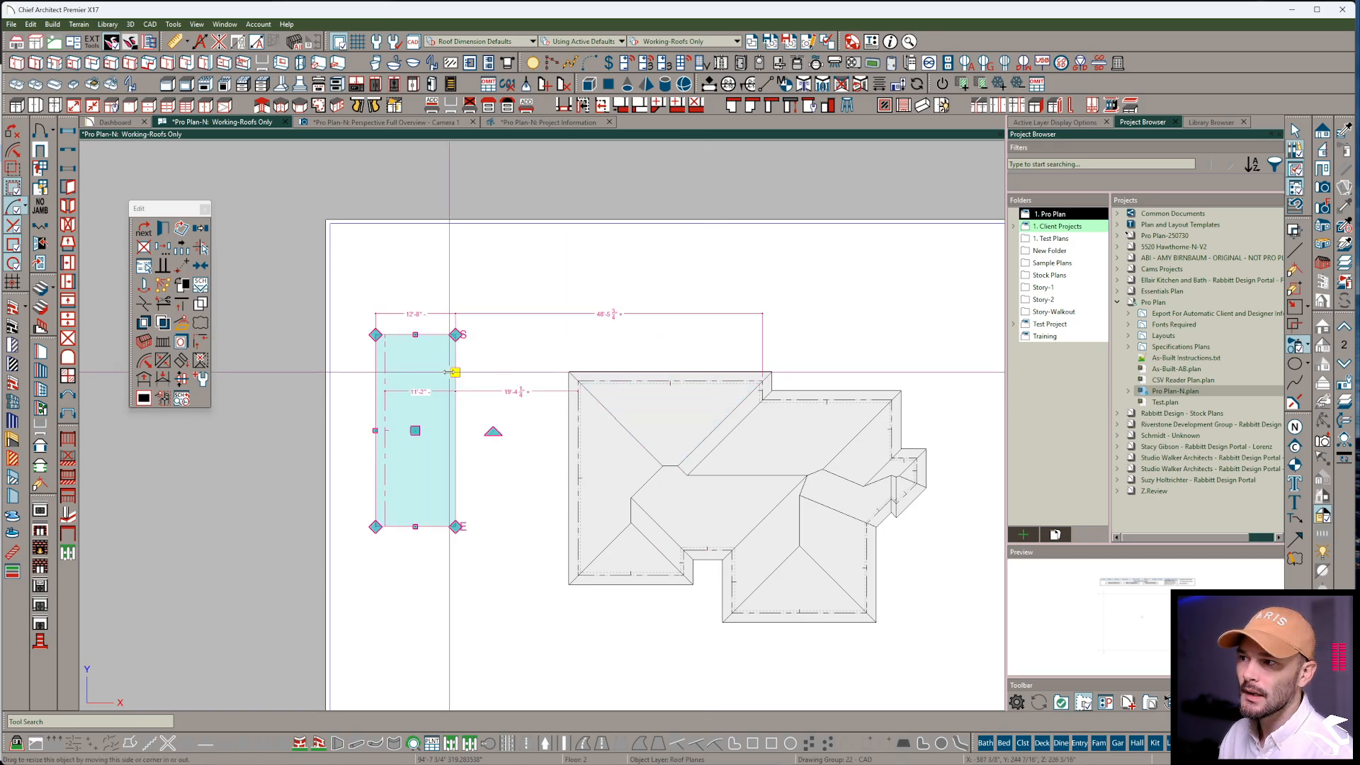
Find the roof vent schedule that includes the house's rear hip plane, review its venting values, and close it
{"action": "left_click", "coordinate": [693, 380]}
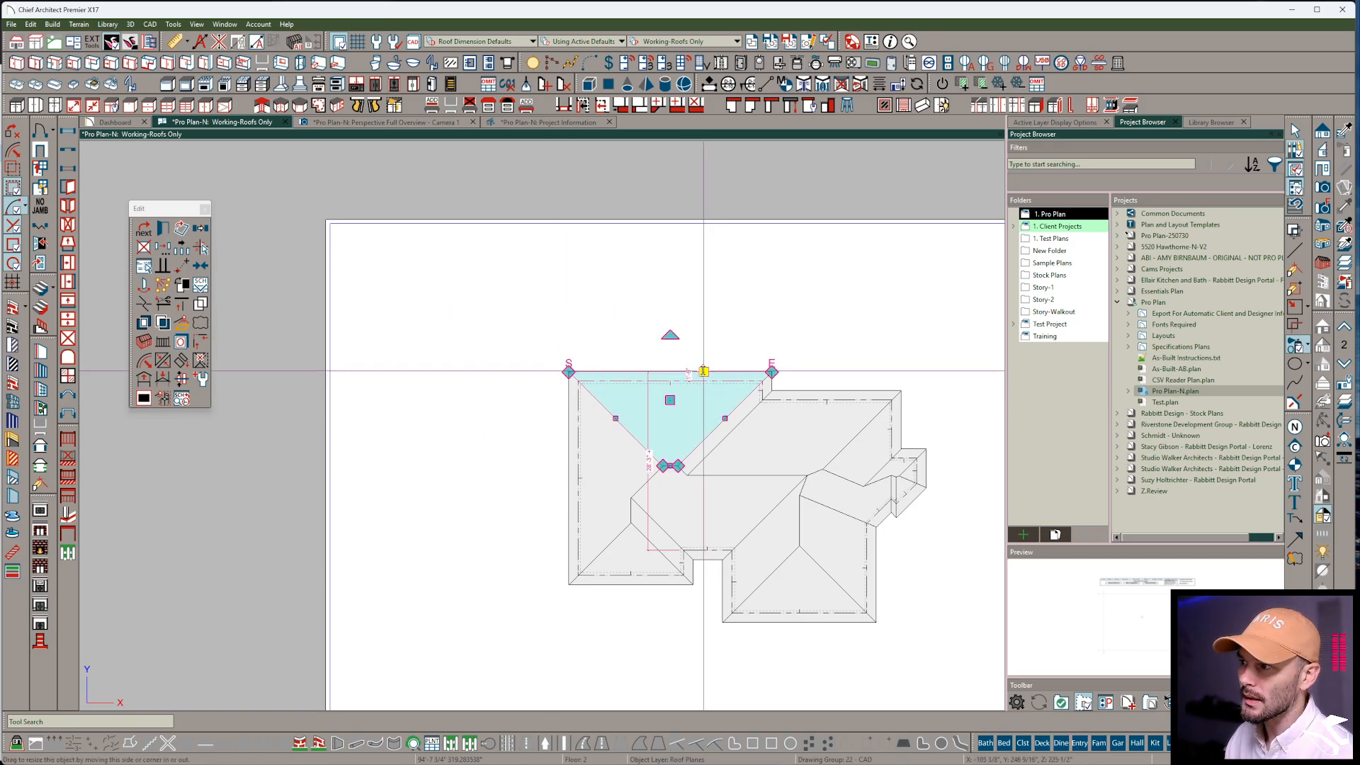
{"action": "left_click", "coordinate": [188, 399]}
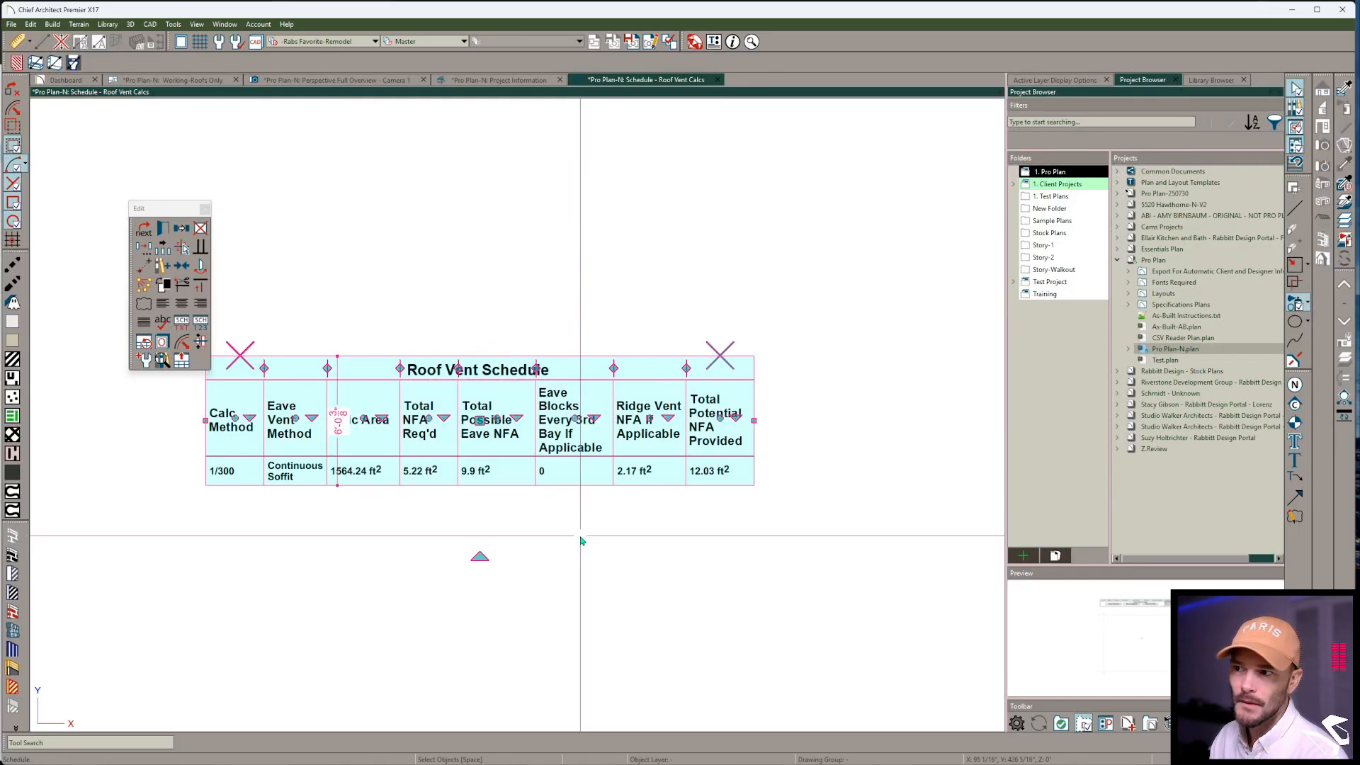
{"action": "left_click", "coordinate": [719, 86]}
Build an automatically rebuilt foundation of walls with footings below the first floor, leaving the Footings layer hidden
{"action": "scroll", "coordinate": [906, 453], "scroll_direction": "down", "scroll_amount": 1}
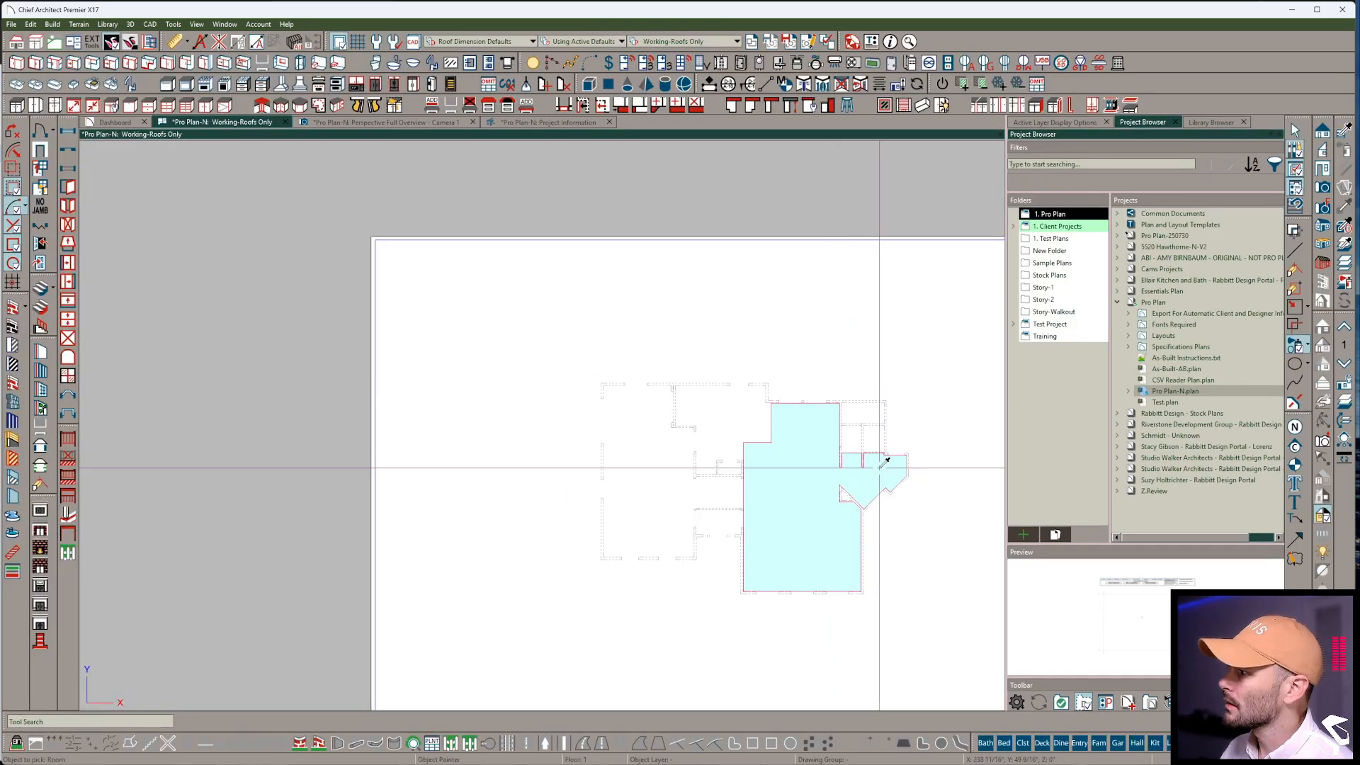
{"action": "key", "text": "Page_Down"}
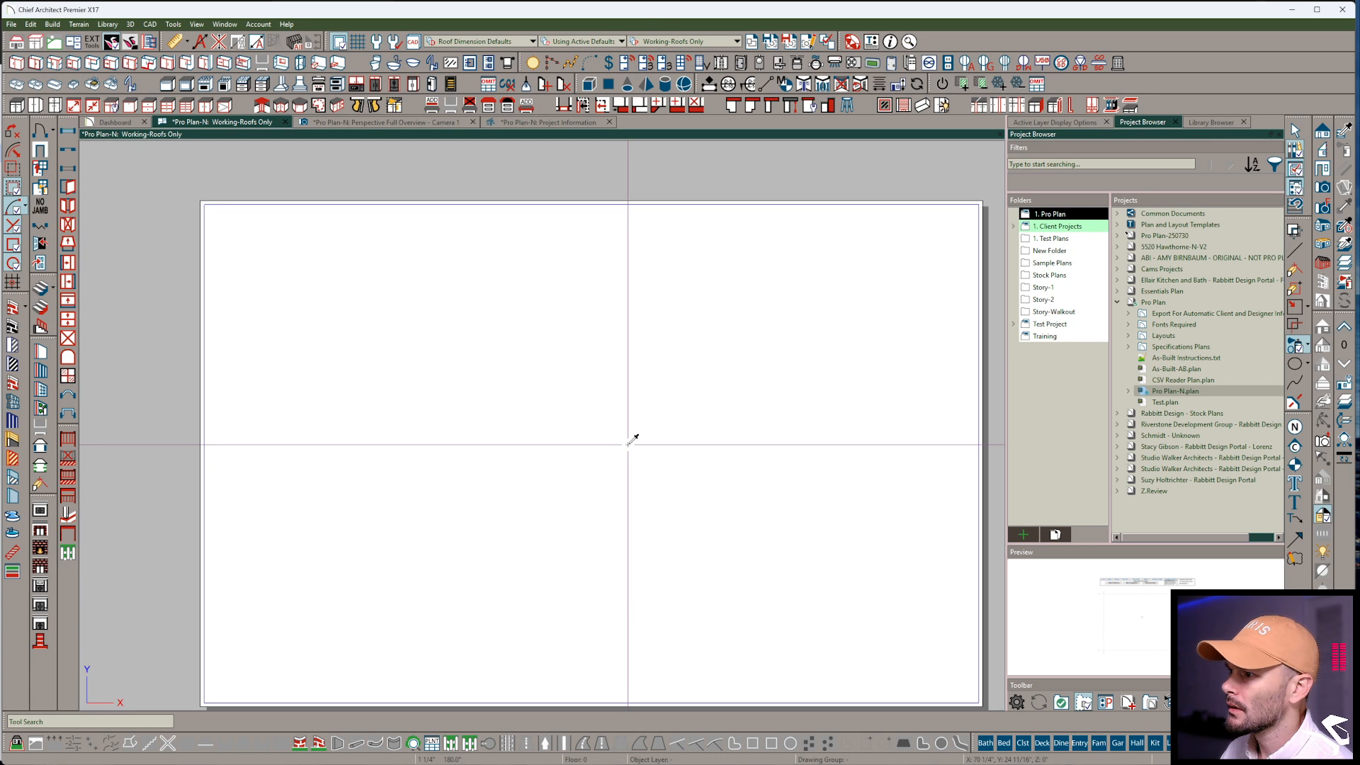
{"action": "key", "text": "Page_Up"}
{"action": "key", "text": "Page_Down"}
{"action": "key", "text": "alt"}
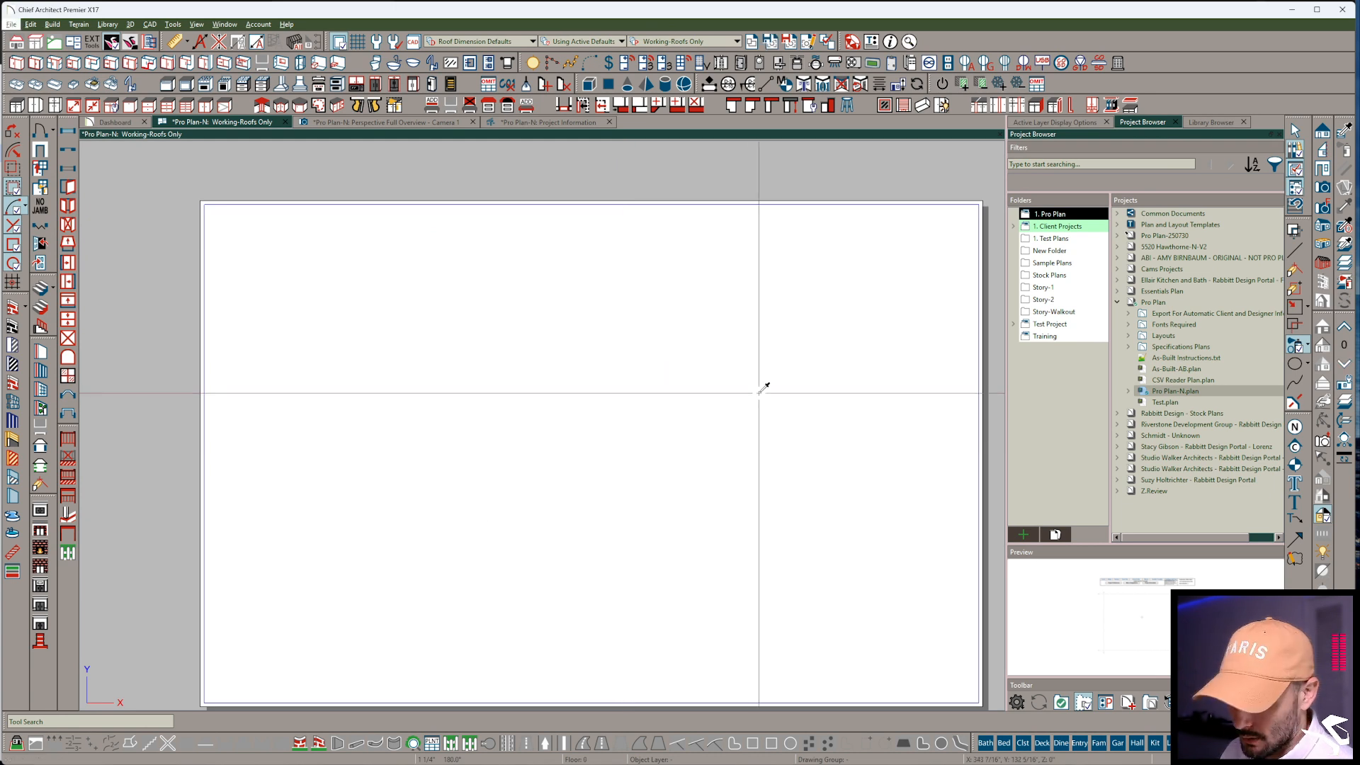
{"action": "key", "text": "b"}
{"action": "key", "text": "l"}
{"action": "key", "text": "f"}
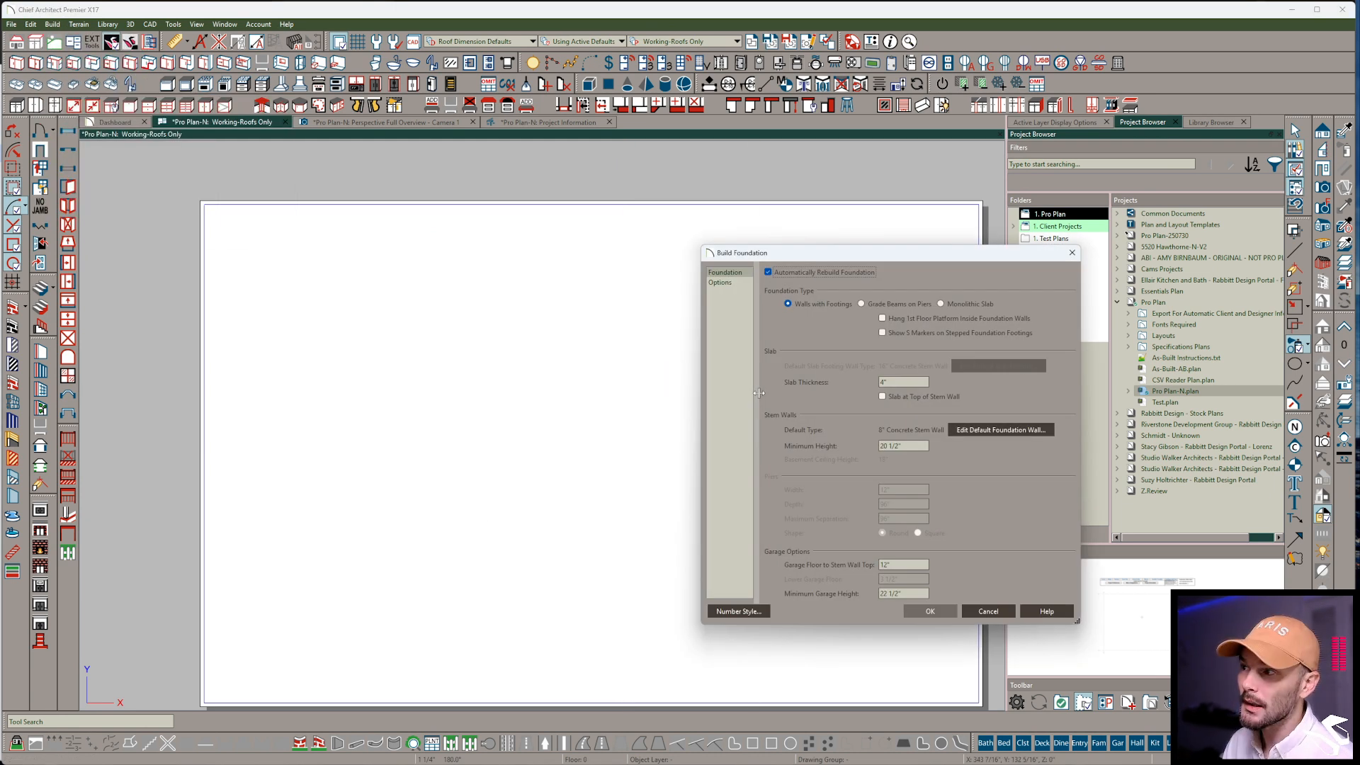
{"action": "left_click", "coordinate": [931, 612]}
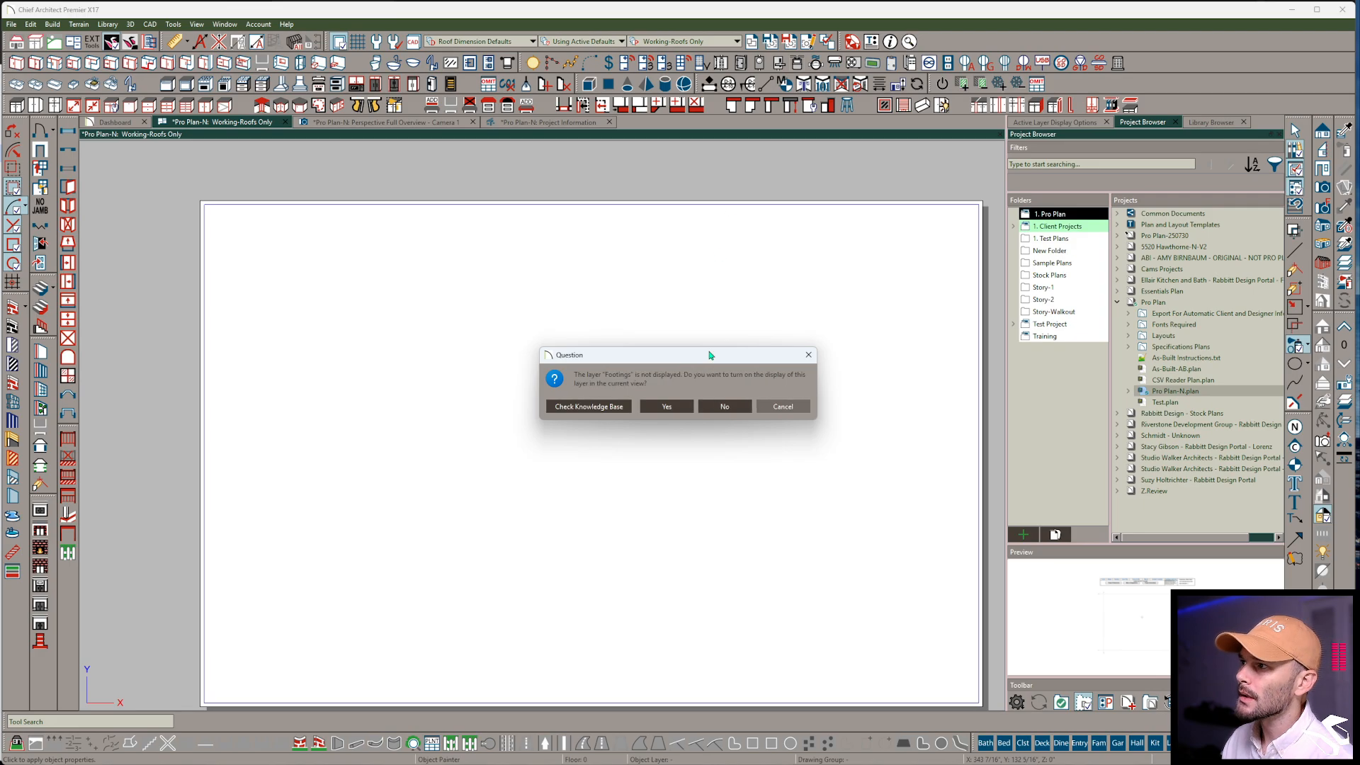
{"action": "left_click", "coordinate": [728, 408]}
Switch the plan to the Working-Plan saved view without saving the changes to Working-Roofs Only
{"action": "left_click", "coordinate": [701, 41]}
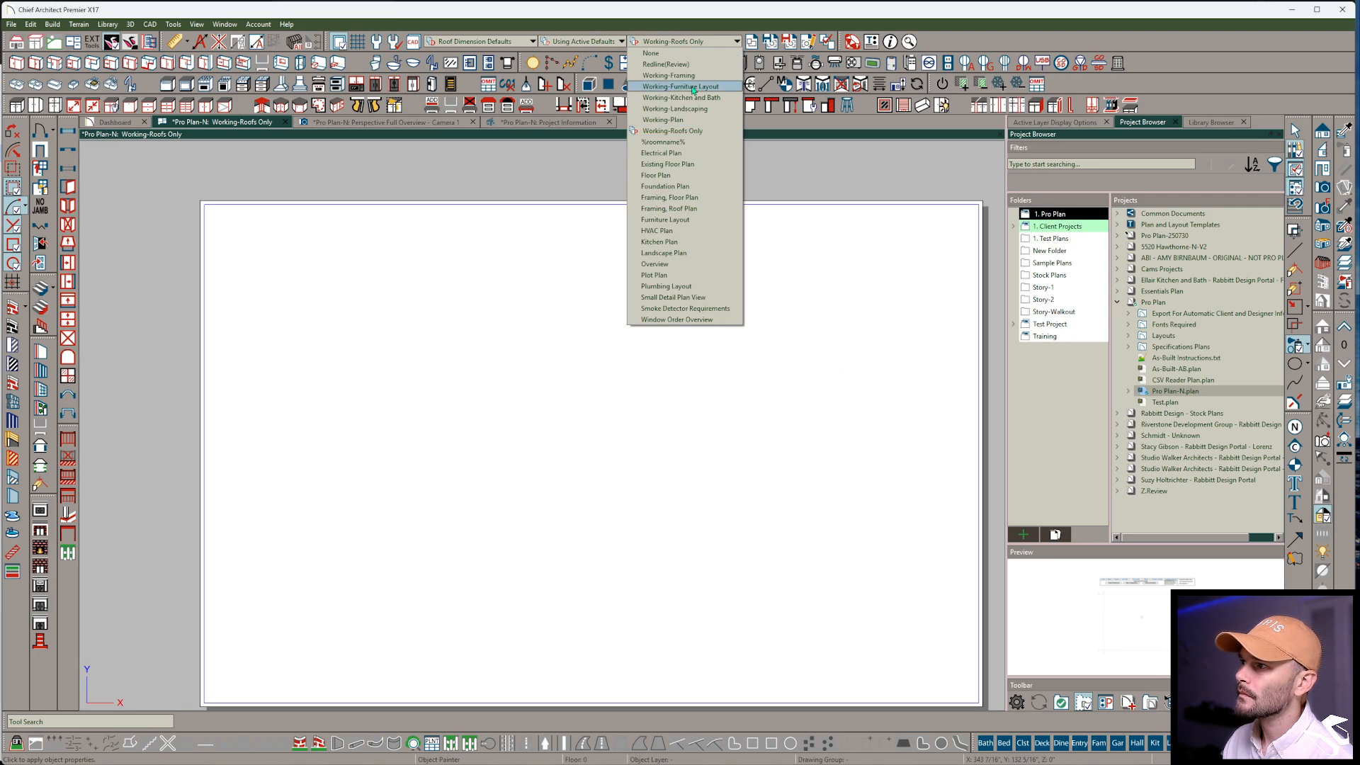
{"action": "left_click", "coordinate": [684, 121]}
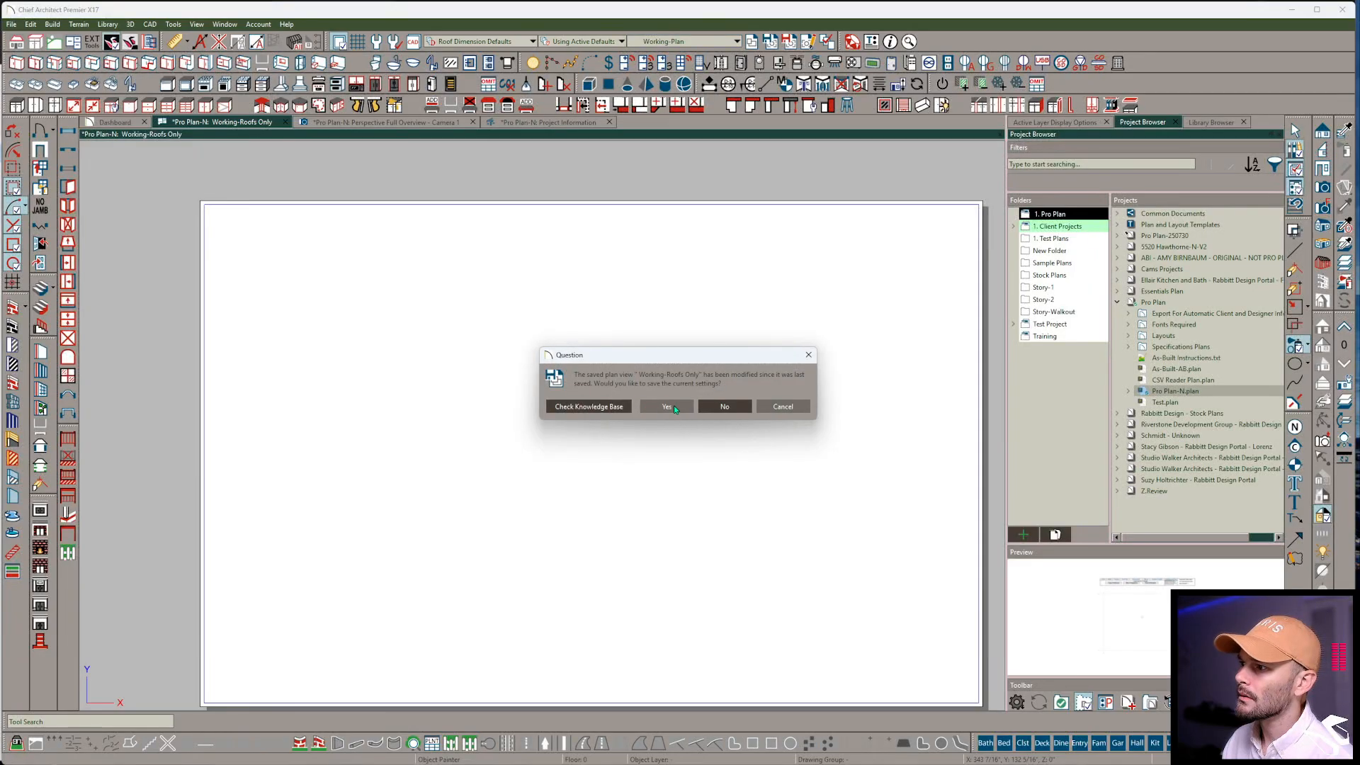
{"action": "left_click", "coordinate": [721, 406]}
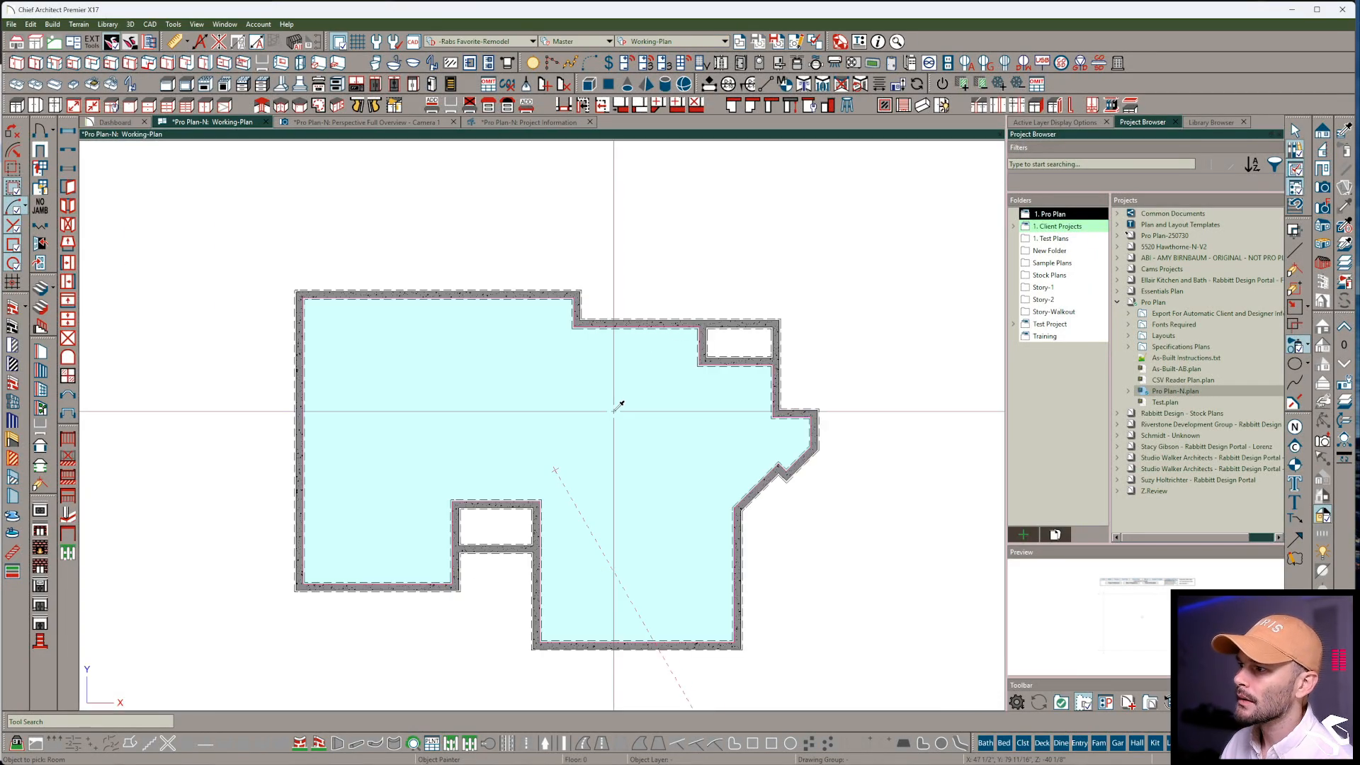
Turn off Auto Rebuild Foundation and check the large foundation room's custom object fields through Macro Number Input 10 without changing them
{"action": "left_click", "coordinate": [615, 416]}
{"action": "left_click", "coordinate": [614, 413]}
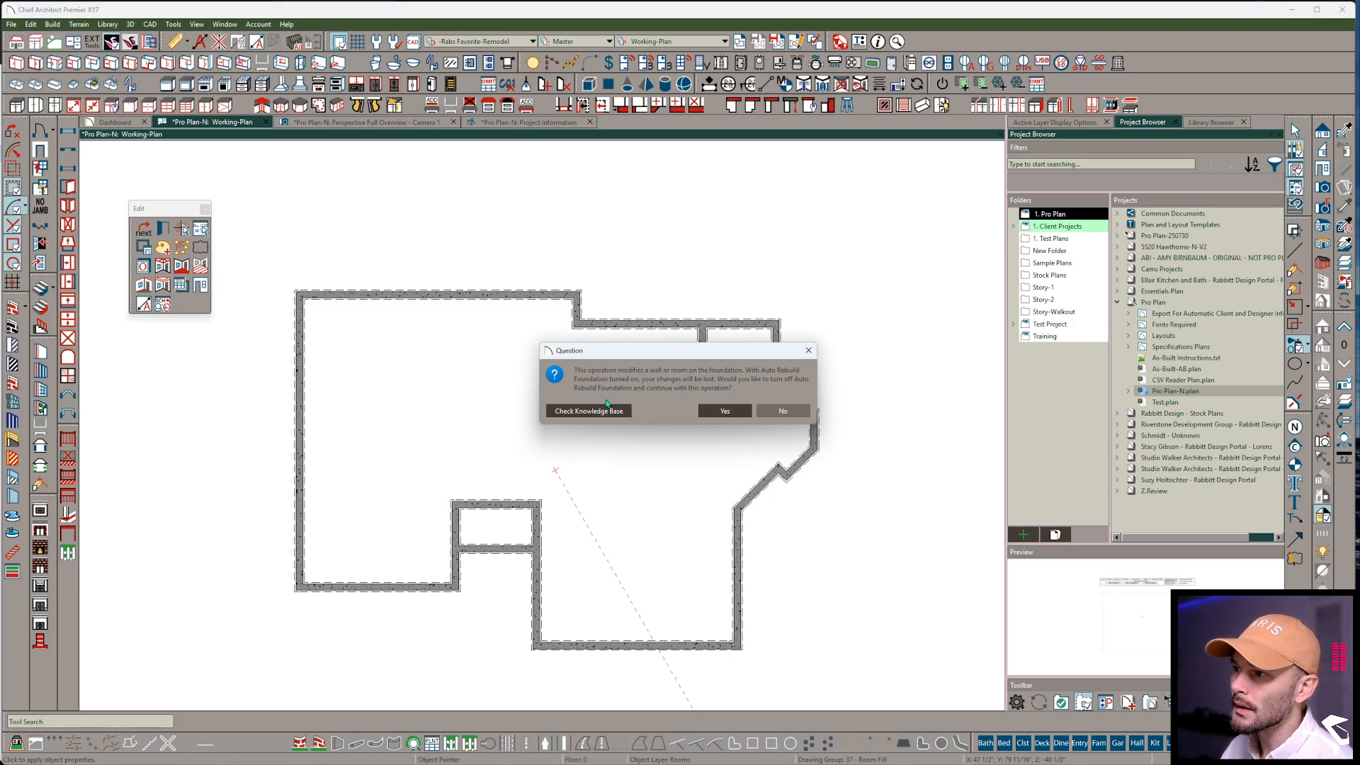
{"action": "left_click", "coordinate": [733, 411]}
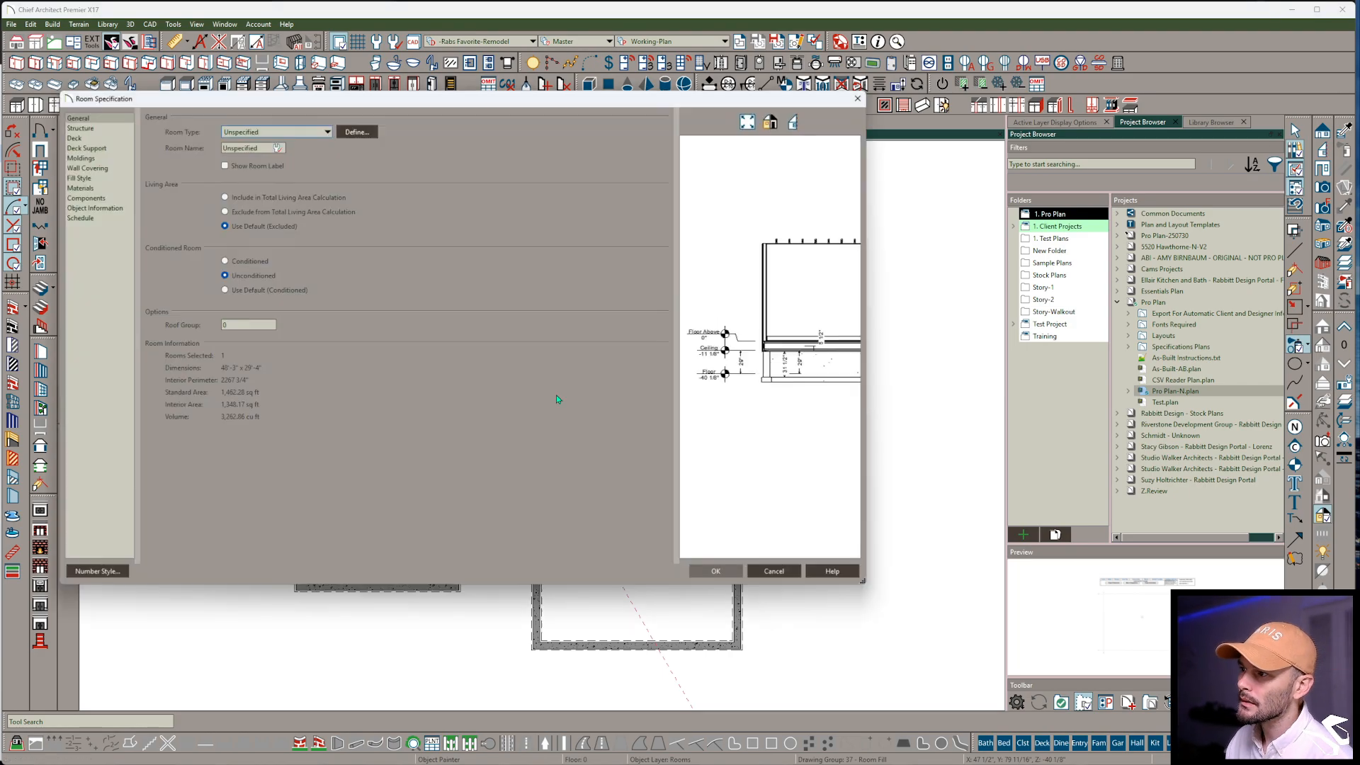
{"action": "left_click", "coordinate": [108, 208]}
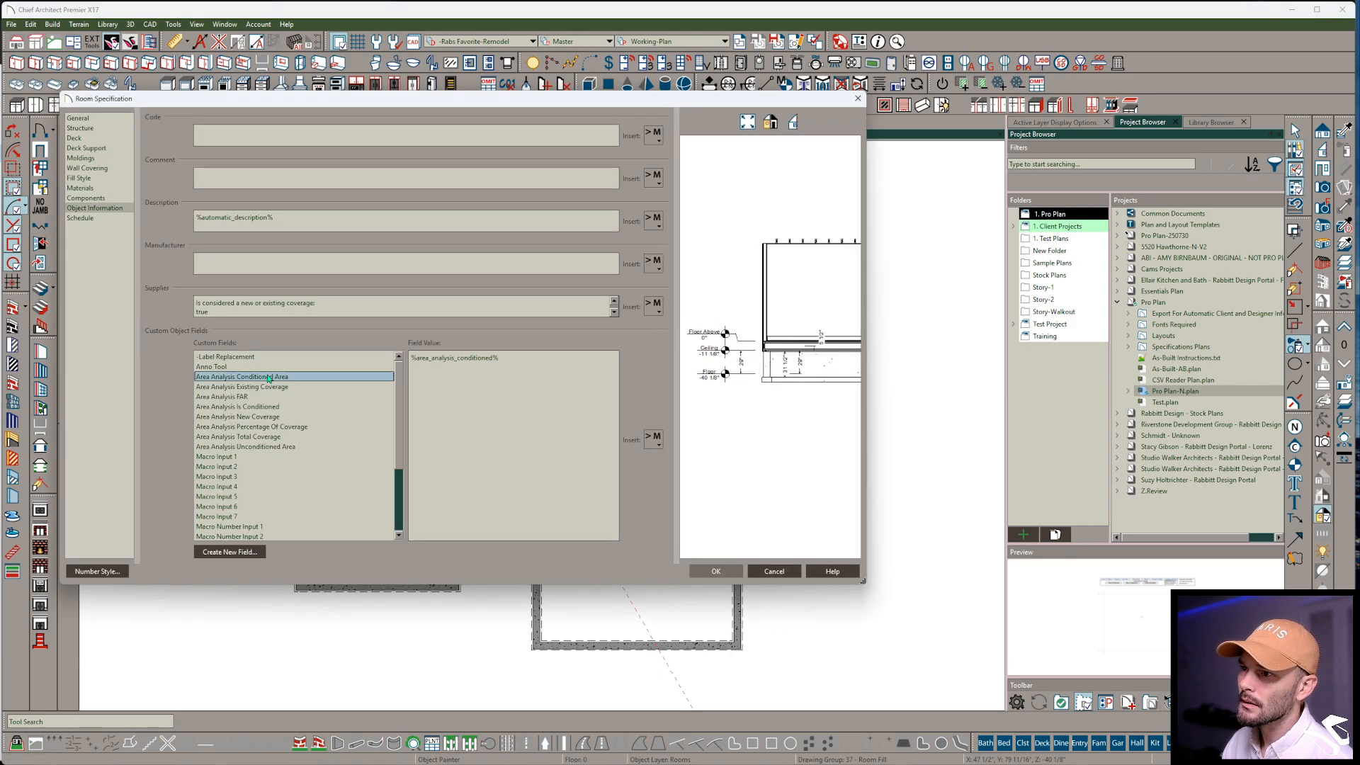
{"action": "left_click", "coordinate": [294, 416]}
{"action": "key", "text": "Down"}
{"action": "key", "text": "Down"}
{"action": "key", "text": "Down"}
{"action": "key", "text": "Down"}
{"action": "key", "text": "Down"}
{"action": "key", "text": "Down"}
{"action": "key", "text": "Down"}
{"action": "key", "text": "Down"}
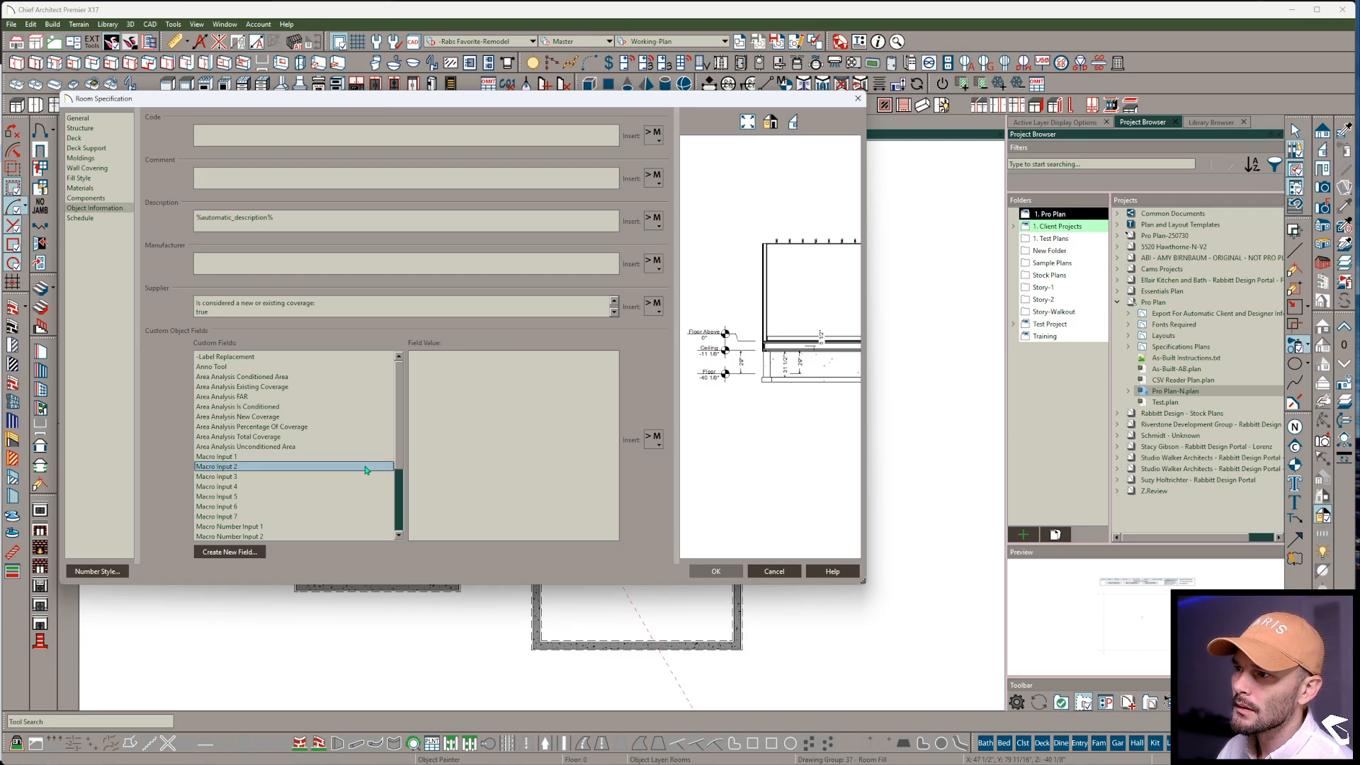
{"action": "key", "text": "Down"}
{"action": "key", "text": "Down"}
{"action": "key", "text": "Down"}
{"action": "key", "text": "Down"}
{"action": "key", "text": "Down"}
{"action": "key", "text": "Down"}
{"action": "key", "text": "Down"}
{"action": "key", "text": "Down"}
{"action": "key", "text": "Down"}
{"action": "key", "text": "Down"}
{"action": "key", "text": "Down"}
{"action": "key", "text": "Down"}
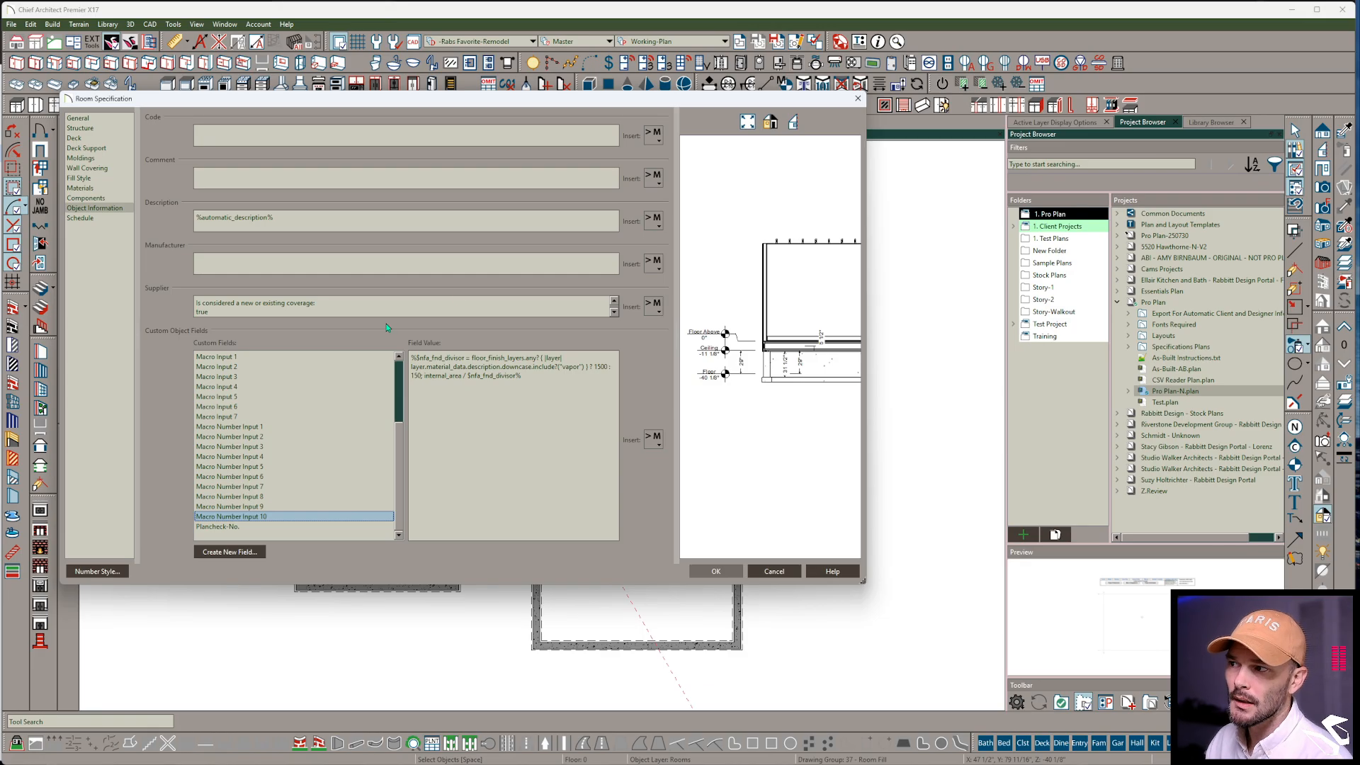
{"action": "left_click", "coordinate": [773, 572]}
Find the Foundation Vent Calcs schedule that includes the large foundation room, review the crawlspace totals, and close it
{"action": "right_click", "coordinate": [628, 482]}
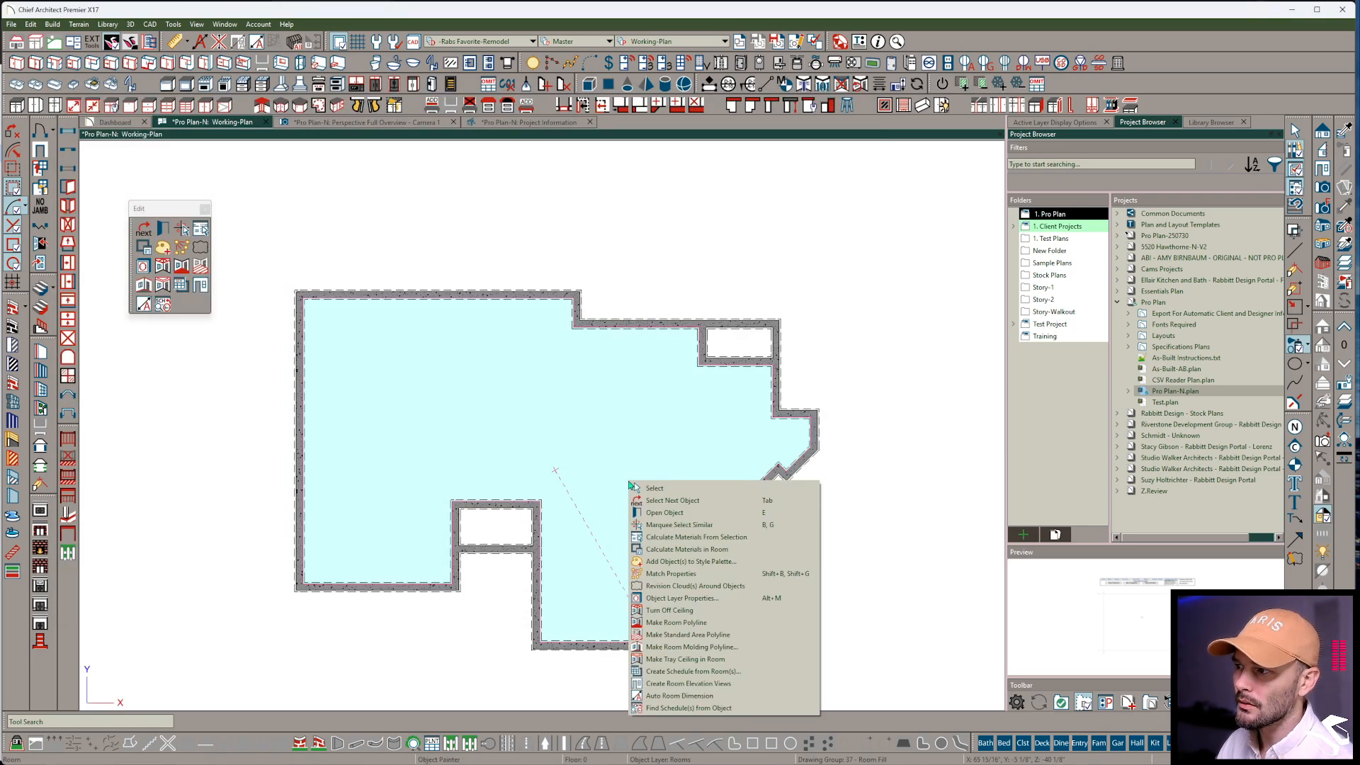
{"action": "left_click", "coordinate": [680, 708]}
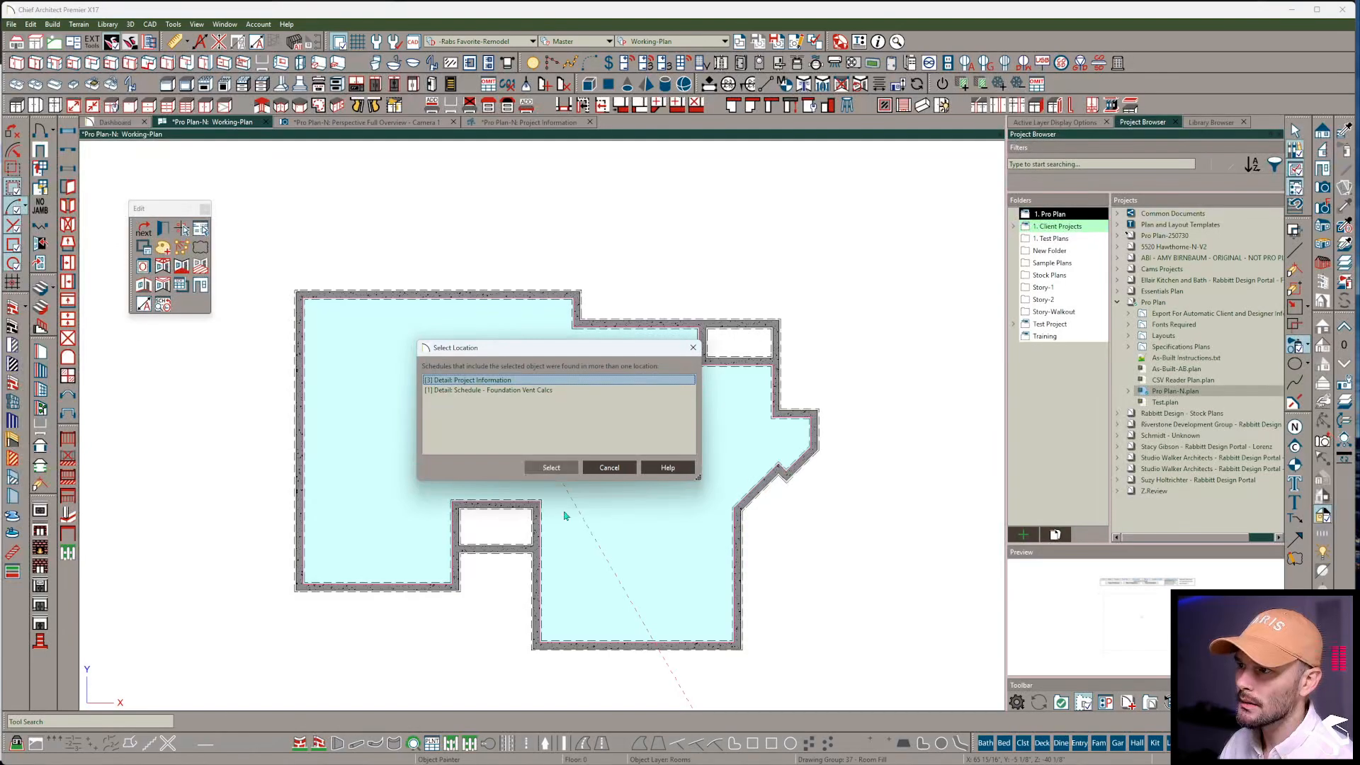
{"action": "left_click", "coordinate": [527, 394]}
{"action": "left_click", "coordinate": [551, 467]}
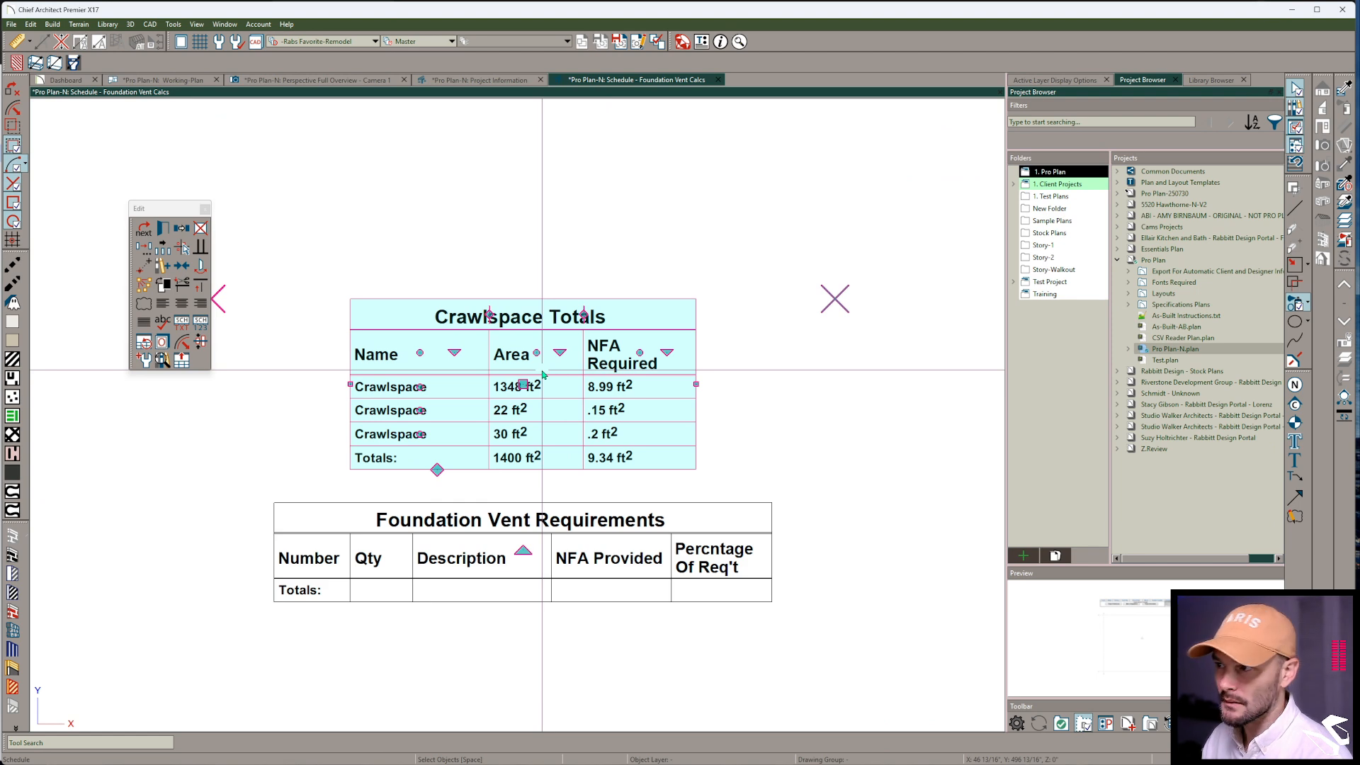
{"action": "left_click", "coordinate": [718, 81]}
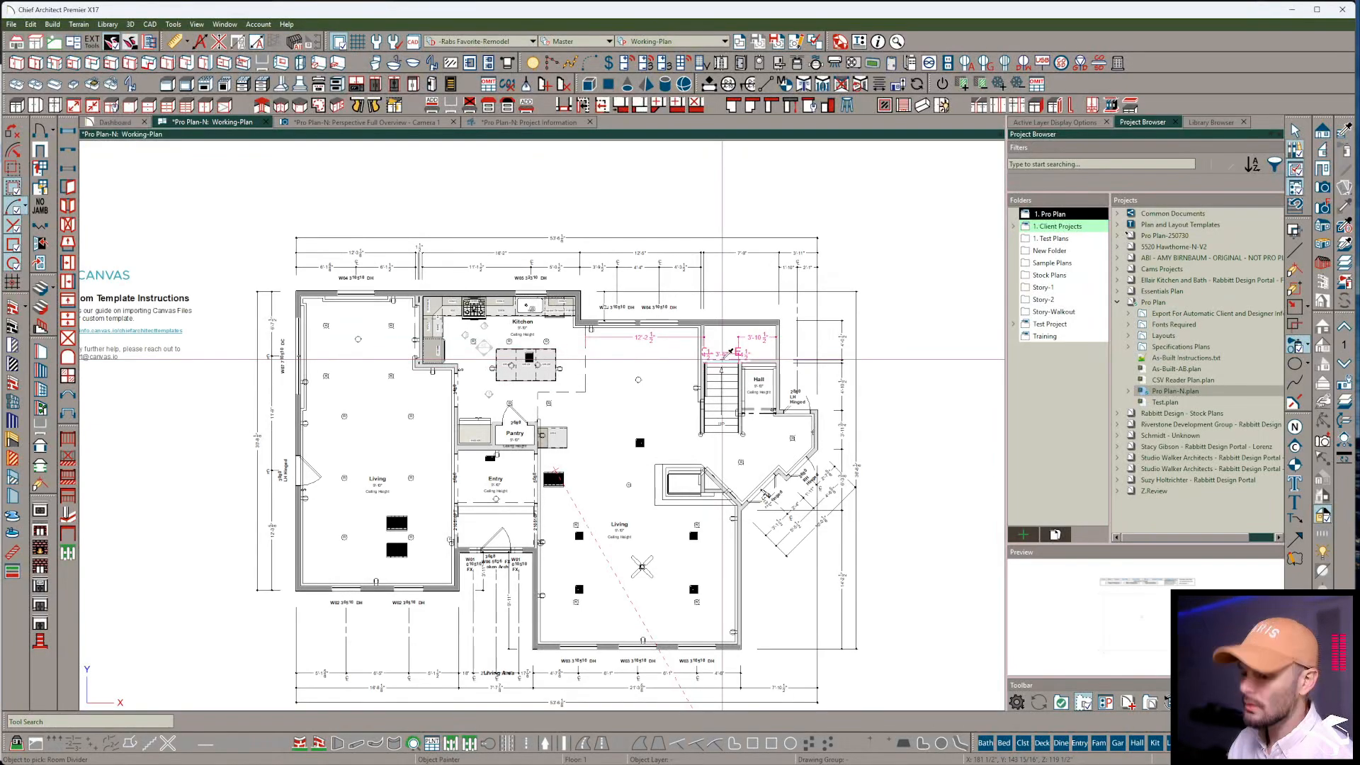
Rebuild the foundation as walls with footings, deriving it from the first floor plan, and return to the first floor
{"action": "key", "text": "alt+b"}
{"action": "key", "text": "l"}
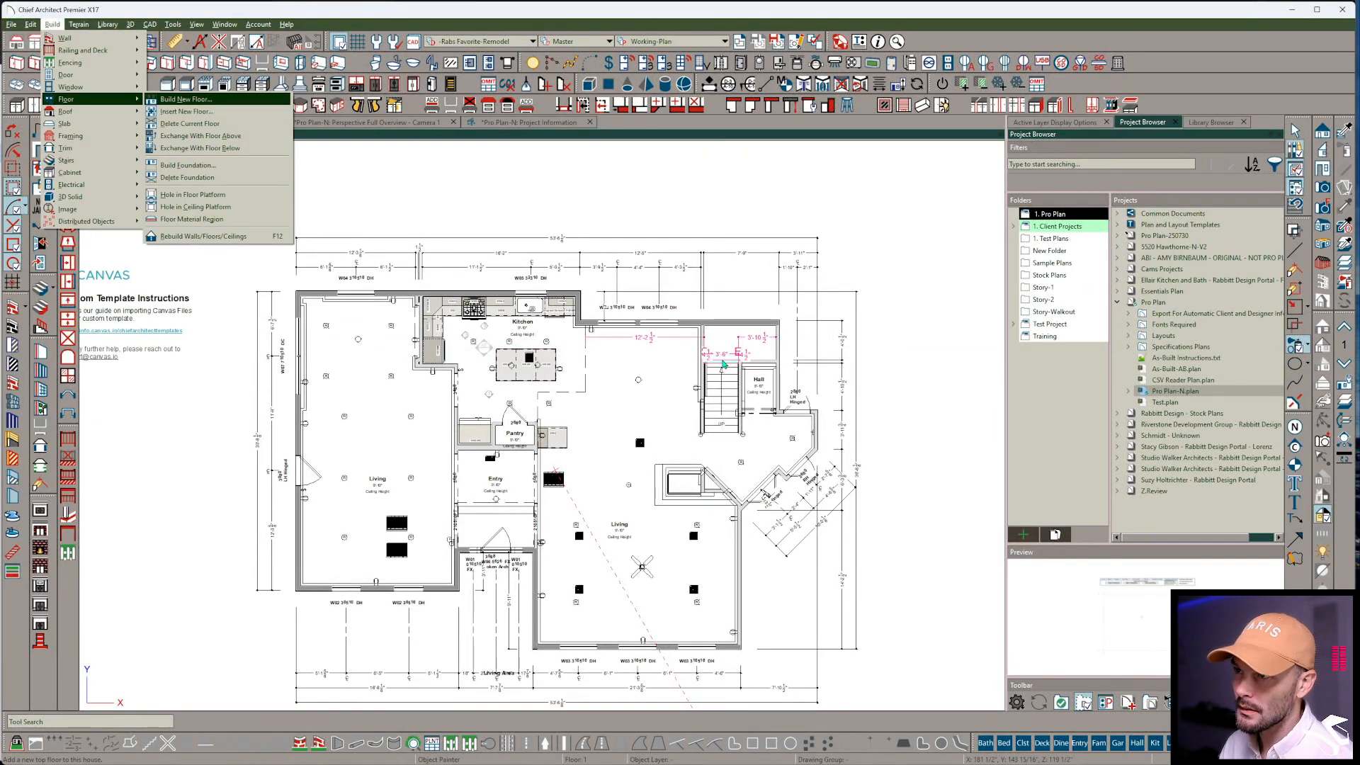
{"action": "key", "text": "f"}
{"action": "key", "text": "Return"}
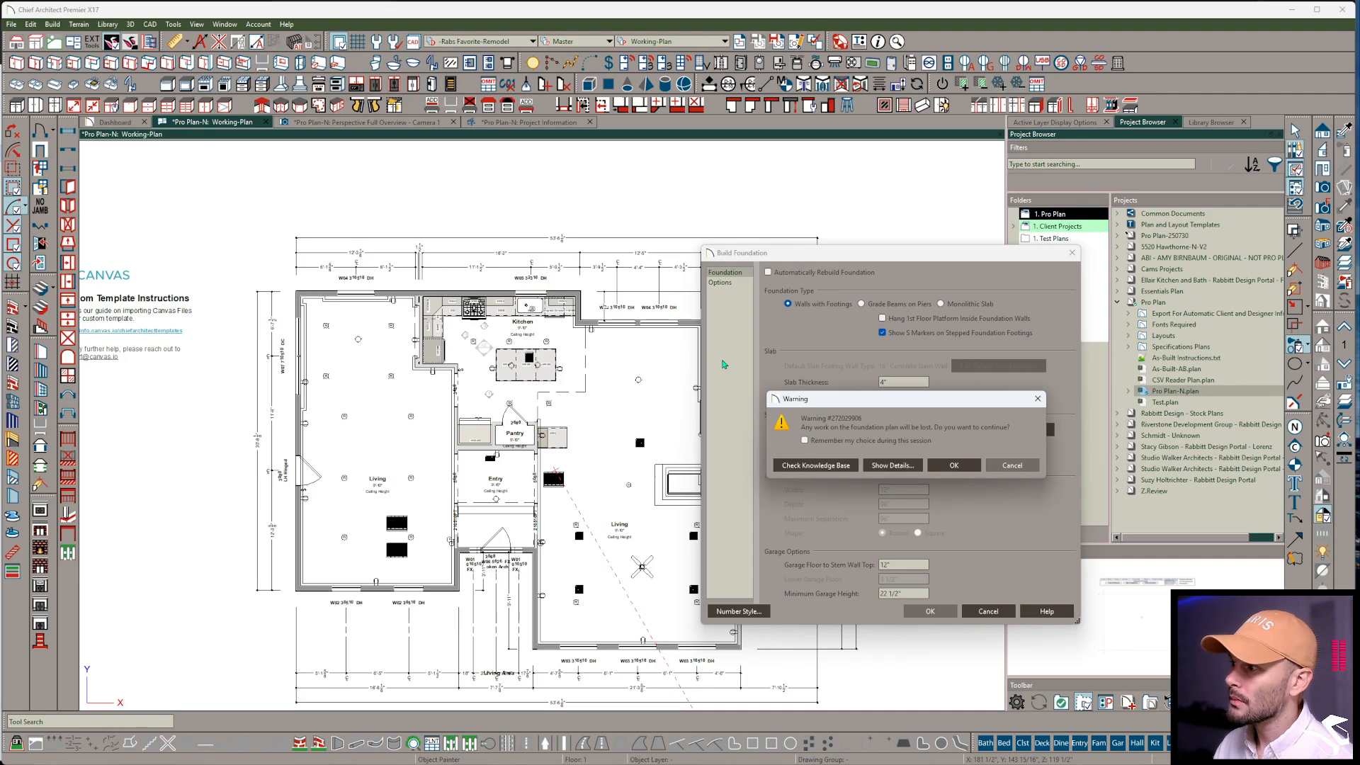
{"action": "left_click", "coordinate": [963, 467]}
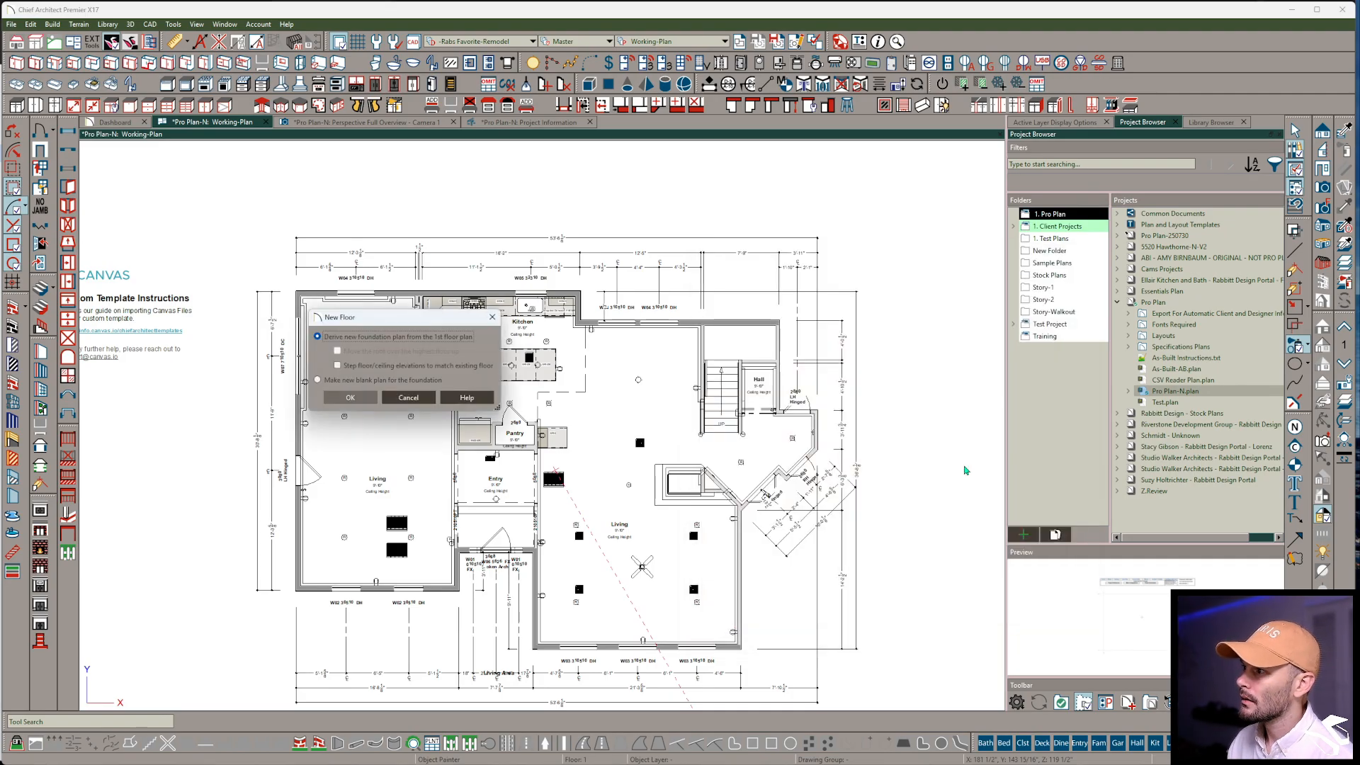
{"action": "left_click", "coordinate": [352, 397]}
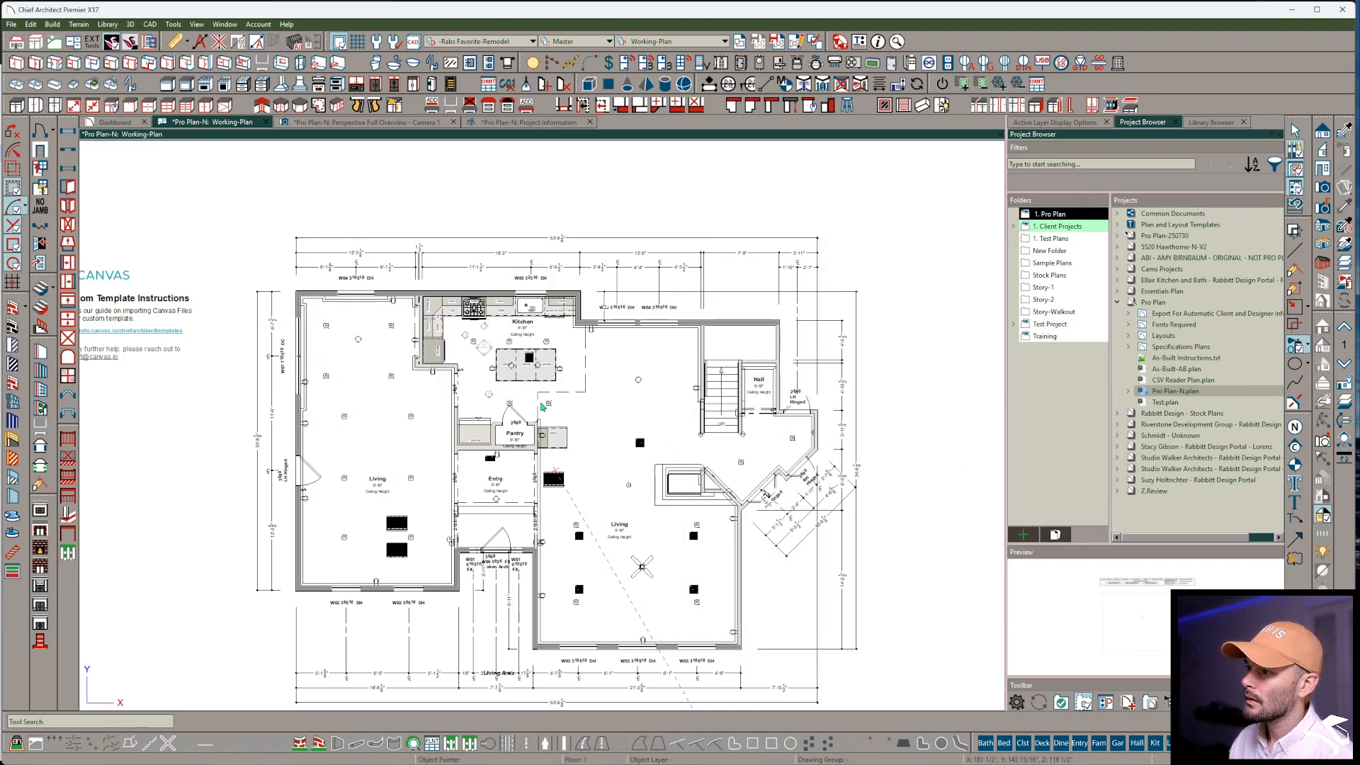
{"action": "key", "text": "Page_Up"}
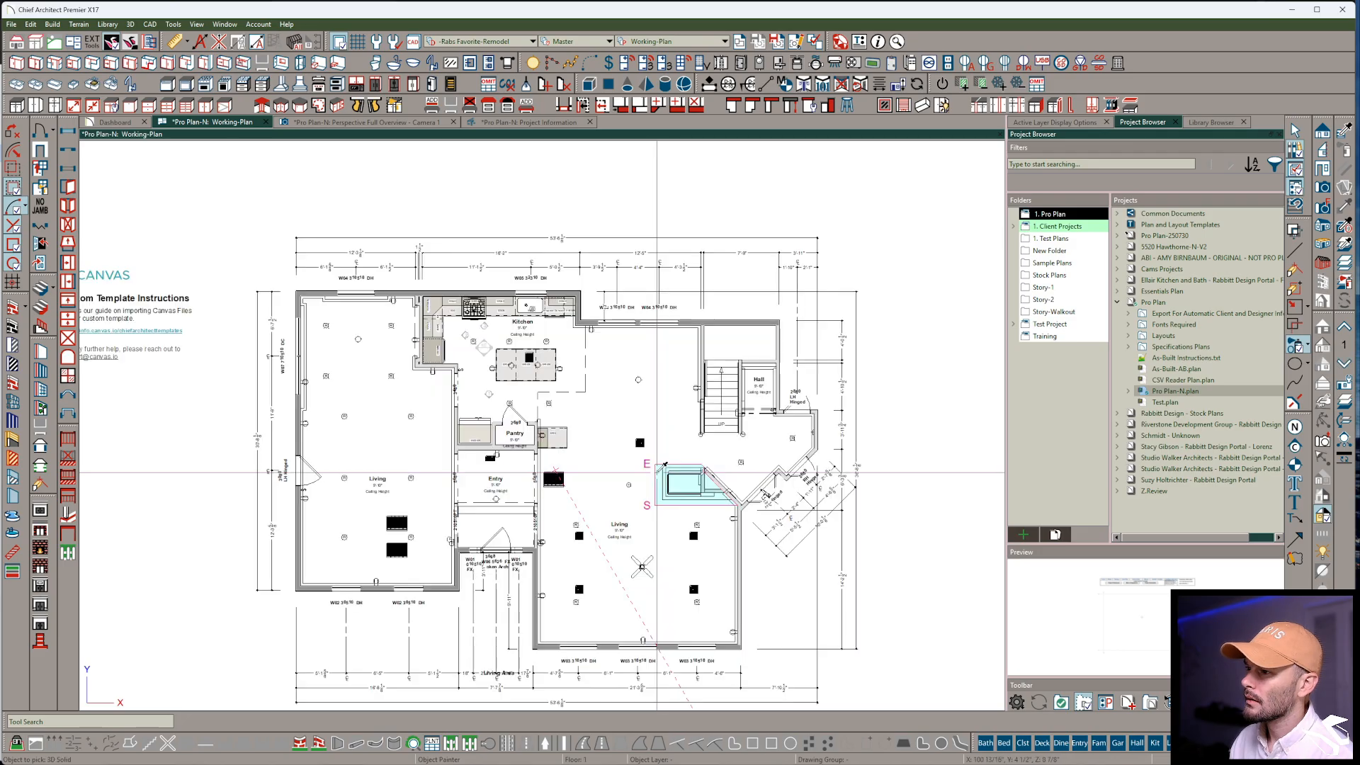
Switch the first floor to the Floor Plan saved view
{"action": "scroll", "coordinate": [621, 501], "scroll_direction": "up", "scroll_amount": 4}
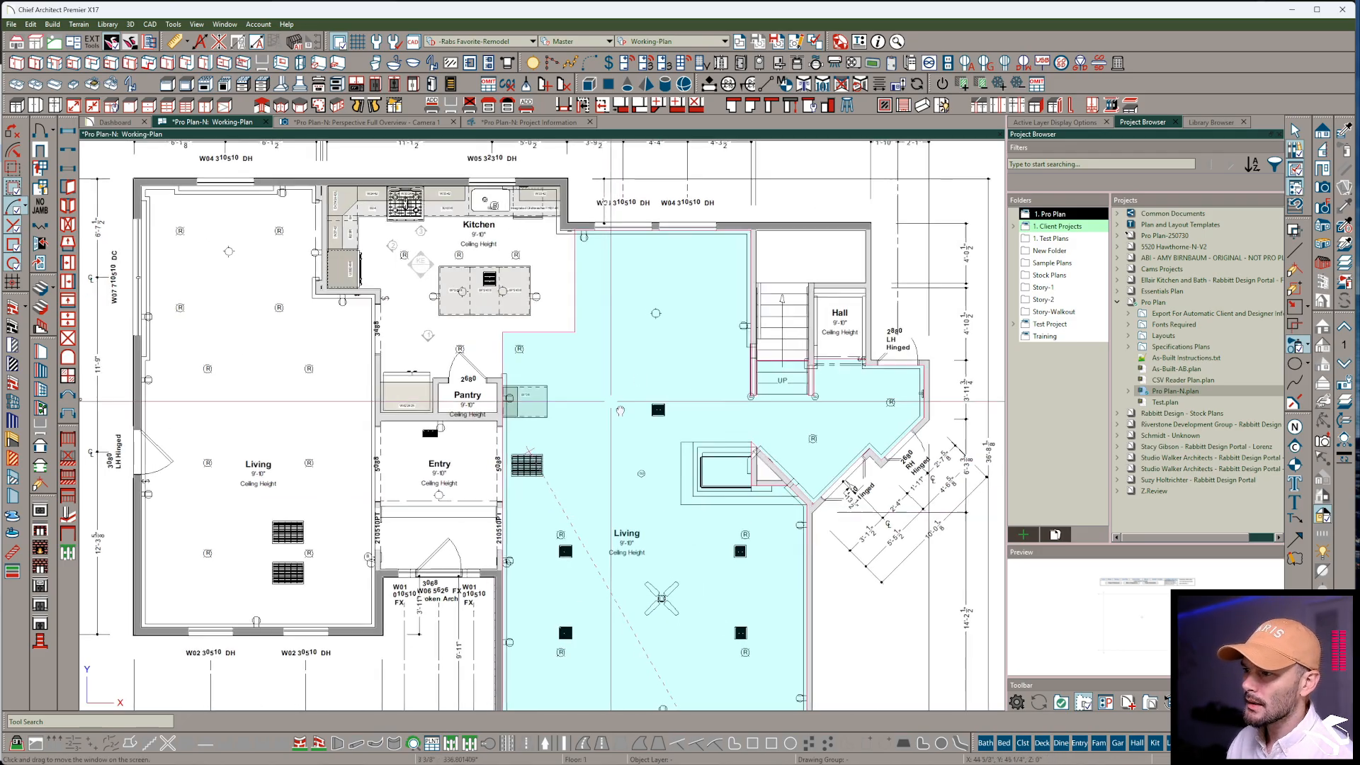
{"action": "scroll", "coordinate": [663, 431], "scroll_direction": "down", "scroll_amount": 1}
{"action": "left_click", "coordinate": [673, 41]}
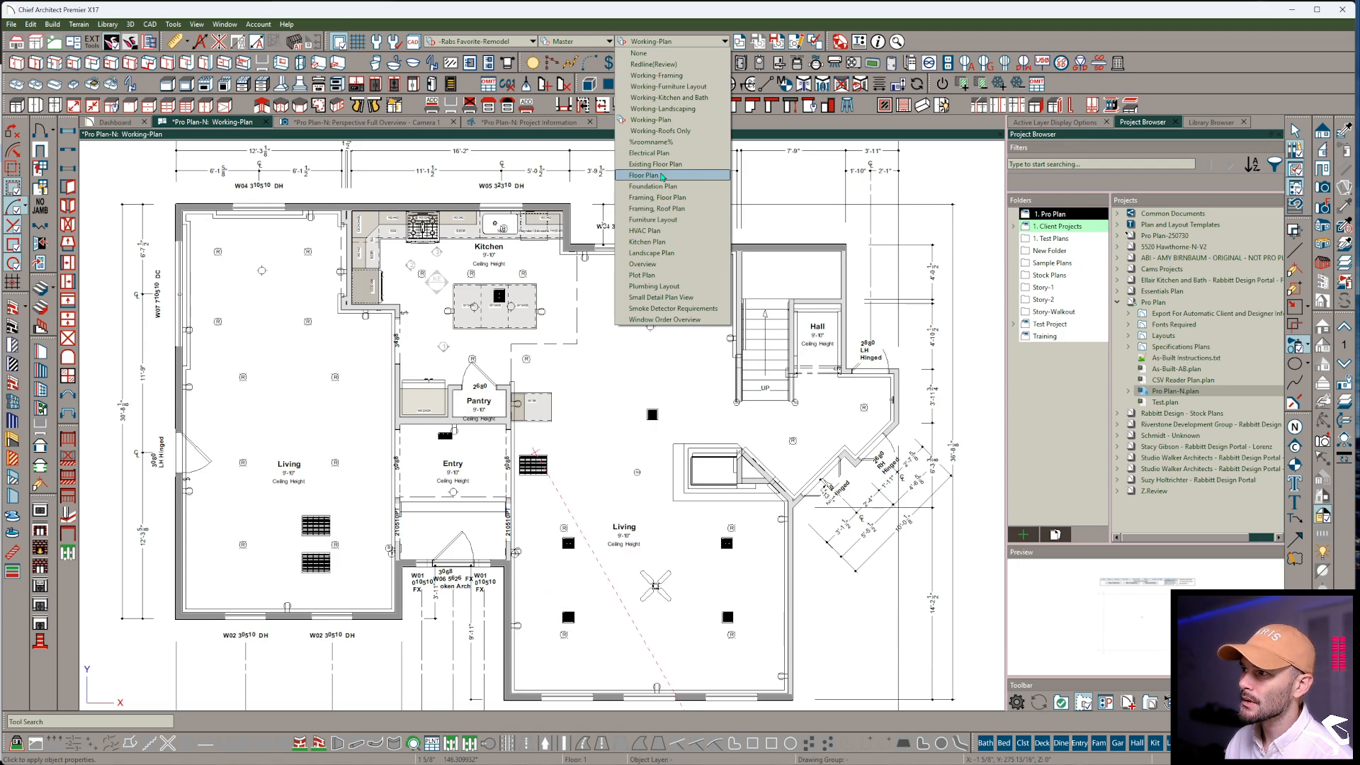
{"action": "left_click", "coordinate": [669, 175]}
Move the Pantry room label up slightly so it sits inside the pantry walls
{"action": "scroll", "coordinate": [517, 369], "scroll_direction": "up", "scroll_amount": 5}
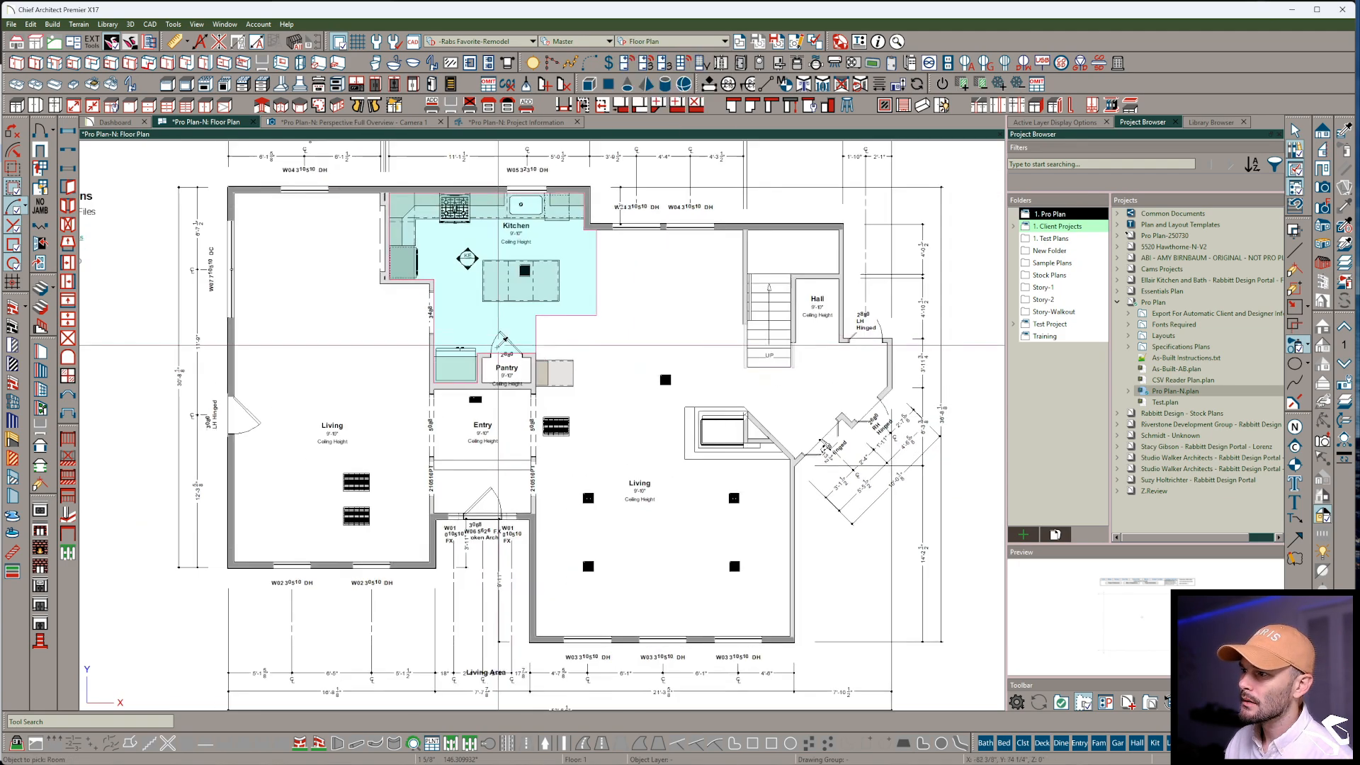
{"action": "right_click", "coordinate": [551, 401]}
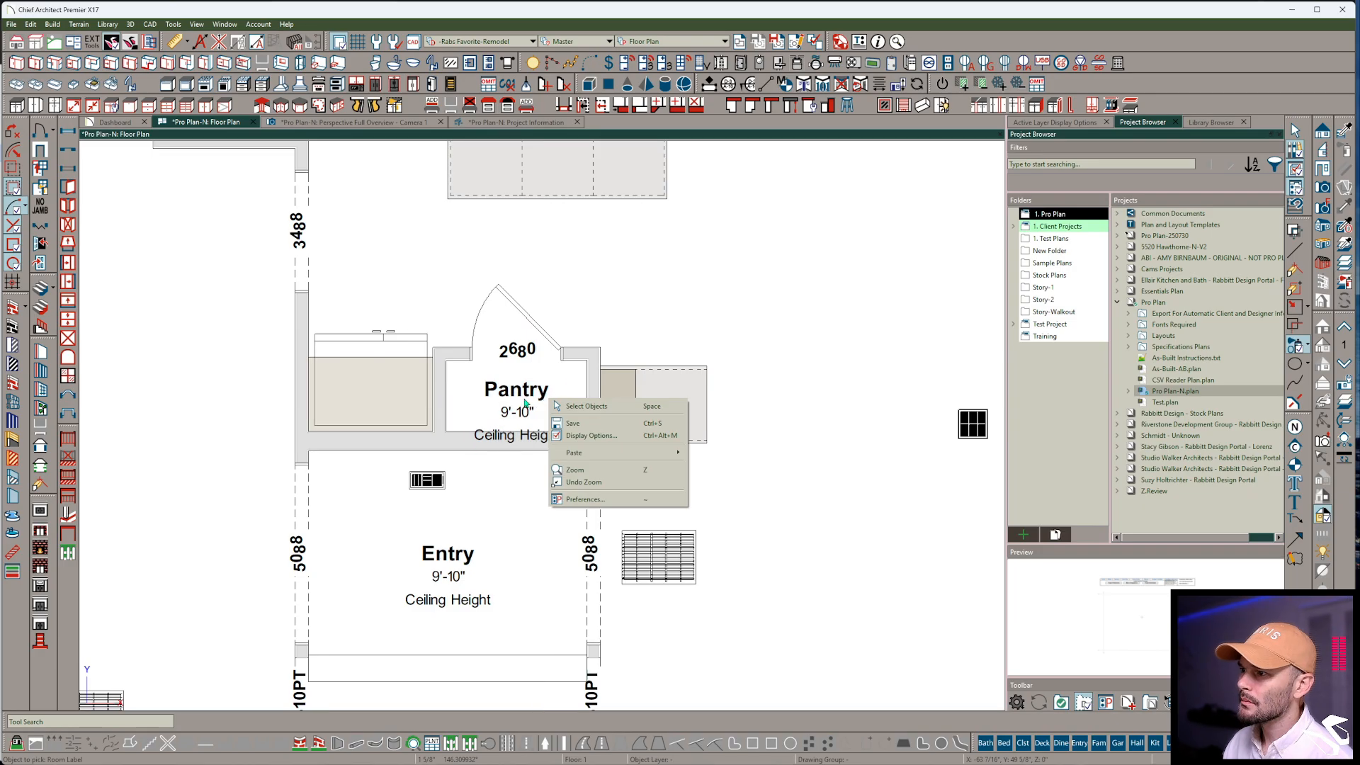
{"action": "left_click", "coordinate": [575, 406]}
{"action": "left_click", "coordinate": [518, 402]}
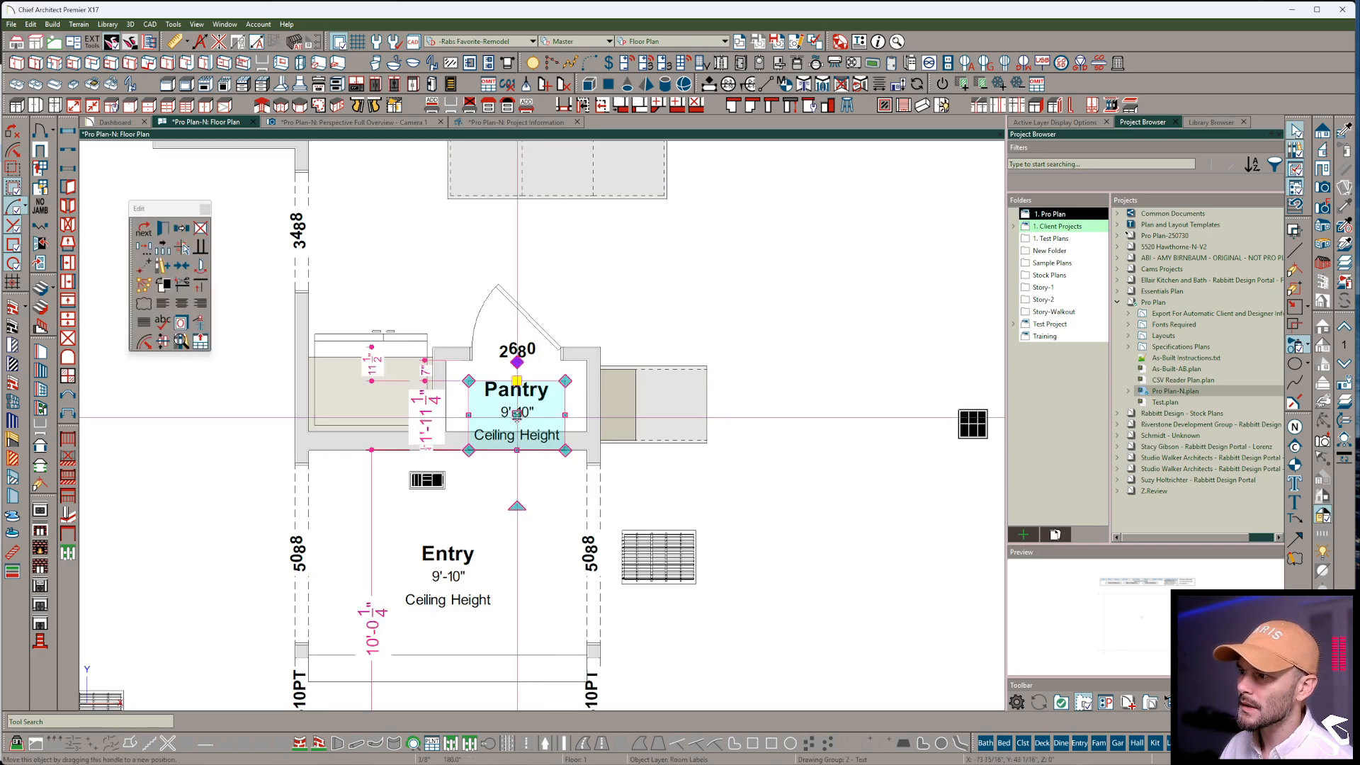
{"action": "left_click_drag", "start_coordinate": [518, 402], "coordinate": [517, 381]}
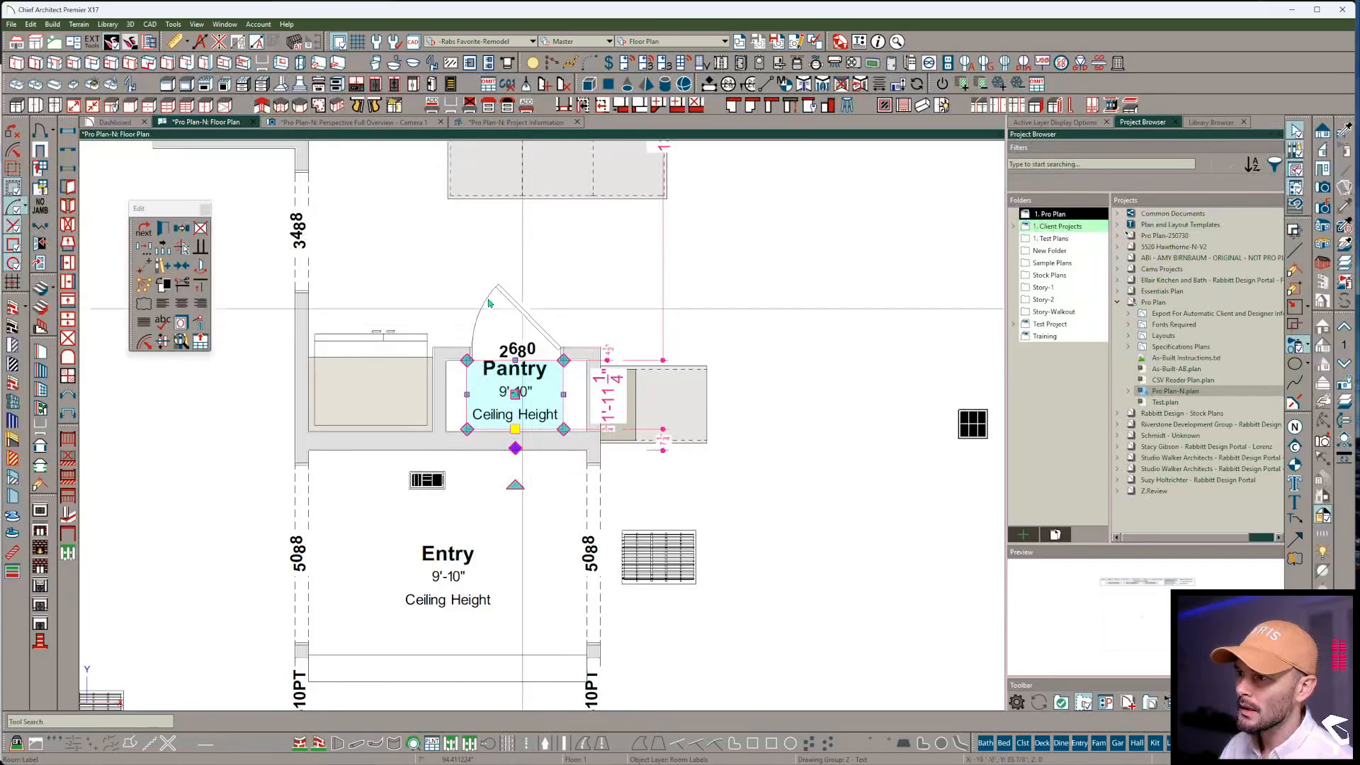
{"action": "scroll", "coordinate": [549, 277], "scroll_direction": "down", "scroll_amount": 3}
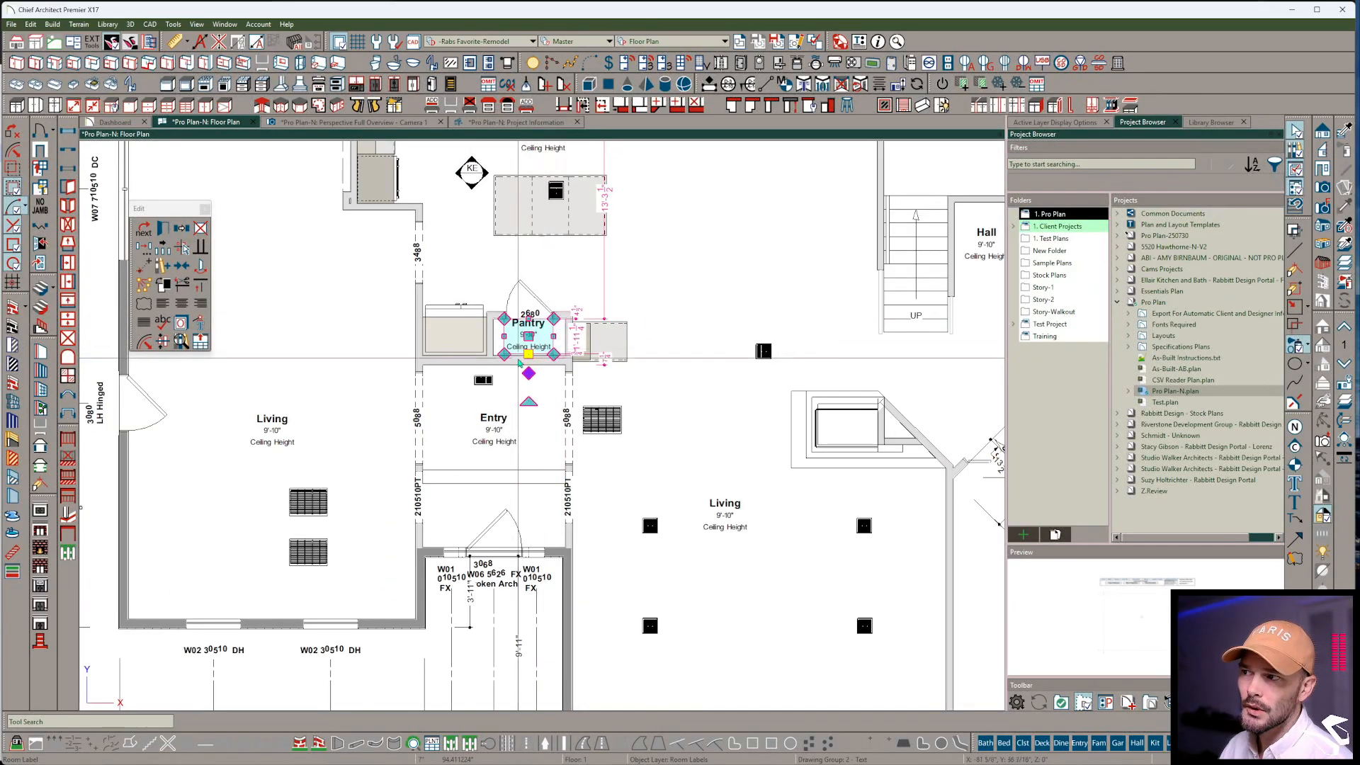
Move the quick links block above the plan sheet down closer to it and open the Project Preferences page from it
{"action": "scroll", "coordinate": [652, 282], "scroll_direction": "down", "scroll_amount": 5}
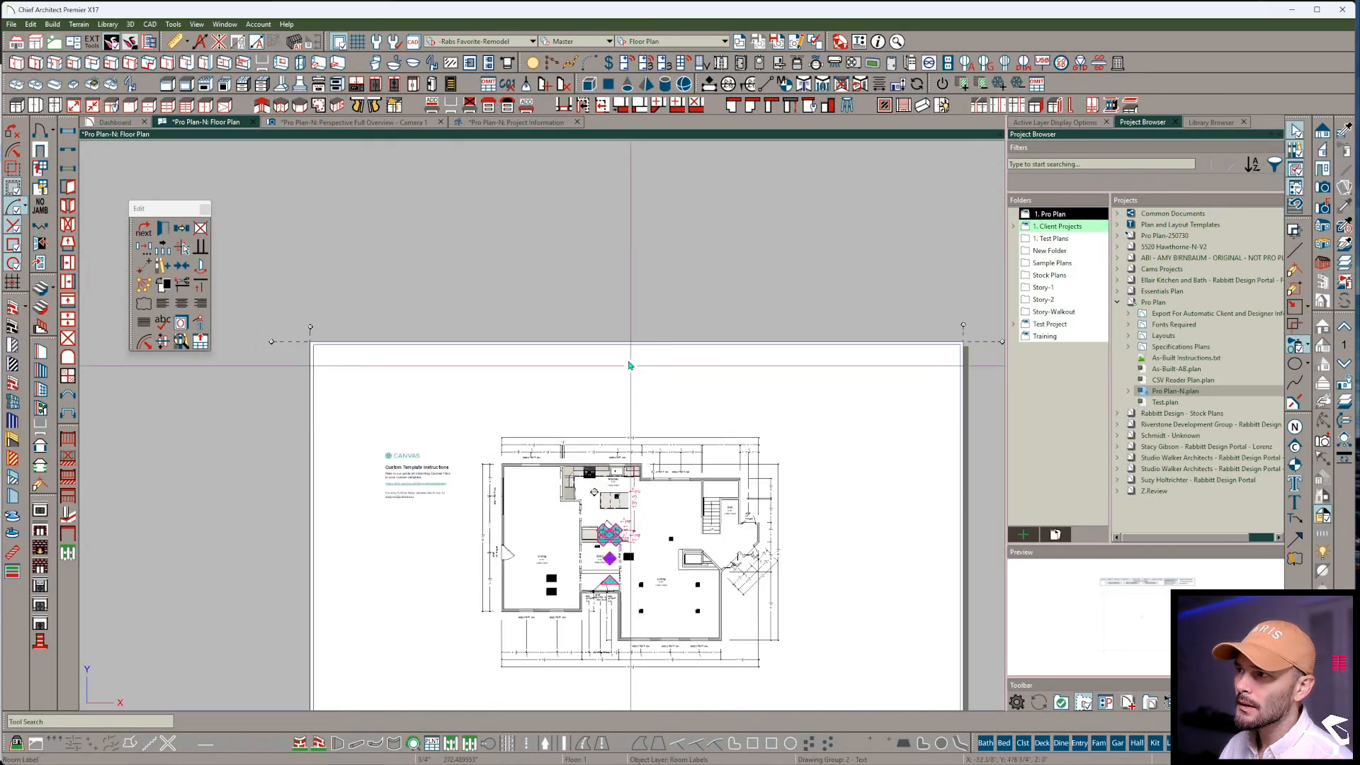
{"action": "scroll", "coordinate": [640, 325], "scroll_direction": "down", "scroll_amount": 1}
{"action": "middle_click_drag", "start_coordinate": [640, 324], "coordinate": [616, 394]}
{"action": "left_click_drag", "start_coordinate": [847, 211], "coordinate": [358, 315]}
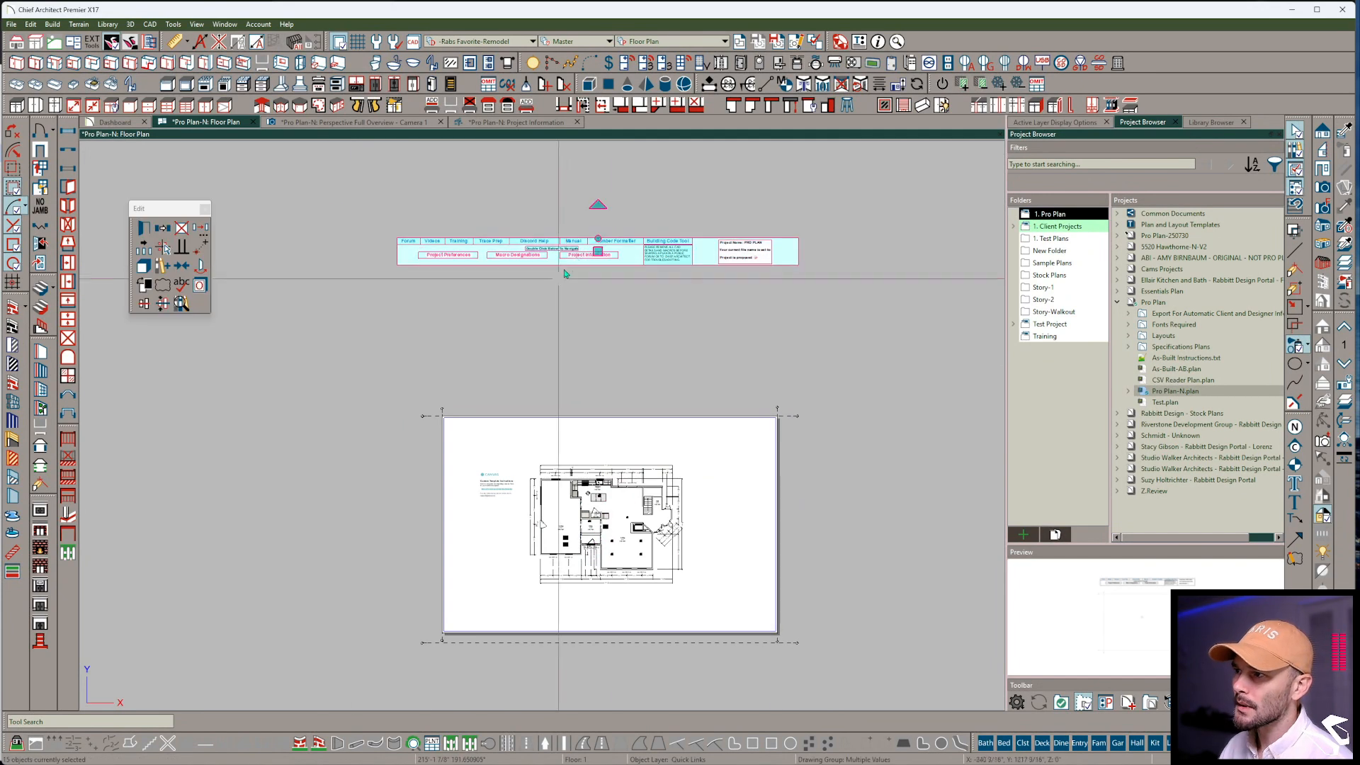
{"action": "left_click_drag", "start_coordinate": [596, 248], "coordinate": [603, 373]}
{"action": "scroll", "coordinate": [593, 395], "scroll_direction": "up", "scroll_amount": 9}
{"action": "double_click", "coordinate": [260, 362]}
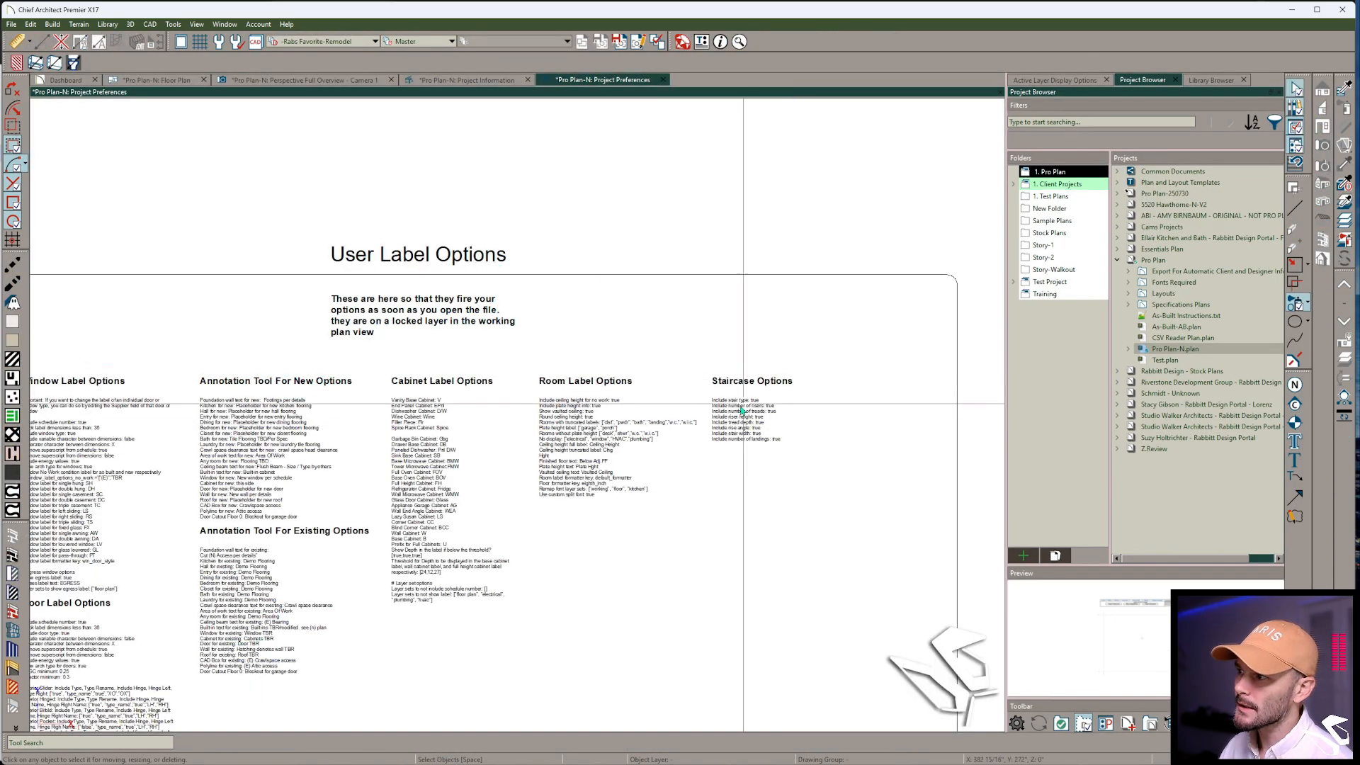
Add "pantry" to the rooms without plate height in the Room Label Options text and check the Pantry label on the floor plan
{"action": "left_click", "coordinate": [602, 426]}
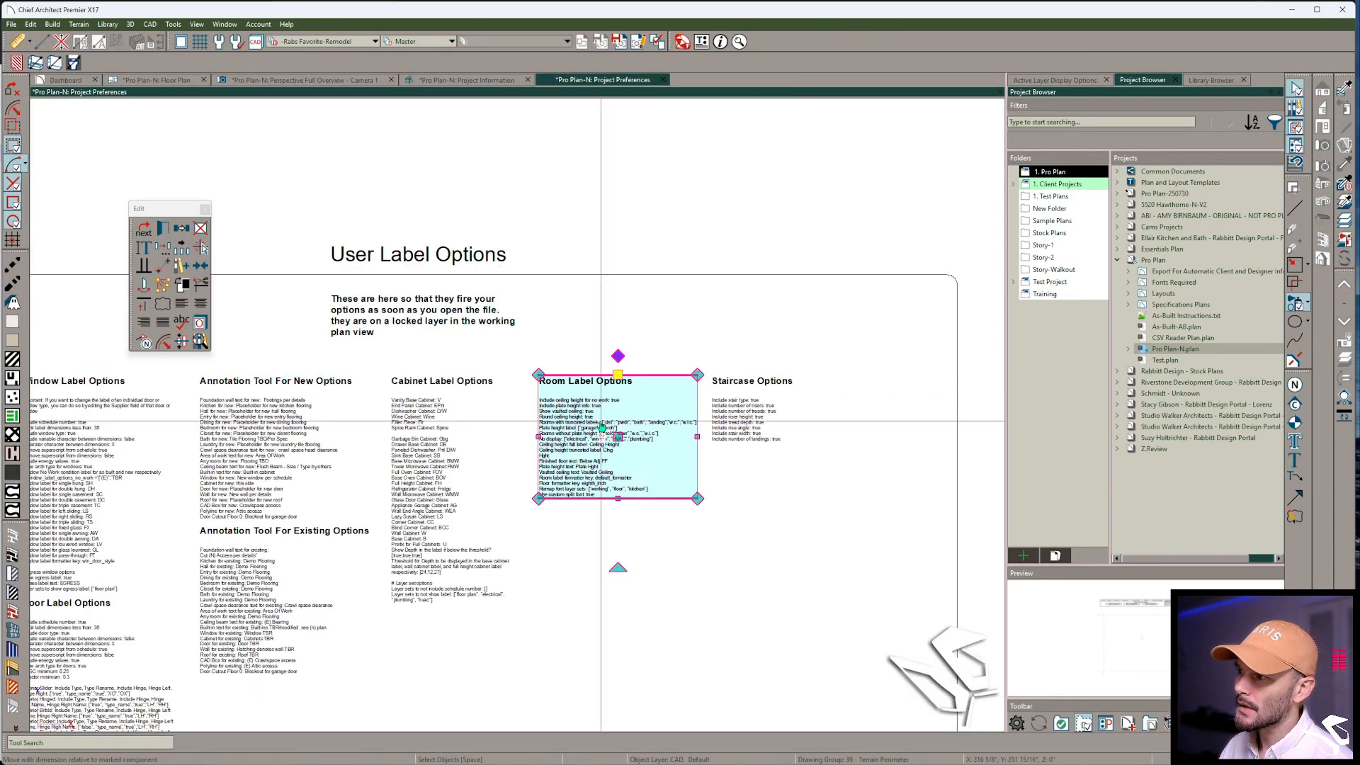
{"action": "double_click", "coordinate": [688, 447]}
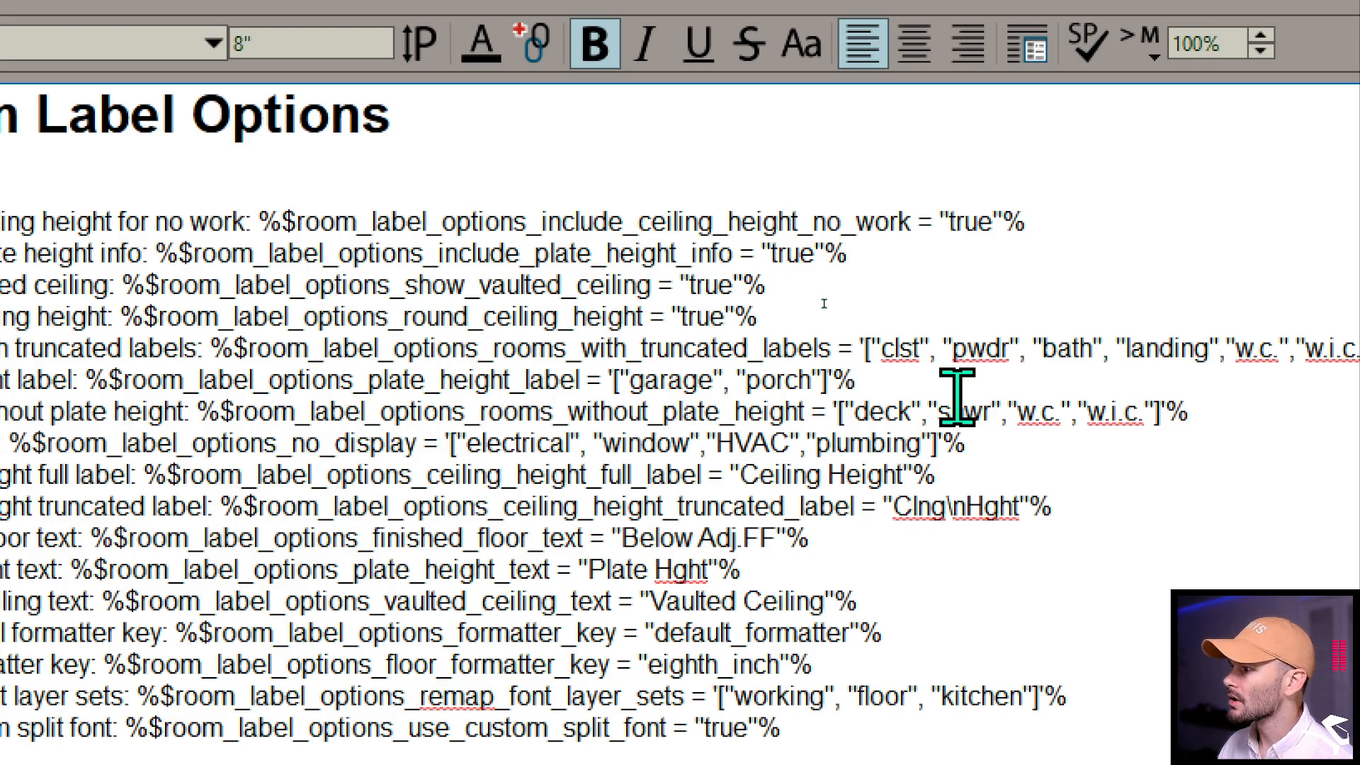
{"action": "left_click", "coordinate": [1156, 411]}
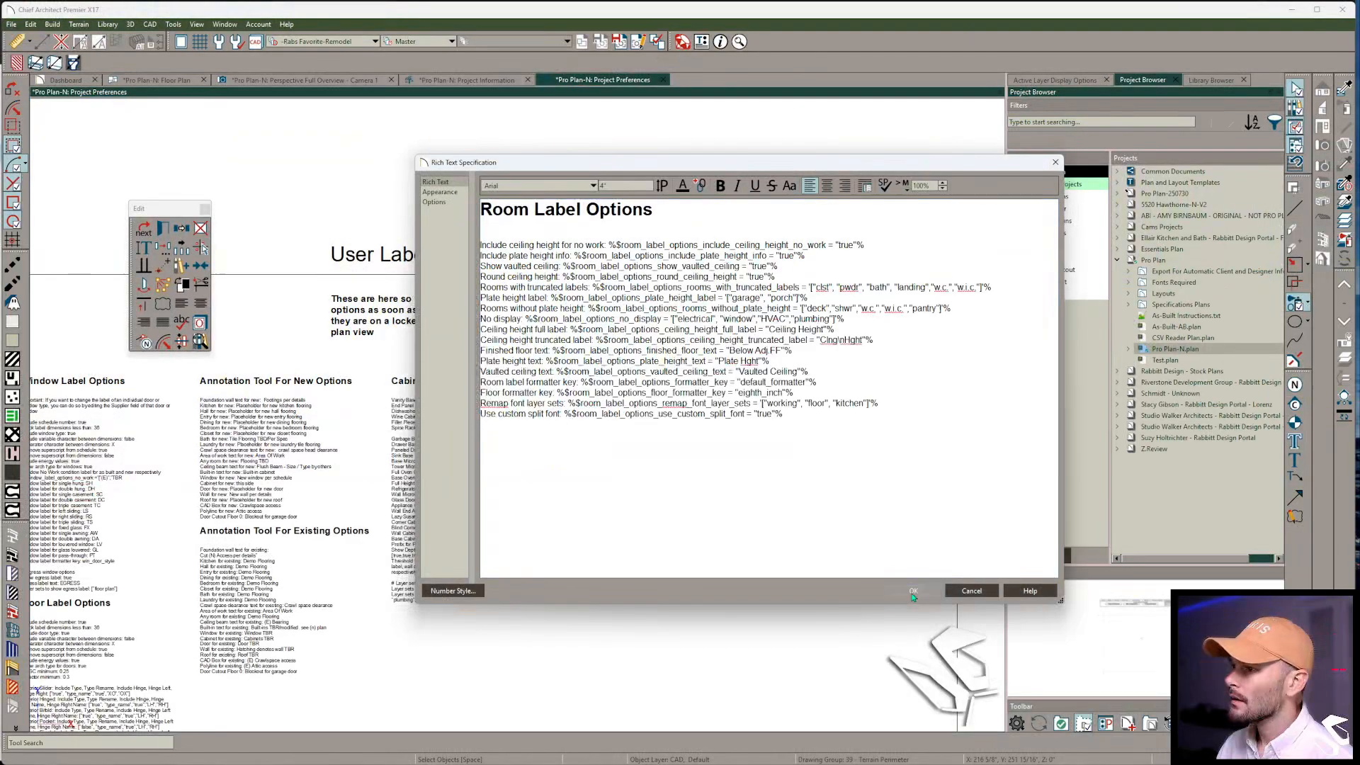
{"action": "left_click", "coordinate": [913, 591]}
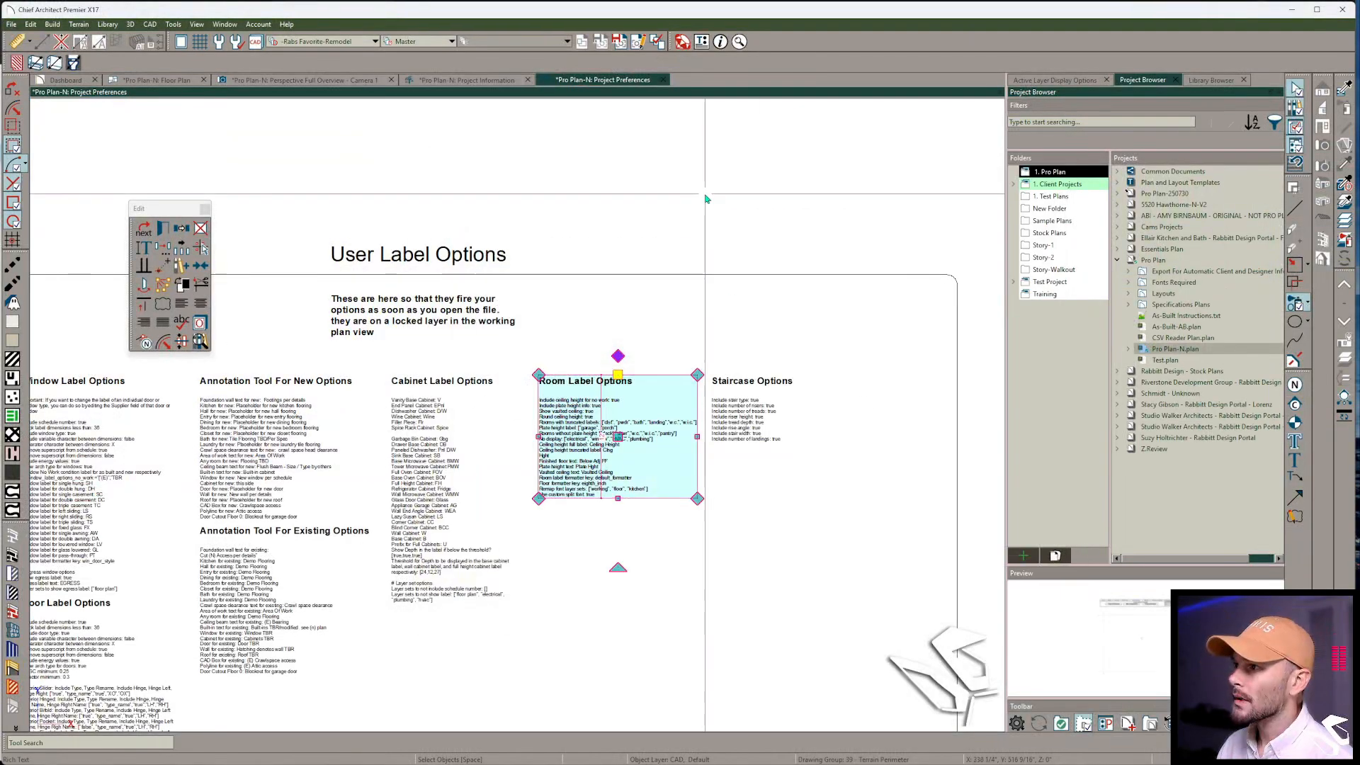
{"action": "key", "text": "ctrl+w"}
{"action": "middle_click_drag", "start_coordinate": [649, 630], "coordinate": [610, 364]}
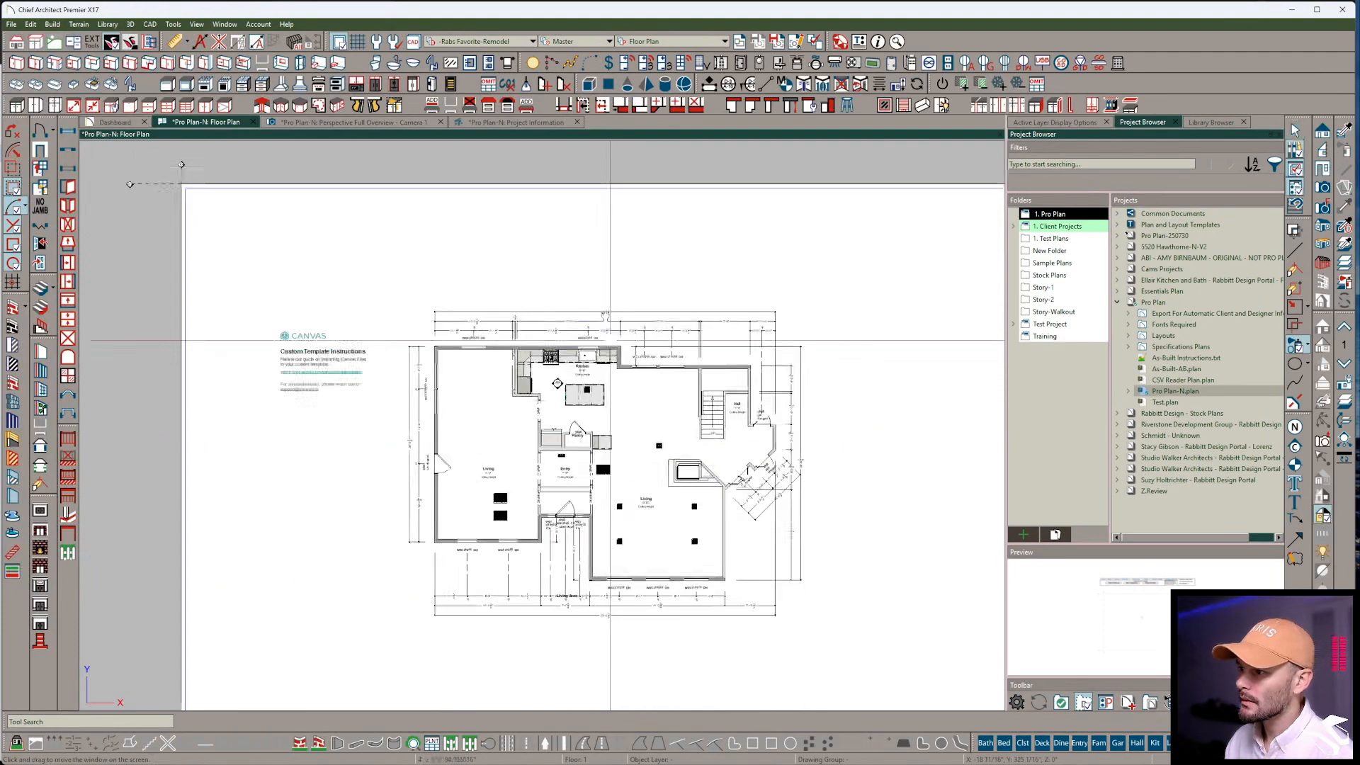
{"action": "scroll", "coordinate": [577, 425], "scroll_direction": "up", "scroll_amount": 3}
{"action": "scroll", "coordinate": [594, 425], "scroll_direction": "up", "scroll_amount": 3}
{"action": "left_click", "coordinate": [548, 444]}
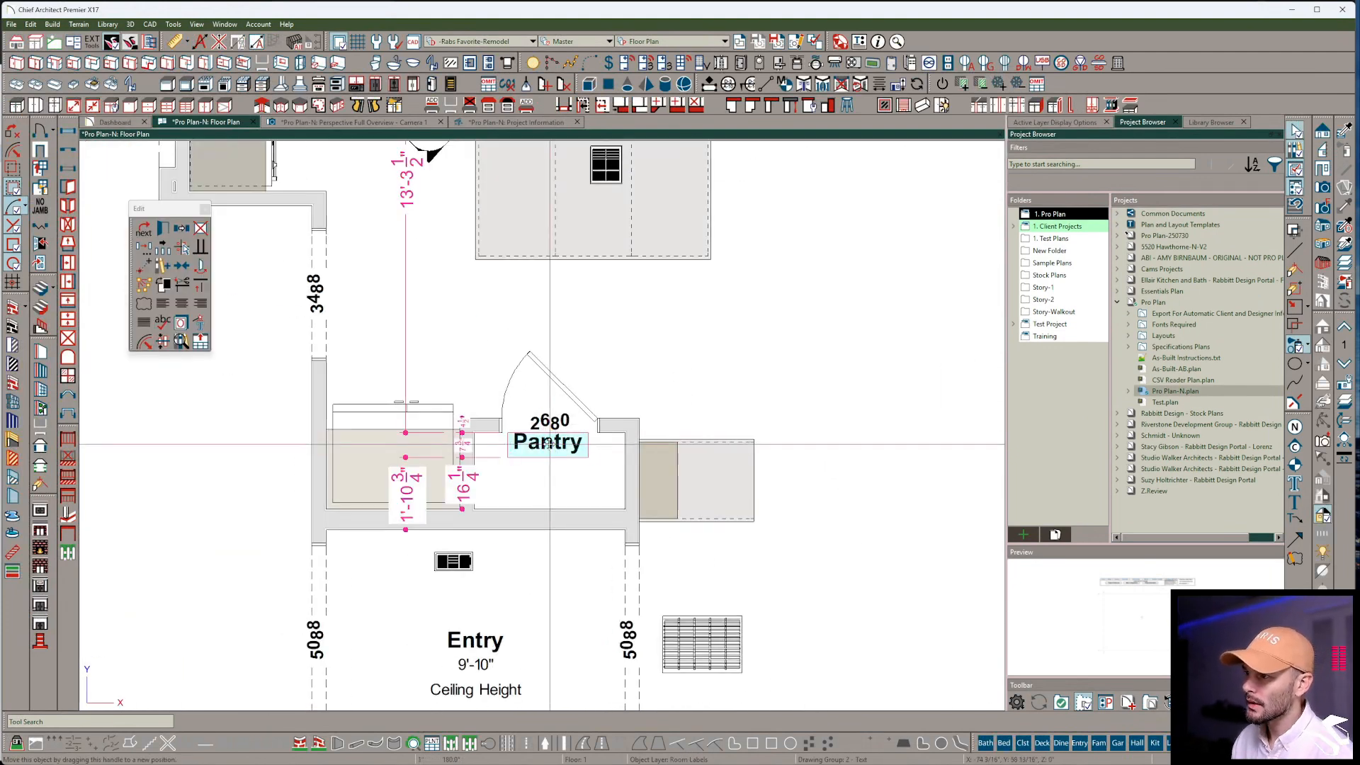
{"action": "scroll", "coordinate": [547, 444], "scroll_direction": "down", "scroll_amount": 5}
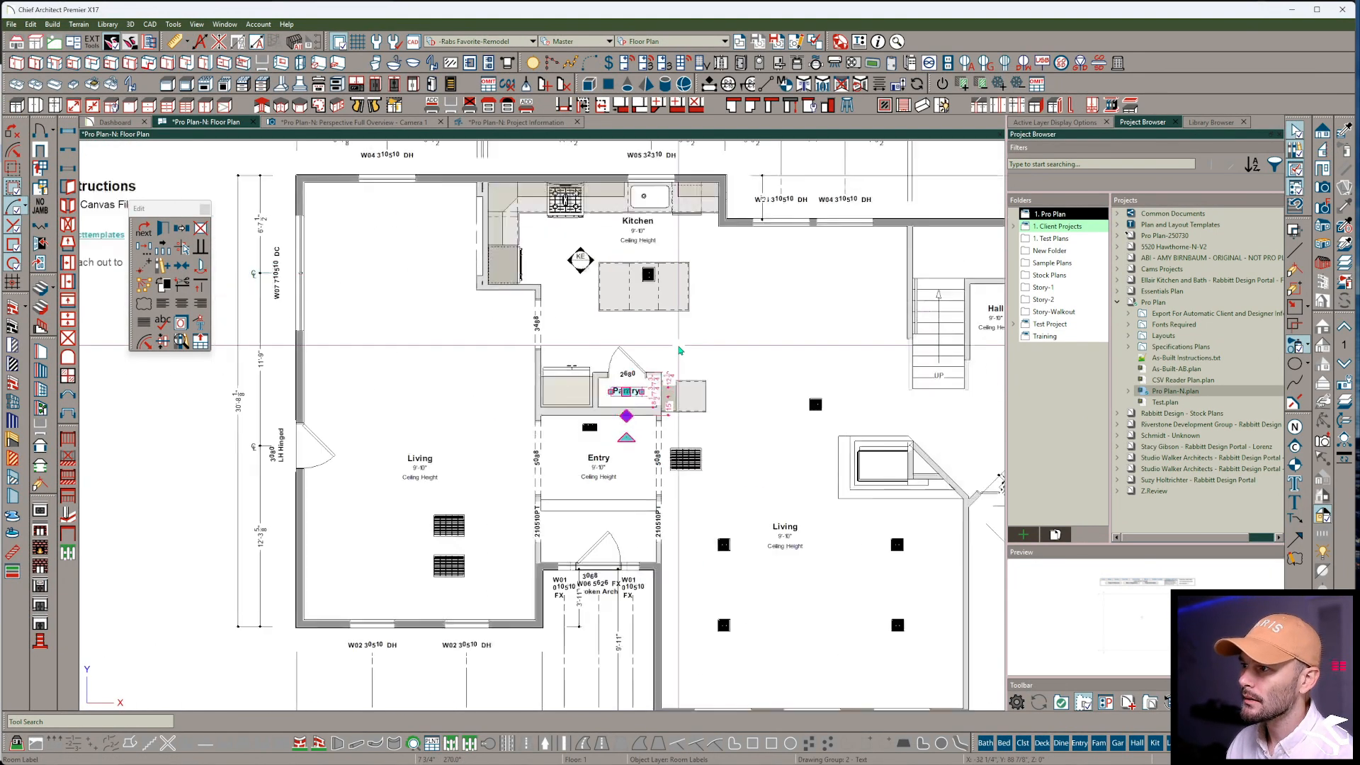
{"action": "scroll", "coordinate": [679, 350], "scroll_direction": "down", "scroll_amount": 4}
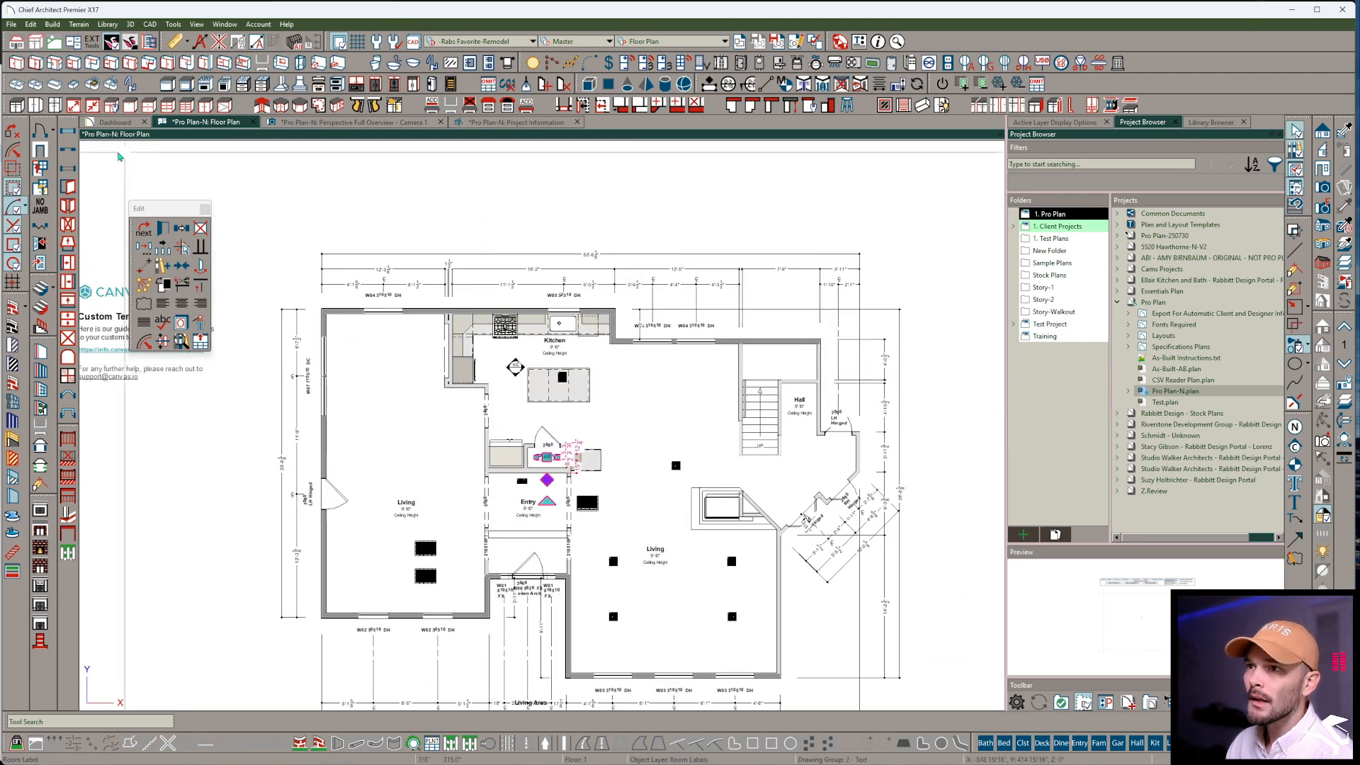
Add a horizontal manual dimension string across the first floor, from the left exterior wall through the kitchen and stairs to the Hall's outer wall
{"action": "left_click", "coordinate": [176, 43]}
{"action": "scroll", "coordinate": [445, 362], "scroll_direction": "up", "scroll_amount": 6}
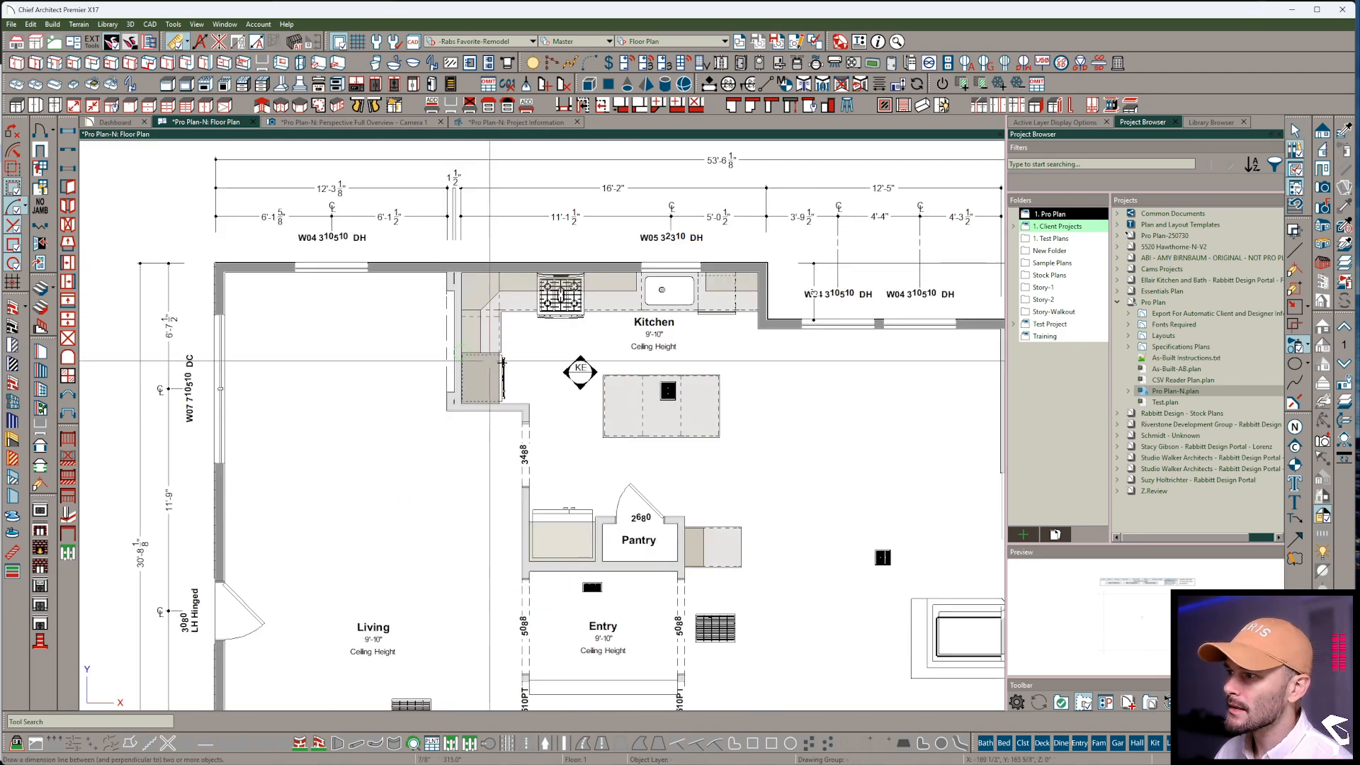
{"action": "middle_click_drag", "start_coordinate": [696, 371], "coordinate": [557, 403]}
{"action": "scroll", "coordinate": [686, 374], "scroll_direction": "down", "scroll_amount": 1}
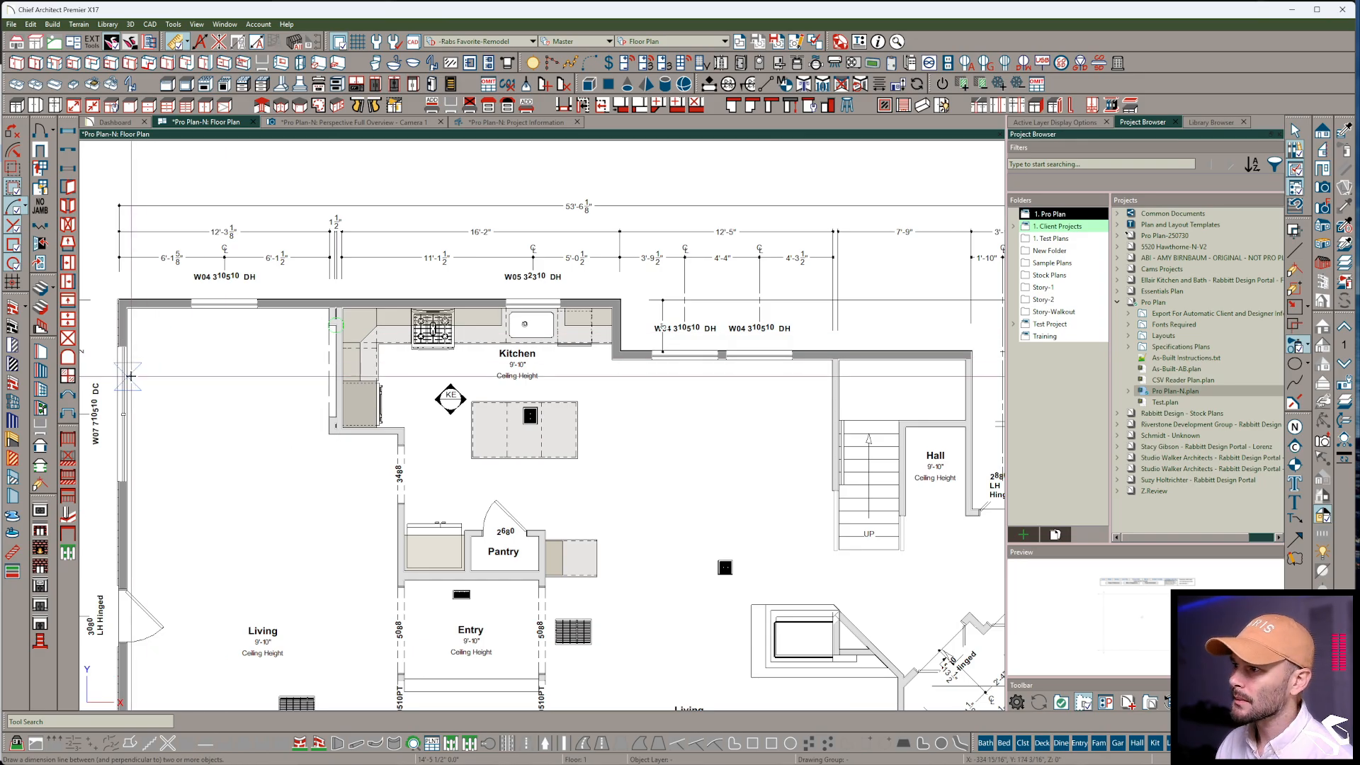
{"action": "left_click_drag", "start_coordinate": [130, 376], "coordinate": [1050, 397]}
{"action": "left_click", "coordinate": [741, 377]}
{"action": "mouse_move", "coordinate": [740, 378]}
{"action": "left_mouse_down"}
{"action": "mouse_move", "coordinate": [735, 404]}
{"action": "mouse_move", "coordinate": [726, 367]}
{"action": "left_mouse_up"}
{"action": "scroll", "coordinate": [623, 464], "scroll_direction": "down", "scroll_amount": 4}
{"action": "middle_click_drag", "start_coordinate": [620, 489], "coordinate": [627, 413]}
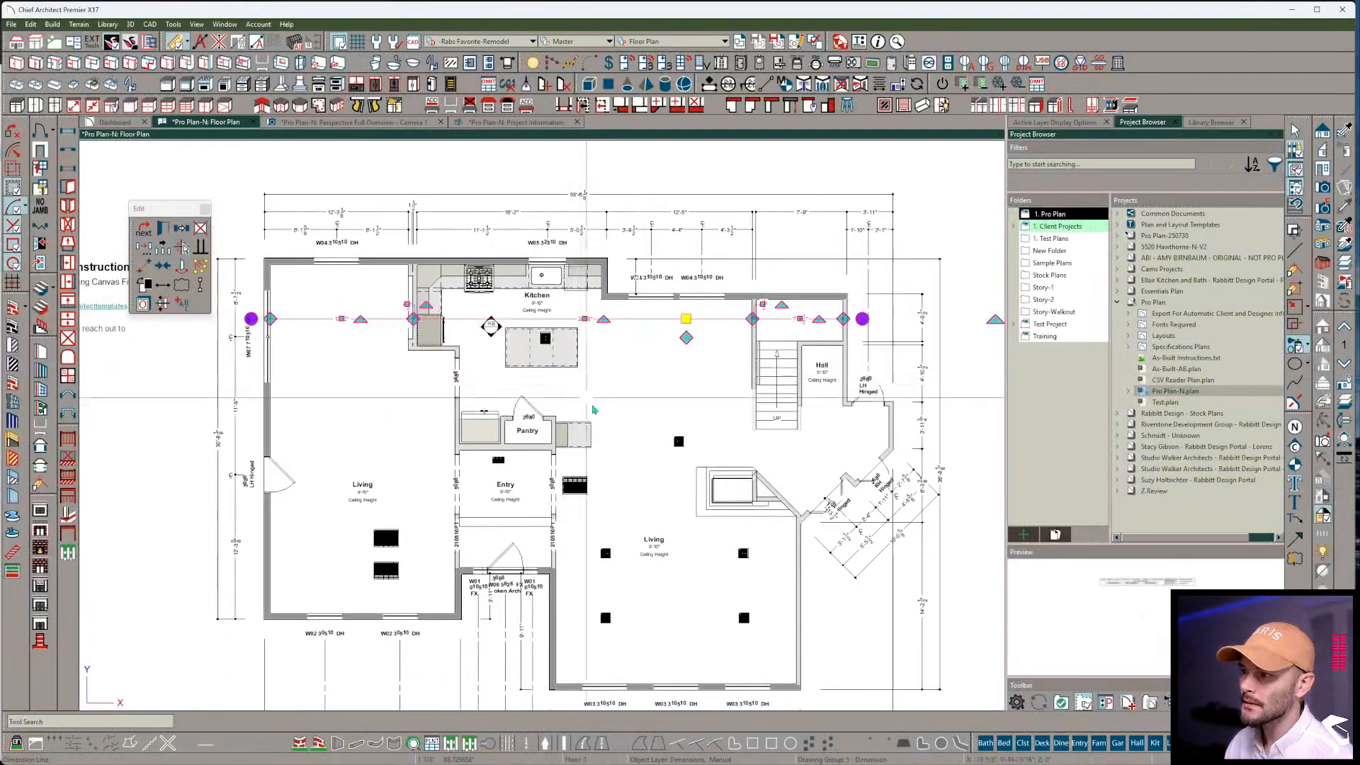
Extend the kitchen dimension string to also locate the wall with the 3488 opening beside the refrigerator
{"action": "left_click", "coordinate": [350, 399]}
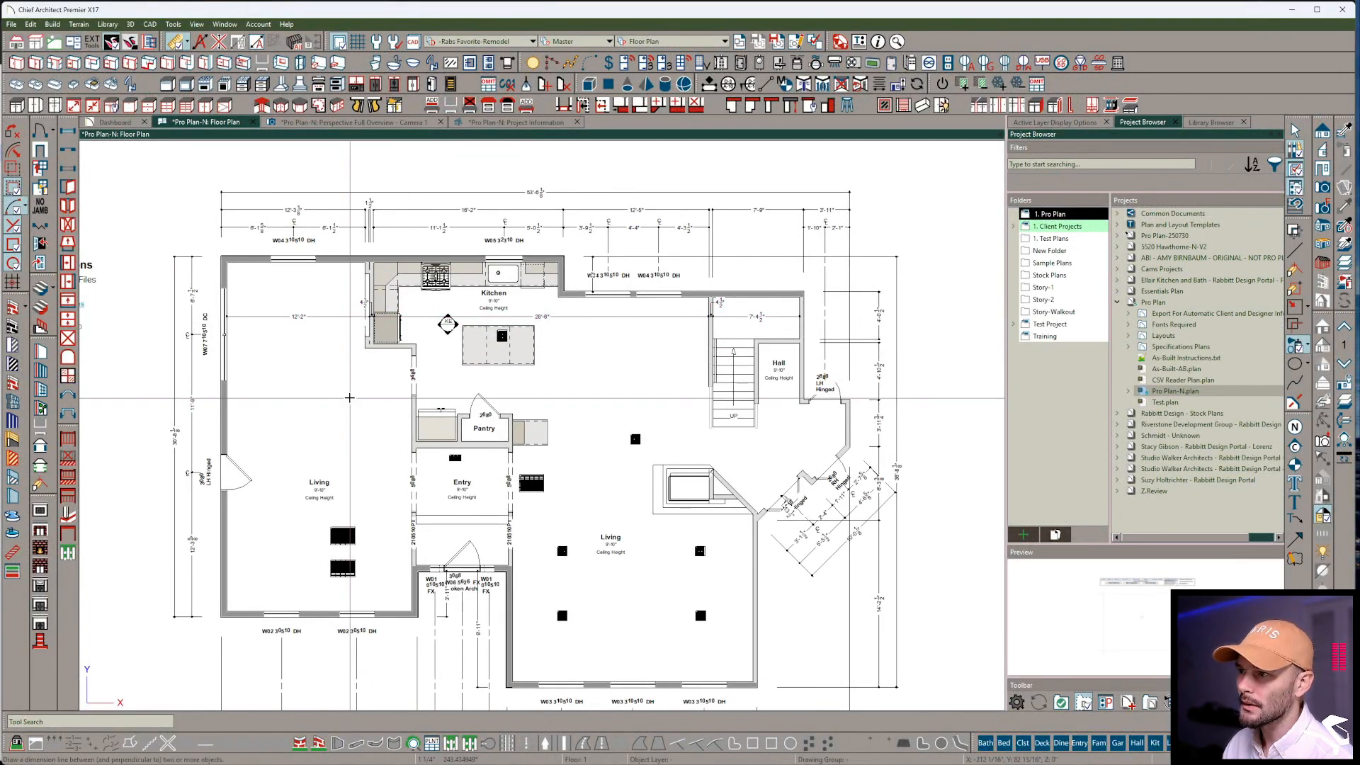
{"action": "left_click", "coordinate": [419, 316]}
{"action": "scroll", "coordinate": [419, 316], "scroll_direction": "up", "scroll_amount": 3}
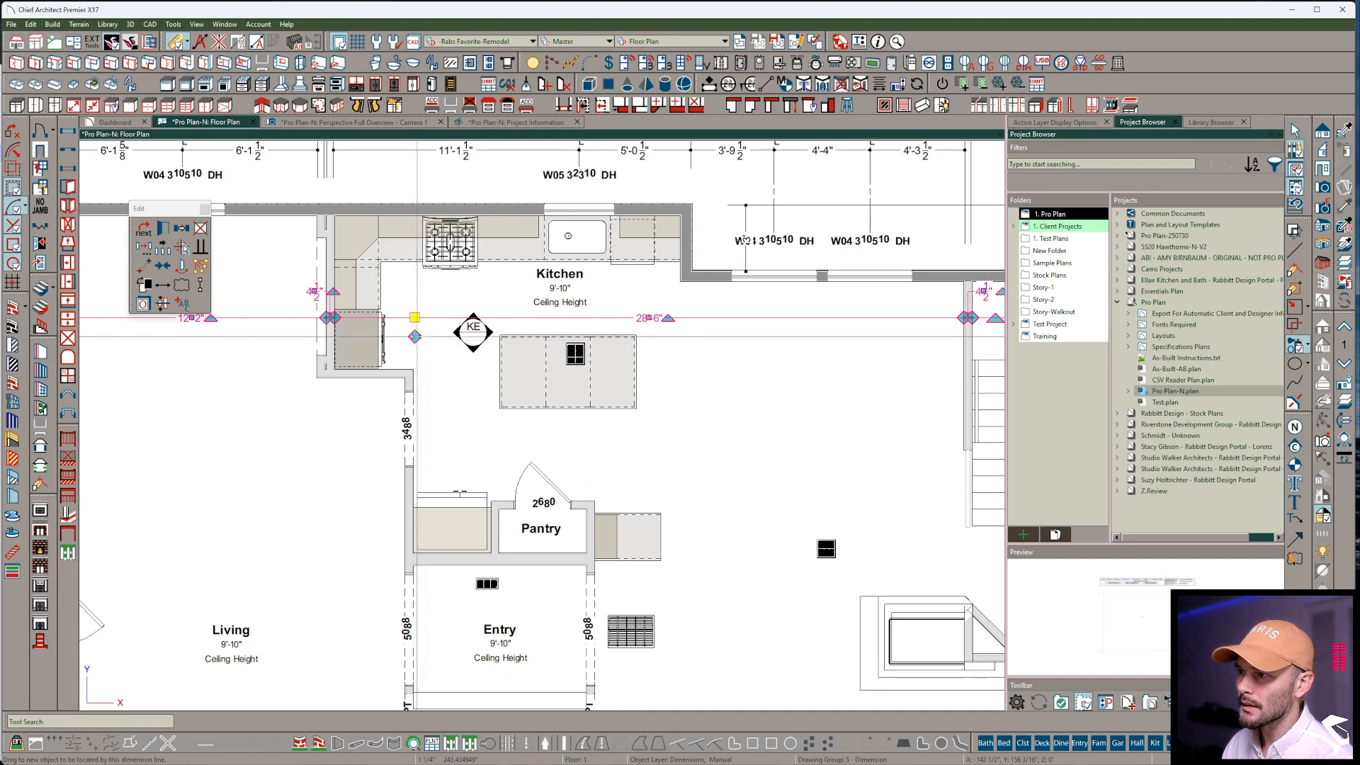
{"action": "left_click_drag", "start_coordinate": [415, 337], "coordinate": [413, 372]}
{"action": "scroll", "coordinate": [333, 510], "scroll_direction": "down", "scroll_amount": 2}
{"action": "middle_click_drag", "start_coordinate": [335, 489], "coordinate": [346, 394]}
{"action": "scroll", "coordinate": [346, 393], "scroll_direction": "down", "scroll_amount": 2}
{"action": "key", "text": "Escape"}
Add a horizontal dimension string through the Living, Entry and right Living rooms, and a vertical one through the fireplace
{"action": "middle_click_drag", "start_coordinate": [256, 500], "coordinate": [244, 426]}
{"action": "key", "text": "d"}
{"action": "left_click_drag", "start_coordinate": [164, 485], "coordinate": [793, 485]}
{"action": "mouse_move", "coordinate": [705, 649]}
{"action": "left_mouse_down"}
{"action": "mouse_move", "coordinate": [710, 191]}
{"action": "mouse_move", "coordinate": [711, 528]}
{"action": "left_mouse_up"}
{"action": "scroll", "coordinate": [719, 326], "scroll_direction": "up", "scroll_amount": 3}
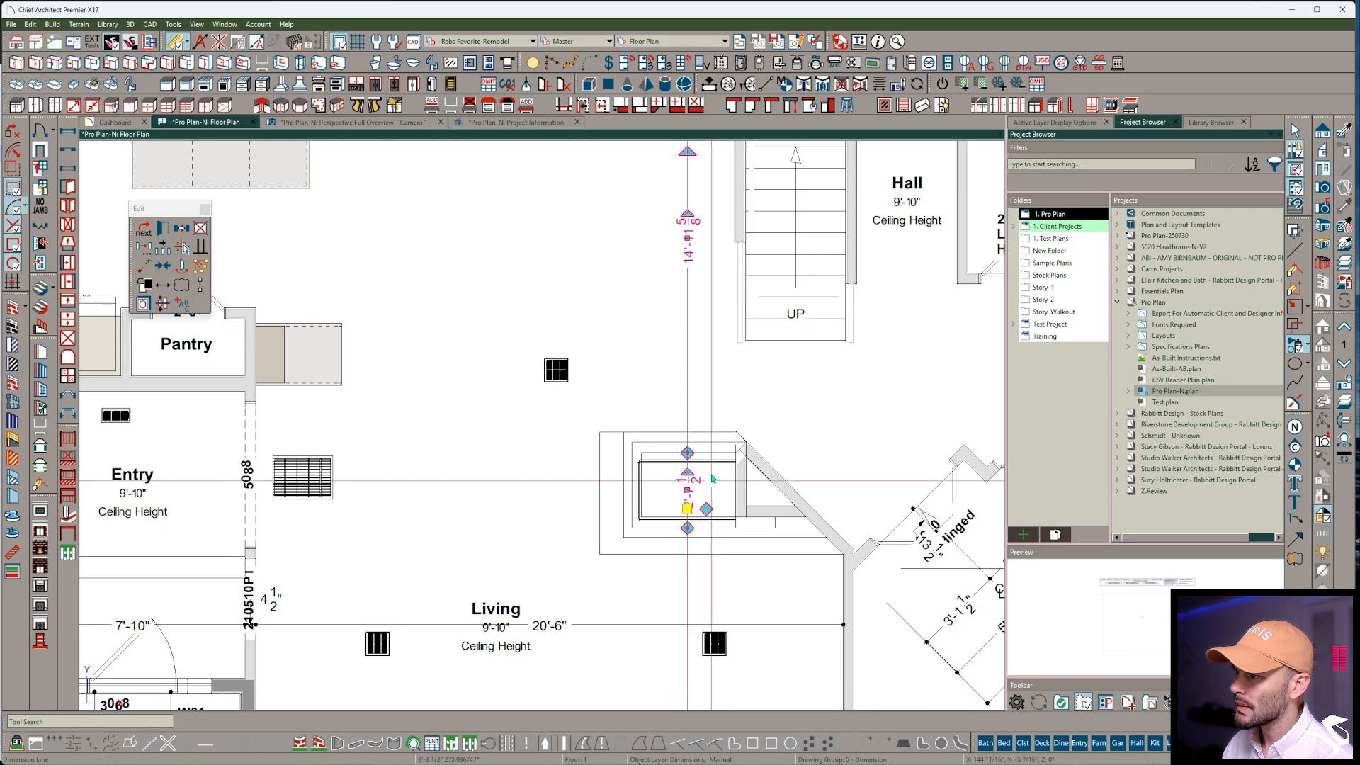
{"action": "scroll", "coordinate": [712, 461], "scroll_direction": "down", "scroll_amount": 3}
{"action": "scroll", "coordinate": [712, 390], "scroll_direction": "down", "scroll_amount": 3}
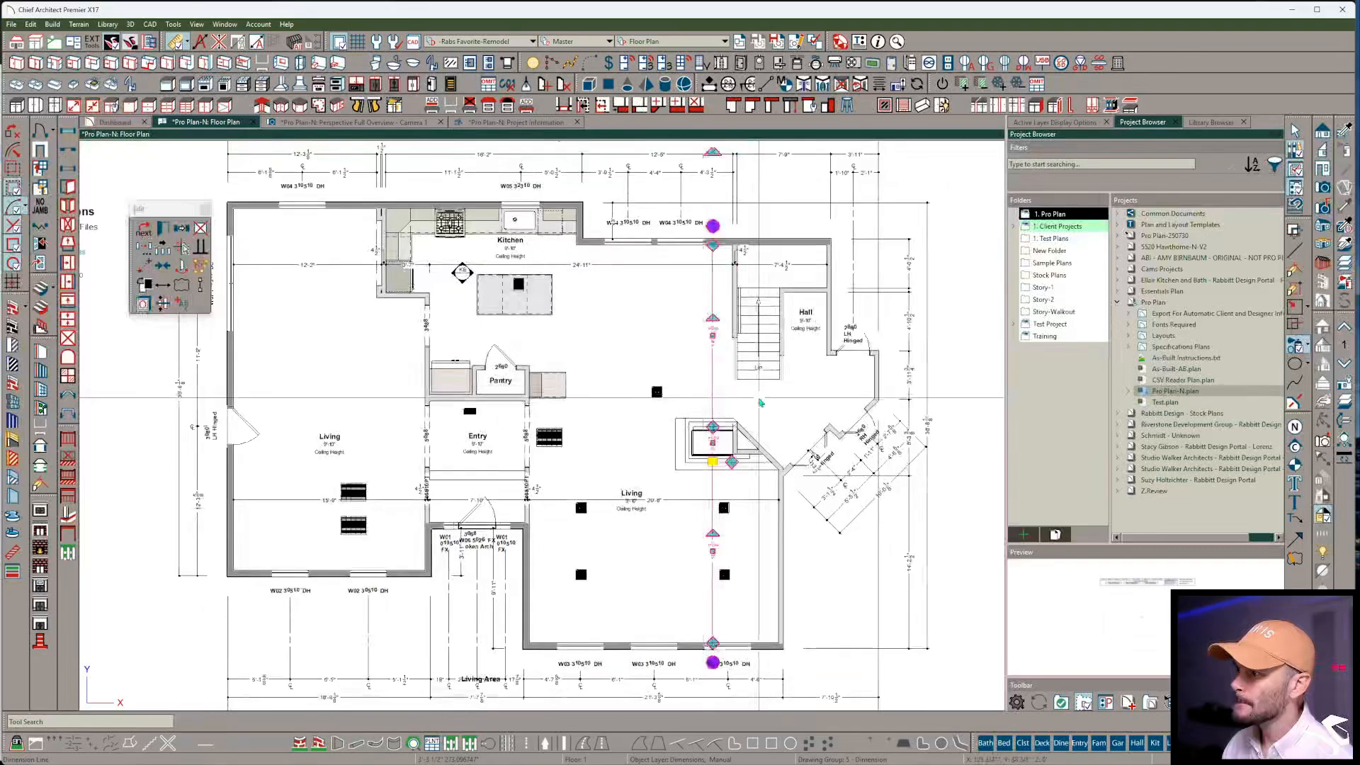
{"action": "key", "text": "Escape"}
Add a diagonal dimension line from the angled fireplace wall across to the opposite corner beside the LH hinged door
{"action": "scroll", "coordinate": [760, 312], "scroll_direction": "up", "scroll_amount": 4}
{"action": "scroll", "coordinate": [761, 311], "scroll_direction": "down", "scroll_amount": 2}
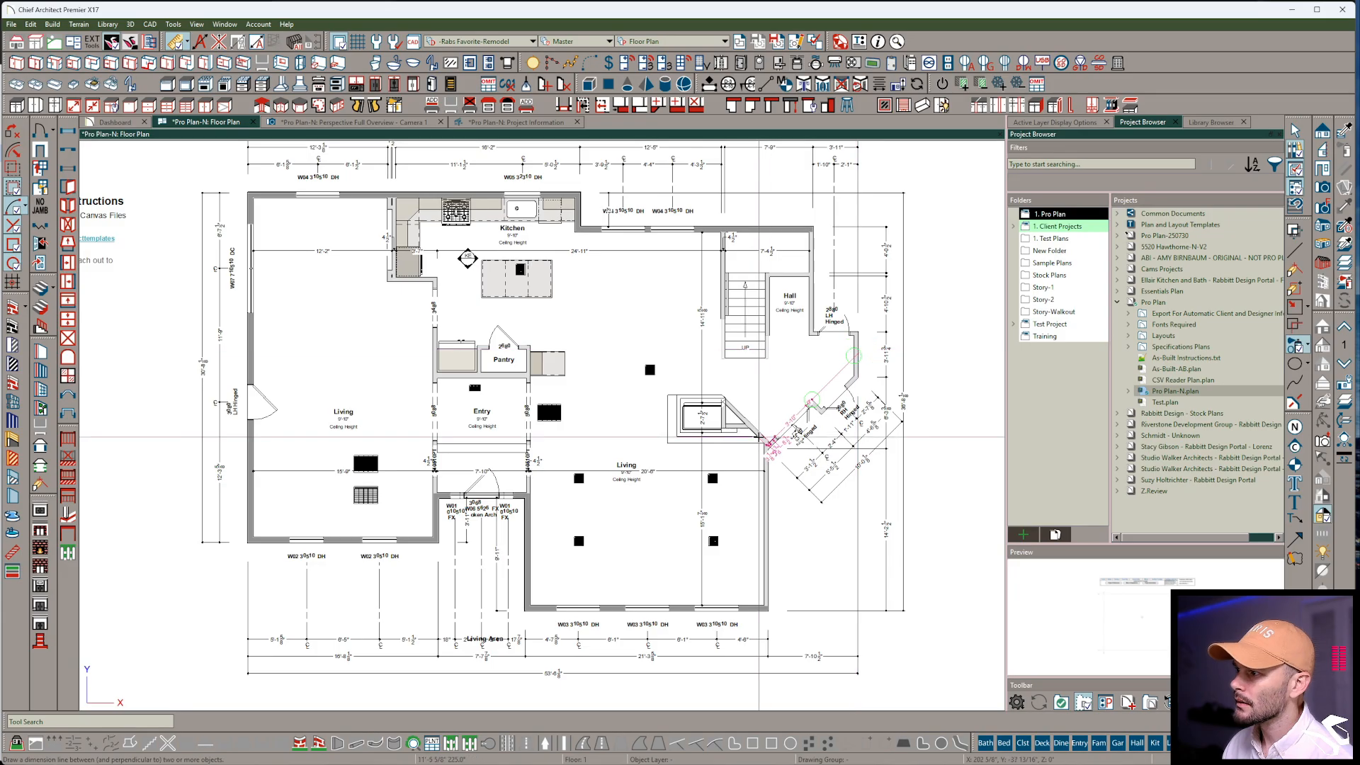
{"action": "left_click_drag", "start_coordinate": [749, 443], "coordinate": [875, 317]}
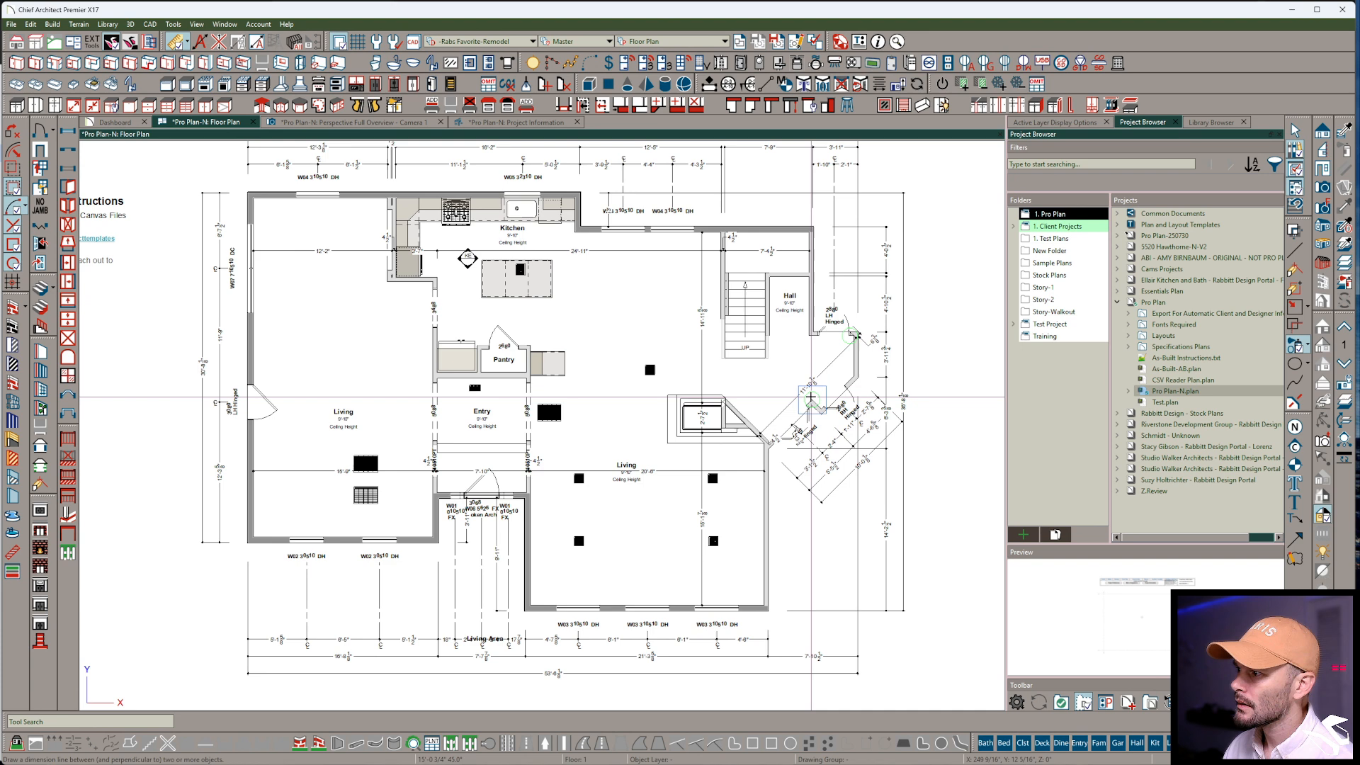
Add a vertical dimension line below the Hall and adjust its markers to span only from the Hall wall's end to the angled wall corner
{"action": "left_click_drag", "start_coordinate": [822, 343], "coordinate": [797, 215]}
{"action": "scroll", "coordinate": [820, 396], "scroll_direction": "up", "scroll_amount": 3}
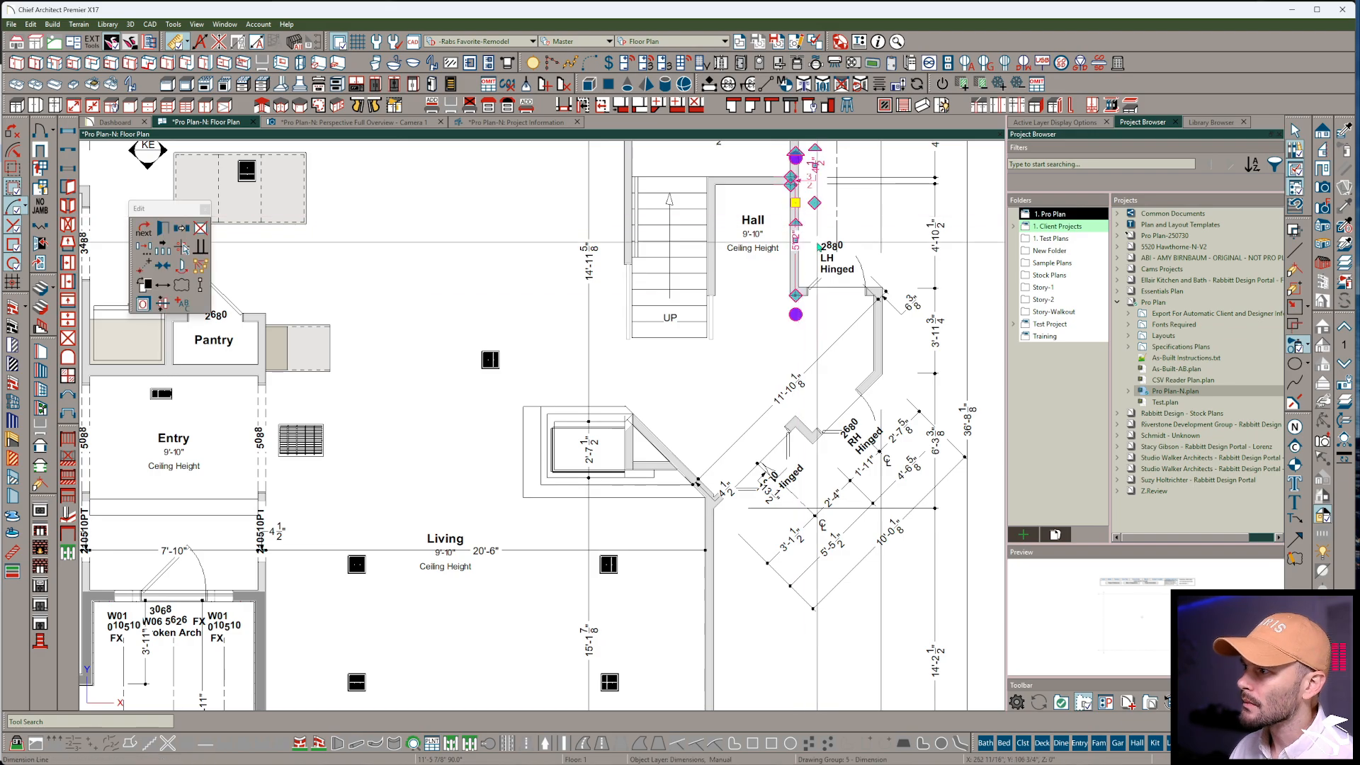
{"action": "scroll", "coordinate": [808, 216], "scroll_direction": "up", "scroll_amount": 1}
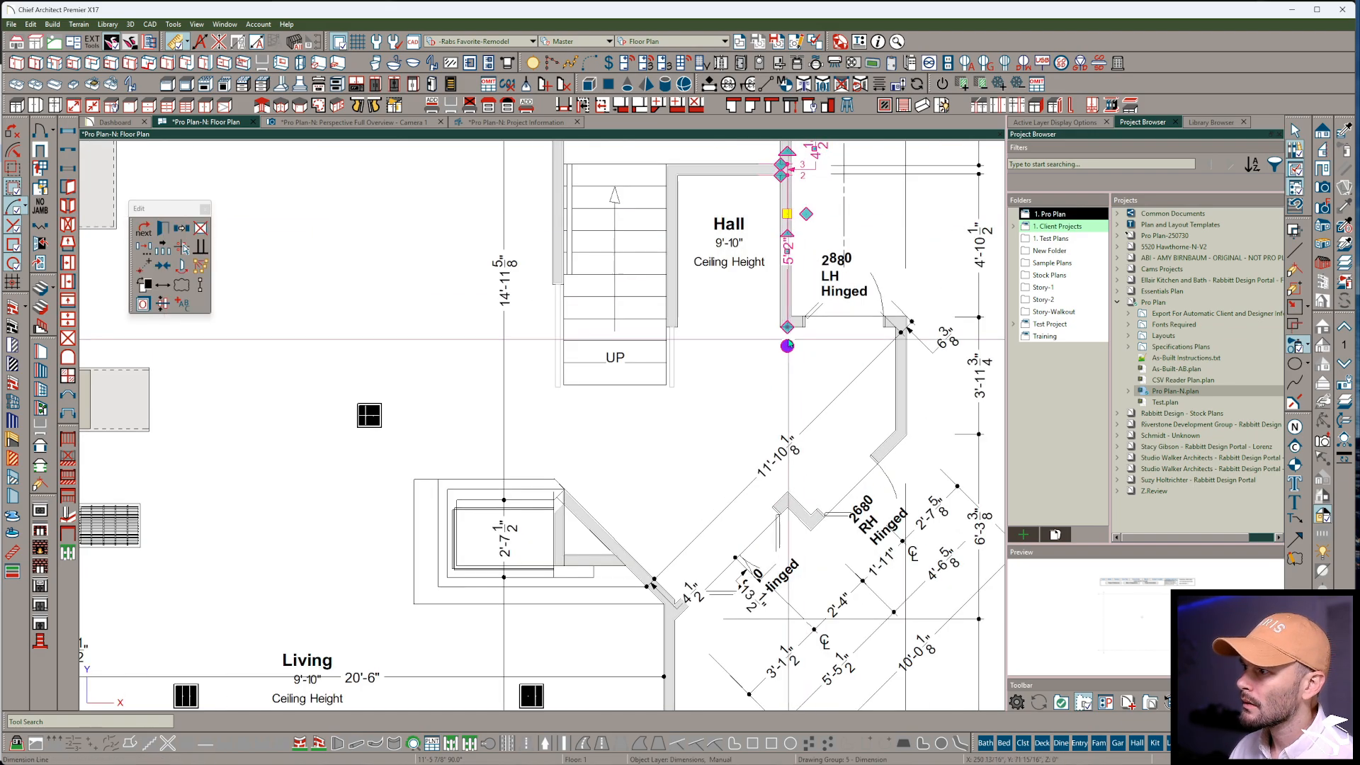
{"action": "left_click_drag", "start_coordinate": [787, 345], "coordinate": [804, 312]}
{"action": "left_click_drag", "start_coordinate": [784, 482], "coordinate": [784, 488]}
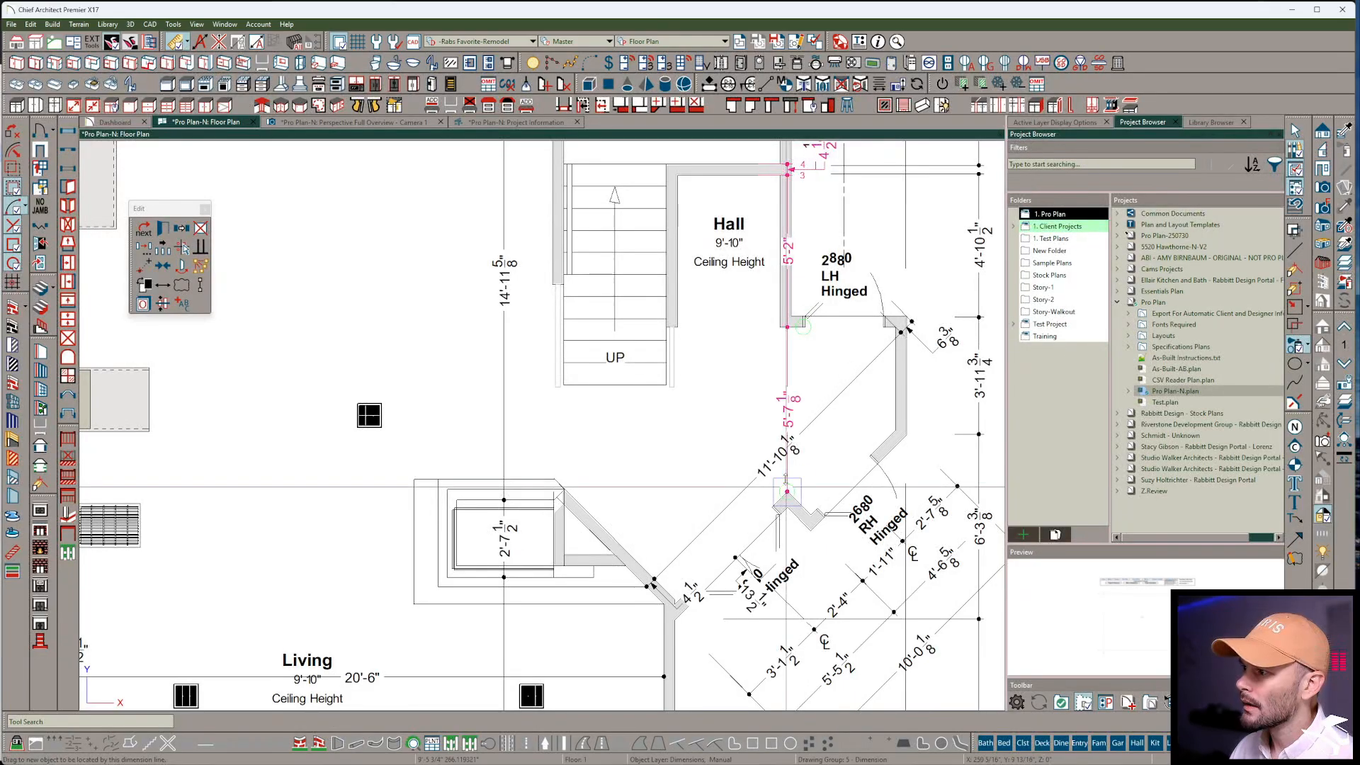
{"action": "left_click_drag", "start_coordinate": [781, 175], "coordinate": [769, 216]}
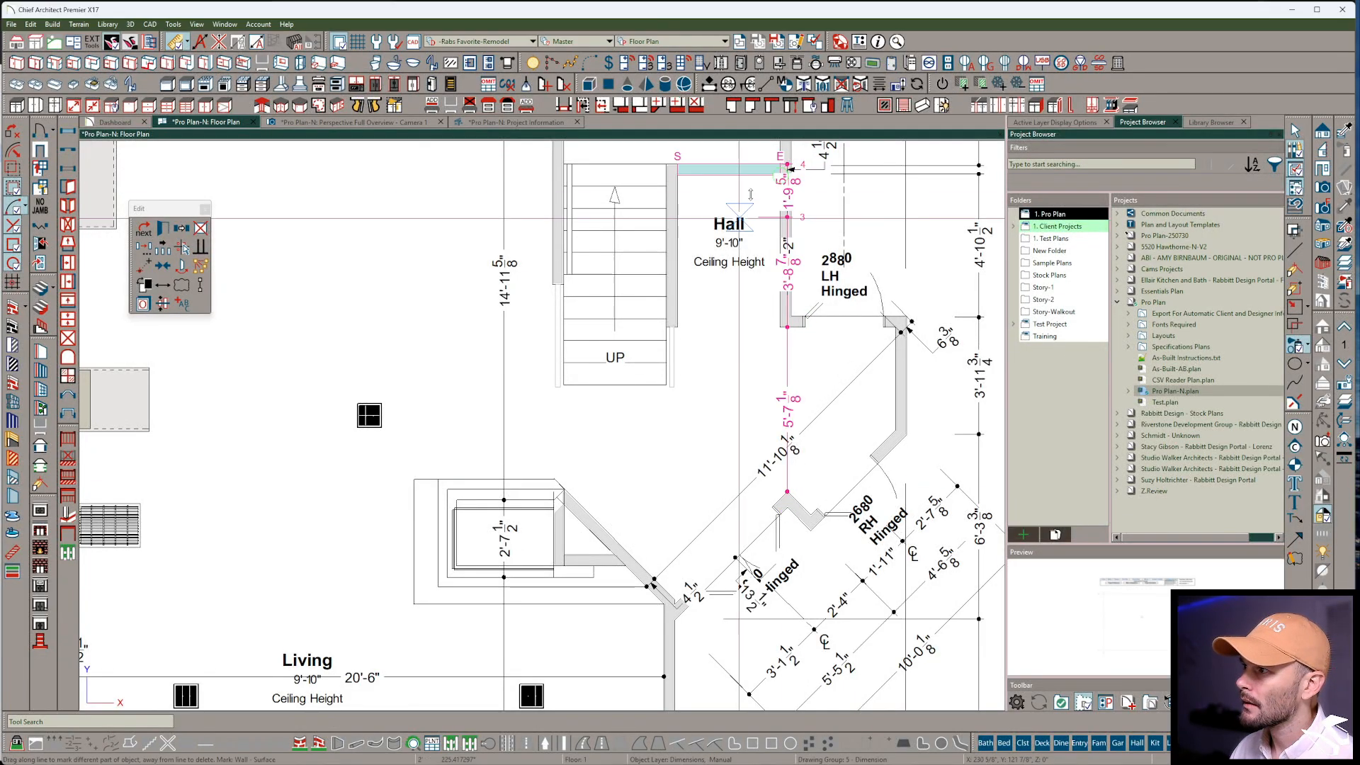
{"action": "left_click_drag", "start_coordinate": [782, 164], "coordinate": [735, 228]}
{"action": "scroll", "coordinate": [734, 238], "scroll_direction": "down", "scroll_amount": 3}
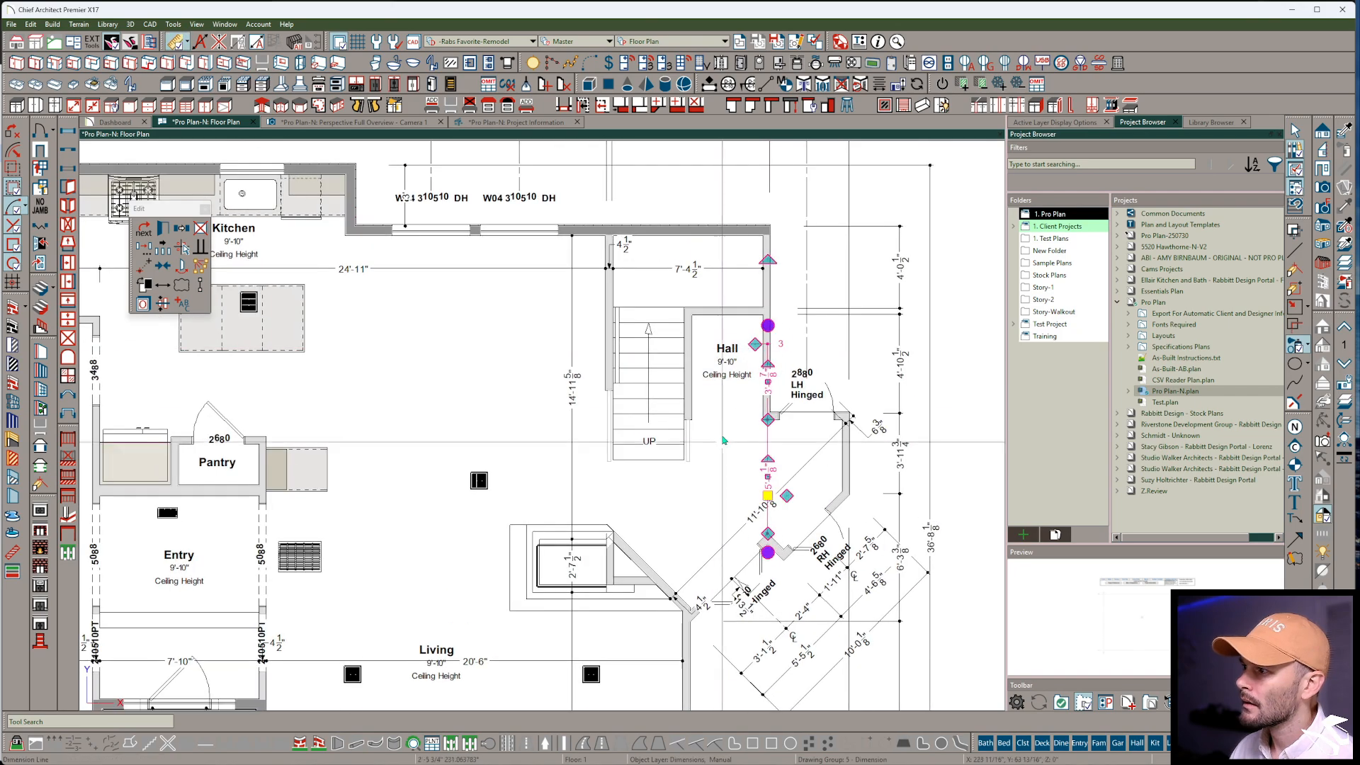
{"action": "left_click_drag", "start_coordinate": [728, 472], "coordinate": [724, 465]}
{"action": "scroll", "coordinate": [668, 443], "scroll_direction": "down", "scroll_amount": 2}
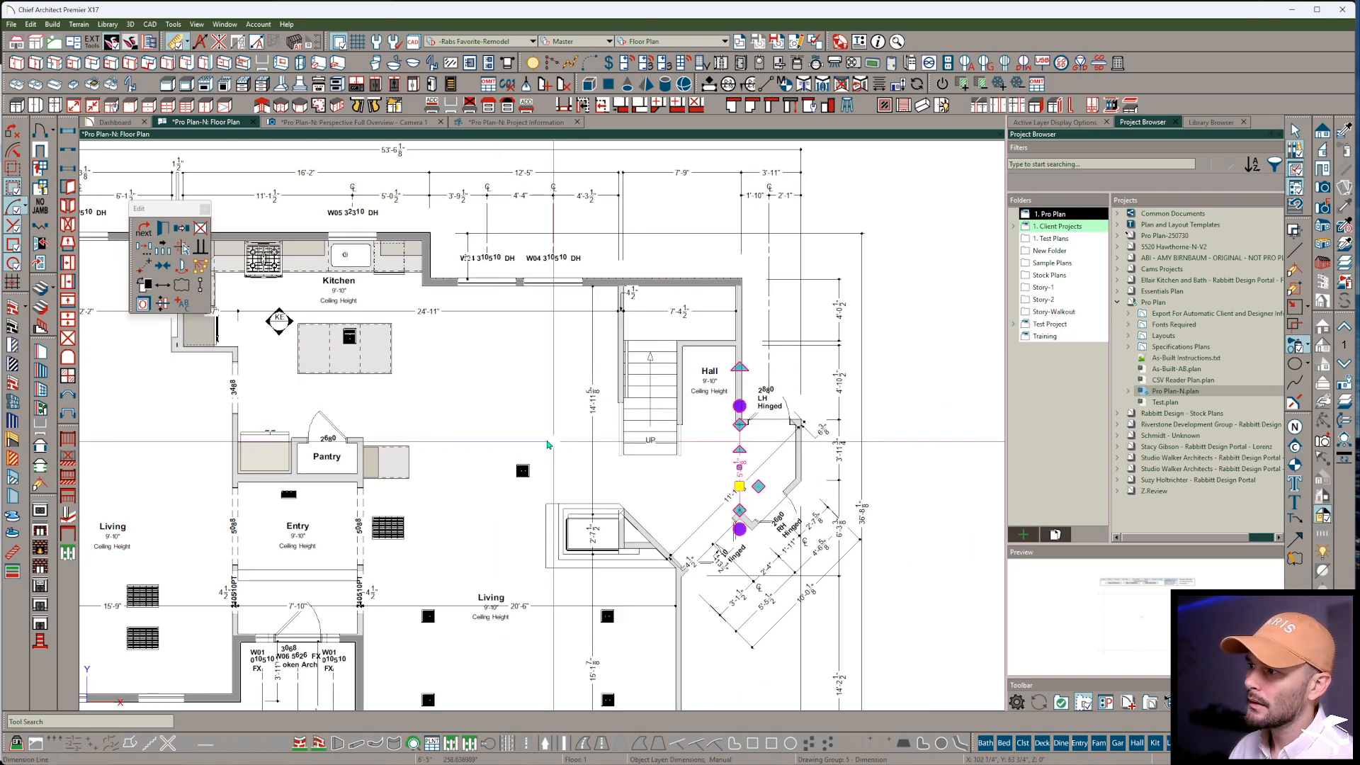
Review the interior and exterior dimension strings across the whole first floor plan
{"action": "middle_click_drag", "start_coordinate": [499, 425], "coordinate": [725, 403]}
{"action": "scroll", "coordinate": [726, 402], "scroll_direction": "down", "scroll_amount": 1}
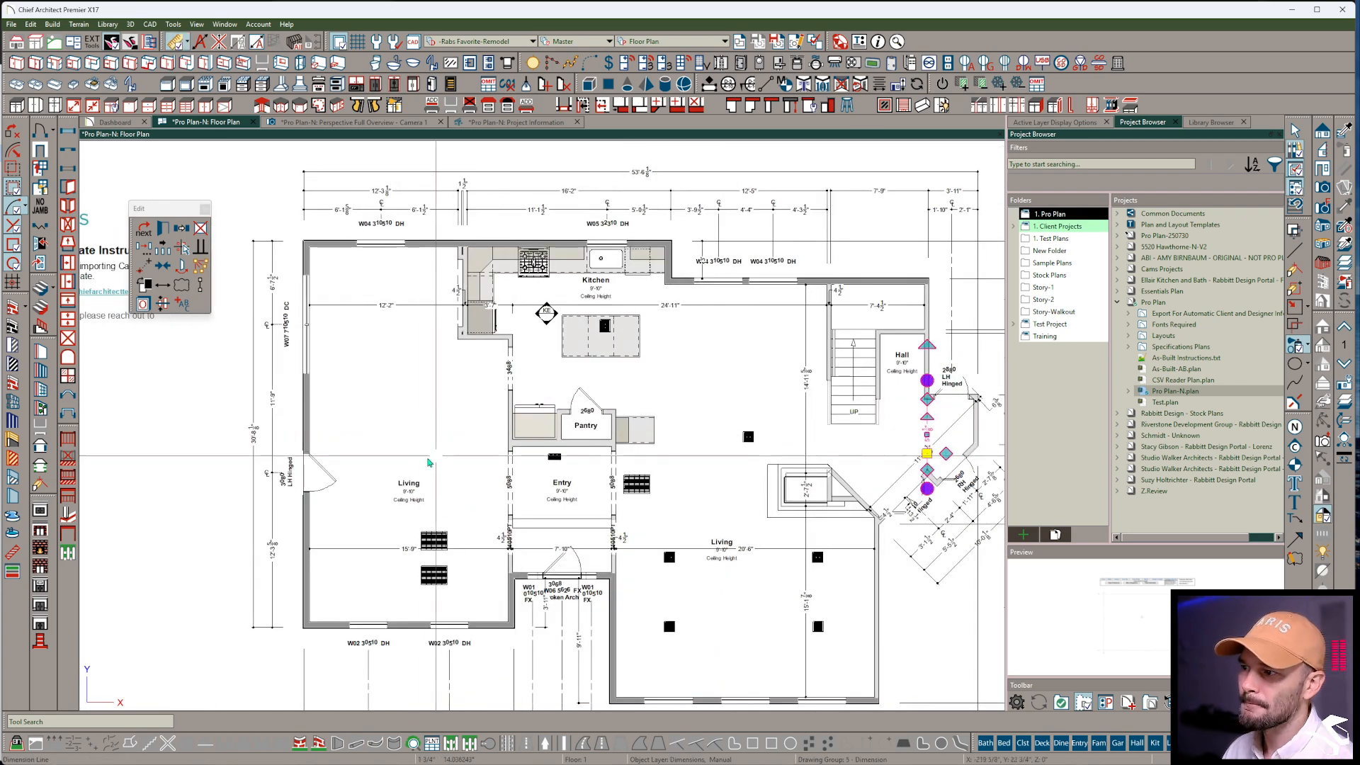
{"action": "key", "text": "Escape"}
{"action": "scroll", "coordinate": [453, 523], "scroll_direction": "up", "scroll_amount": 5}
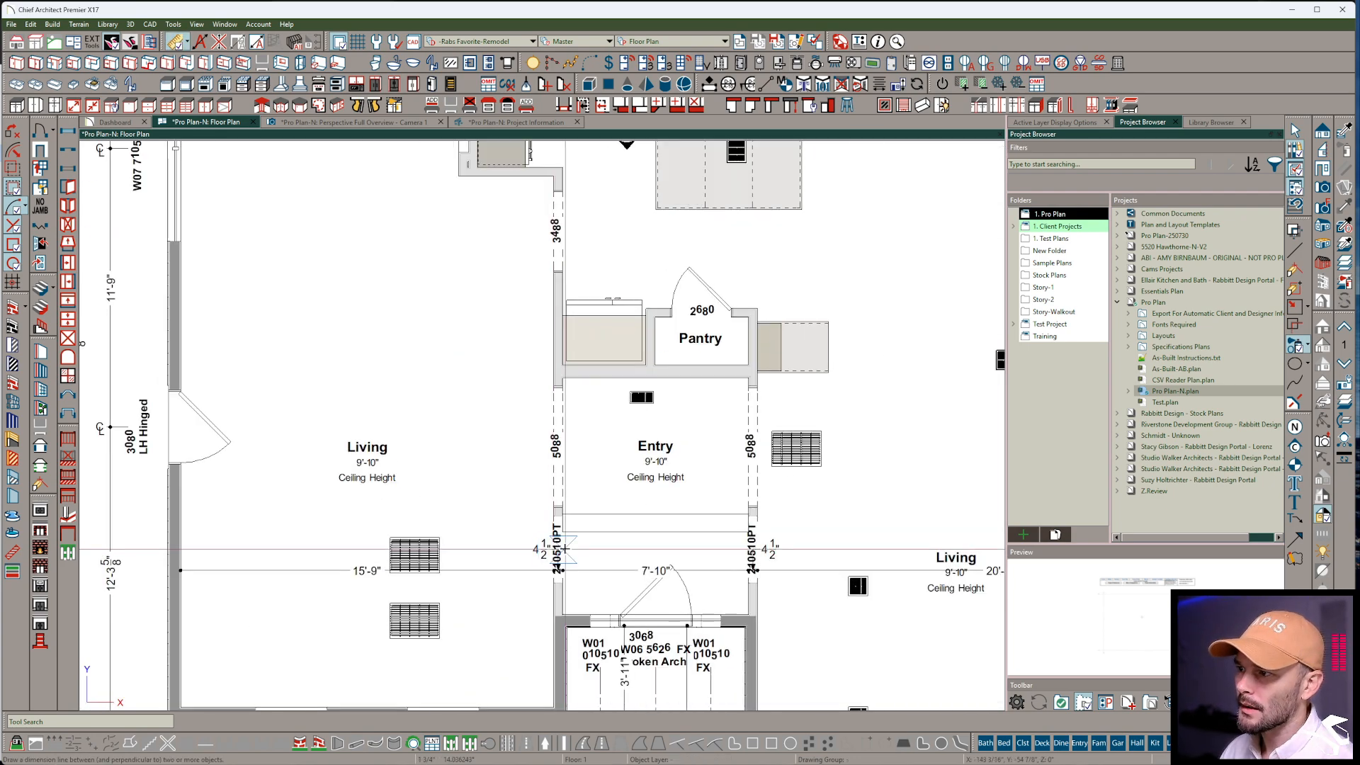
{"action": "scroll", "coordinate": [552, 544], "scroll_direction": "down", "scroll_amount": 4}
{"action": "middle_click_drag", "start_coordinate": [445, 397], "coordinate": [383, 431]}
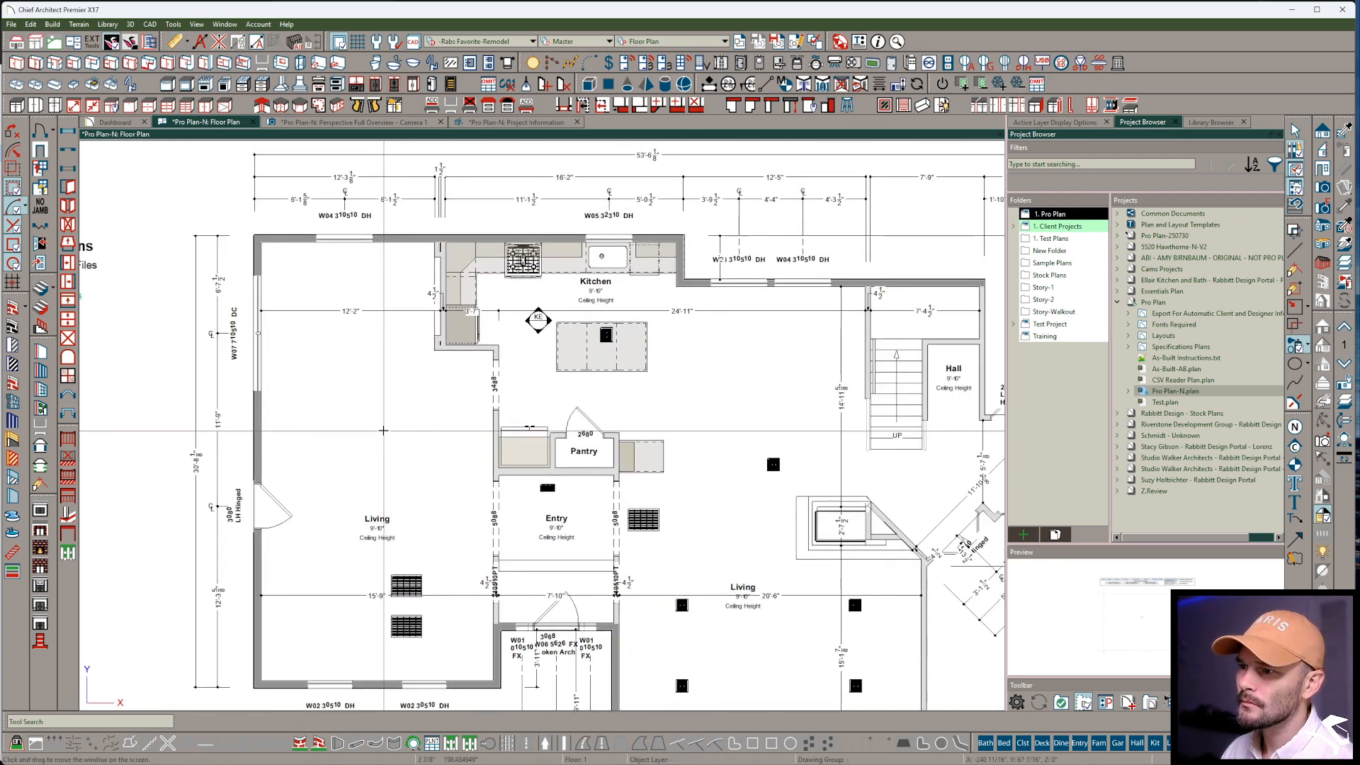
{"action": "scroll", "coordinate": [301, 635], "scroll_direction": "down", "scroll_amount": 2}
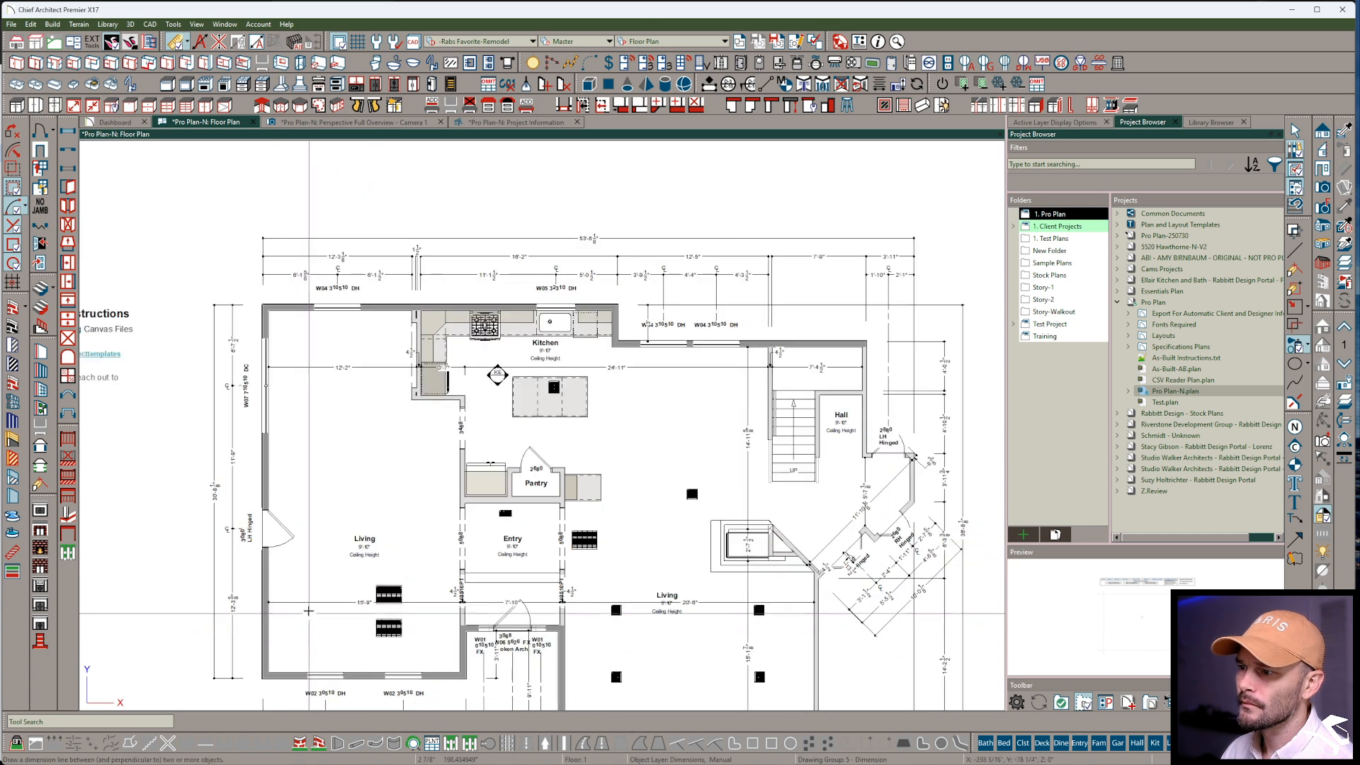
{"action": "middle_click_drag", "start_coordinate": [697, 432], "coordinate": [683, 411]}
{"action": "scroll", "coordinate": [804, 358], "scroll_direction": "down", "scroll_amount": 2}
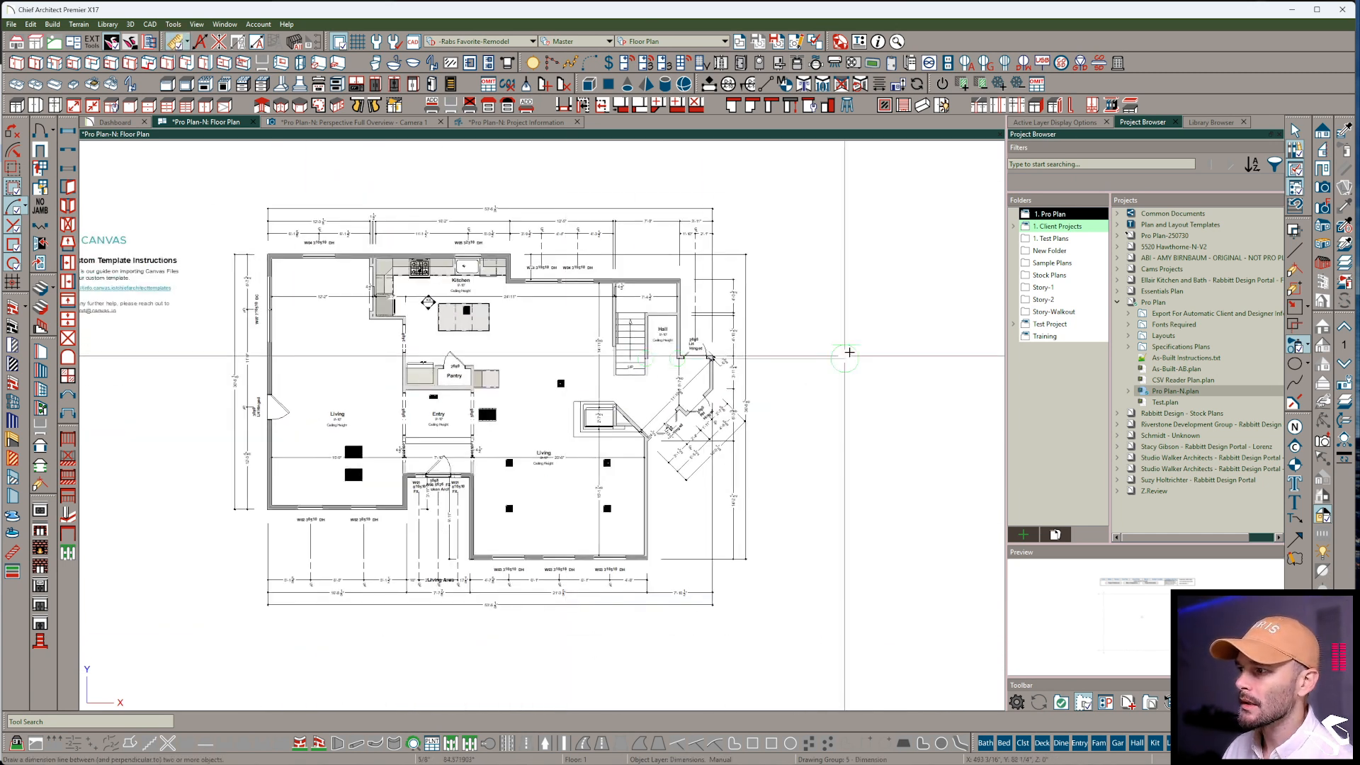
{"action": "scroll", "coordinate": [880, 394], "scroll_direction": "down", "scroll_amount": 1}
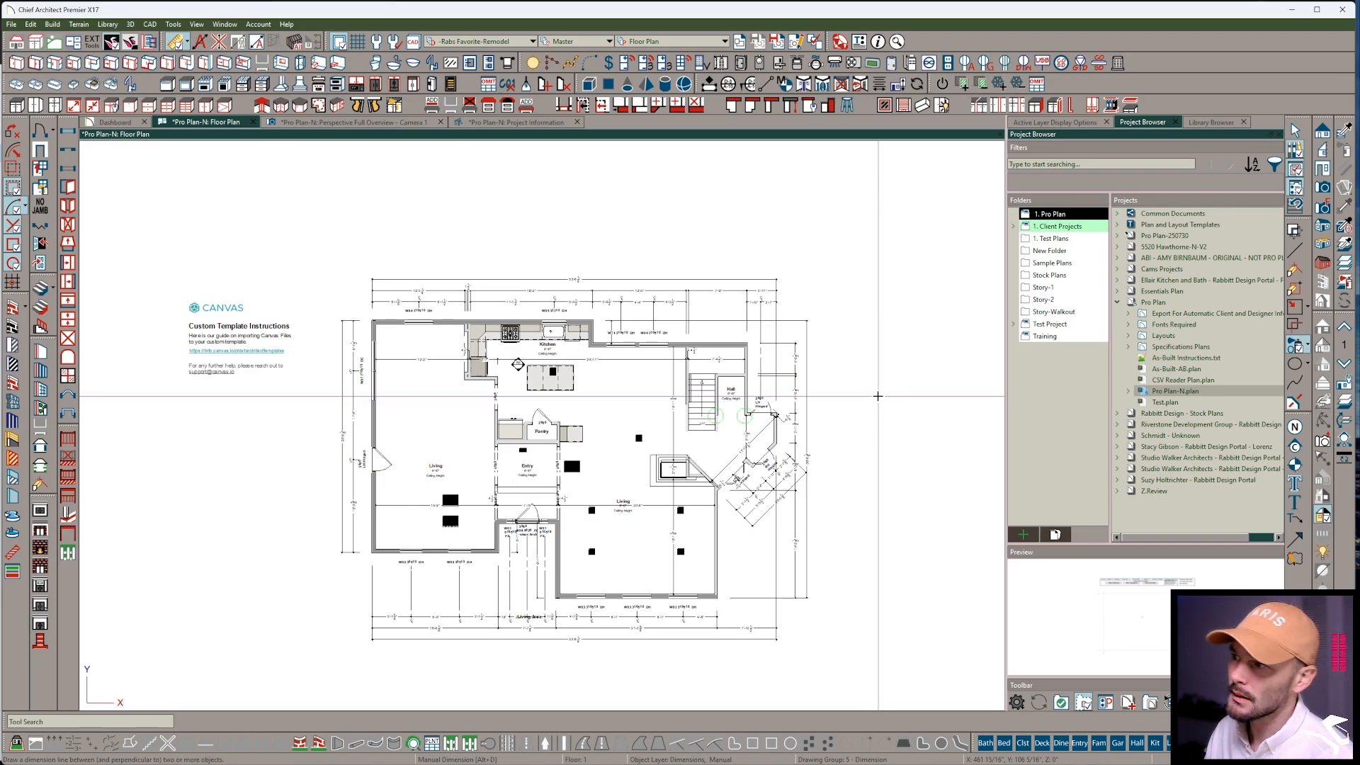
Open A-Logo Replacement.plan from the Pro Plan project's Layouts folder
{"action": "left_click", "coordinate": [1129, 336]}
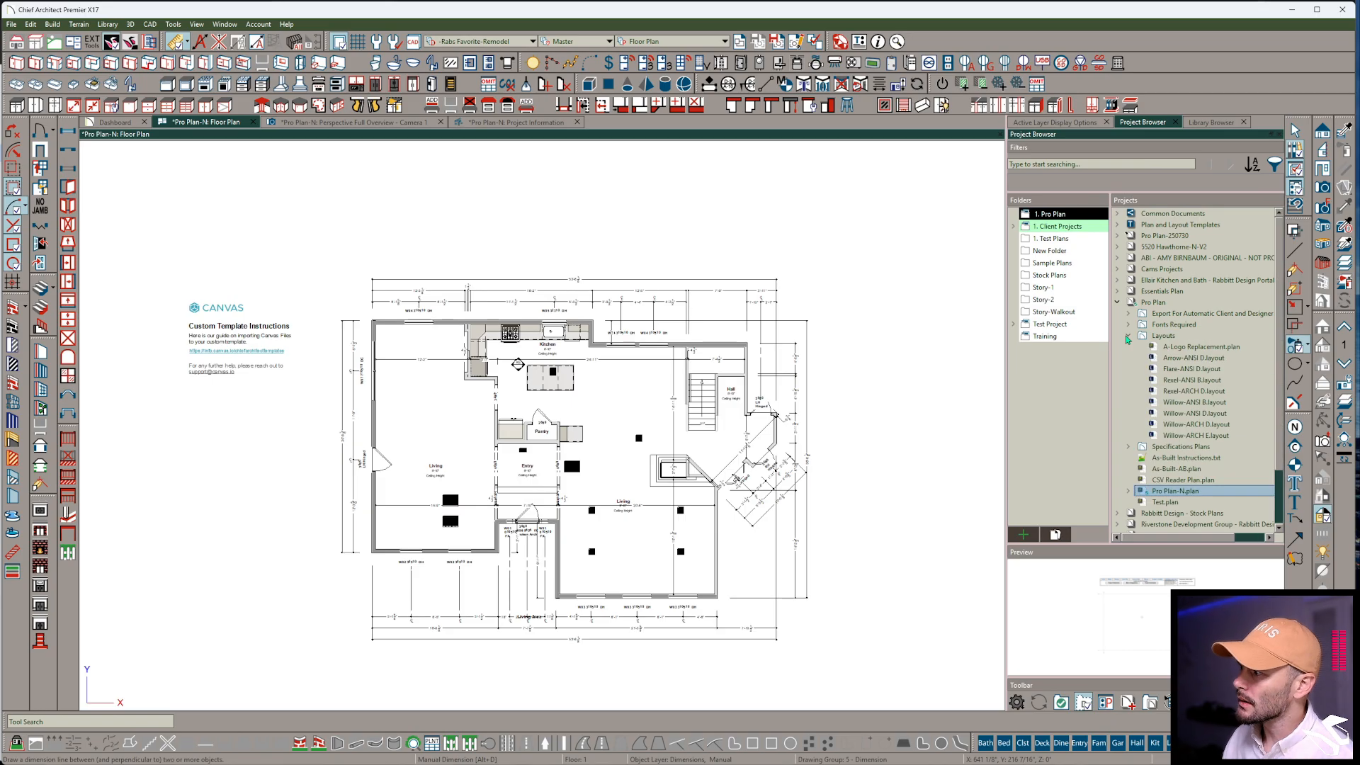
{"action": "left_click", "coordinate": [1191, 347]}
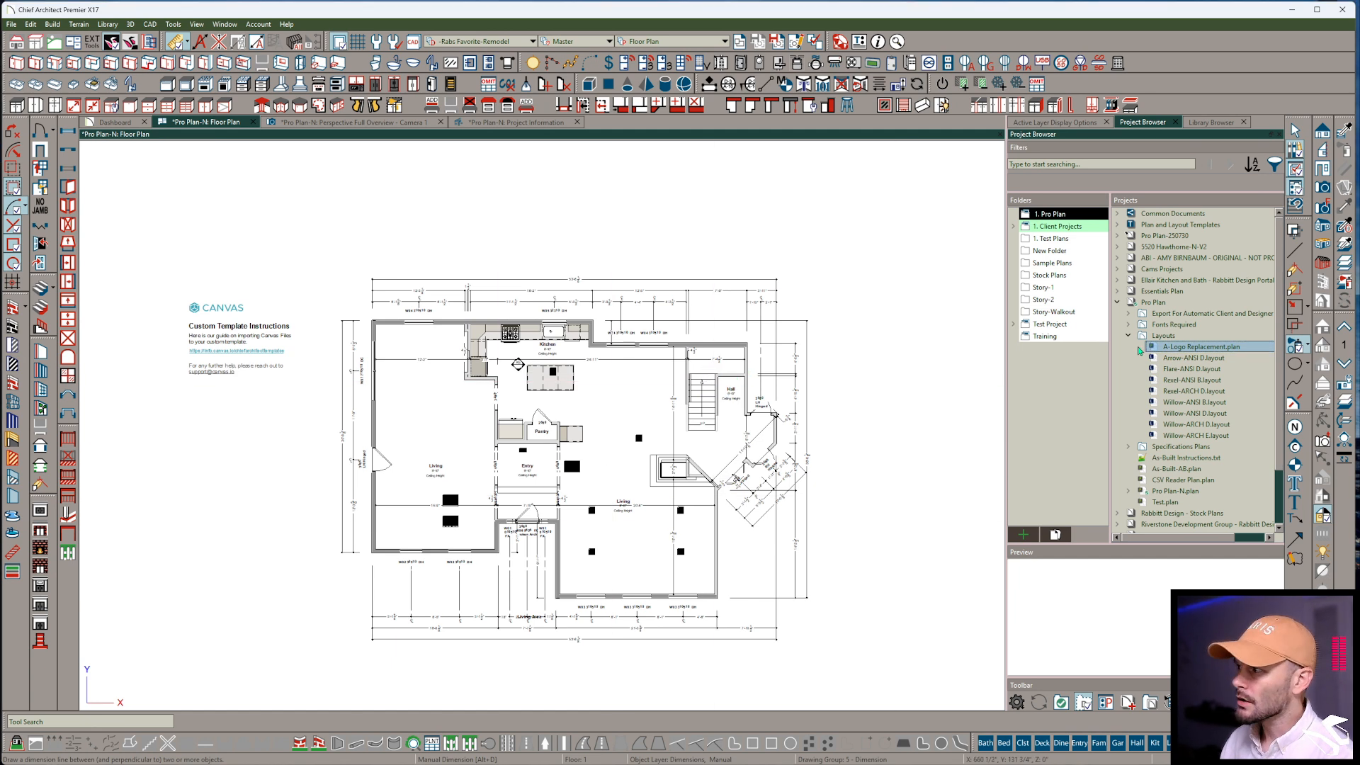
{"action": "double_click", "coordinate": [1183, 347]}
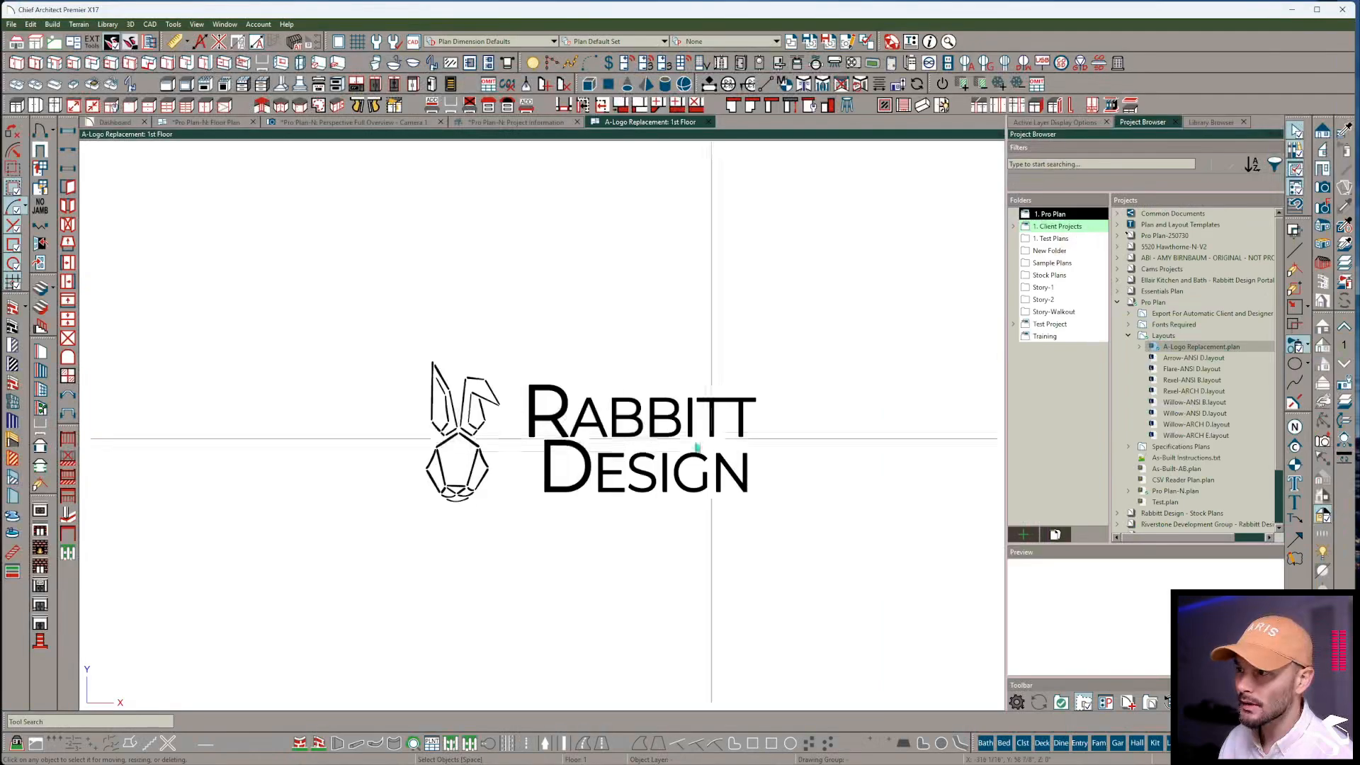
Open the Rabbitt Design logo's picture specification and browse for a replacement image in the Assets > Images > Logos folder
{"action": "left_click", "coordinate": [647, 430]}
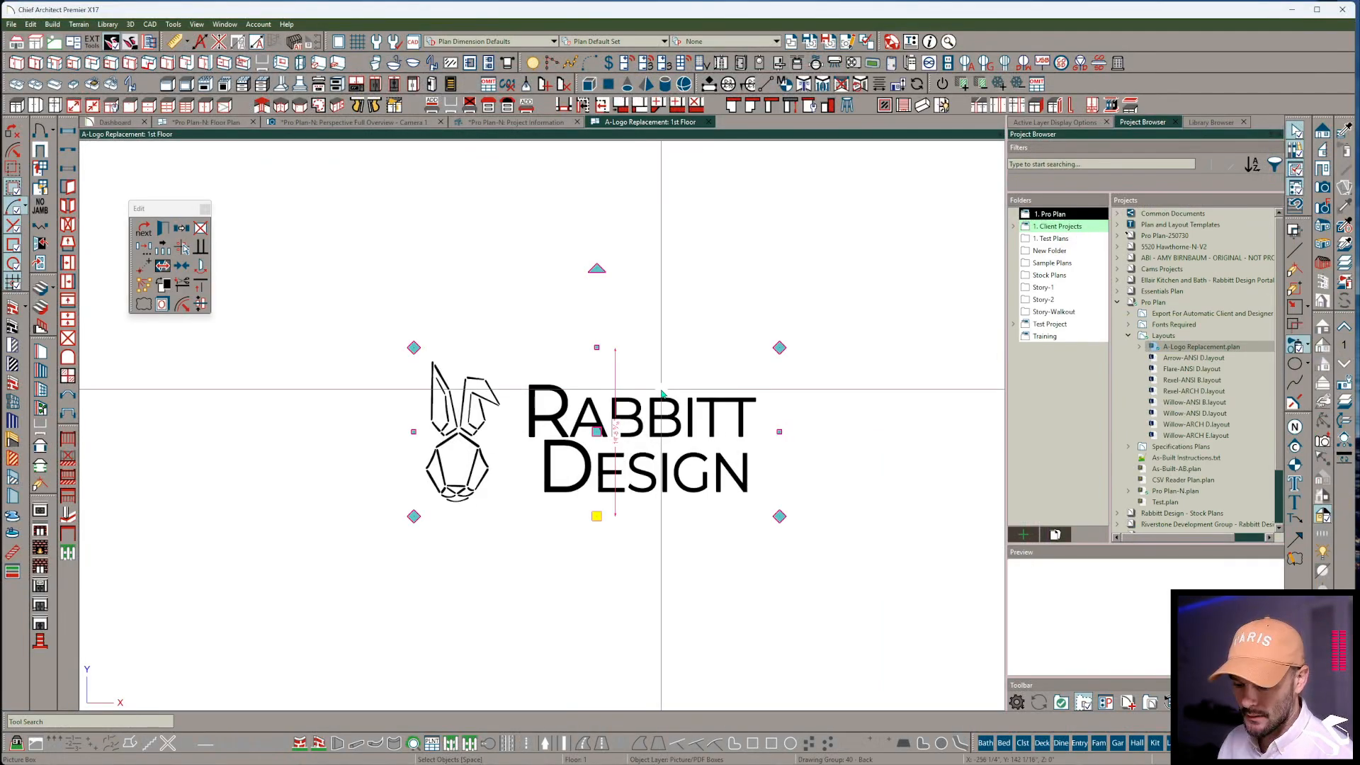
{"action": "double_click", "coordinate": [662, 393]}
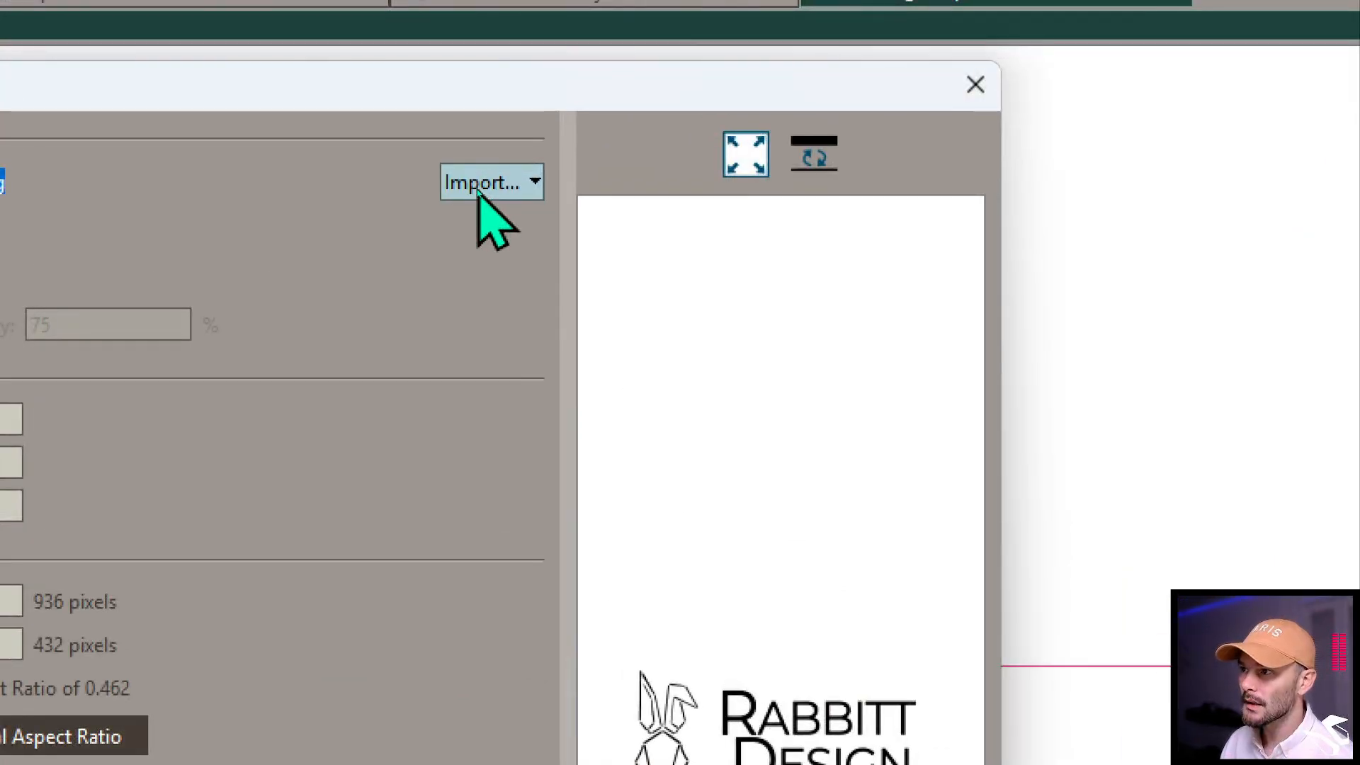
{"action": "left_click", "coordinate": [481, 186]}
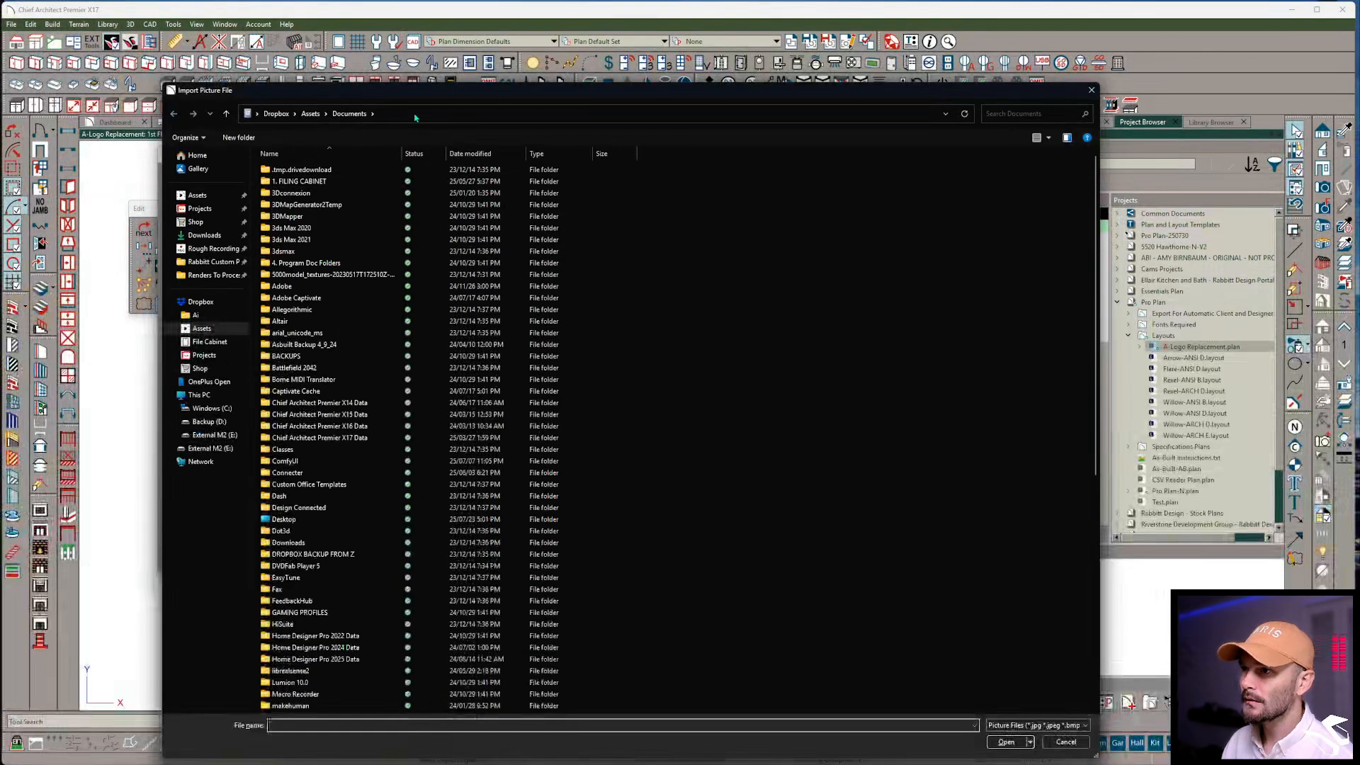
{"action": "left_click", "coordinate": [416, 116]}
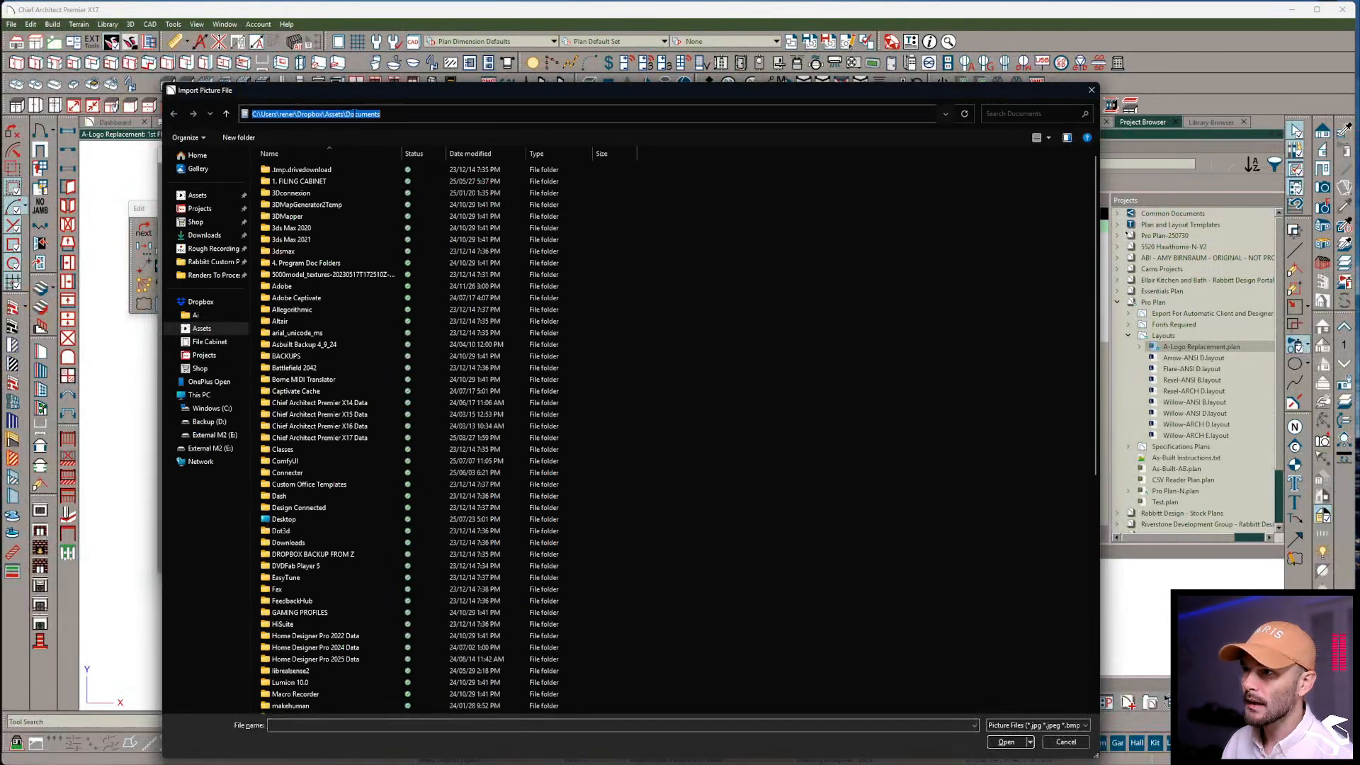
{"action": "left_click", "coordinate": [209, 196]}
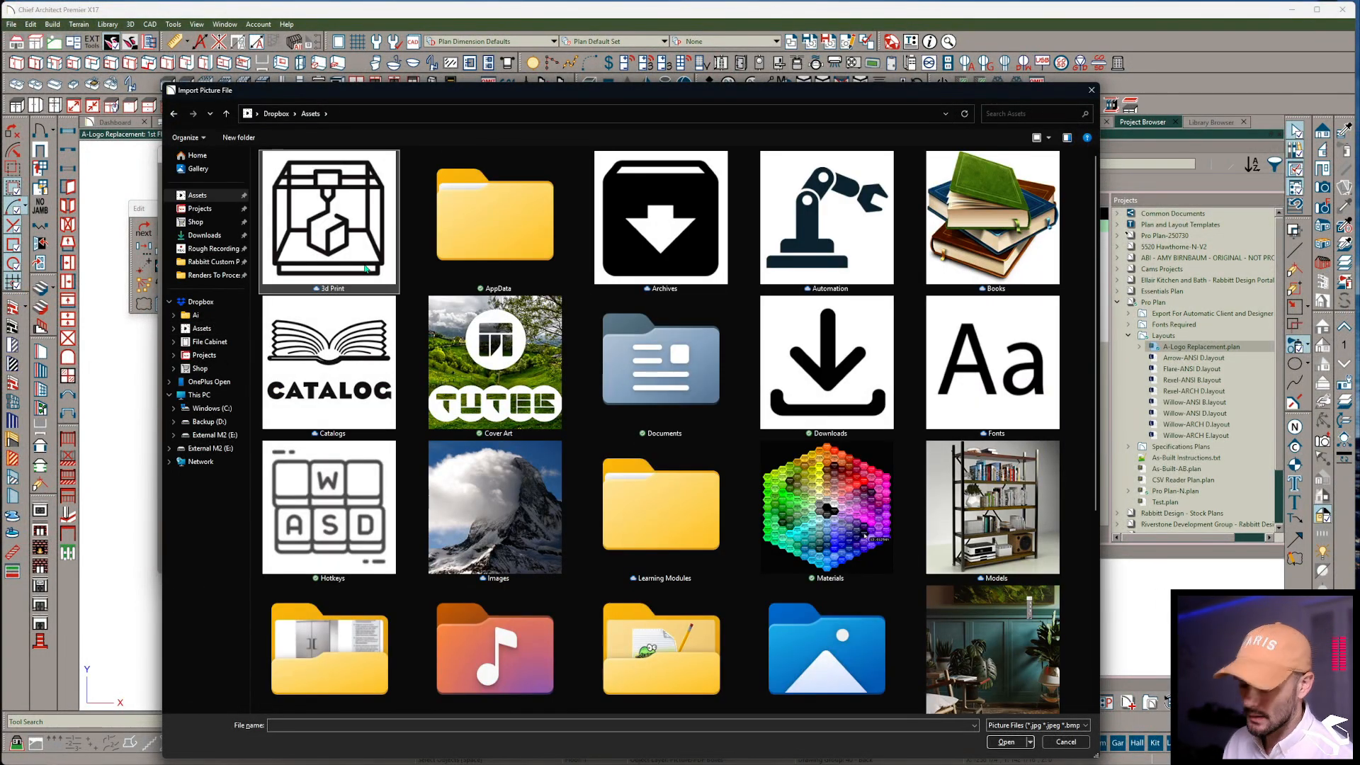
{"action": "double_click", "coordinate": [496, 507]}
{"action": "type", "text": "lo"}
{"action": "key", "text": "Return"}
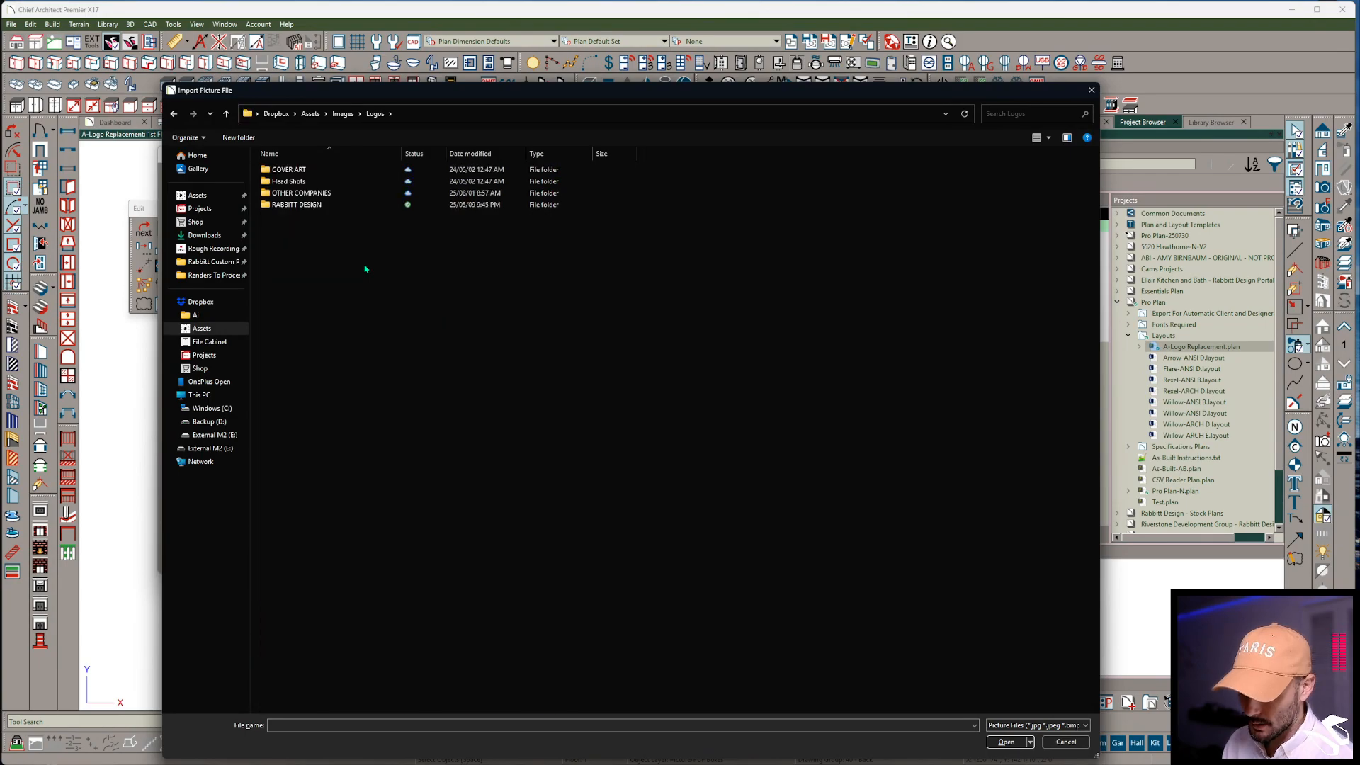
Try to import MCI_FINAL+FILES-19.webp from the OTHER COMPANIES folder as the new logo picture
{"action": "key", "text": "o"}
{"action": "key", "text": "Return"}
{"action": "key", "text": "m"}
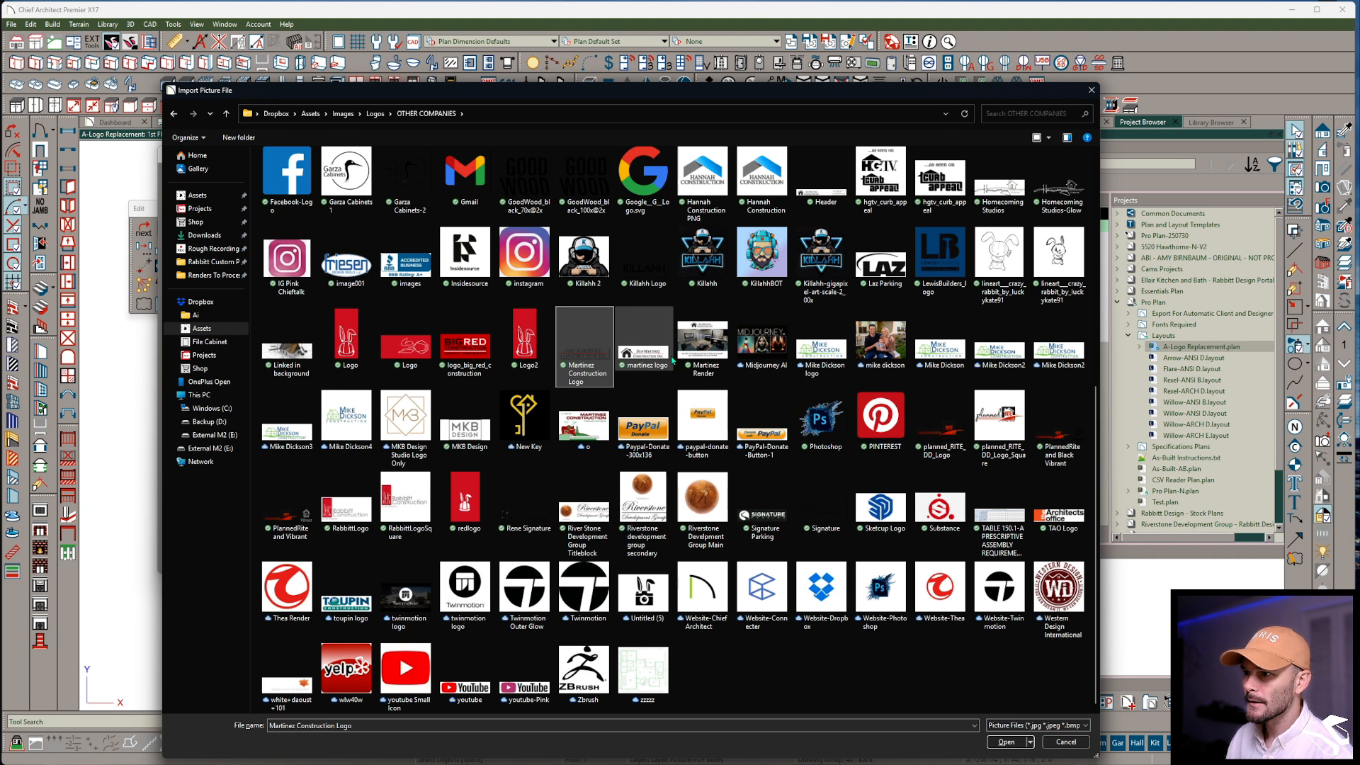
{"action": "left_click", "coordinate": [368, 727]}
{"action": "type", "text": "mci"}
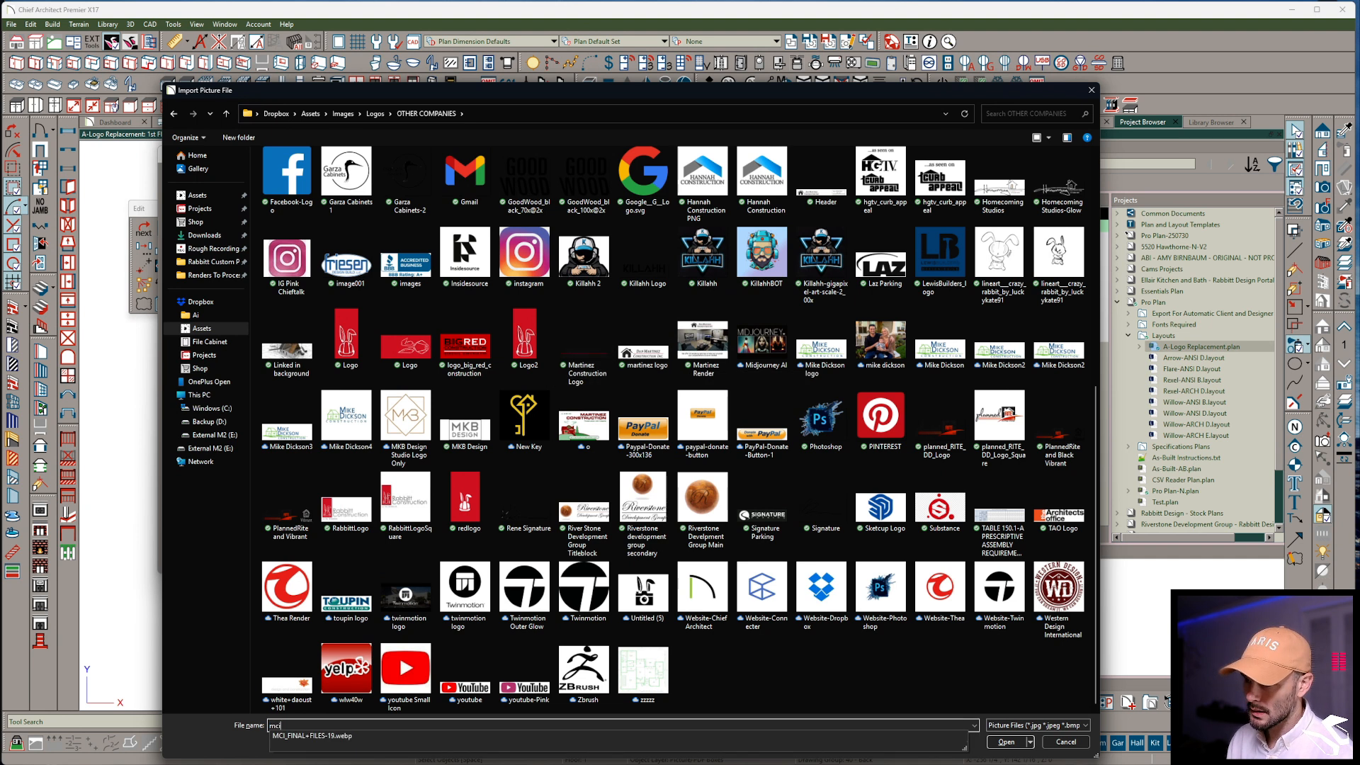
{"action": "key", "text": "Down"}
{"action": "key", "text": "Return"}
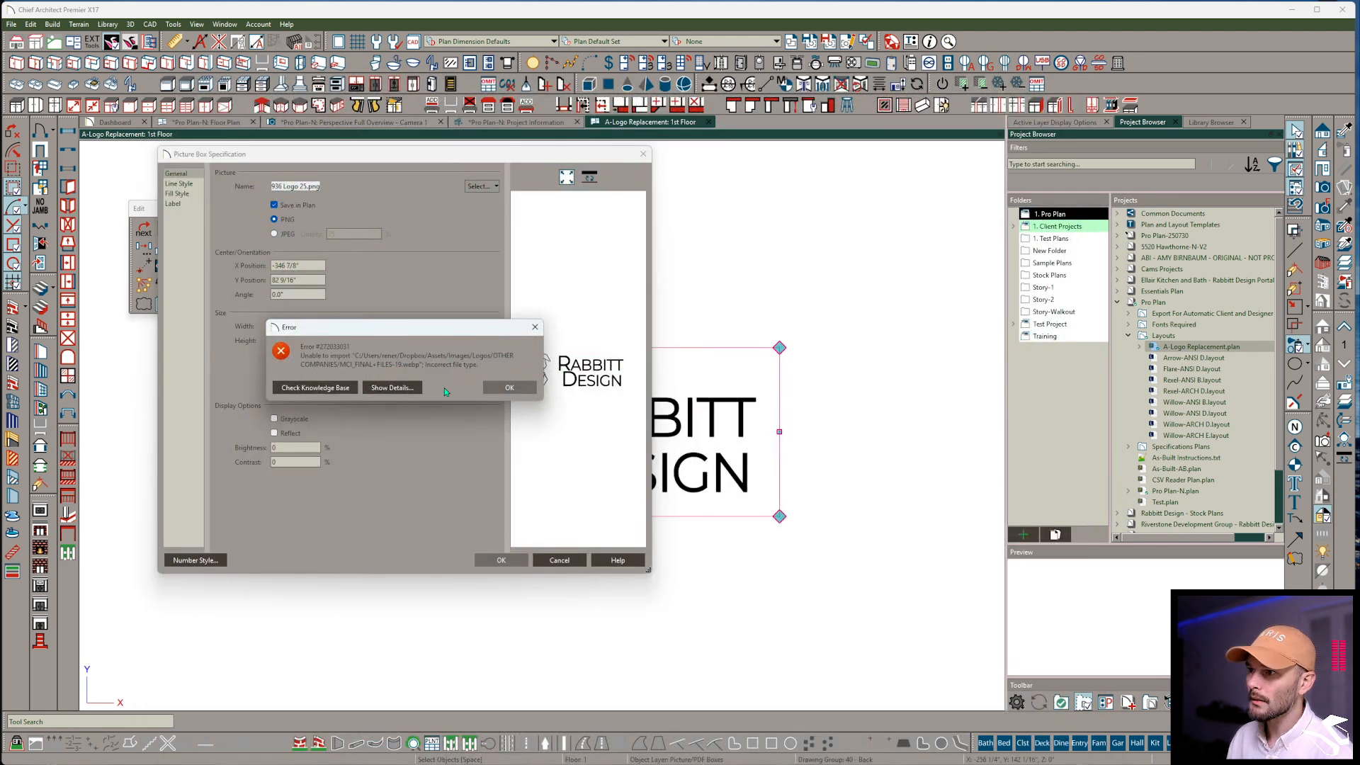
{"action": "left_click", "coordinate": [516, 391]}
Switch to the browser and look through the Melissa Clark Interiors website for a logo to use
{"action": "key", "text": "alt+Tab"}
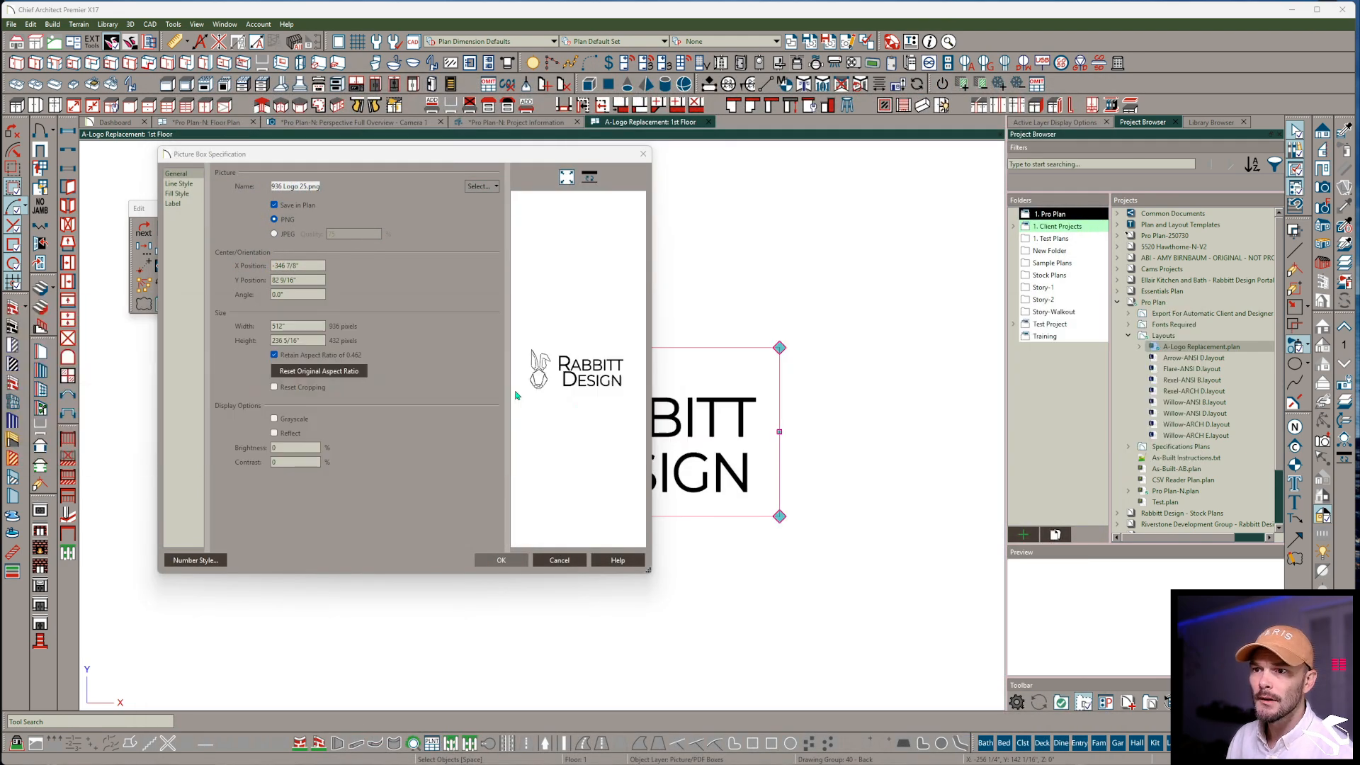
{"action": "key", "text": "alt+Tab"}
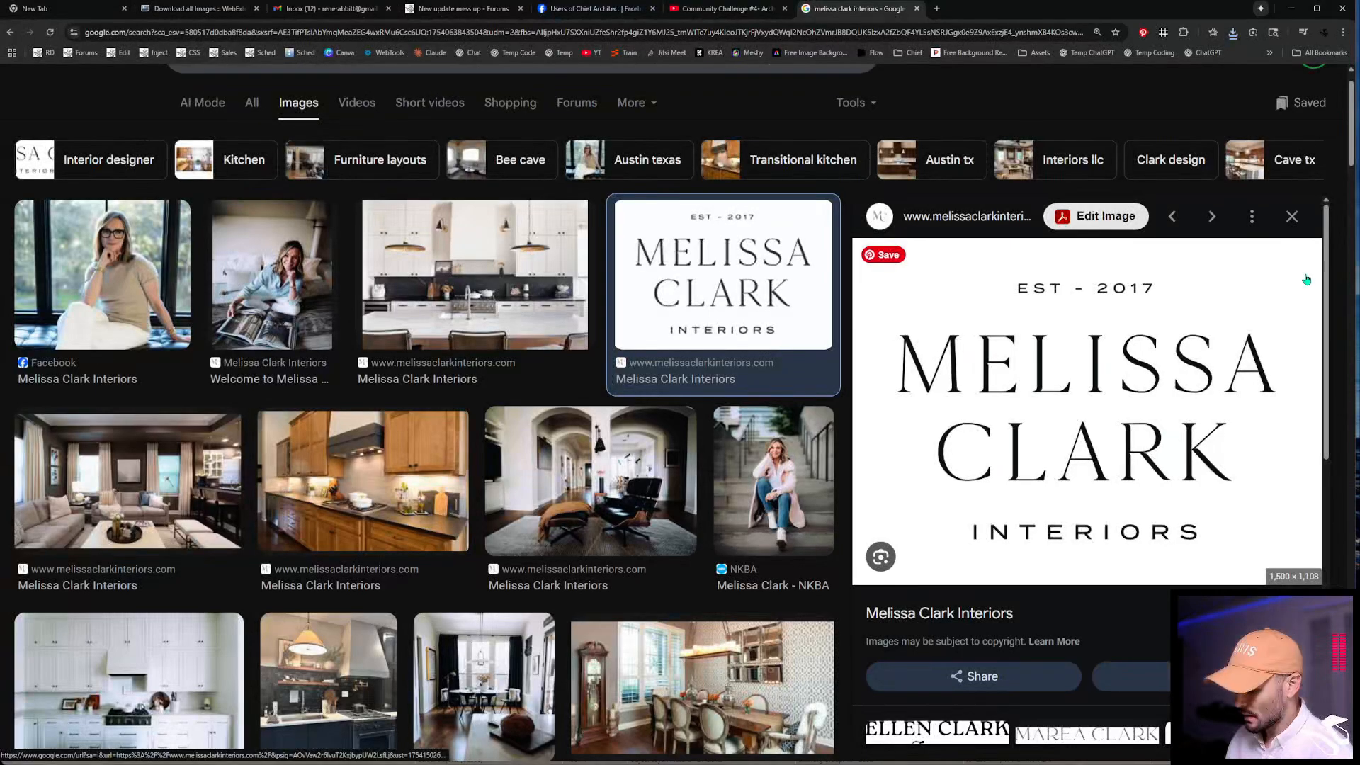
{"action": "left_click", "coordinate": [1281, 270]}
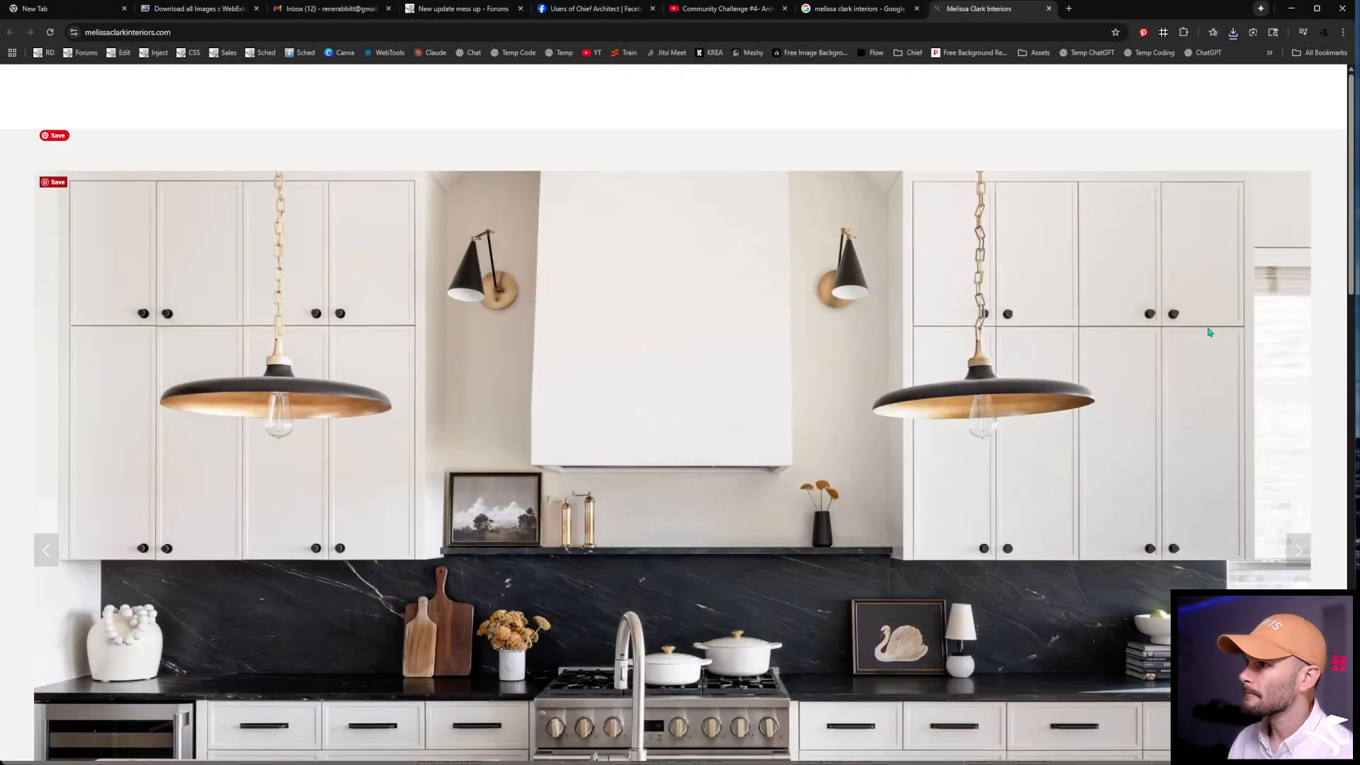
{"action": "scroll", "coordinate": [1210, 332], "scroll_direction": "down", "scroll_amount": 15}
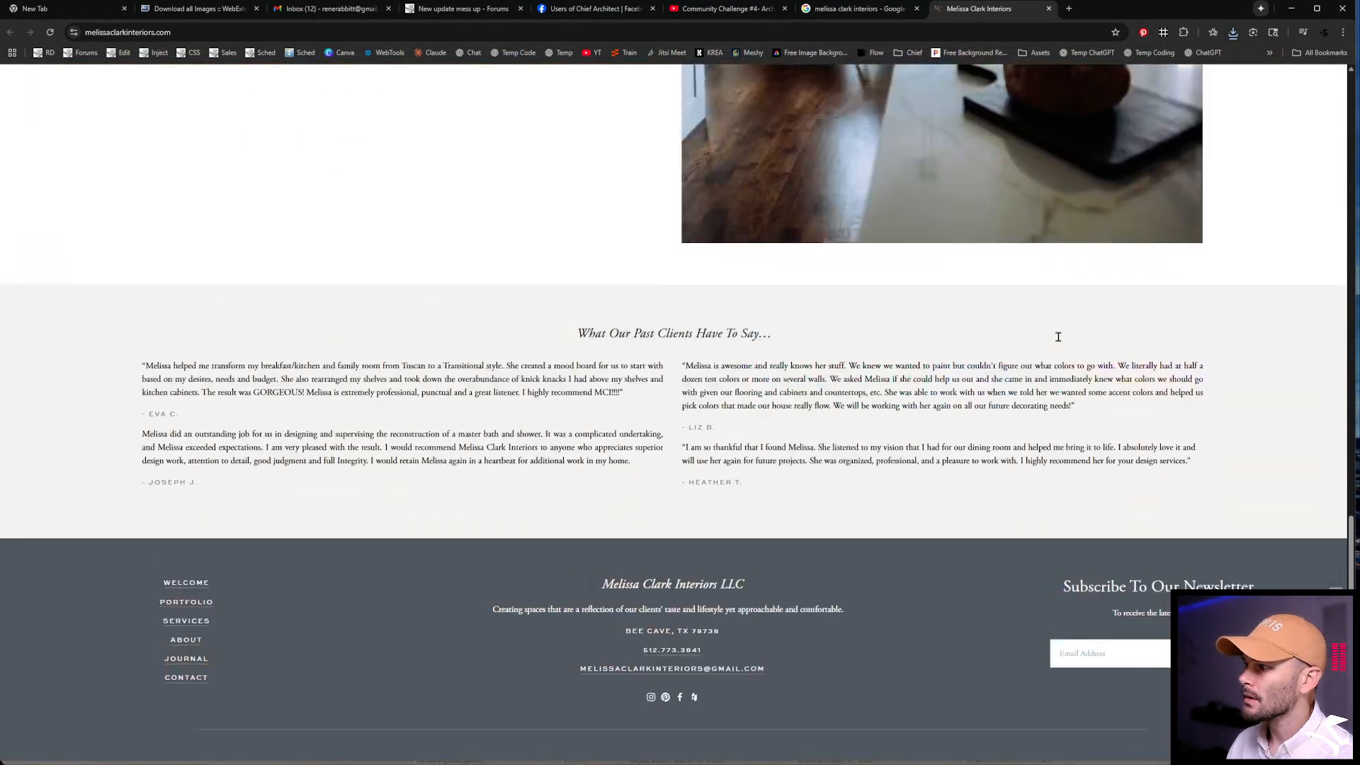
{"action": "scroll", "coordinate": [1054, 336], "scroll_direction": "up", "scroll_amount": 15}
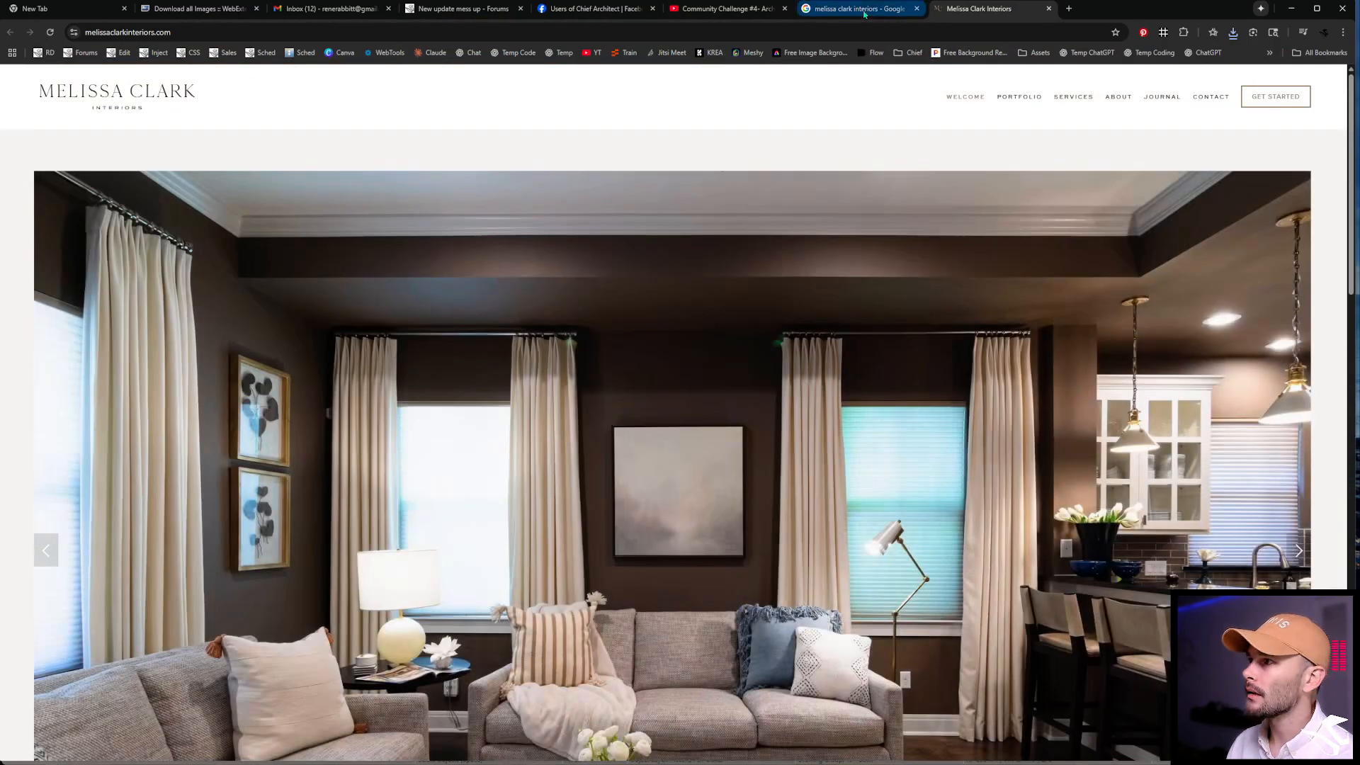
Capture a screenshot of the Melissa Clark Interiors logo from the enlarged preview in the Google image results
{"action": "left_click", "coordinate": [865, 11]}
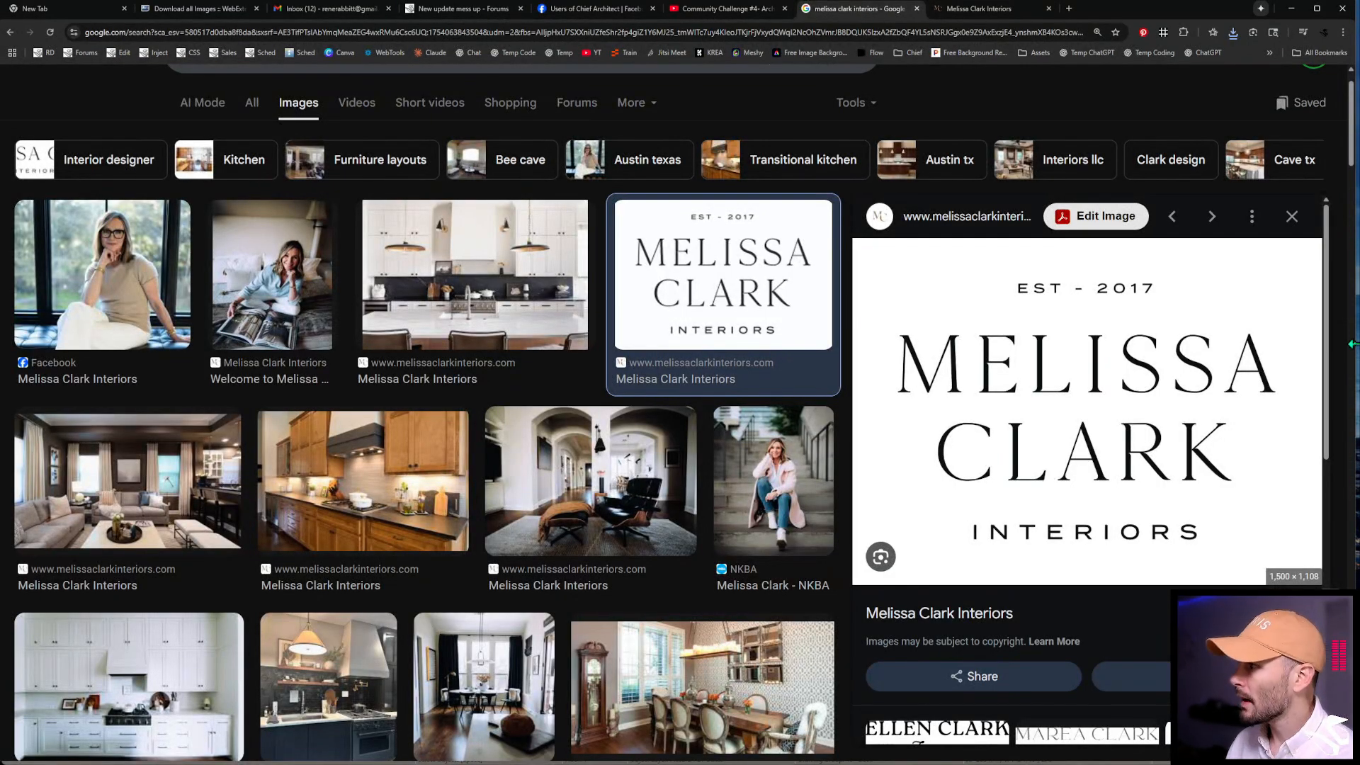
{"action": "key", "text": "super+shift+s"}
{"action": "left_click_drag", "start_coordinate": [1304, 260], "coordinate": [877, 566]}
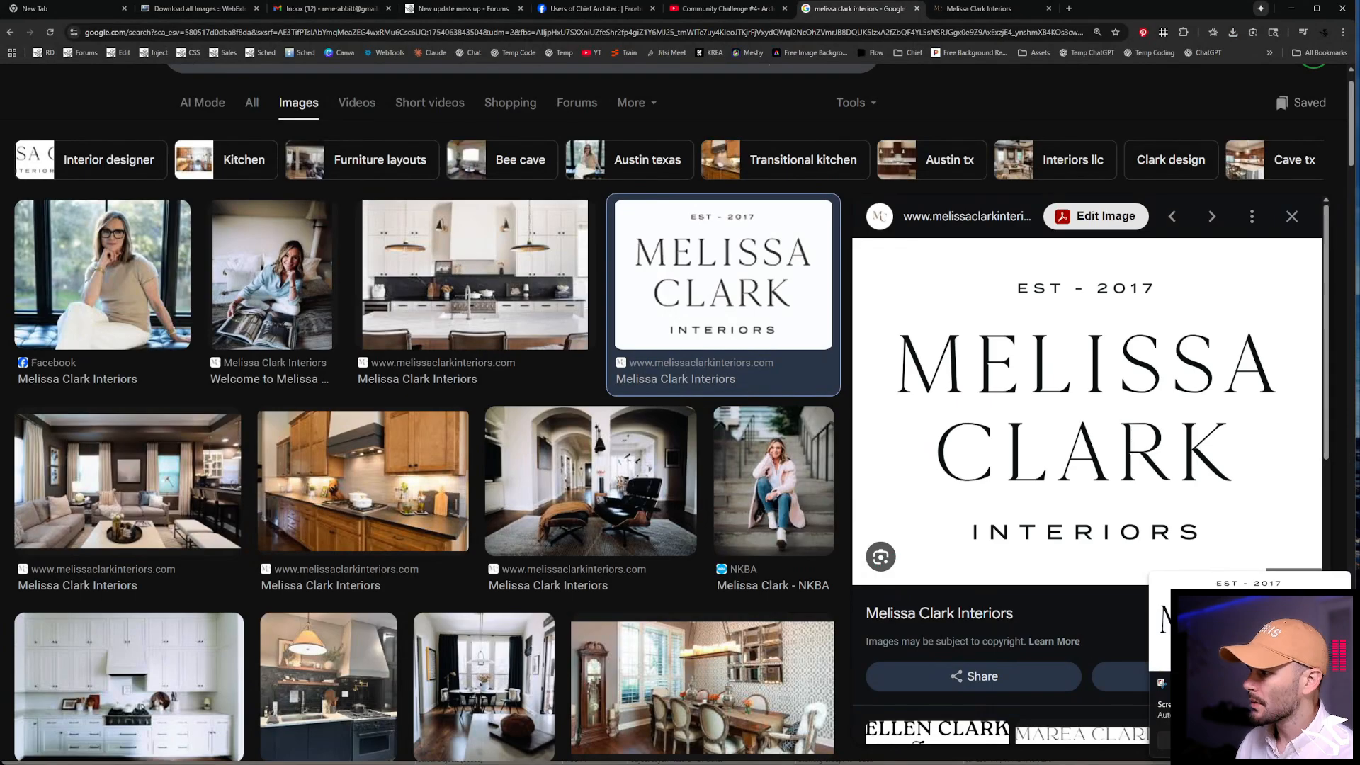
Switch to Chief Architect, import the captured logo screenshot from Downloads into the picture box, and reset its original aspect ratio
{"action": "key", "text": "alt+Tab"}
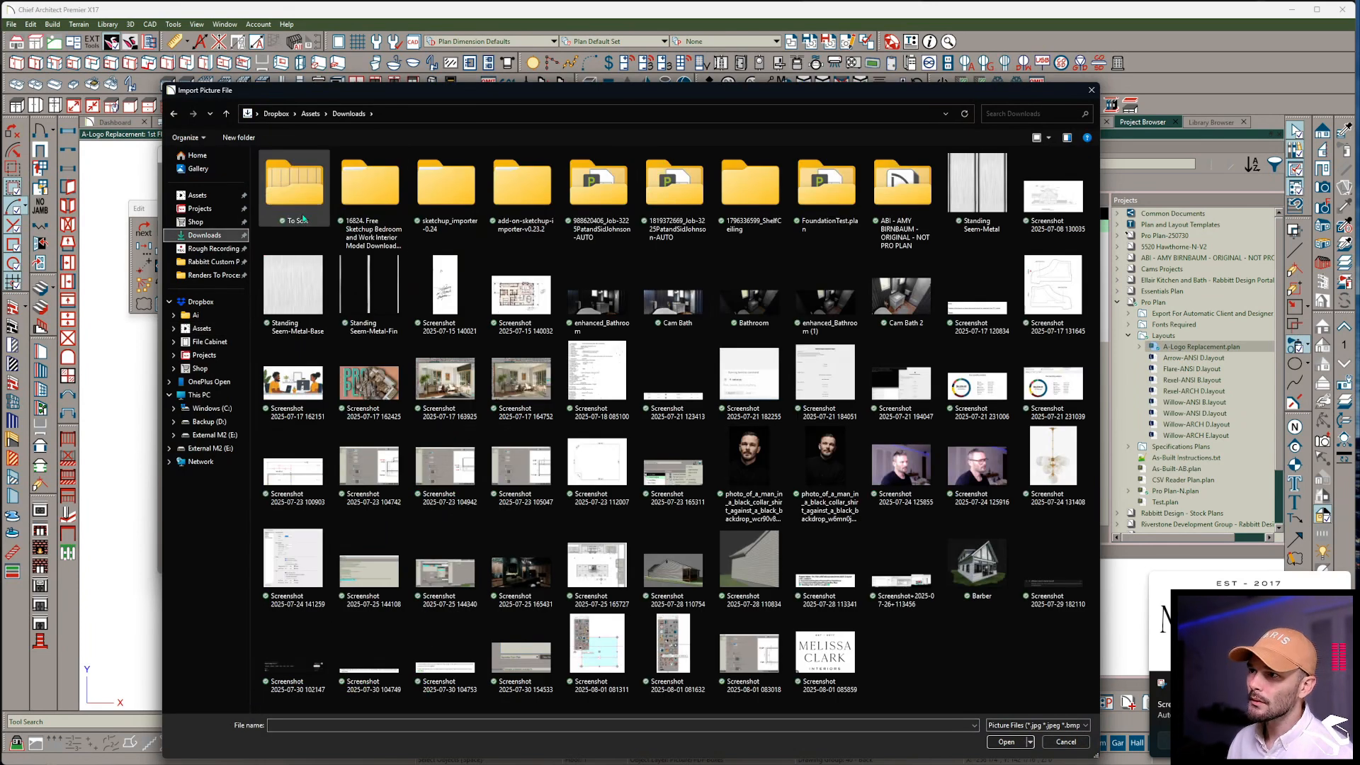
{"action": "double_click", "coordinate": [838, 663]}
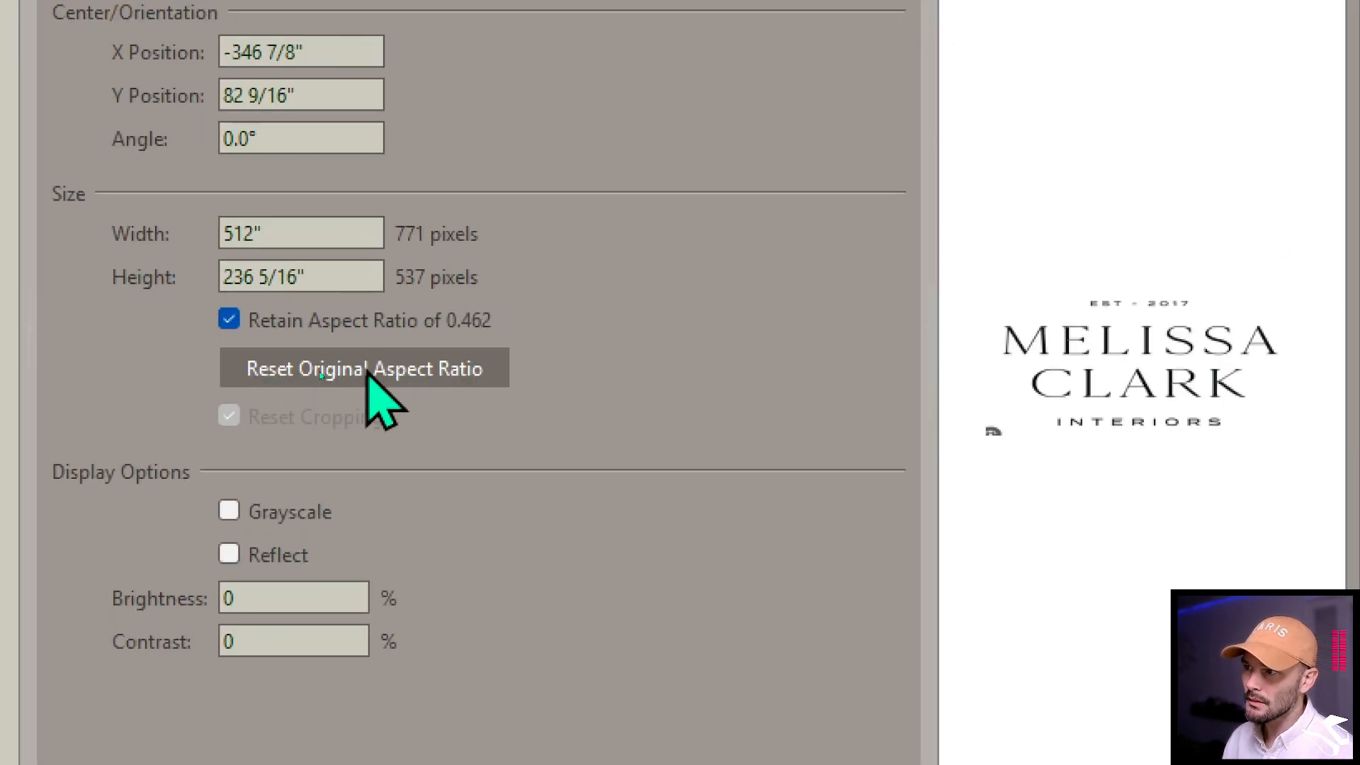
{"action": "left_click", "coordinate": [320, 372]}
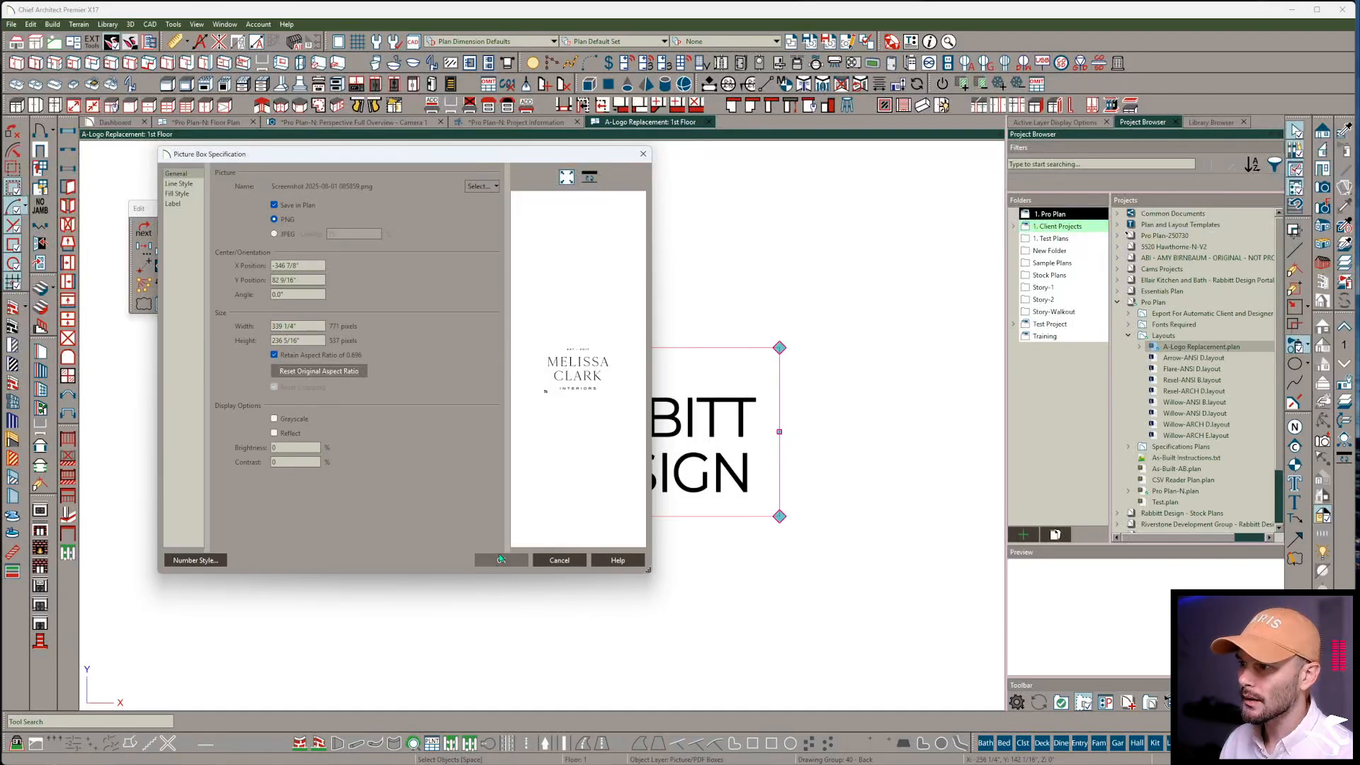
{"action": "left_click", "coordinate": [500, 559]}
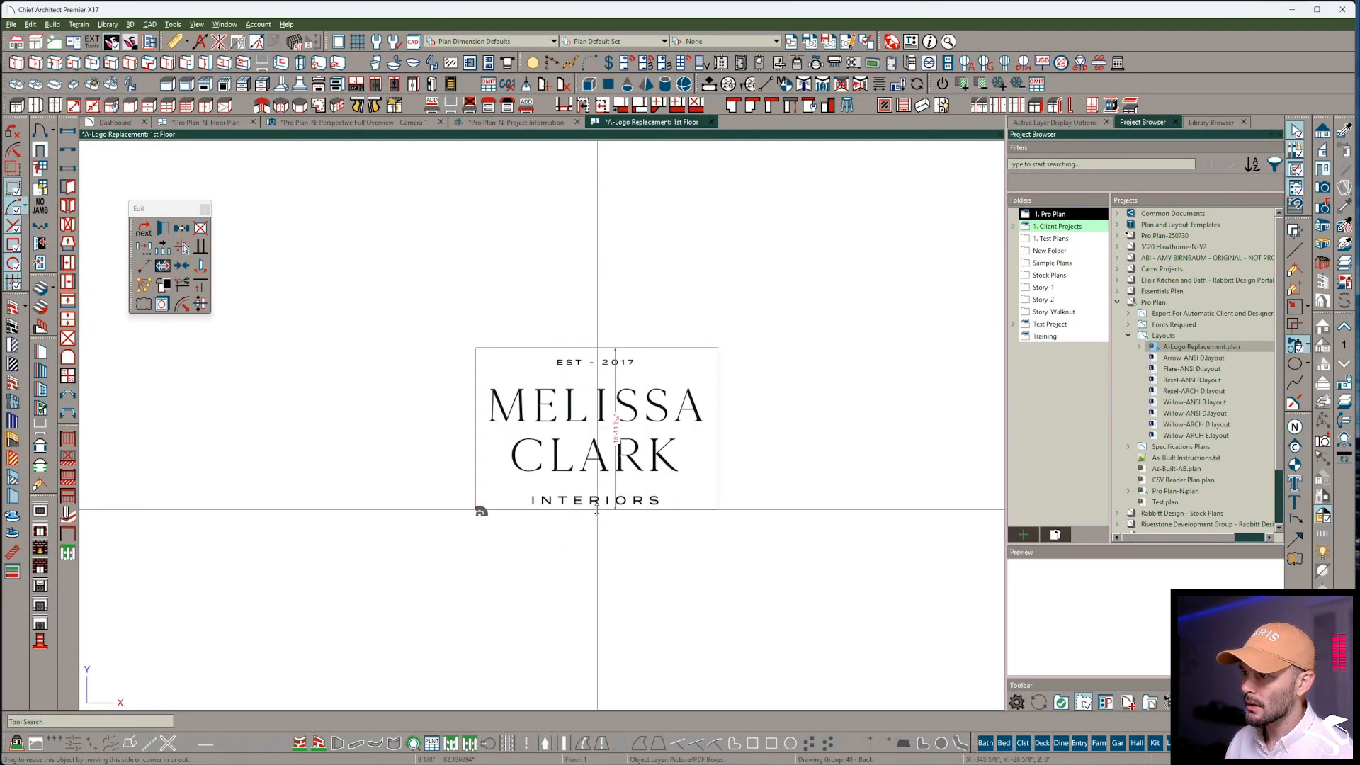
Trim the edges of the Melissa Clark Interiors picture to cut off the stray mark at its lower-left corner
{"action": "left_click", "coordinate": [572, 508]}
{"action": "left_click_drag", "start_coordinate": [476, 427], "coordinate": [486, 427]}
{"action": "left_click_drag", "start_coordinate": [717, 425], "coordinate": [709, 425]}
{"action": "left_click", "coordinate": [825, 374]}
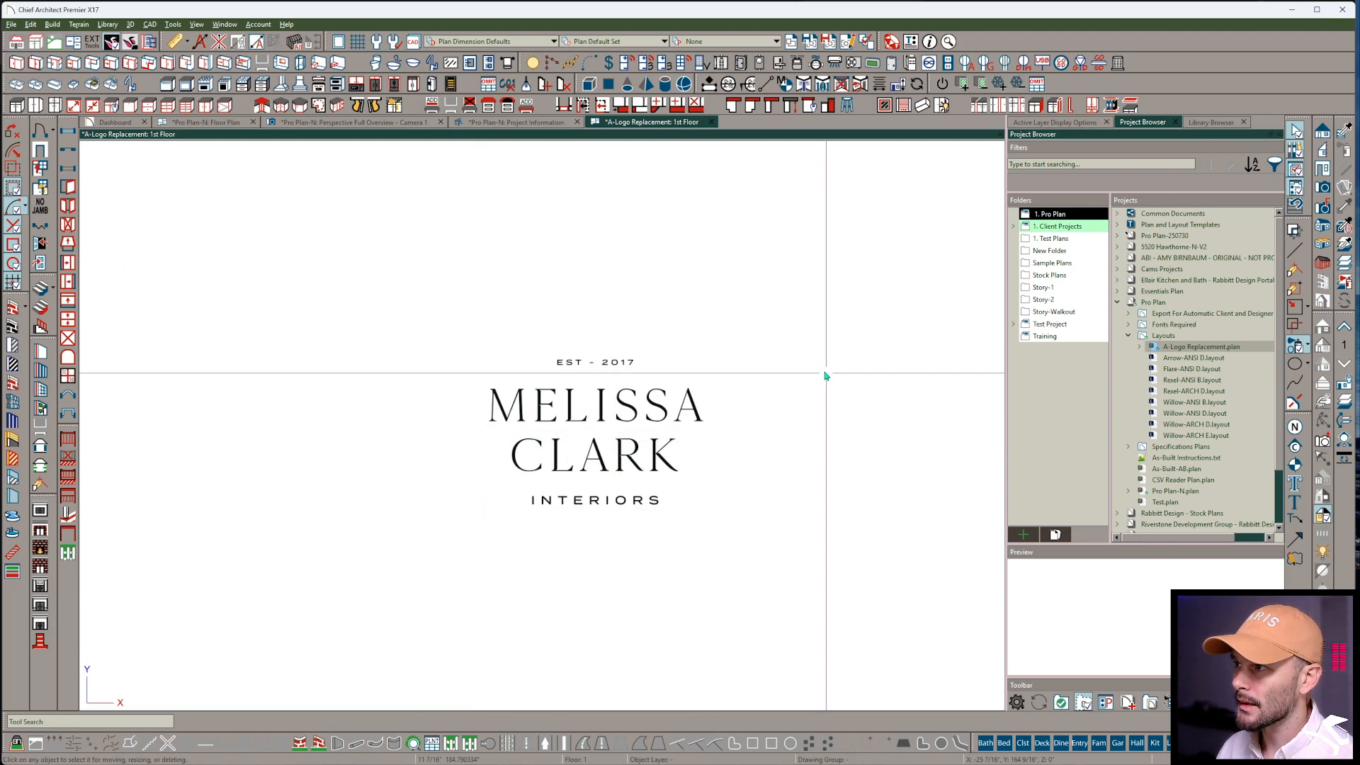
Save and close A-Logo Replacement.plan, and open Flare-ANSI D.layout from the Layouts folder
{"action": "left_click", "coordinate": [710, 122]}
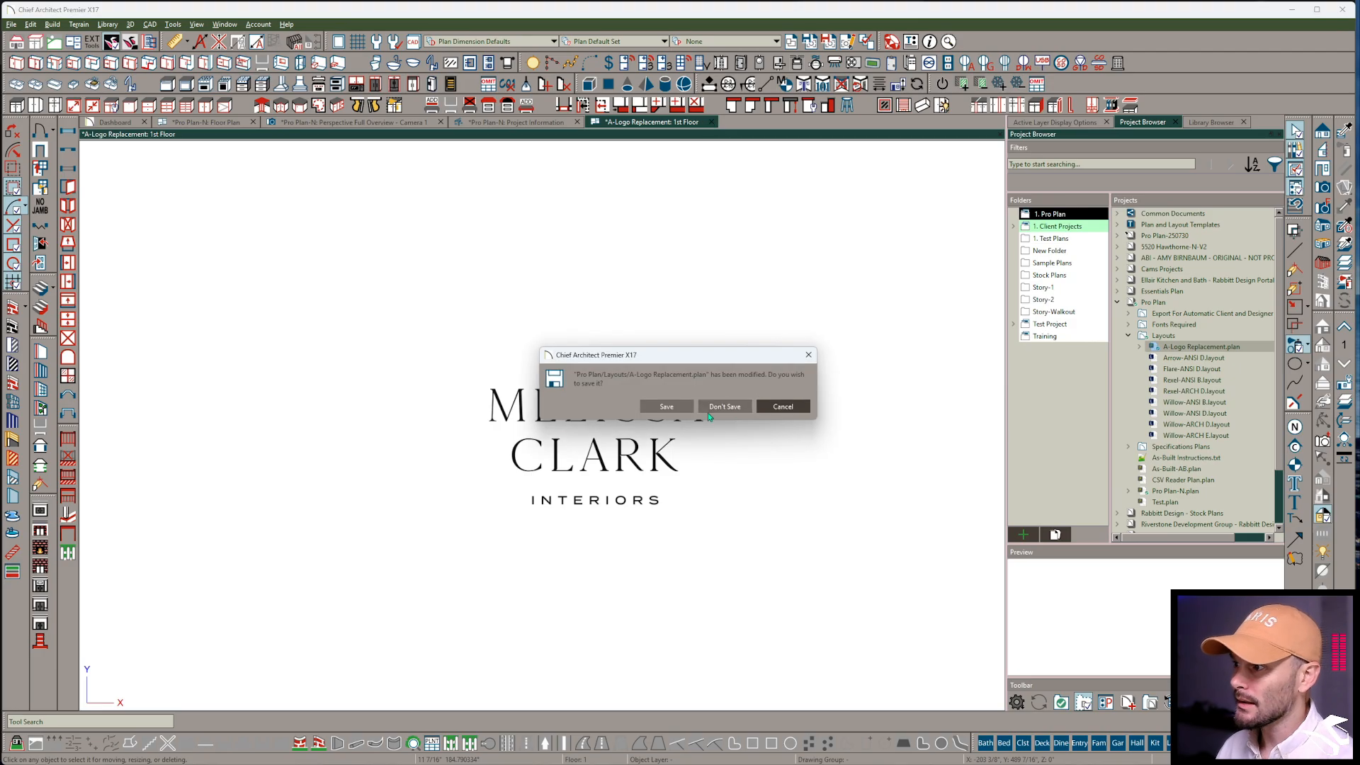
{"action": "left_click", "coordinate": [668, 407]}
{"action": "double_click", "coordinate": [1193, 369]}
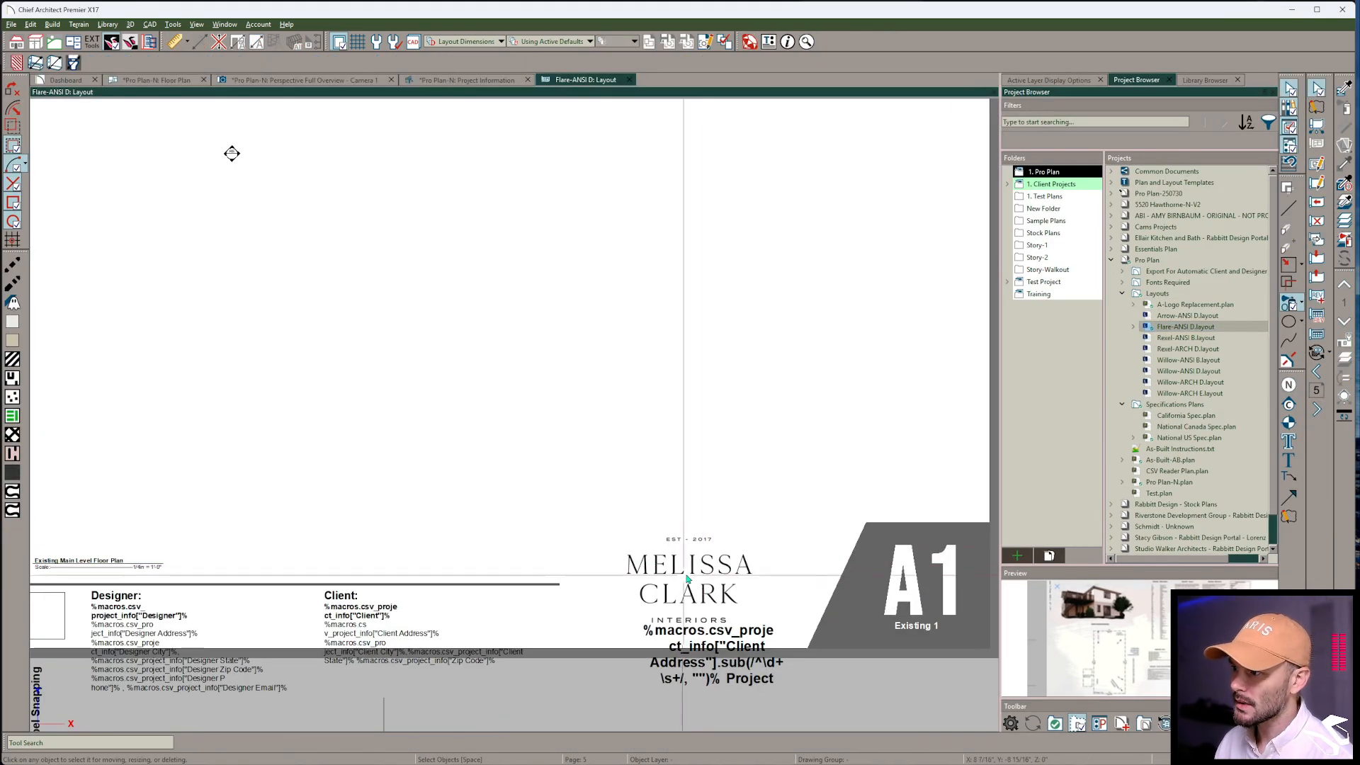
Check how the replaced logo fits the title block on the existing plan, elevation and plot plan sheets
{"action": "scroll", "coordinate": [674, 562], "scroll_direction": "down", "scroll_amount": 3}
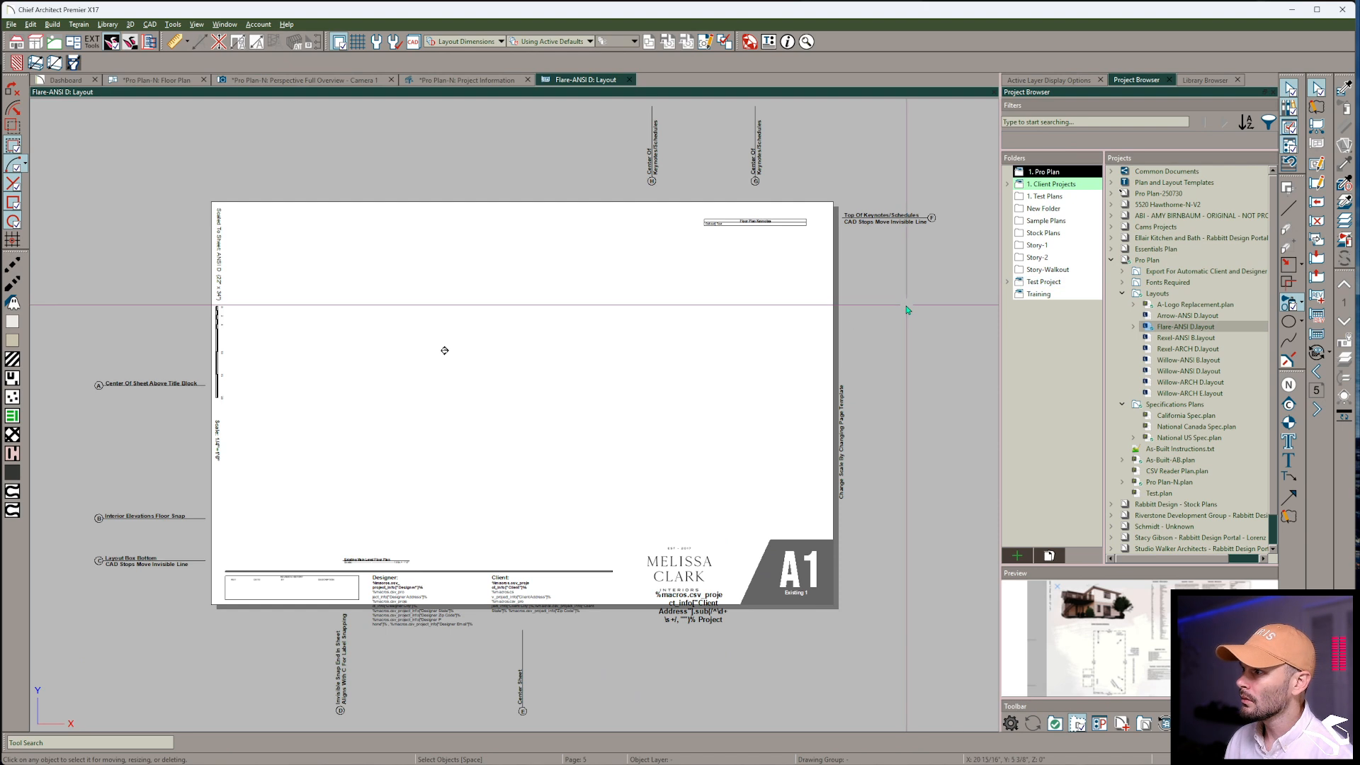
{"action": "key", "text": "Page_Down"}
{"action": "key", "text": "Page_Down"}
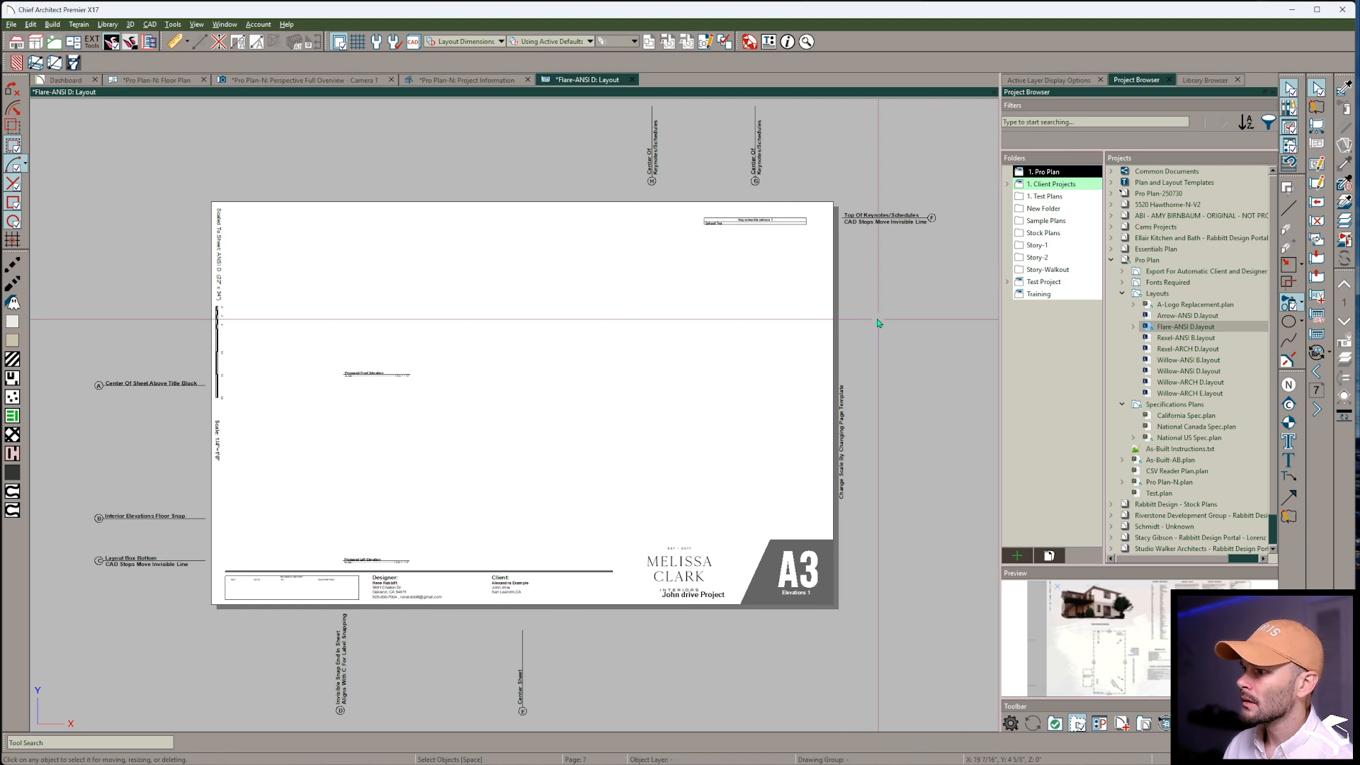
{"action": "scroll", "coordinate": [687, 577], "scroll_direction": "up", "scroll_amount": 4}
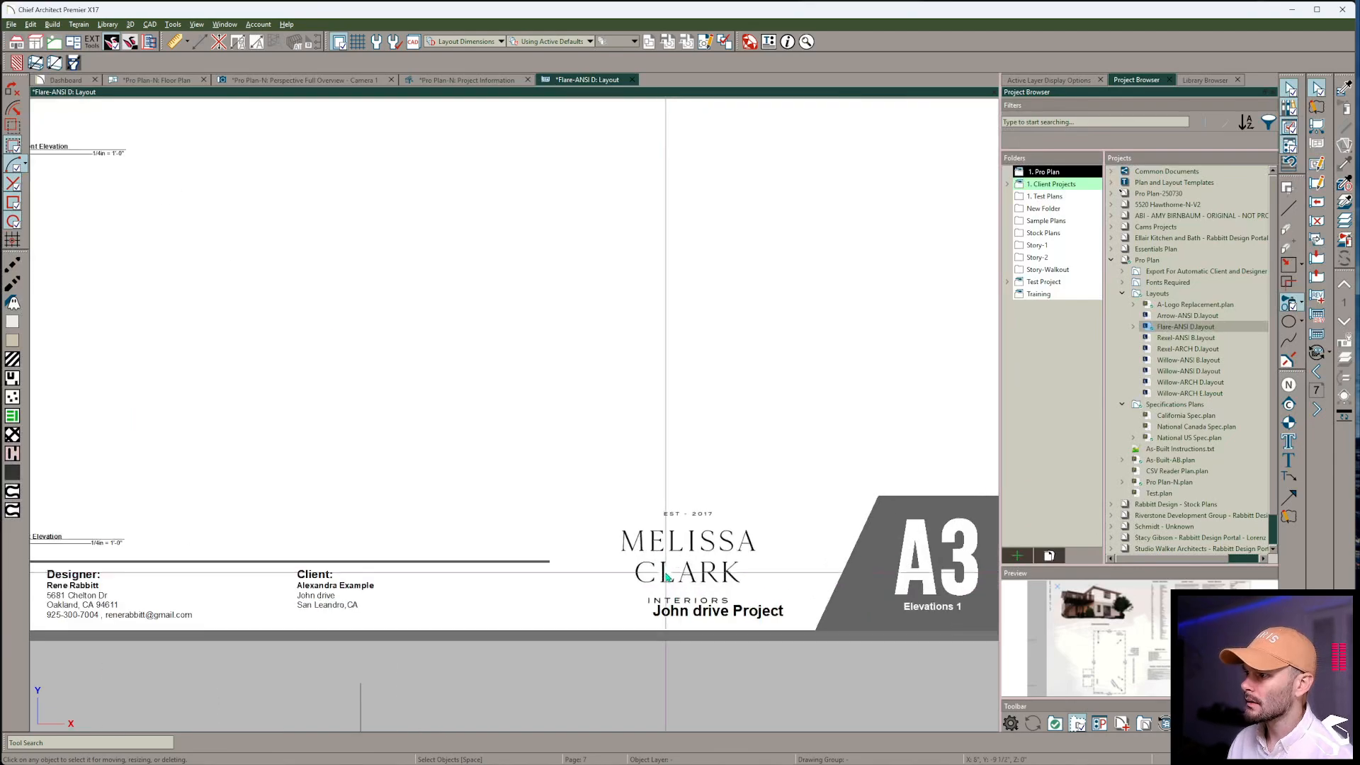
{"action": "scroll", "coordinate": [700, 485], "scroll_direction": "down", "scroll_amount": 1}
{"action": "key", "text": "Page_Up"}
{"action": "key", "text": "Page_Up"}
{"action": "key", "text": "Page_Up"}
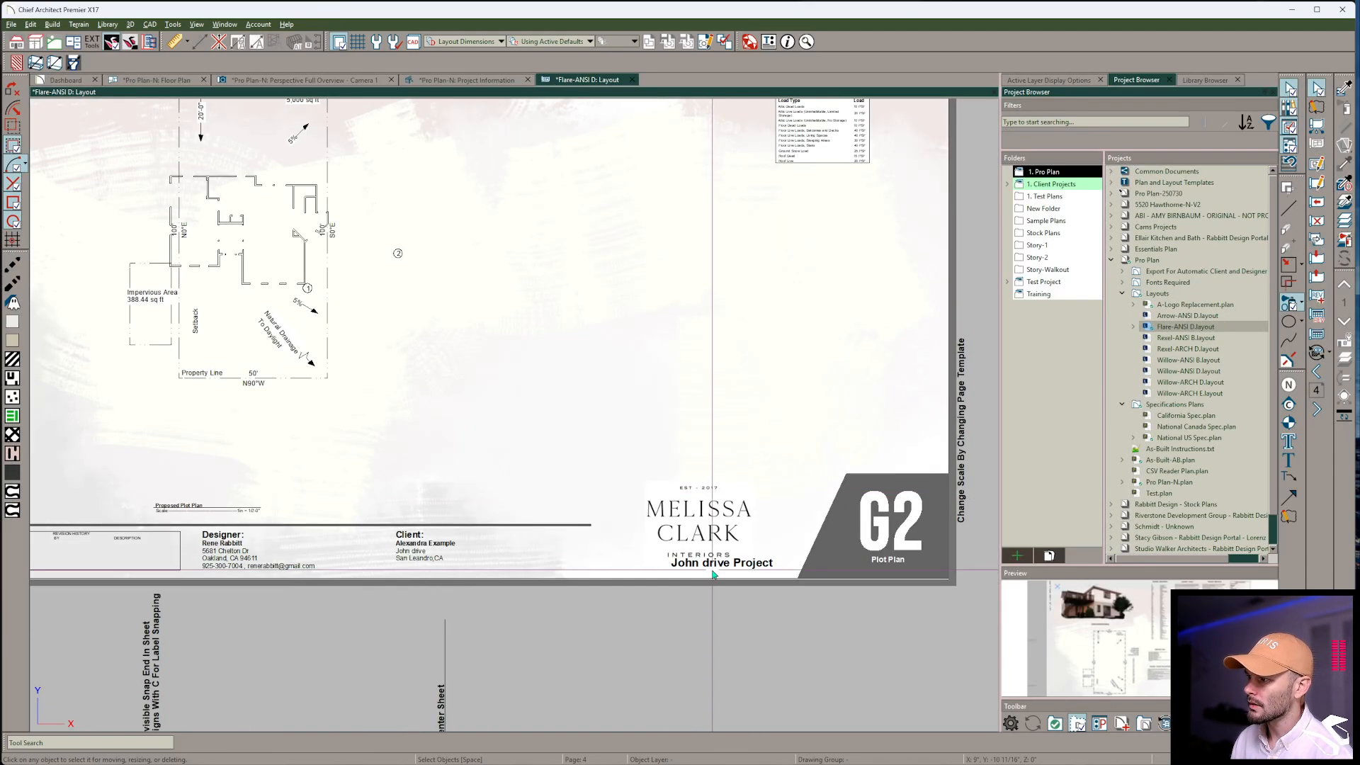
Move the project title text on the 1/4" Scale template page so it sits centered just below the logo
{"action": "left_click", "coordinate": [739, 555]}
{"action": "key", "text": "Page_Up"}
{"action": "key", "text": "Page_Up"}
{"action": "key", "text": "Page_Up"}
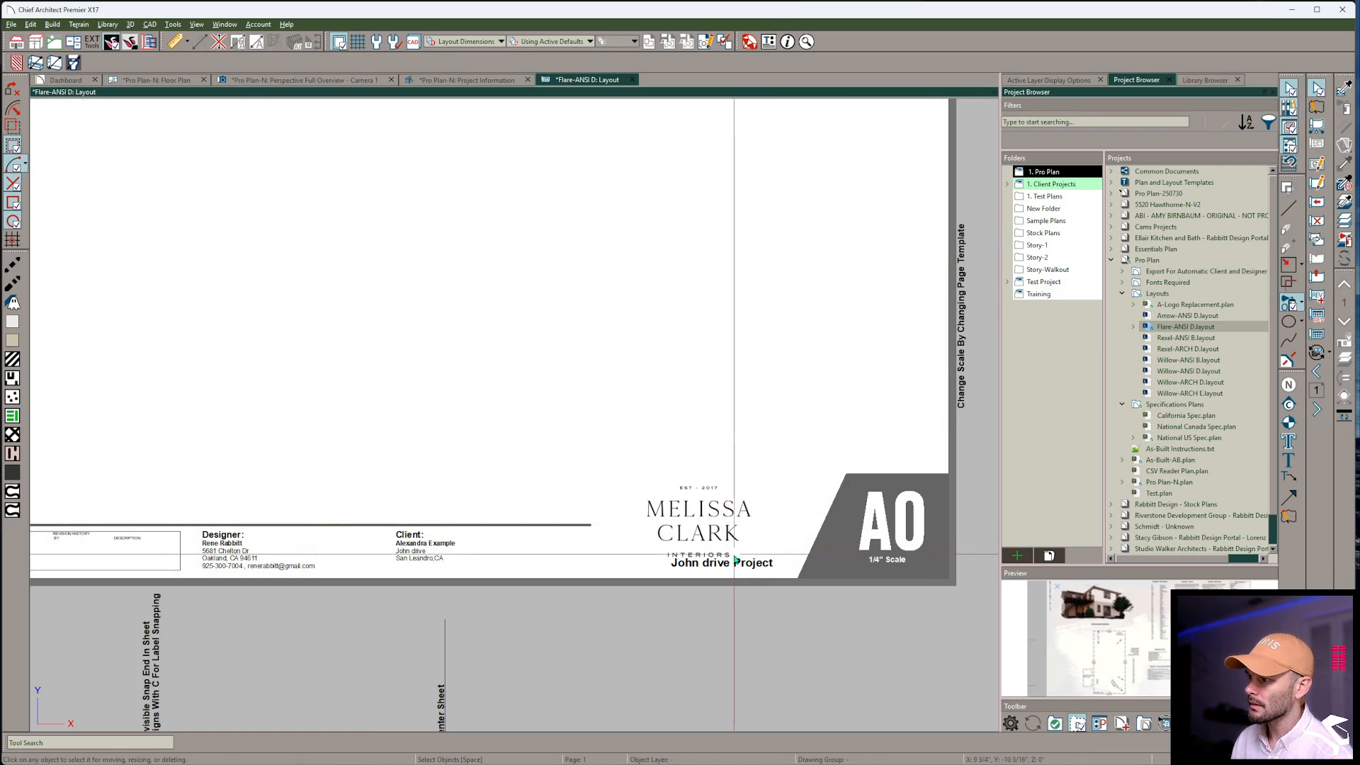
{"action": "left_click", "coordinate": [725, 562]}
{"action": "left_click", "coordinate": [725, 563]}
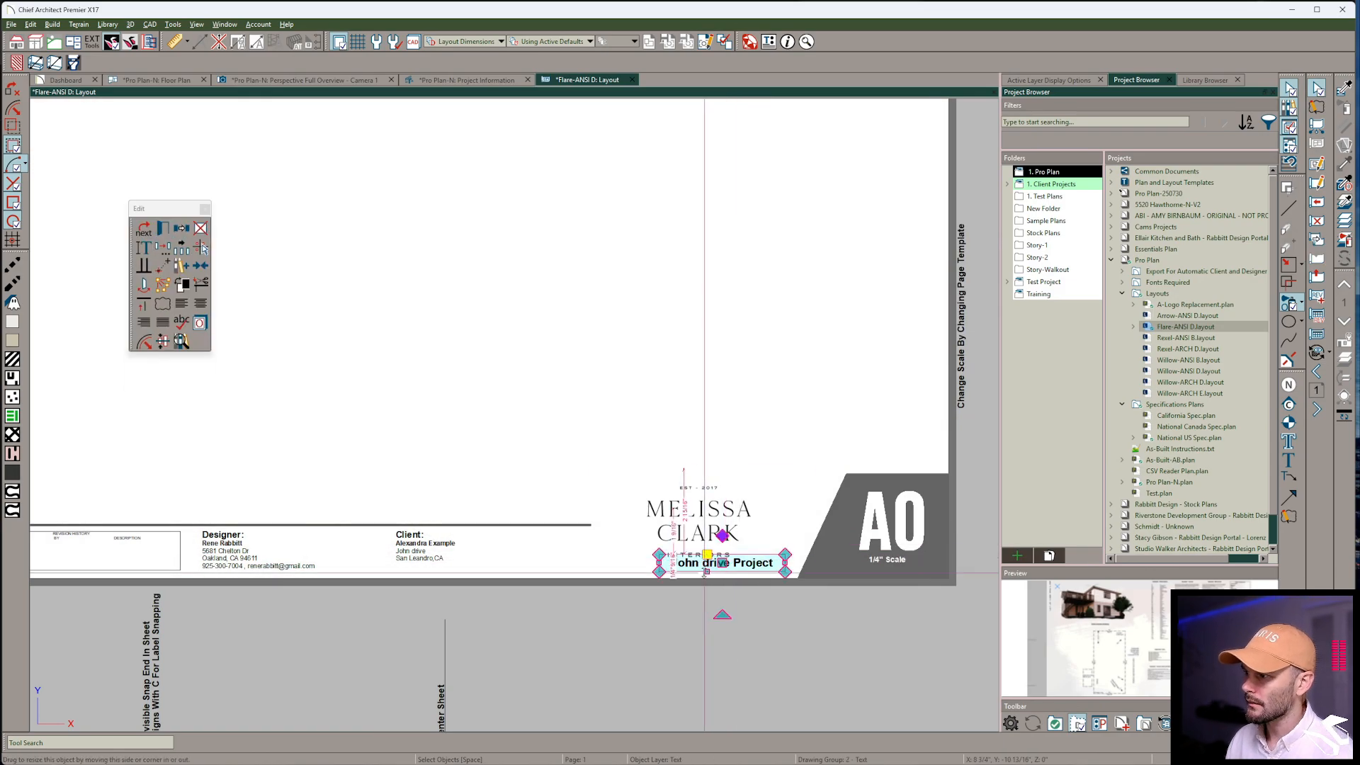
{"action": "left_click_drag", "start_coordinate": [722, 562], "coordinate": [697, 564]}
{"action": "left_click", "coordinate": [747, 394]}
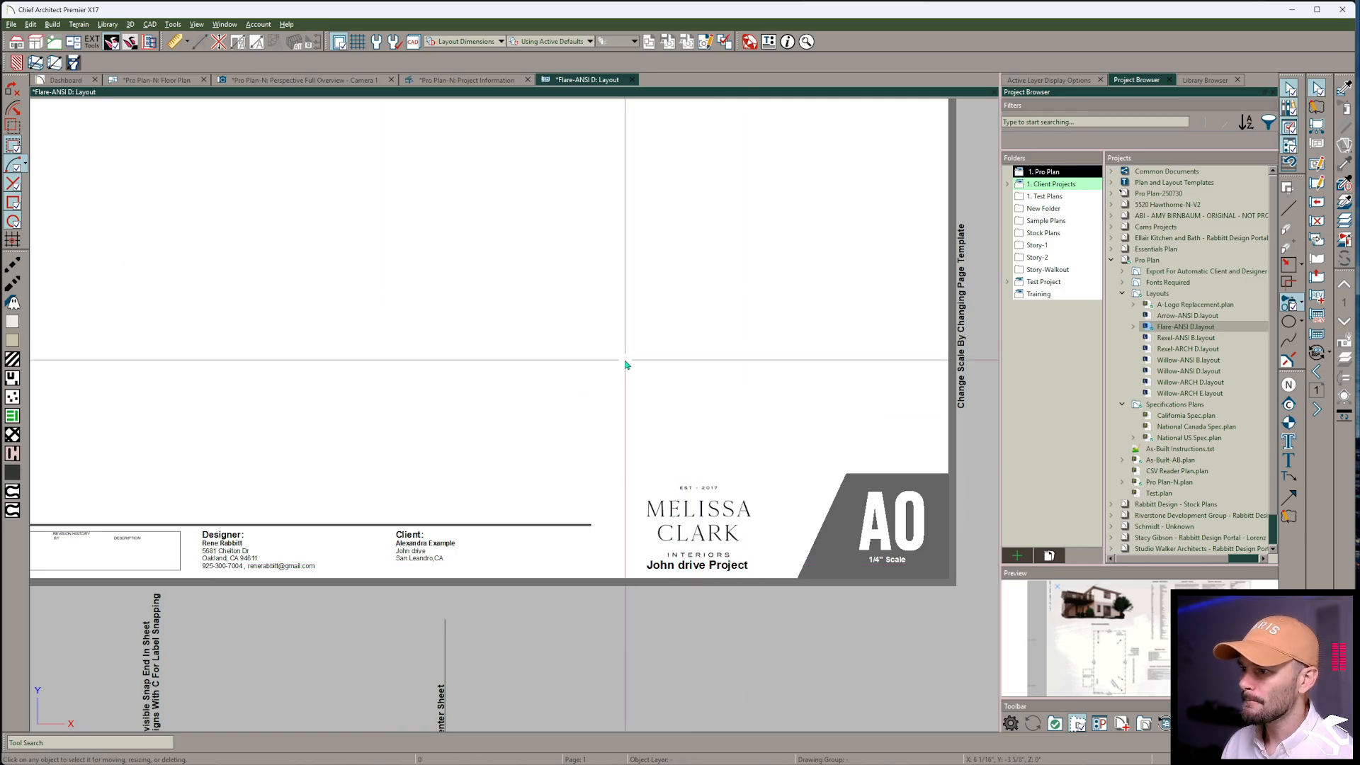
Check the logo and project title placement on the 1/4" Scale, No Scale and 1/2" Scale template pages
{"action": "scroll", "coordinate": [525, 380], "scroll_direction": "down", "scroll_amount": 1}
{"action": "left_click", "coordinate": [668, 477]}
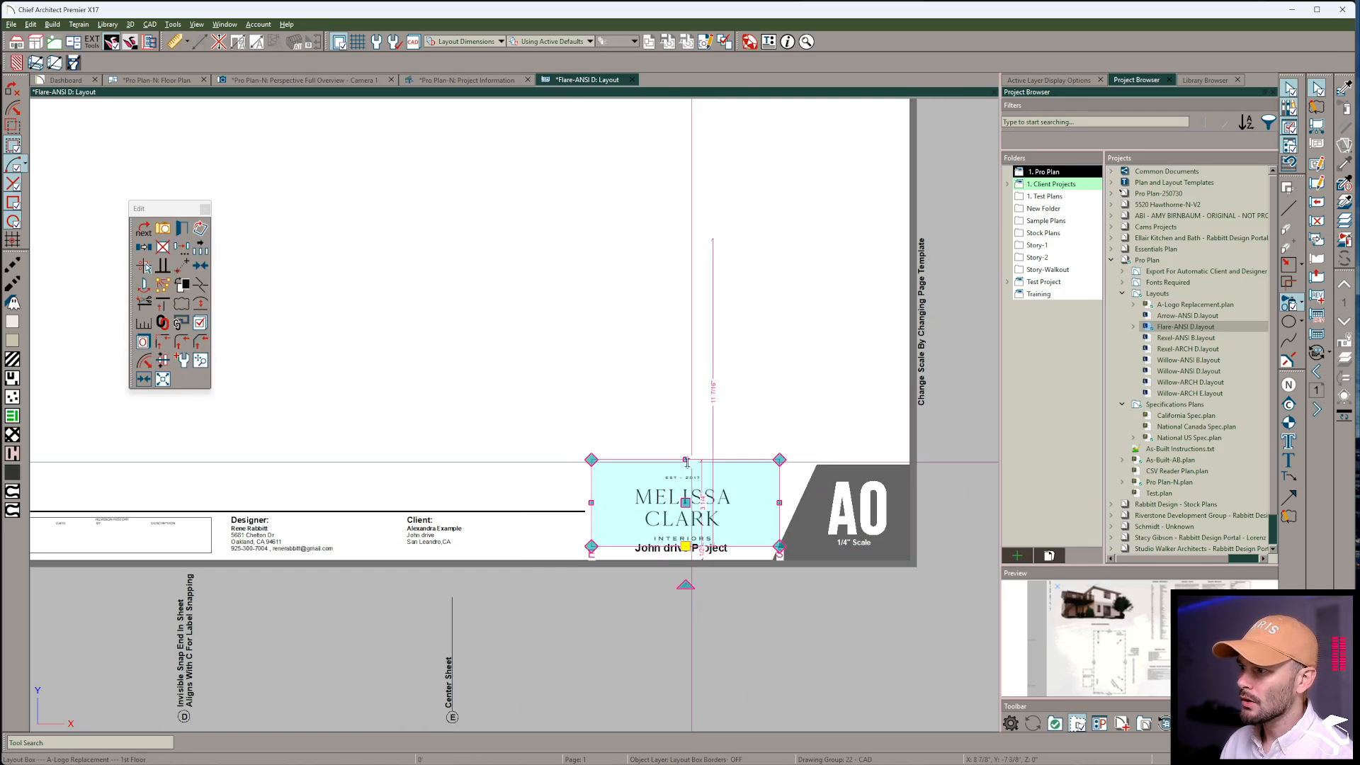
{"action": "key", "text": "Escape"}
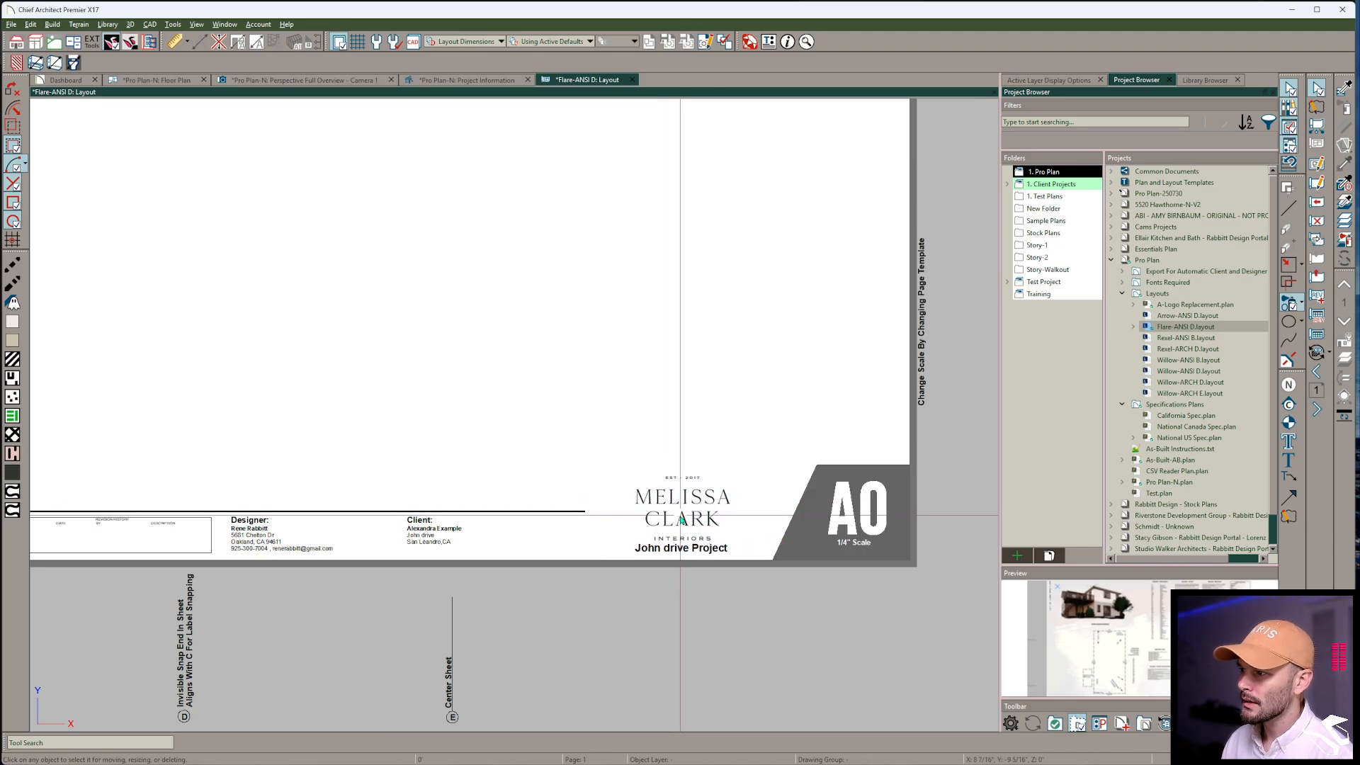
{"action": "key", "text": "Page_Down"}
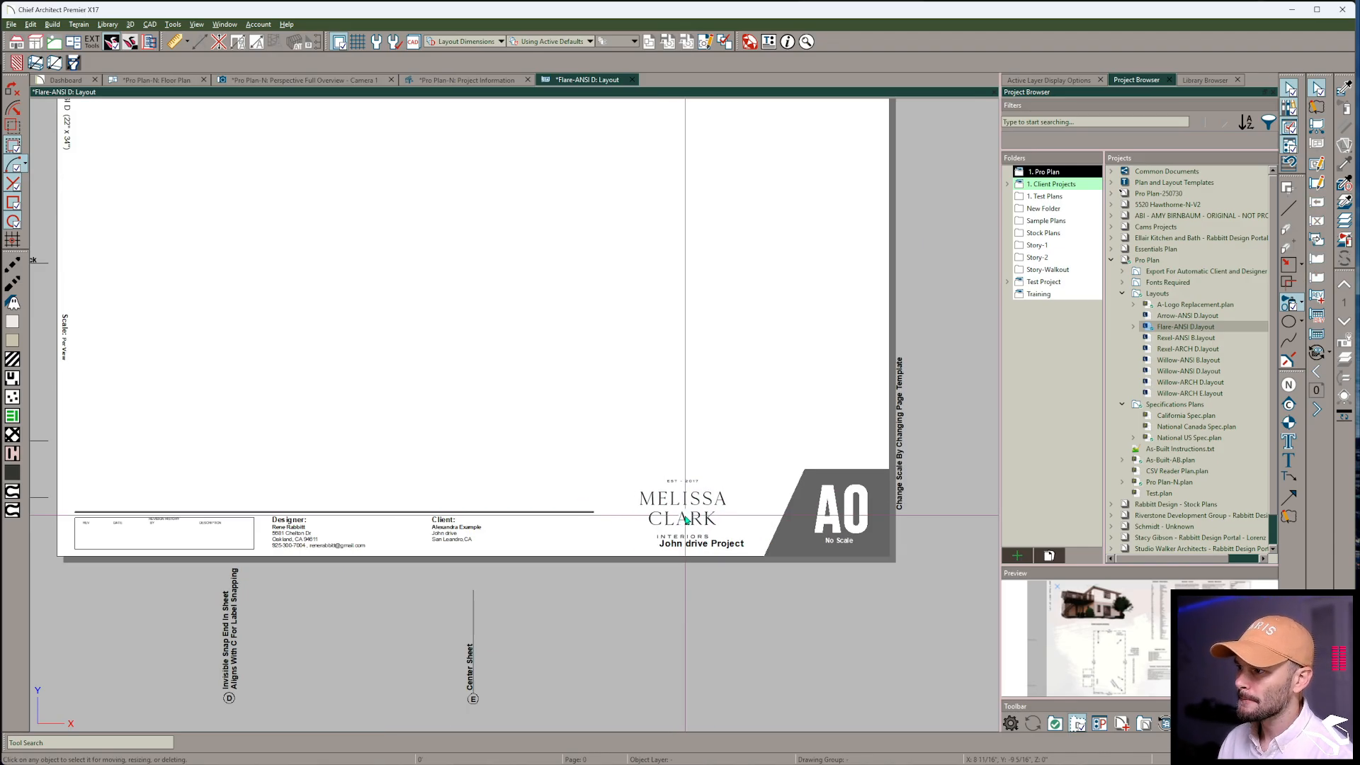
{"action": "left_click", "coordinate": [696, 544]}
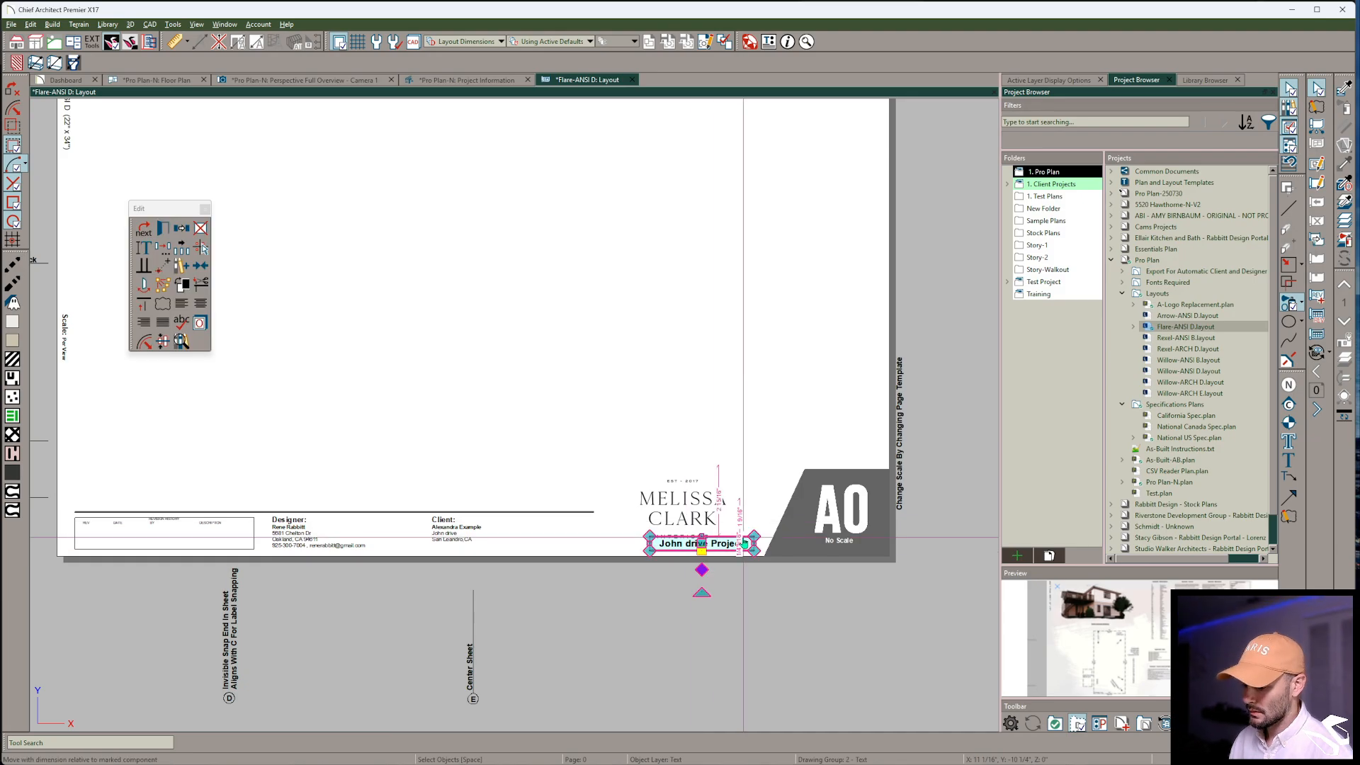
{"action": "key", "text": "Page_Down"}
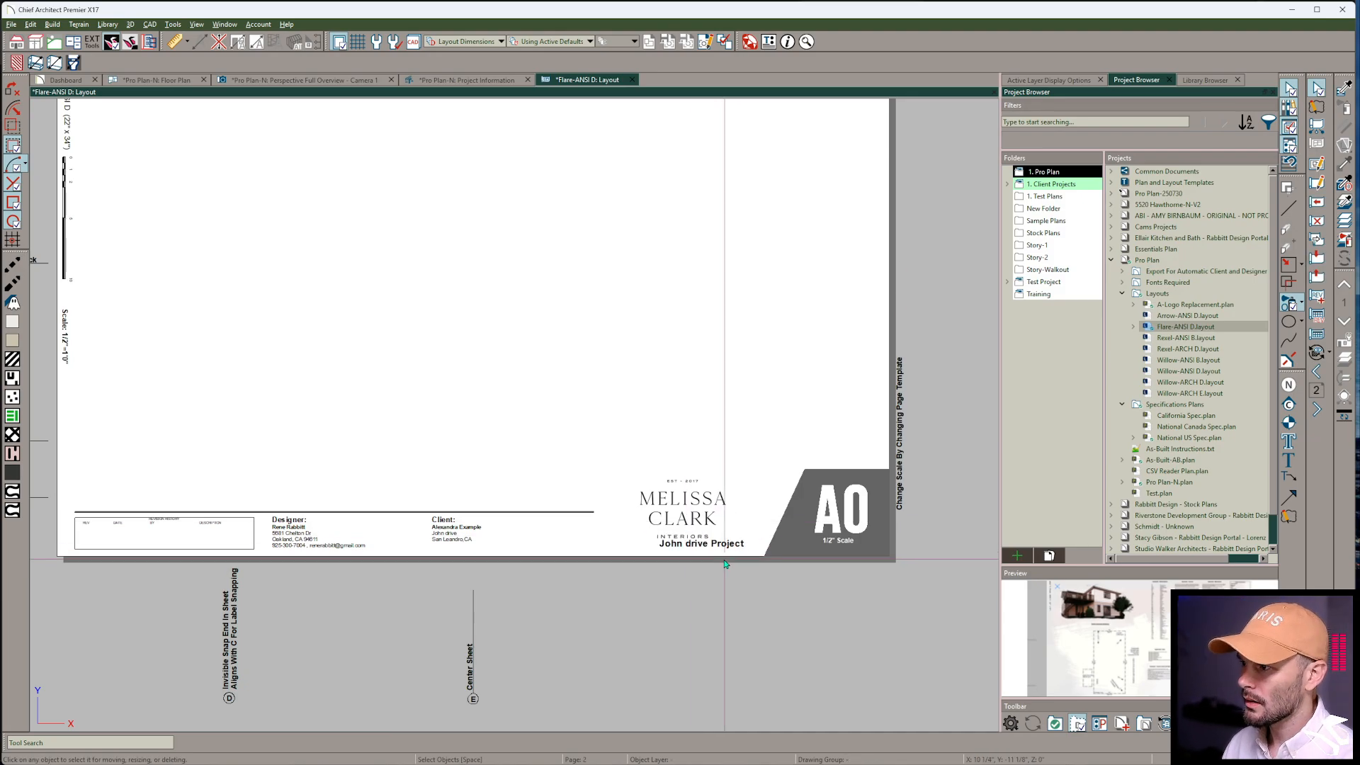
{"action": "key", "text": "Page_Down"}
Open A-Logo Replacement.plan from the Layouts folder and move the Melissa Clark Interiors picture up slightly
{"action": "left_click", "coordinate": [1176, 306]}
{"action": "double_click", "coordinate": [1175, 305]}
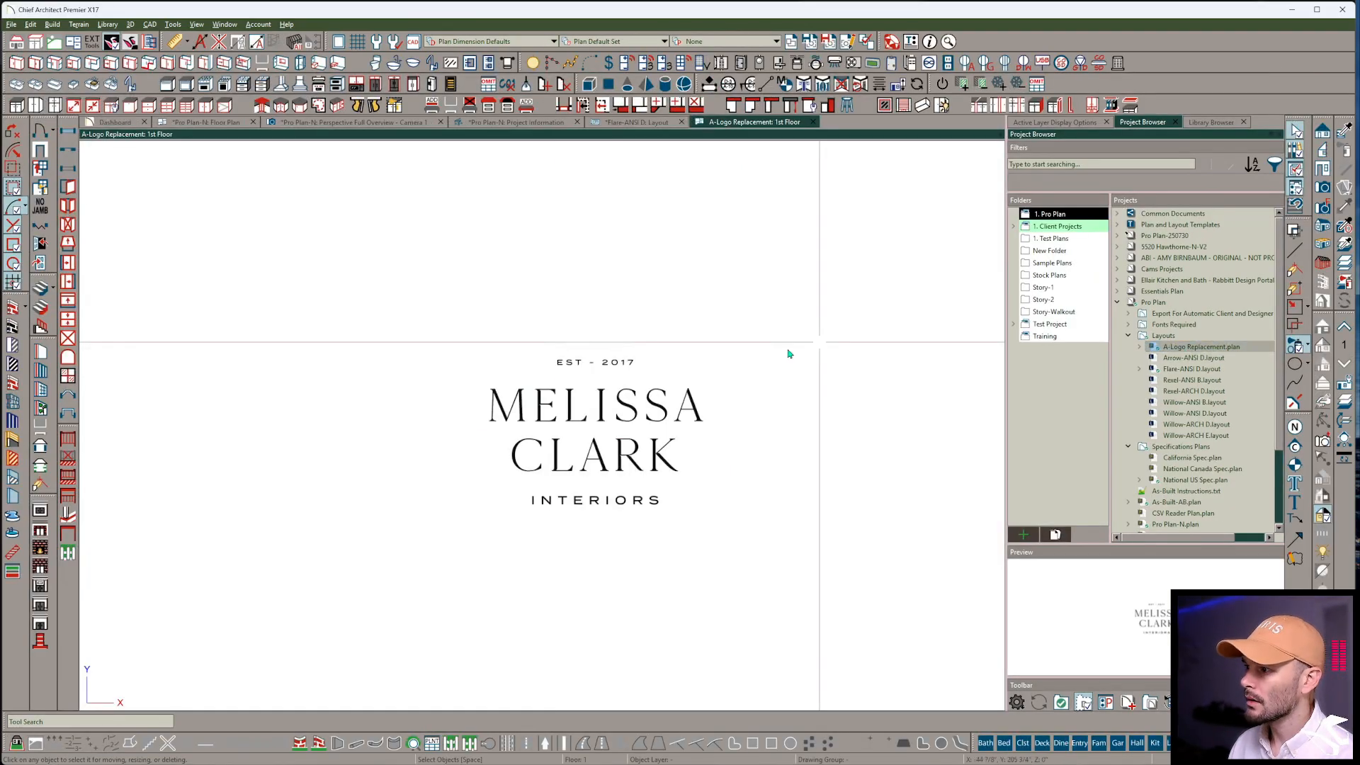
{"action": "left_click", "coordinate": [599, 421]}
{"action": "left_click_drag", "start_coordinate": [599, 421], "coordinate": [595, 412]}
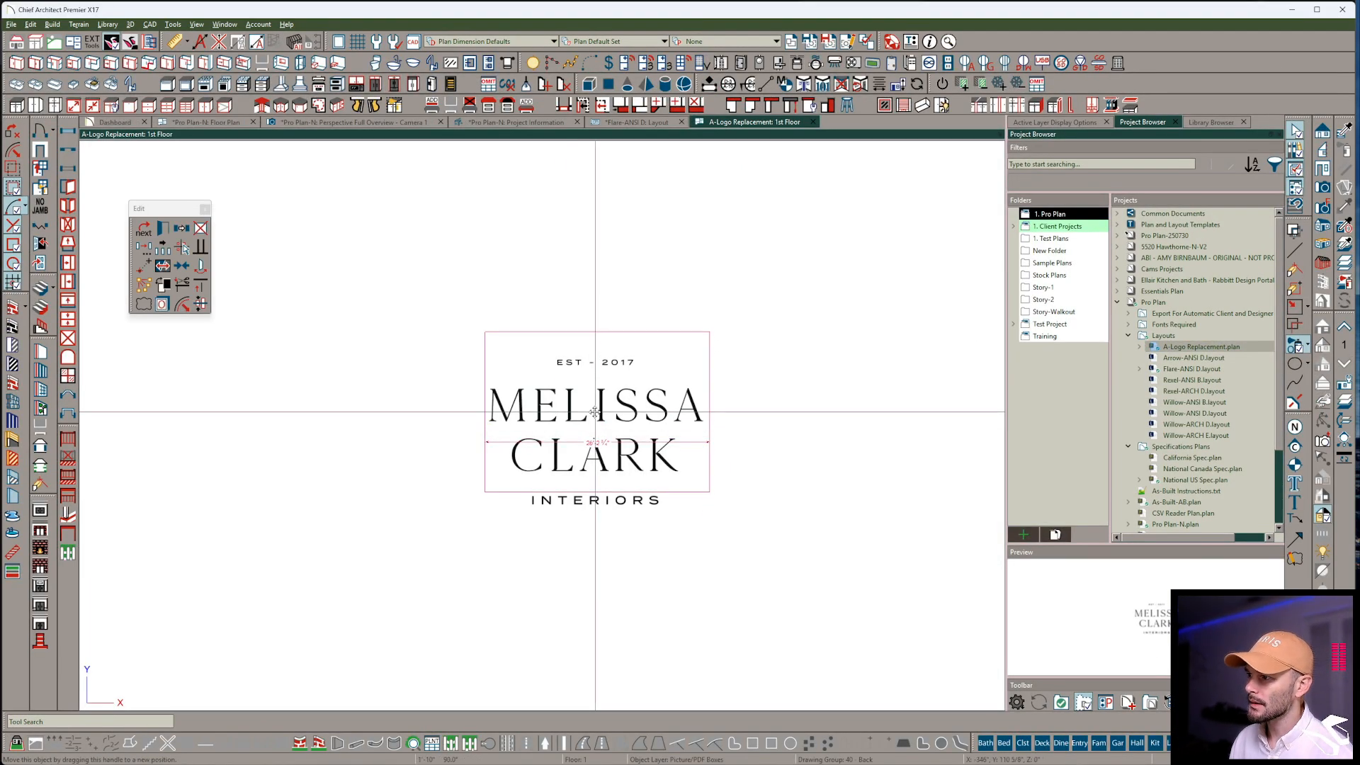
Return to Flare-ANSI D.layout and move the project title on the 1/2" Scale template page so it sits centered below the logo
{"action": "left_click", "coordinate": [636, 123]}
{"action": "left_click", "coordinate": [697, 544]}
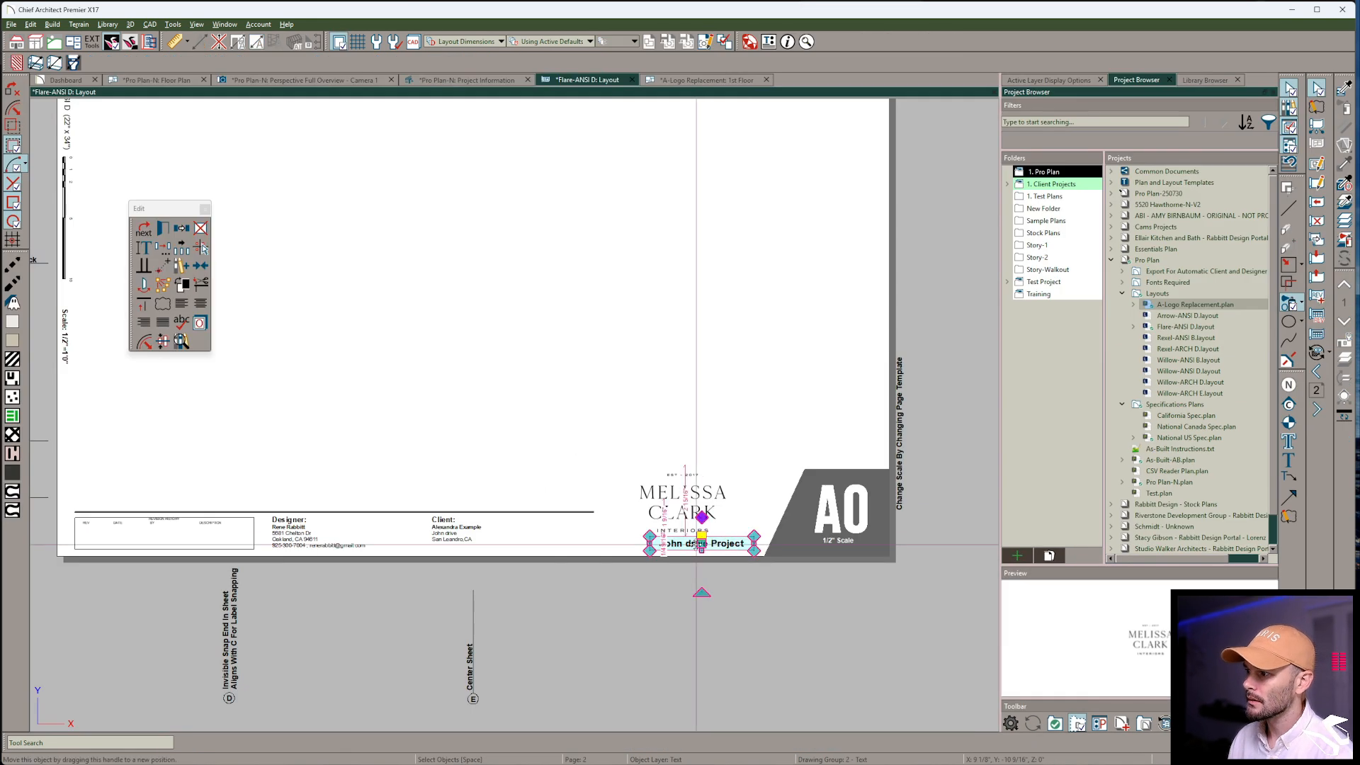
{"action": "left_click_drag", "start_coordinate": [697, 544], "coordinate": [686, 544]}
{"action": "key", "text": "Escape"}
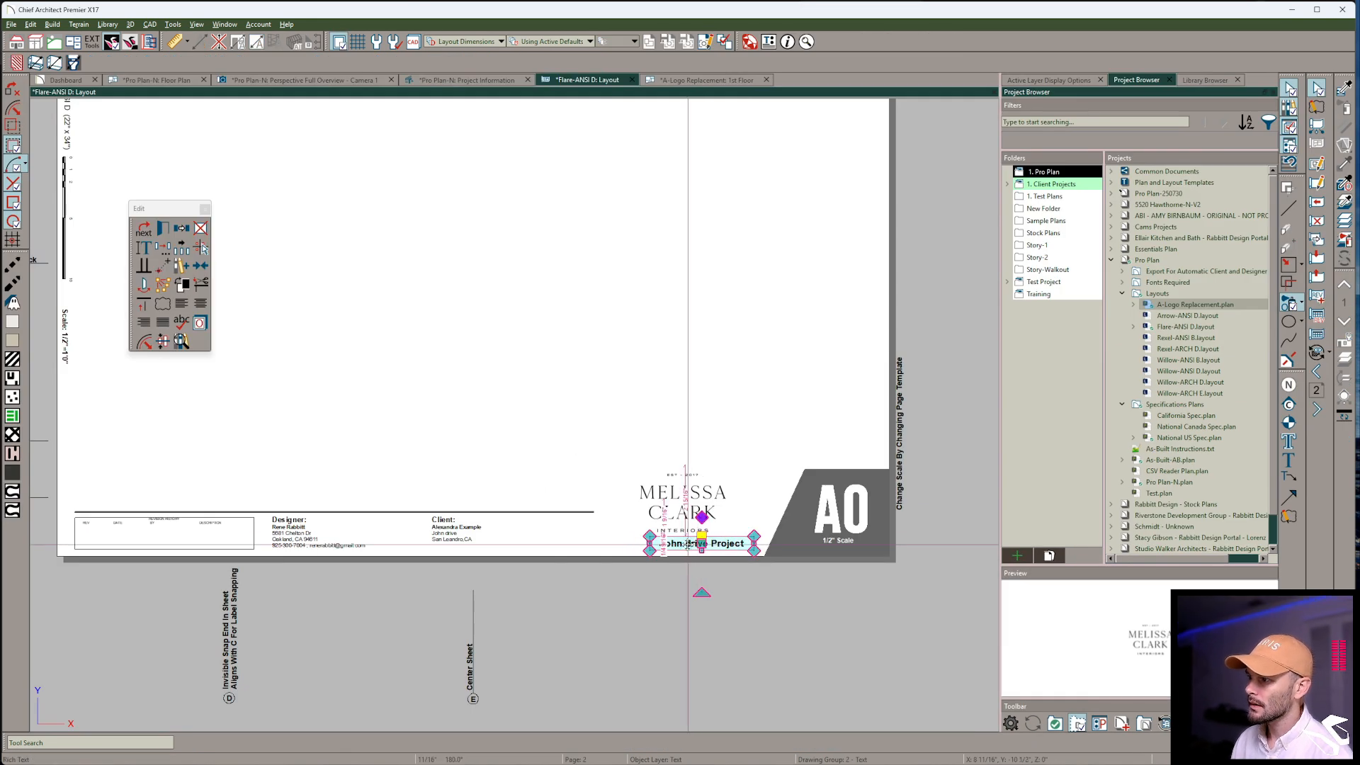
{"action": "key", "text": "c"}
{"action": "left_click", "coordinate": [696, 511]}
{"action": "key", "text": "Escape"}
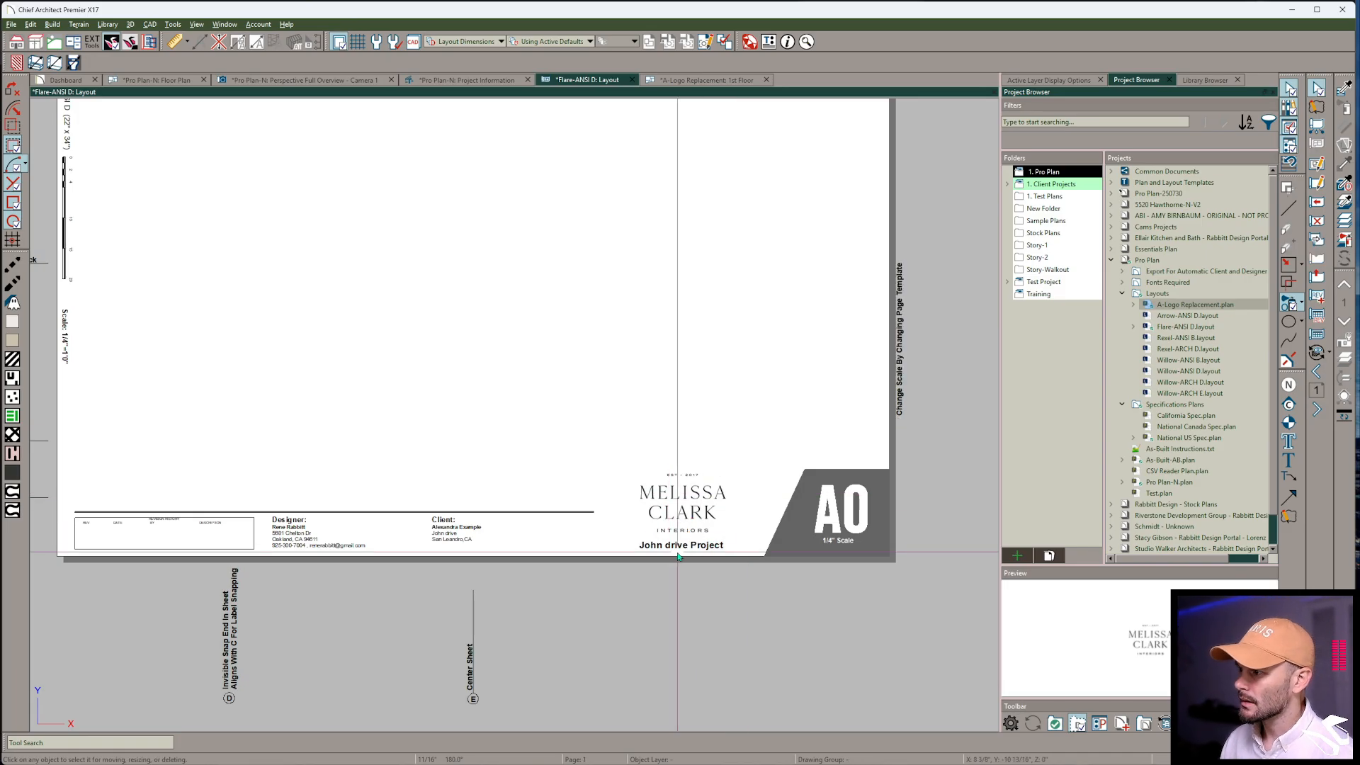
Replace the off-center project title on the No Scale template page with one centered below the logo
{"action": "left_click", "coordinate": [699, 547]}
{"action": "key", "text": "Delete"}
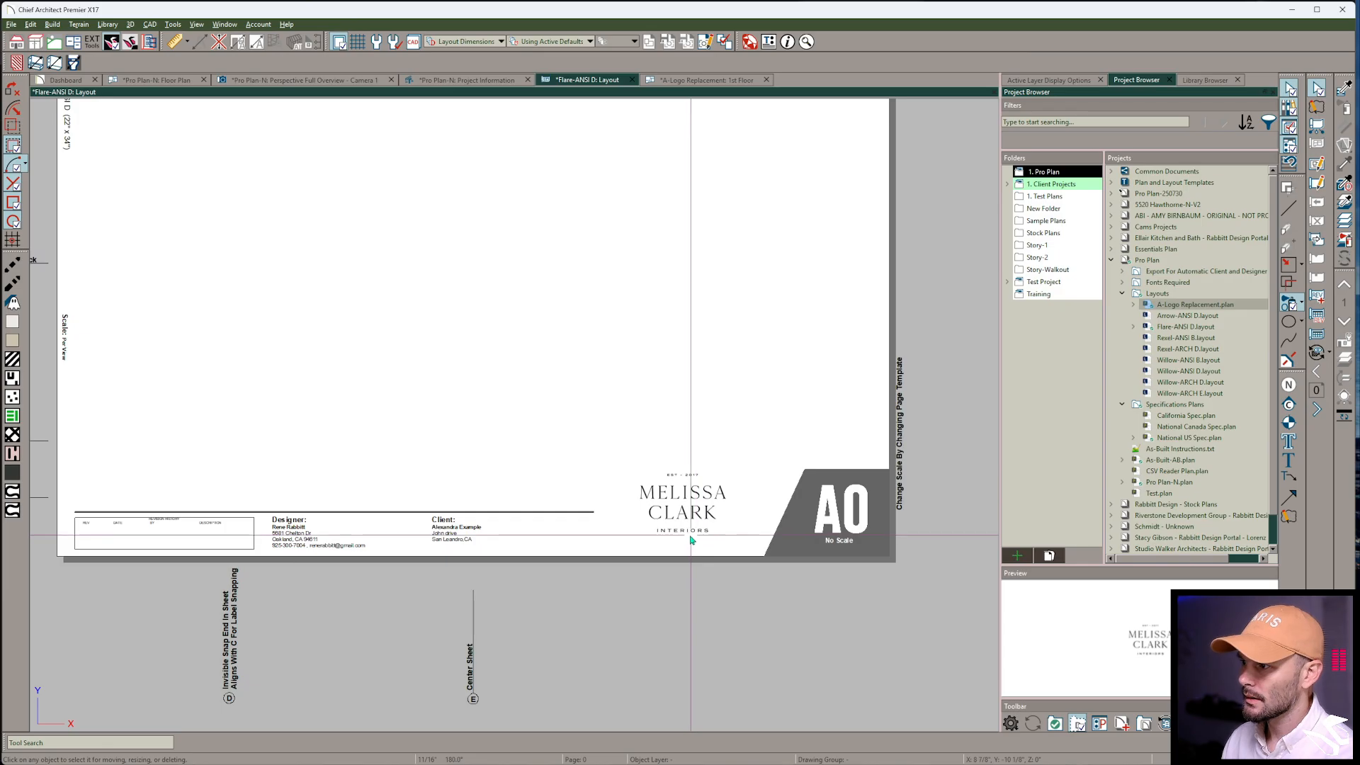
{"action": "key", "text": "ctrl+z"}
{"action": "key", "text": "Escape"}
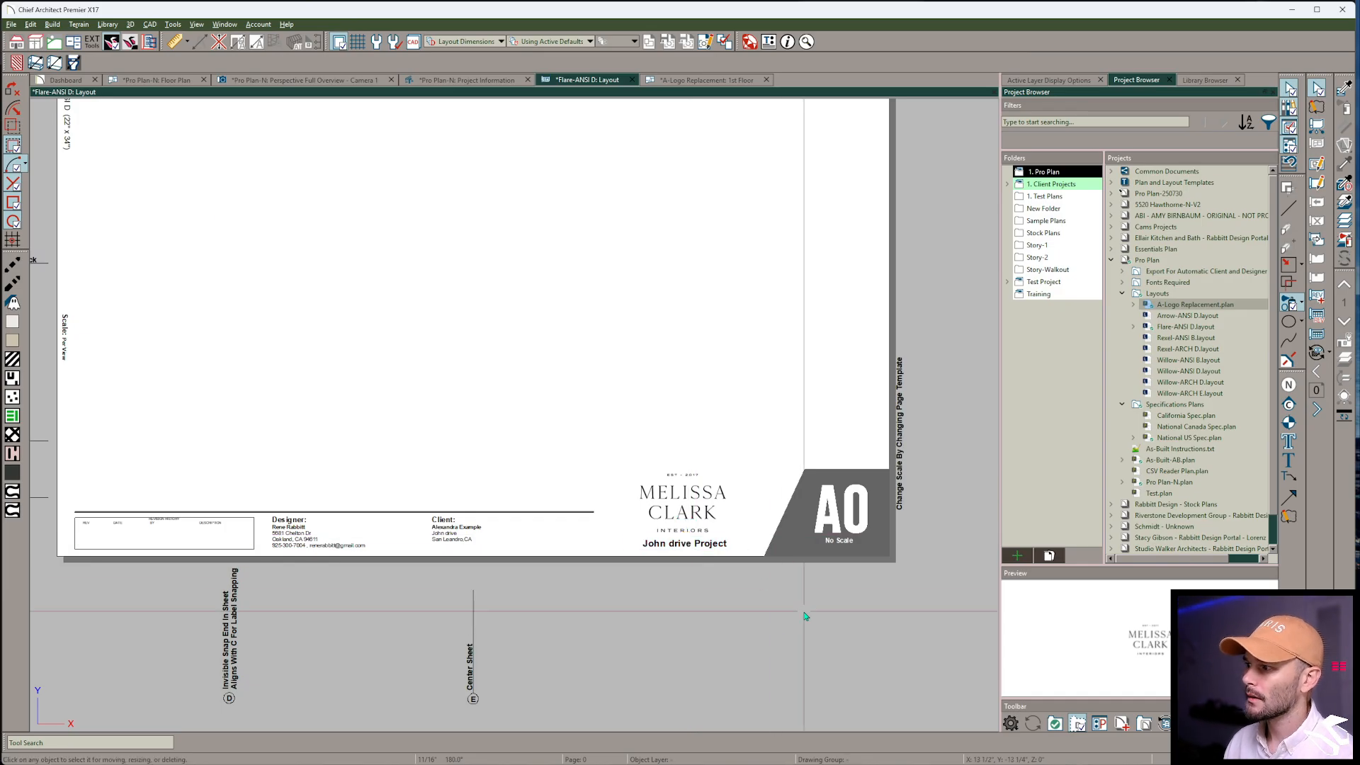
Check the logo and project title in the title block on the general spec sheet G1 and plot plan sheet G2
{"action": "key", "text": "Page_Down"}
{"action": "scroll", "coordinate": [708, 524], "scroll_direction": "down", "scroll_amount": 1}
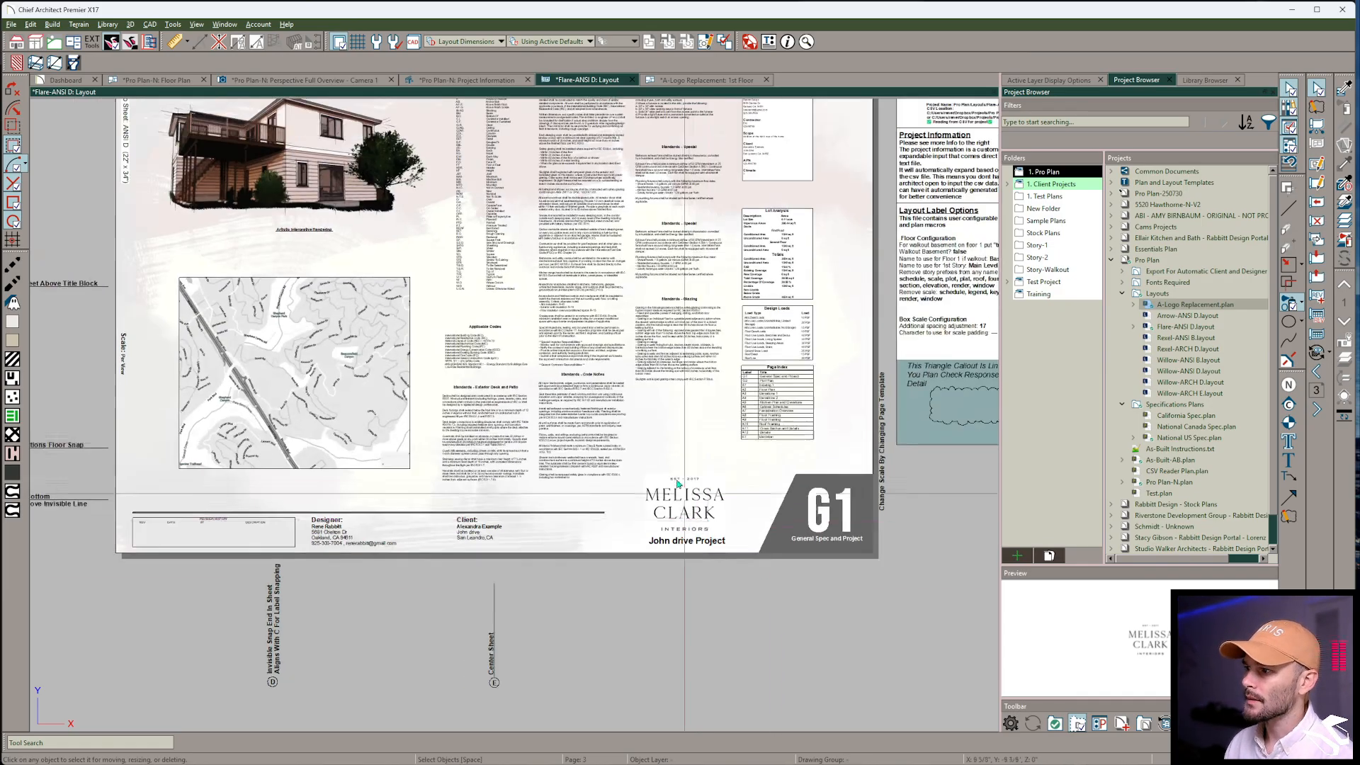
{"action": "scroll", "coordinate": [814, 376], "scroll_direction": "down", "scroll_amount": 2}
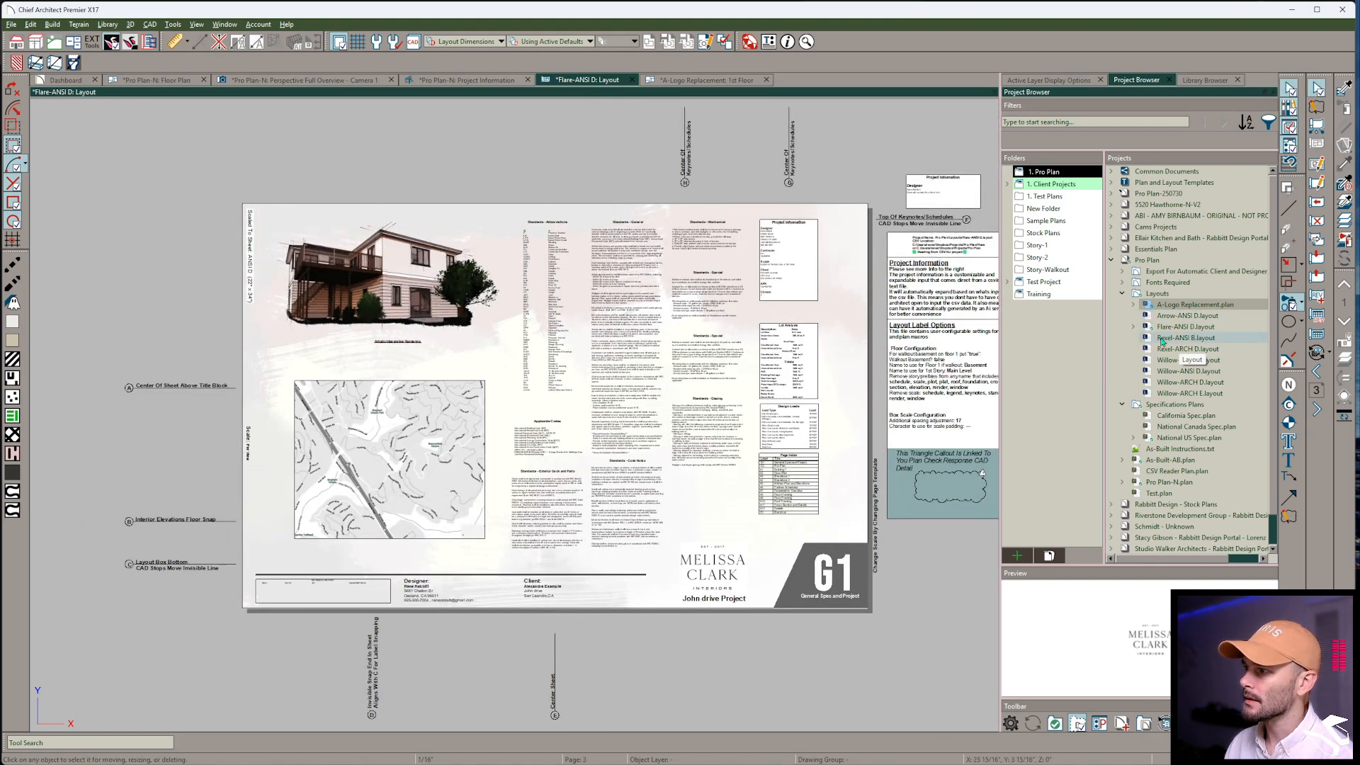
{"action": "middle_click_drag", "start_coordinate": [593, 344], "coordinate": [523, 387]}
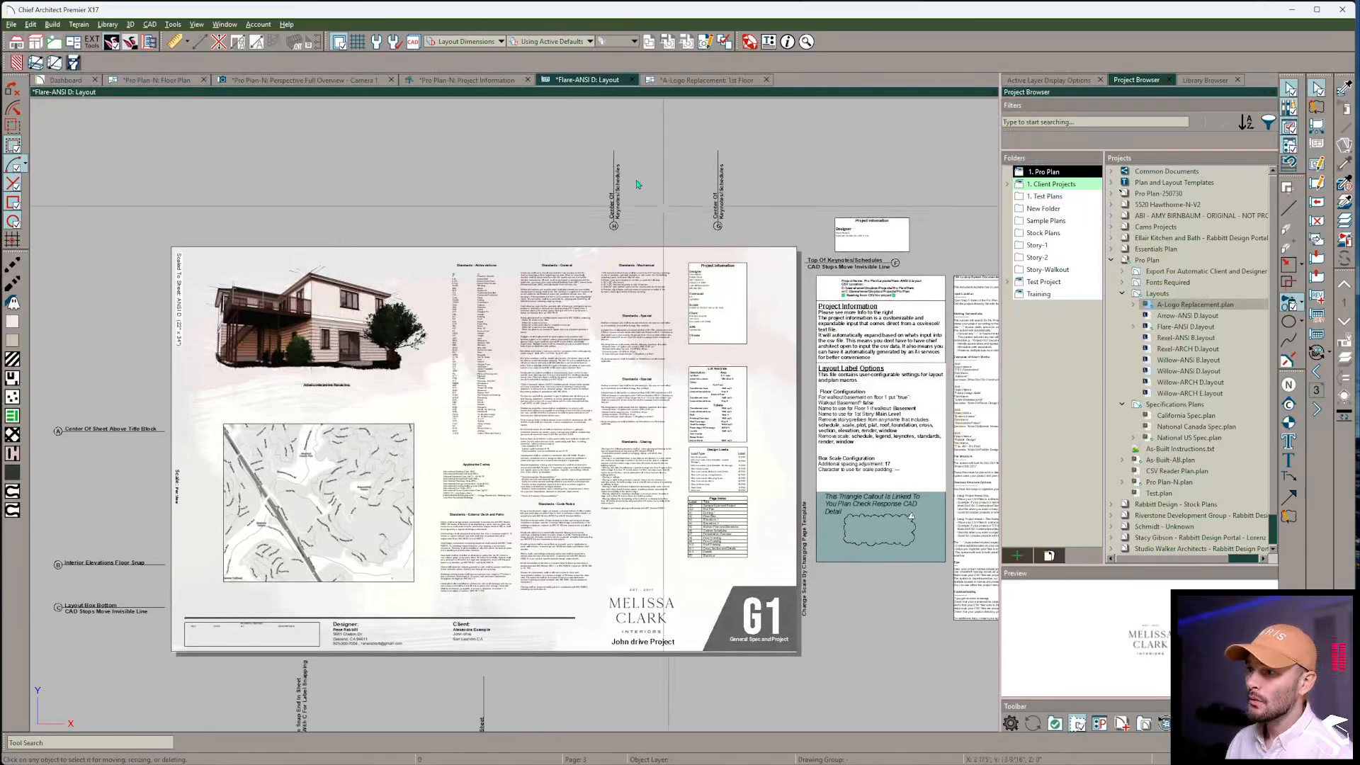
{"action": "key", "text": "Page_Down"}
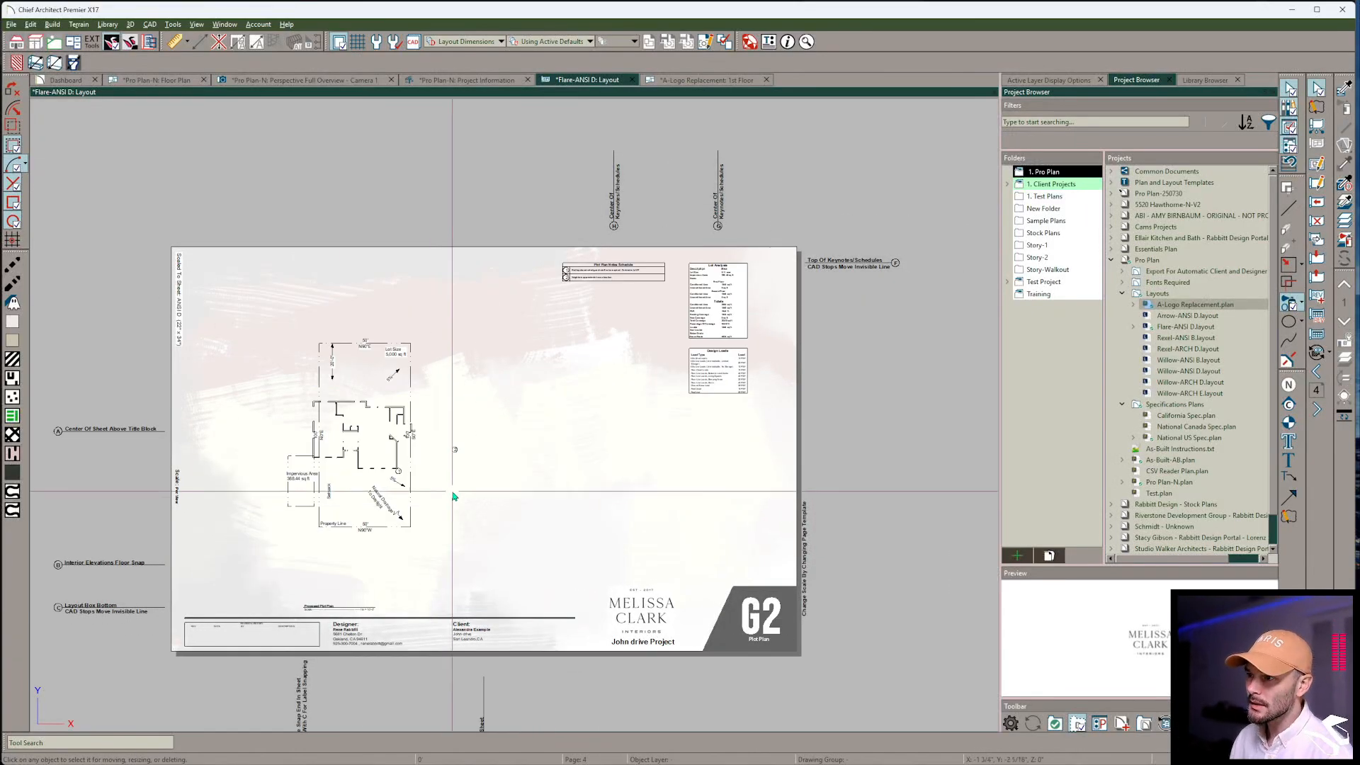
{"action": "scroll", "coordinate": [454, 496], "scroll_direction": "up", "scroll_amount": 3}
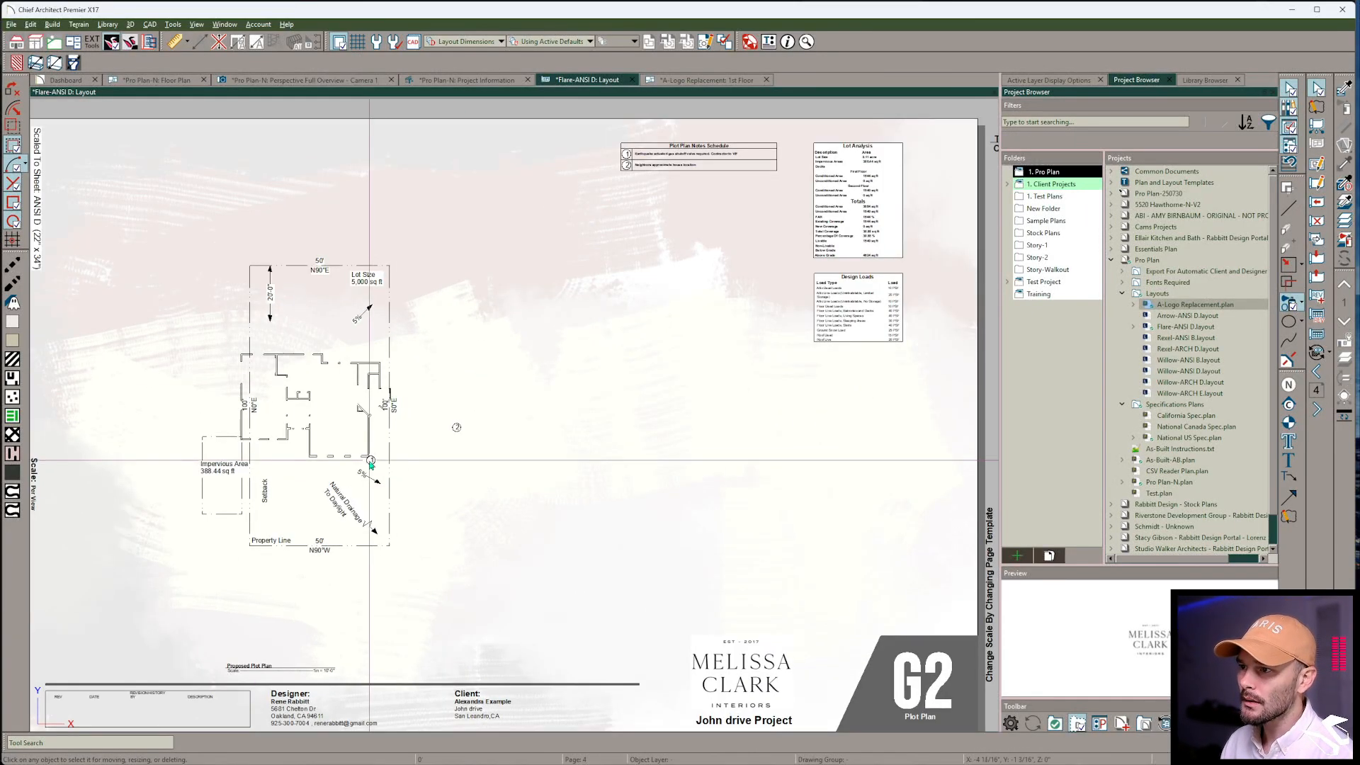
Review the title block and contents of the A sheets, from existing plan A1 through the cabinet schedules on A6
{"action": "key", "text": "Page_Down"}
{"action": "scroll", "coordinate": [467, 484], "scroll_direction": "up", "scroll_amount": 2}
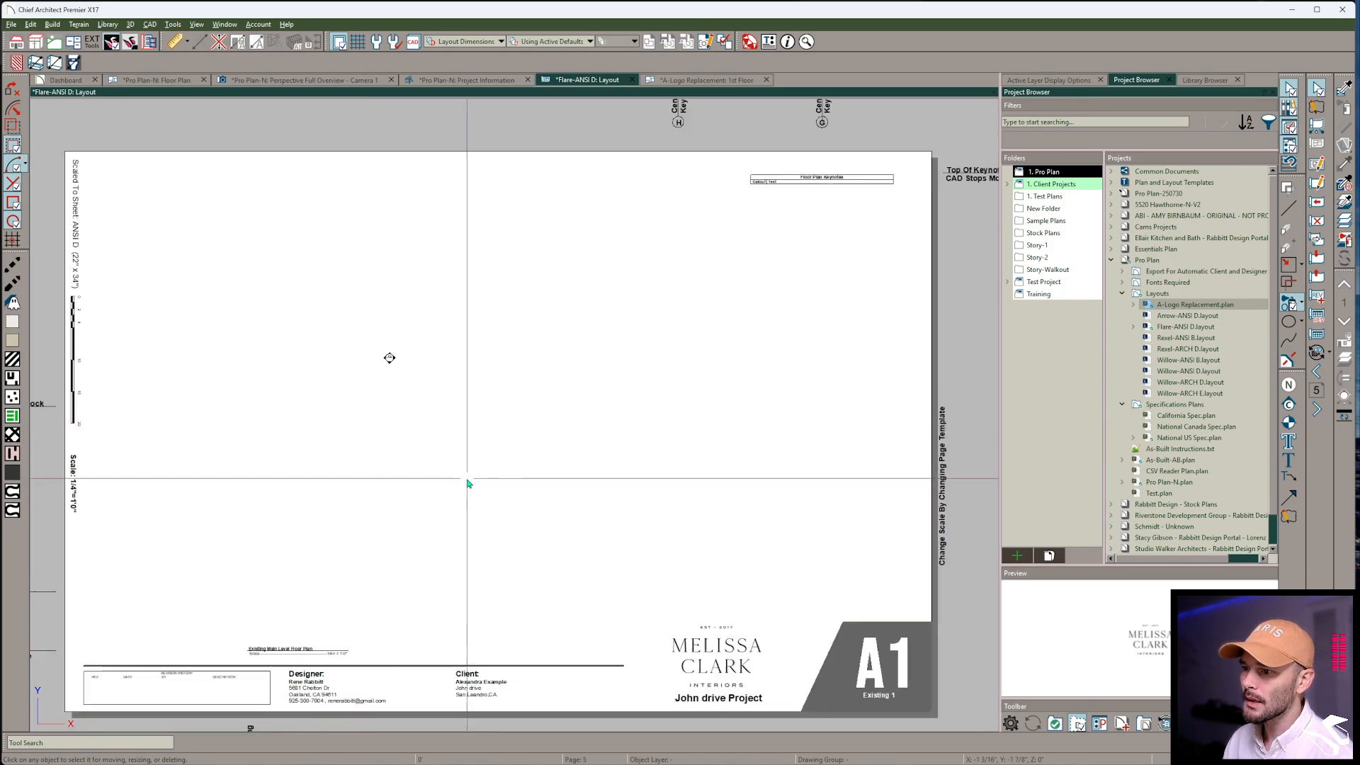
{"action": "scroll", "coordinate": [468, 484], "scroll_direction": "down", "scroll_amount": 1}
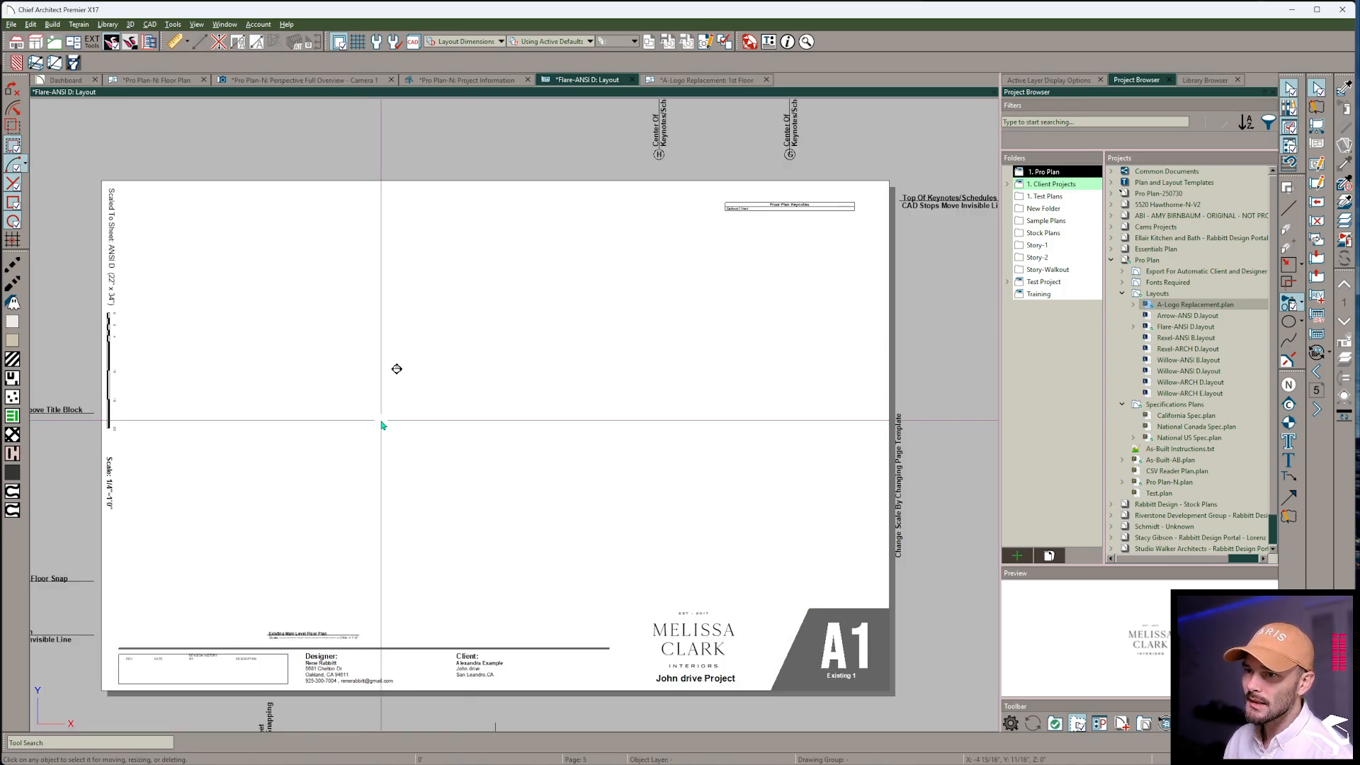
{"action": "key", "text": "Page_Down"}
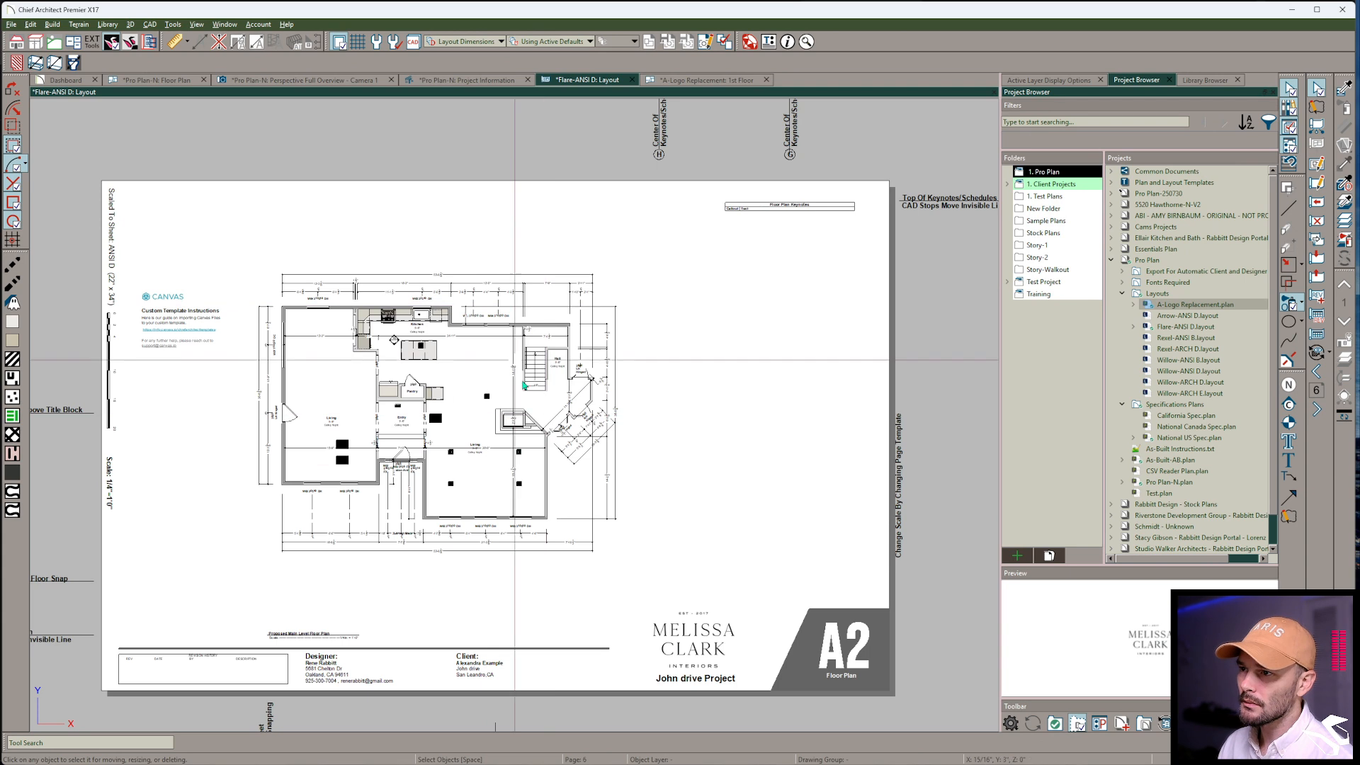
{"action": "key", "text": "Page_Down"}
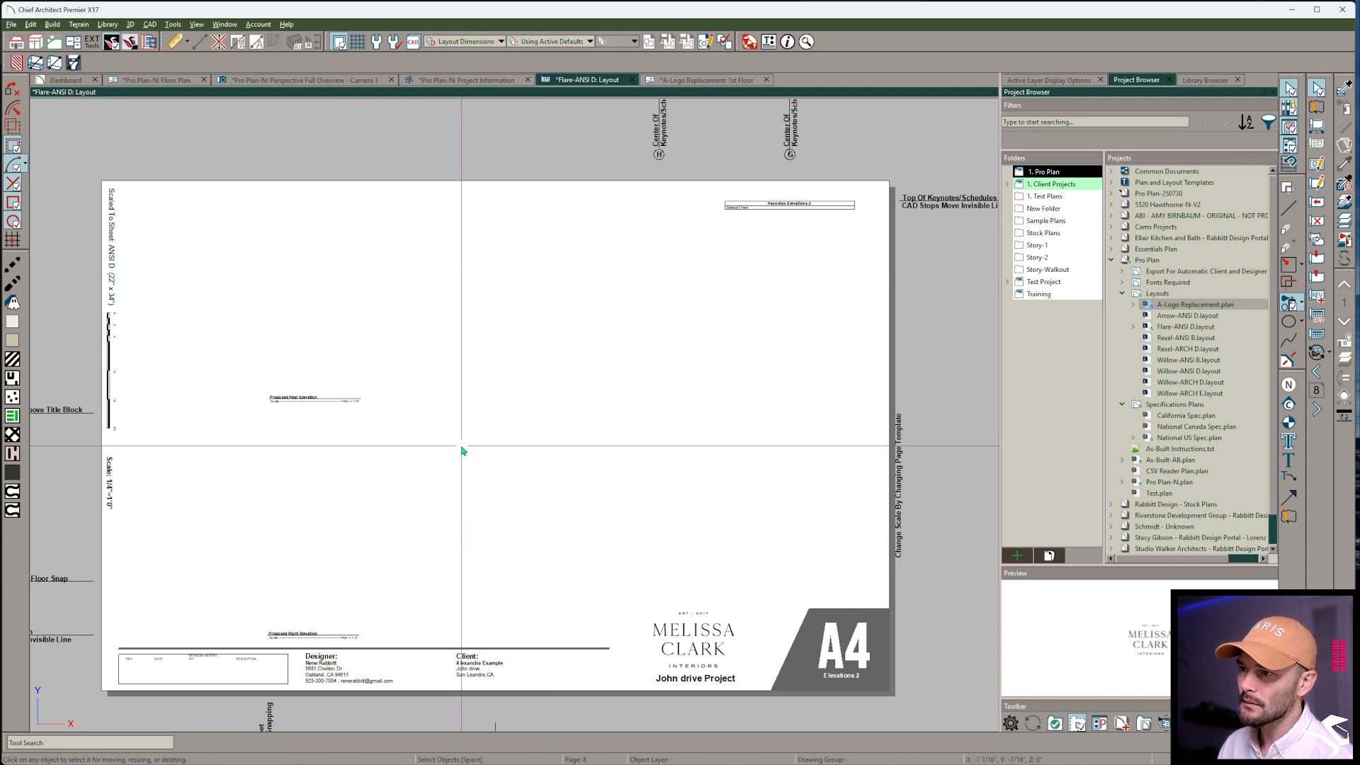
{"action": "key", "text": "Page_Down"}
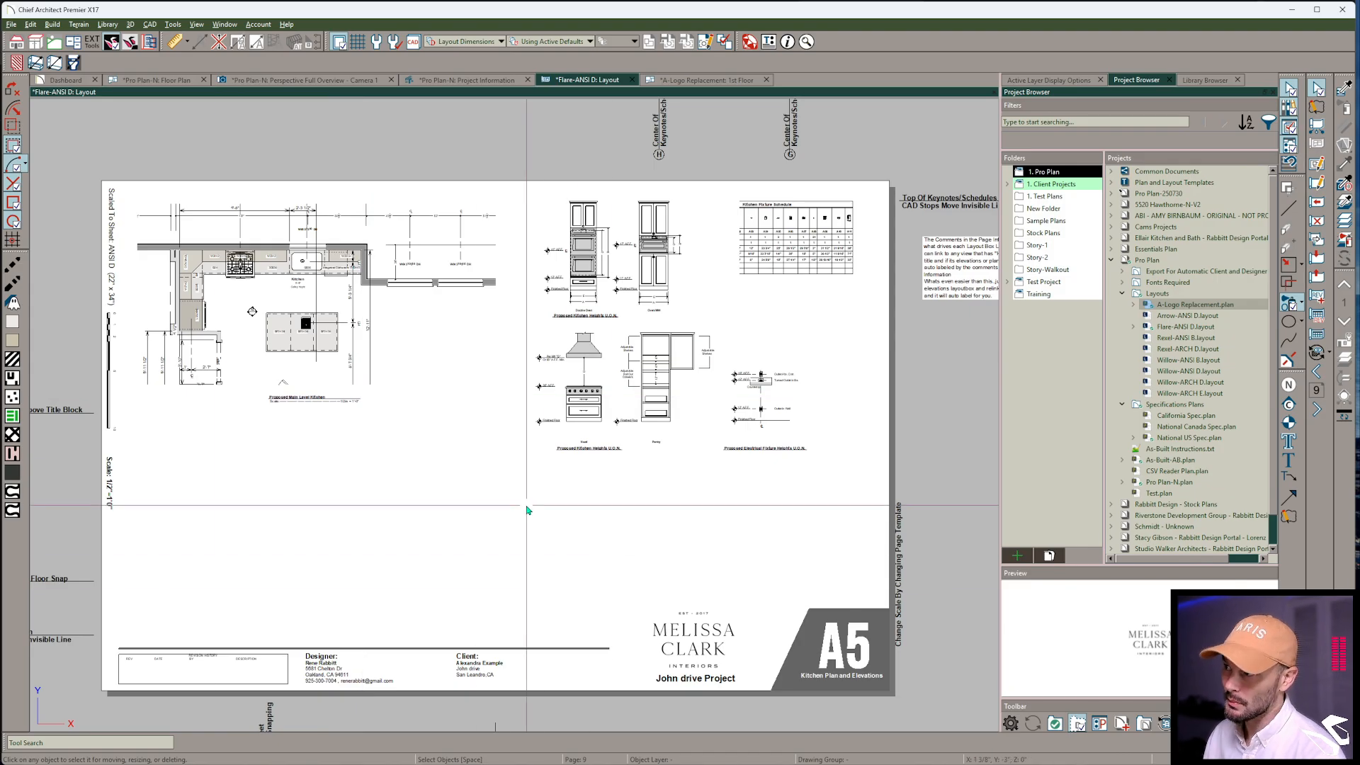
{"action": "key", "text": "Page_Down"}
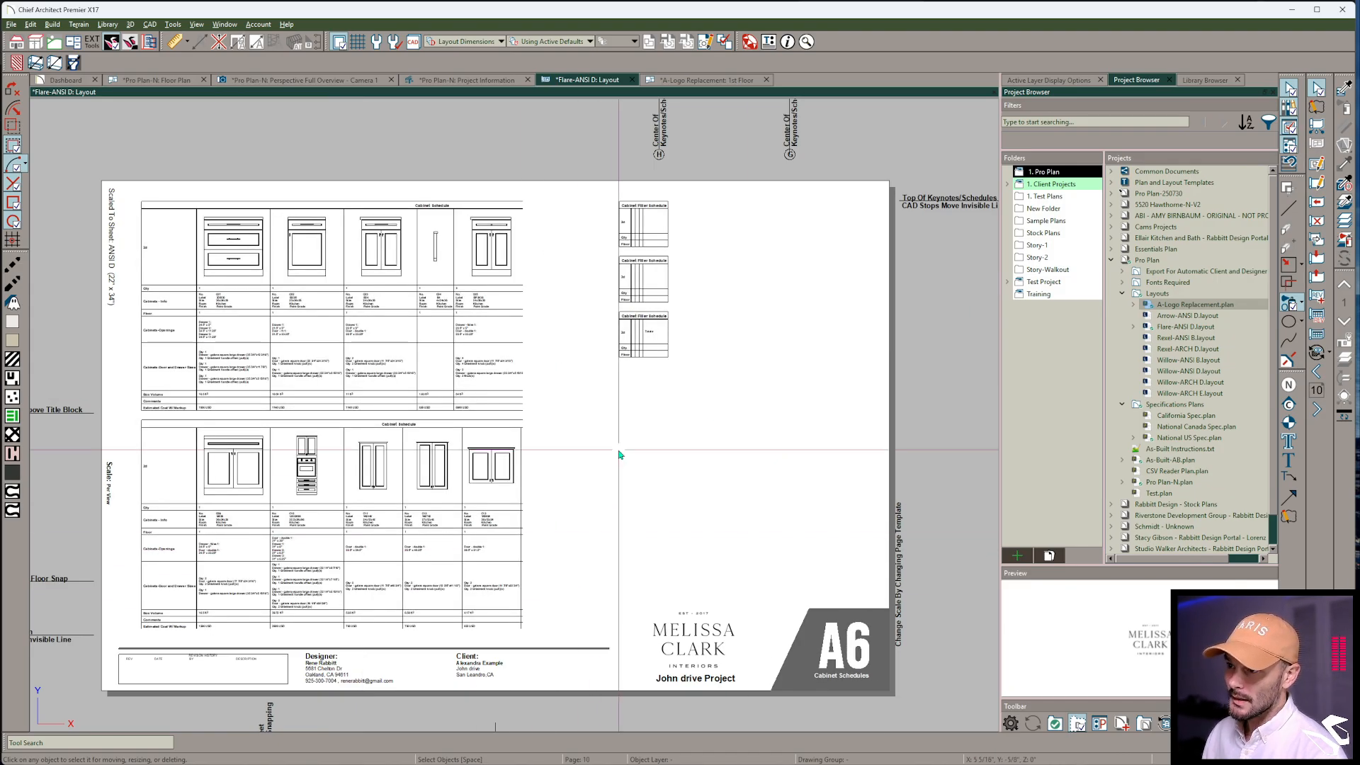
{"action": "left_click", "coordinate": [416, 549]}
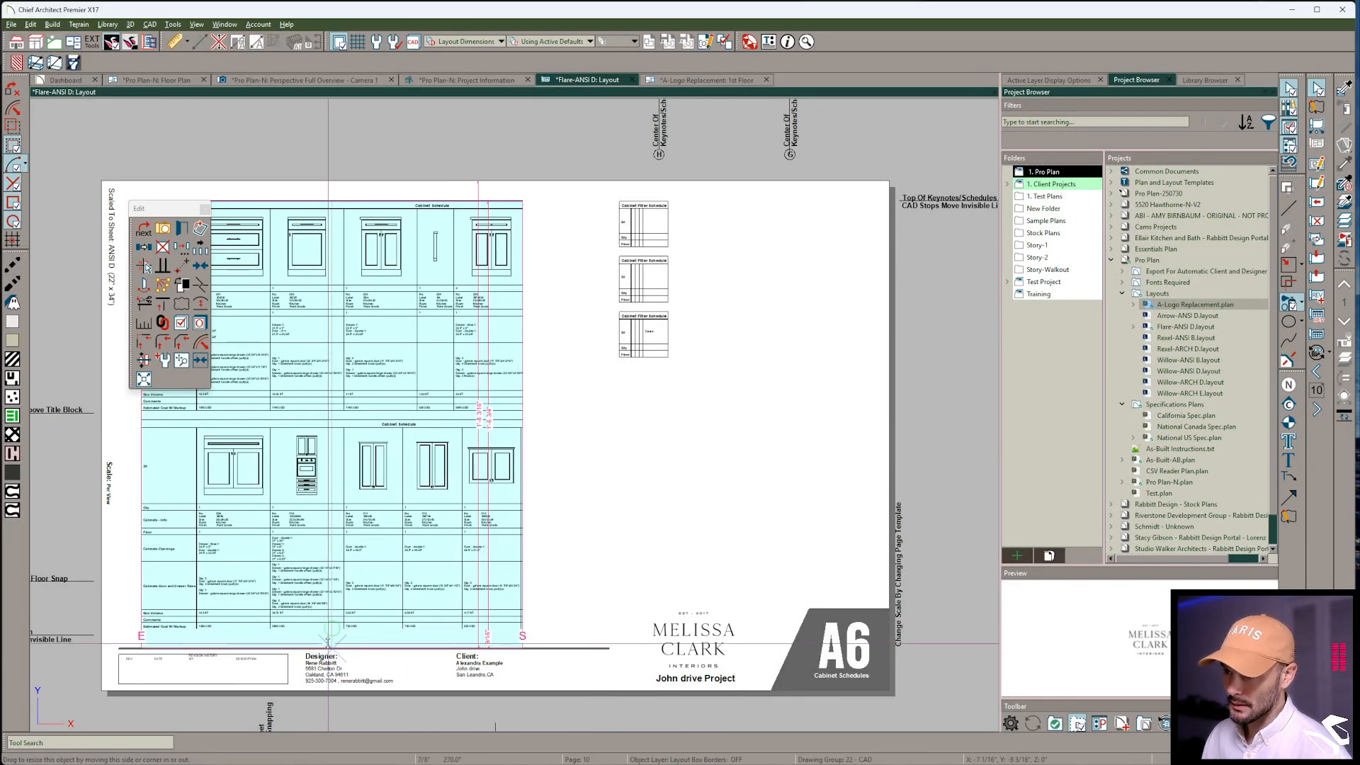
{"action": "left_click", "coordinate": [641, 519]}
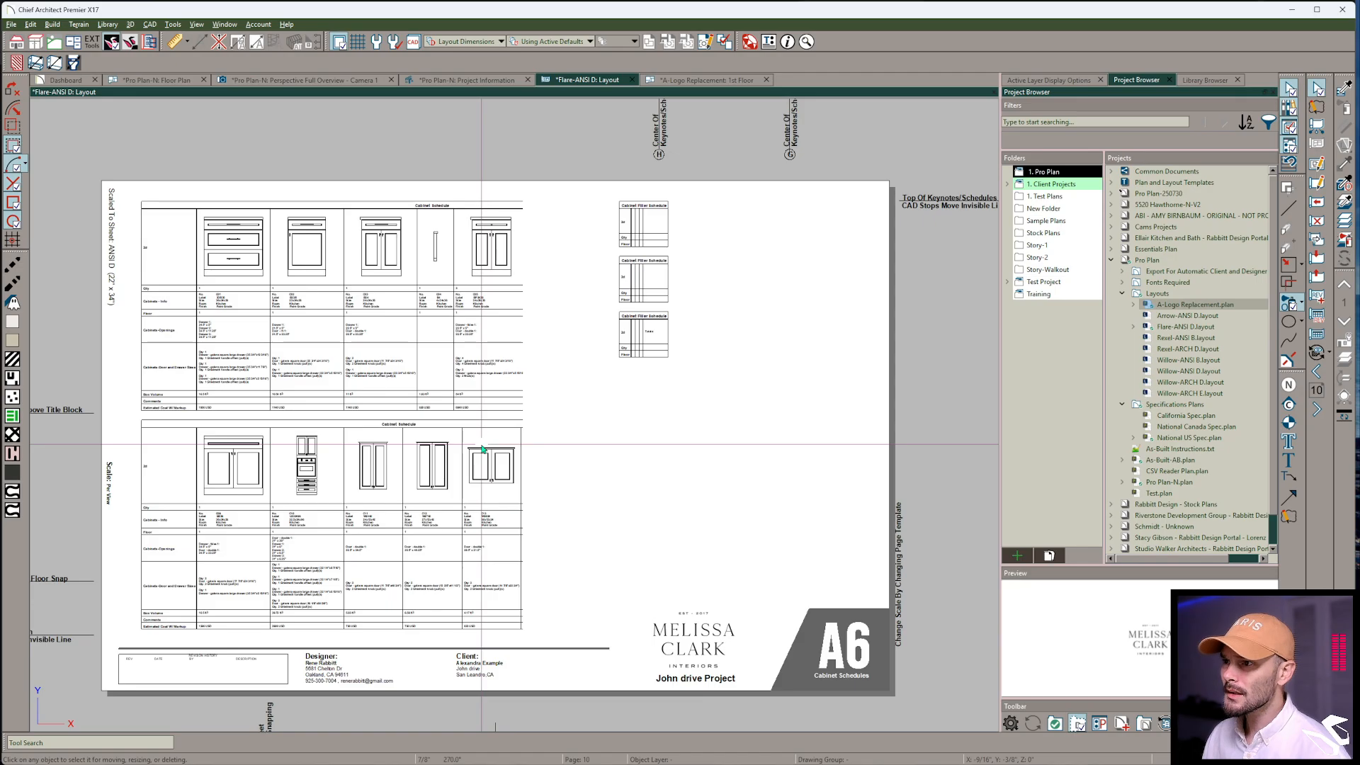